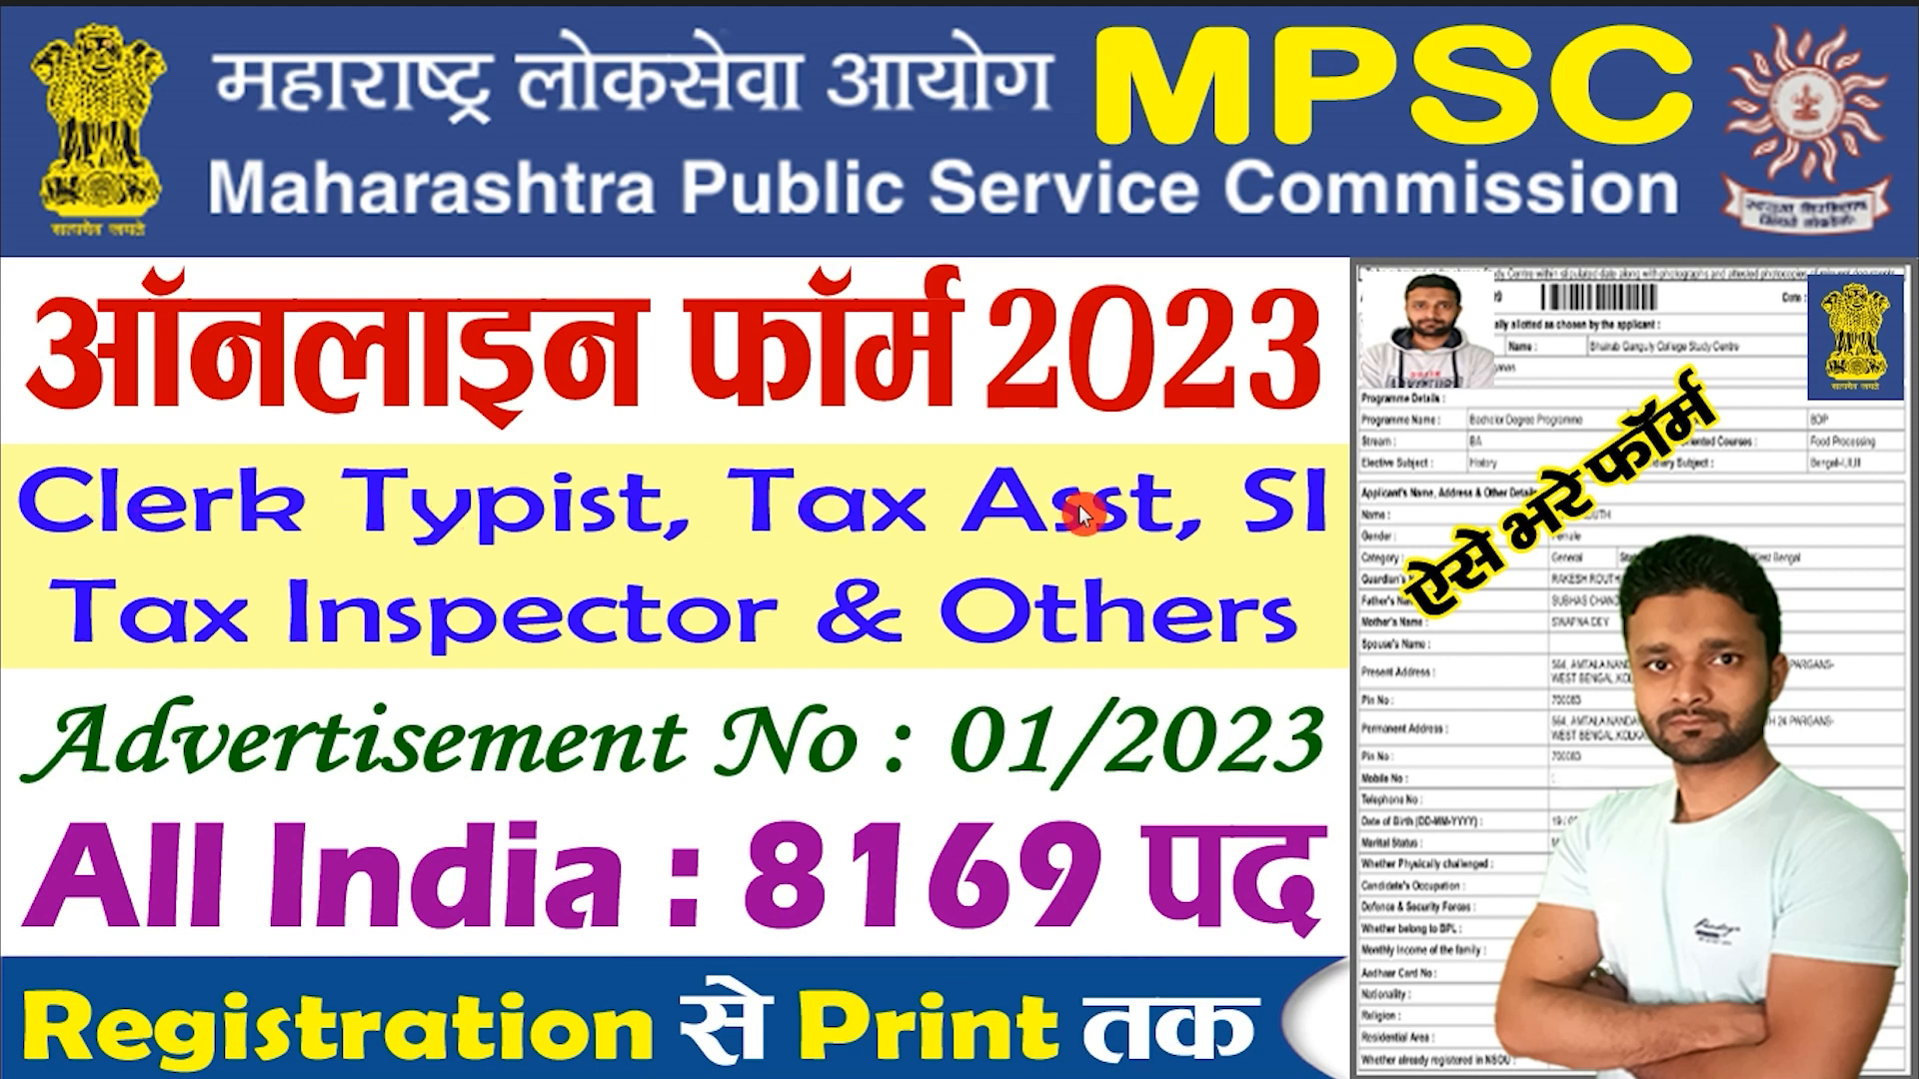
Skim the mpsc.gov.in home page, then move to the ejobhub.in 'MPSC Recruitment 2023' article.
{"action": "left_click", "coordinate": [198, 634]}
{"action": "left_click", "coordinate": [729, 894]}
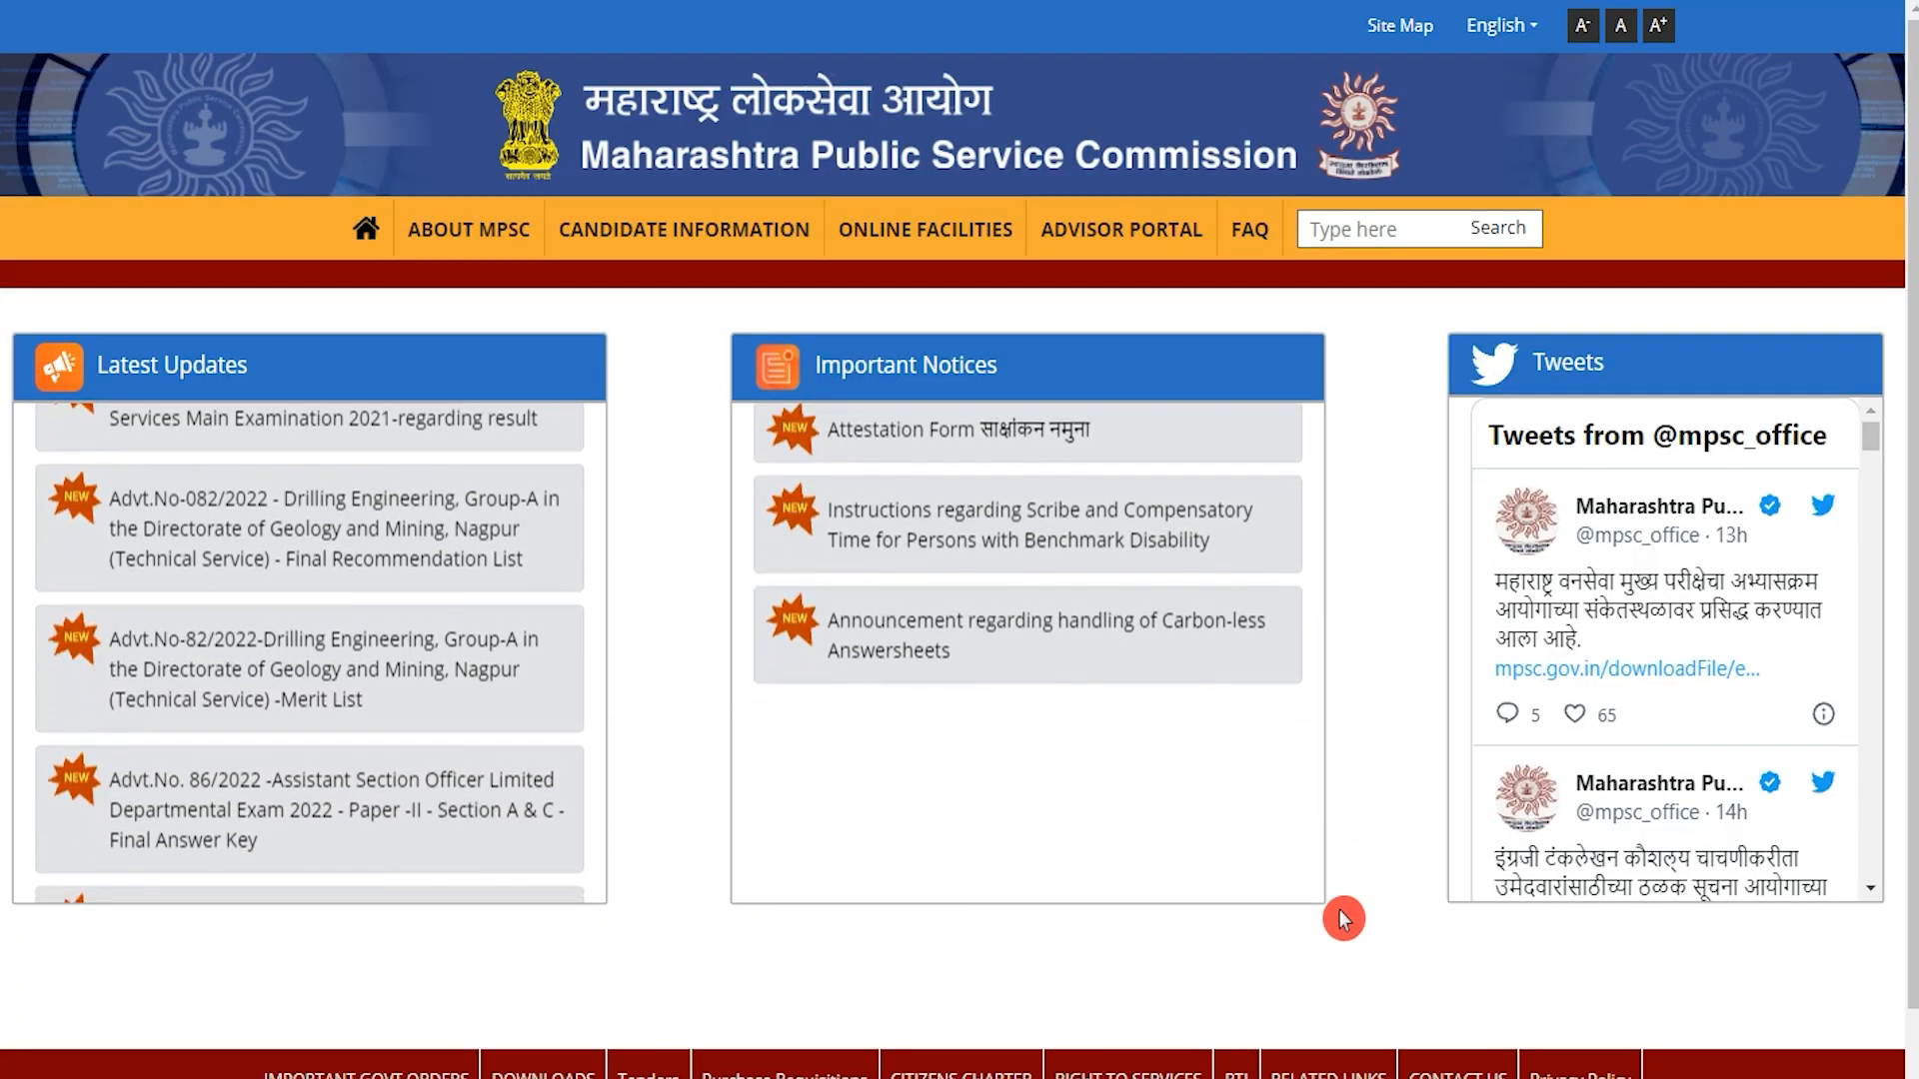
{"action": "scroll", "coordinate": [1396, 836], "scroll_direction": "down", "scroll_amount": 1}
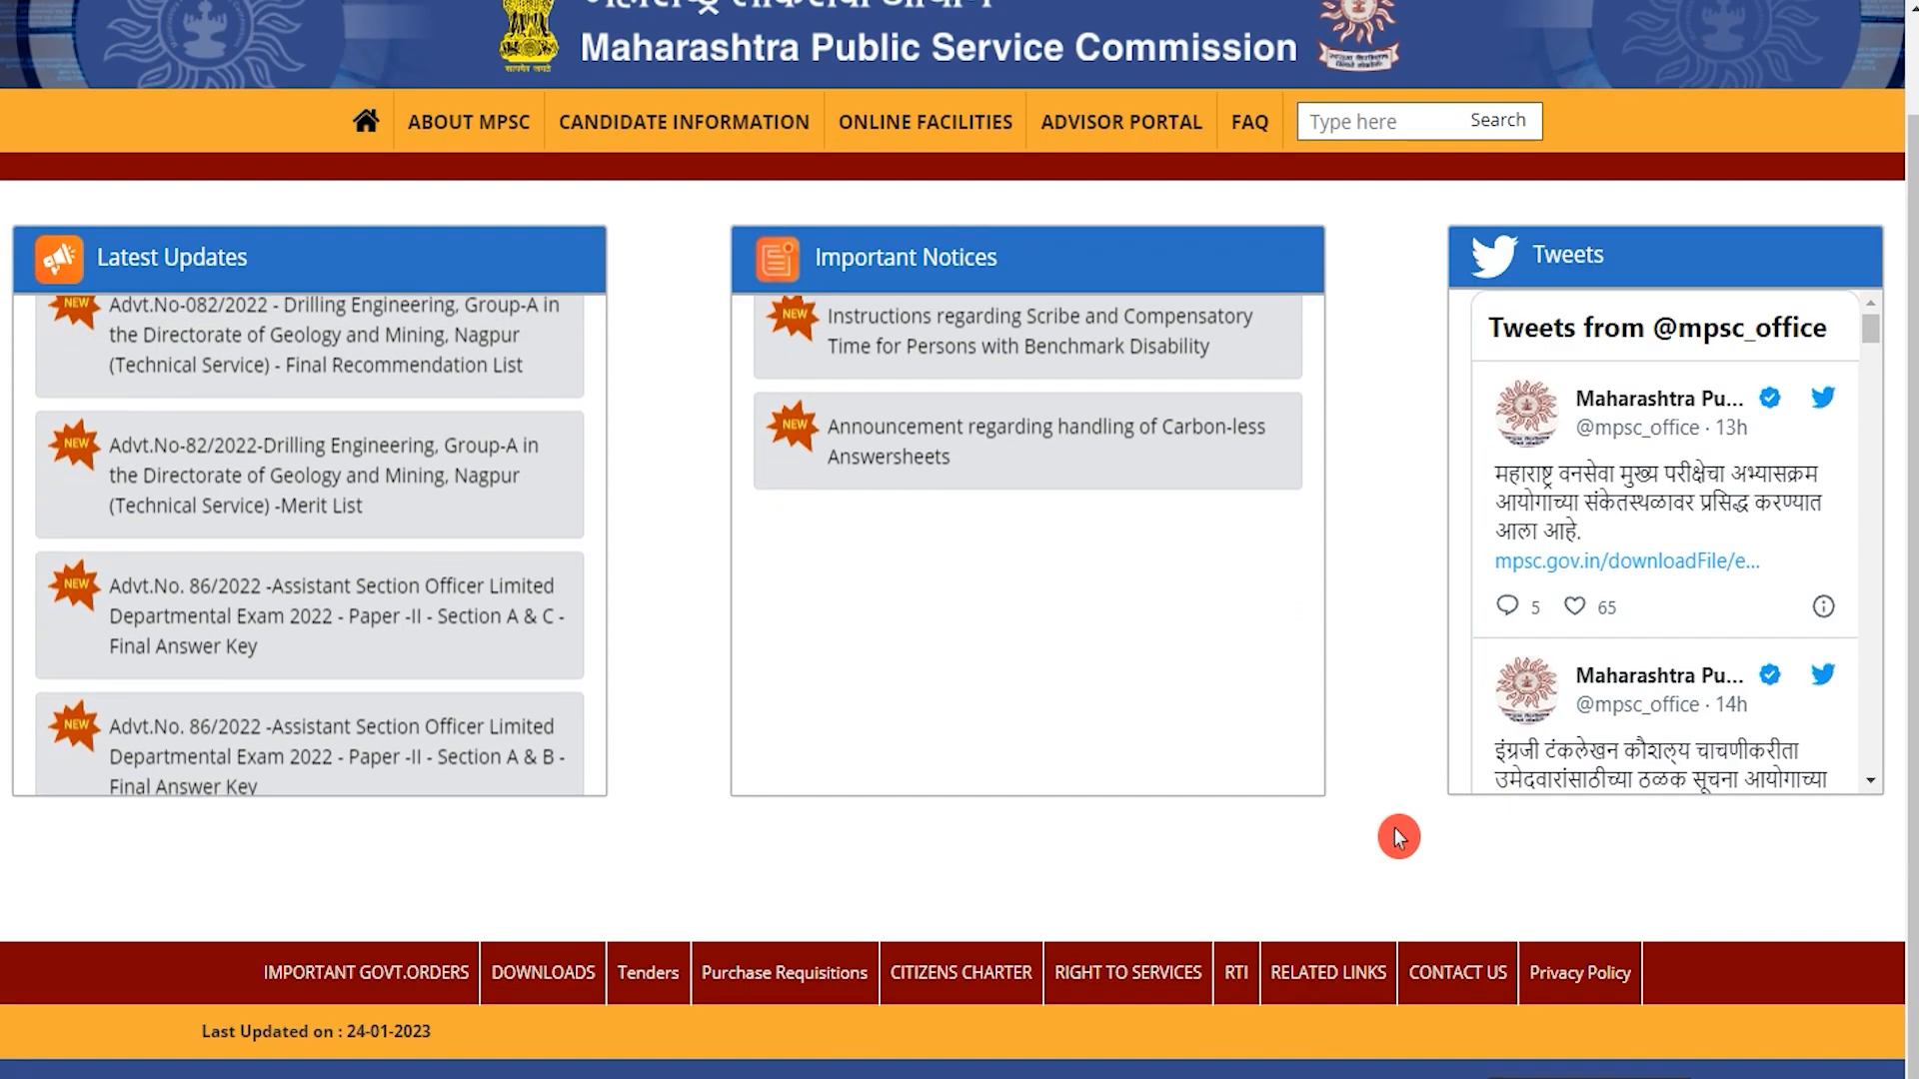
{"action": "scroll", "coordinate": [1346, 755], "scroll_direction": "up", "scroll_amount": 1}
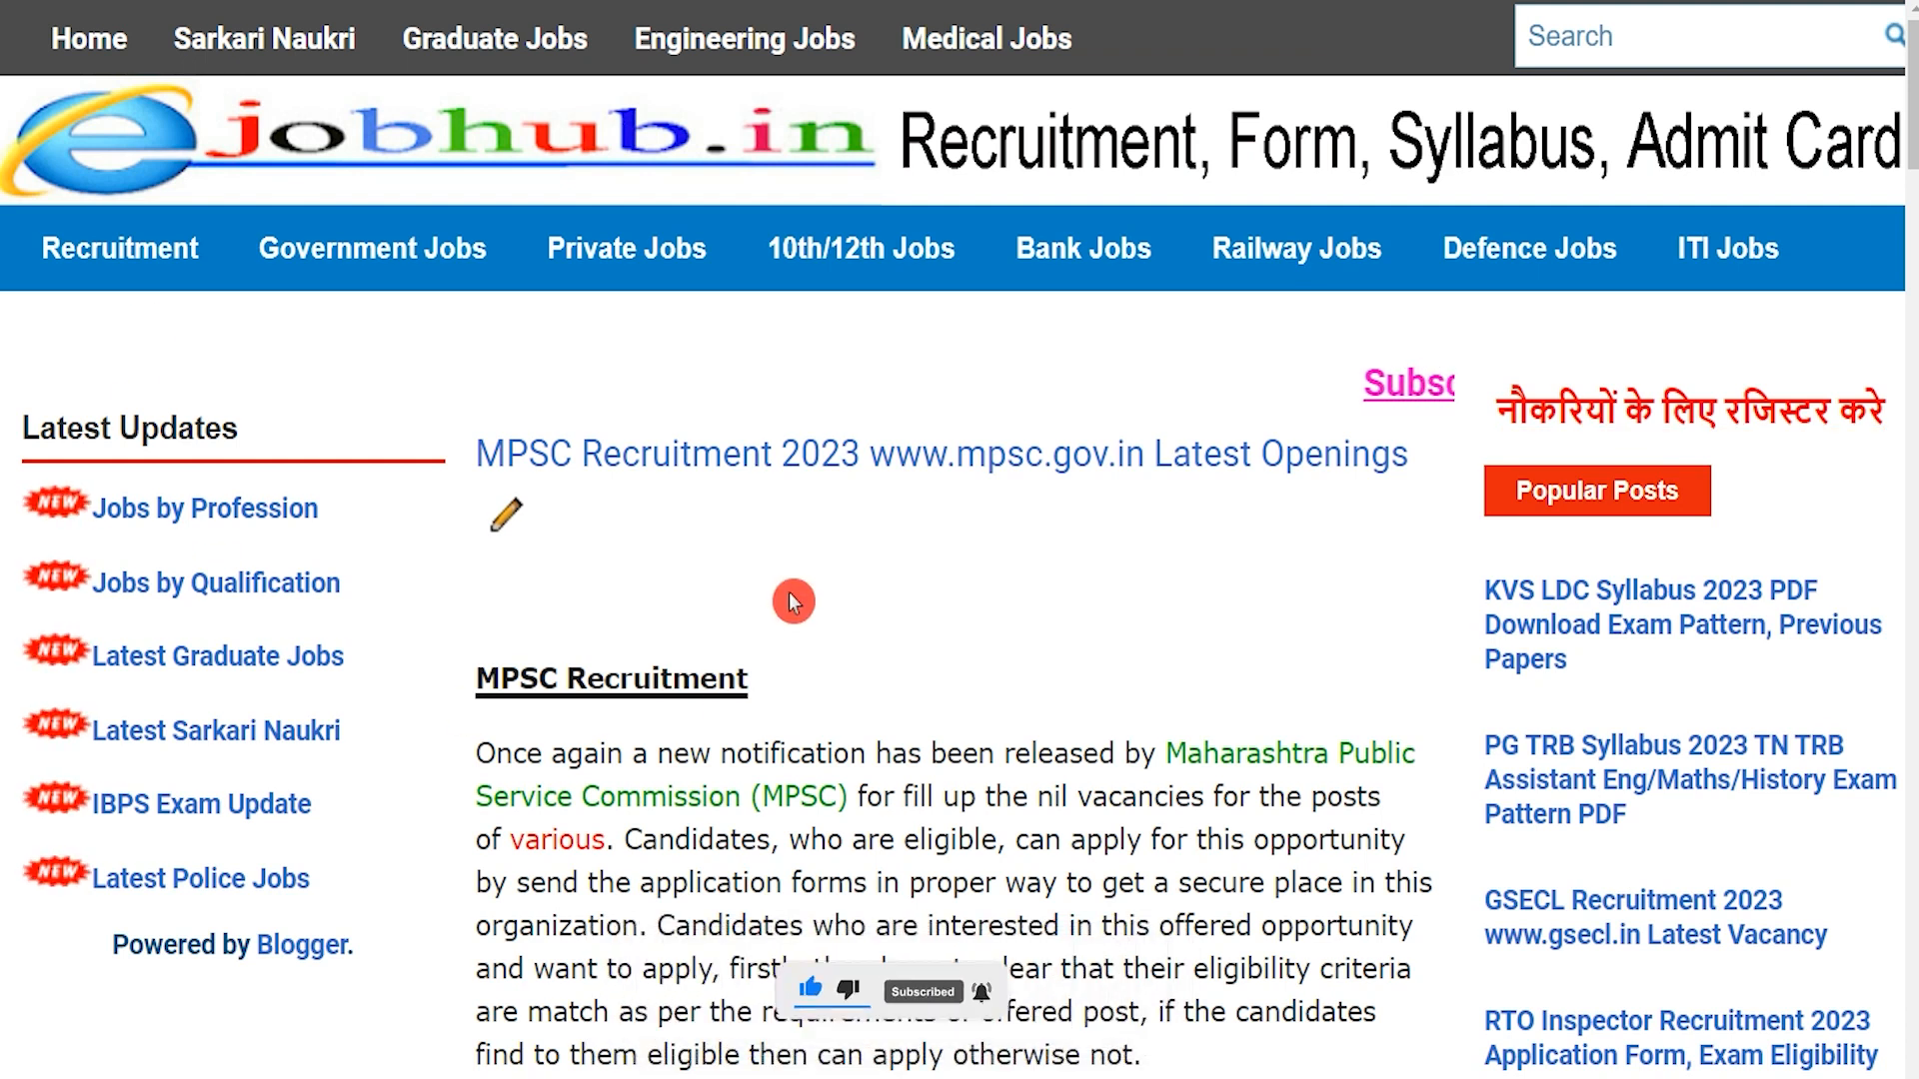
{"action": "left_click_drag", "start_coordinate": [539, 684], "coordinate": [718, 684]}
{"action": "left_click", "coordinate": [711, 685]}
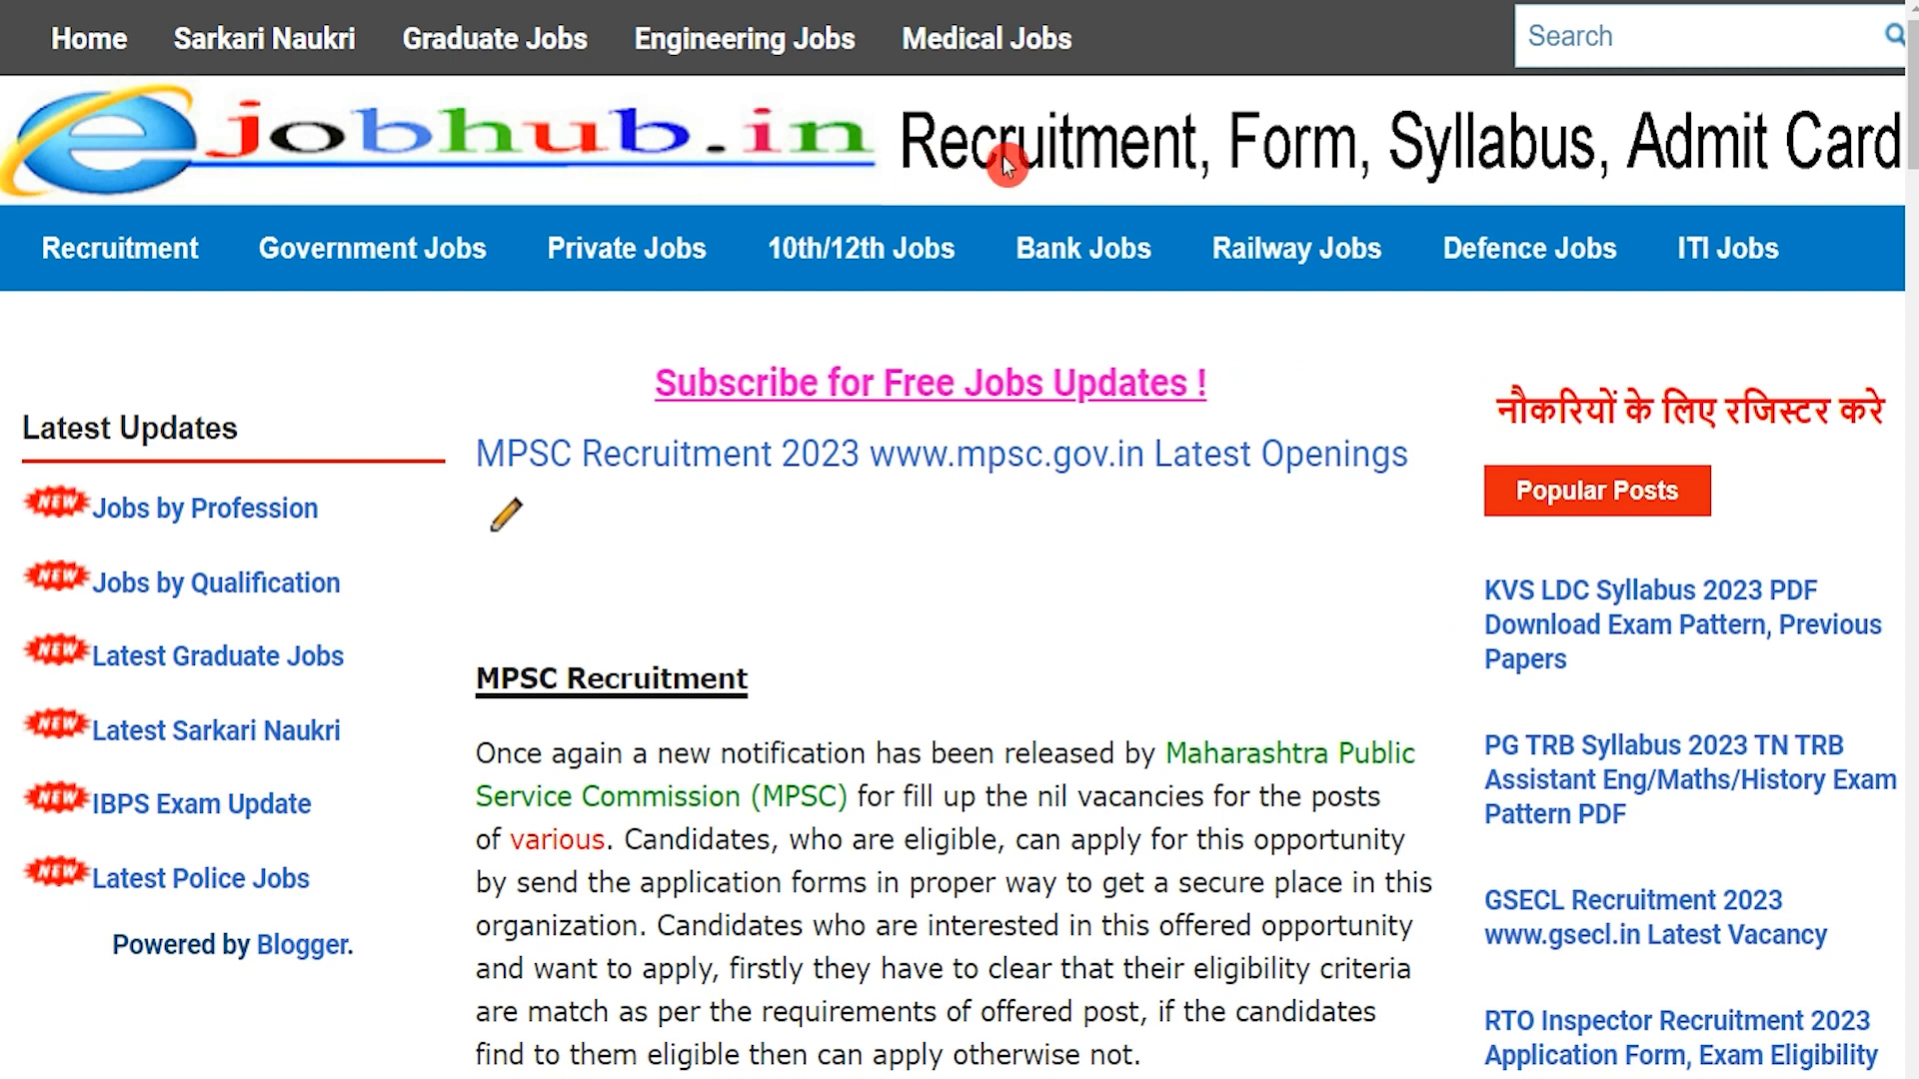
{"action": "left_click_drag", "start_coordinate": [500, 683], "coordinate": [700, 685]}
{"action": "scroll", "coordinate": [694, 692], "scroll_direction": "down", "scroll_amount": 4}
{"action": "scroll", "coordinate": [694, 691], "scroll_direction": "down", "scroll_amount": 6}
{"action": "left_click_drag", "start_coordinate": [675, 606], "coordinate": [1217, 605]}
{"action": "scroll", "coordinate": [720, 710], "scroll_direction": "down", "scroll_amount": 3}
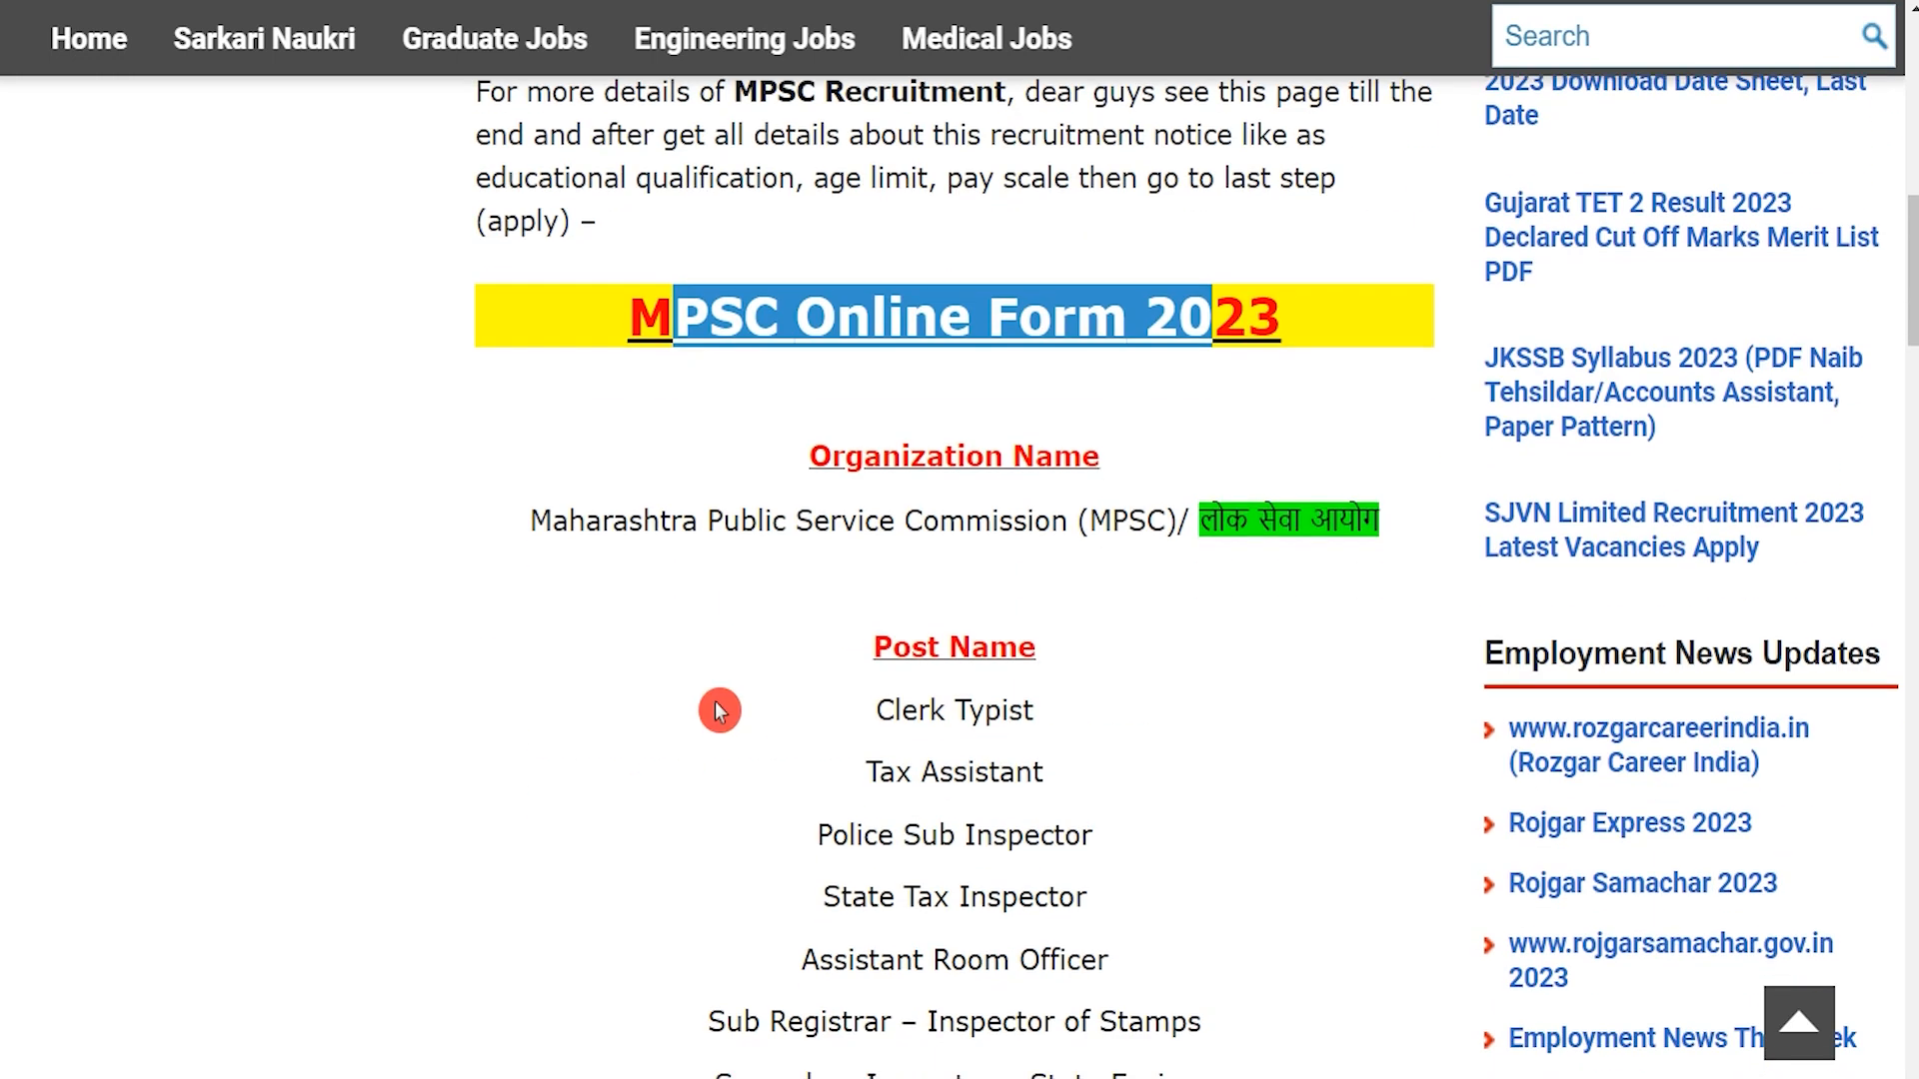
{"action": "left_click_drag", "start_coordinate": [643, 520], "coordinate": [1249, 522]}
{"action": "scroll", "coordinate": [927, 586], "scroll_direction": "down", "scroll_amount": 3}
{"action": "scroll", "coordinate": [928, 587], "scroll_direction": "down", "scroll_amount": 1}
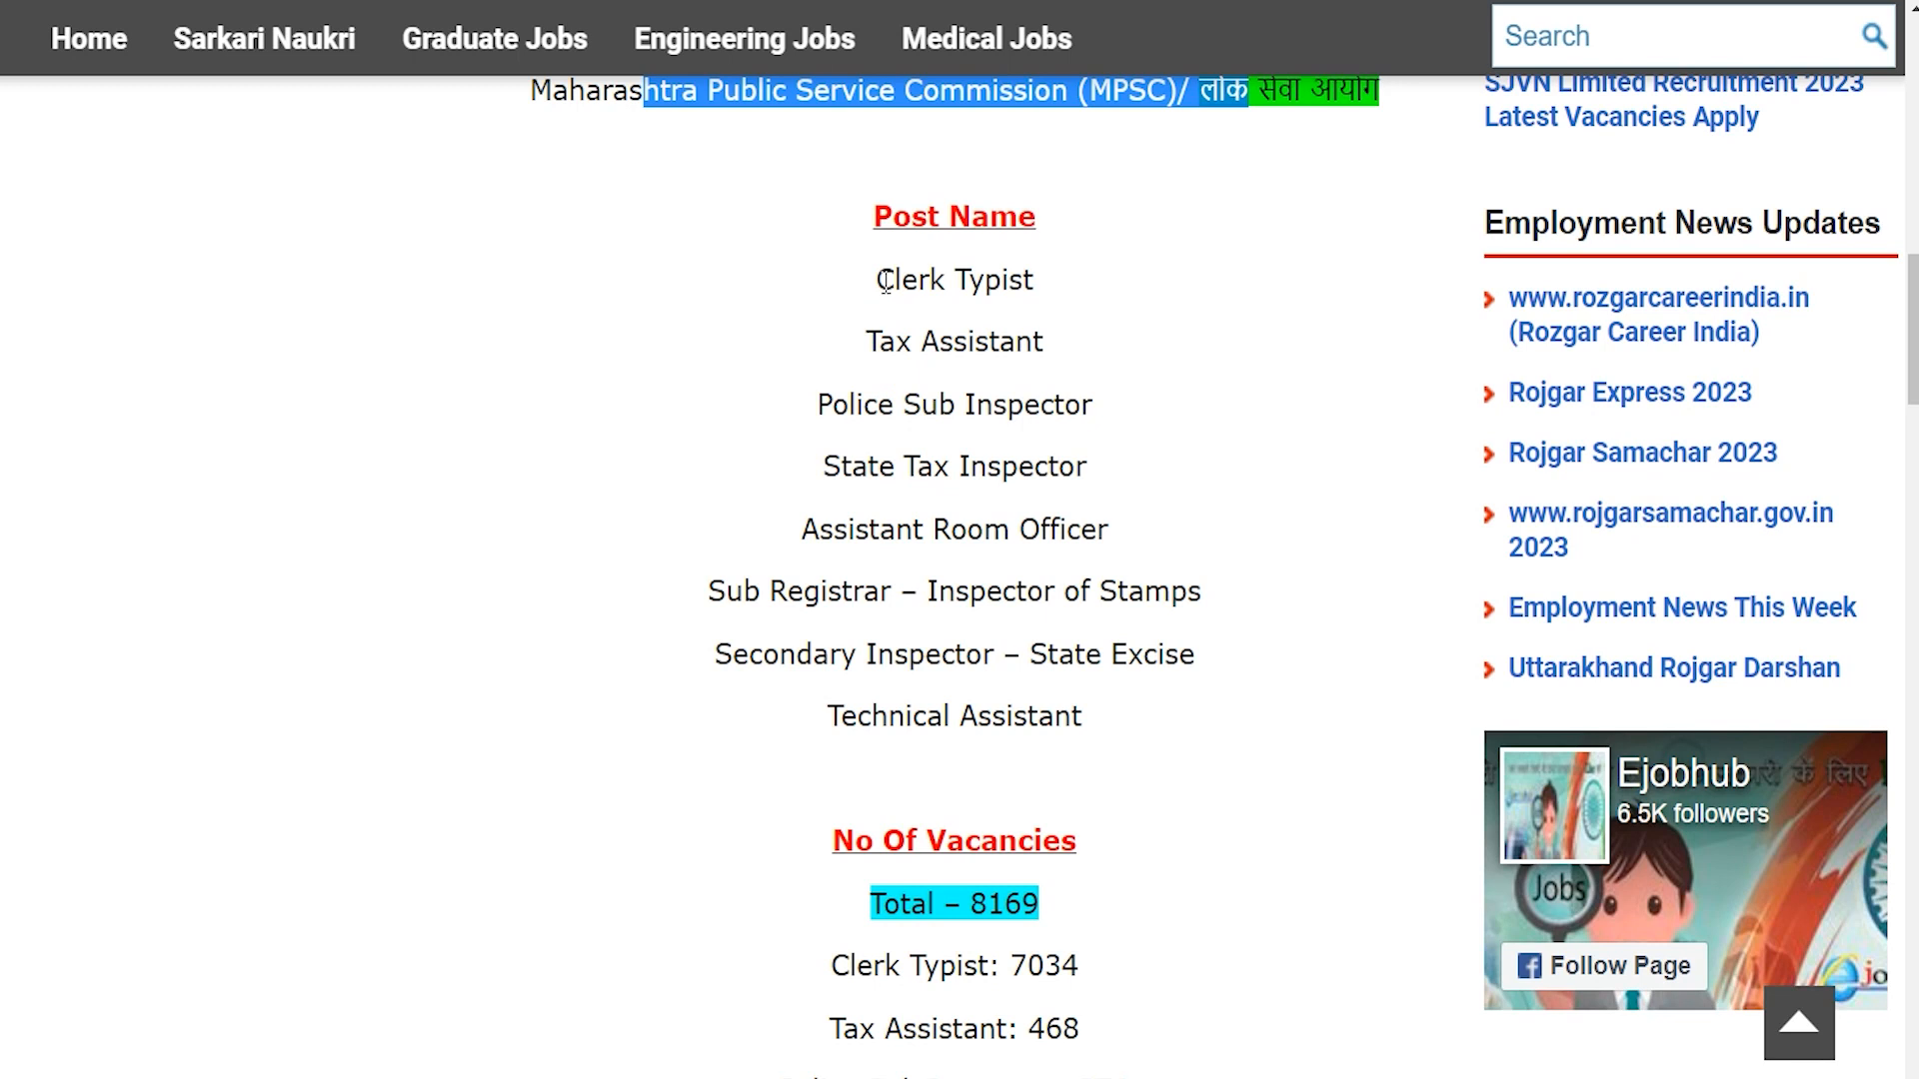
{"action": "left_click_drag", "start_coordinate": [885, 282], "coordinate": [1016, 321]}
{"action": "left_click_drag", "start_coordinate": [880, 341], "coordinate": [1005, 378]}
{"action": "left_click_drag", "start_coordinate": [852, 410], "coordinate": [1093, 410]}
{"action": "left_click_drag", "start_coordinate": [842, 465], "coordinate": [1063, 470]}
{"action": "left_click_drag", "start_coordinate": [856, 527], "coordinate": [1057, 529]}
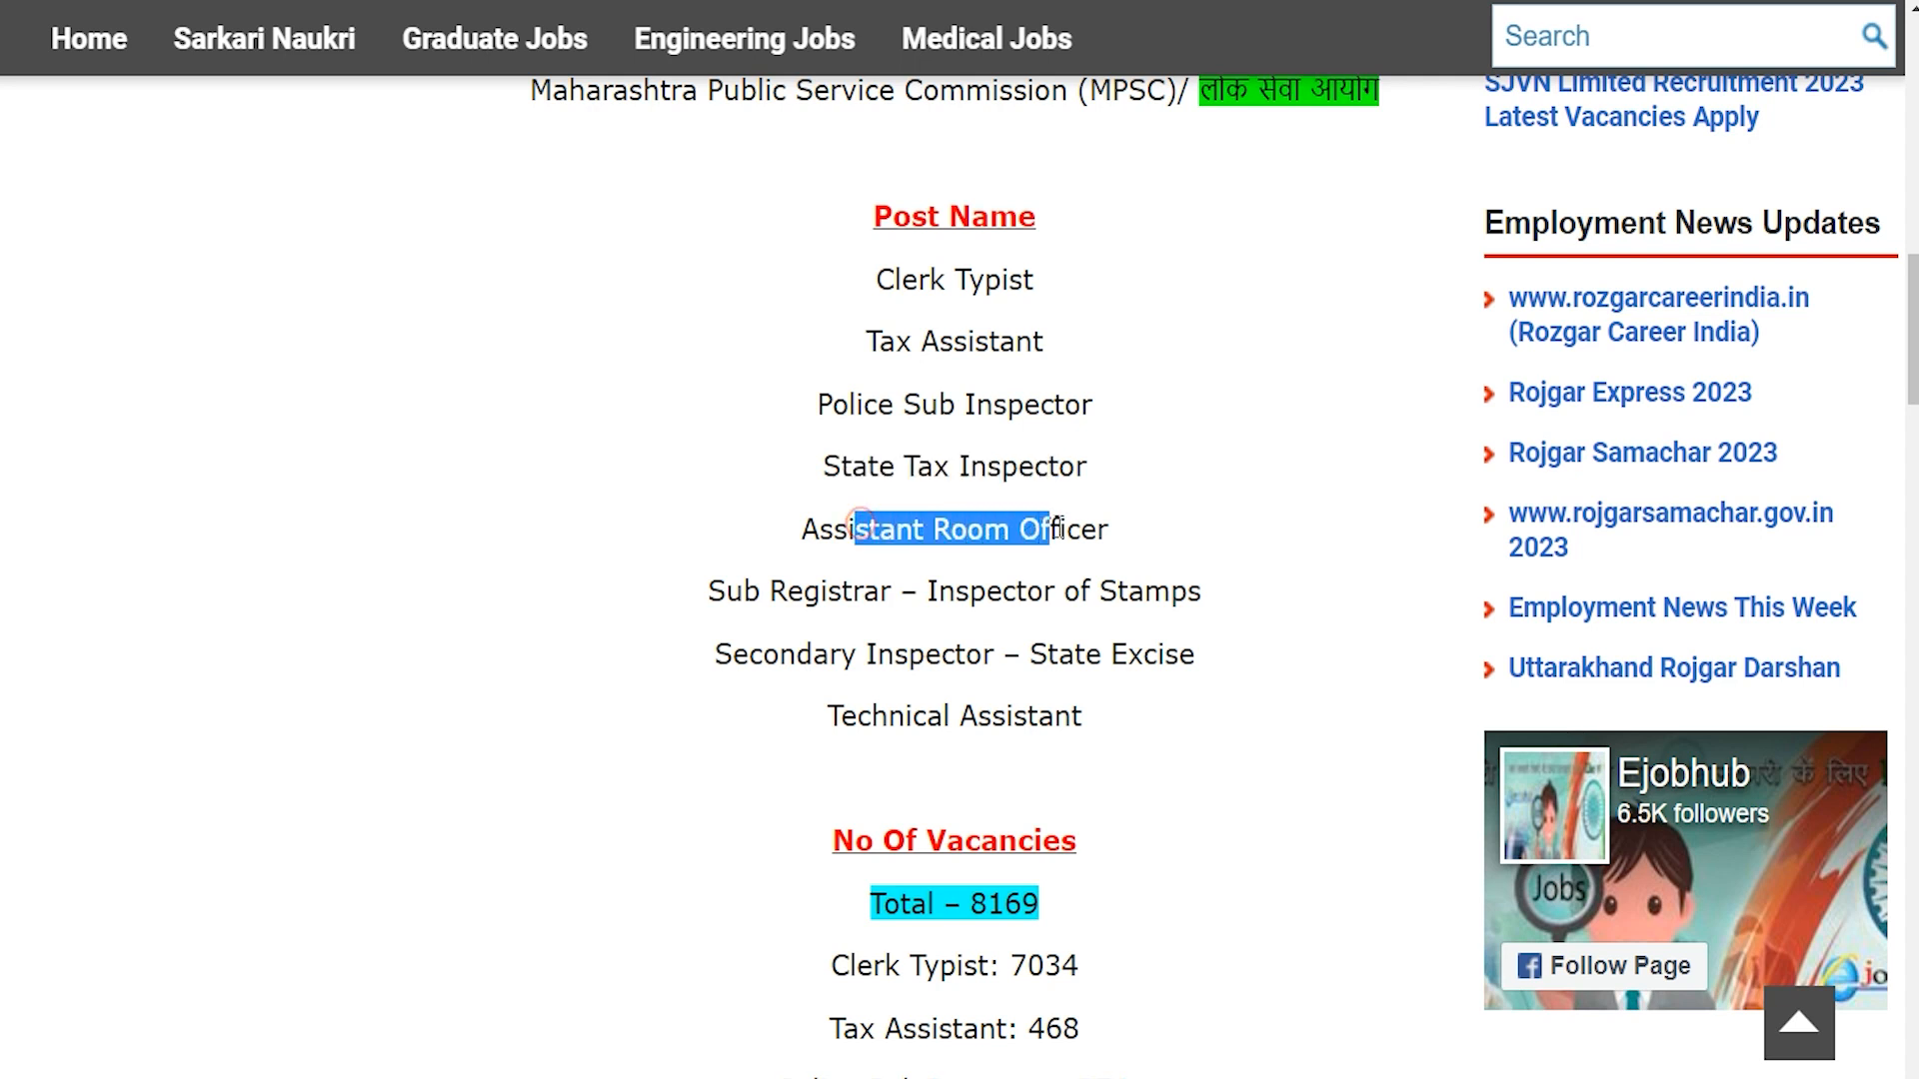
{"action": "left_click_drag", "start_coordinate": [736, 588], "coordinate": [822, 587]}
{"action": "left_click_drag", "start_coordinate": [956, 588], "coordinate": [1171, 589]}
{"action": "left_click_drag", "start_coordinate": [782, 653], "coordinate": [908, 656]}
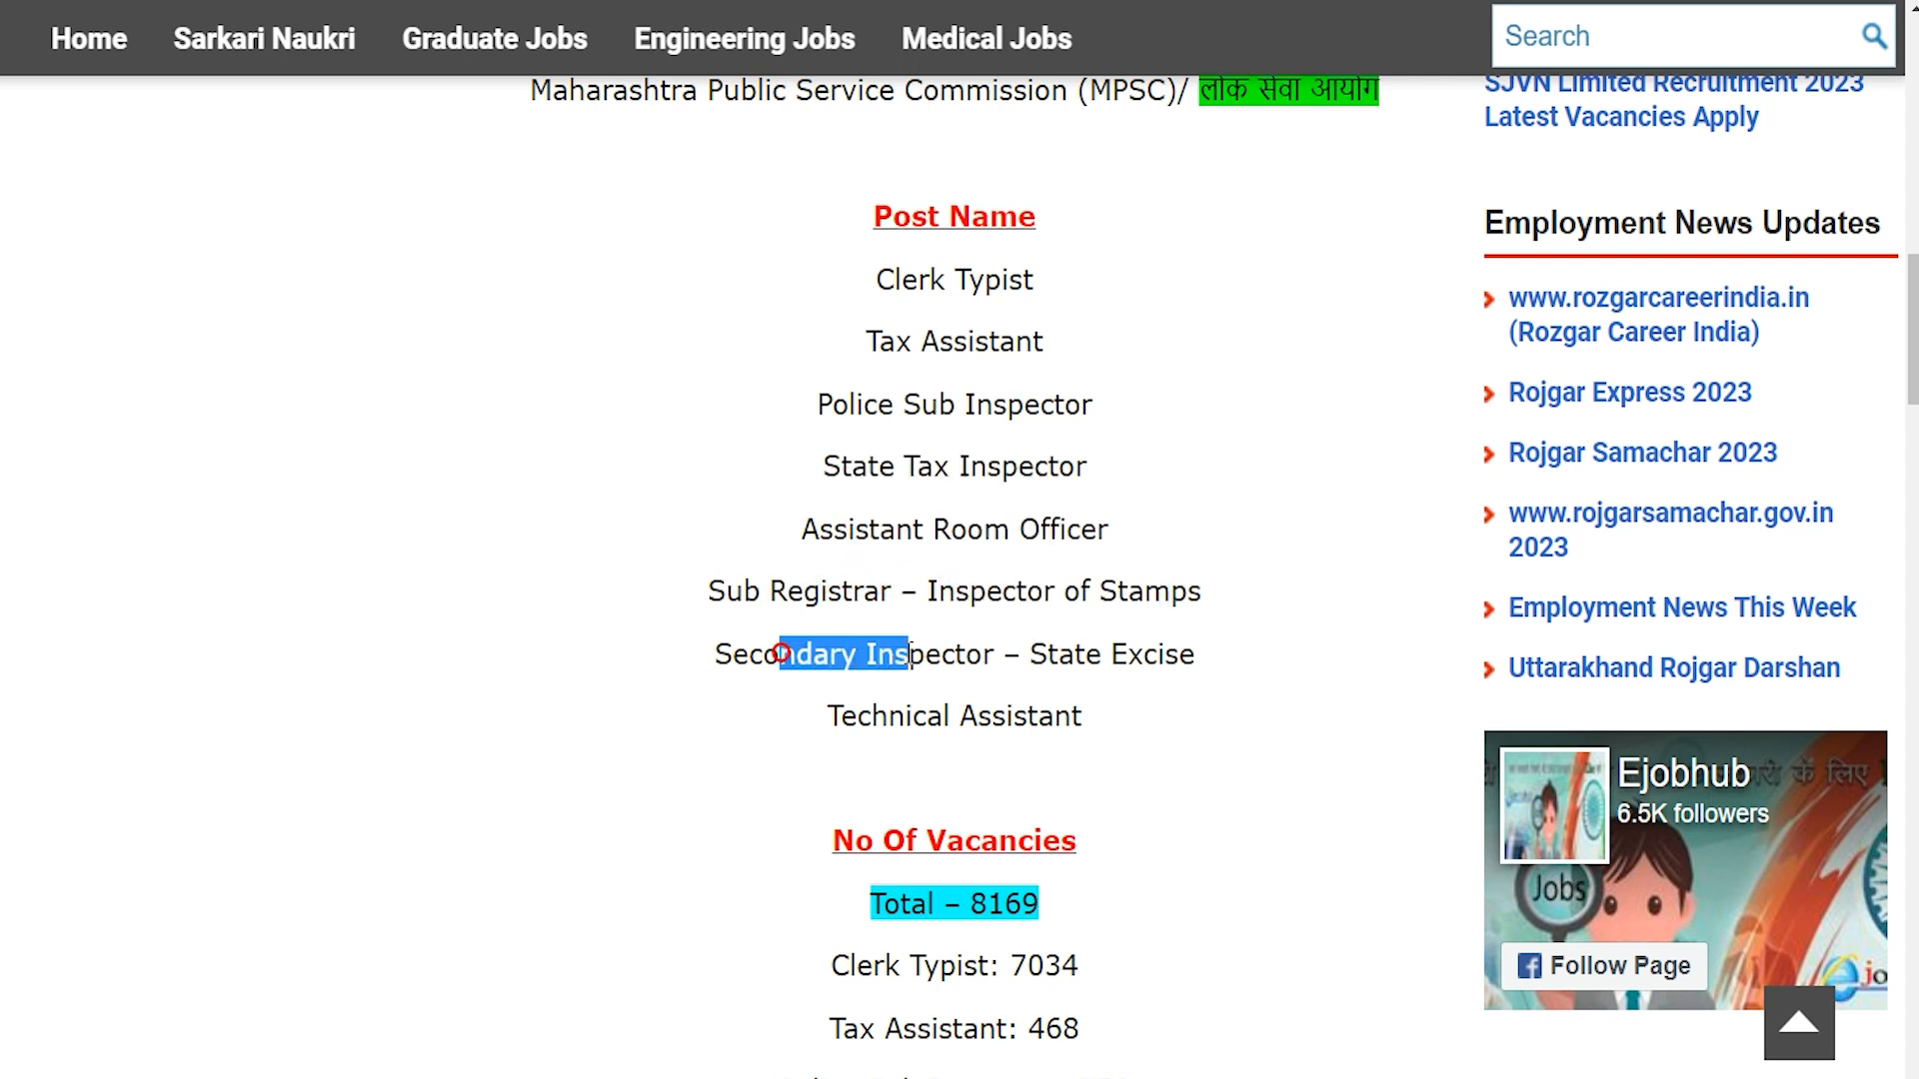
{"action": "left_click_drag", "start_coordinate": [1046, 651], "coordinate": [1154, 664]}
{"action": "left_click_drag", "start_coordinate": [856, 716], "coordinate": [992, 715]}
{"action": "scroll", "coordinate": [913, 745], "scroll_direction": "down", "scroll_amount": 4}
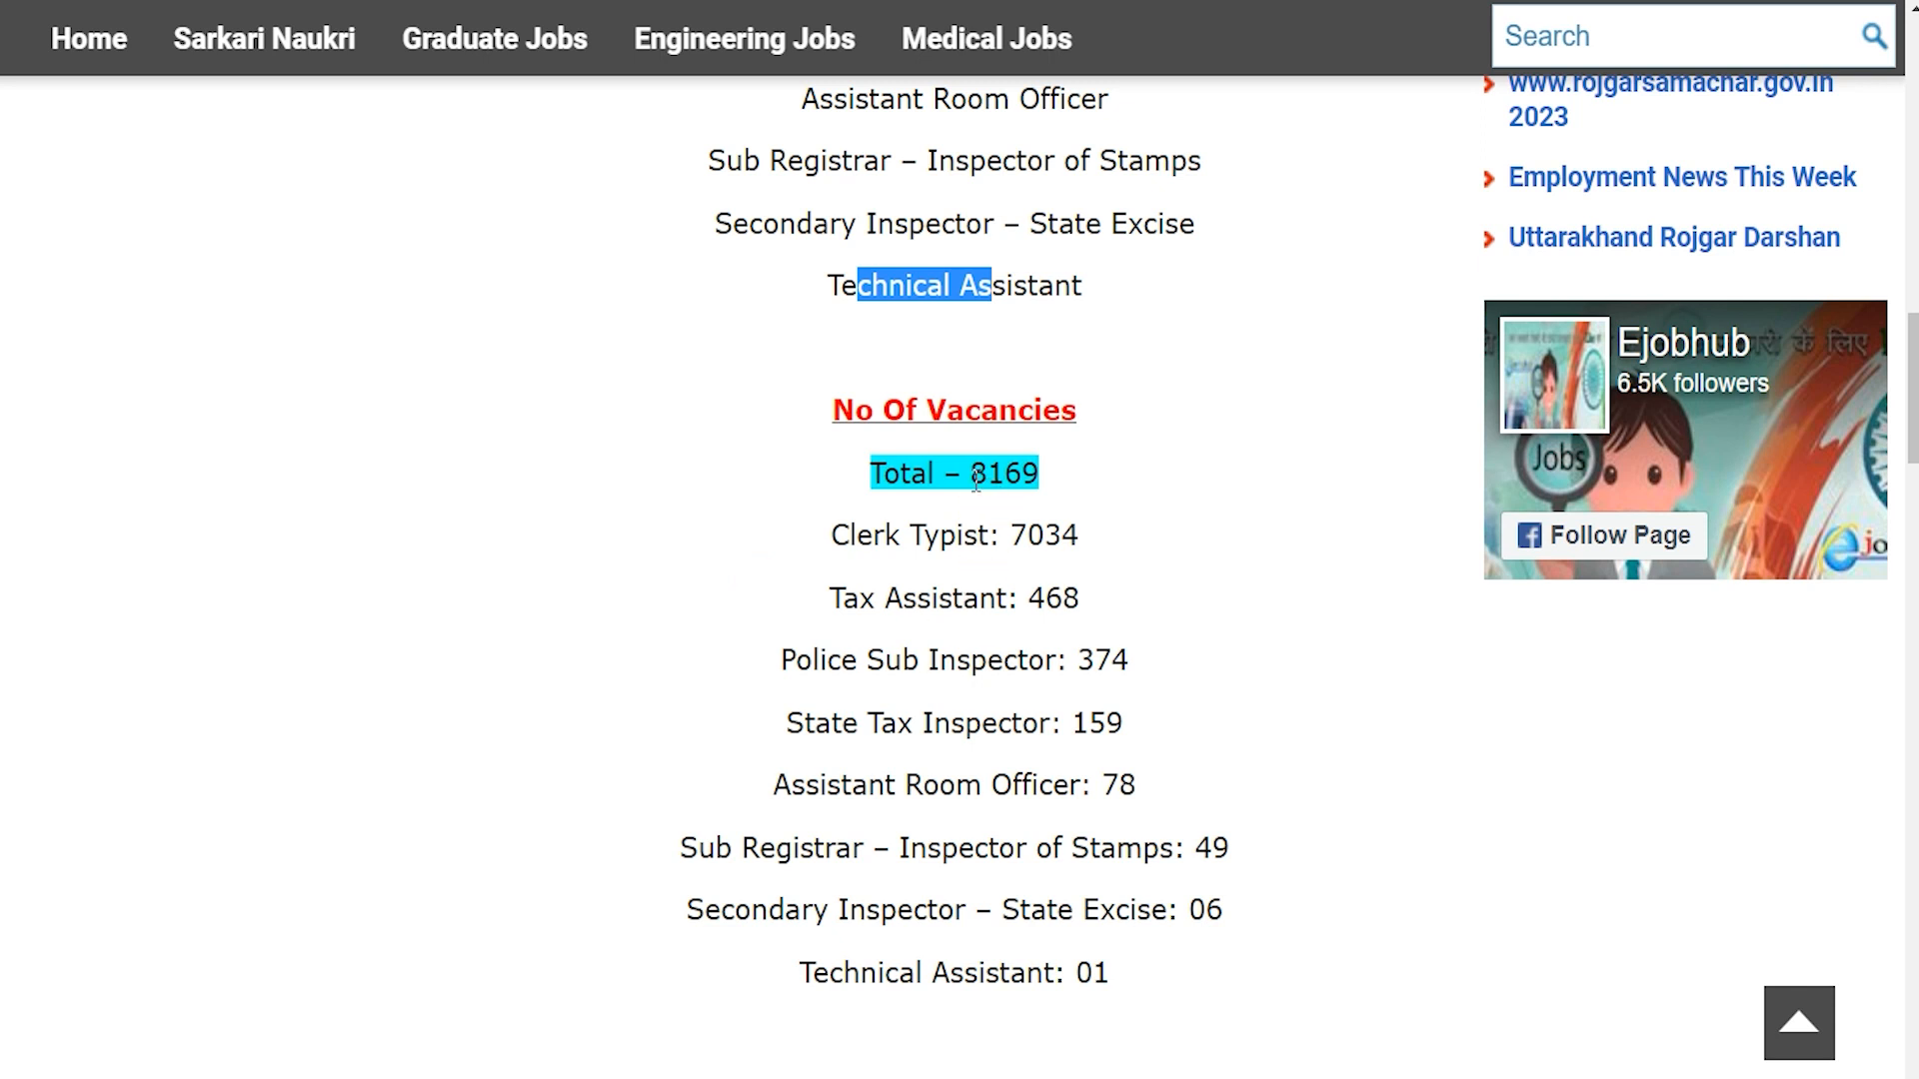
{"action": "left_click_drag", "start_coordinate": [974, 473], "coordinate": [1014, 478]}
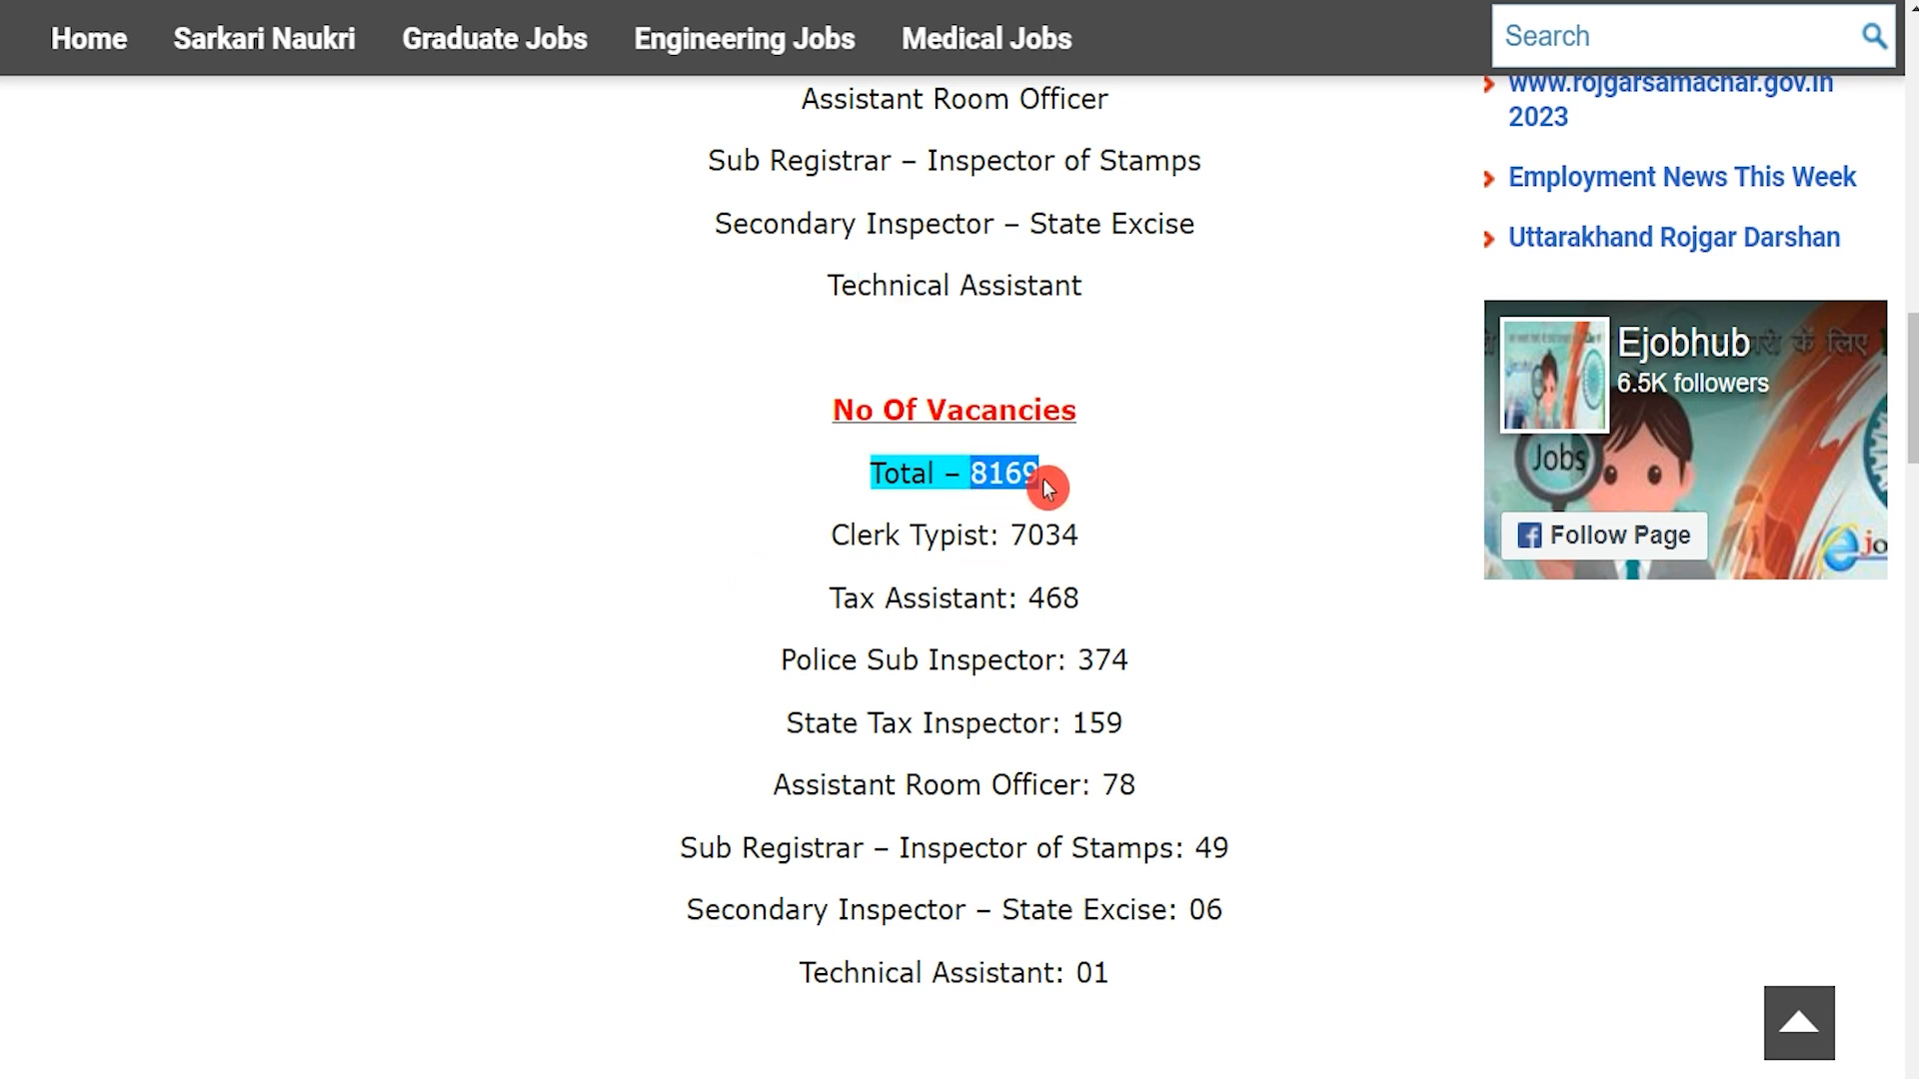
{"action": "left_click_drag", "start_coordinate": [857, 536], "coordinate": [1080, 537]}
{"action": "left_click_drag", "start_coordinate": [853, 598], "coordinate": [1080, 599]}
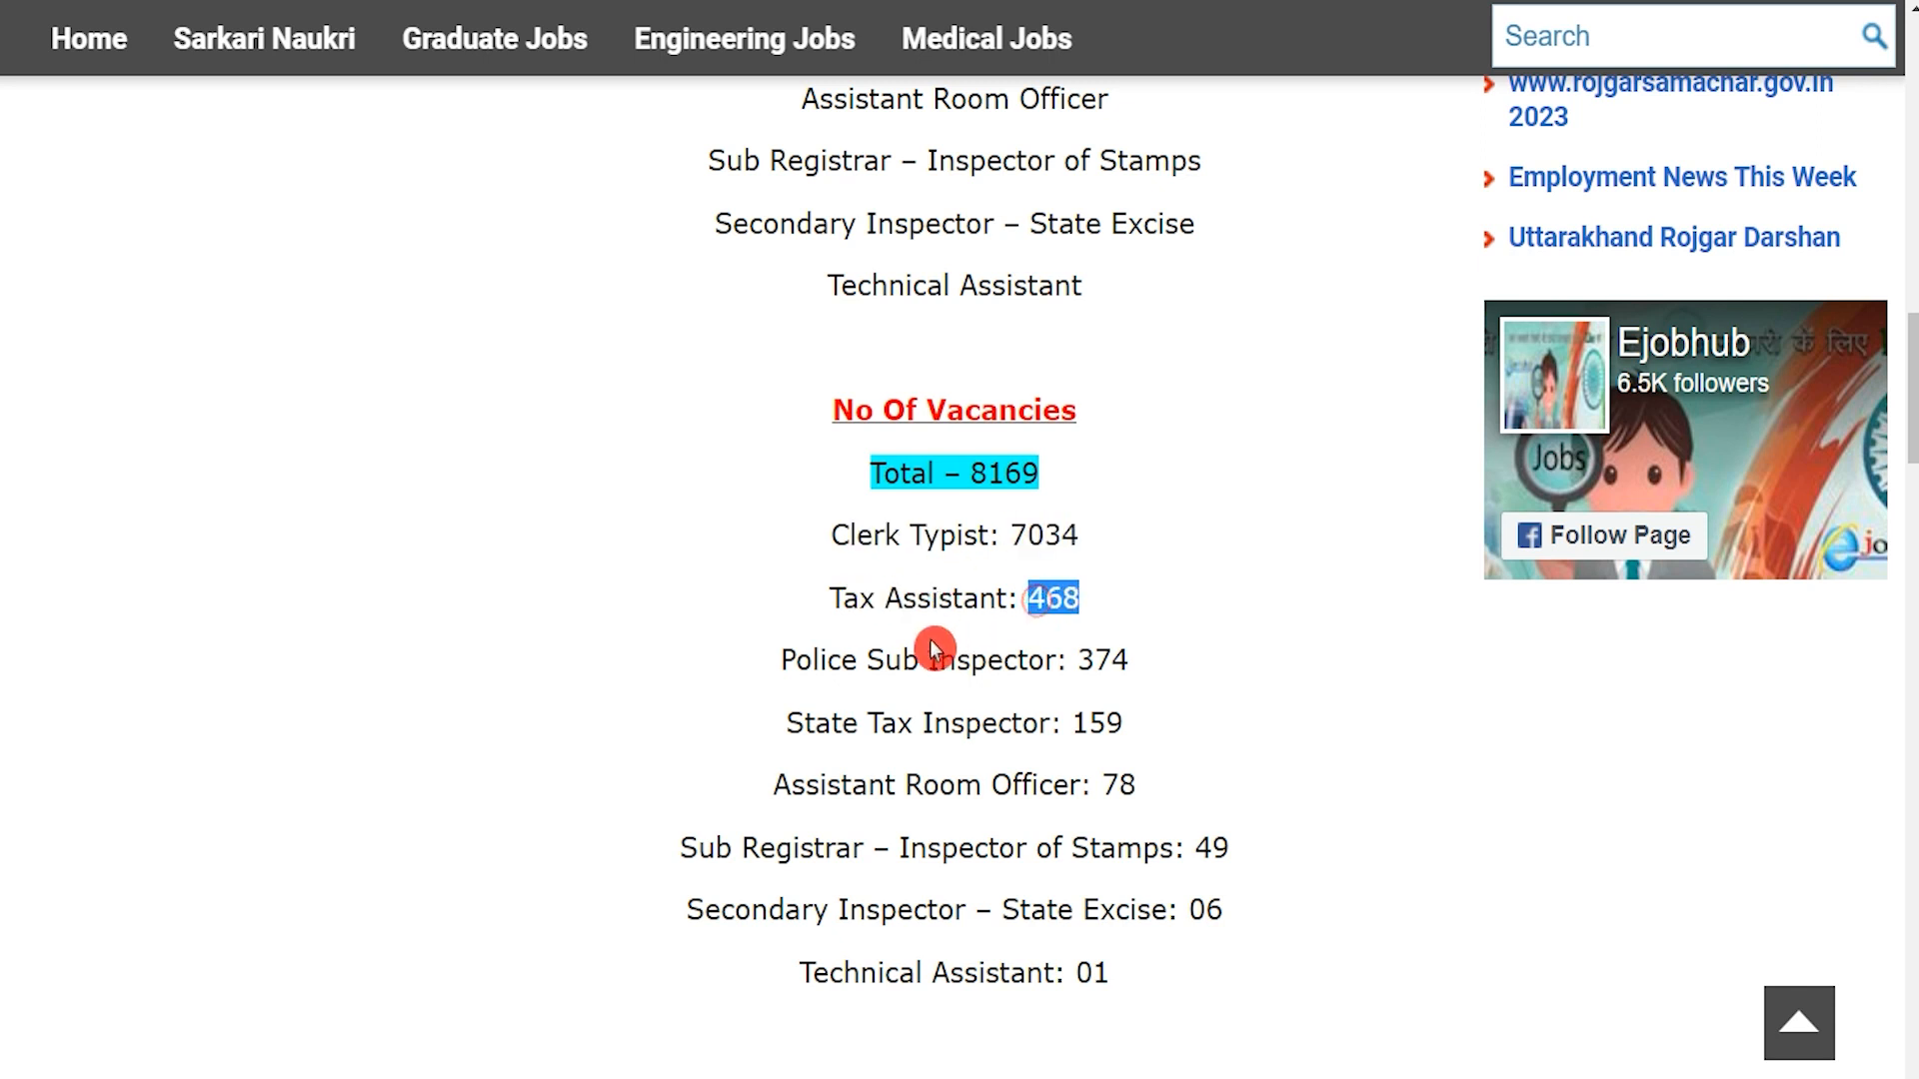
{"action": "left_click_drag", "start_coordinate": [812, 660], "coordinate": [987, 662]}
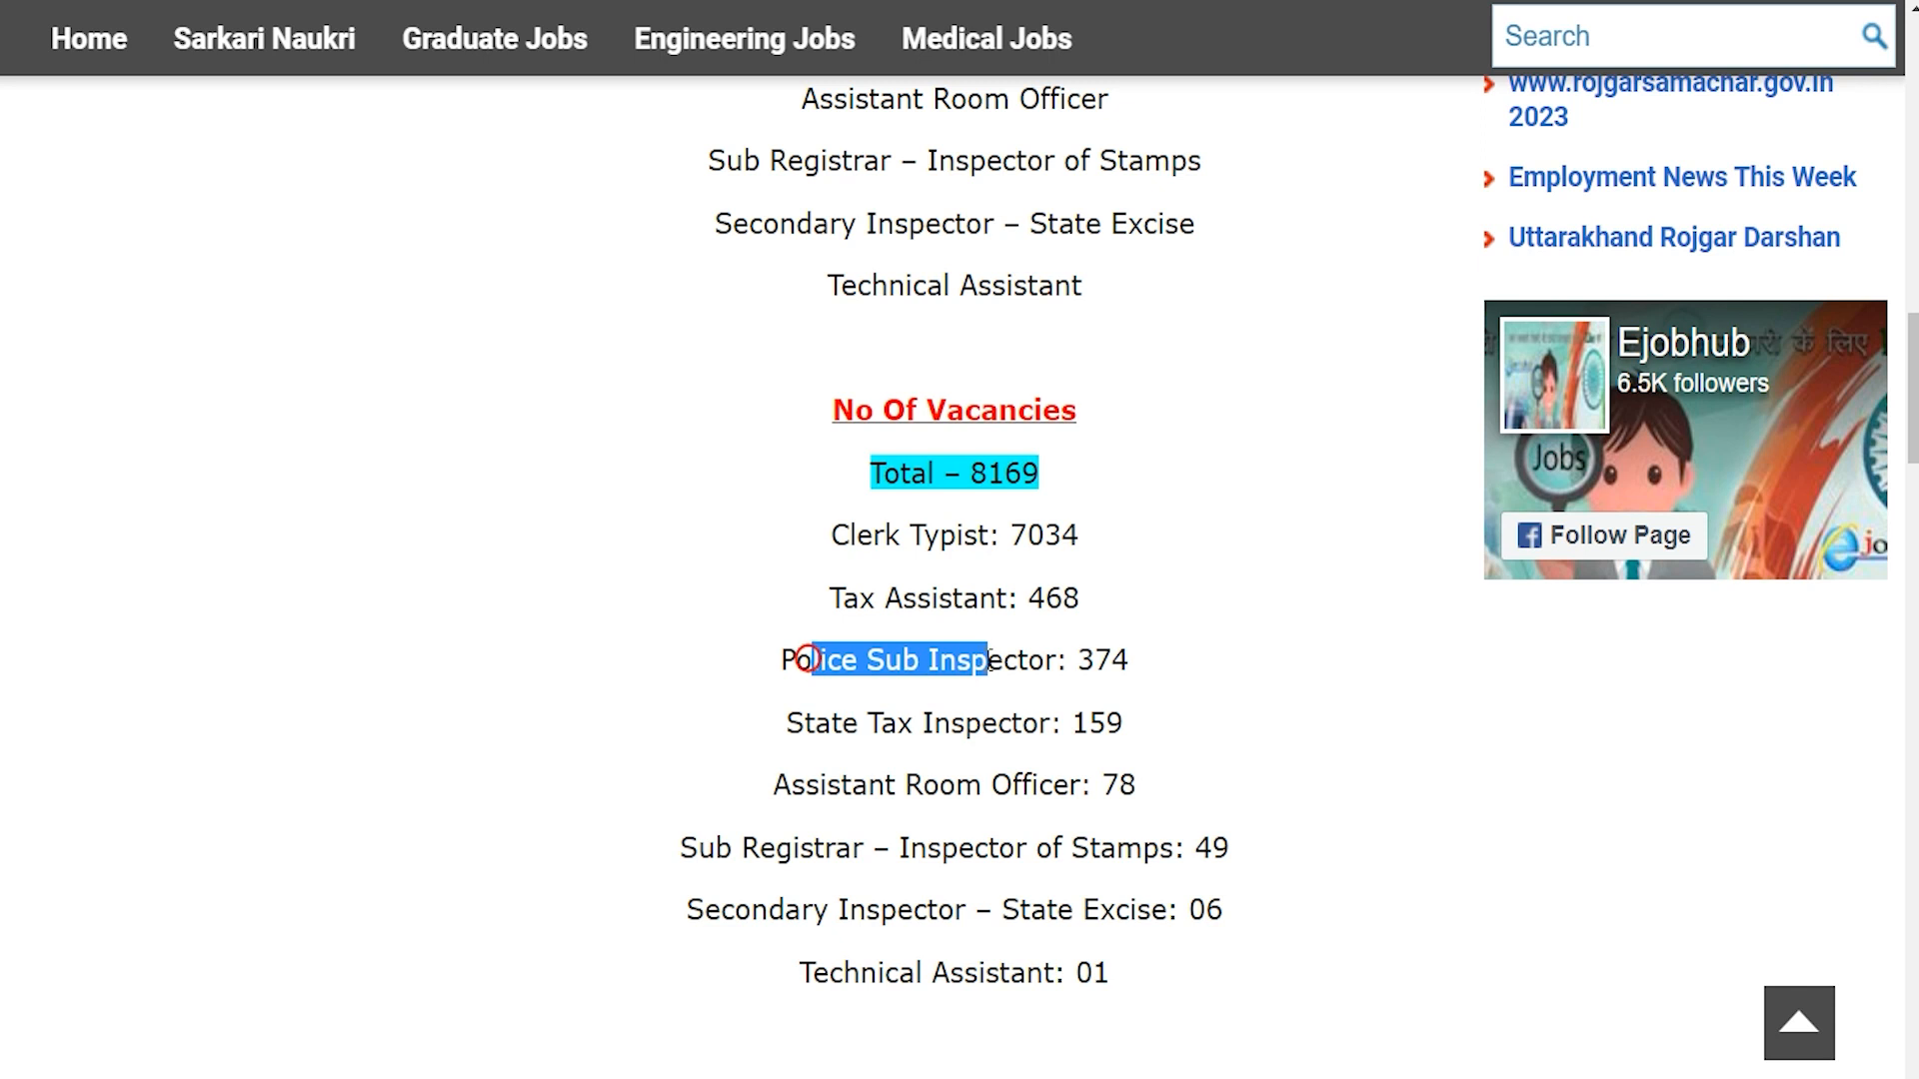
{"action": "left_click", "coordinate": [1083, 662]}
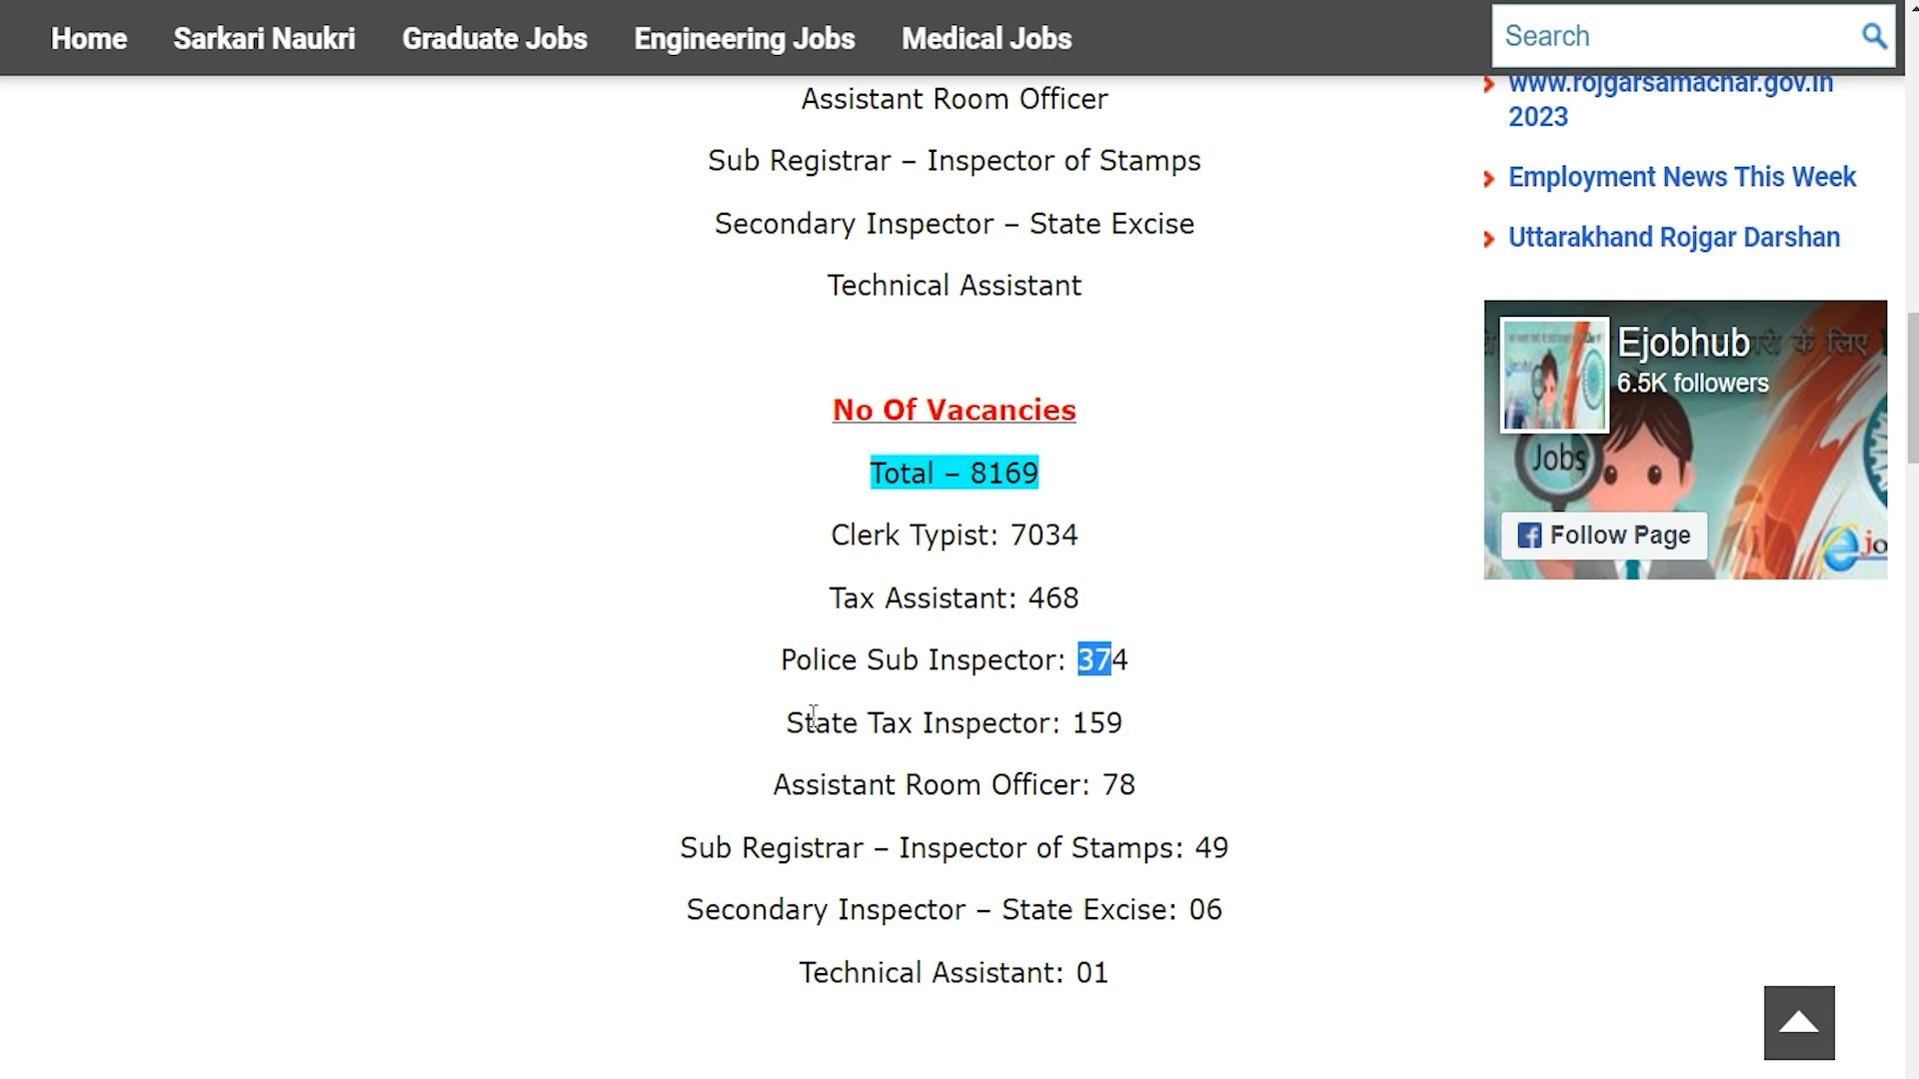
{"action": "left_click_drag", "start_coordinate": [812, 717], "coordinate": [969, 718]}
{"action": "left_click", "coordinate": [1079, 717]}
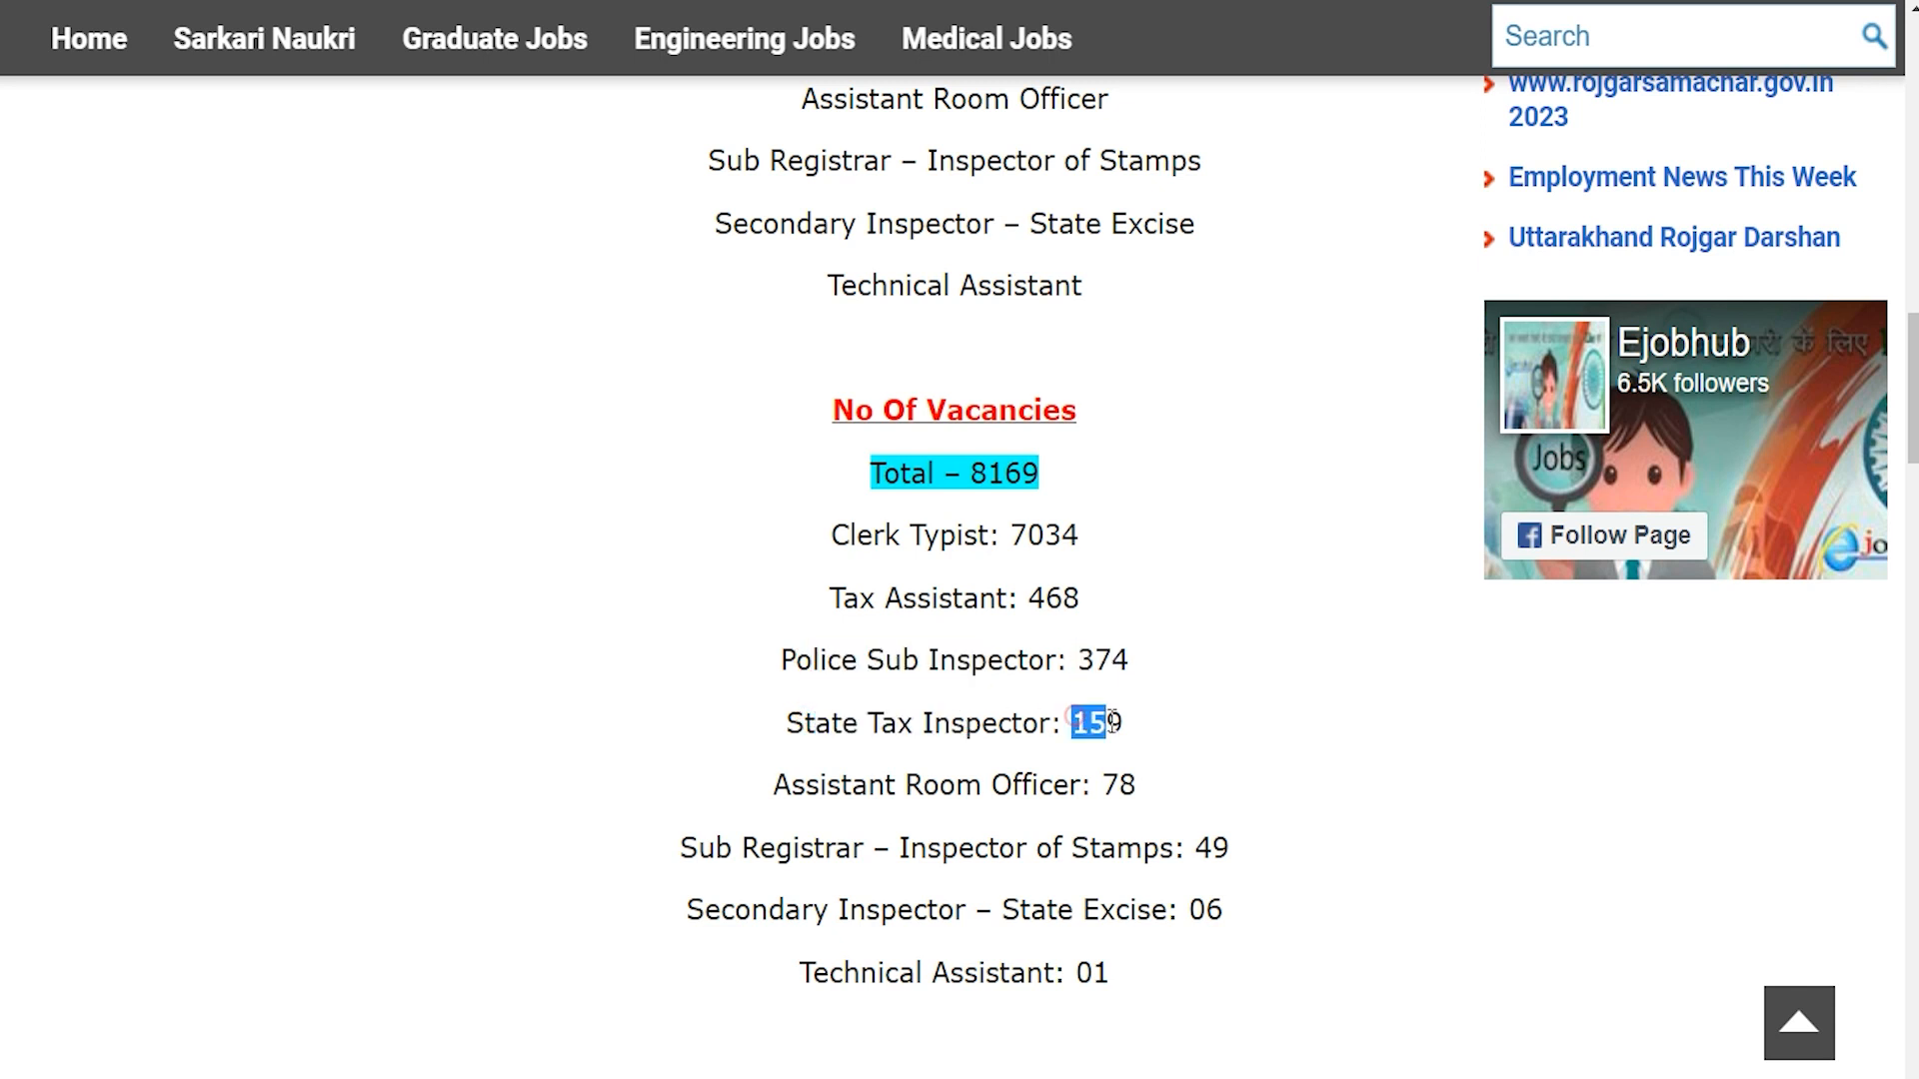
{"action": "mouse_move", "coordinate": [1103, 785]}
{"action": "left_mouse_down"}
{"action": "mouse_move", "coordinate": [1230, 850]}
{"action": "mouse_move", "coordinate": [1223, 912]}
{"action": "left_mouse_up"}
{"action": "scroll", "coordinate": [669, 683], "scroll_direction": "down", "scroll_amount": 2}
{"action": "left_click_drag", "start_coordinate": [873, 810], "coordinate": [1294, 876]}
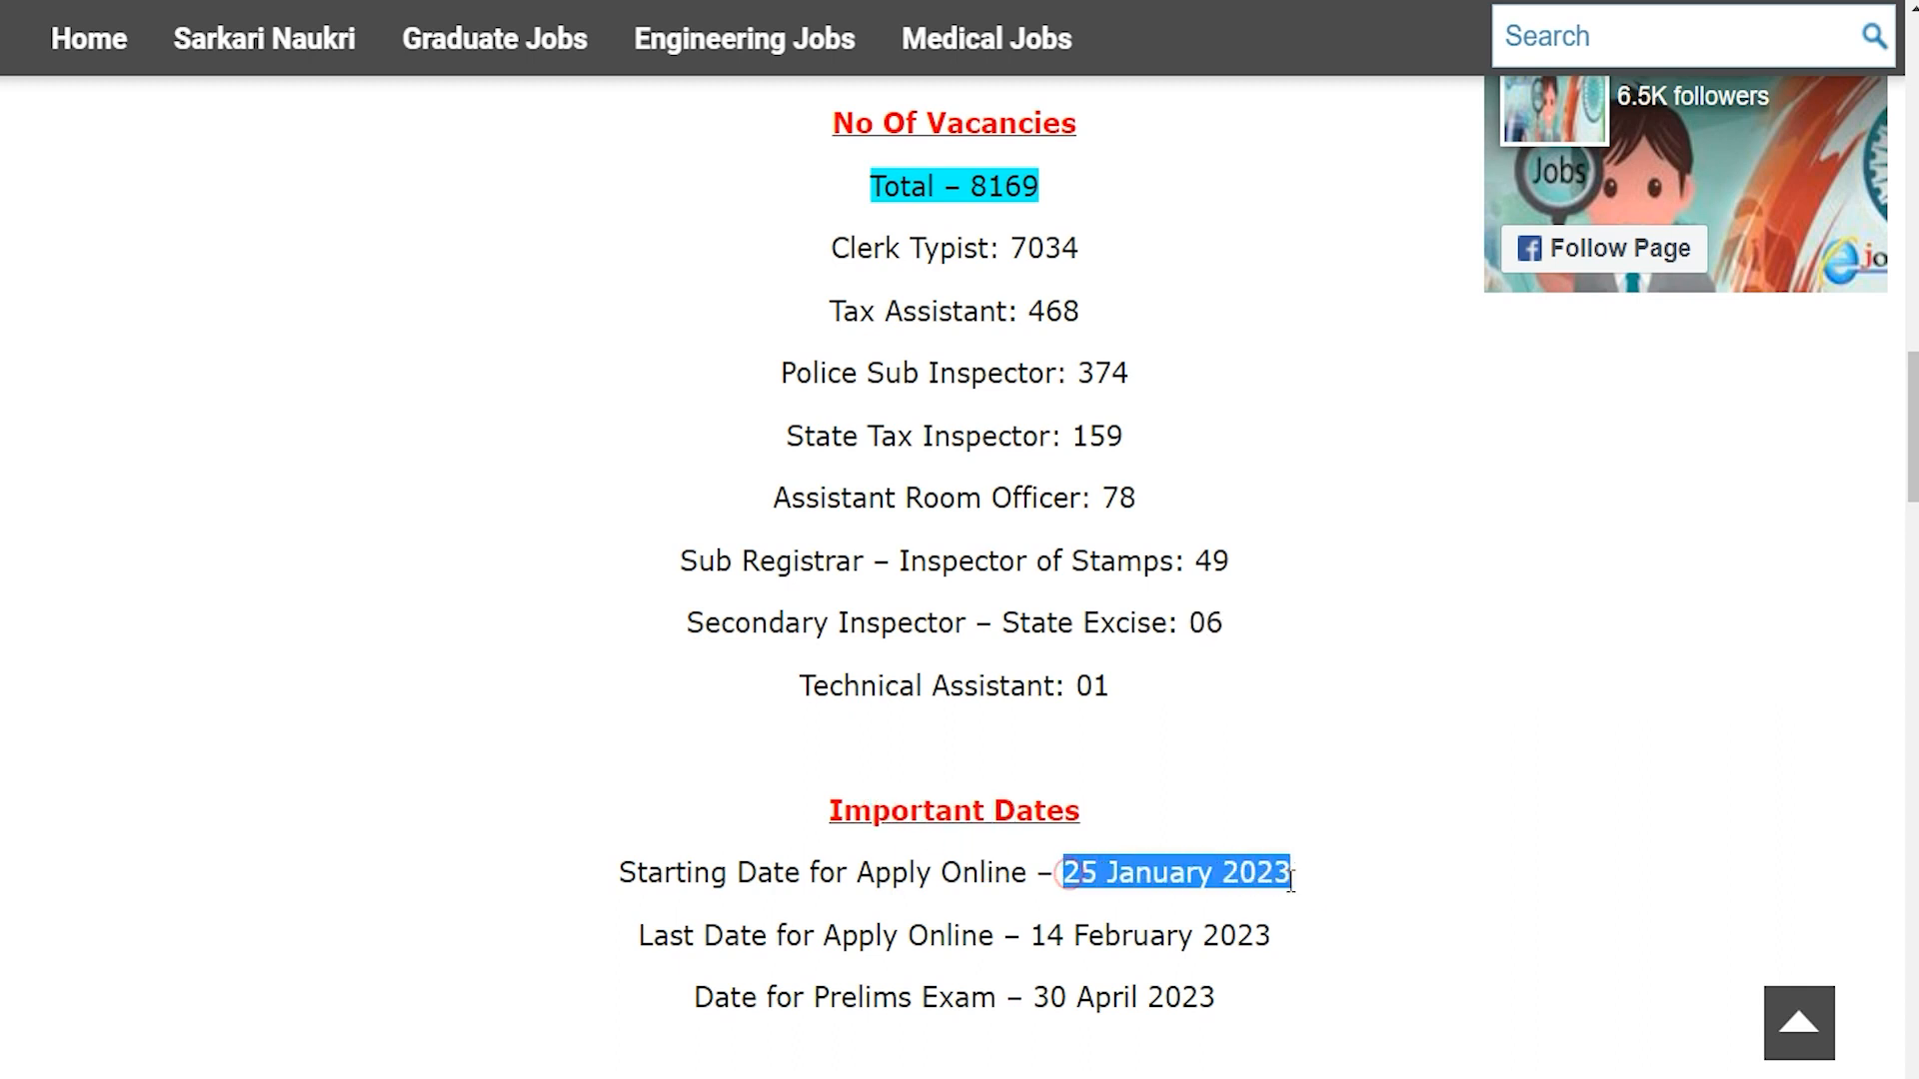
{"action": "left_click_drag", "start_coordinate": [1037, 935], "coordinate": [1258, 939]}
{"action": "scroll", "coordinate": [1028, 802], "scroll_direction": "down", "scroll_amount": 2}
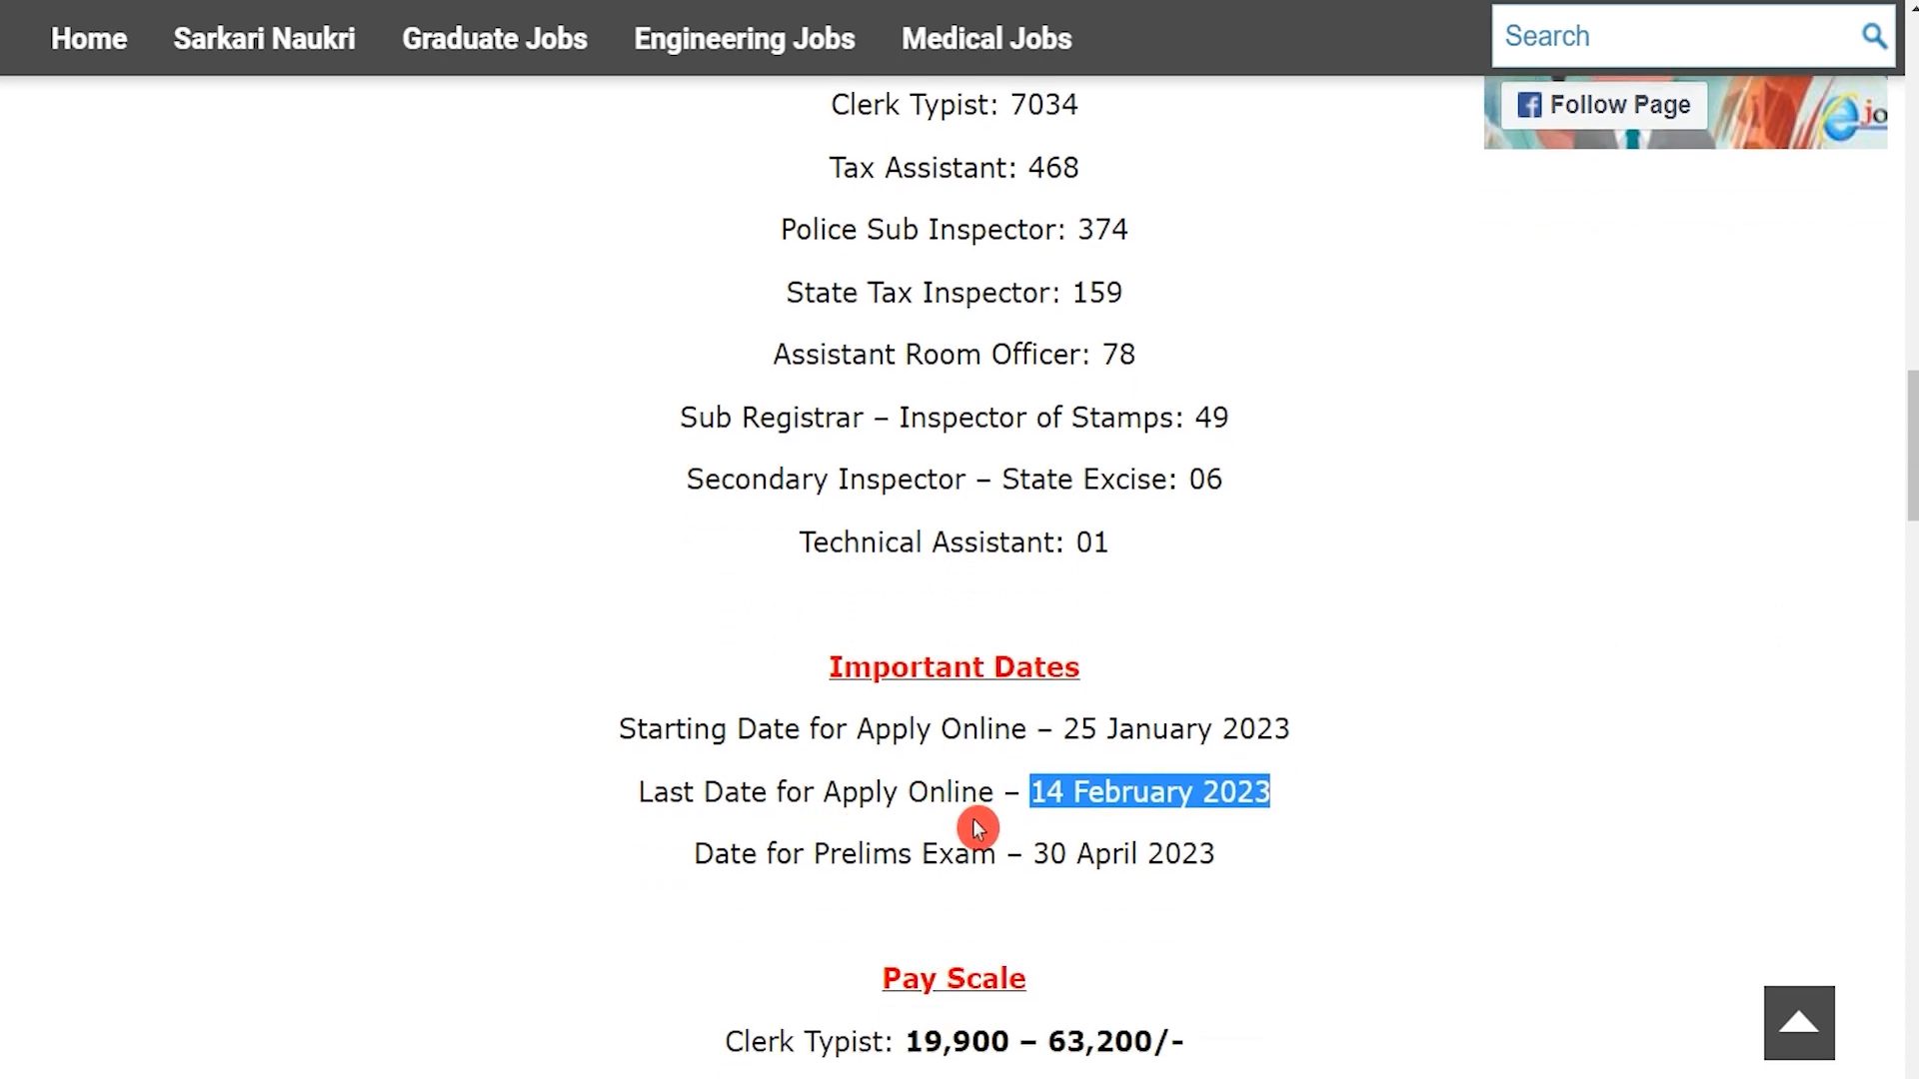
{"action": "left_click_drag", "start_coordinate": [1037, 857], "coordinate": [1222, 860]}
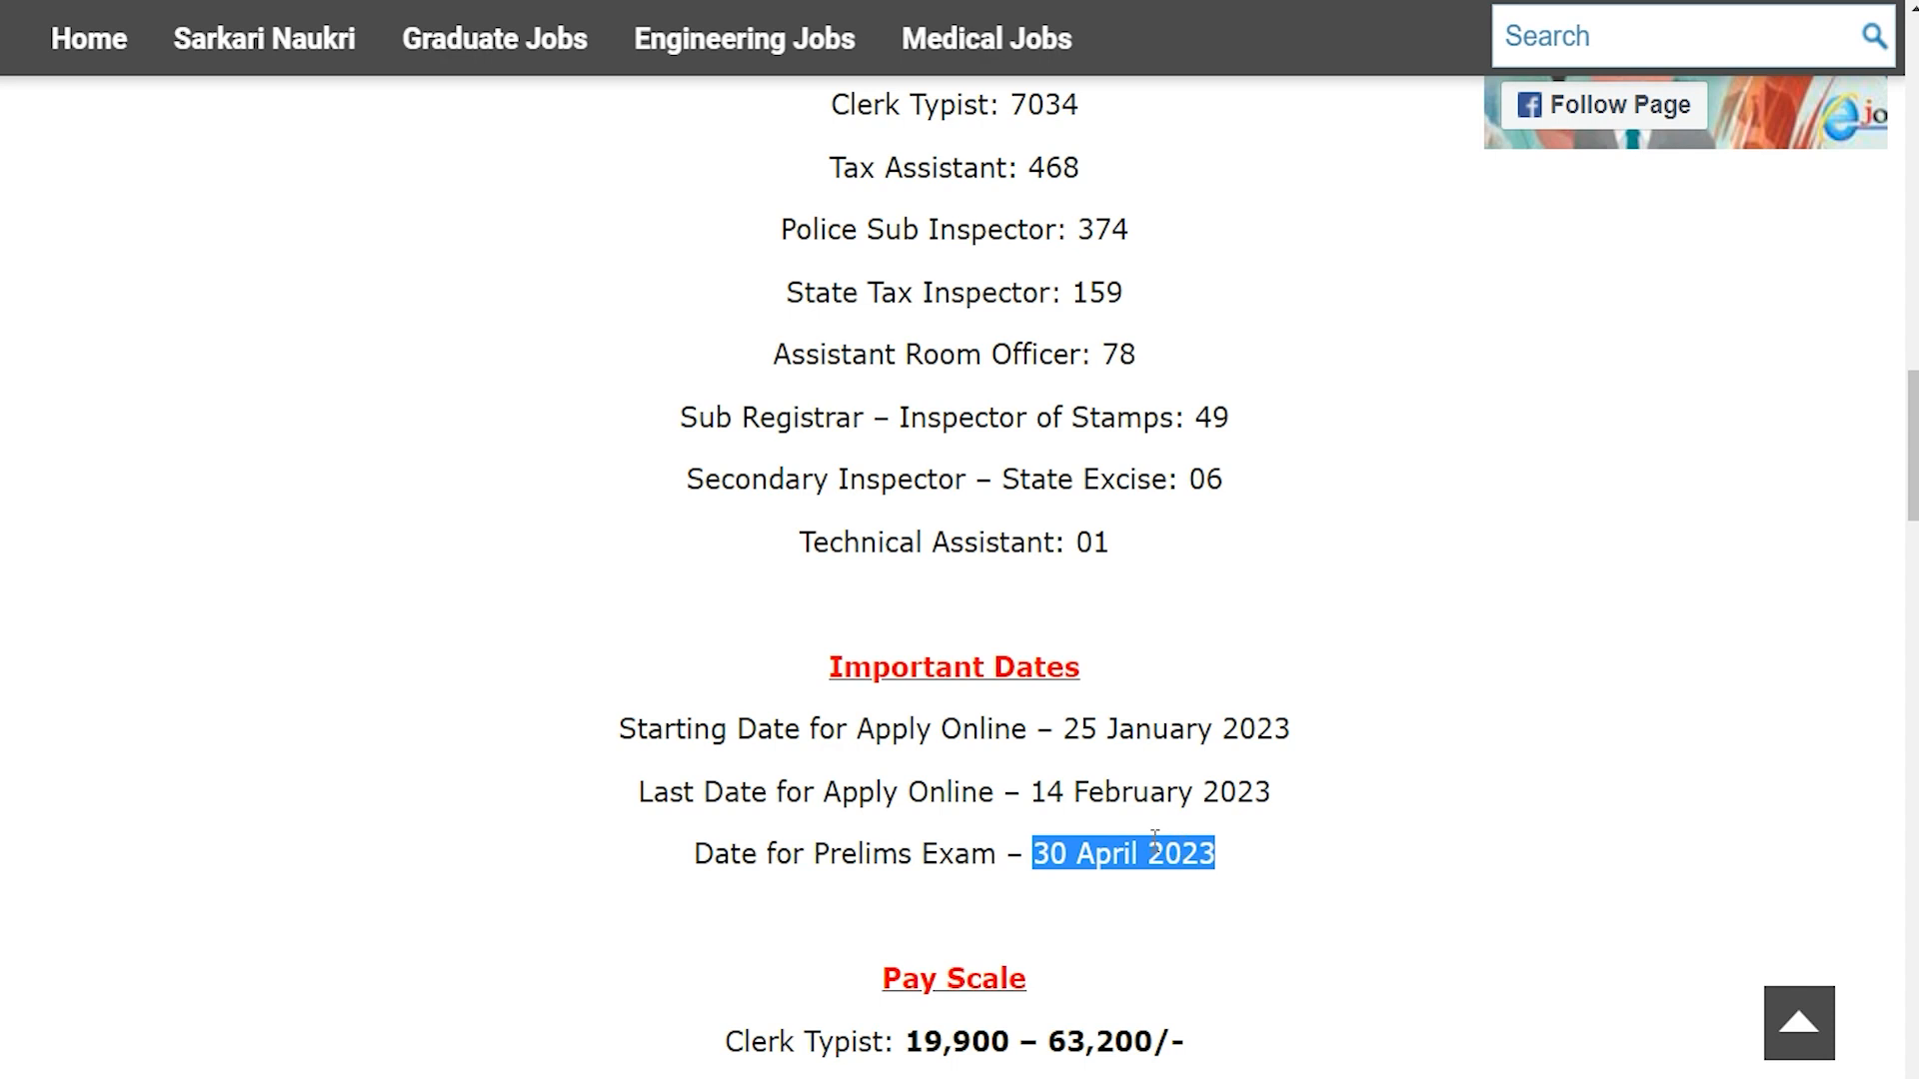
{"action": "scroll", "coordinate": [1199, 860], "scroll_direction": "down", "scroll_amount": 2}
{"action": "scroll", "coordinate": [1154, 841], "scroll_direction": "down", "scroll_amount": 10}
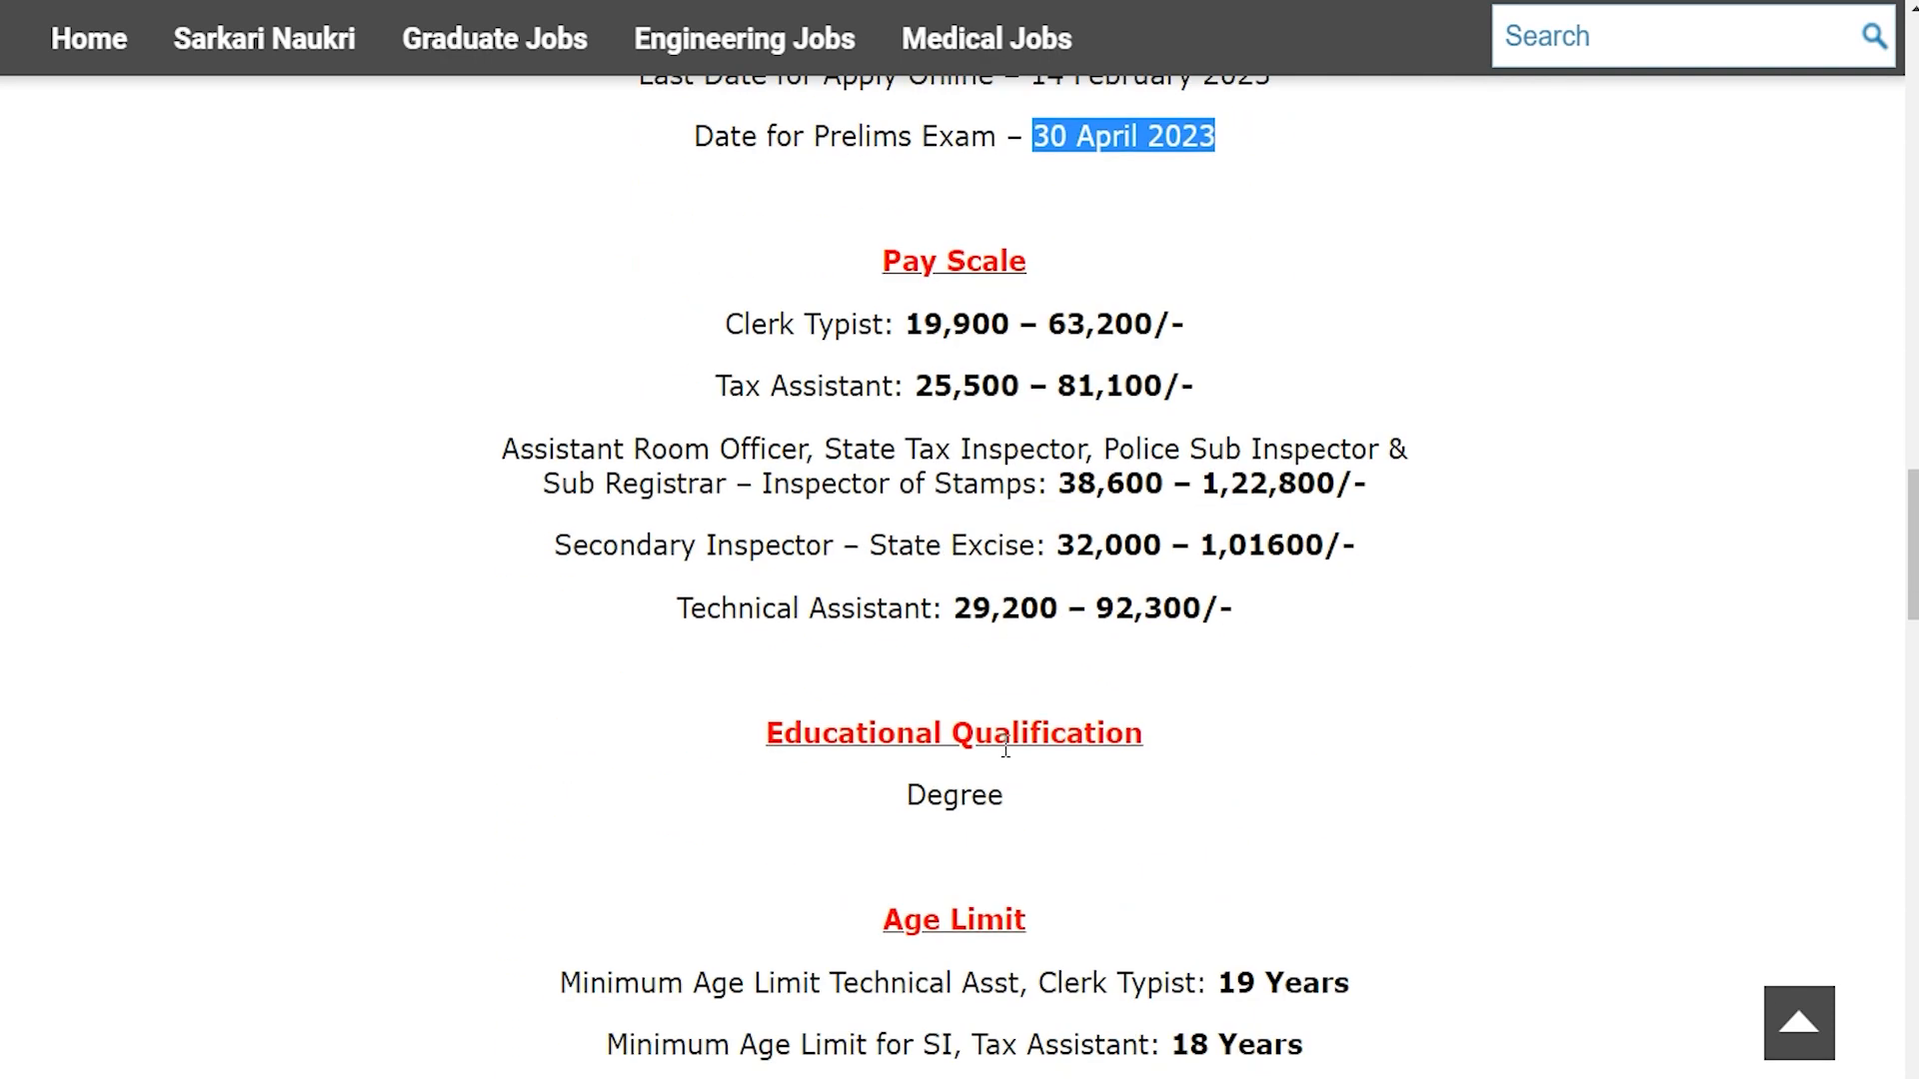
{"action": "left_click_drag", "start_coordinate": [907, 528], "coordinate": [1028, 540]}
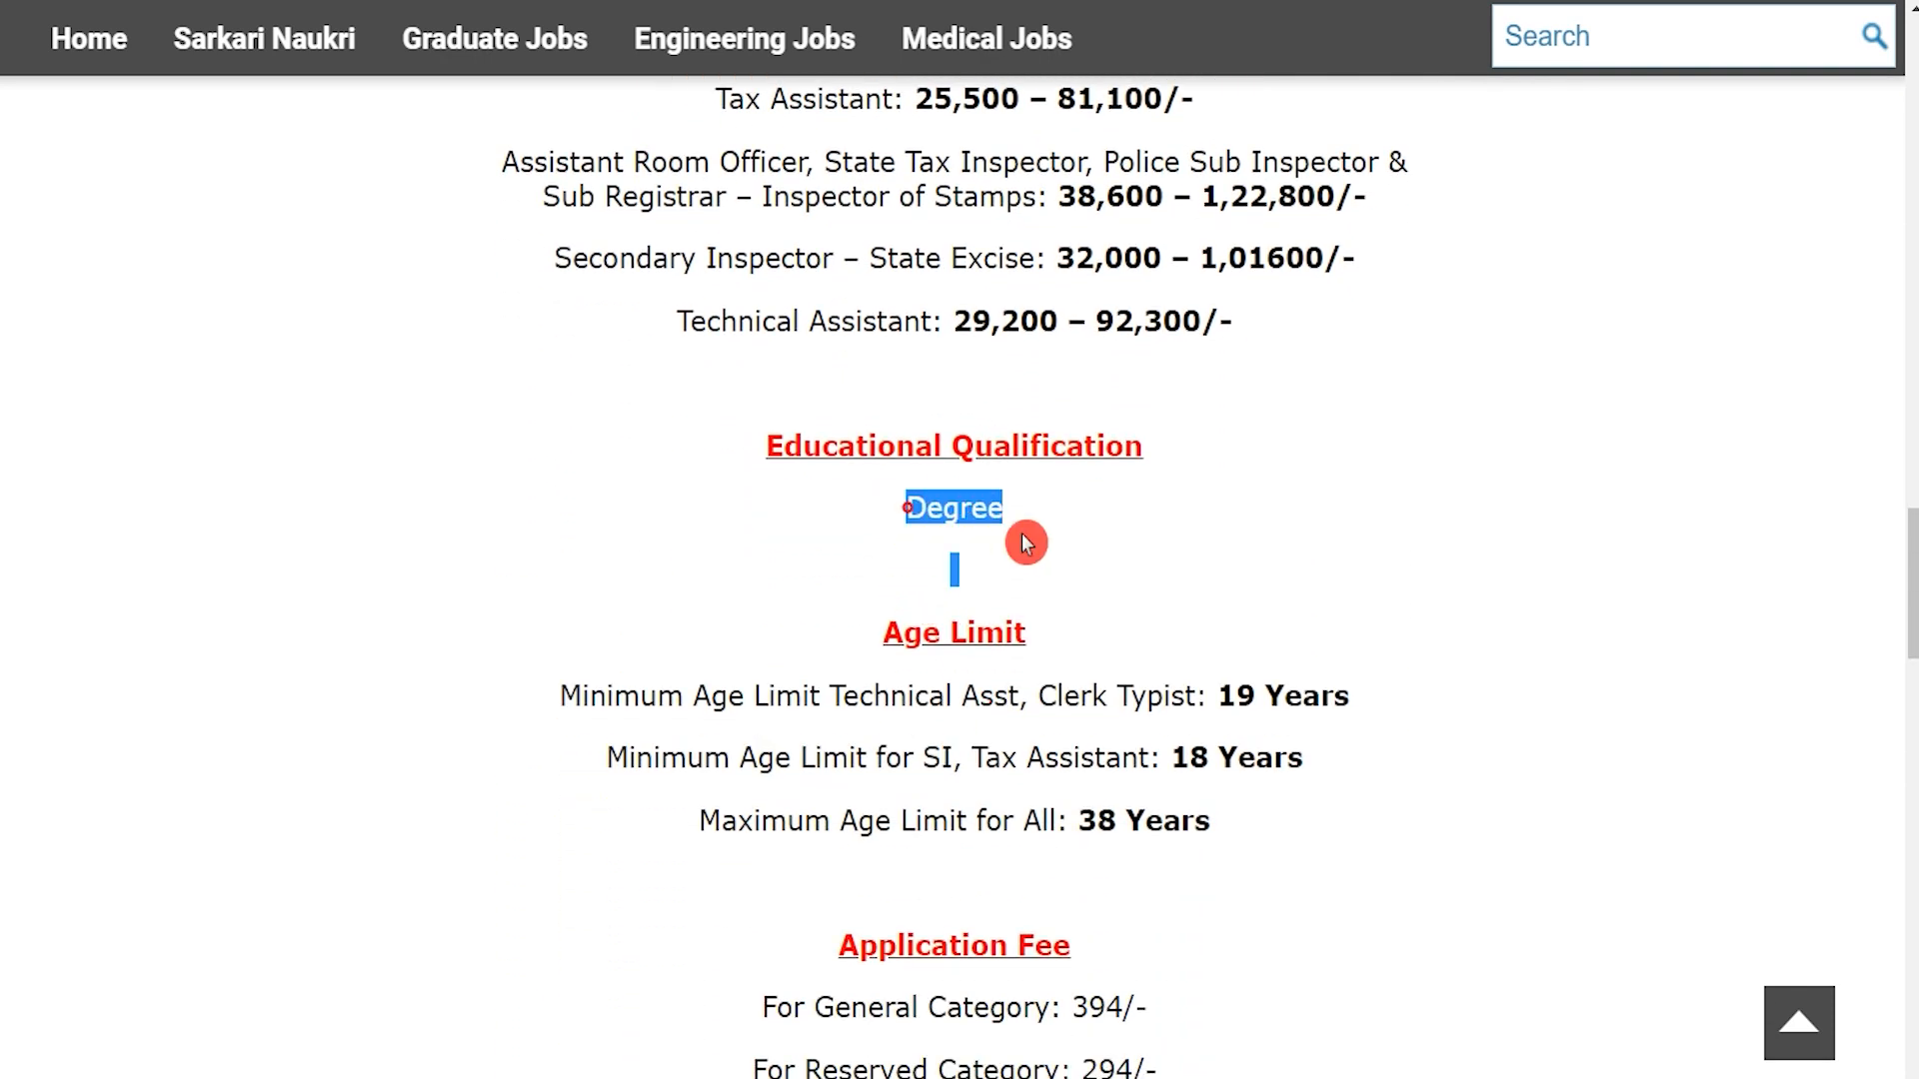
{"action": "scroll", "coordinate": [900, 766], "scroll_direction": "down", "scroll_amount": 4}
{"action": "scroll", "coordinate": [900, 766], "scroll_direction": "down", "scroll_amount": 7}
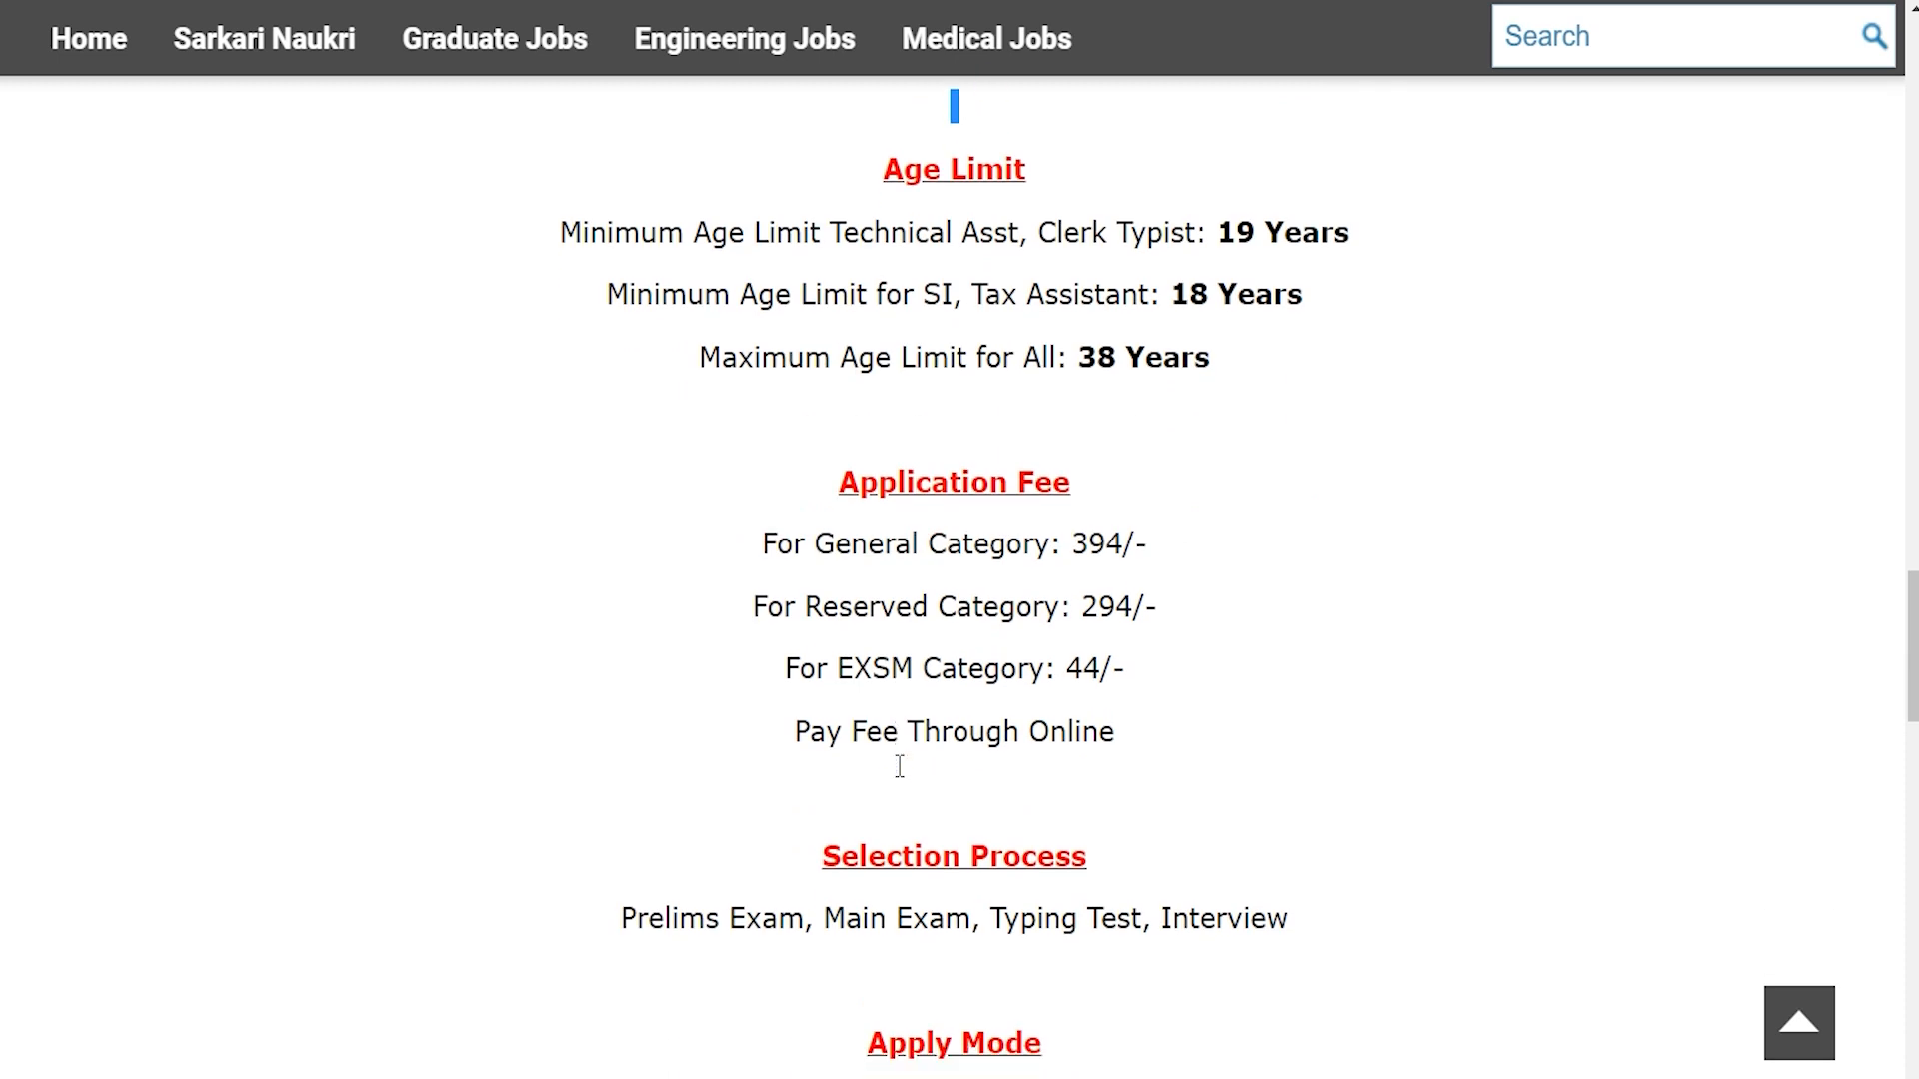
{"action": "left_click_drag", "start_coordinate": [826, 916], "coordinate": [1099, 925]}
{"action": "scroll", "coordinate": [1099, 925], "scroll_direction": "down", "scroll_amount": 1}
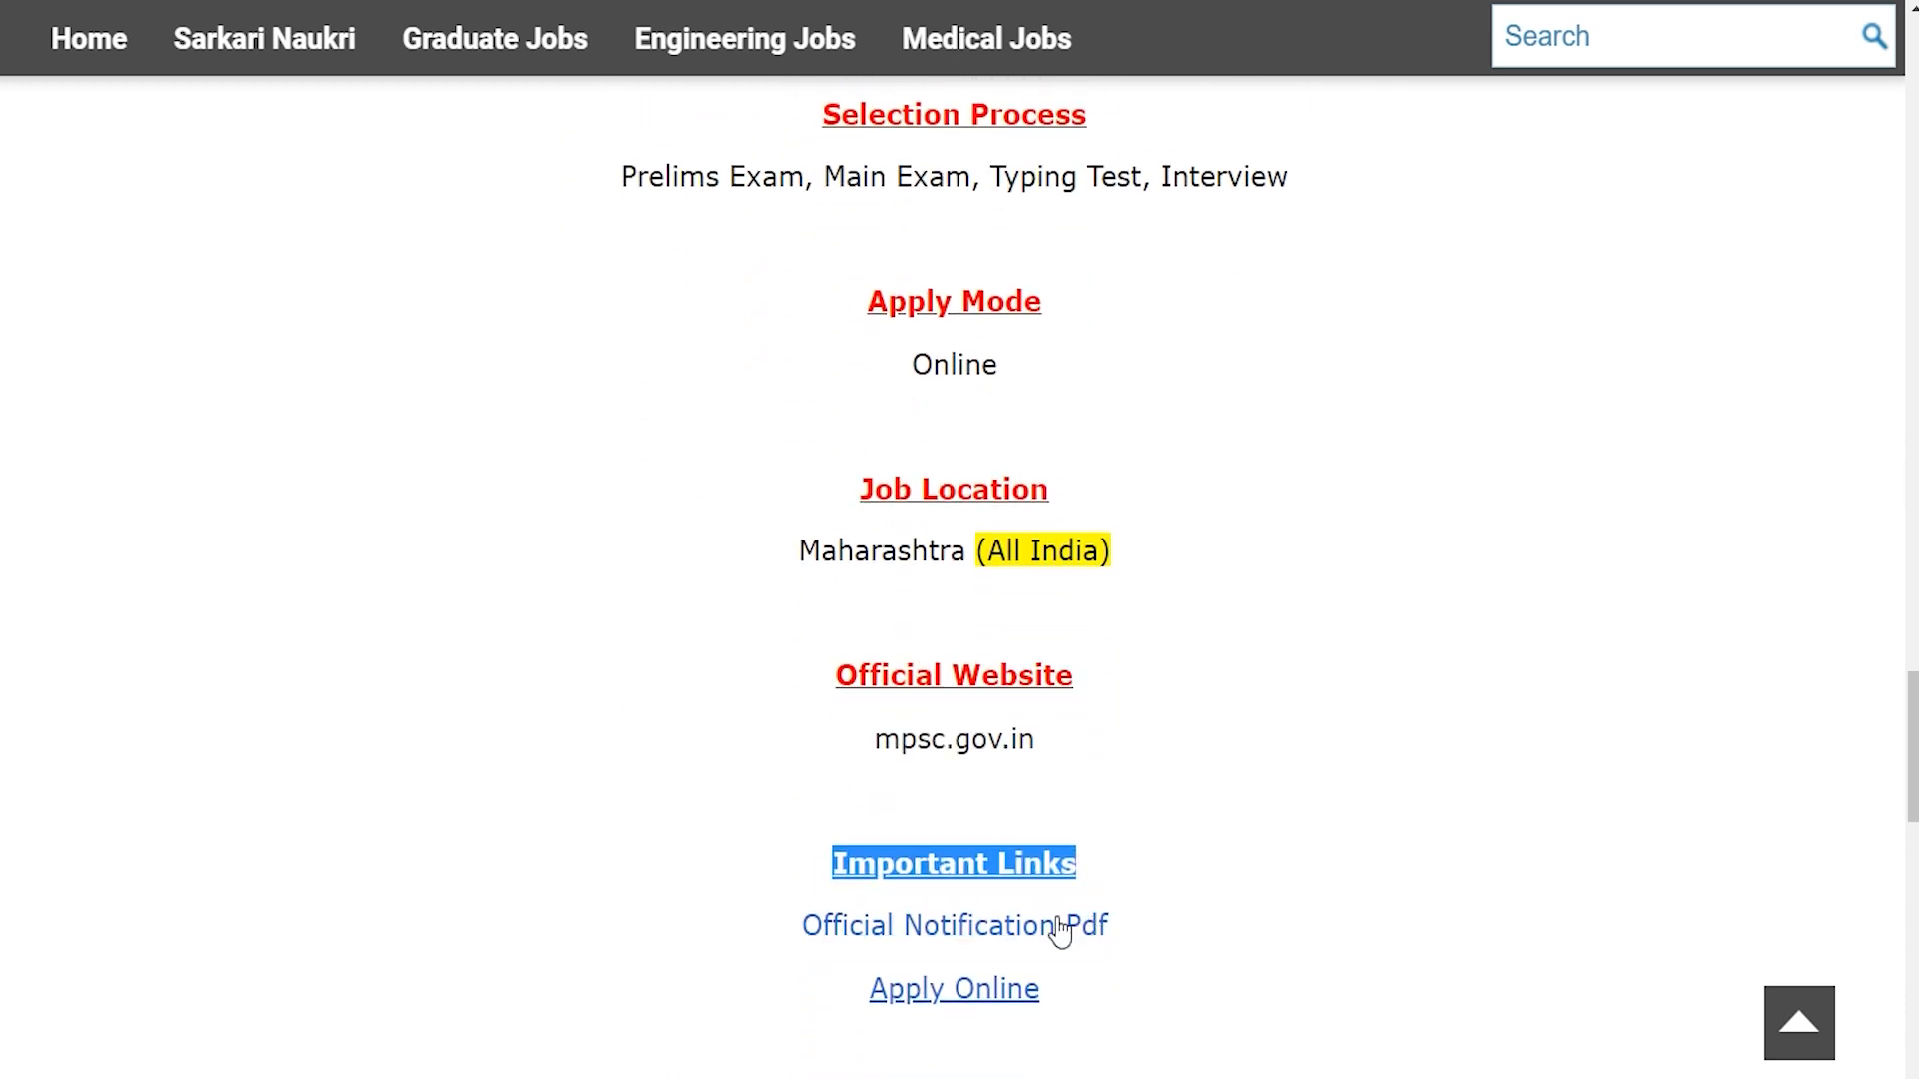
{"action": "left_click_drag", "start_coordinate": [736, 932], "coordinate": [1149, 934]}
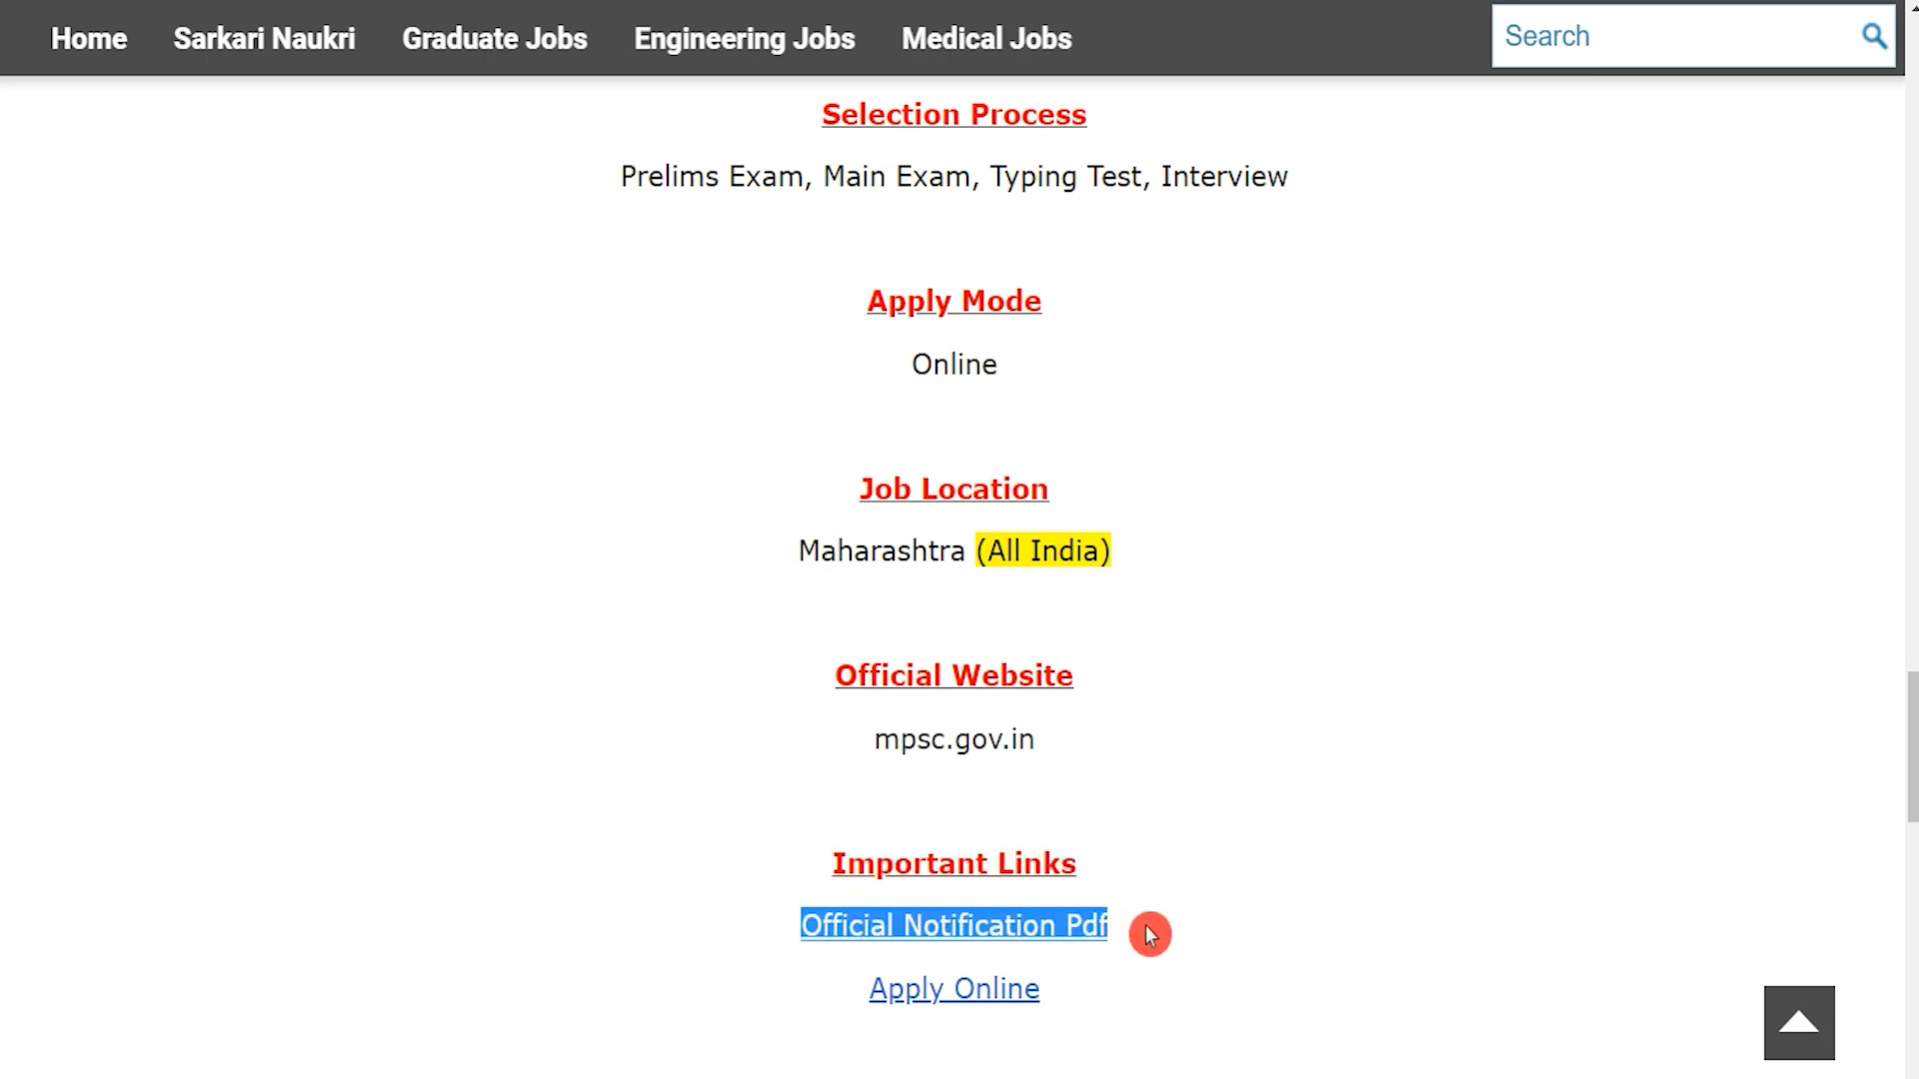
{"action": "left_click", "coordinate": [761, 930]}
{"action": "left_click_drag", "start_coordinate": [766, 925], "coordinate": [1151, 939]}
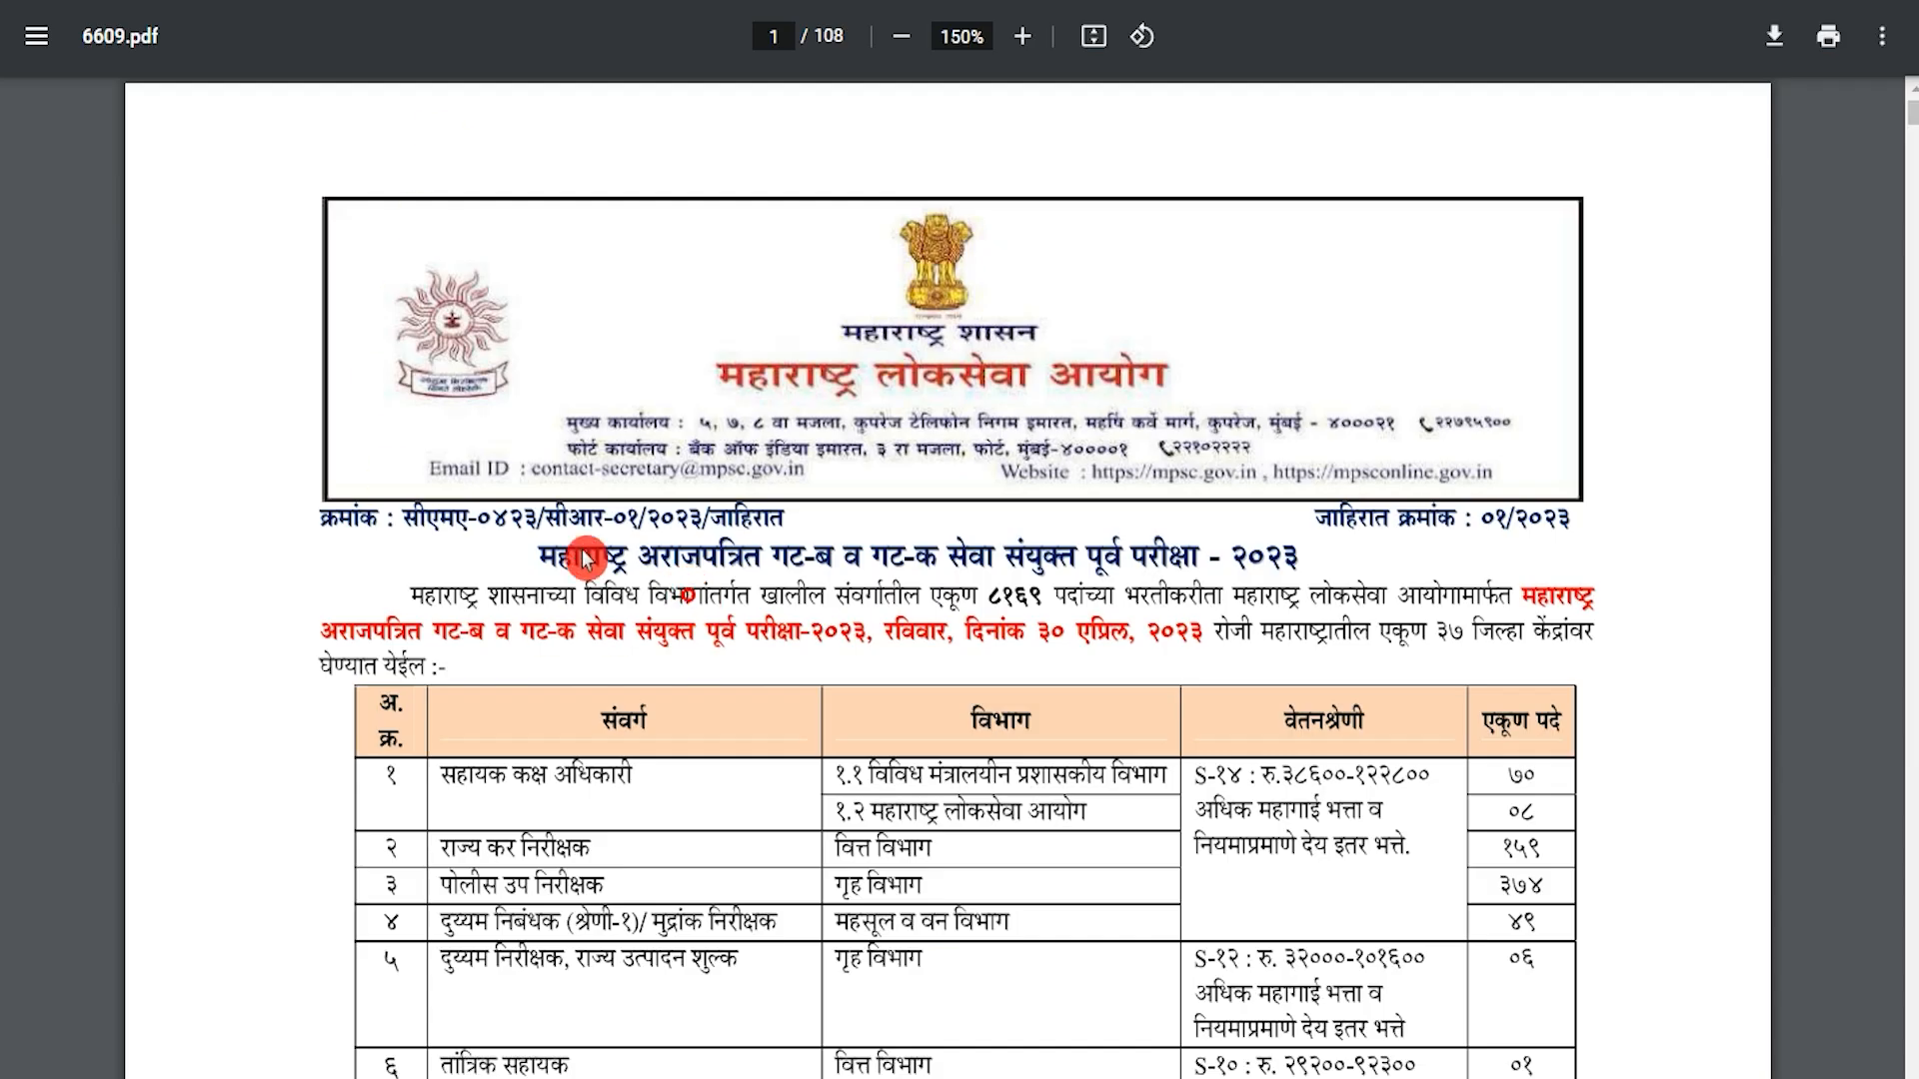
Page through the notification 6609.pdf and jump back to its first page.
{"action": "scroll", "coordinate": [778, 650], "scroll_direction": "down", "scroll_amount": 3}
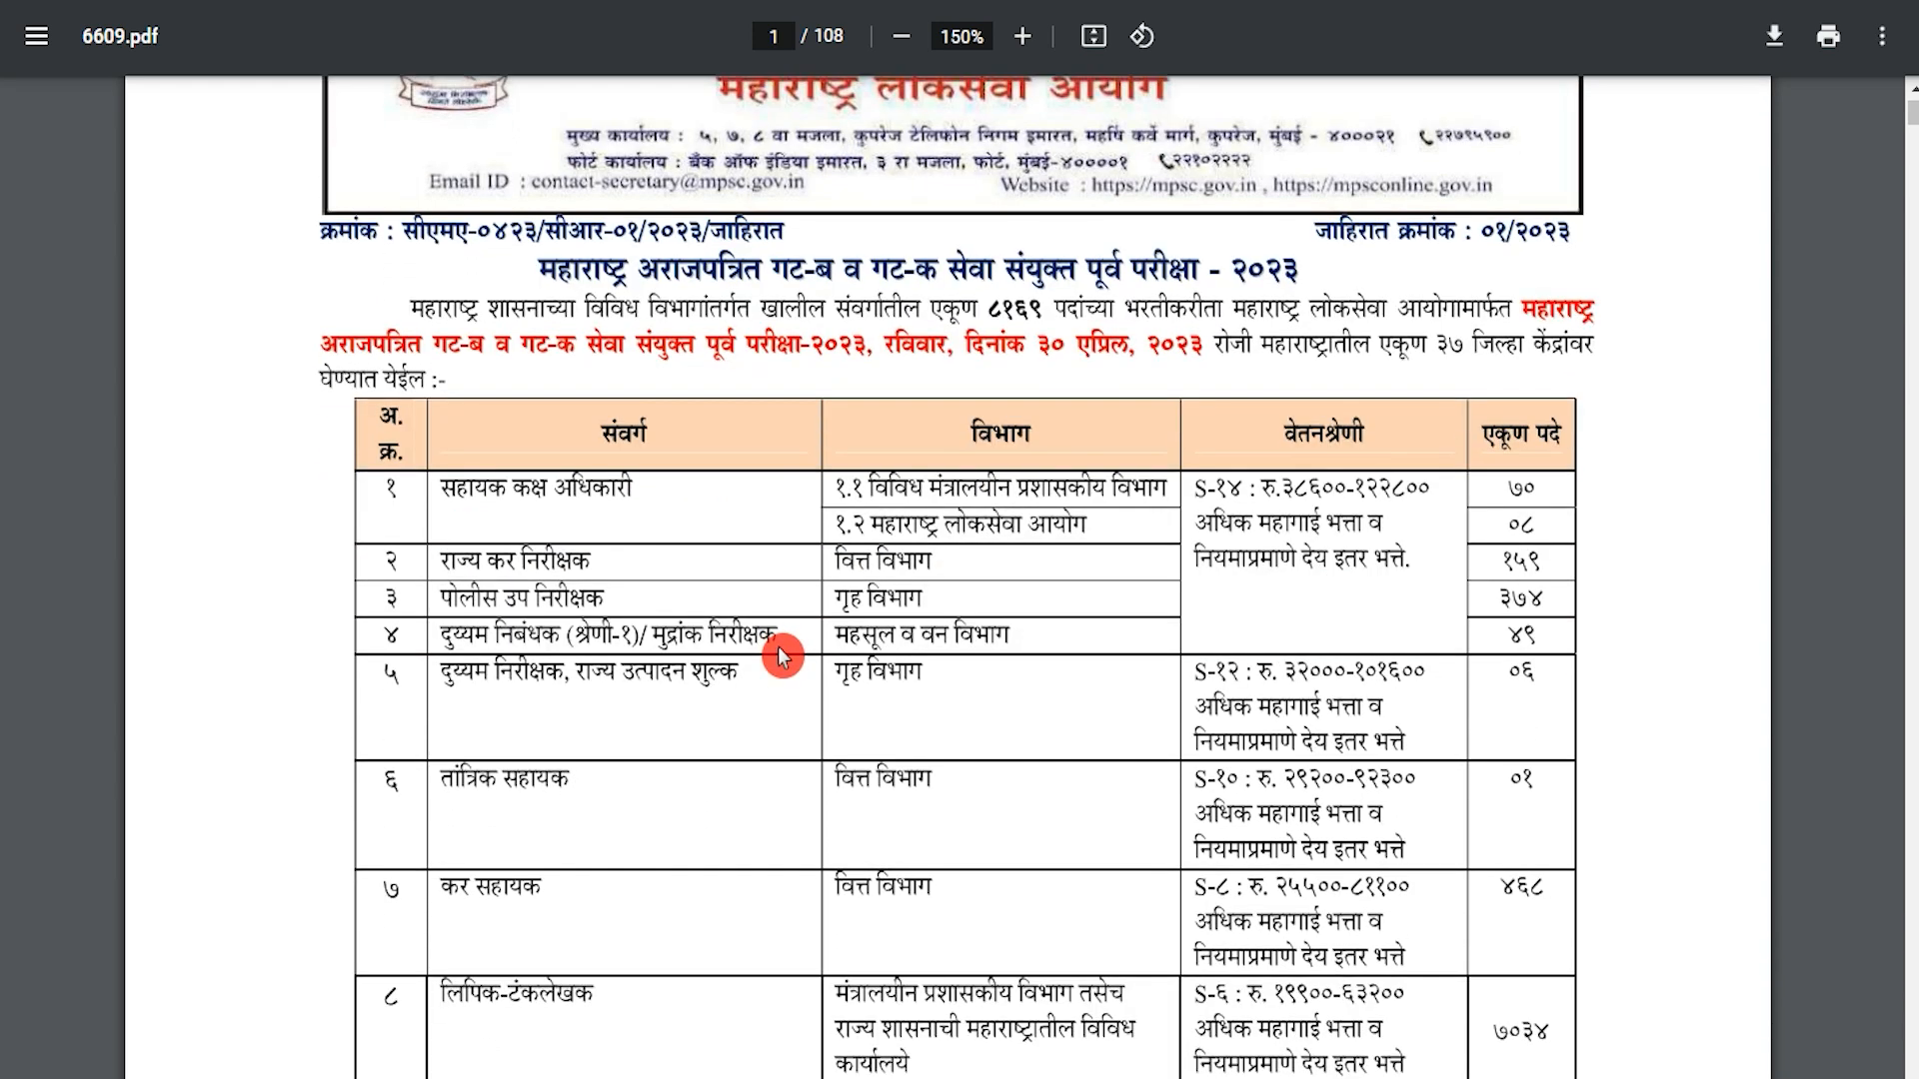
{"action": "scroll", "coordinate": [780, 654], "scroll_direction": "down", "scroll_amount": 10}
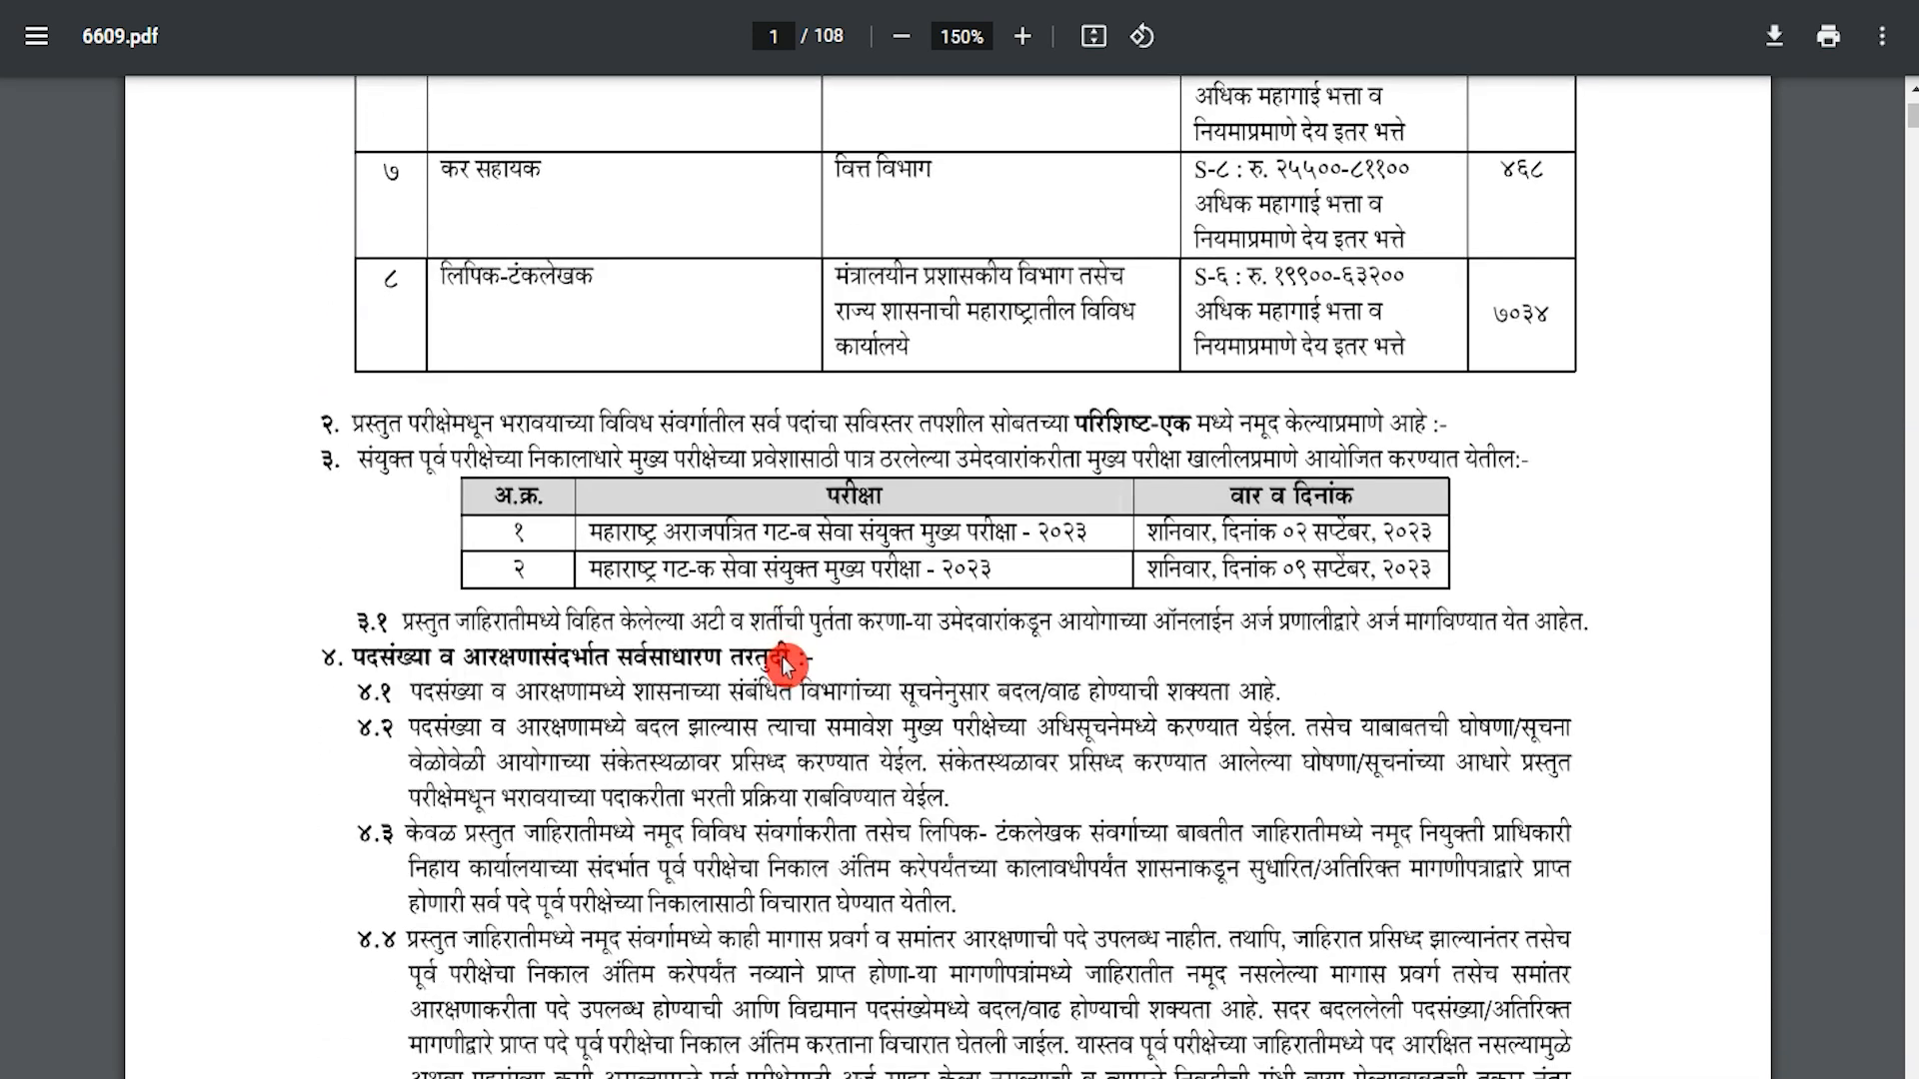
{"action": "scroll", "coordinate": [788, 670], "scroll_direction": "down", "scroll_amount": 10}
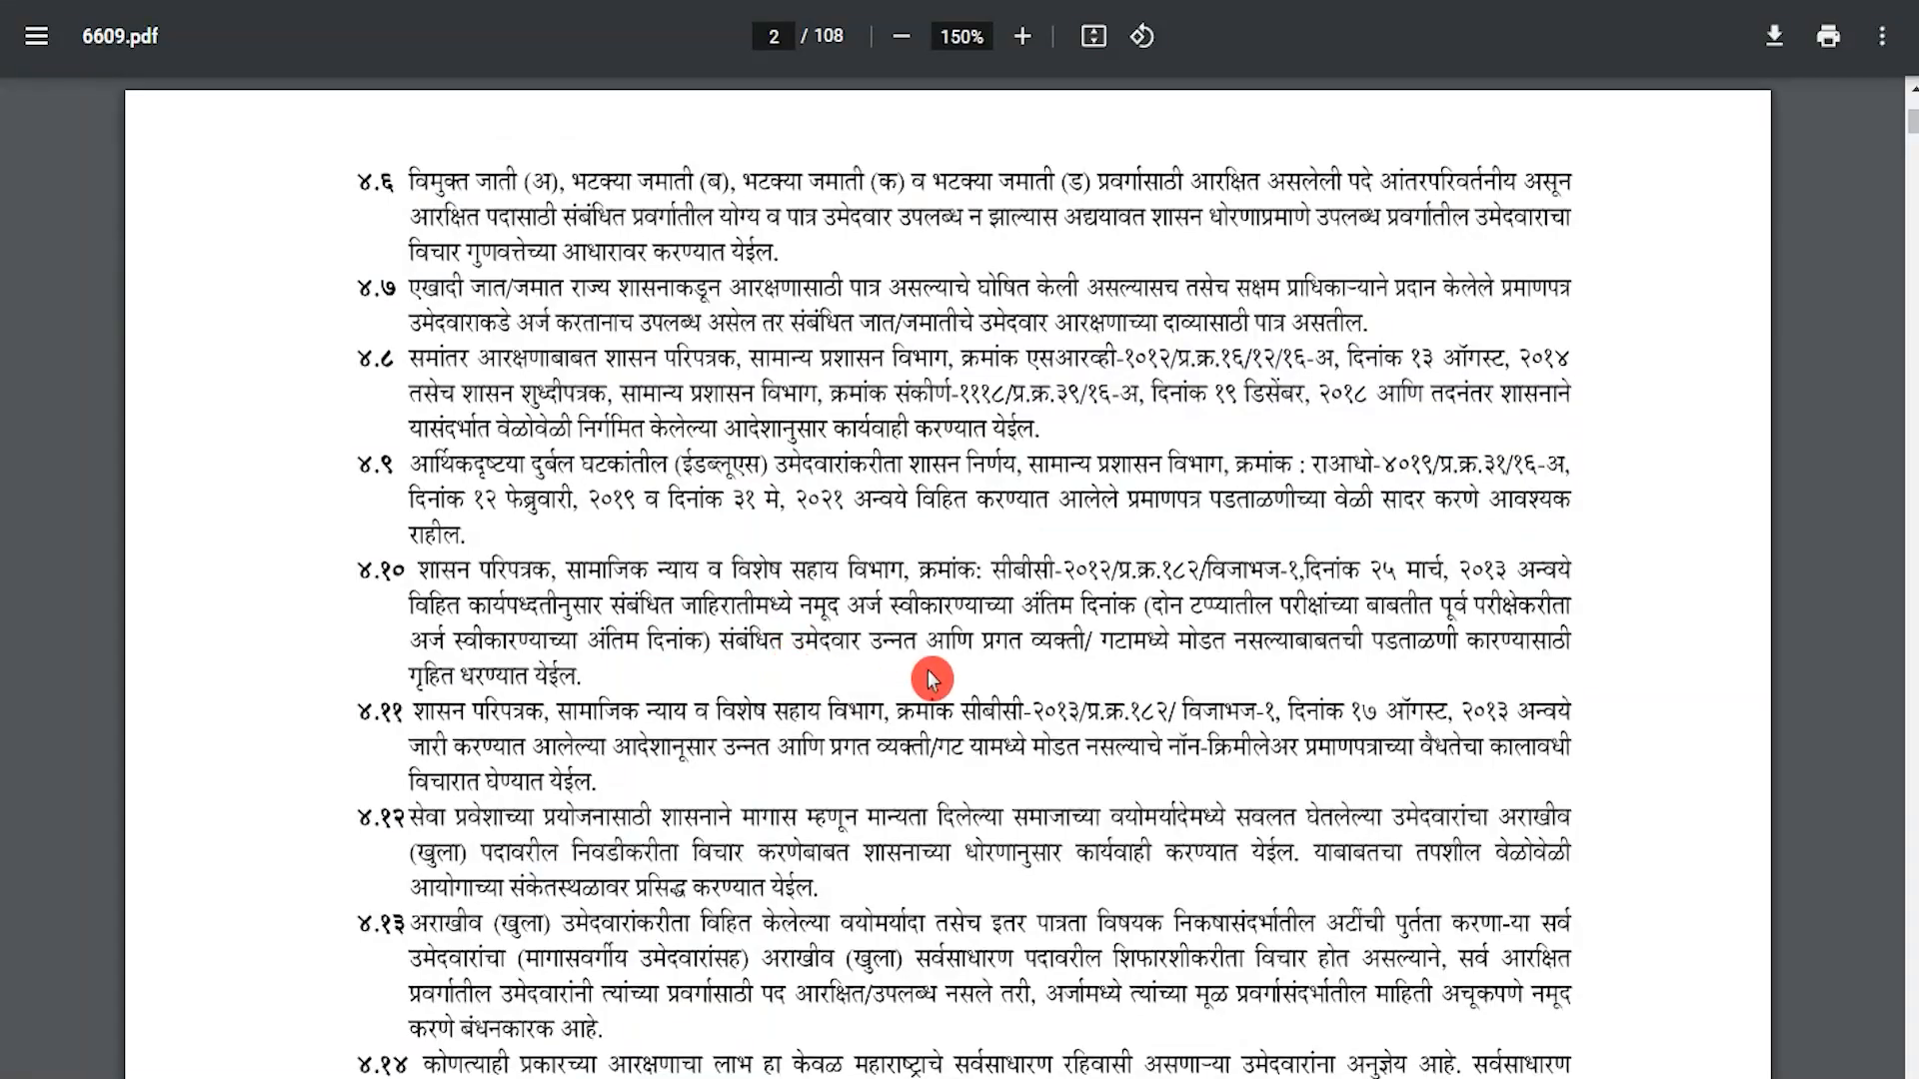
{"action": "scroll", "coordinate": [930, 680], "scroll_direction": "down", "scroll_amount": 15}
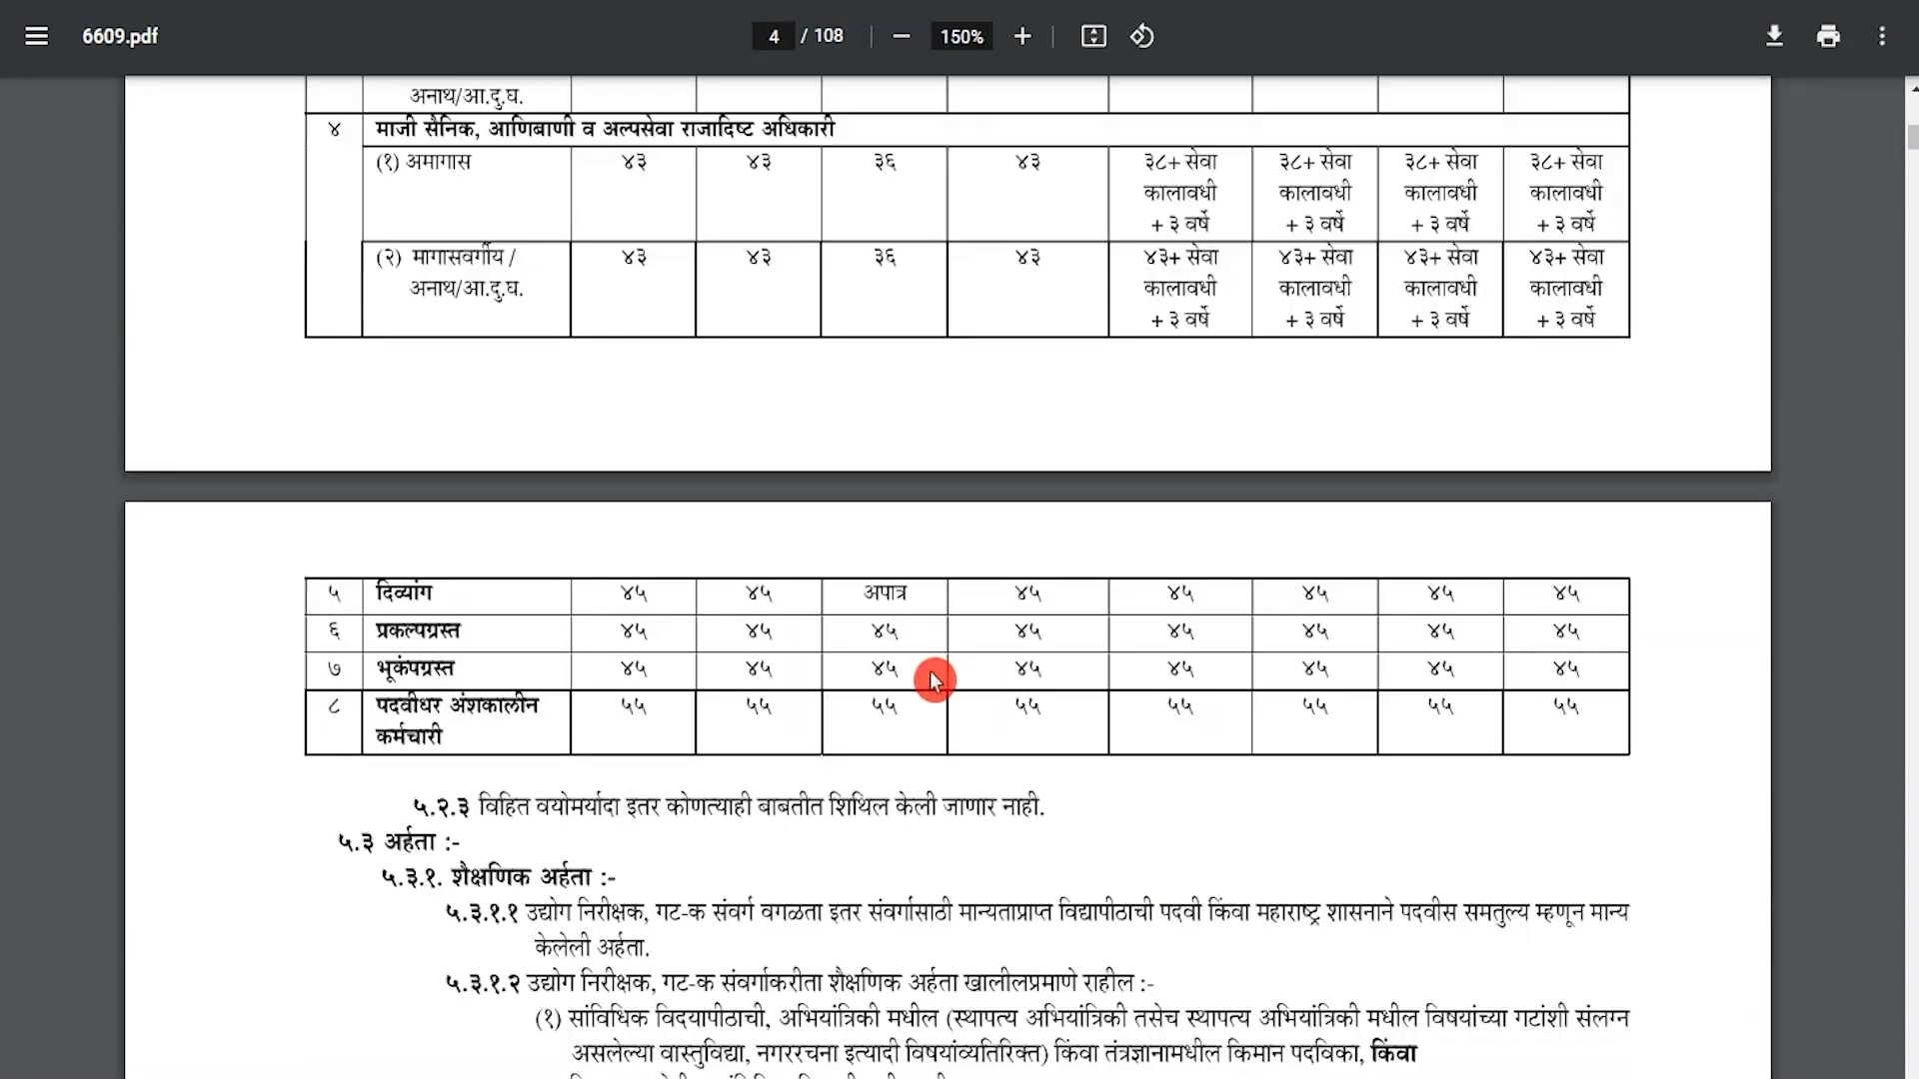
{"action": "scroll", "coordinate": [933, 680], "scroll_direction": "down", "scroll_amount": 20}
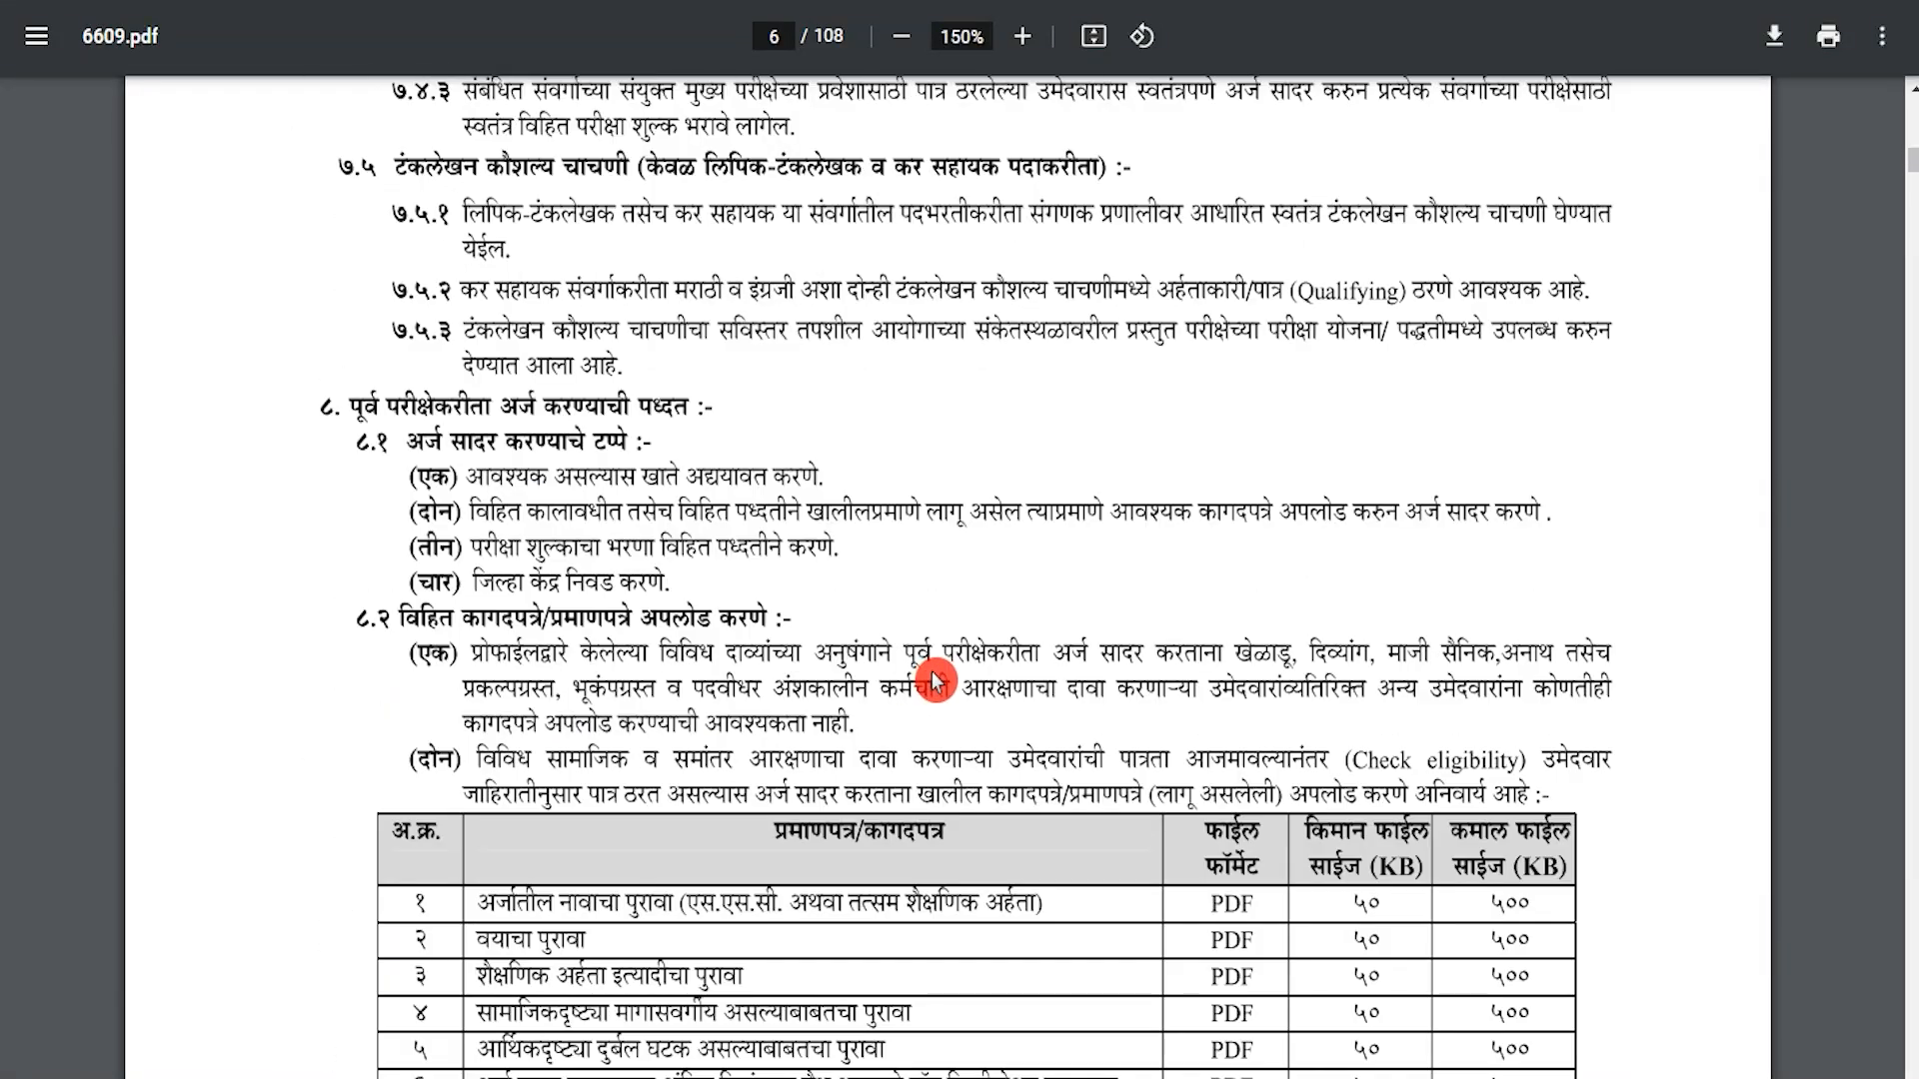
{"action": "key", "text": "Home"}
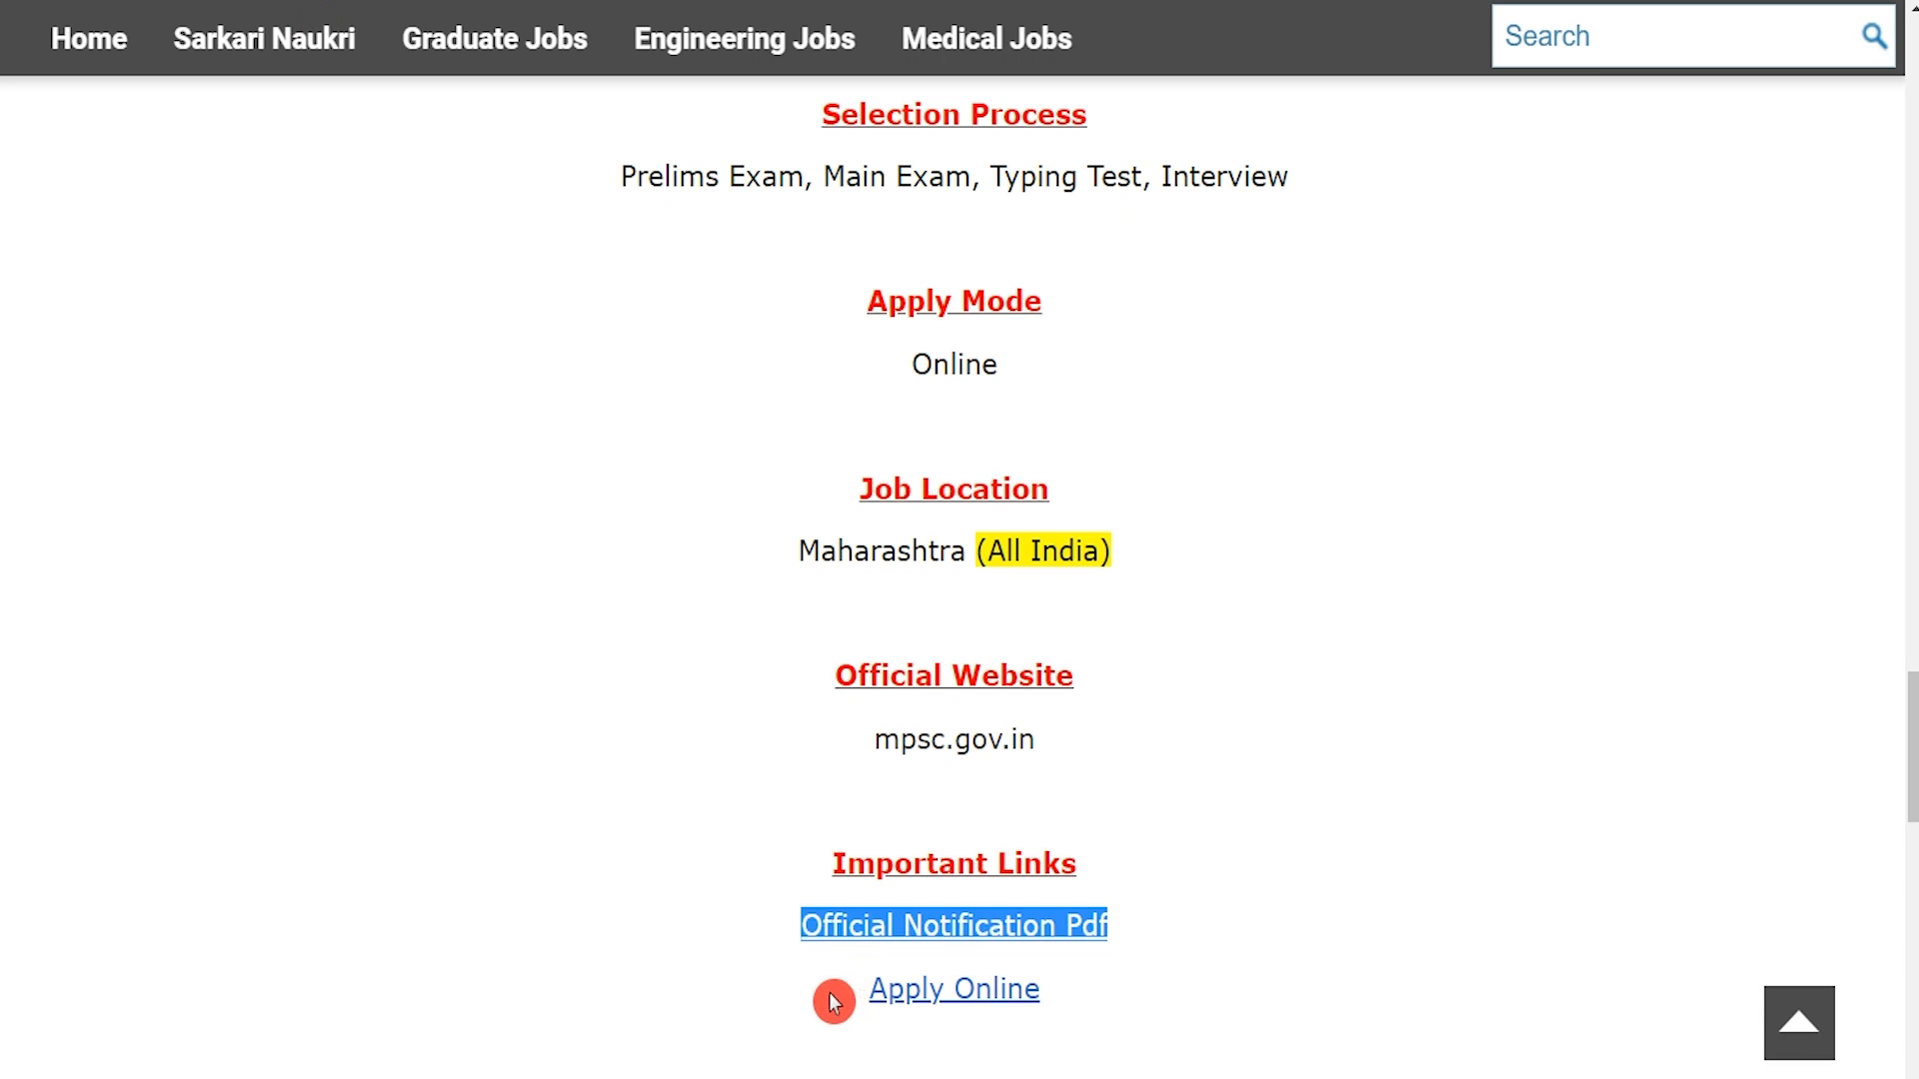
Follow the article's Apply Online link to the MPSC Online portal.
{"action": "left_click", "coordinate": [818, 996]}
{"action": "left_click_drag", "start_coordinate": [812, 995], "coordinate": [1048, 1004]}
{"action": "left_click", "coordinate": [1077, 1000]}
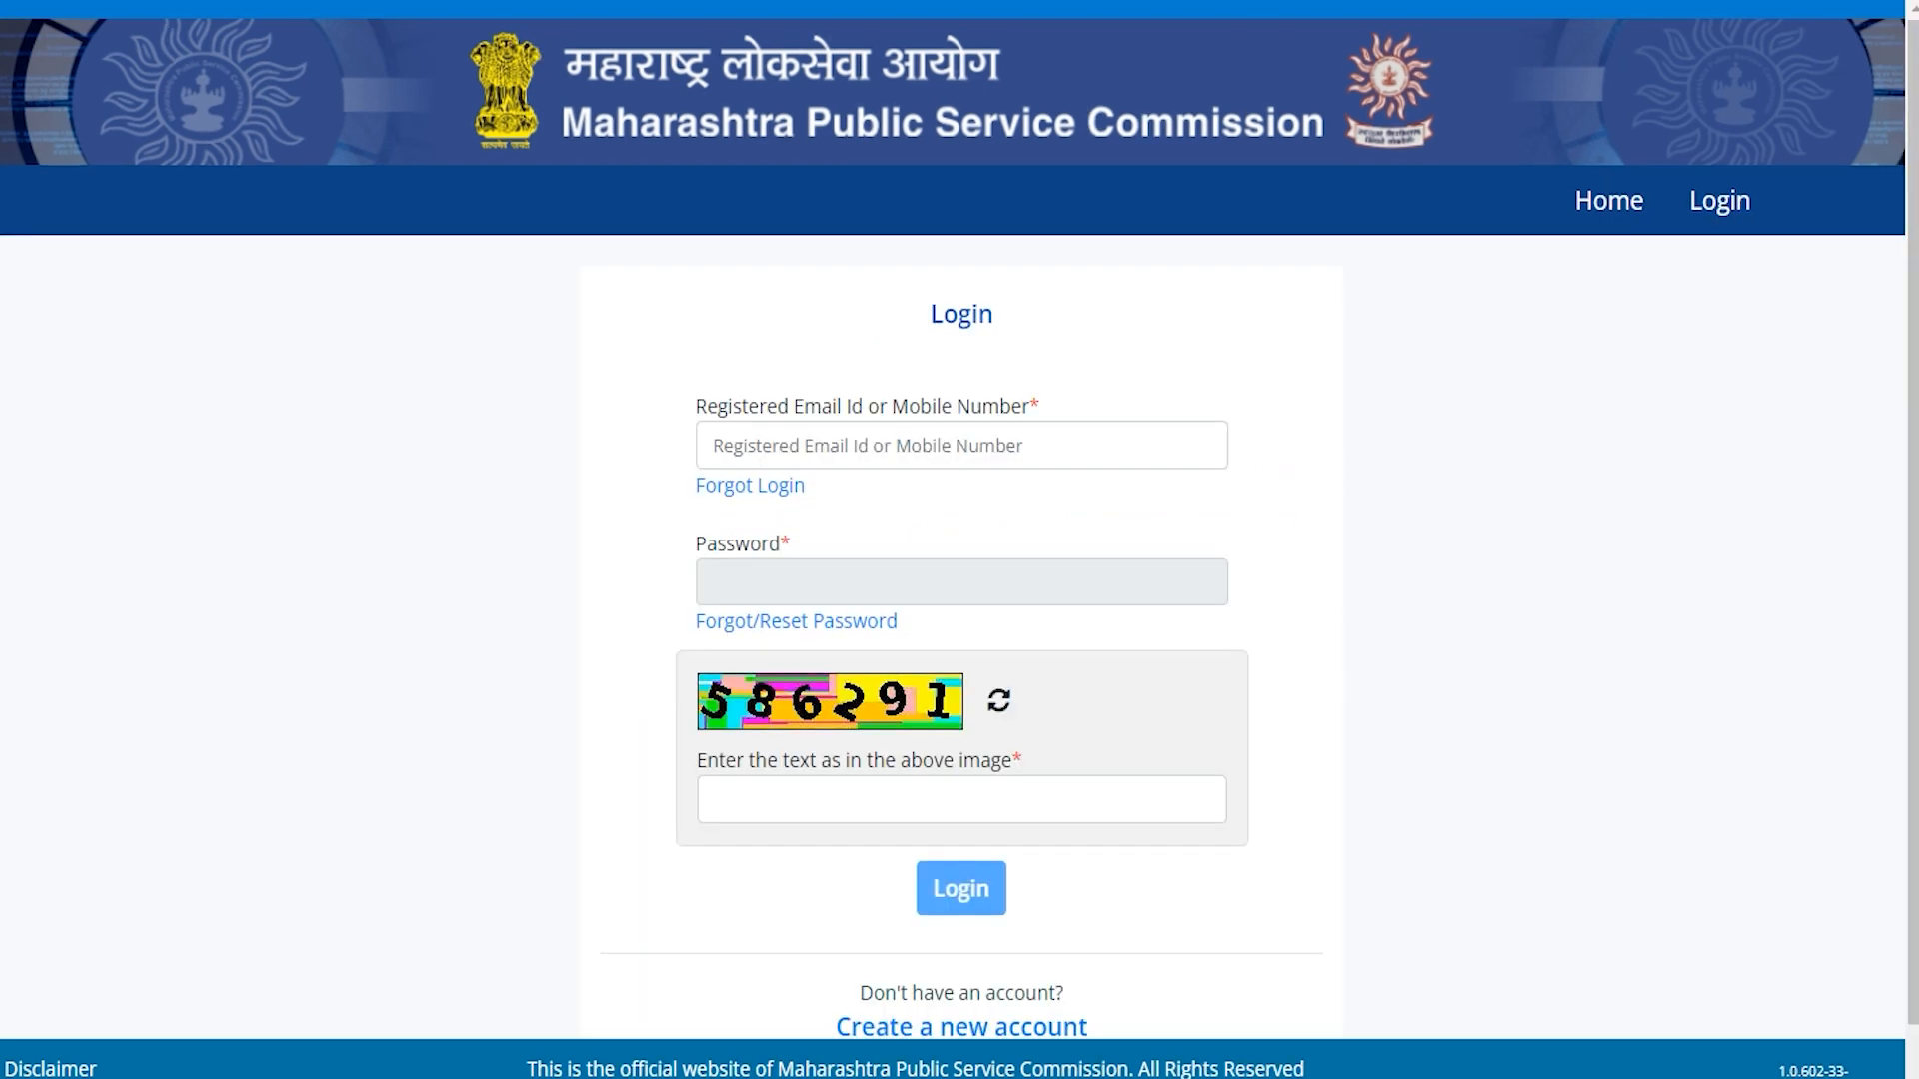
Try the portal login form with email/mobile and password fields.
{"action": "left_click", "coordinate": [808, 445]}
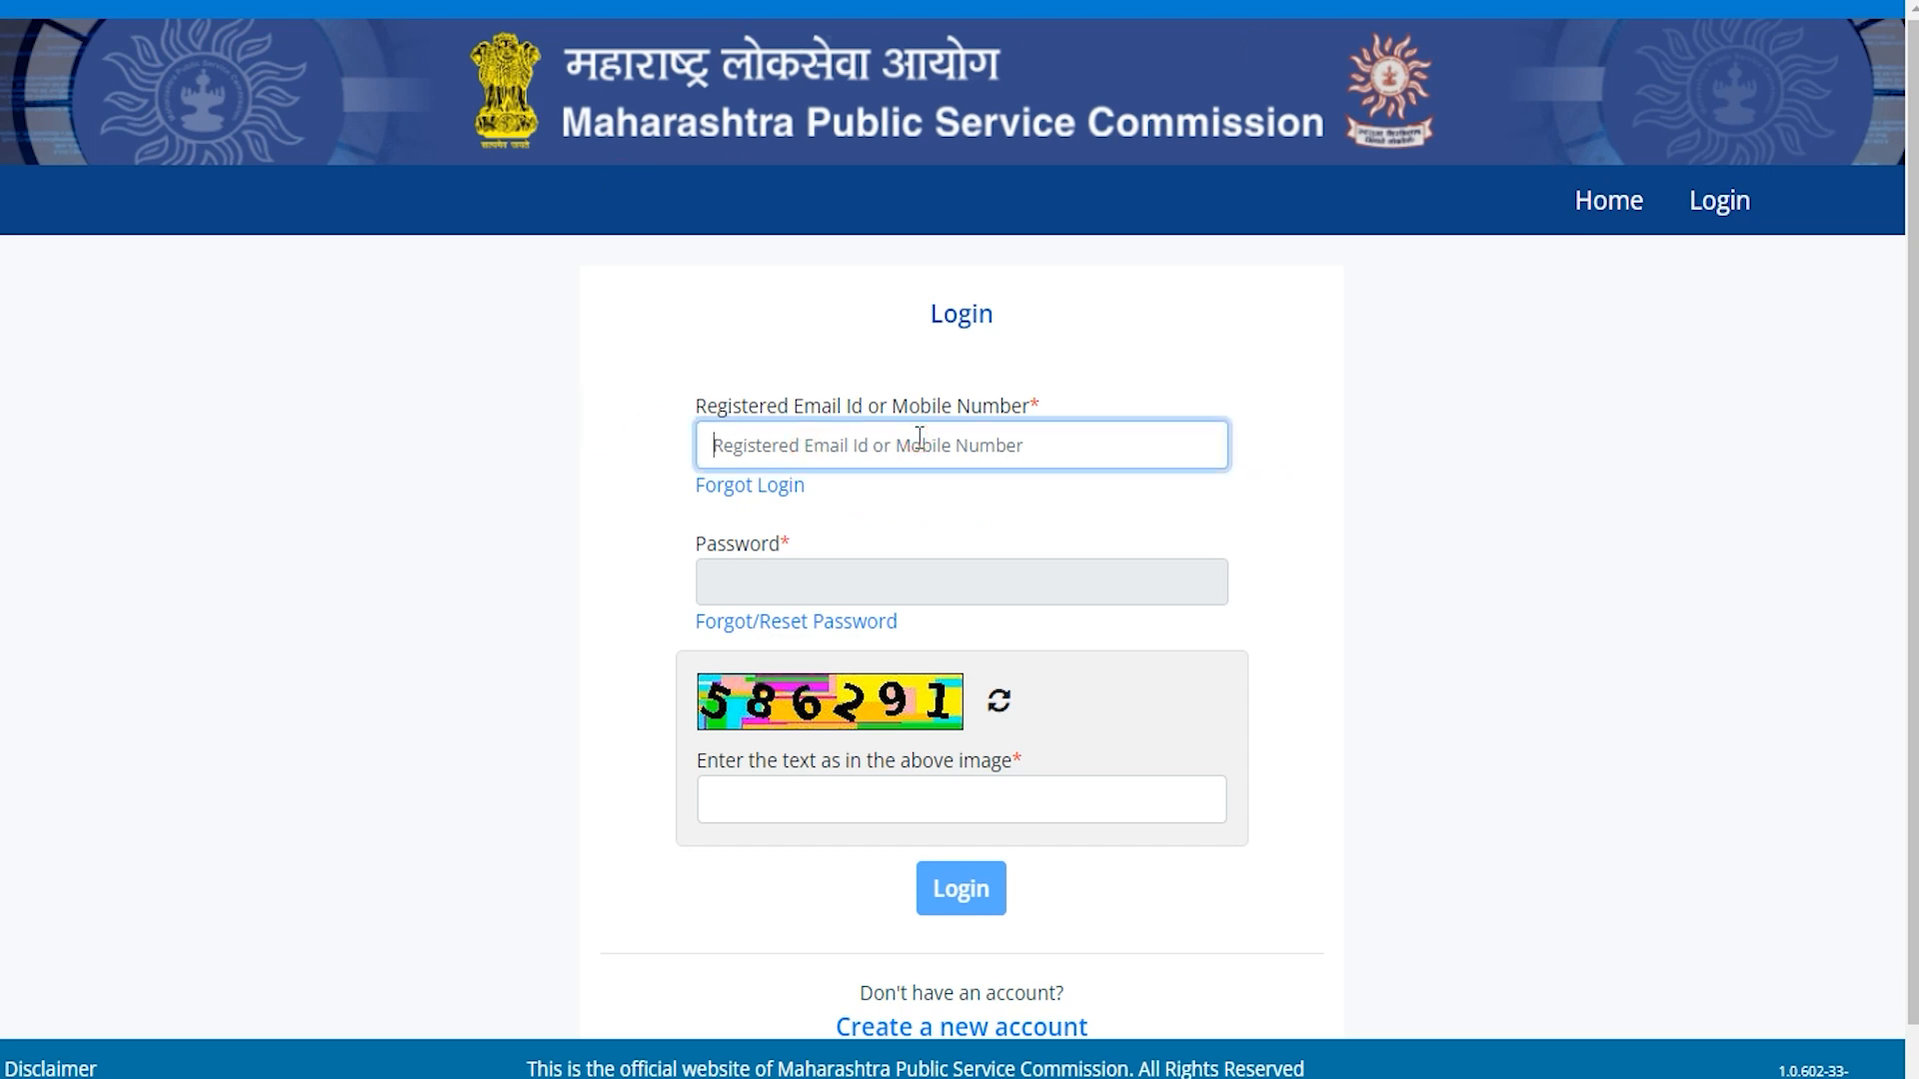
{"action": "left_click", "coordinate": [813, 585]}
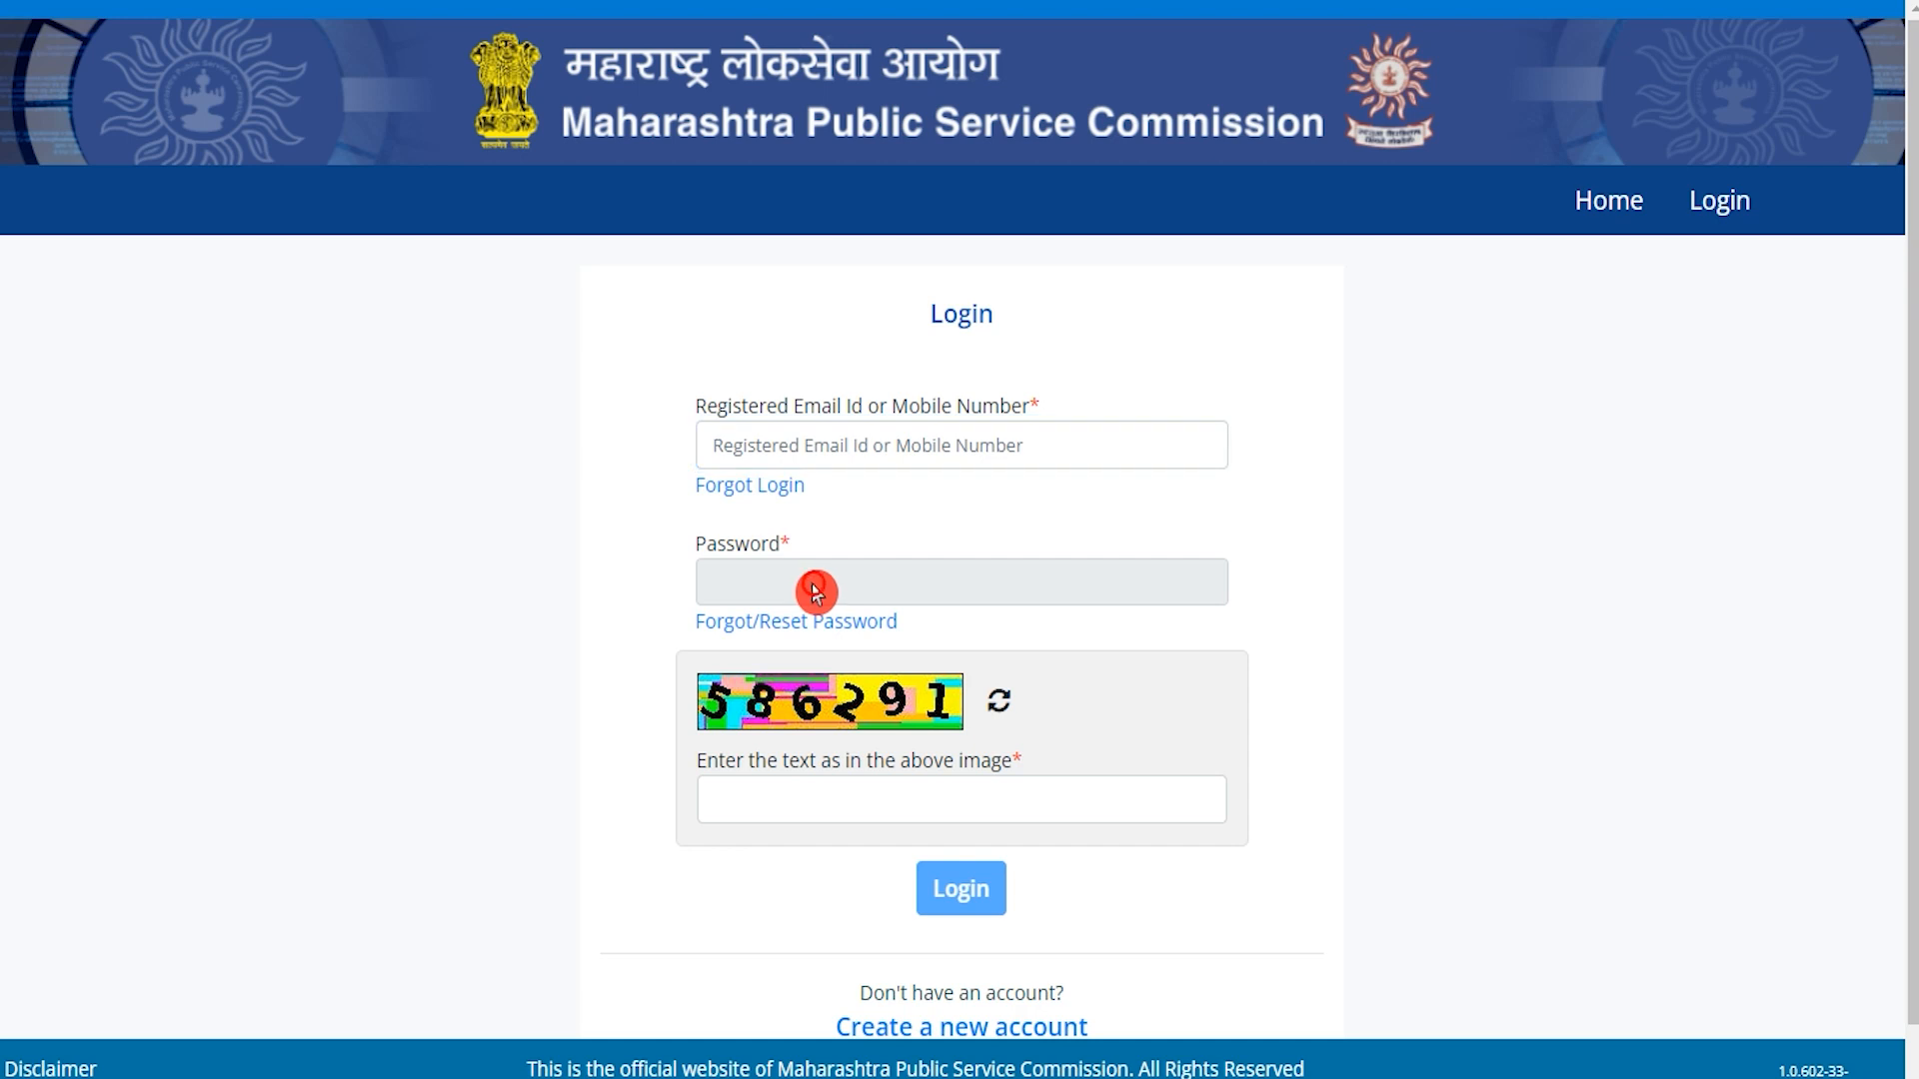
{"action": "left_click", "coordinate": [965, 906]}
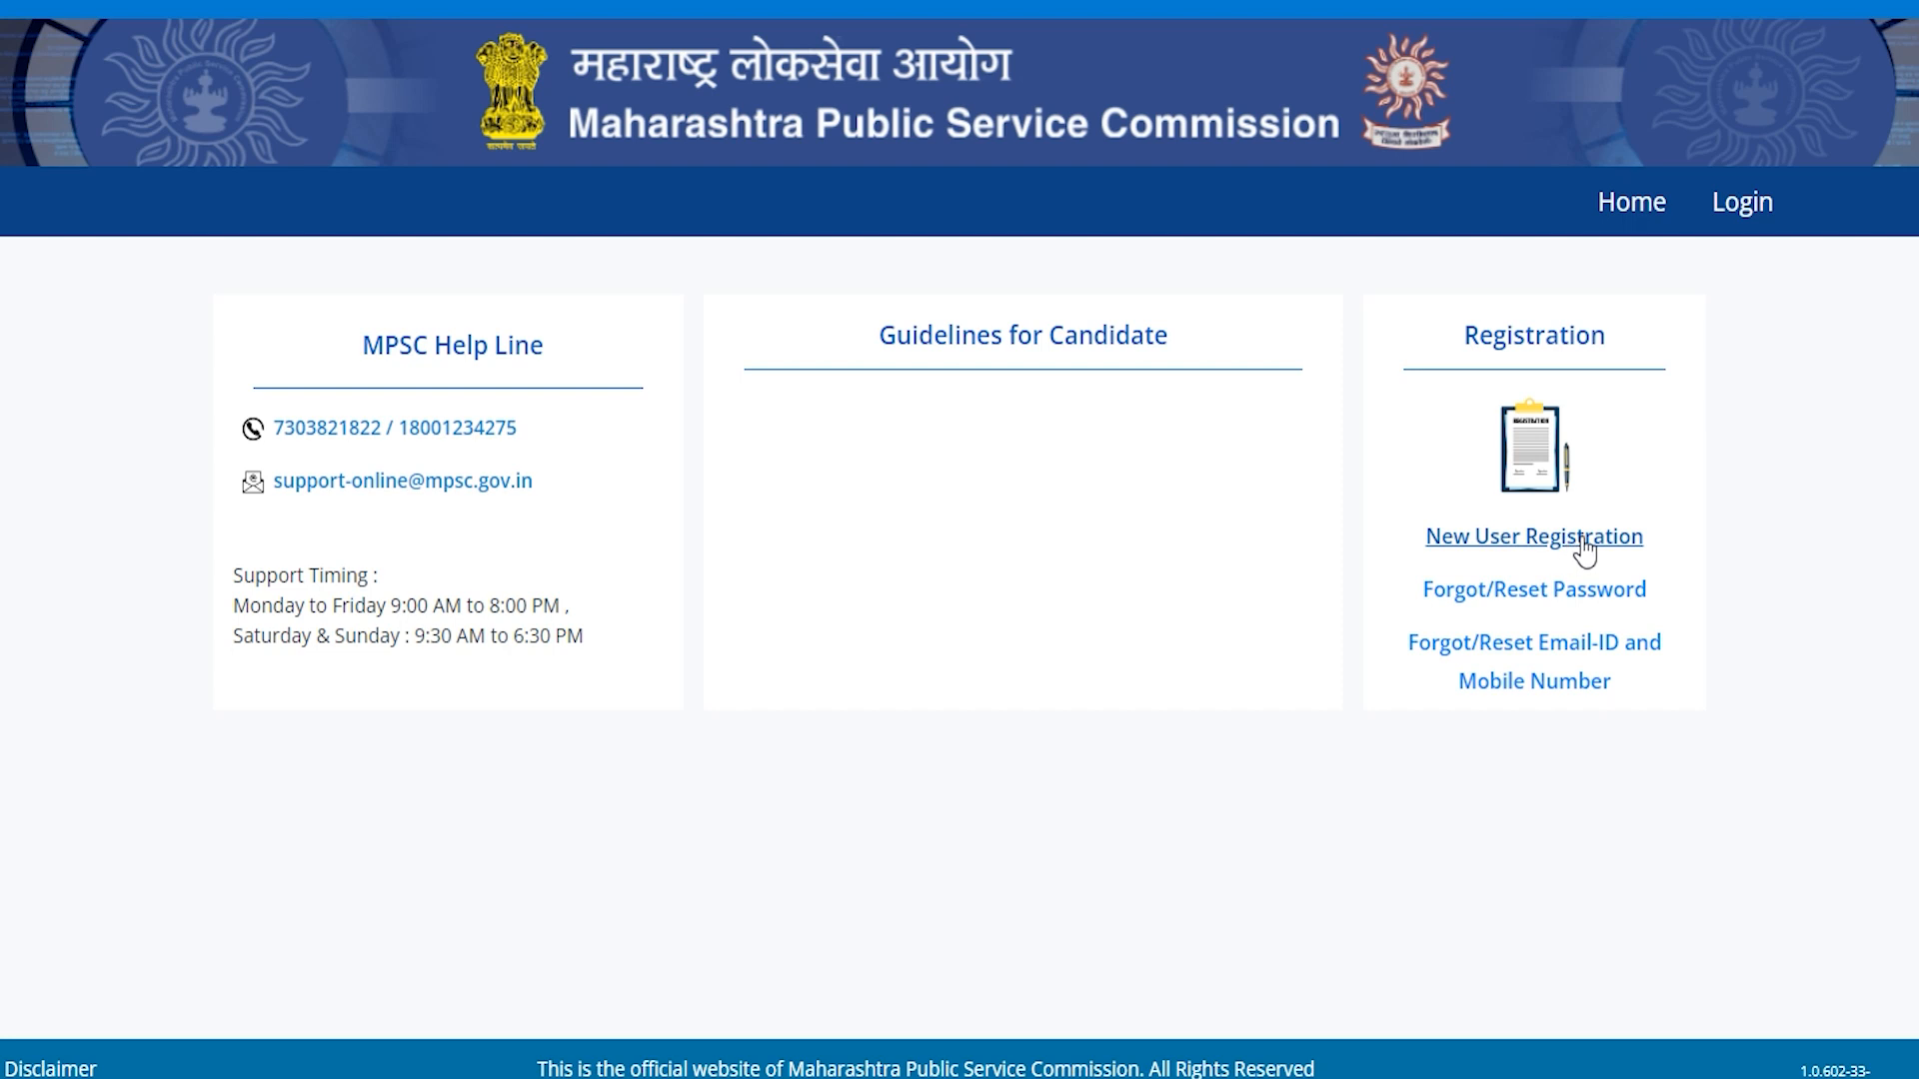
Start a new user registration and enter the email ID and mobile number.
{"action": "left_click", "coordinate": [1506, 532]}
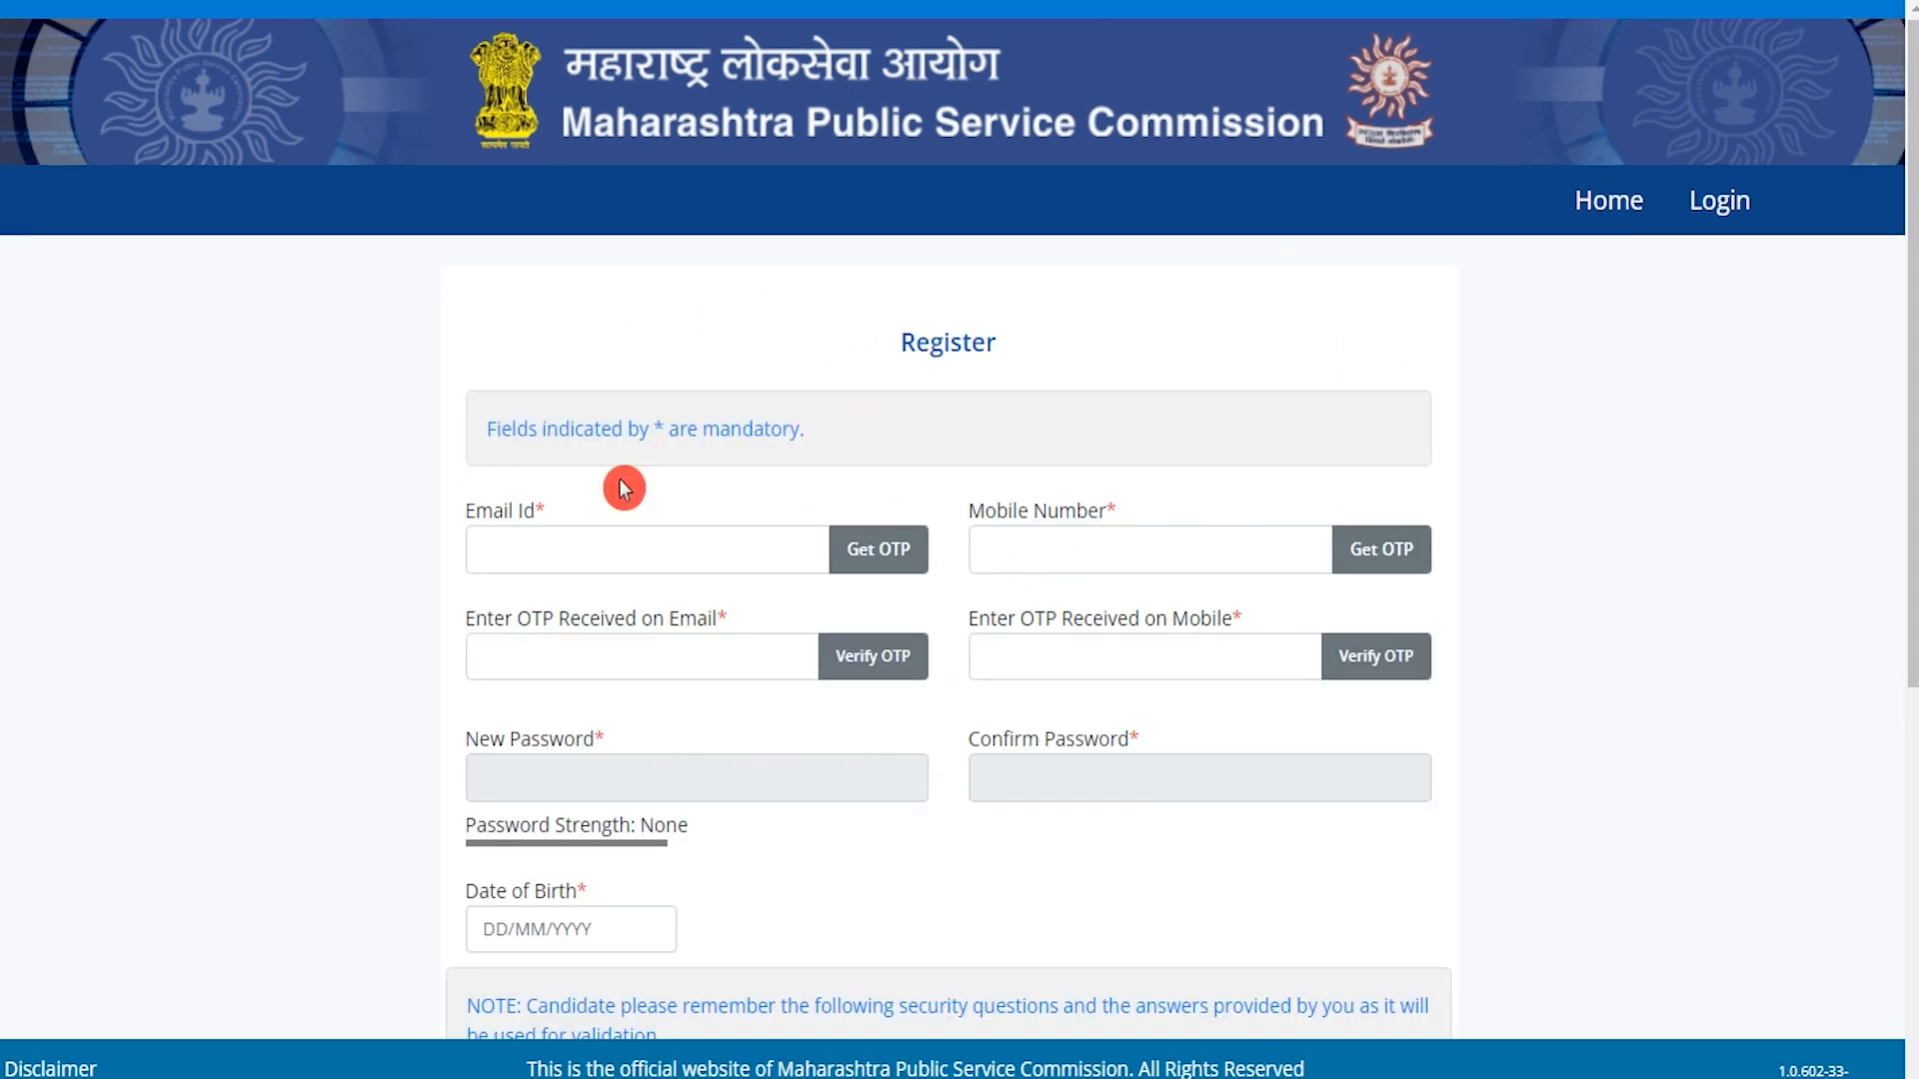
{"action": "left_click_drag", "start_coordinate": [971, 337], "coordinate": [985, 342]}
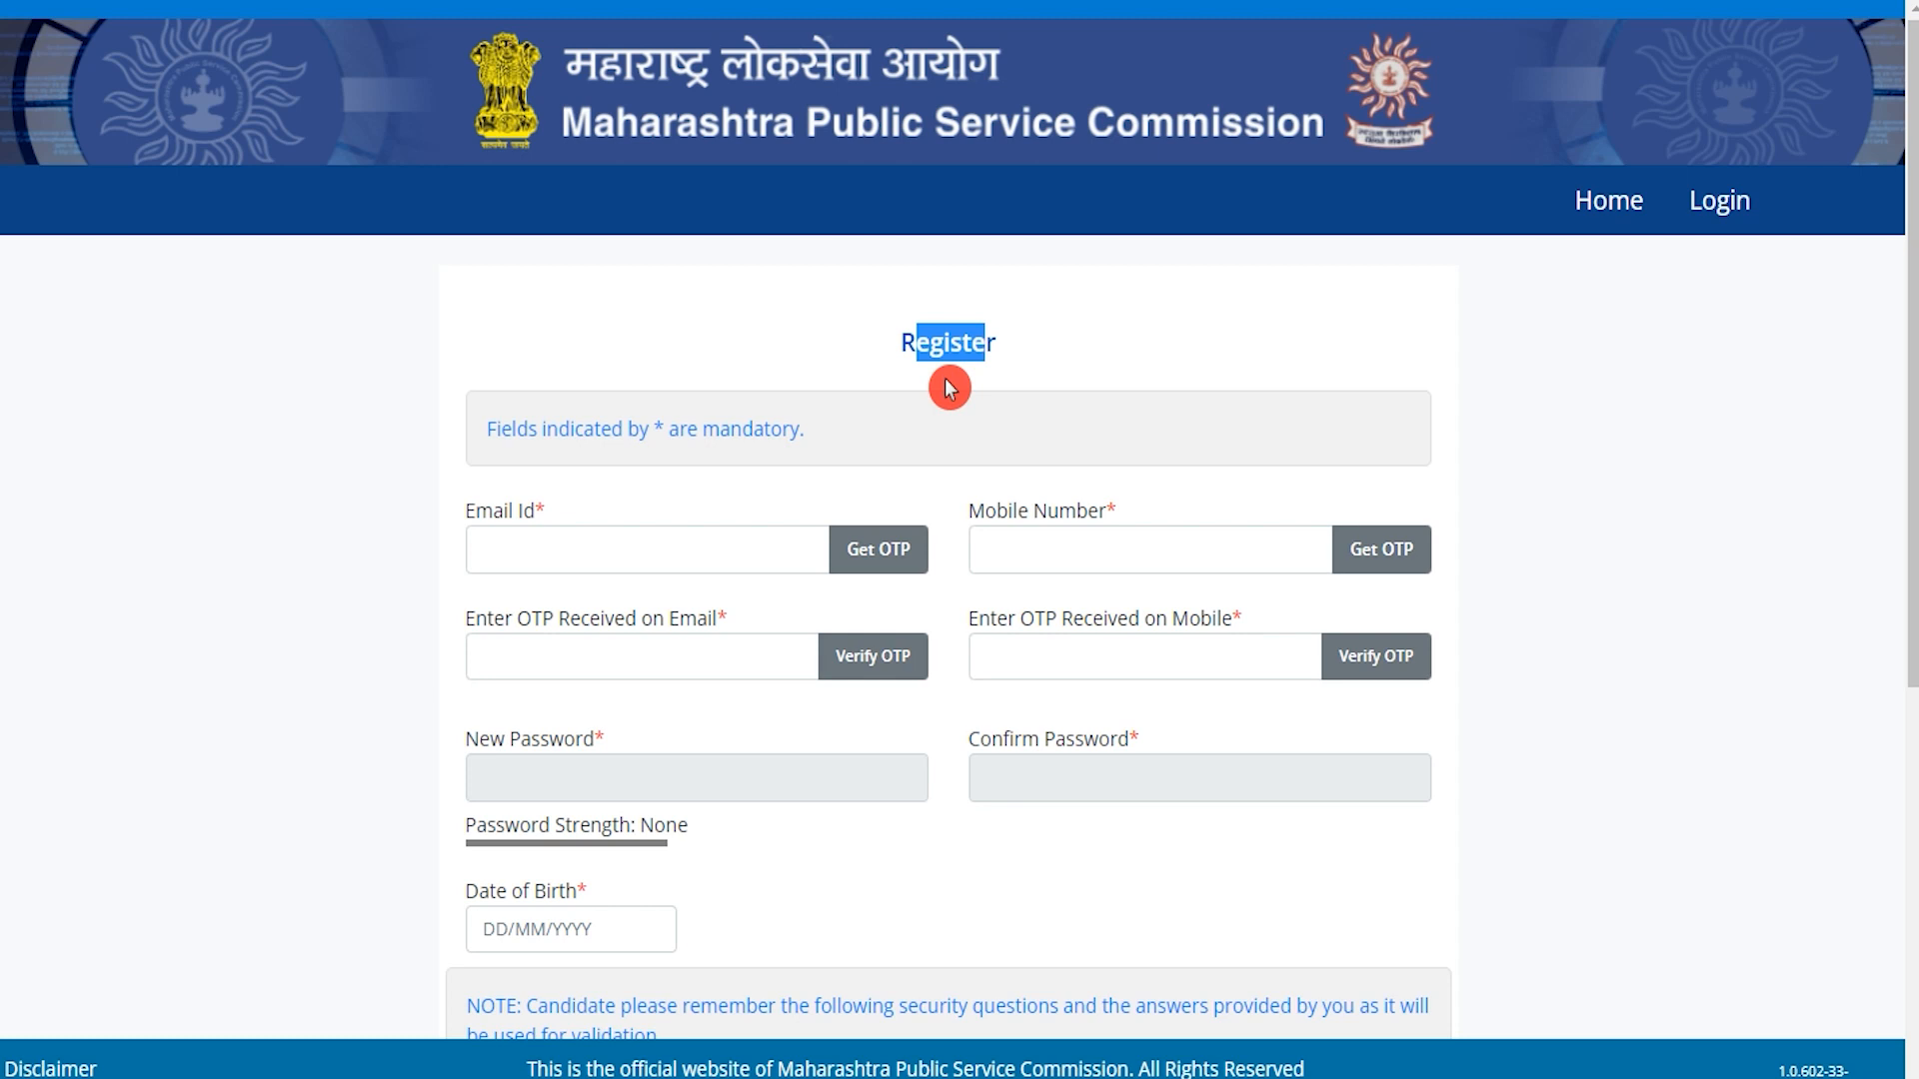
{"action": "scroll", "coordinate": [749, 405], "scroll_direction": "down", "scroll_amount": 2}
{"action": "left_click", "coordinate": [638, 400]}
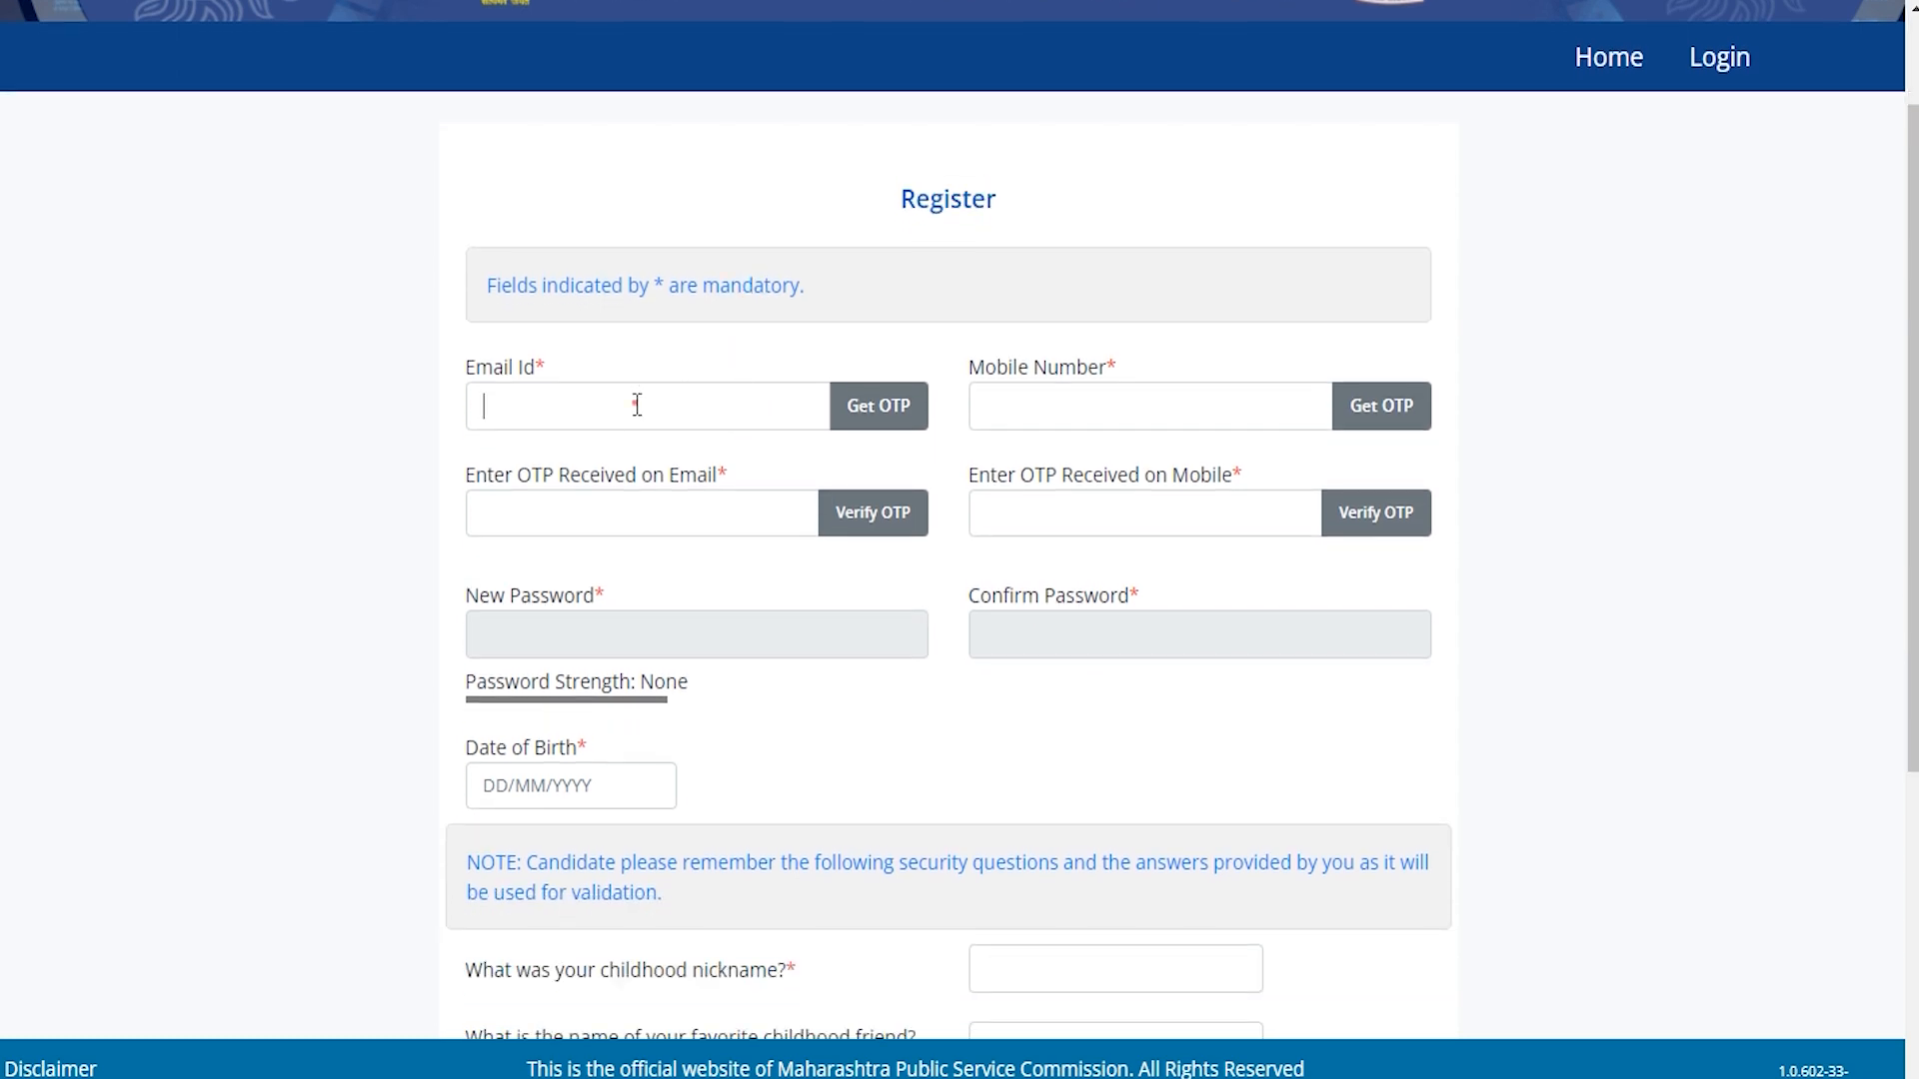
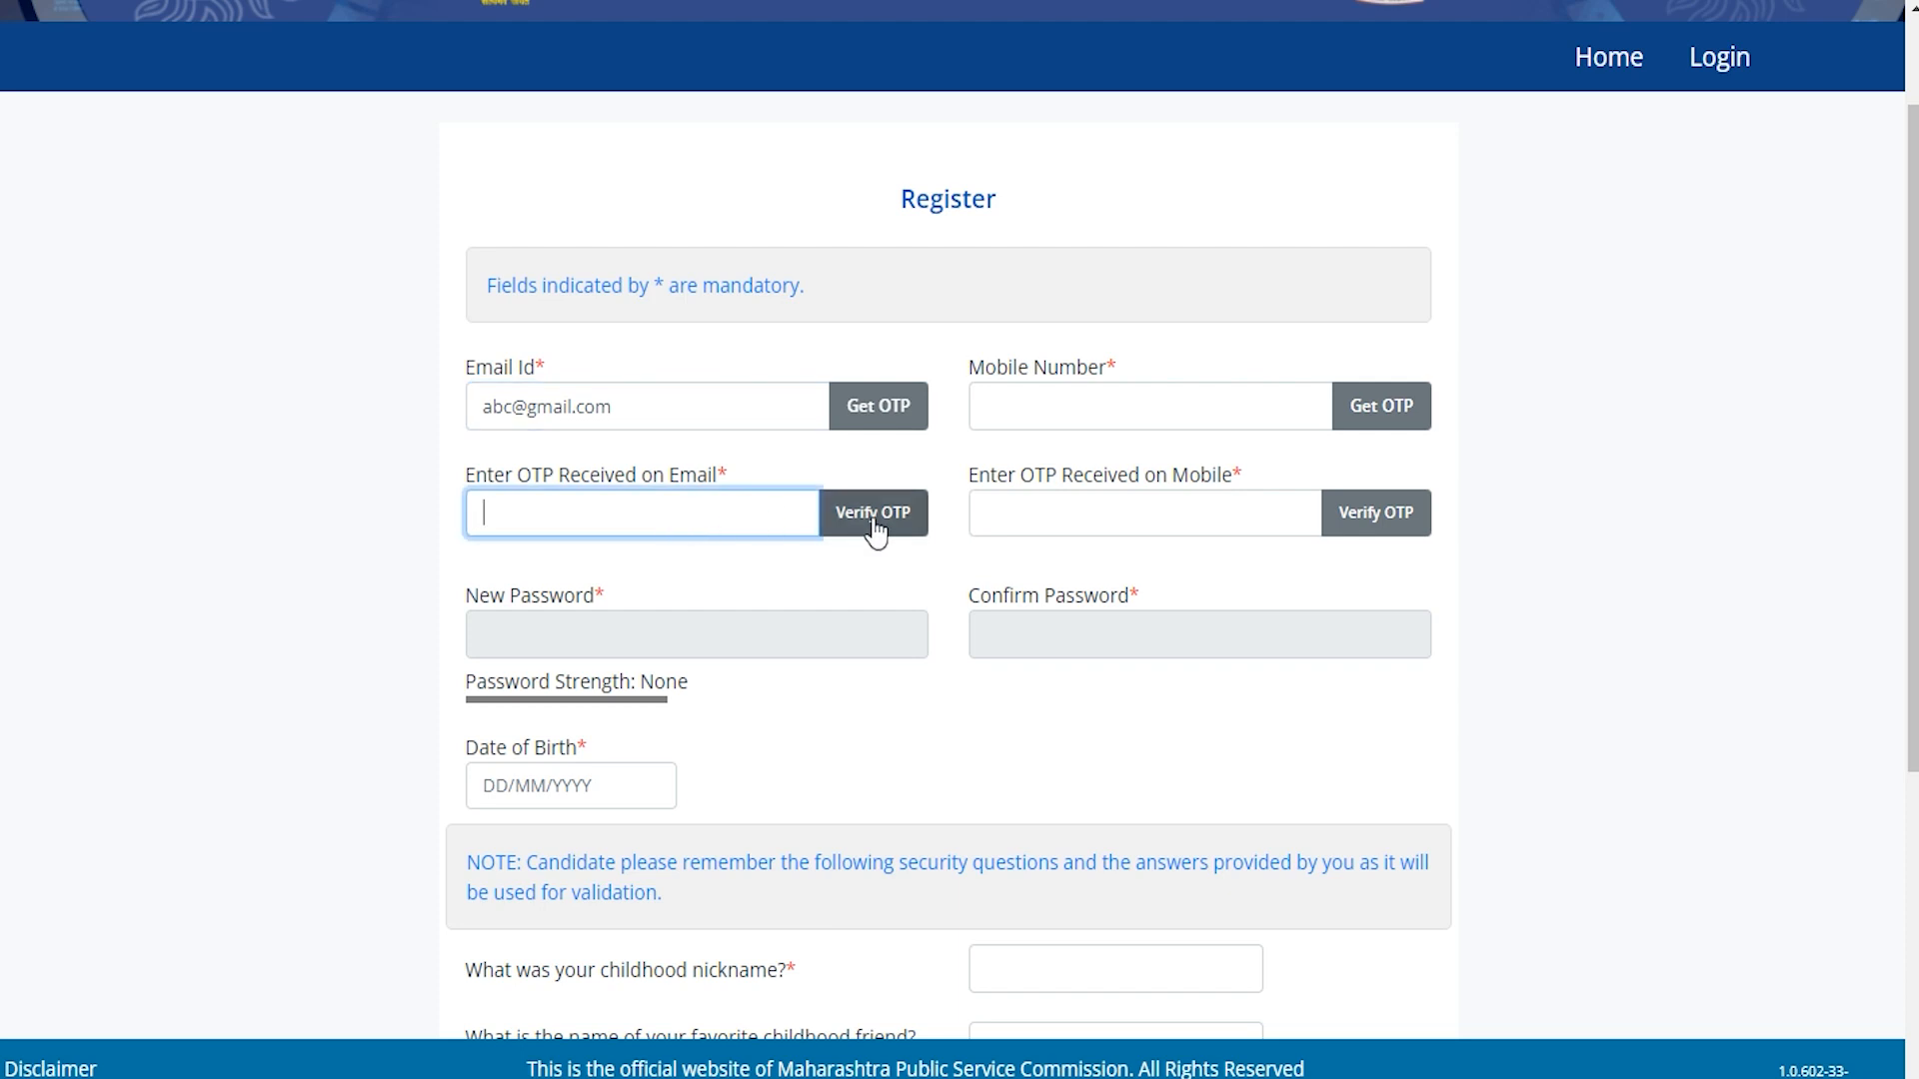
{"action": "left_click", "coordinate": [1057, 406]}
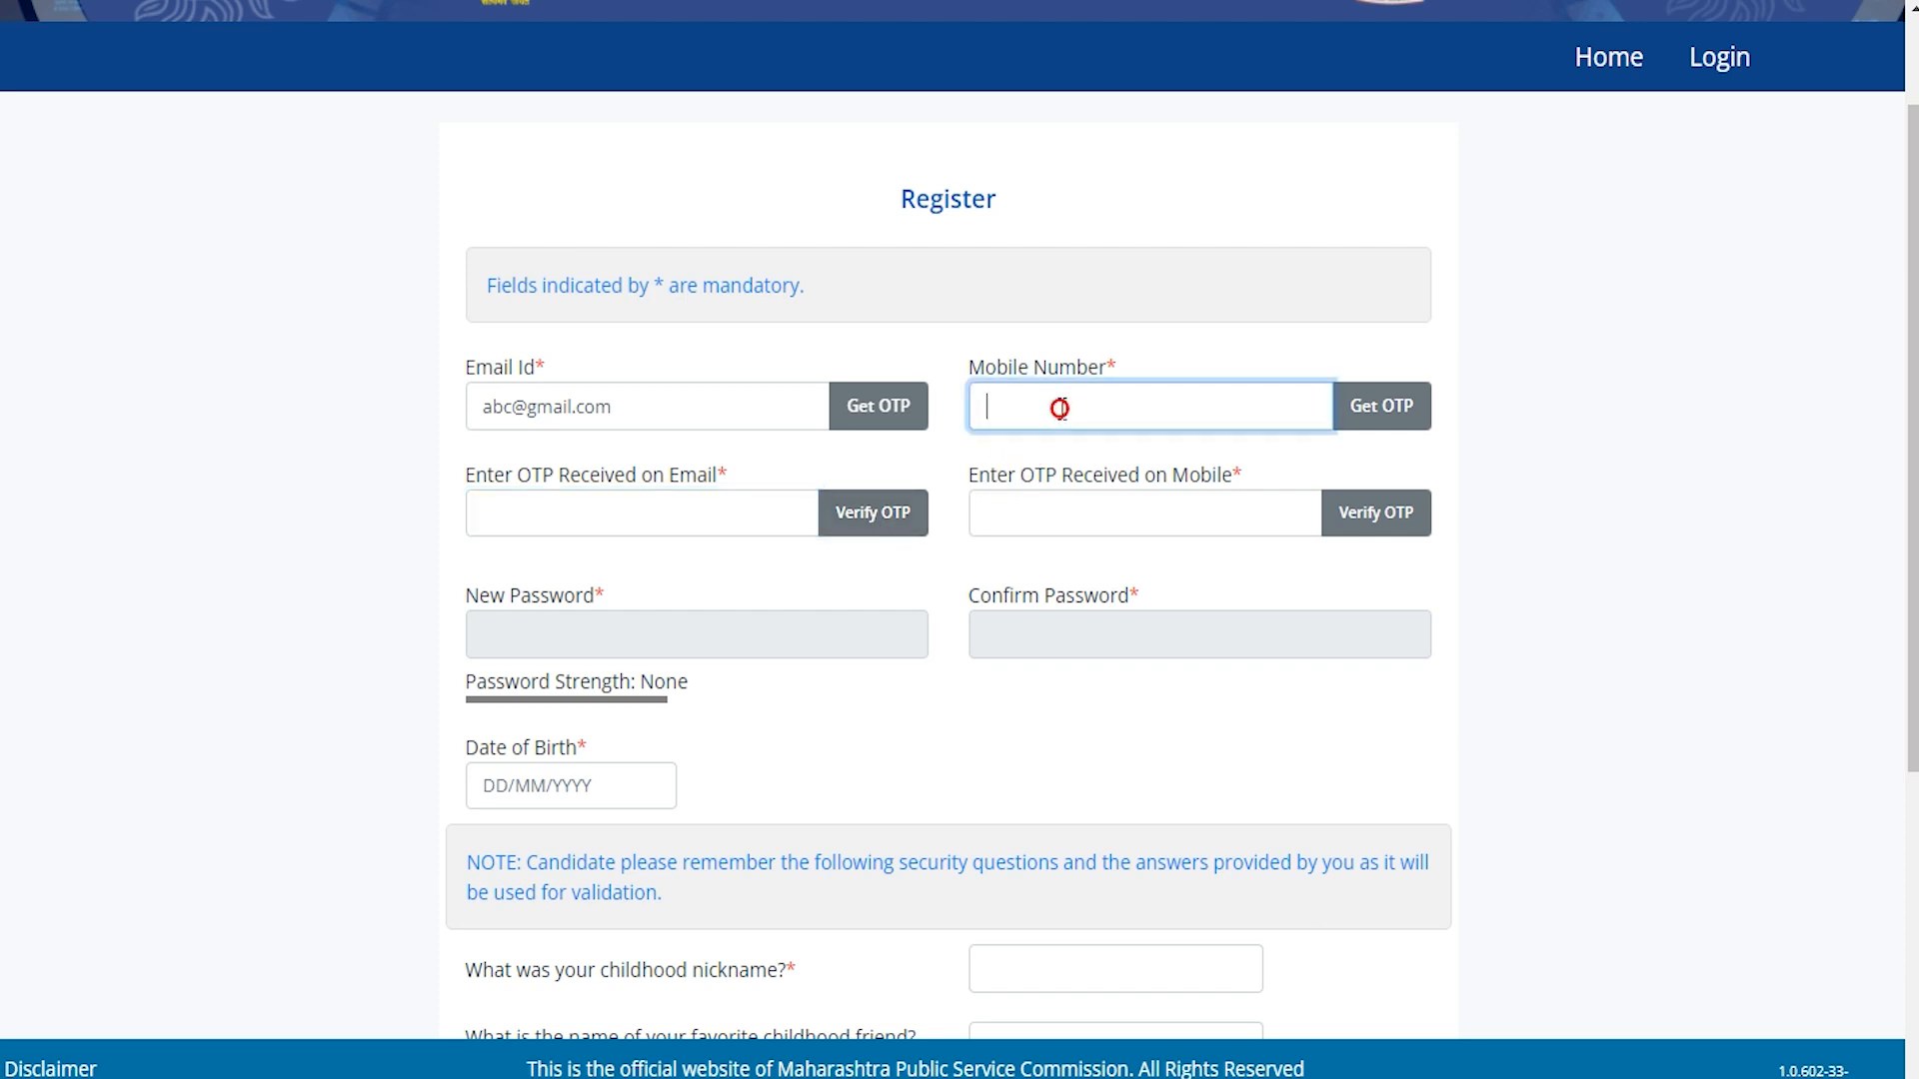
{"action": "type", "text": "12345678"}
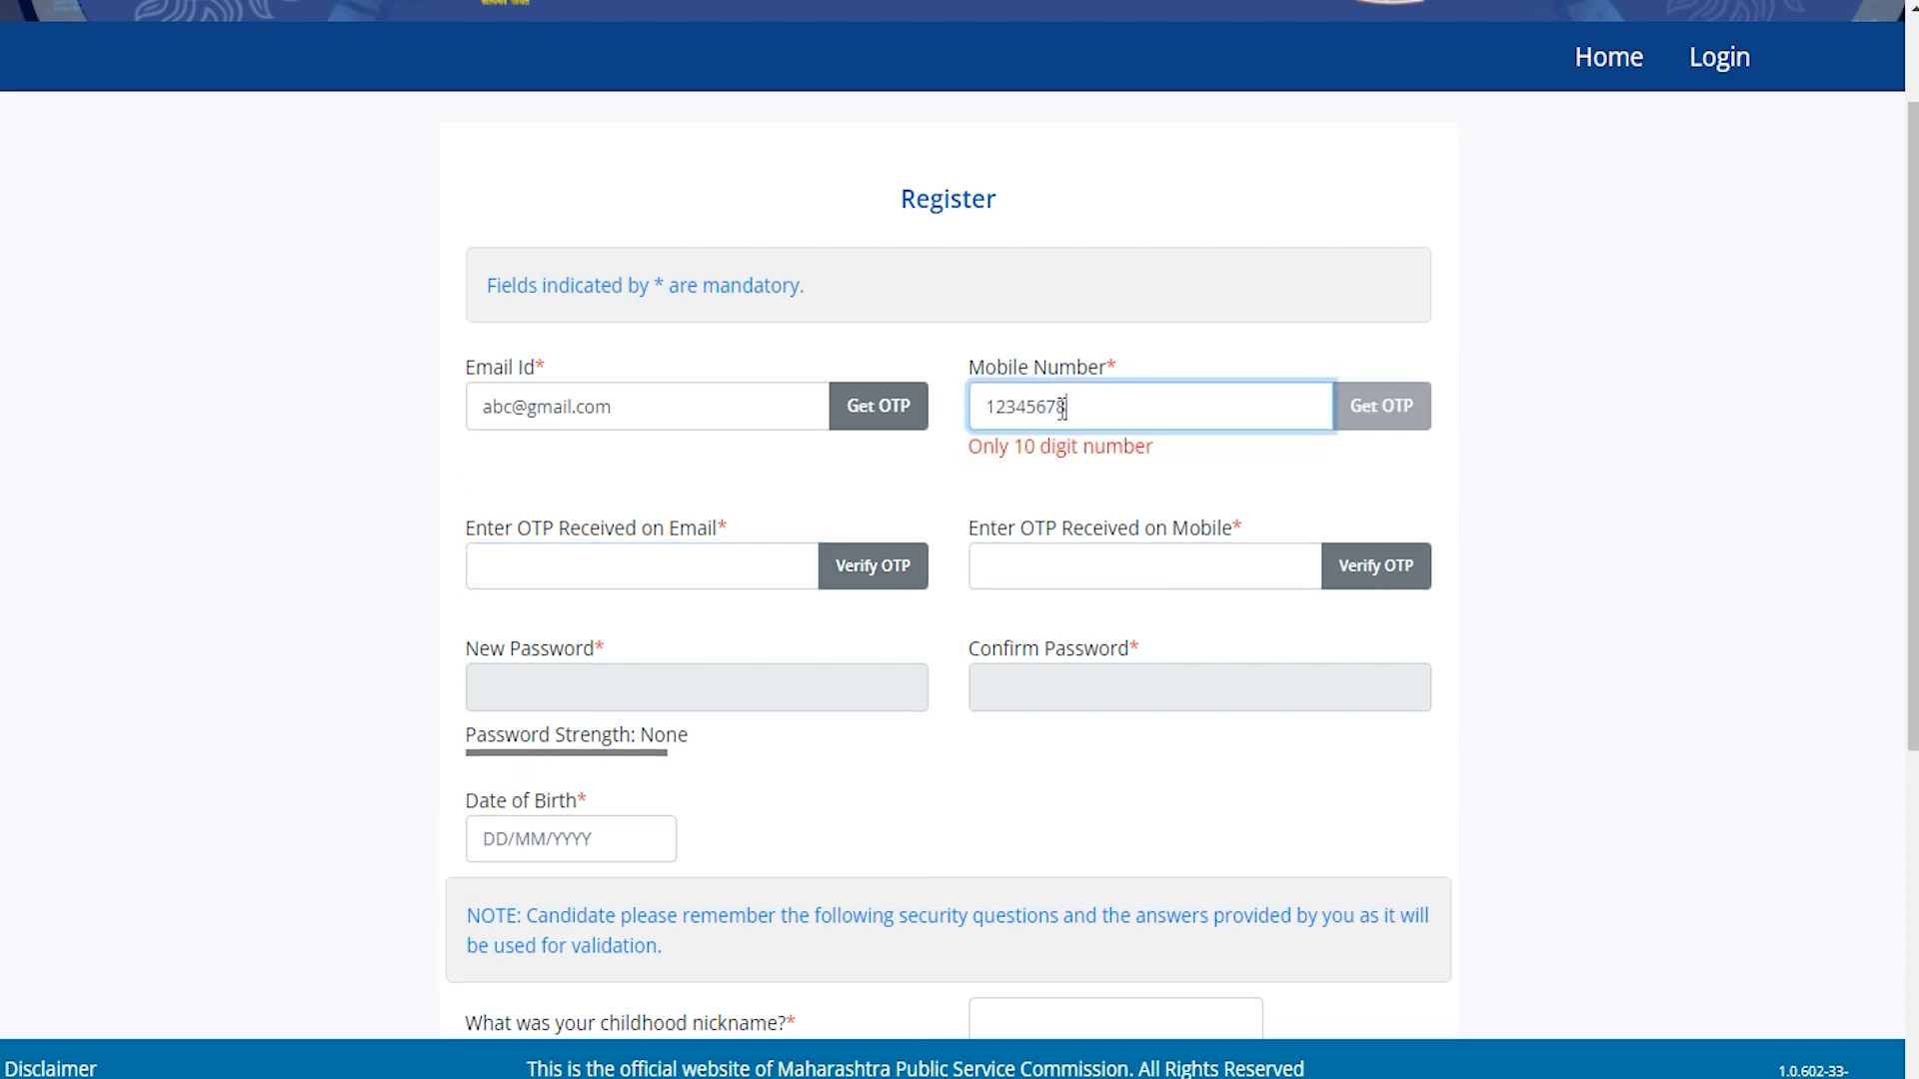
{"action": "type", "text": "91"}
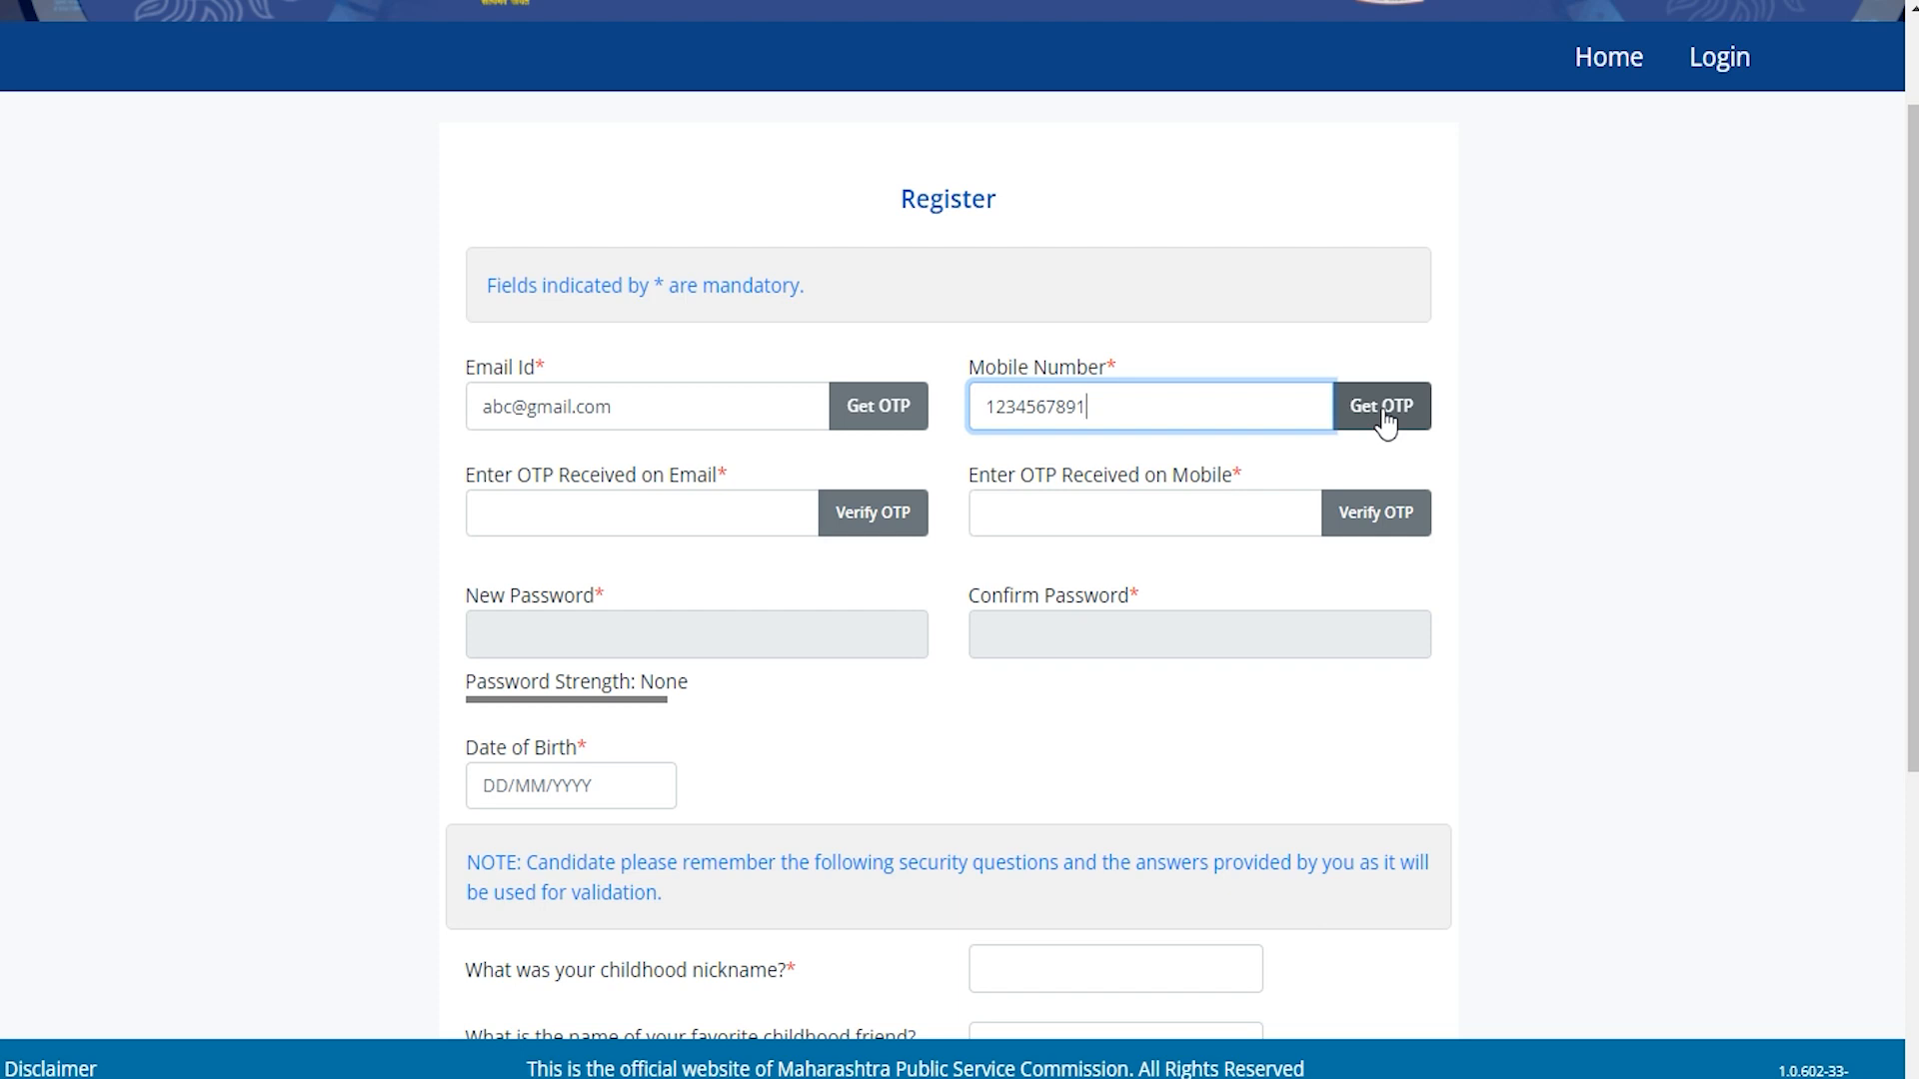
Enter the mobile OTP, the password and its confirmation, and the date of birth.
{"action": "left_click", "coordinate": [1100, 507]}
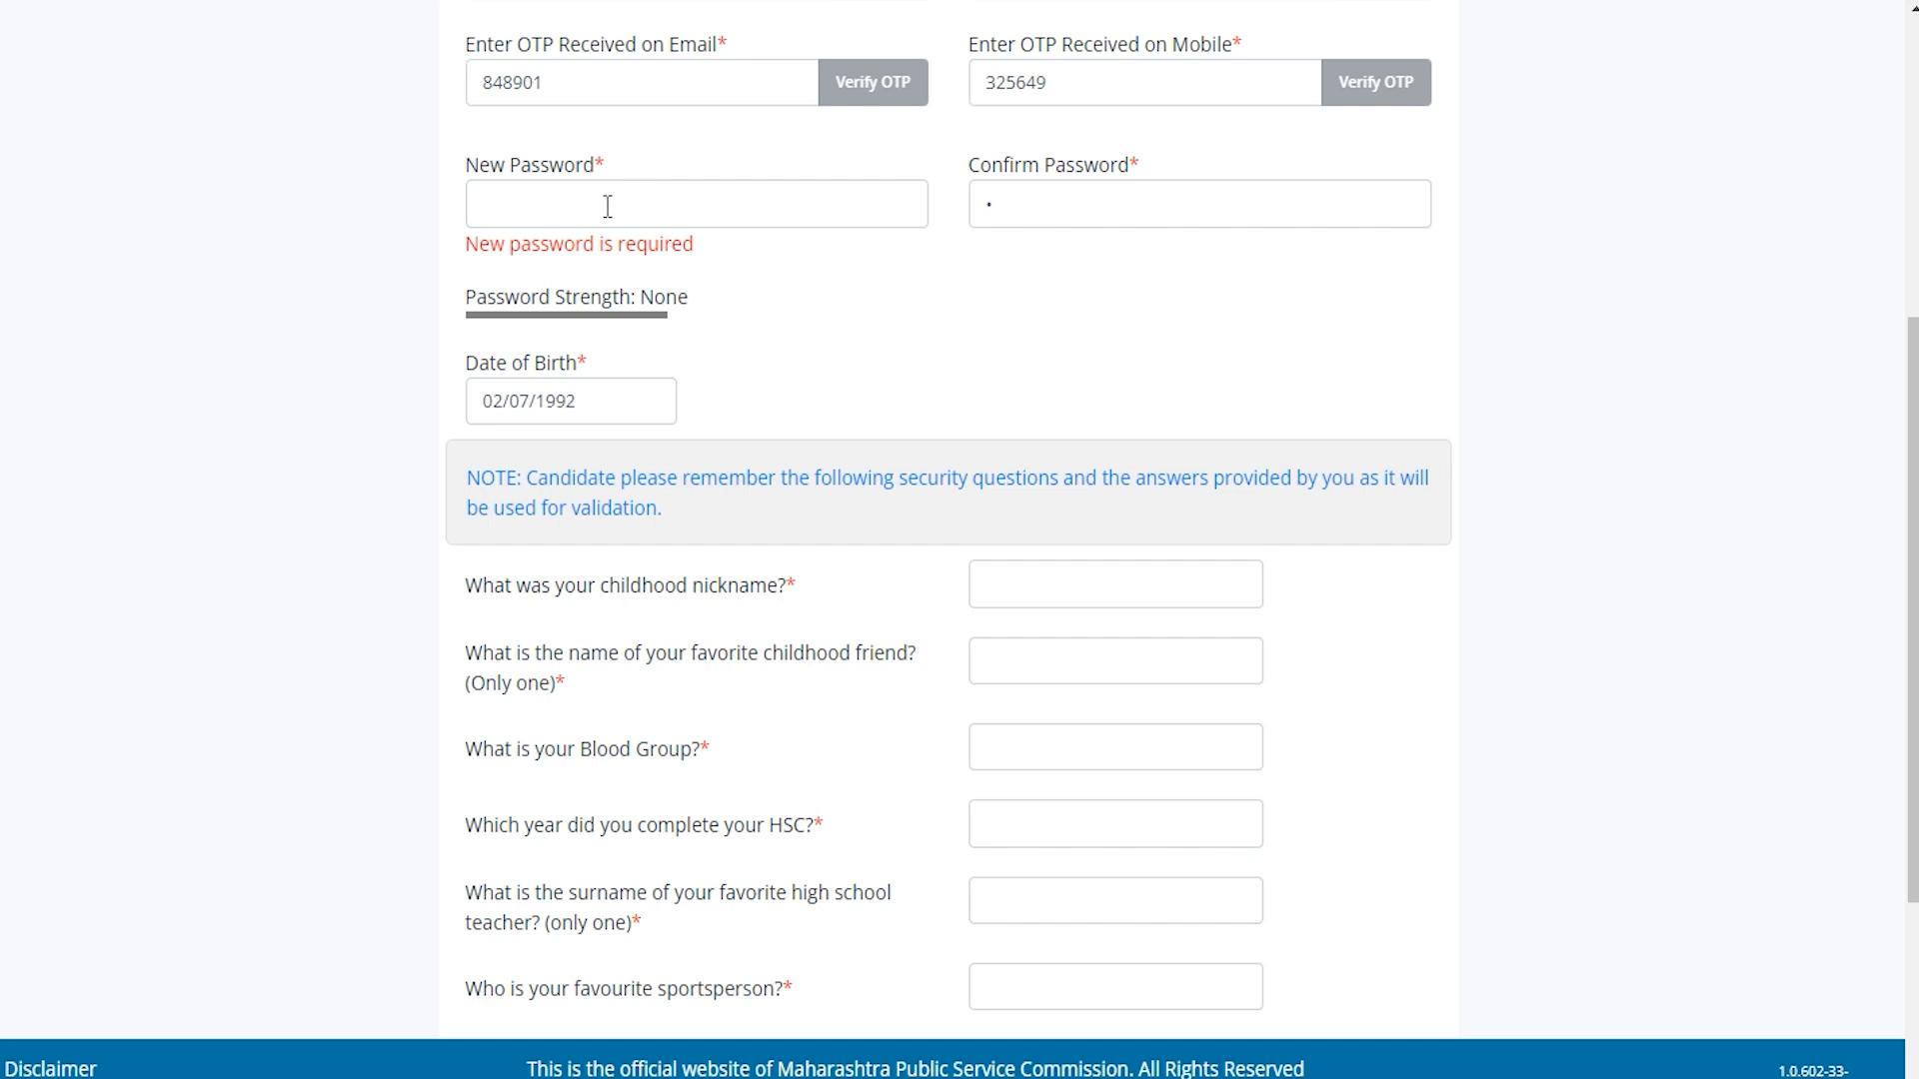
{"action": "left_click", "coordinate": [608, 206]}
{"action": "type", "text": "••"}
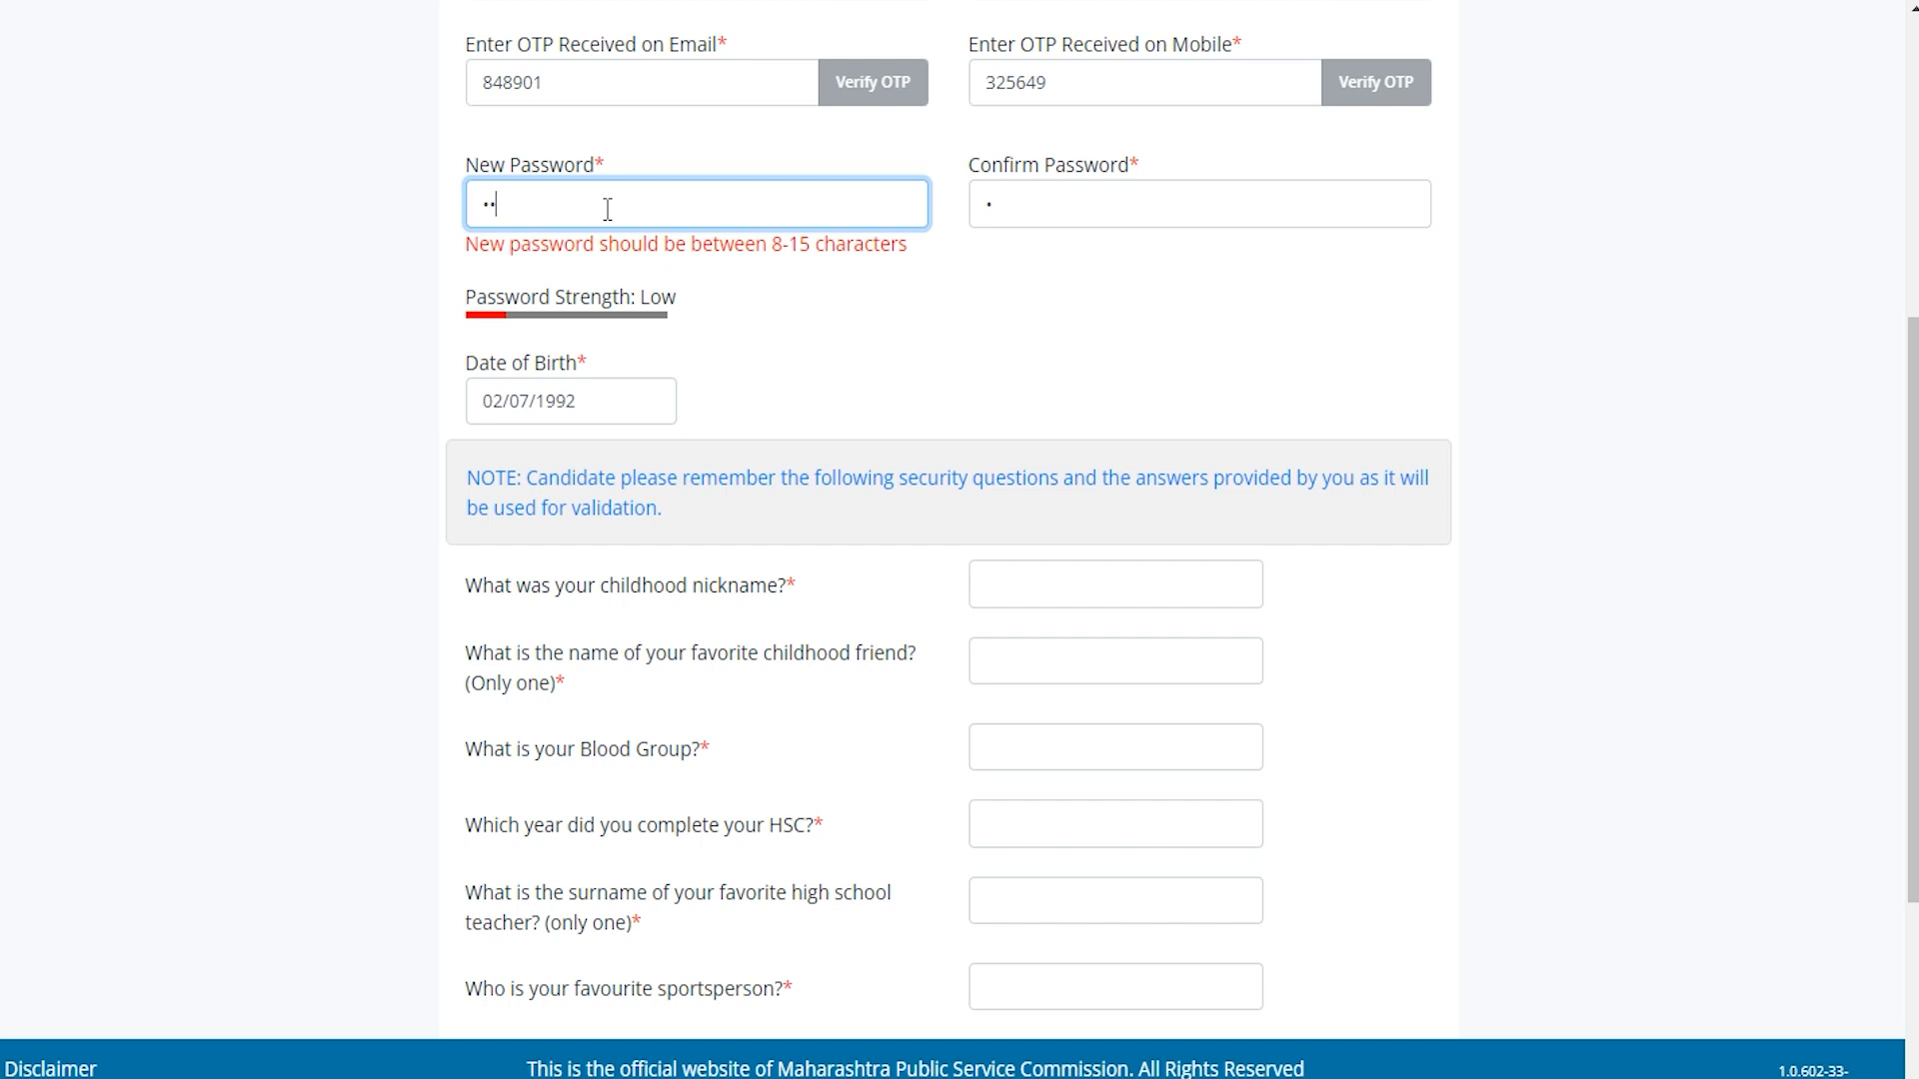
{"action": "left_click", "coordinate": [995, 206]}
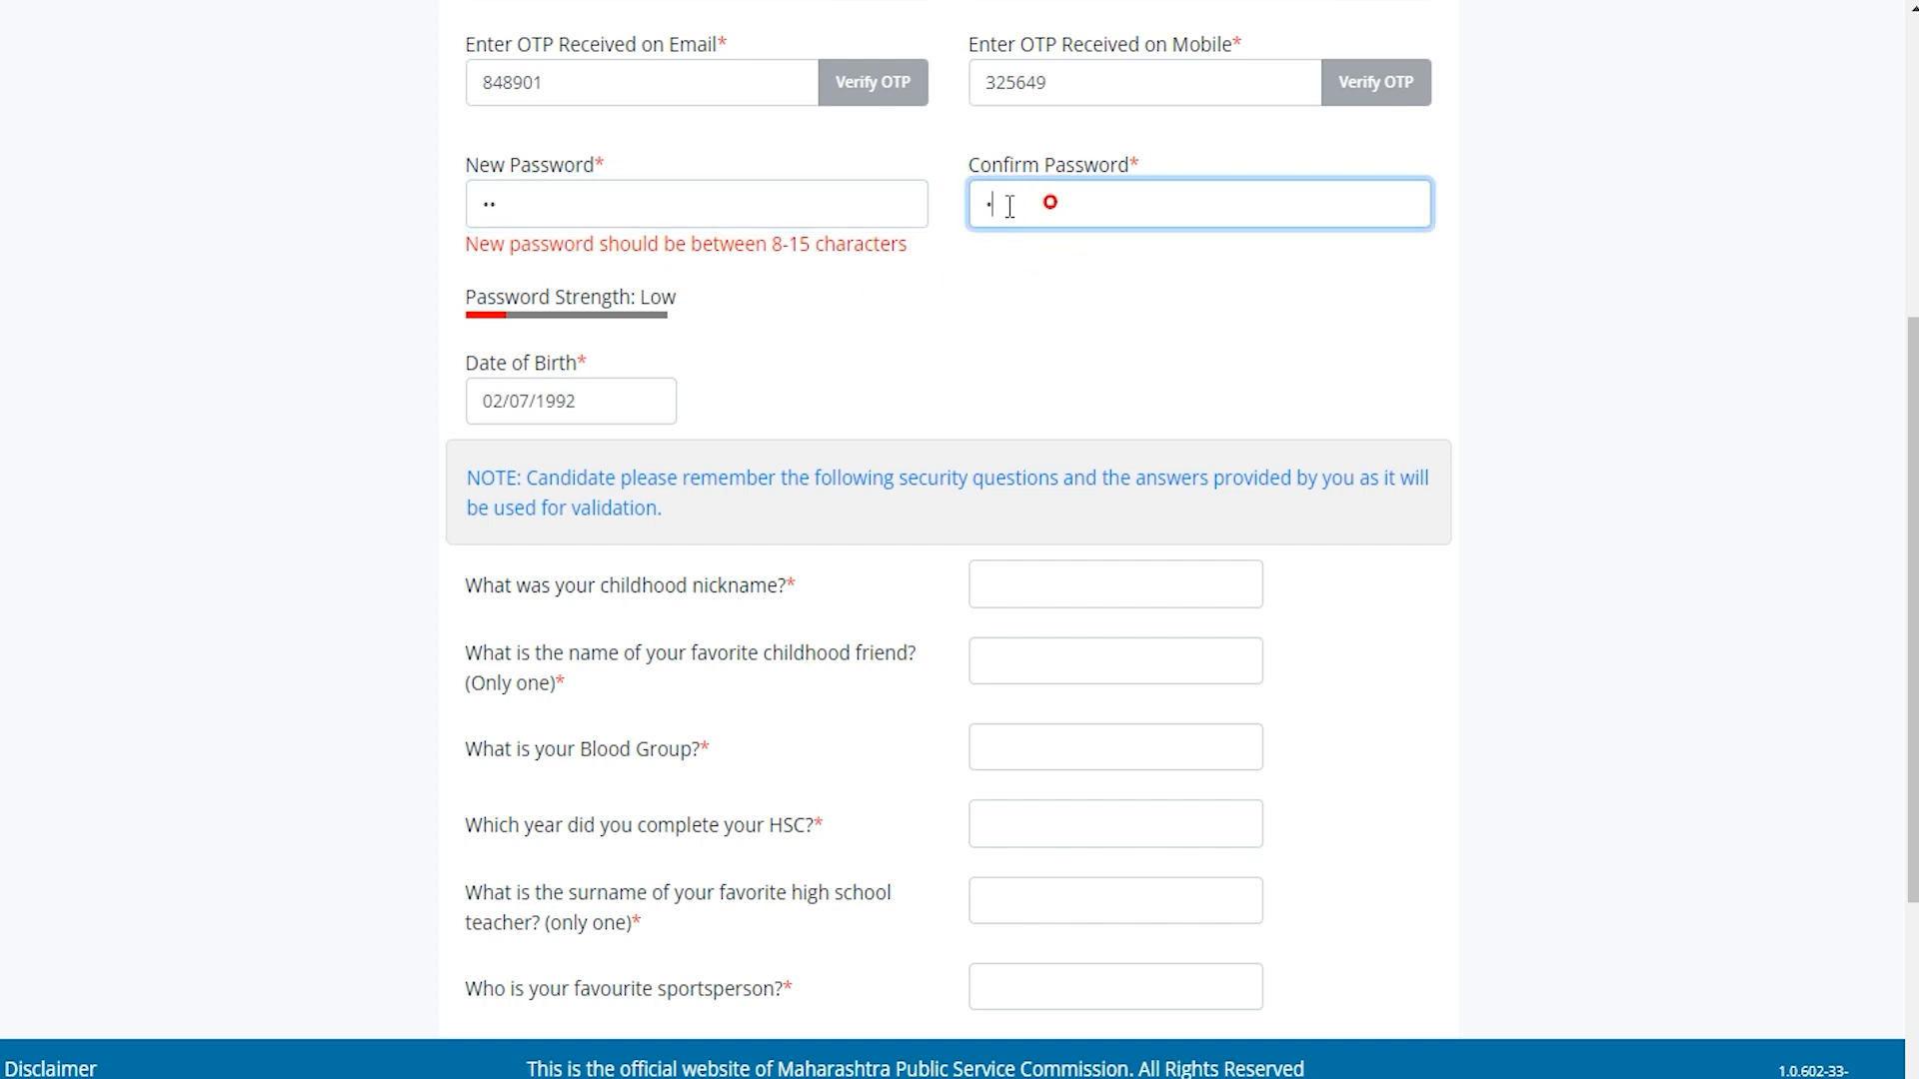
{"action": "left_click_drag", "start_coordinate": [996, 207], "coordinate": [983, 214]}
{"action": "left_click", "coordinate": [594, 404]}
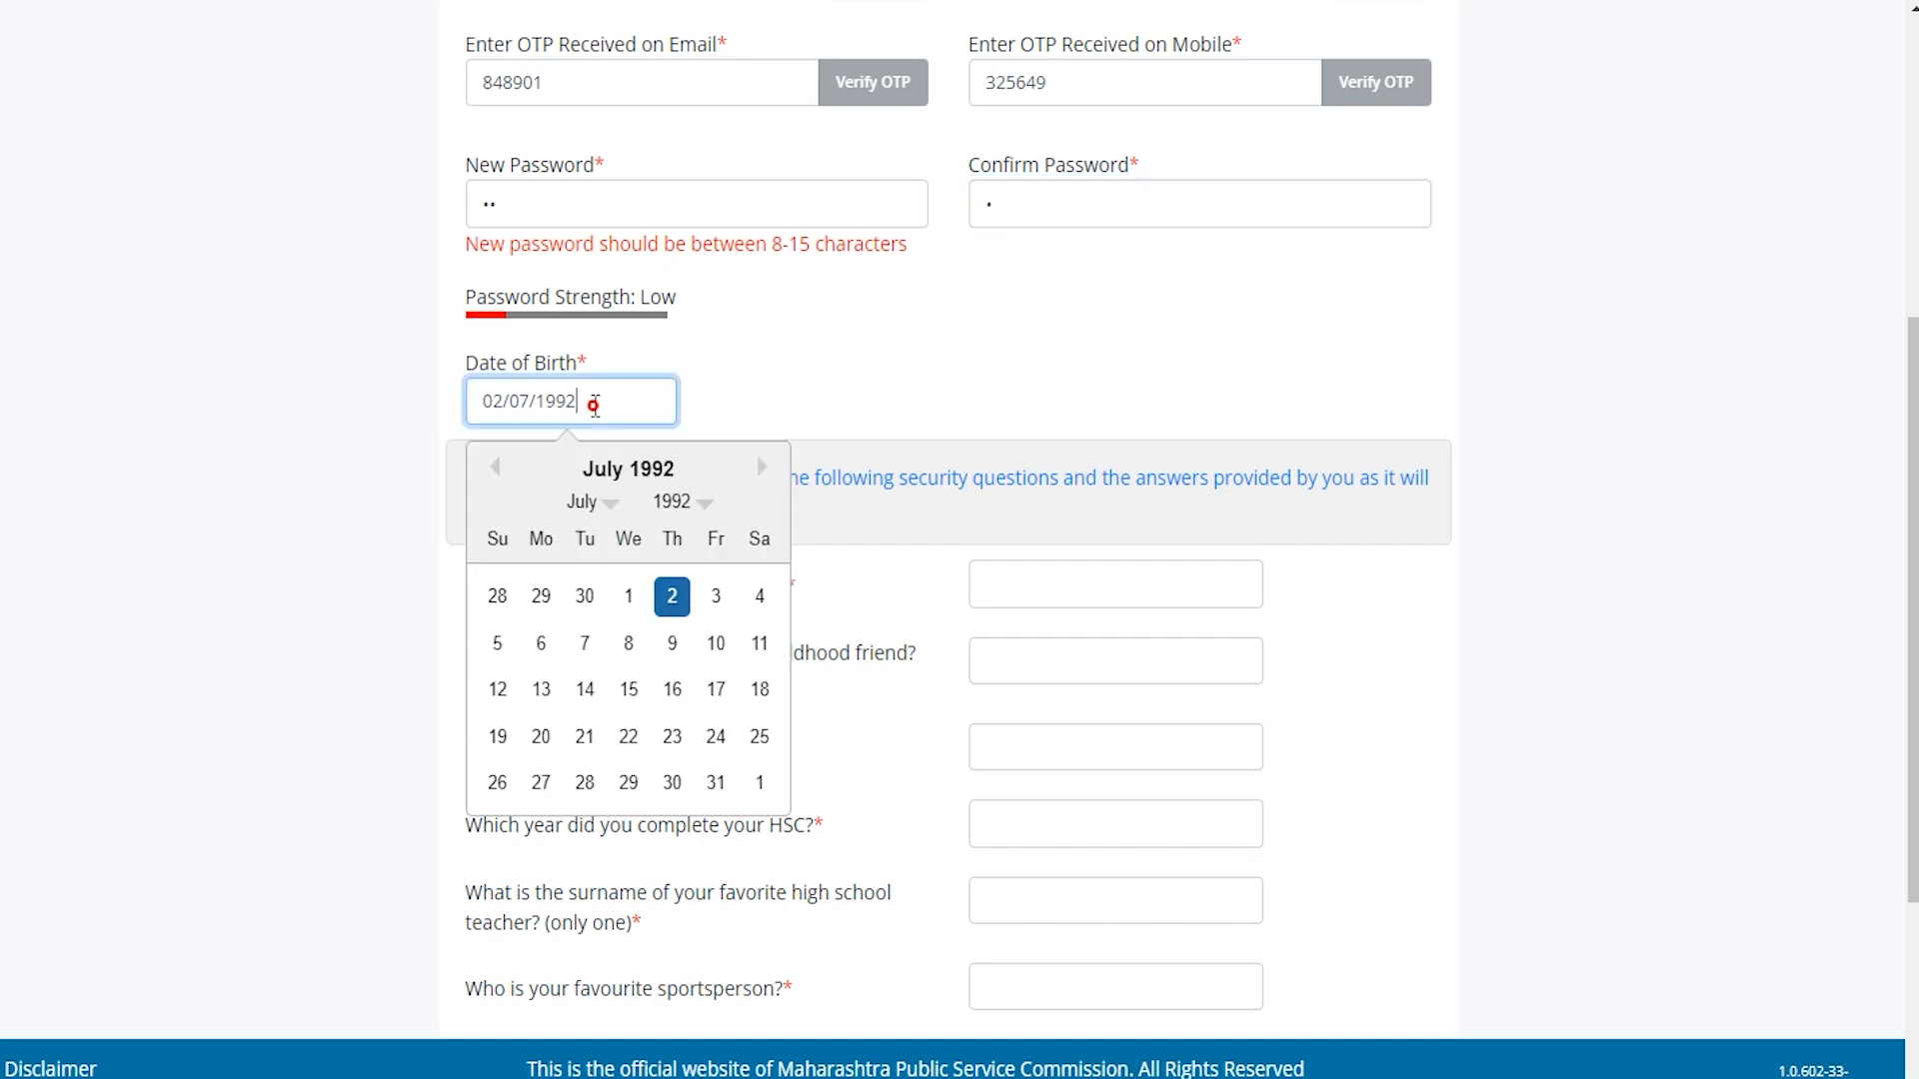
{"action": "left_click", "coordinate": [802, 385]}
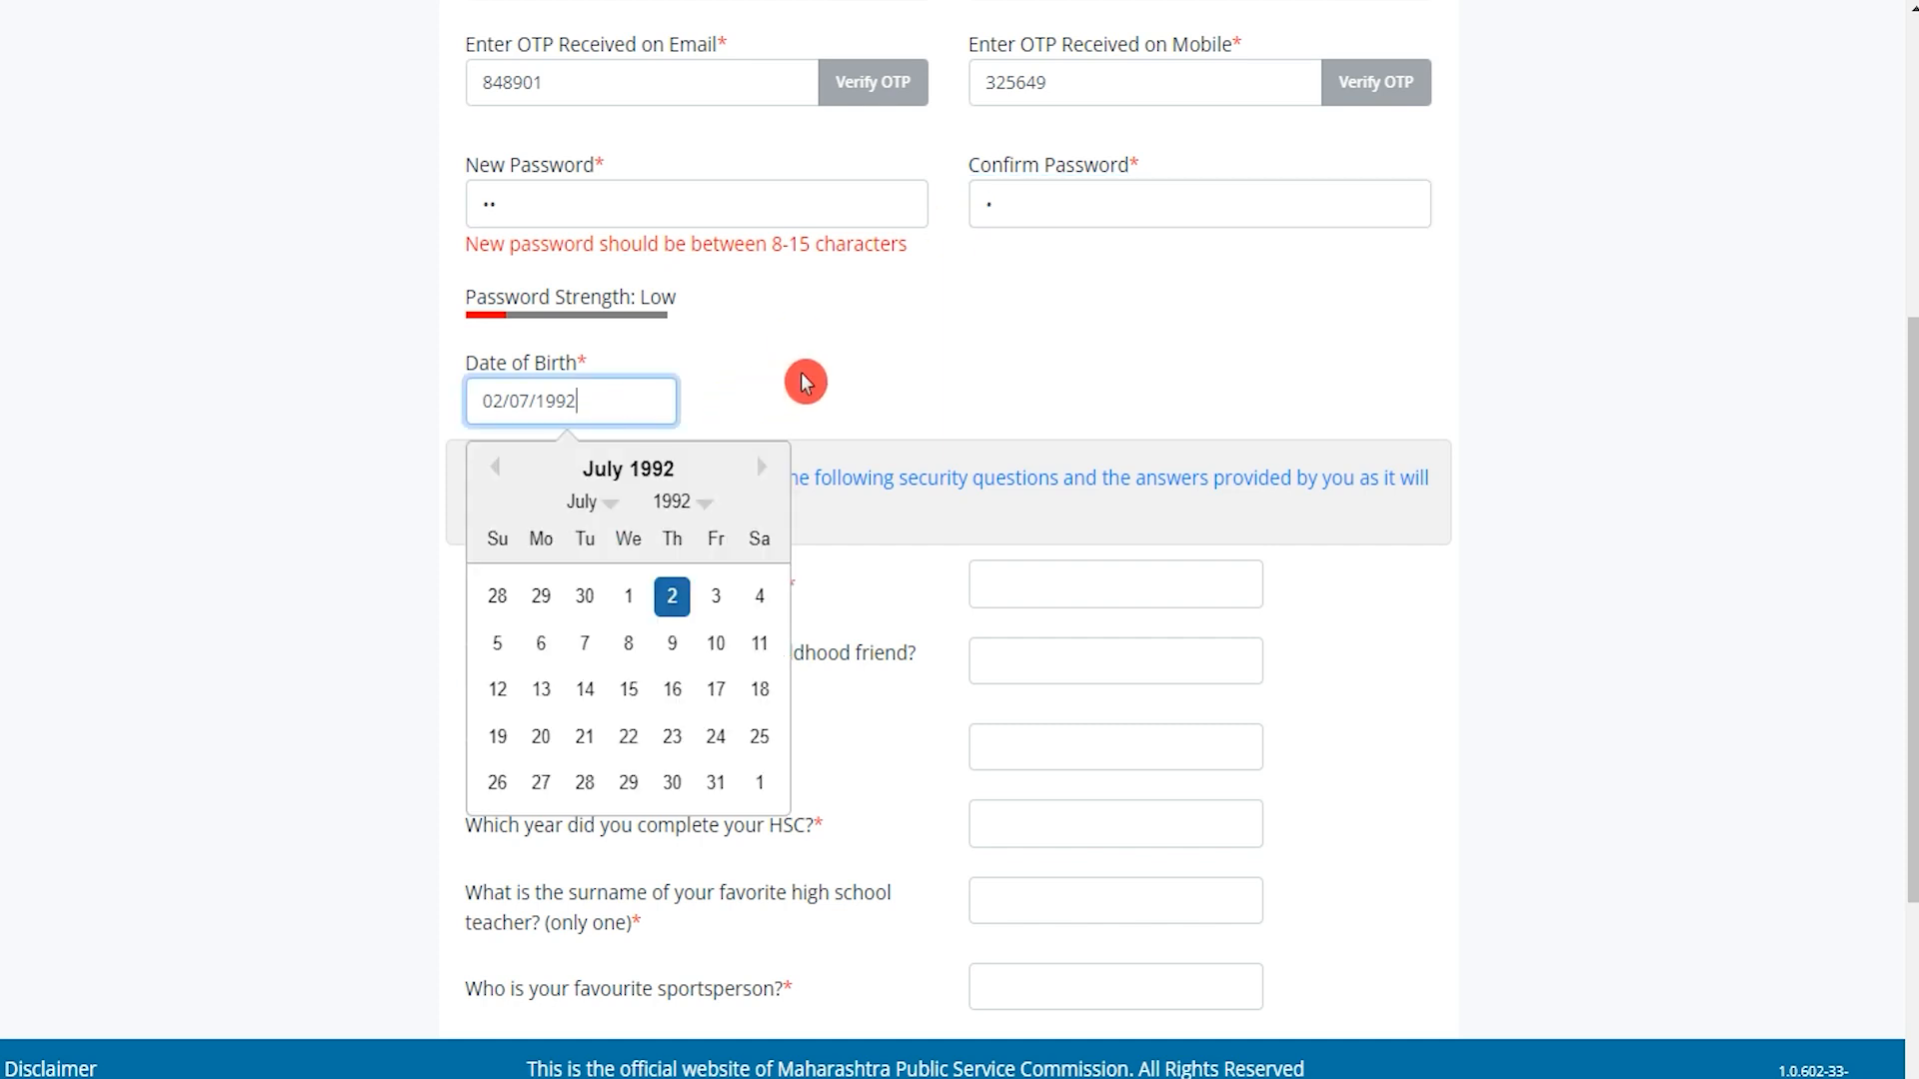
{"action": "scroll", "coordinate": [659, 635], "scroll_direction": "down", "scroll_amount": 3}
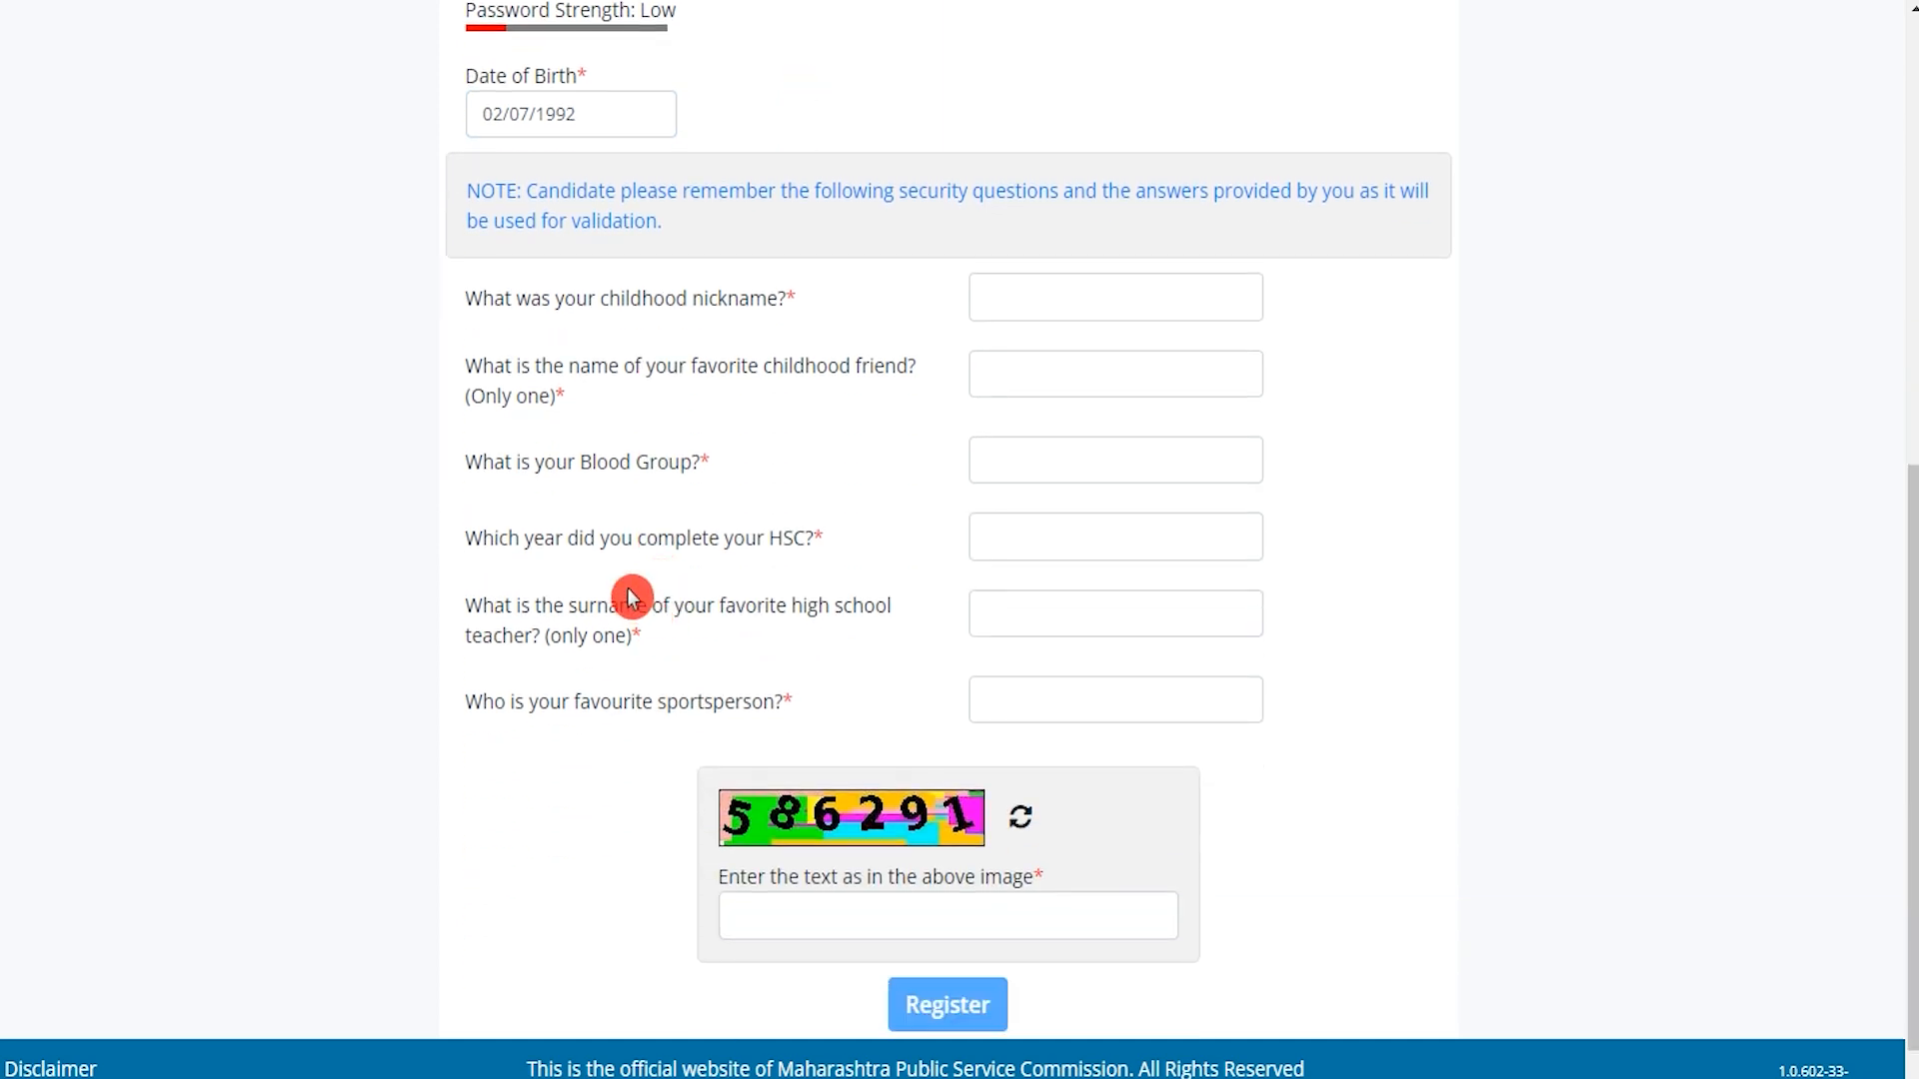
Answer the childhood nickname, childhood friend and blood group security questions.
{"action": "scroll", "coordinate": [629, 580], "scroll_direction": "down", "scroll_amount": 1}
{"action": "left_click_drag", "start_coordinate": [520, 205], "coordinate": [726, 200]}
{"action": "left_click", "coordinate": [1014, 194]}
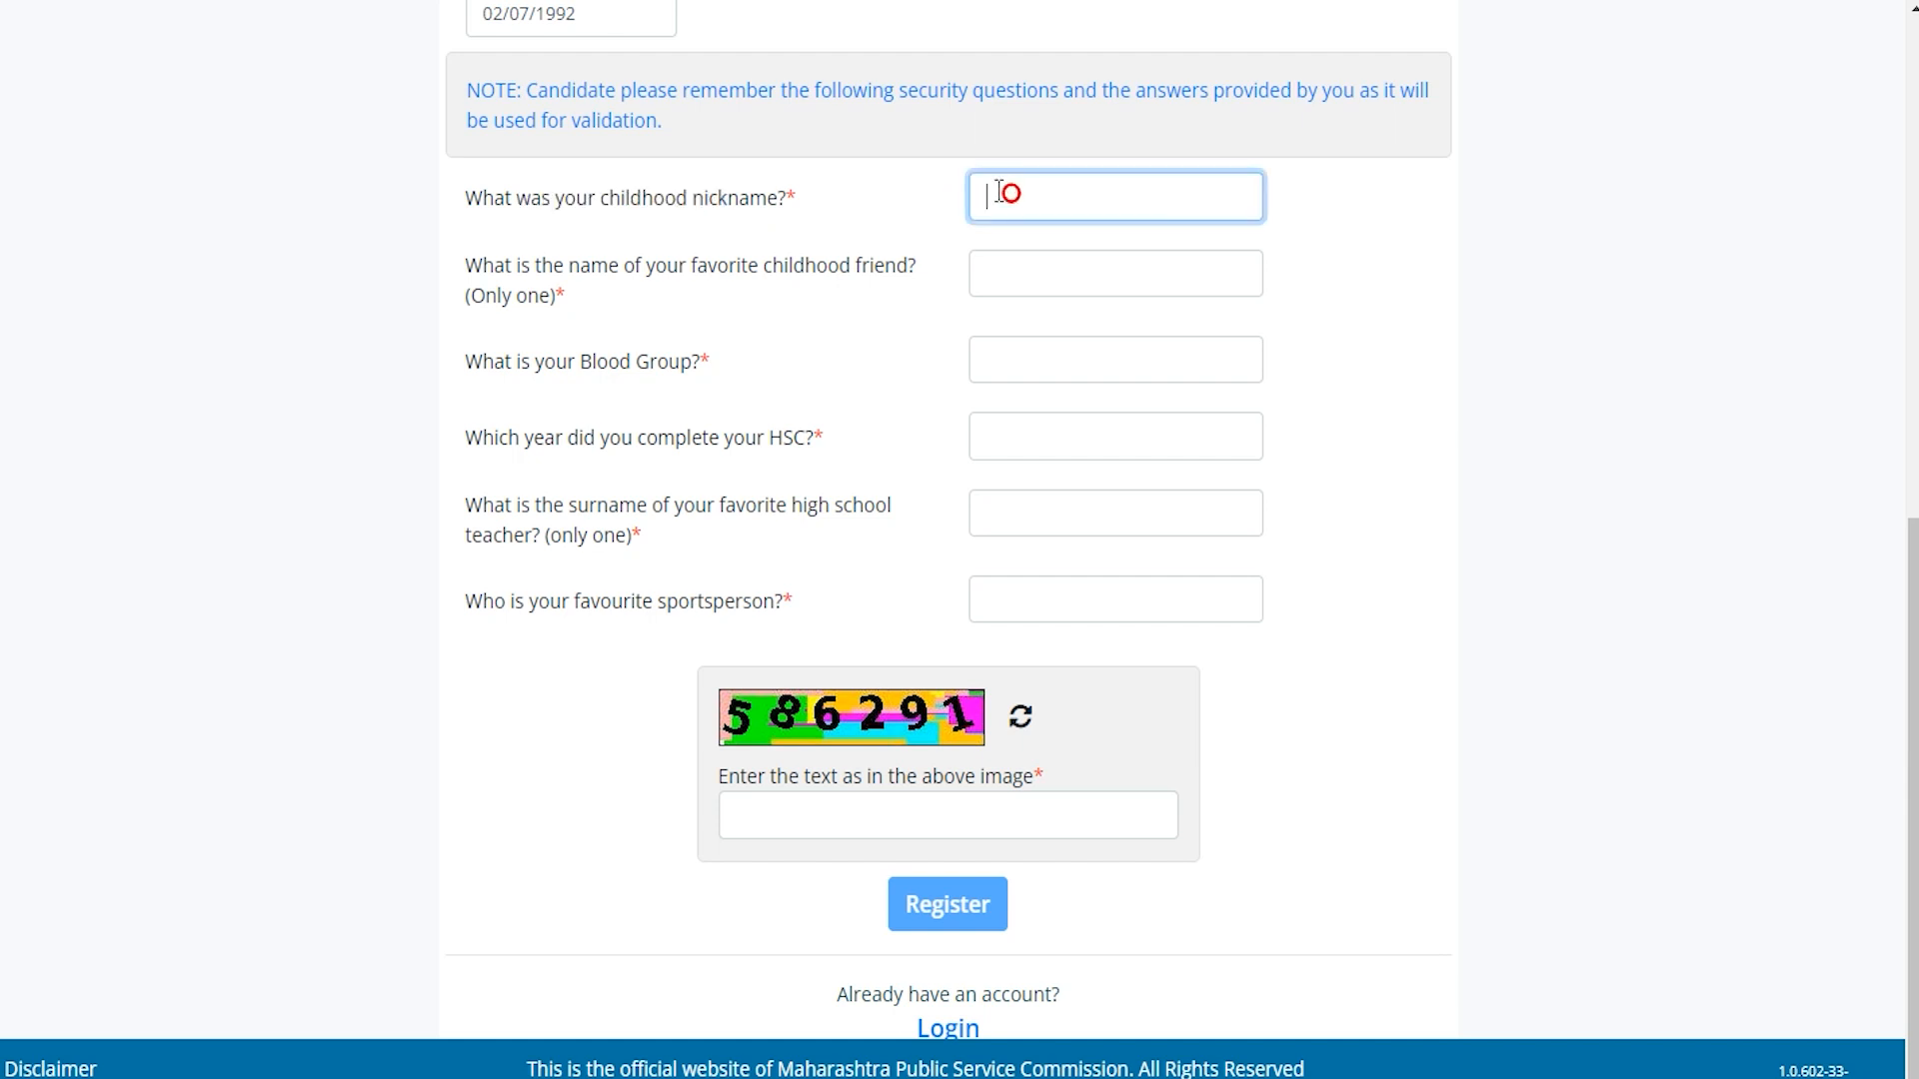
{"action": "type", "text": "An"}
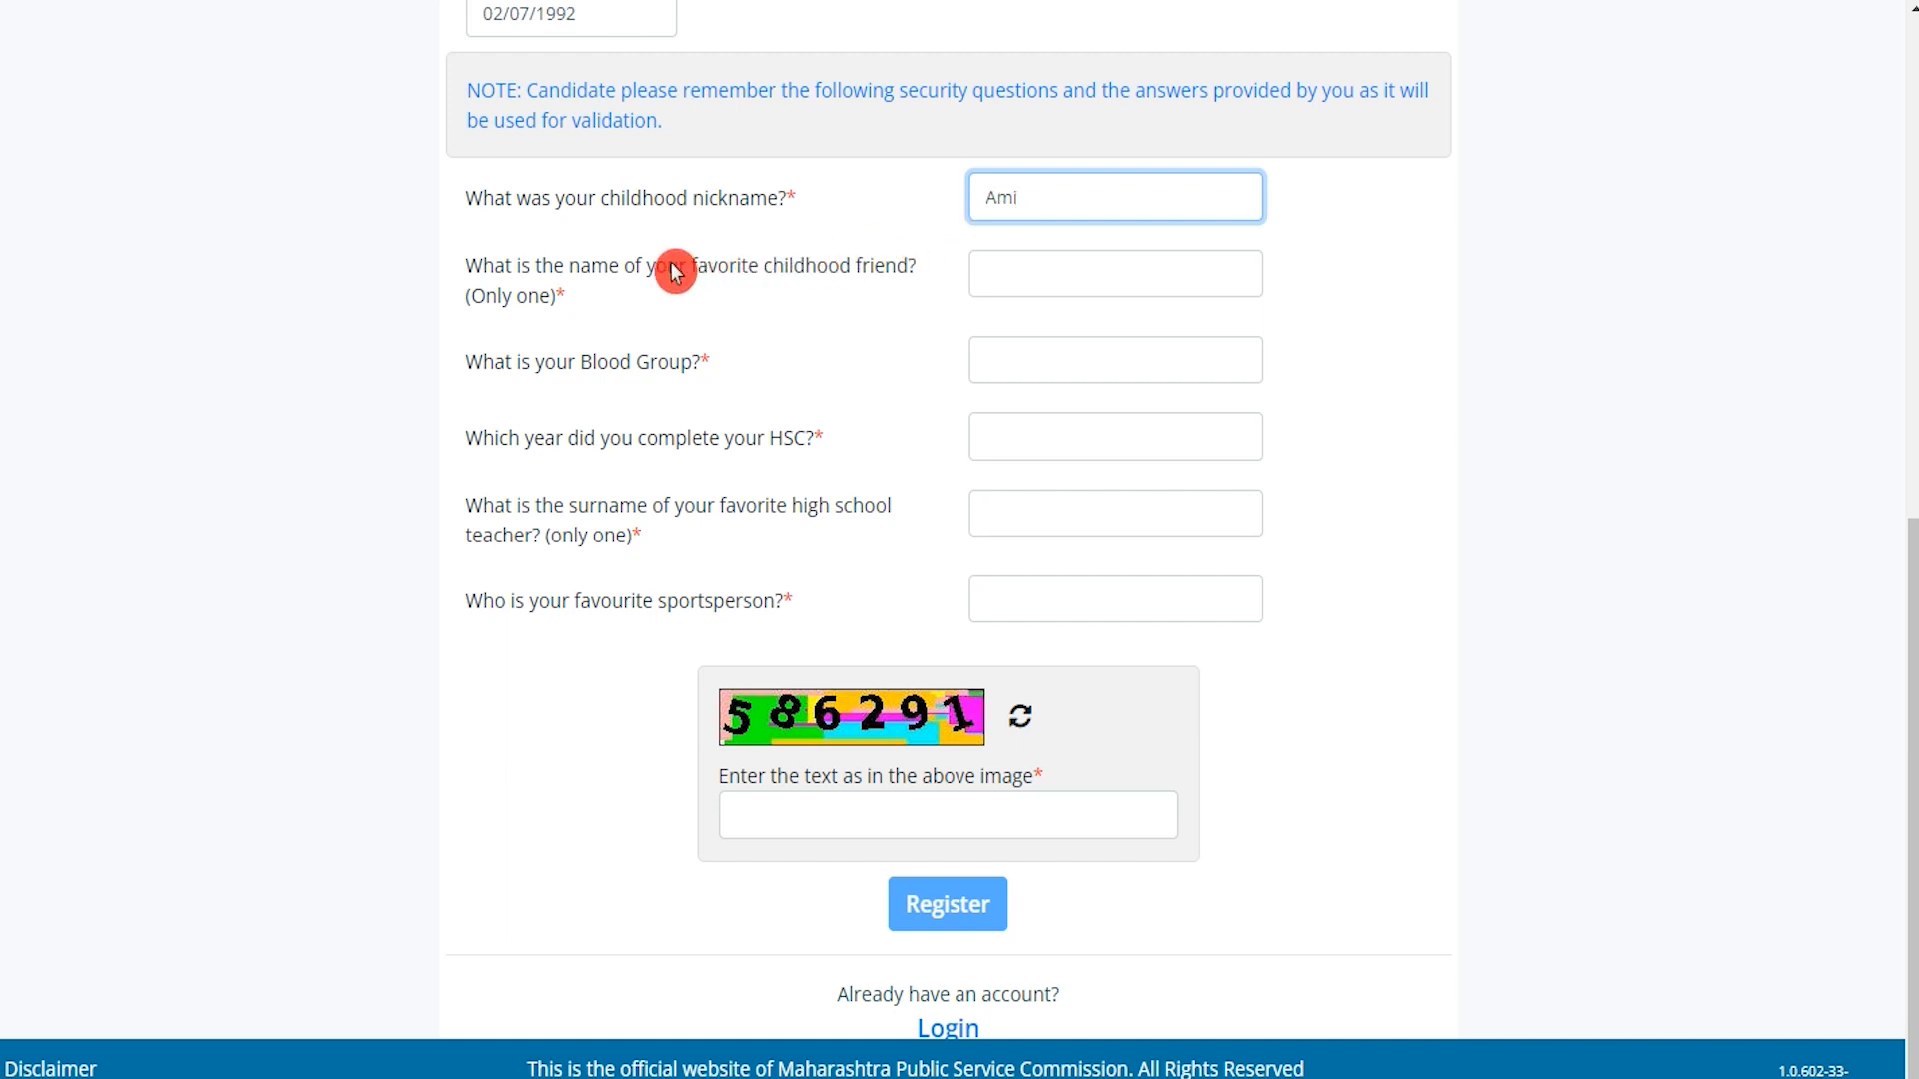
{"action": "left_click_drag", "start_coordinate": [669, 264], "coordinate": [834, 271]}
{"action": "left_click", "coordinate": [1002, 277]}
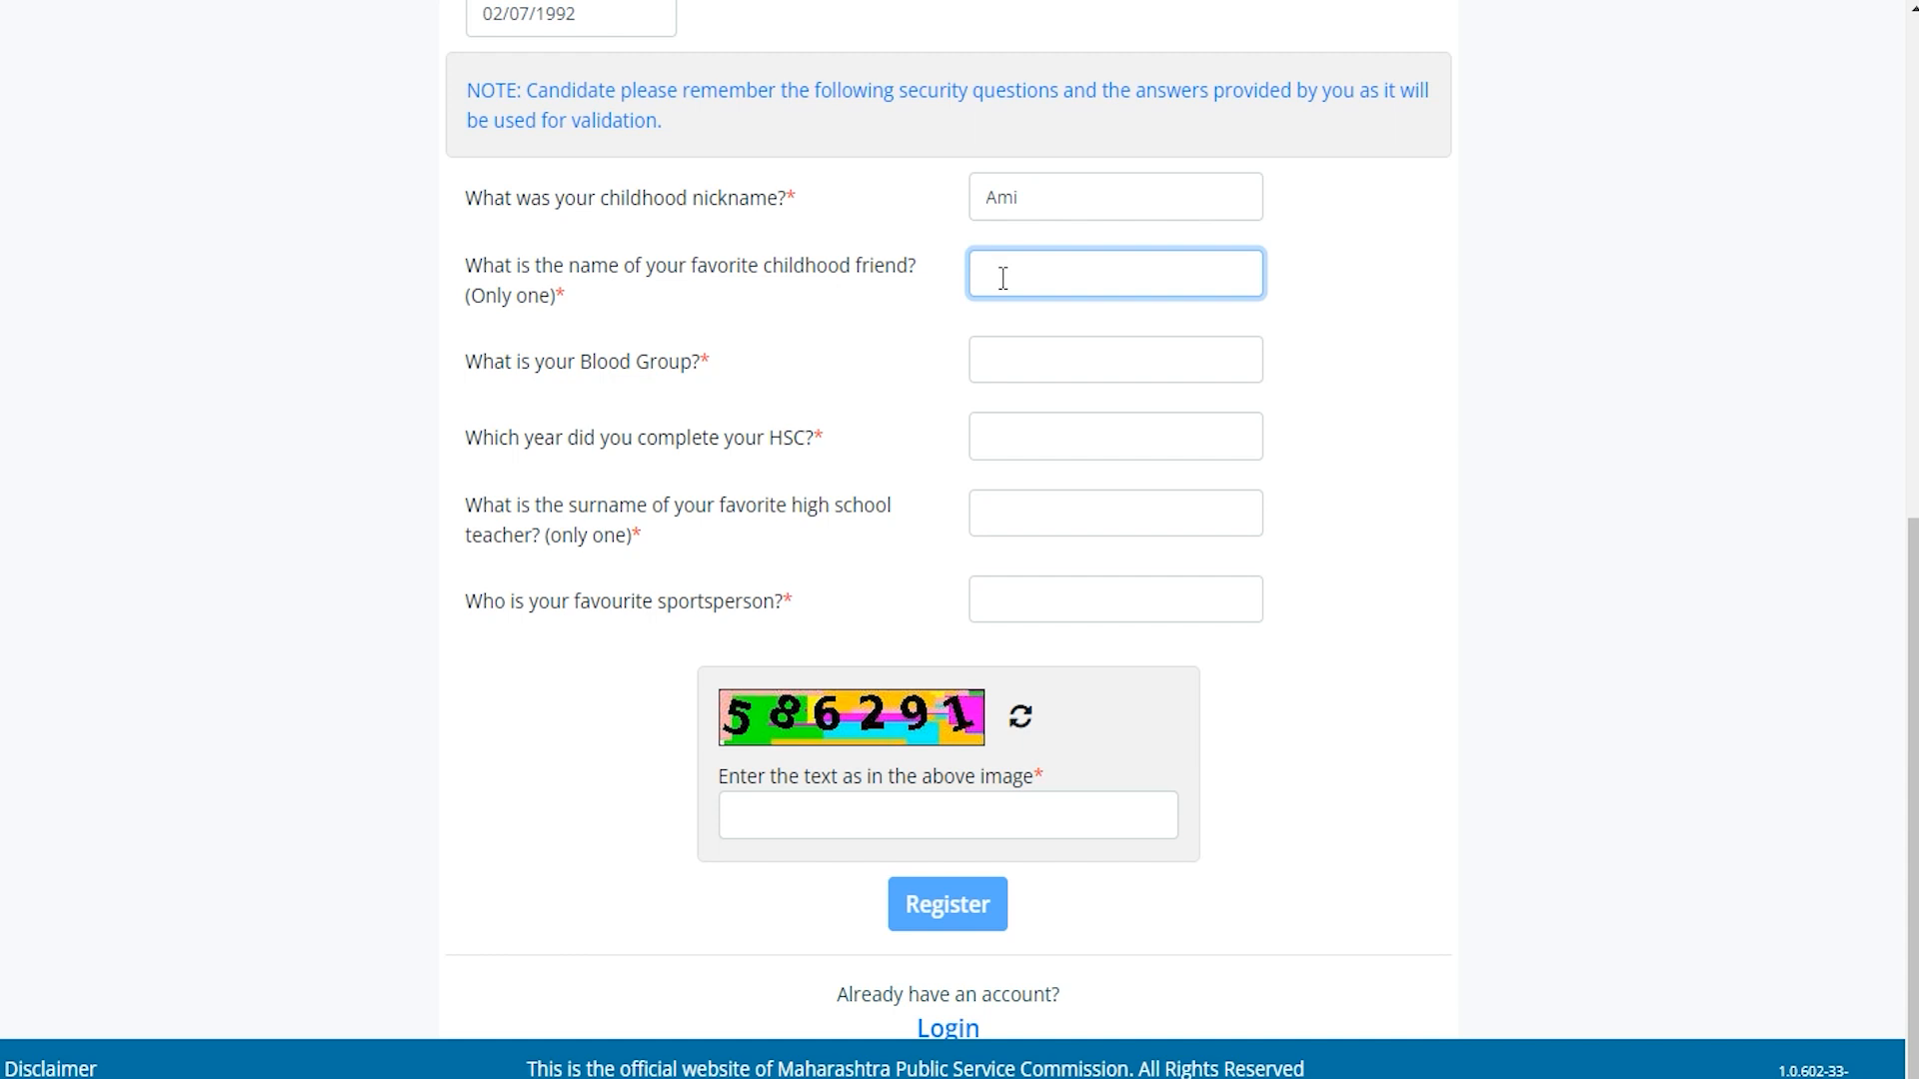
{"action": "type", "text": "Vipin"}
{"action": "left_click_drag", "start_coordinate": [521, 364], "coordinate": [916, 376]}
{"action": "left_click", "coordinate": [995, 360]}
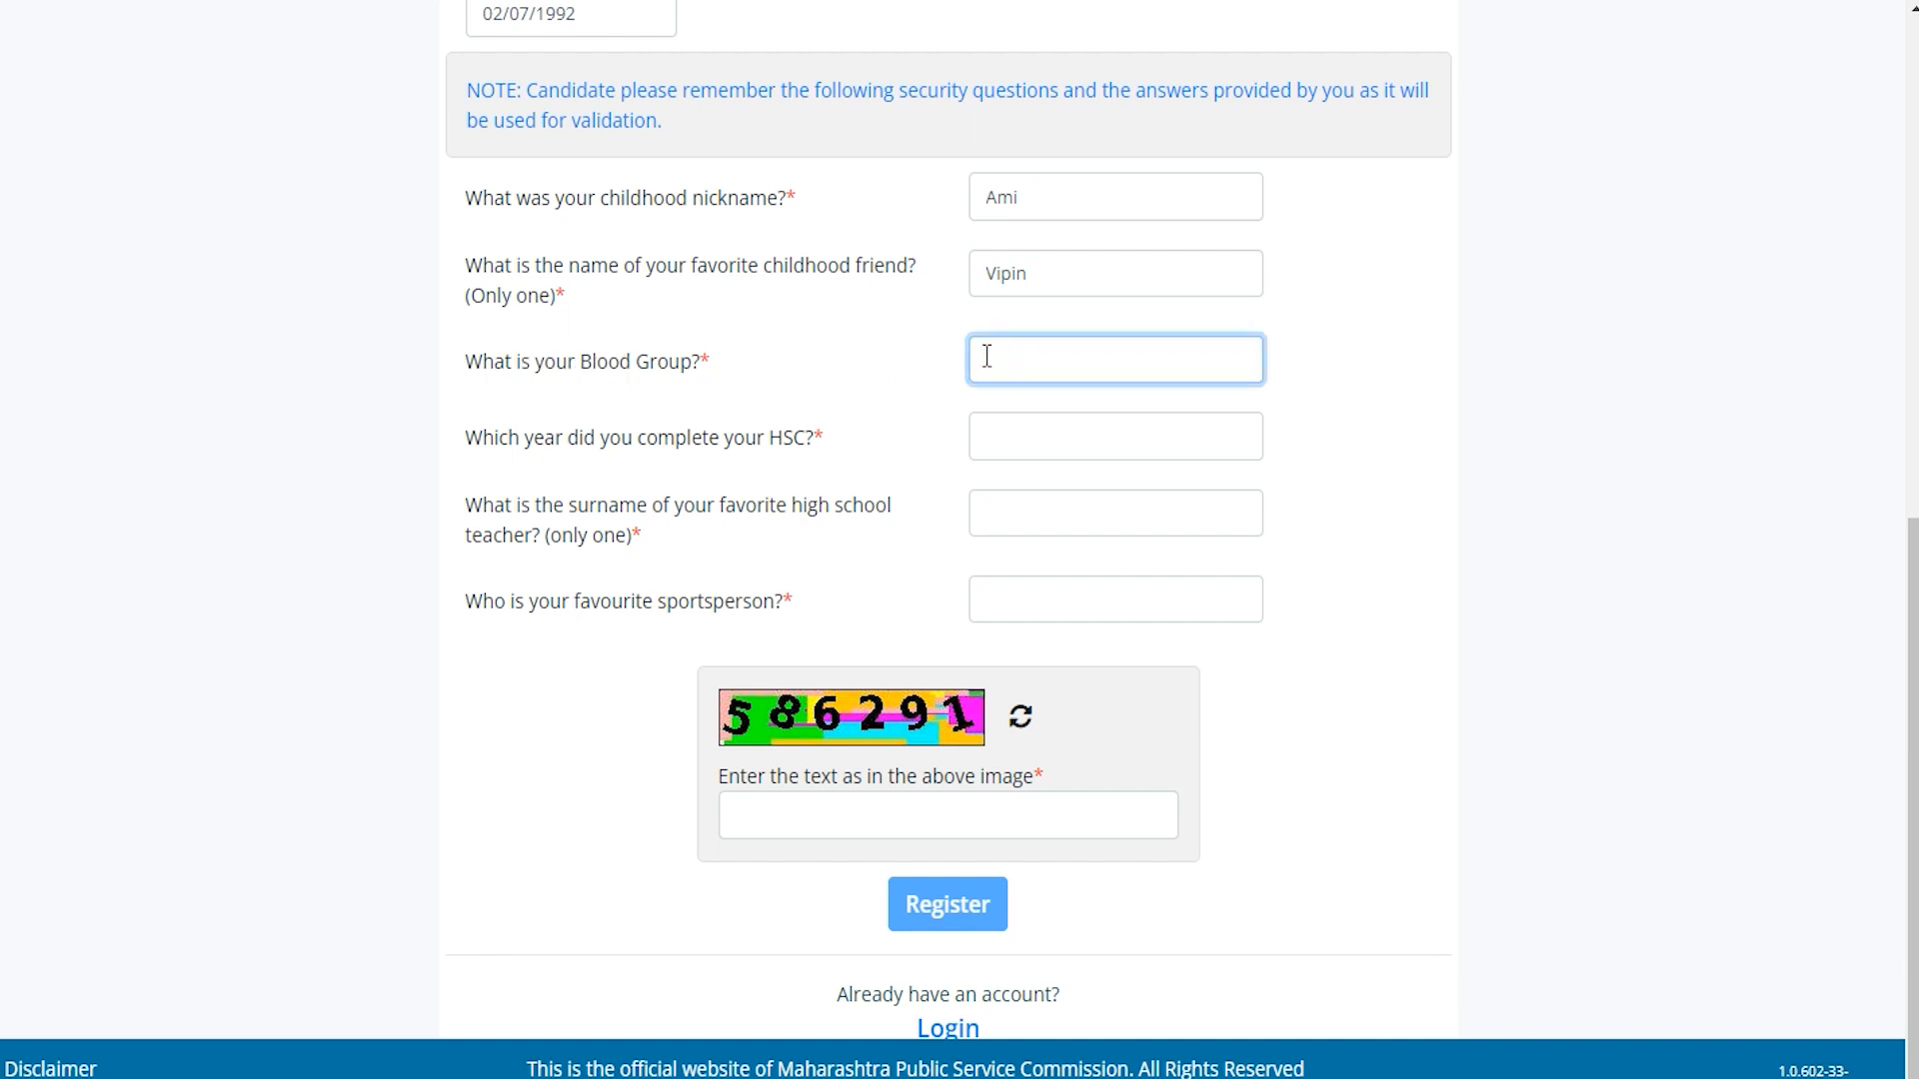
{"action": "type", "text": "B"}
{"action": "key", "text": "BackSpace"}
{"action": "type", "text": "B"}
Answer HSC year 2015, teacher surname and favourite sportsperson, then submit the registration.
{"action": "left_click_drag", "start_coordinate": [524, 439], "coordinate": [731, 447]}
{"action": "left_click", "coordinate": [1021, 441]}
{"action": "type", "text": "2"}
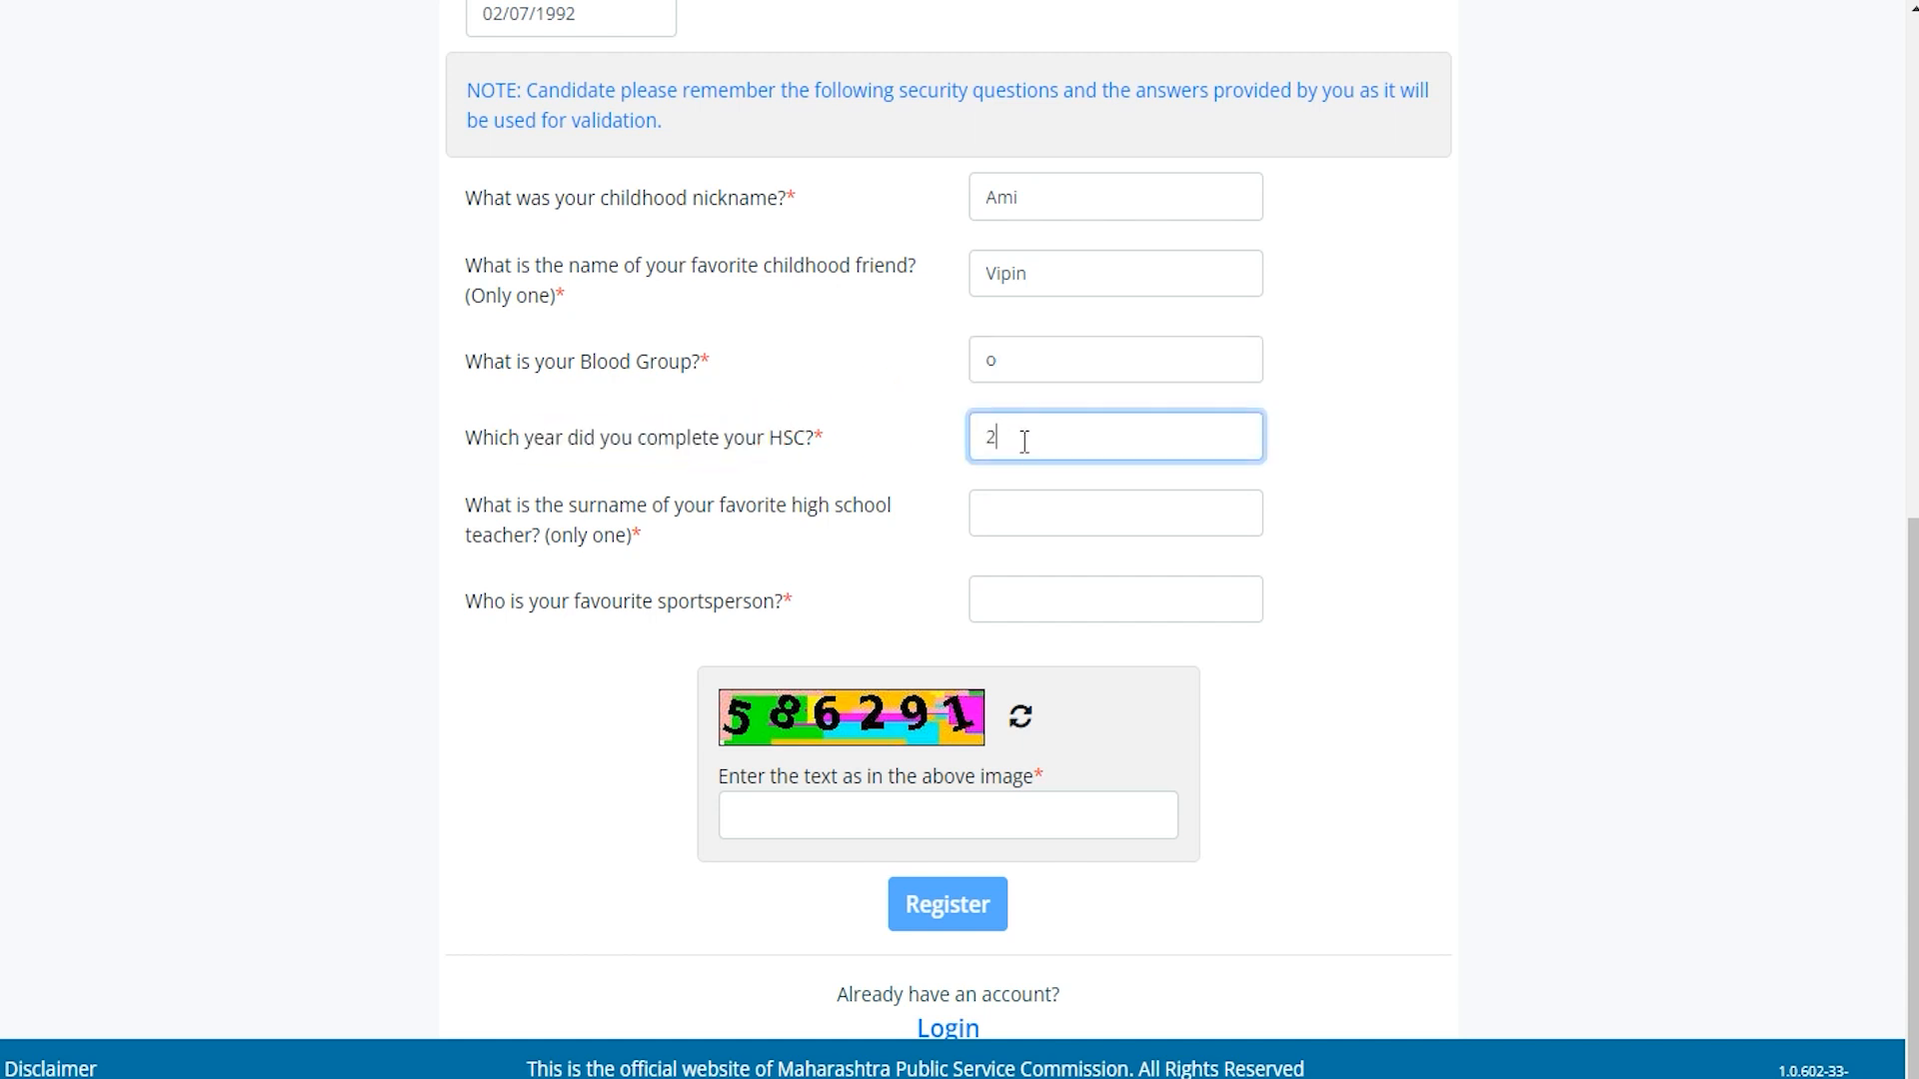
{"action": "type", "text": "015"}
{"action": "left_click_drag", "start_coordinate": [724, 514], "coordinate": [797, 511]}
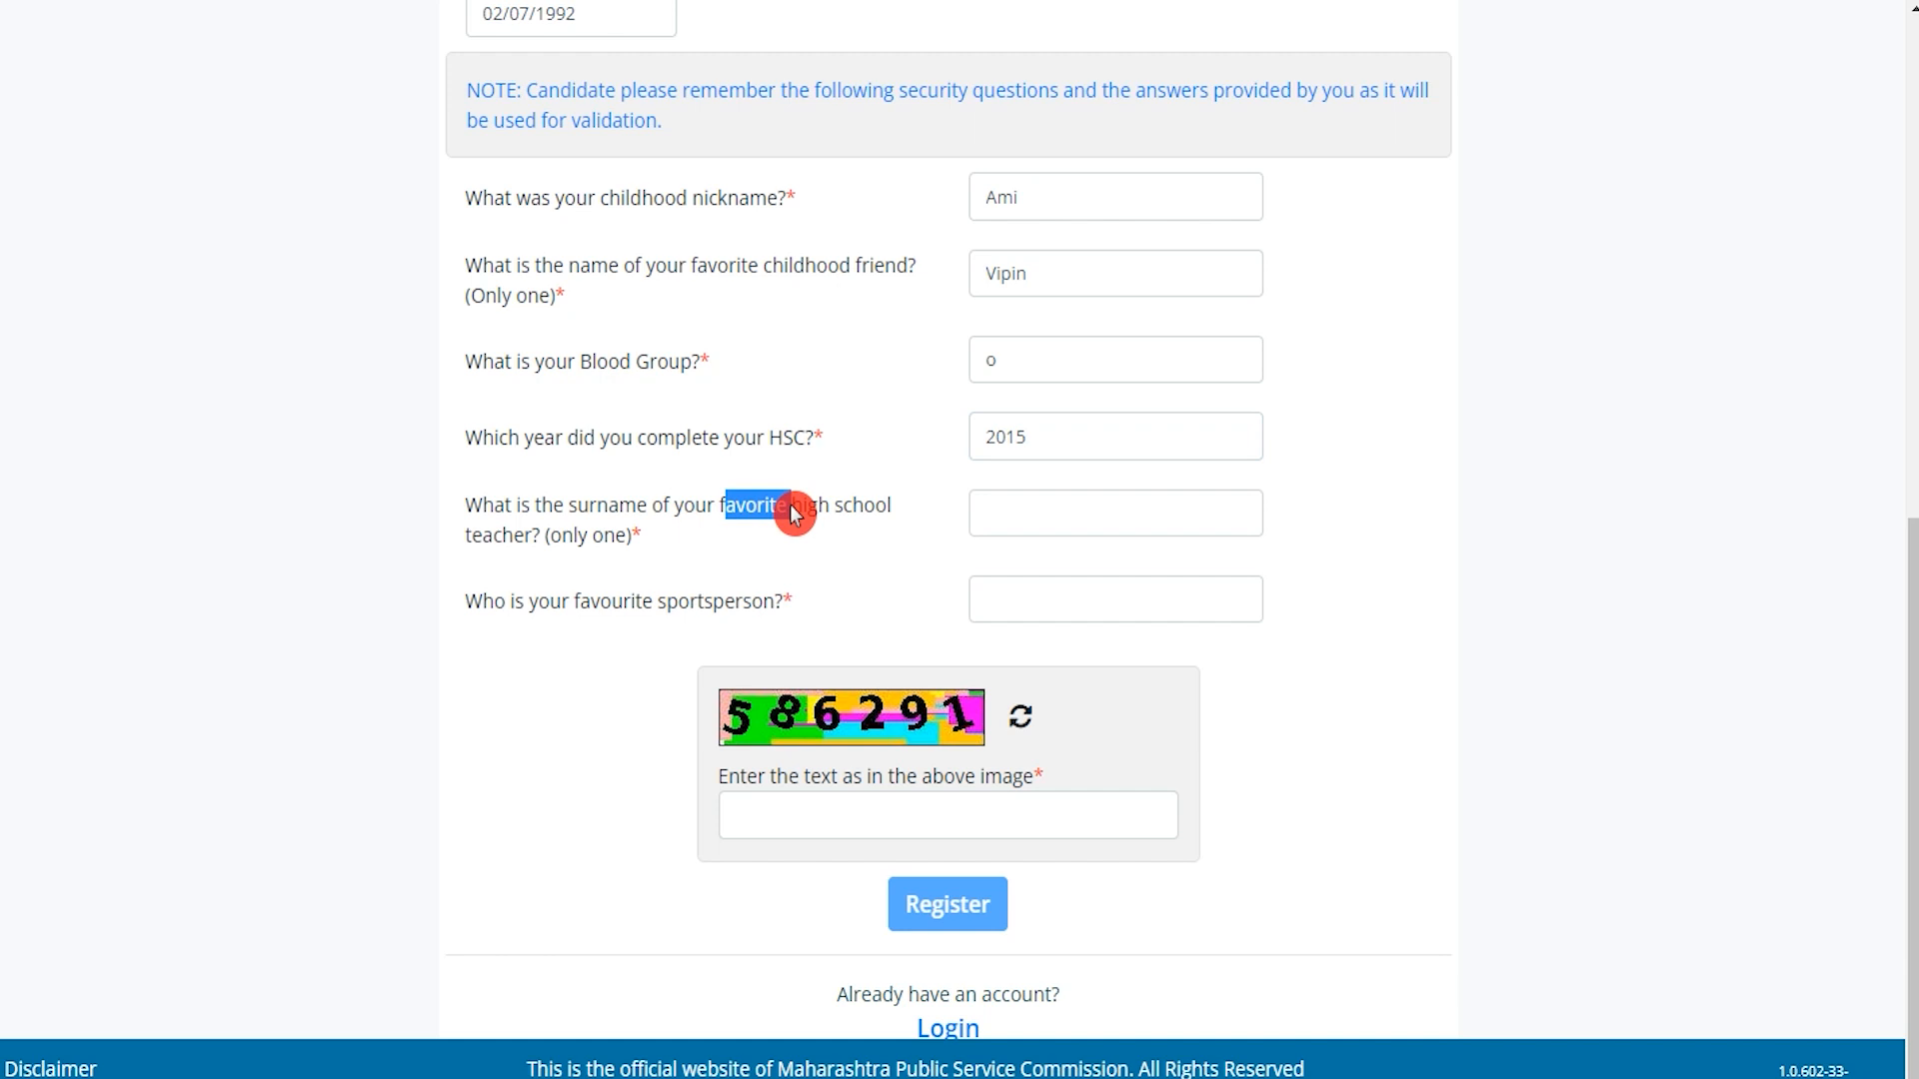
{"action": "left_click", "coordinate": [1045, 515]}
{"action": "type", "text": "Retu"}
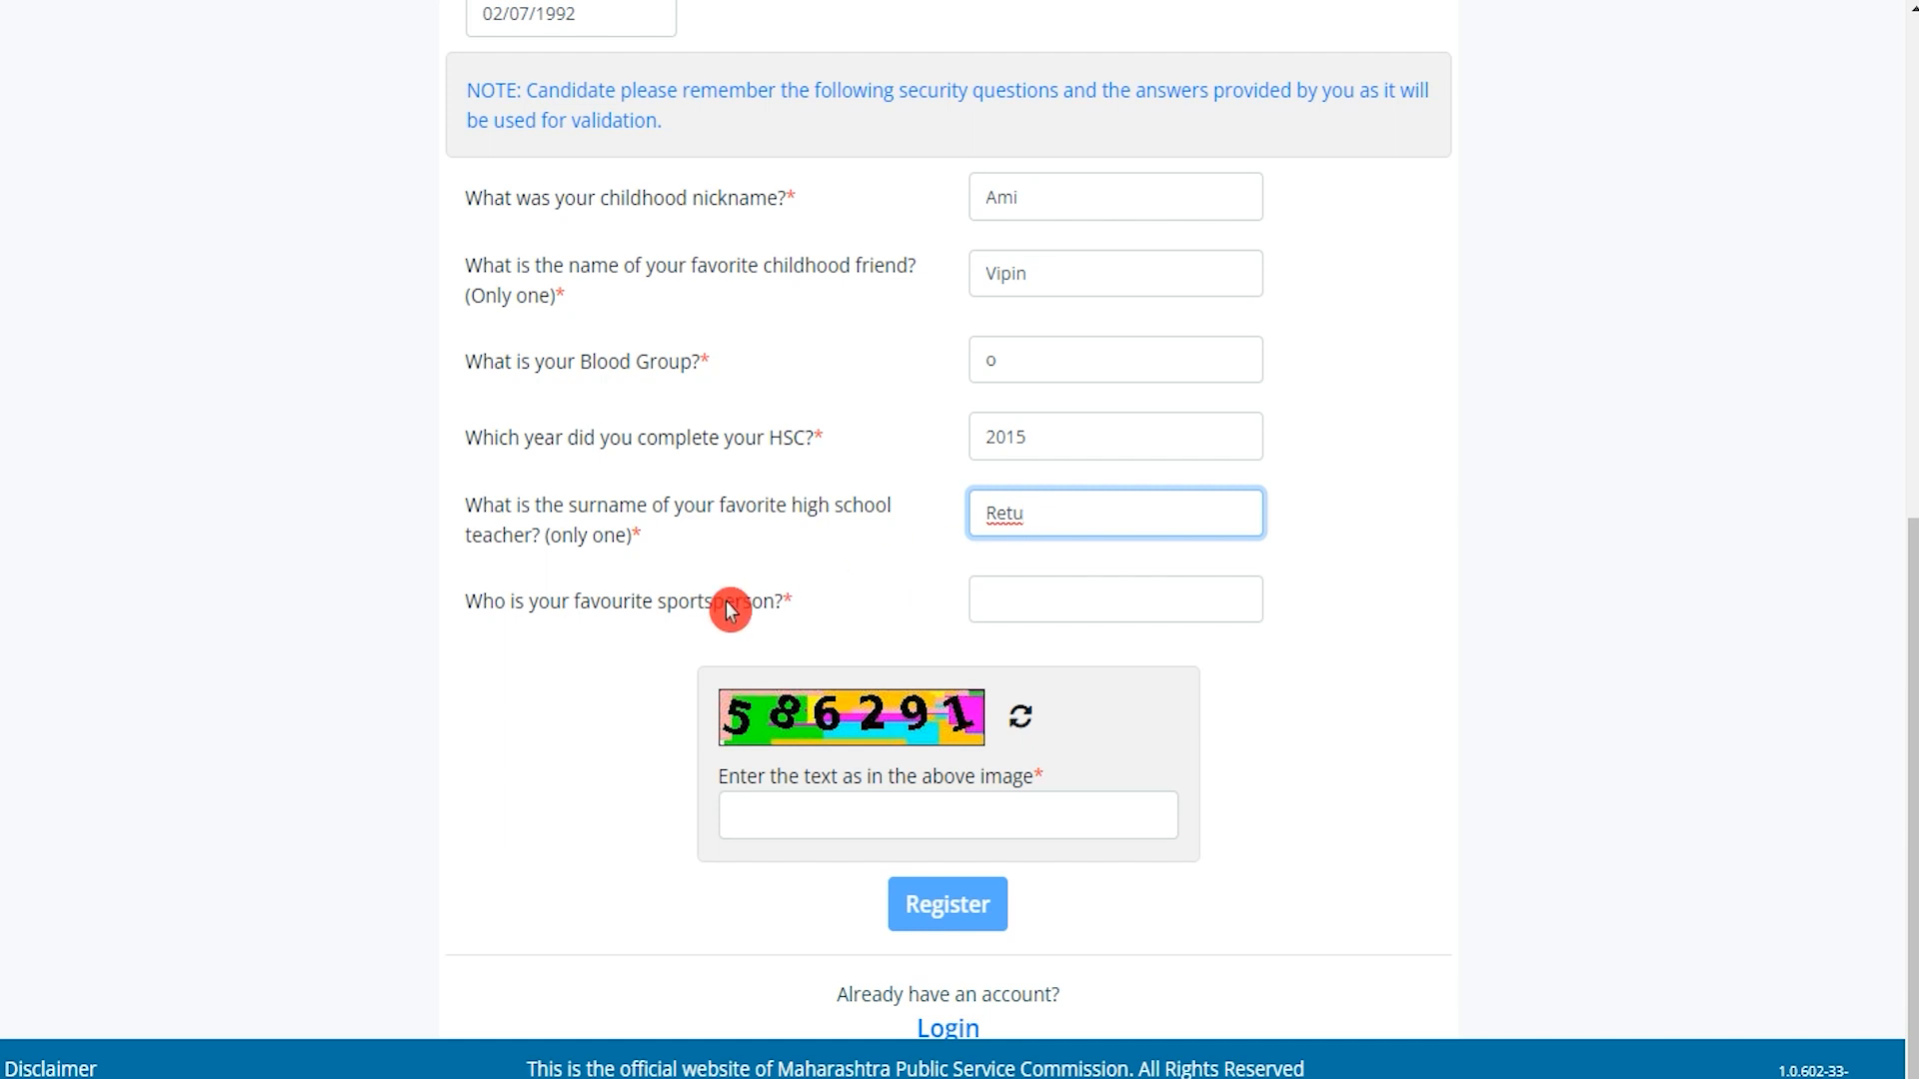
{"action": "left_click_drag", "start_coordinate": [494, 605], "coordinate": [689, 604]}
{"action": "left_click", "coordinate": [984, 612]}
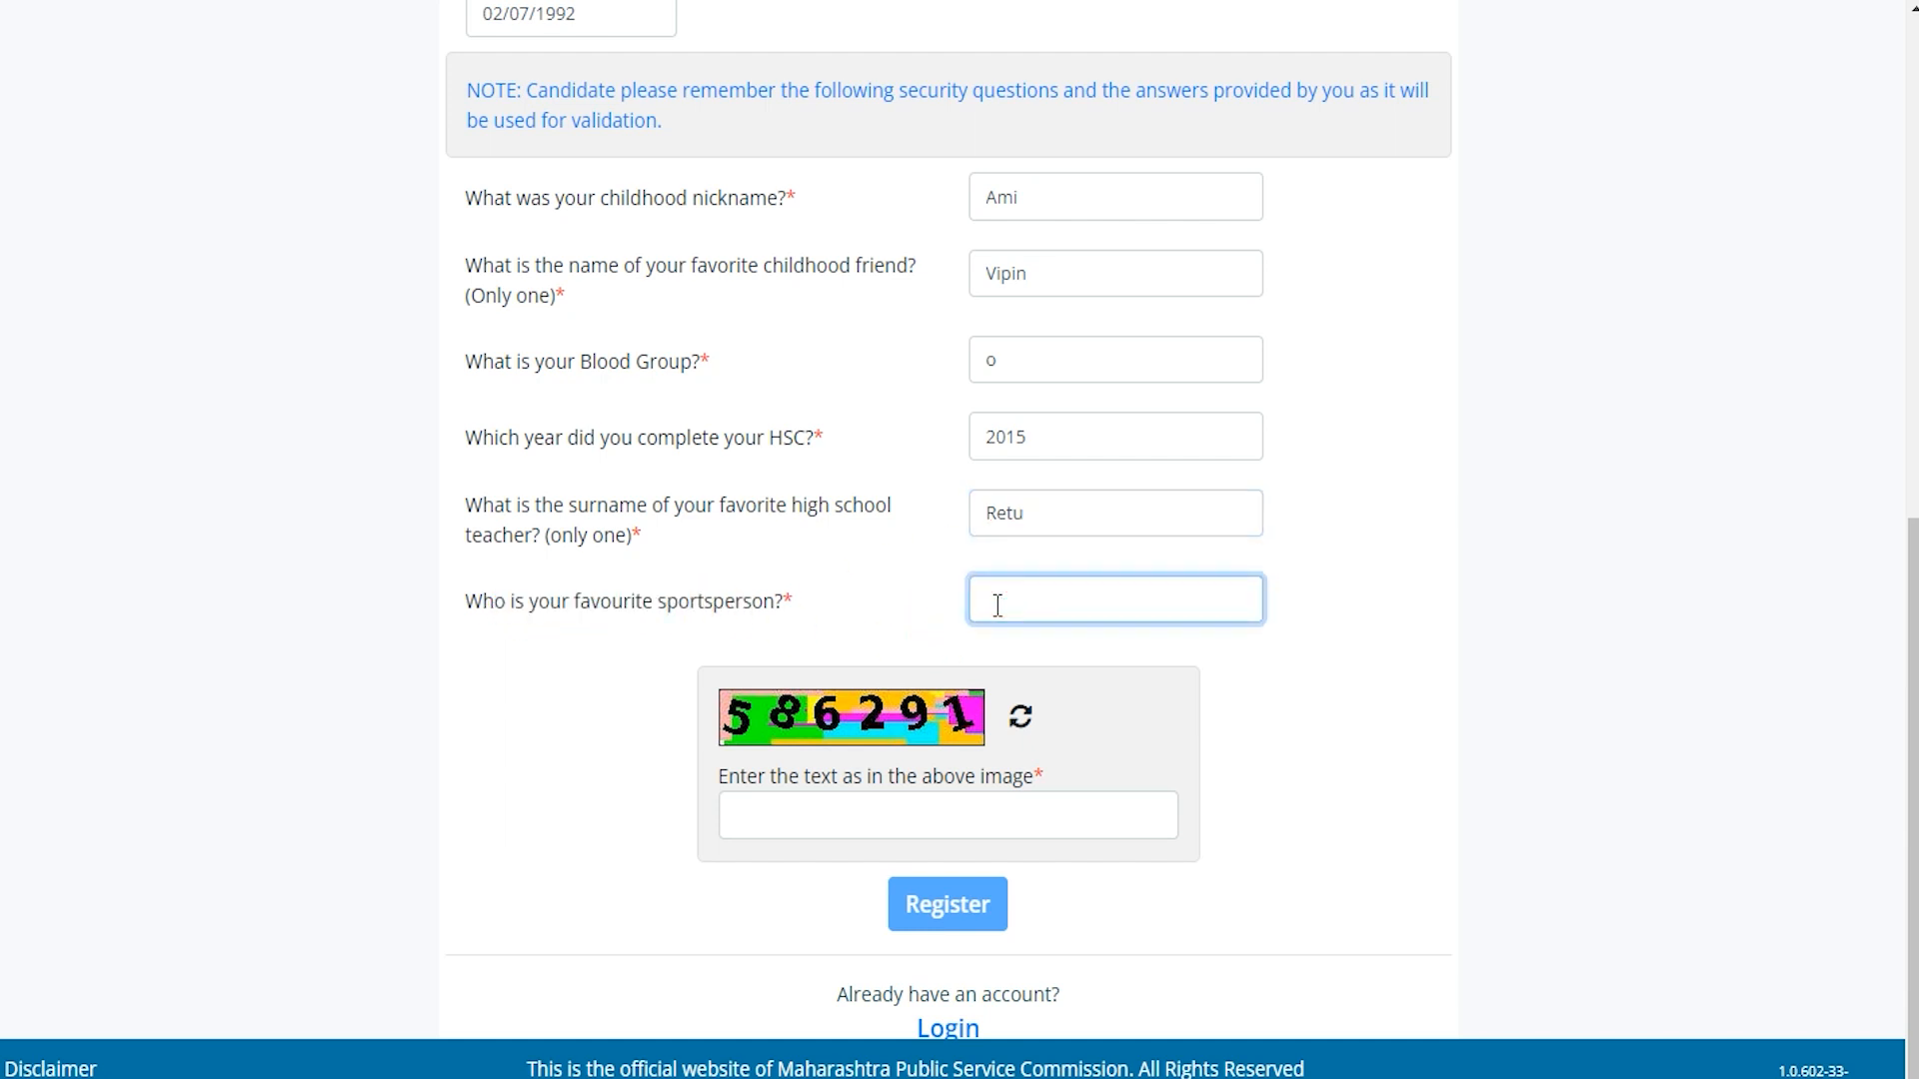
{"action": "type", "text": "Sachin"}
{"action": "left_click", "coordinate": [871, 816]}
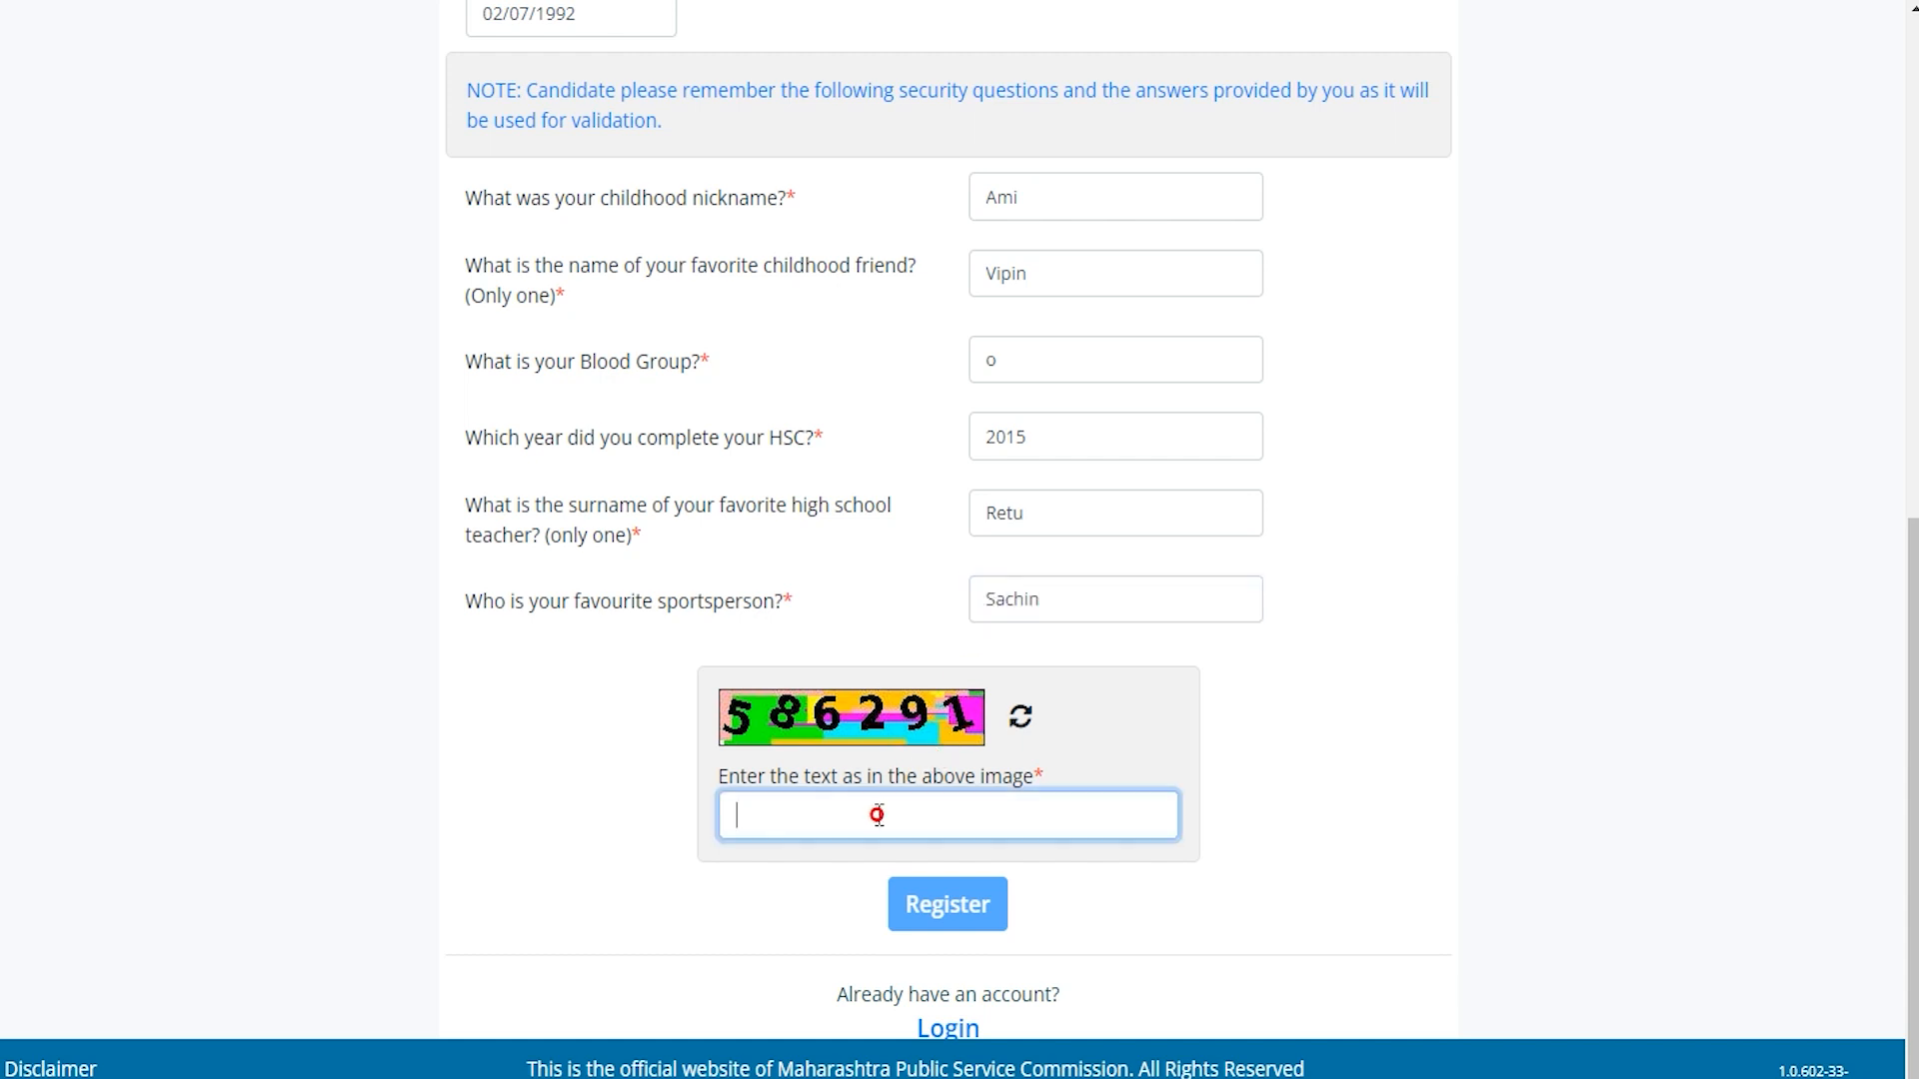
{"action": "left_click", "coordinate": [936, 905]}
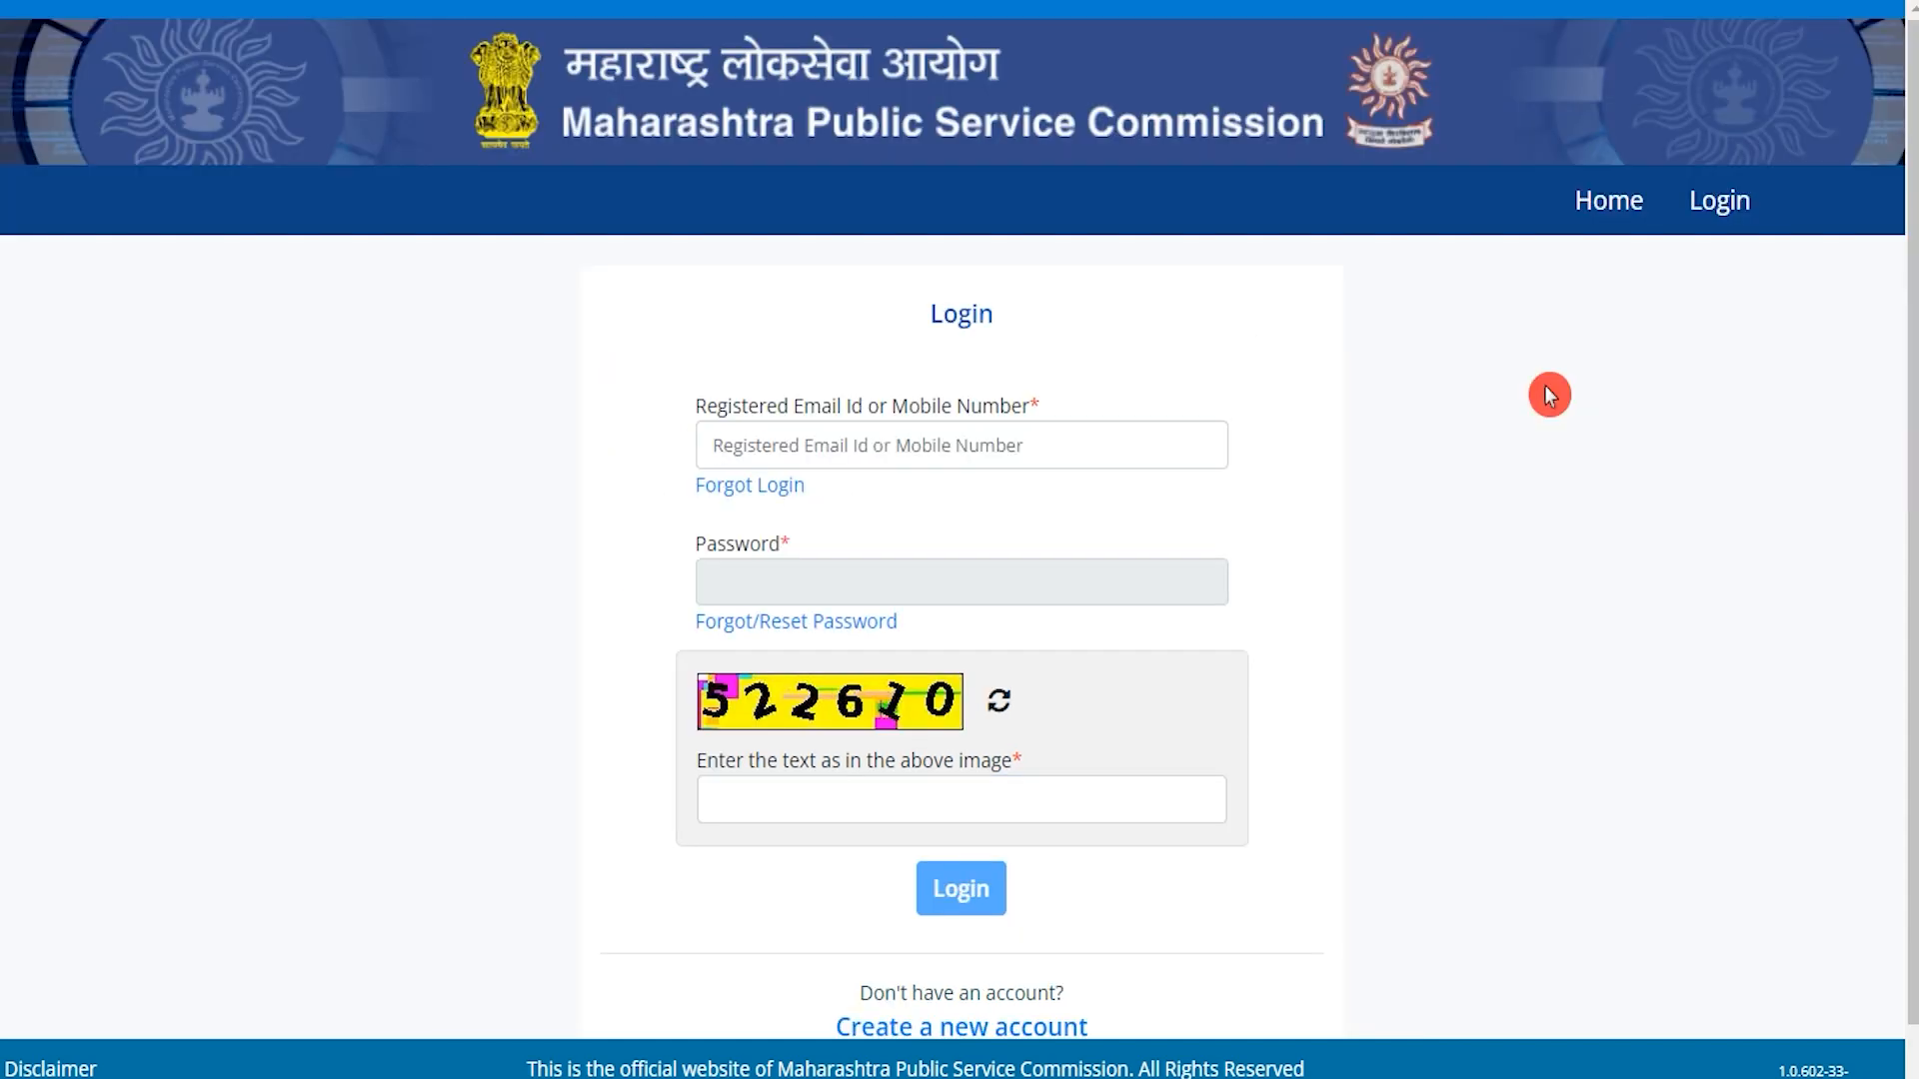
Log in with the registered email/mobile, password and captcha.
{"action": "left_click", "coordinate": [815, 444]}
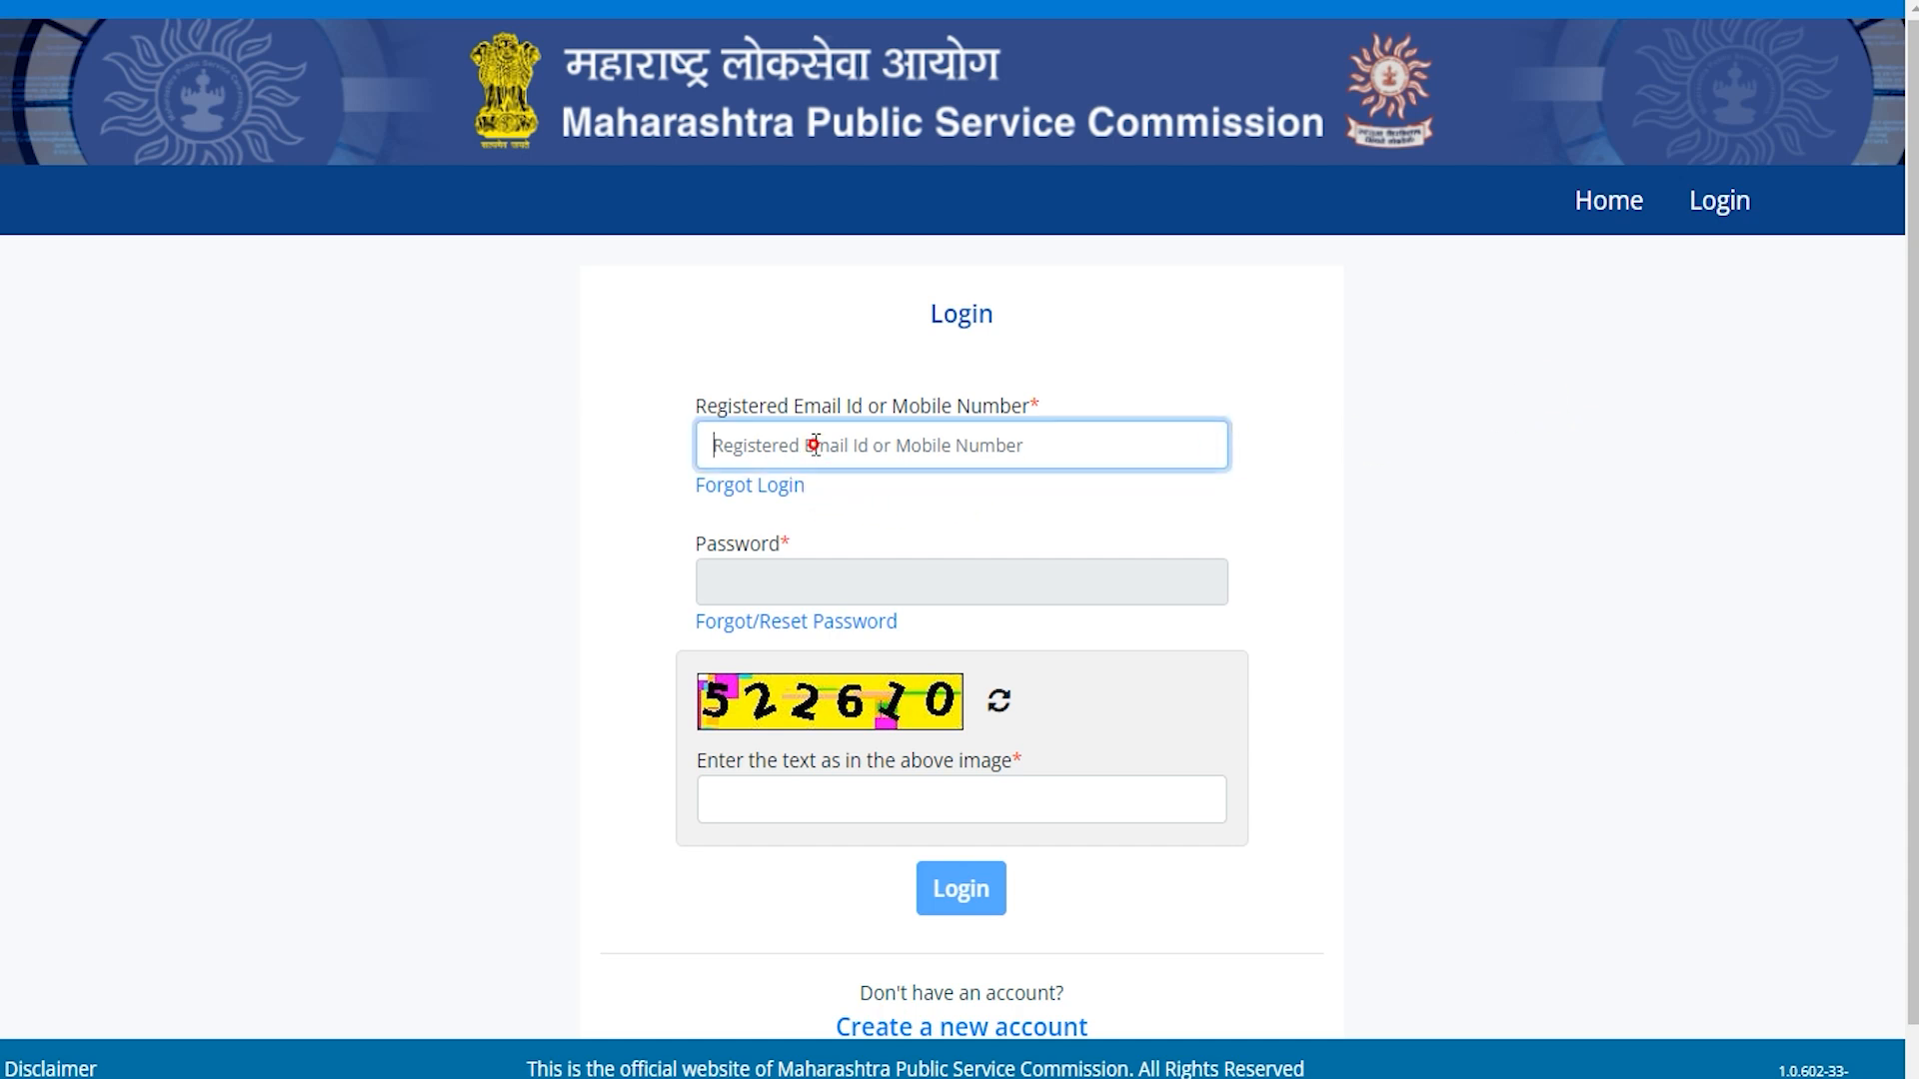
{"action": "left_click", "coordinate": [827, 589]}
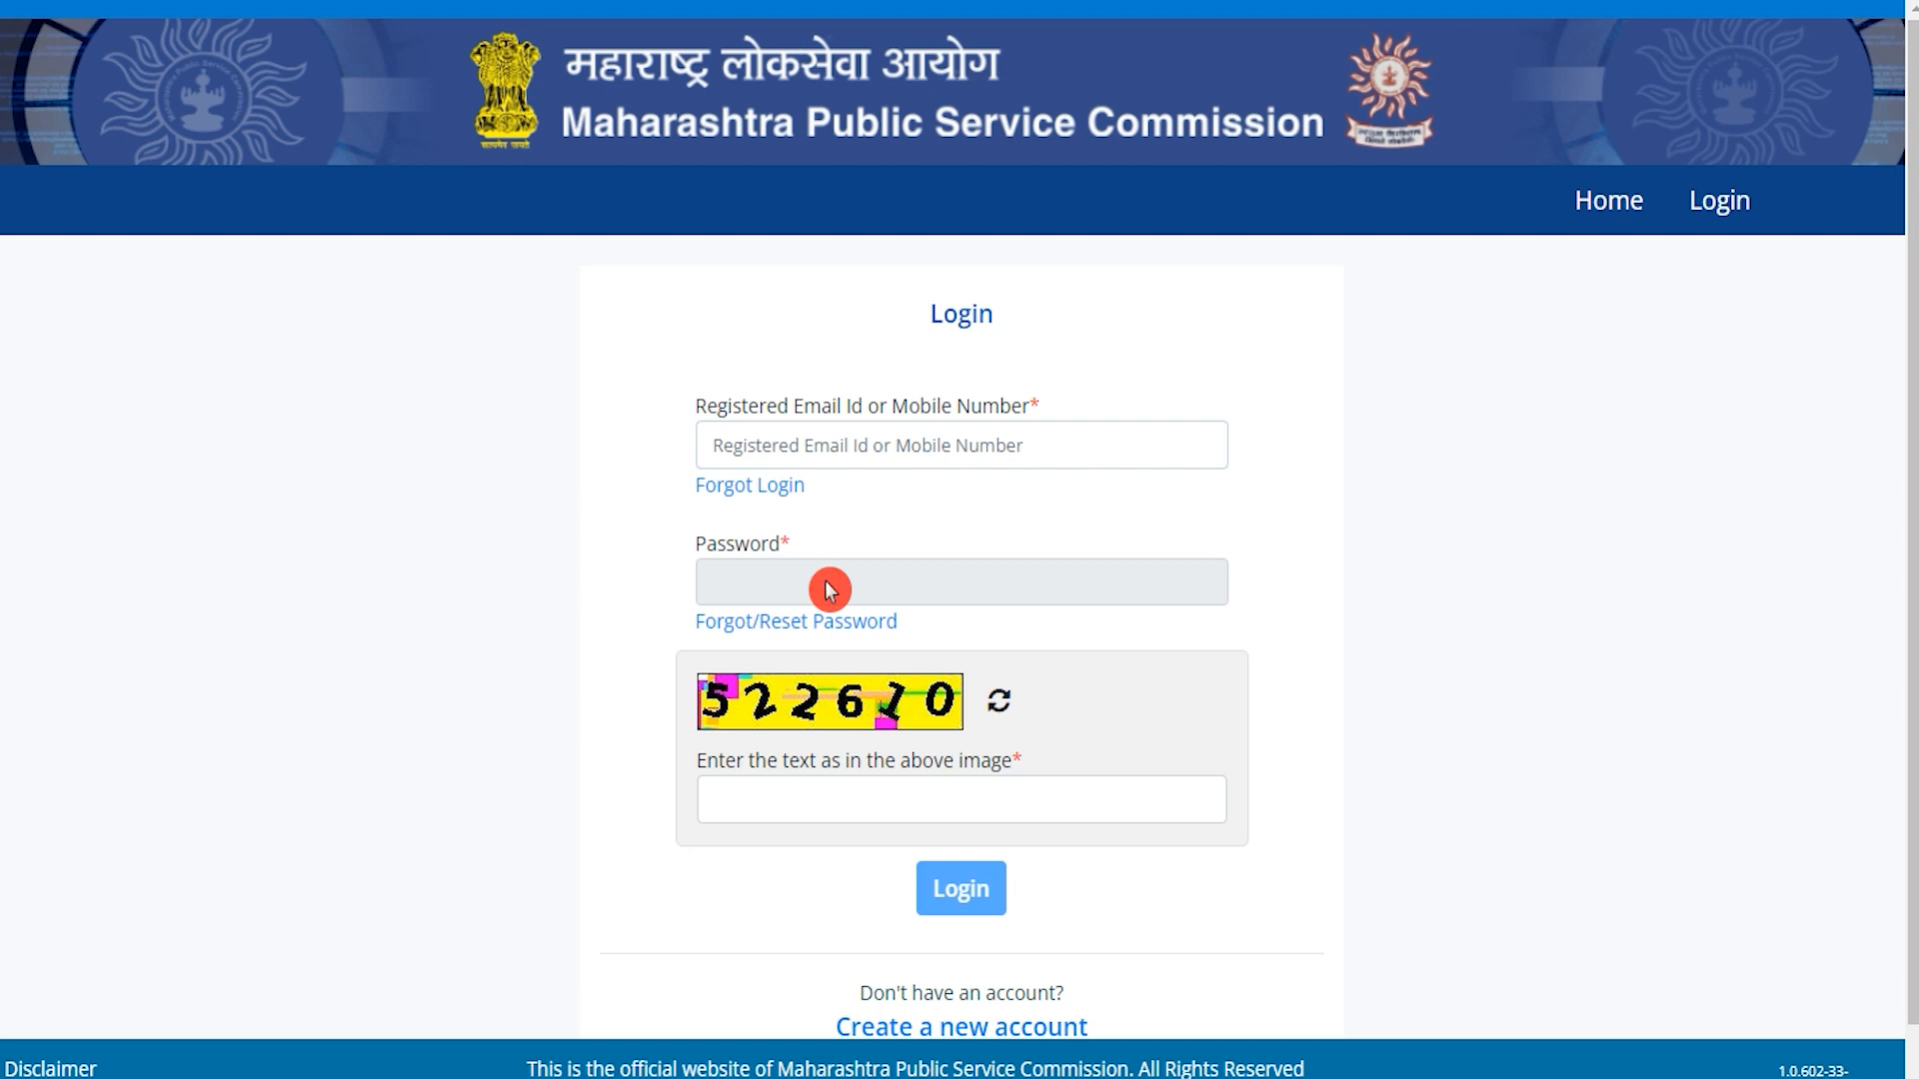
{"action": "left_click", "coordinate": [841, 803]}
{"action": "left_click", "coordinate": [925, 901]}
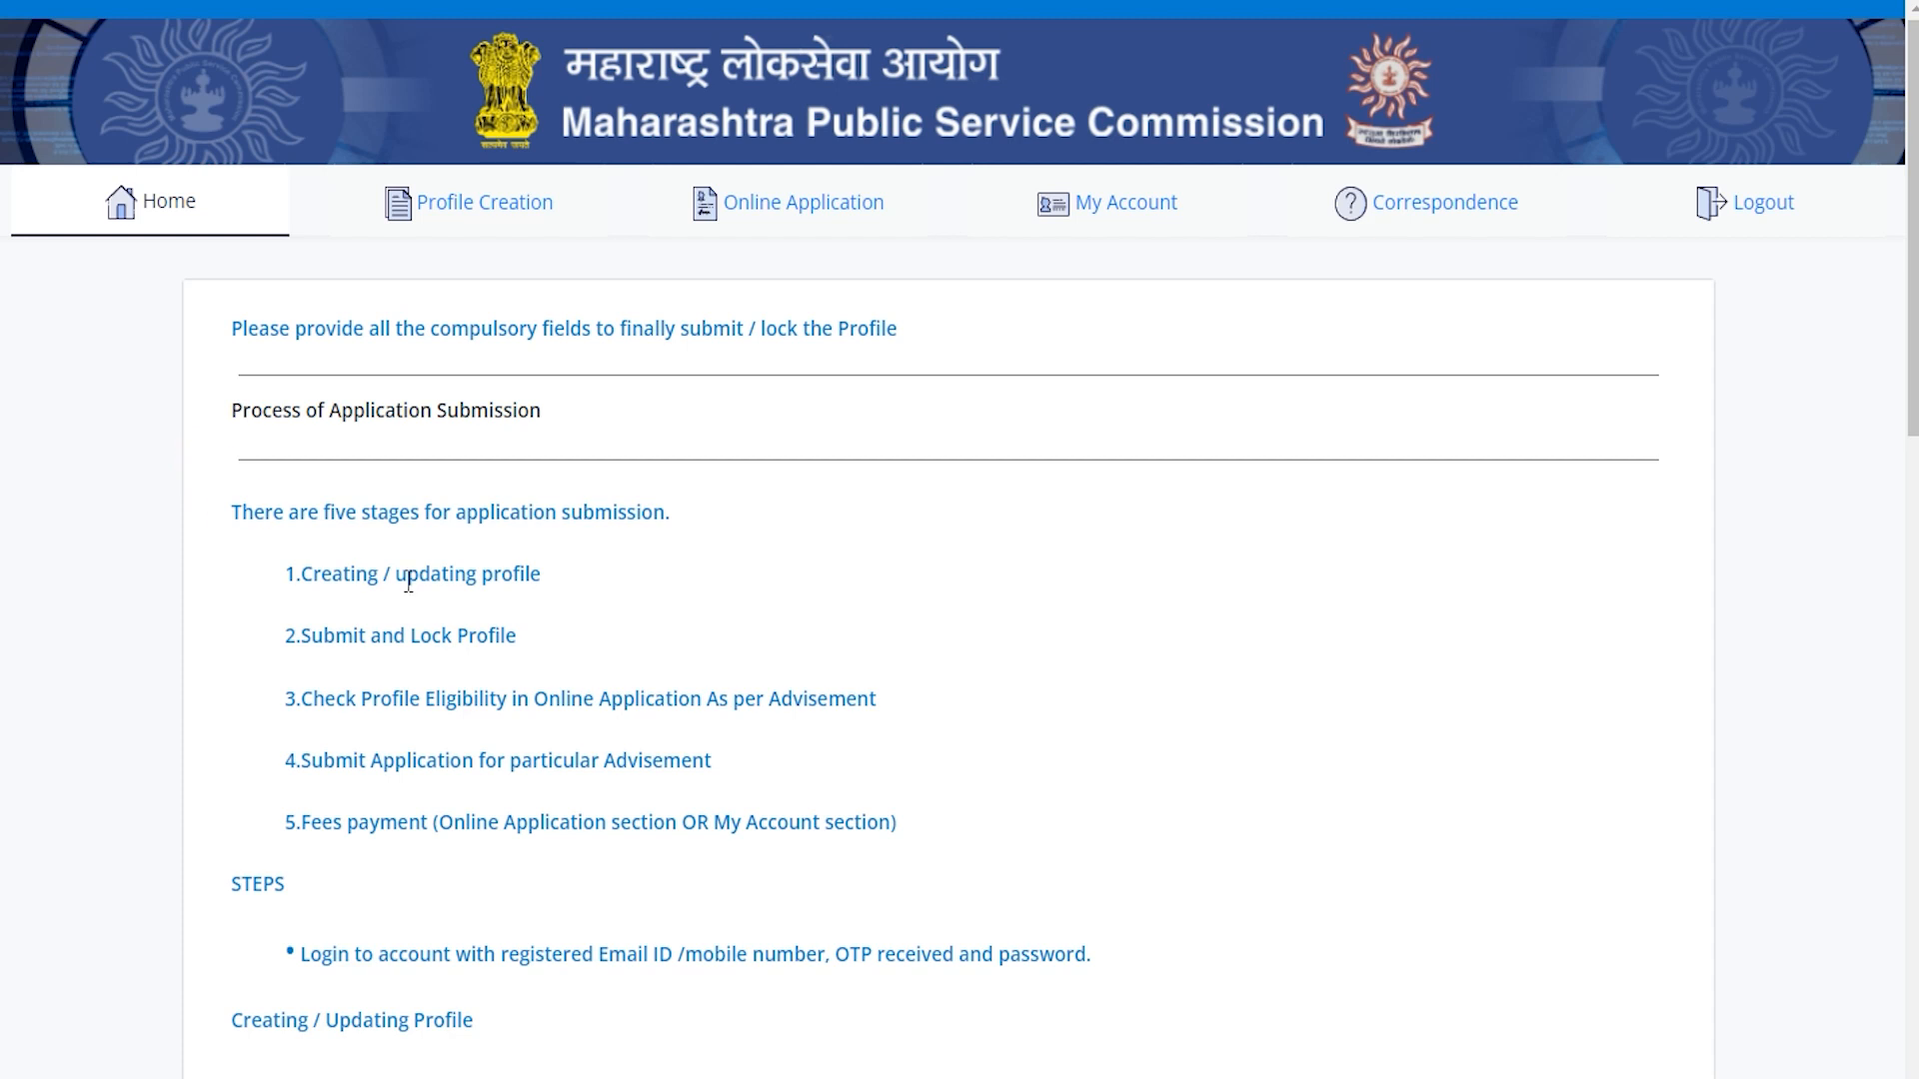
Review the application stages listed on the home page, from profile creation to advertisement submission.
{"action": "left_click_drag", "start_coordinate": [332, 576], "coordinate": [420, 577]}
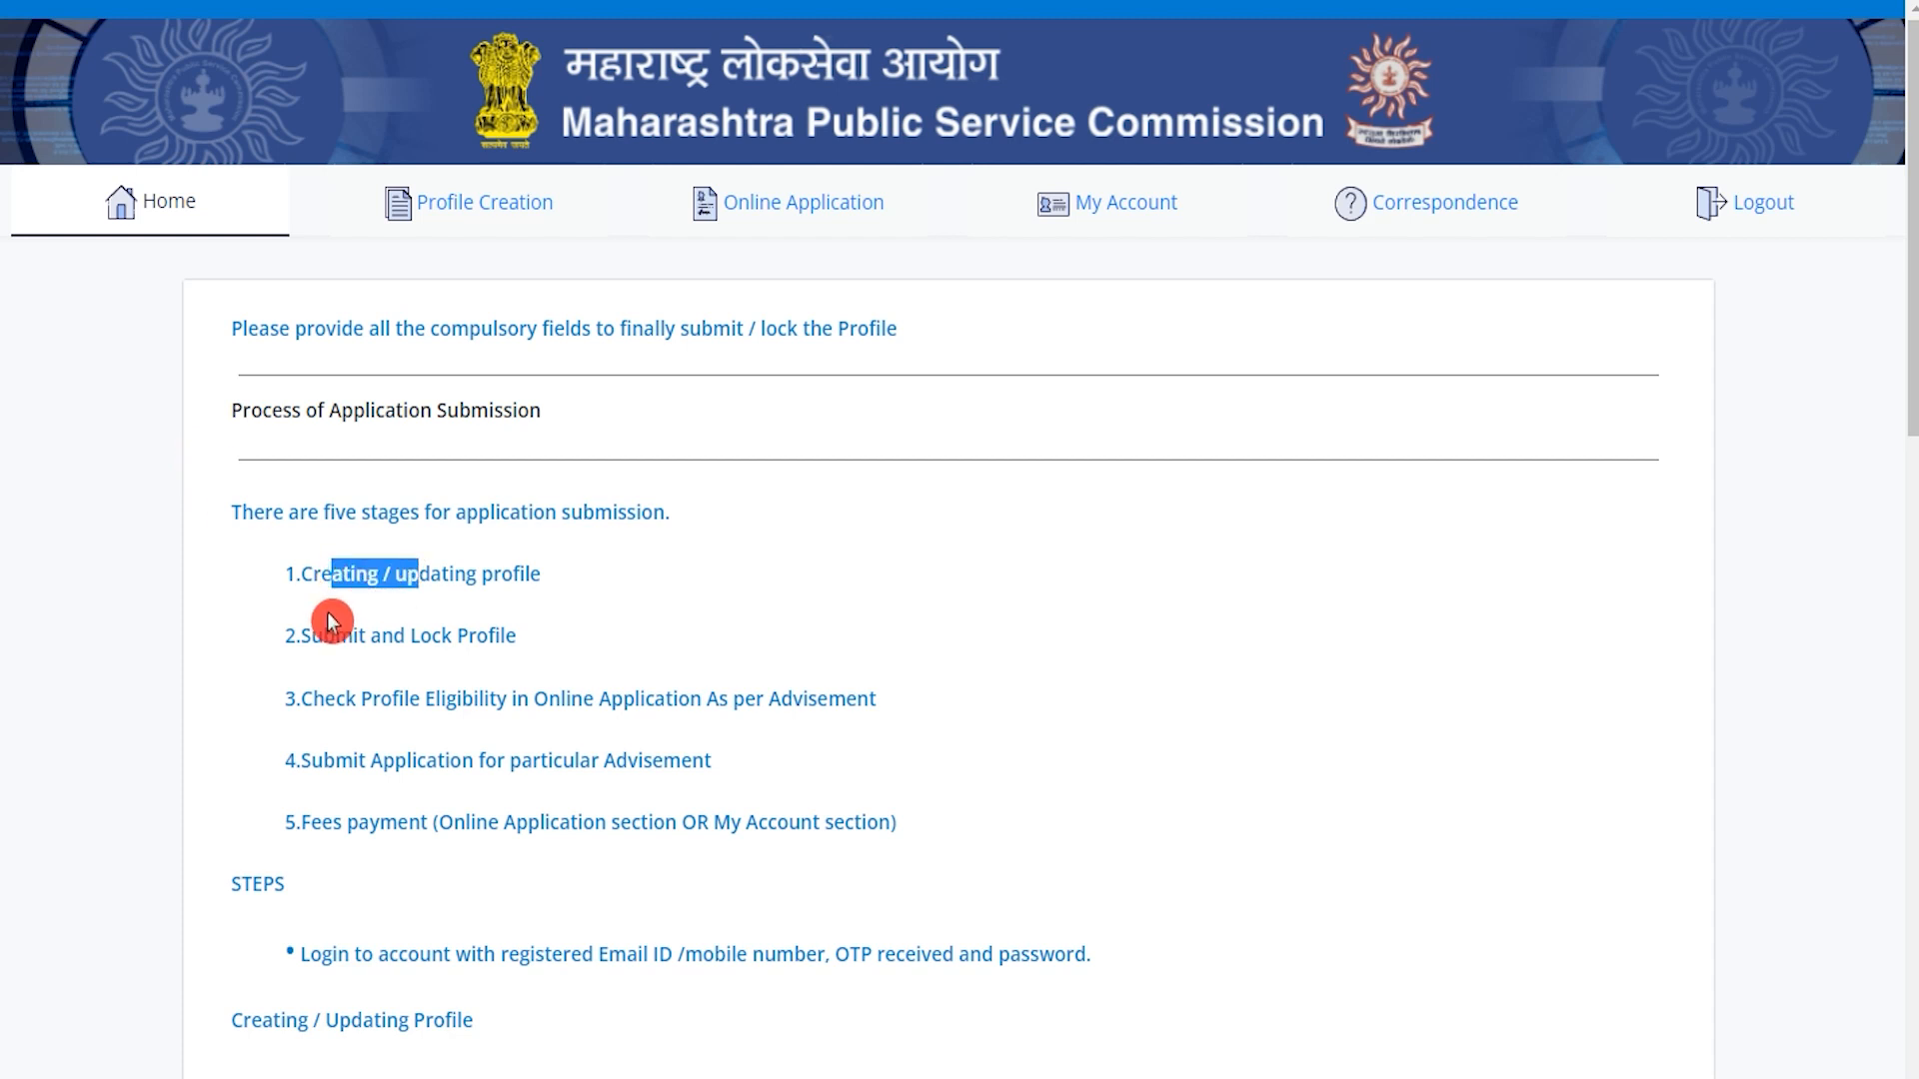
{"action": "left_click_drag", "start_coordinate": [334, 635], "coordinate": [461, 632]}
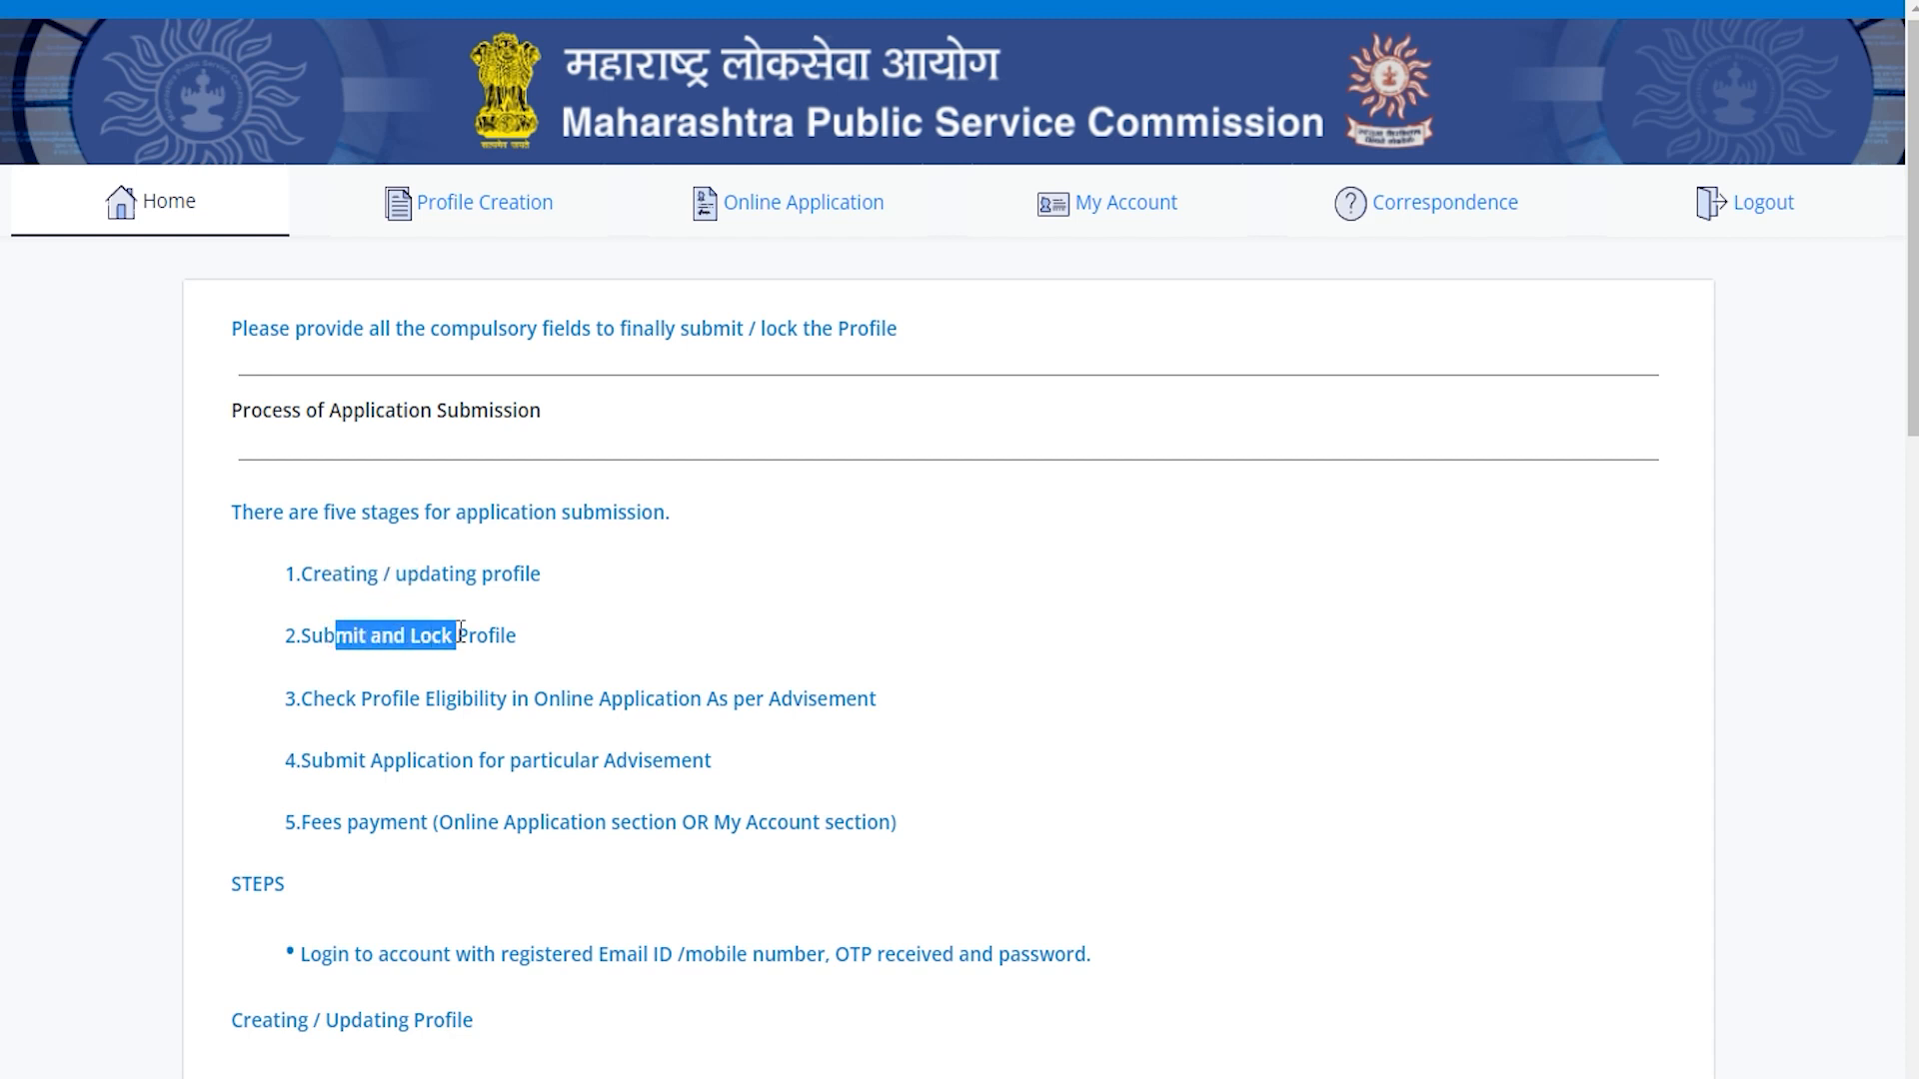
{"action": "left_click_drag", "start_coordinate": [446, 699], "coordinate": [711, 705]}
{"action": "left_click_drag", "start_coordinate": [444, 744], "coordinate": [551, 763]}
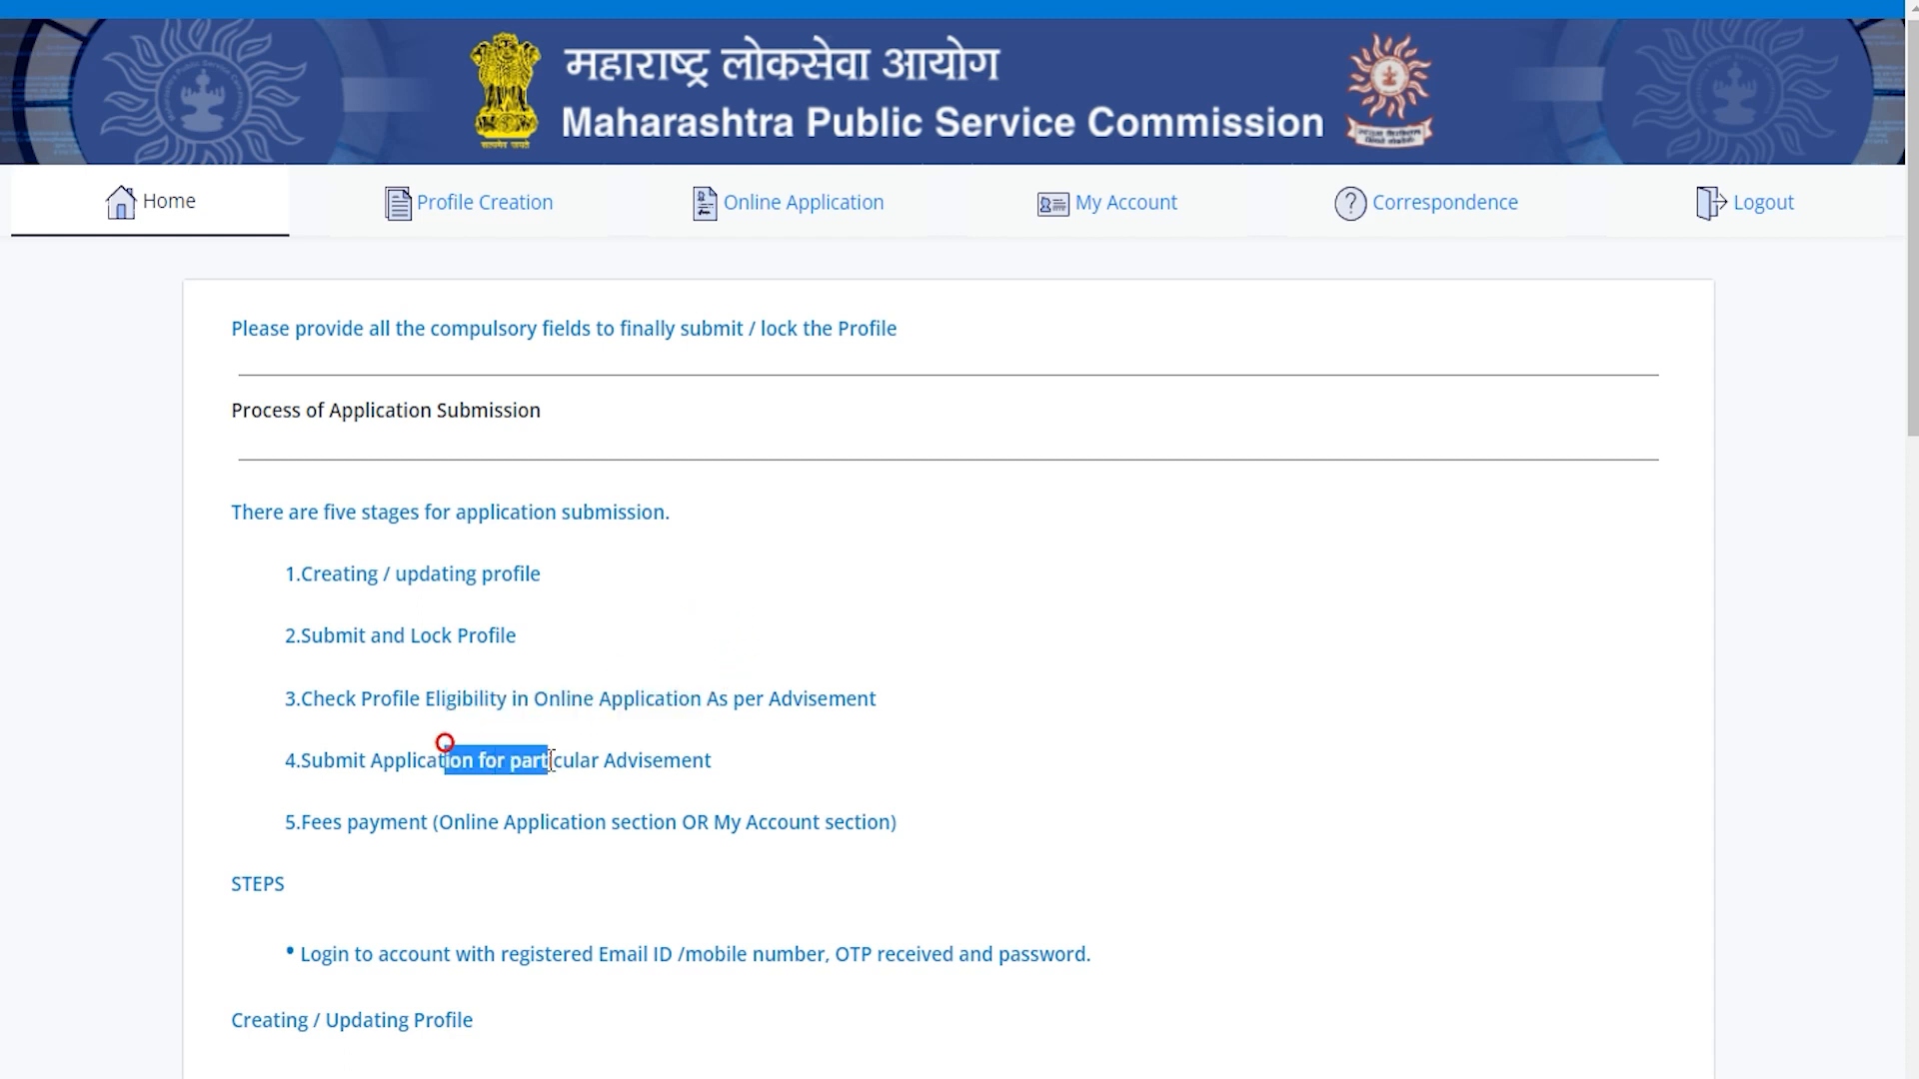
{"action": "left_click", "coordinate": [508, 222]}
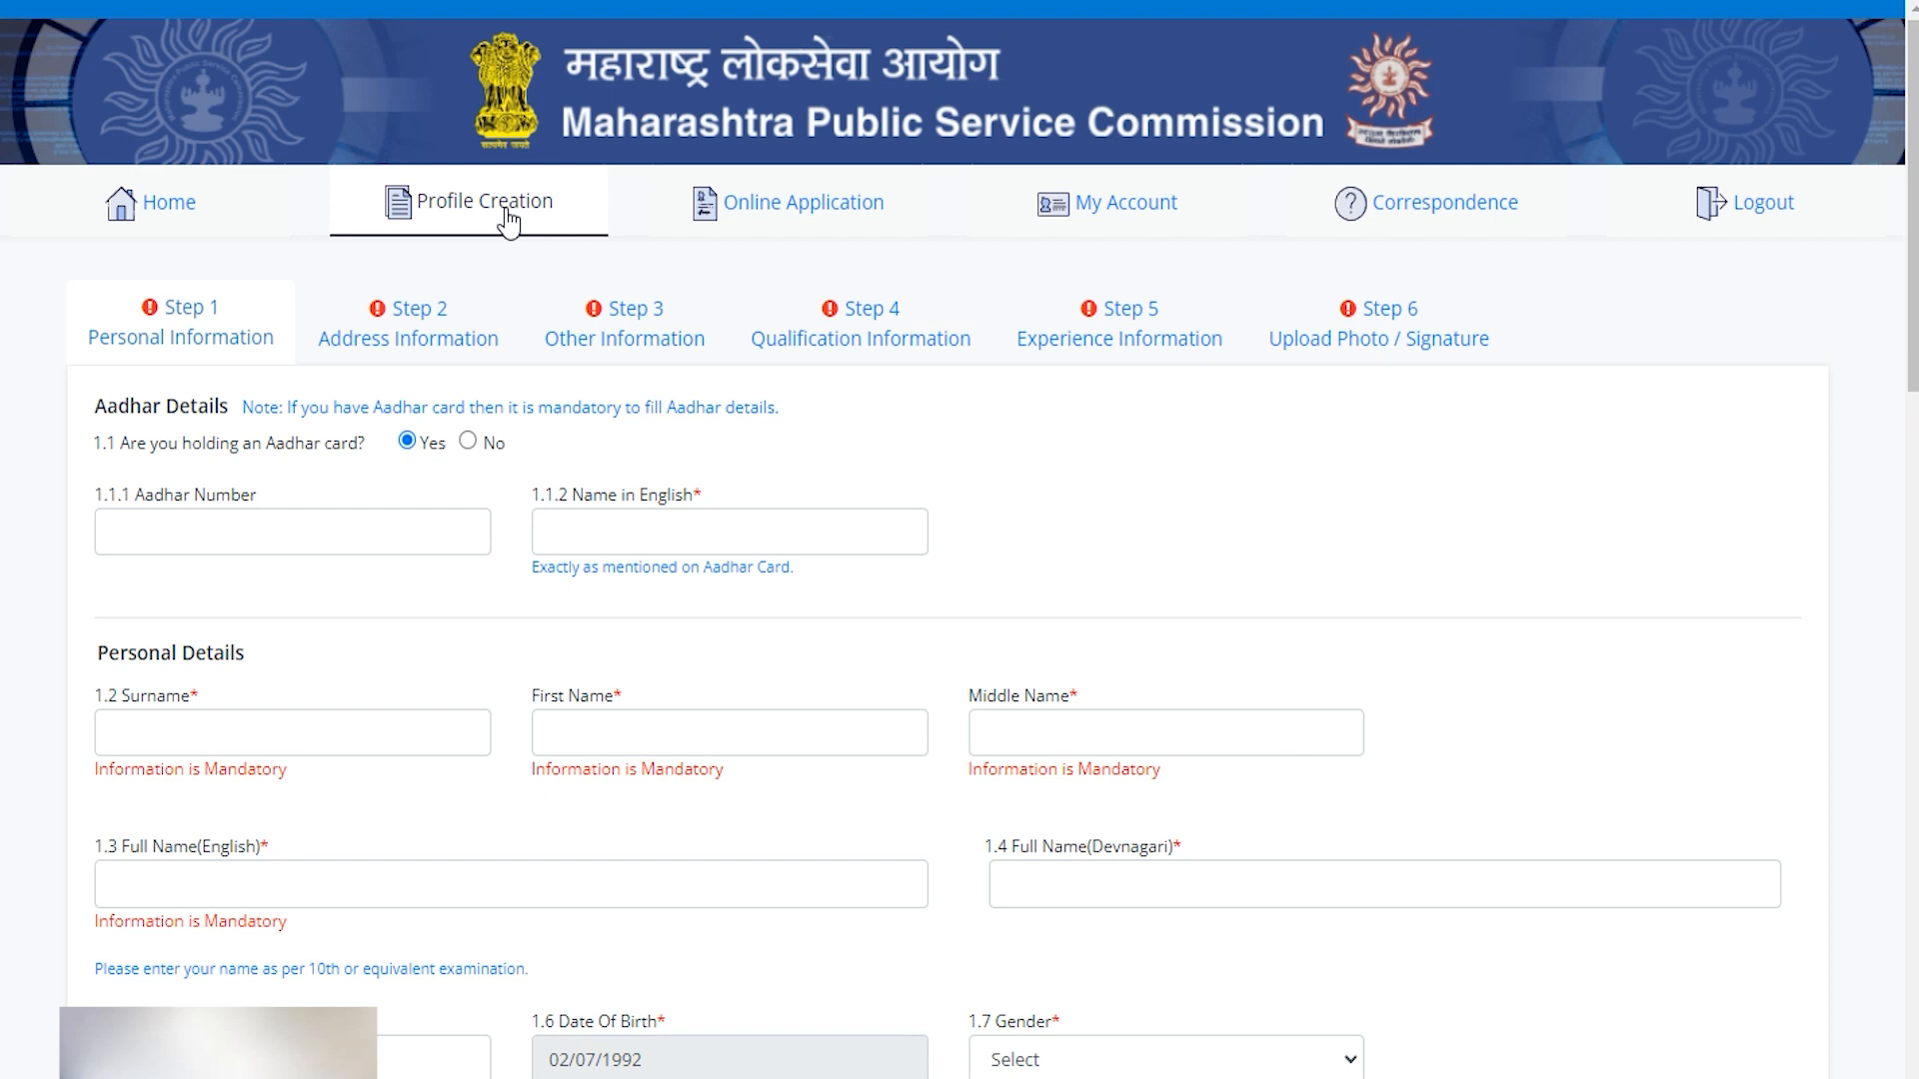
Try the Aadhar number and name fields, then answer No to holding an Aadhar card.
{"action": "left_click_drag", "start_coordinate": [253, 460], "coordinate": [338, 449]}
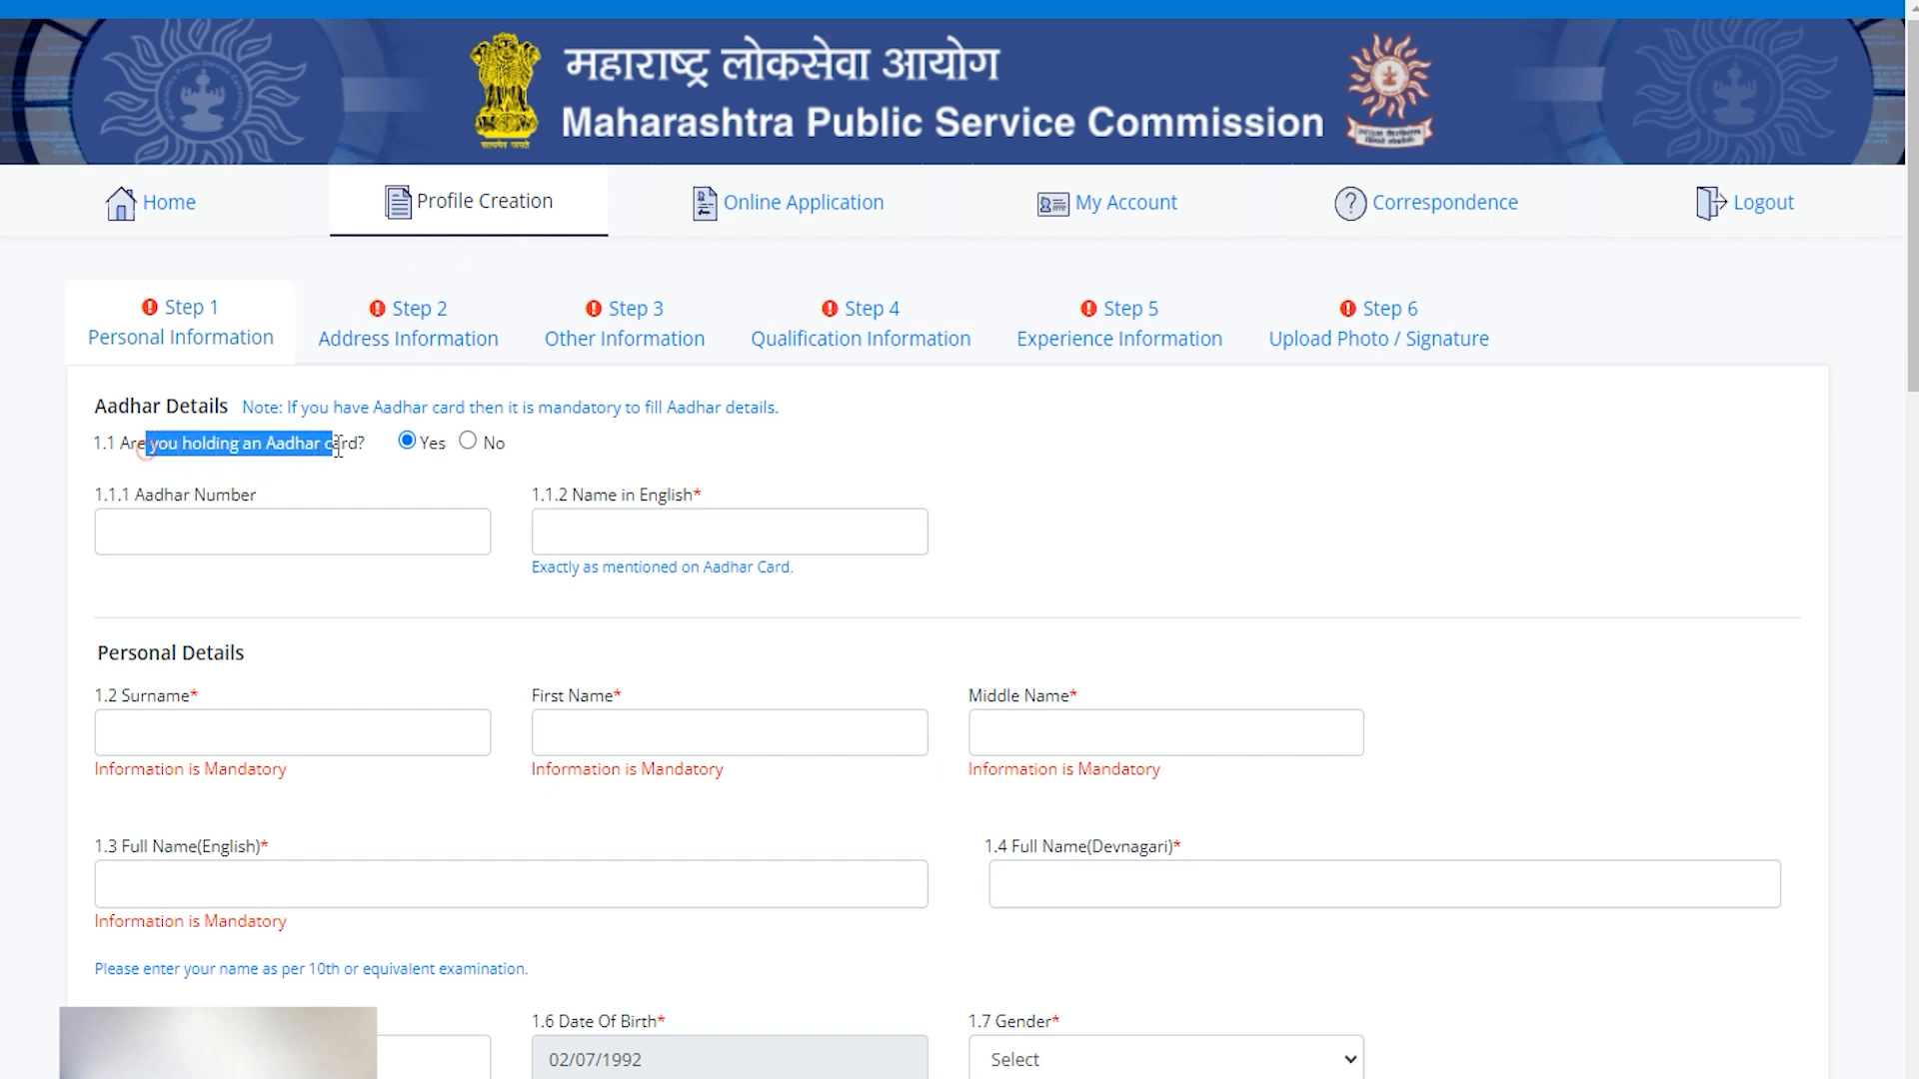
{"action": "left_click", "coordinate": [387, 527]}
{"action": "type", "text": "1234"}
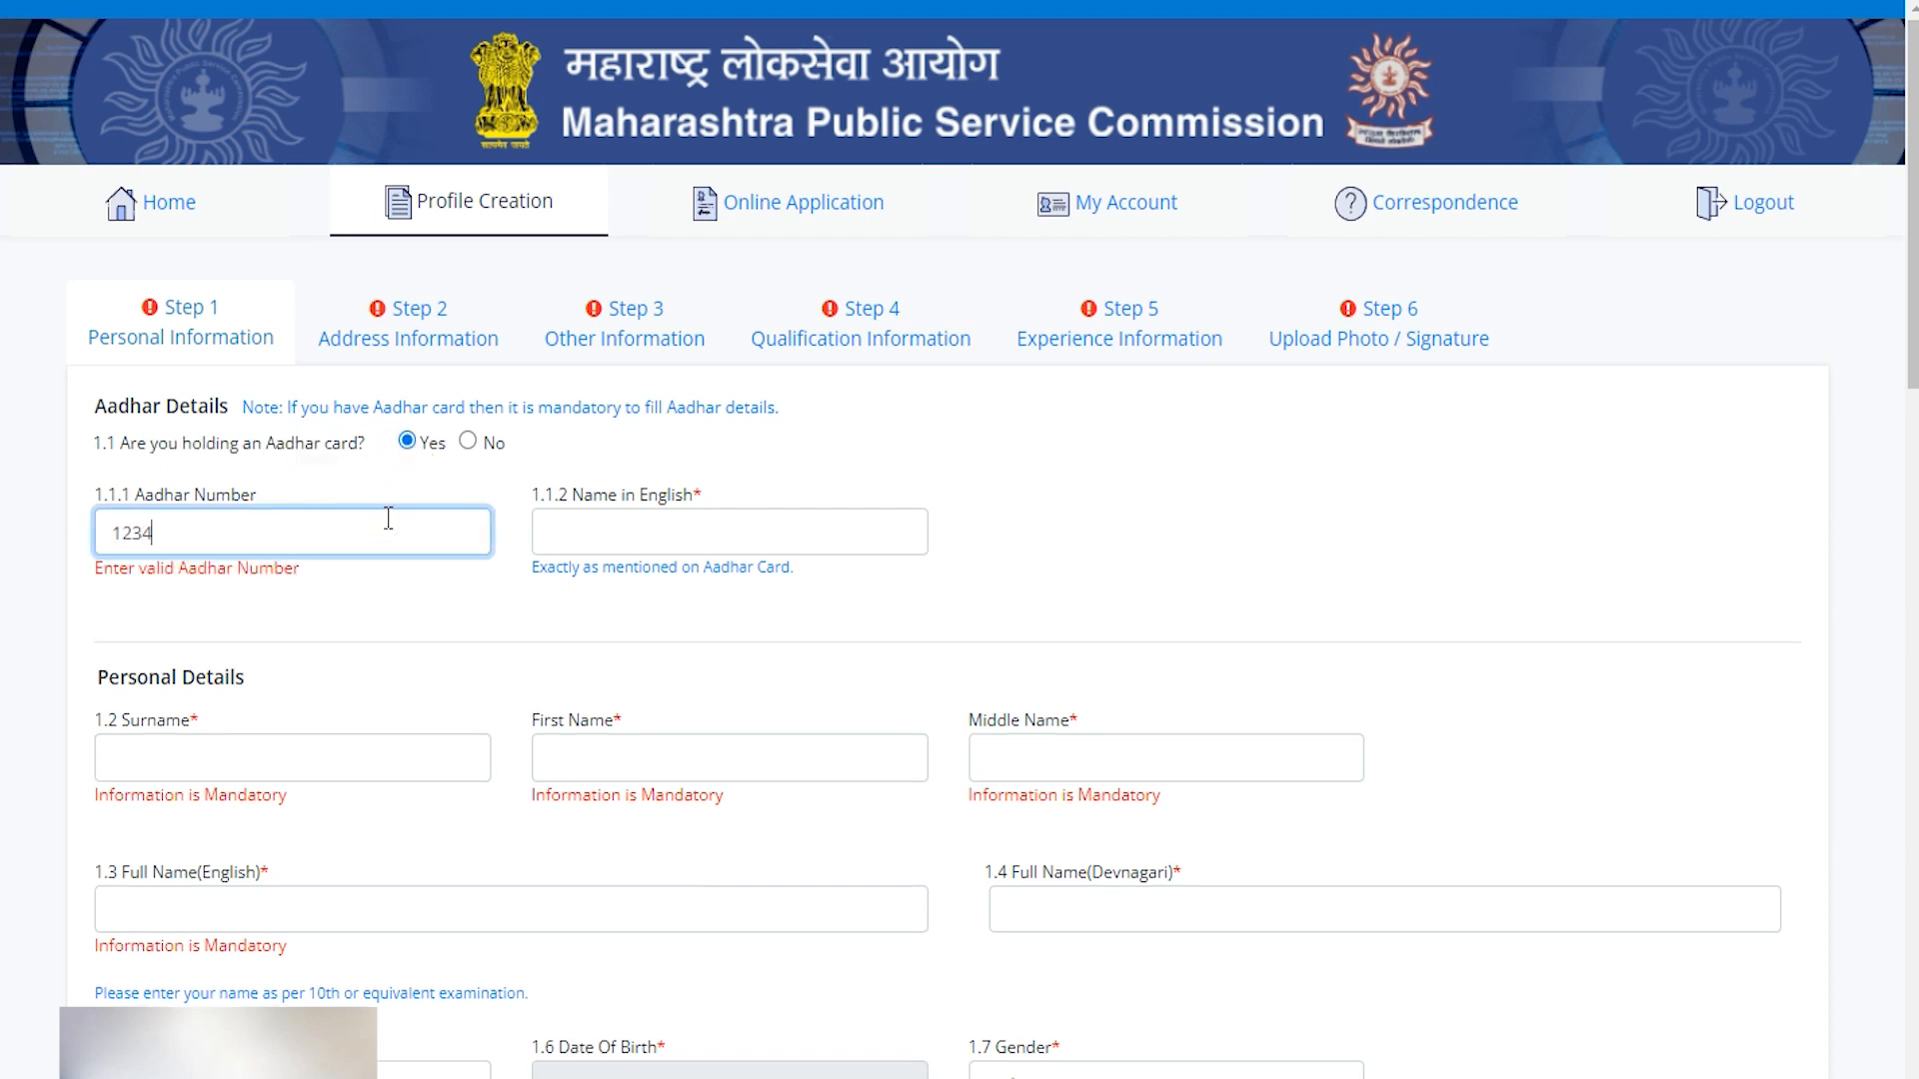
{"action": "type", "text": "567891"}
{"action": "left_click", "coordinate": [612, 532]}
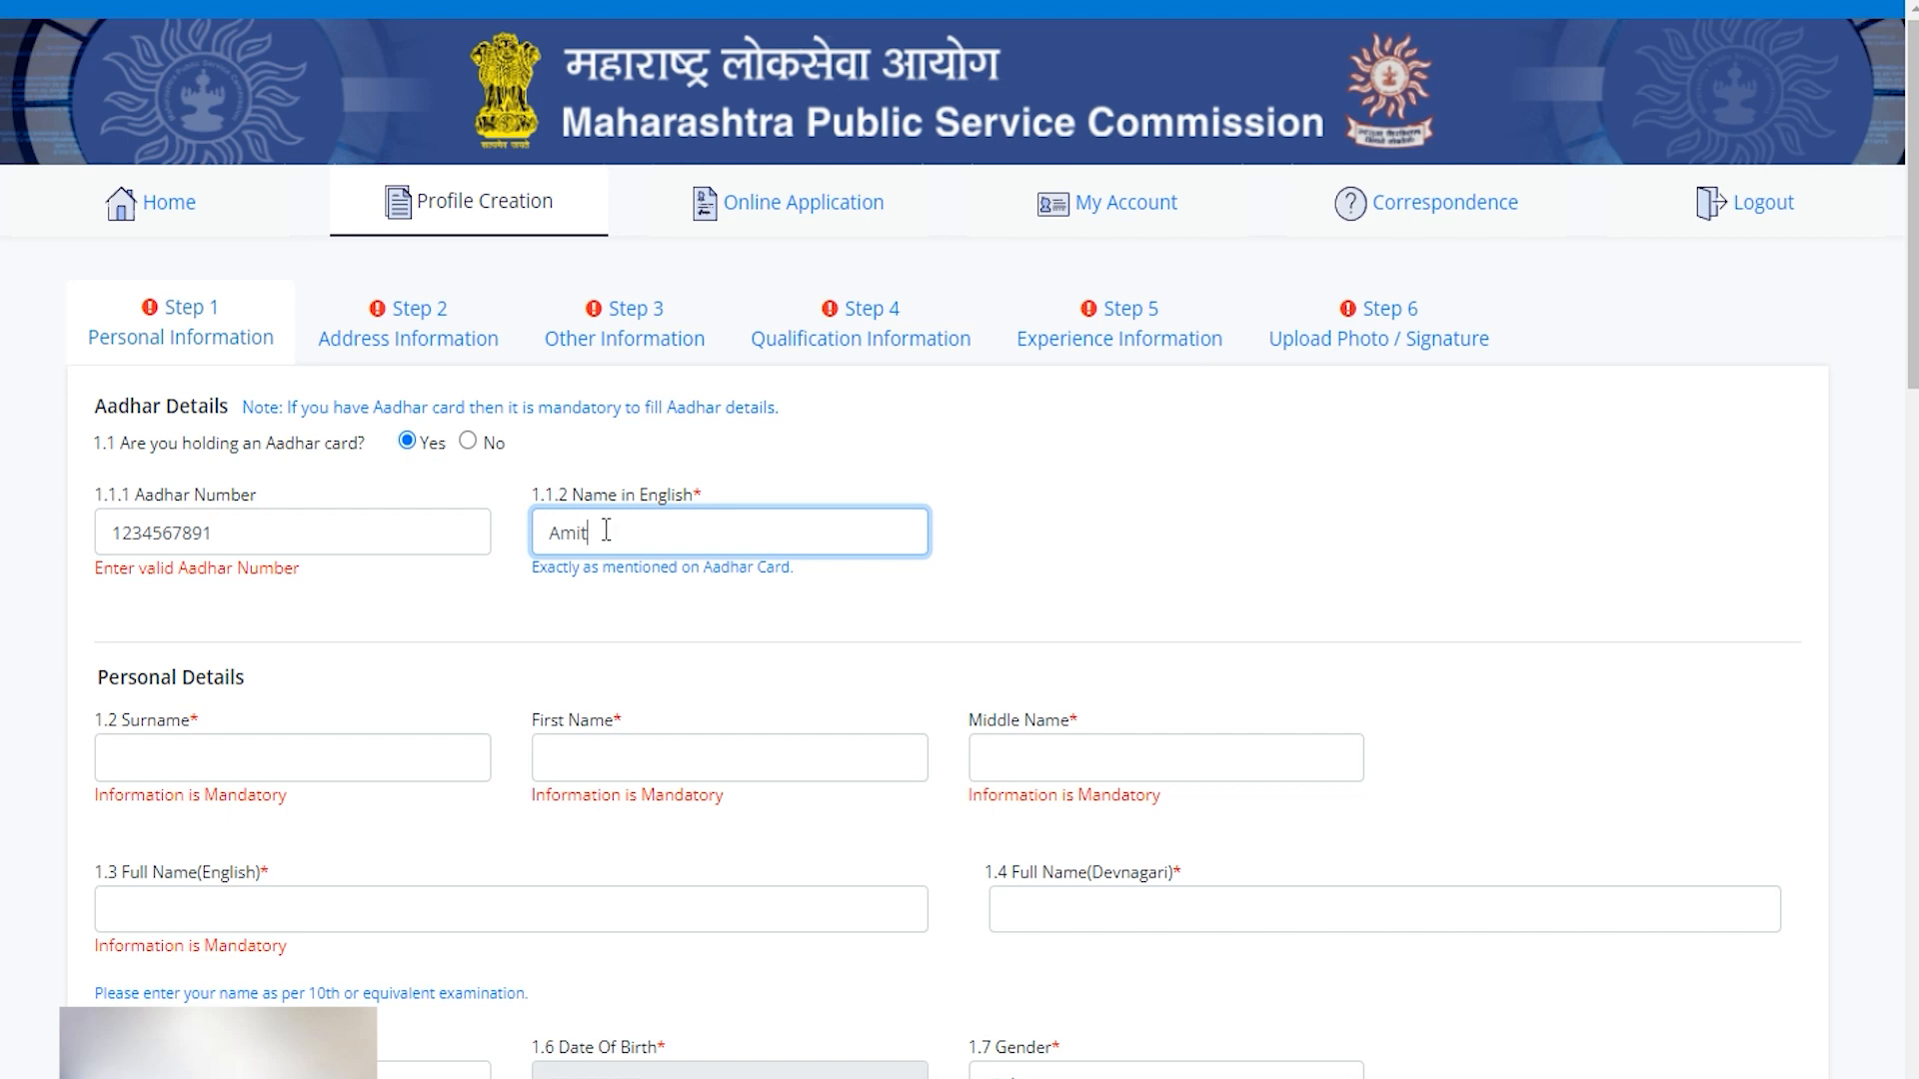
{"action": "left_click", "coordinate": [471, 449]}
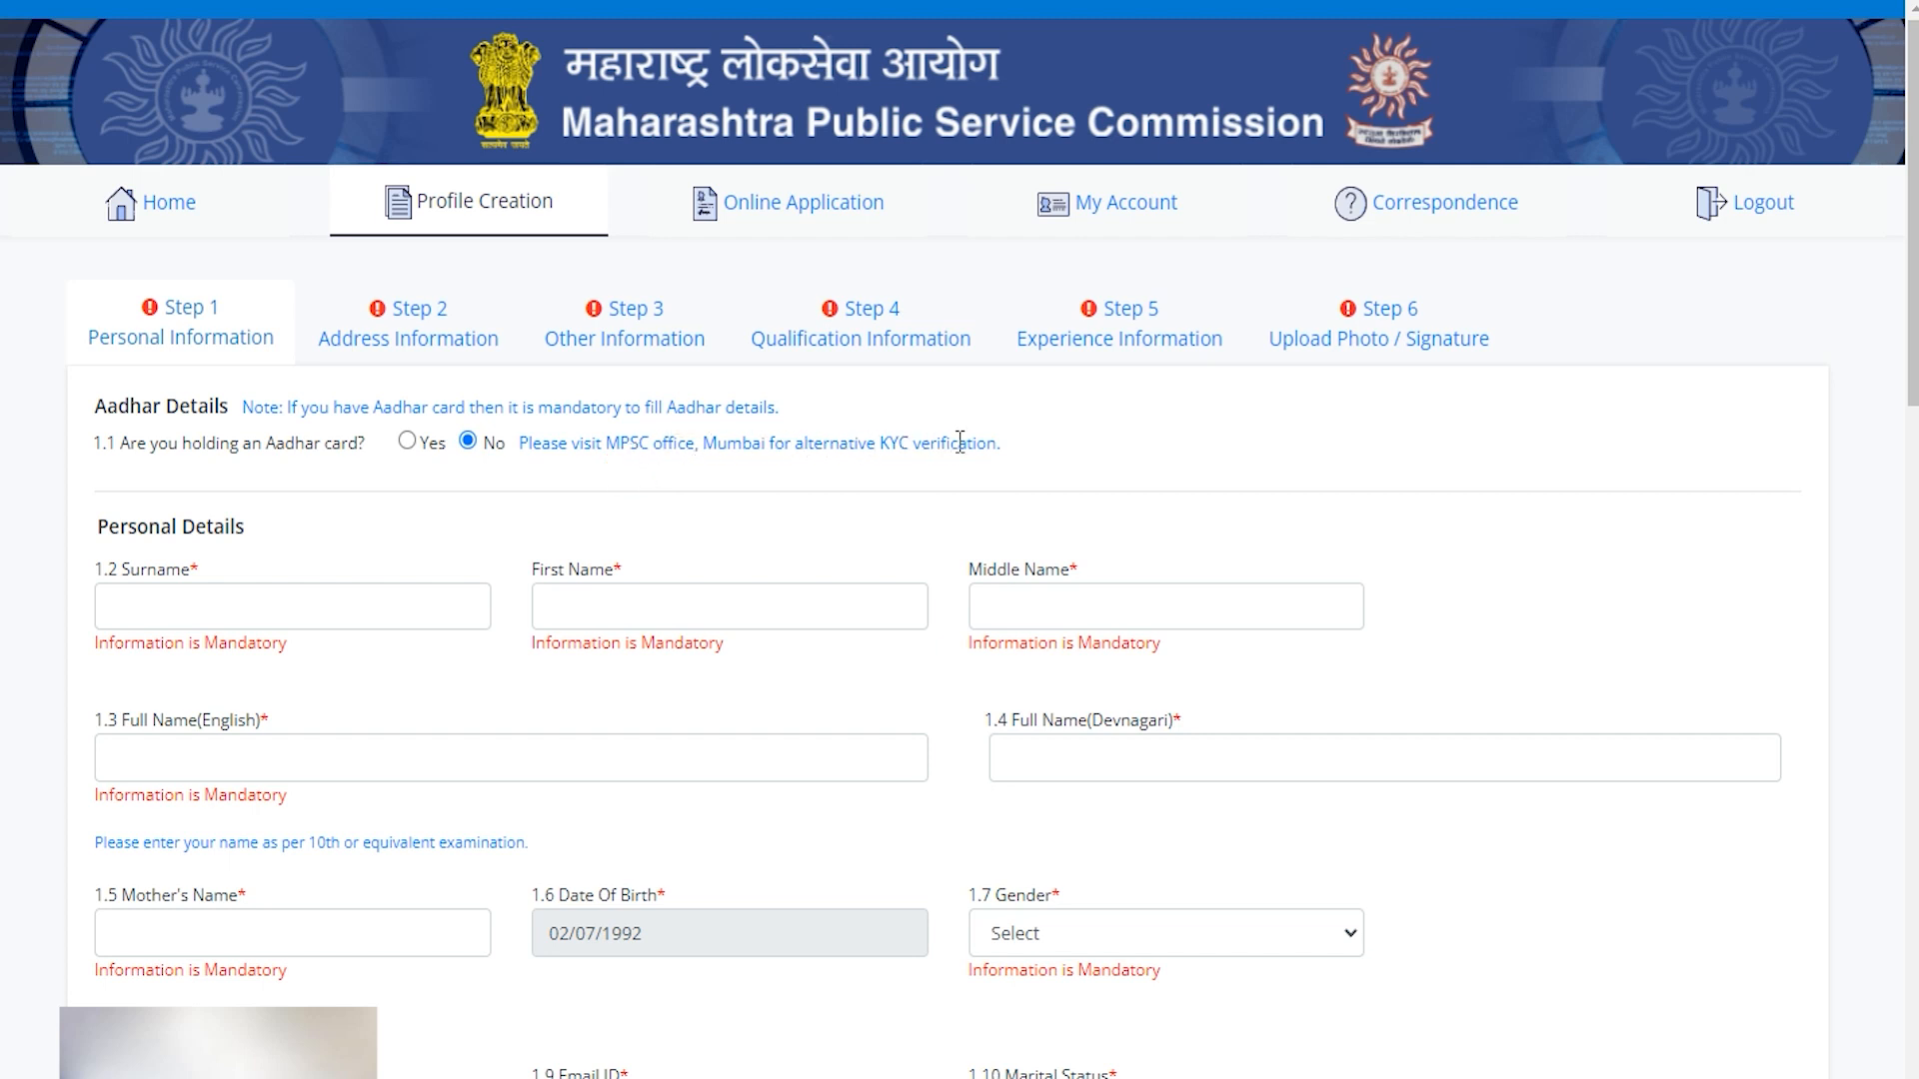
Fill in the candidate's surname, first, middle and full English names and the mother's name.
{"action": "left_click", "coordinate": [503, 446]}
{"action": "left_click", "coordinate": [335, 609]}
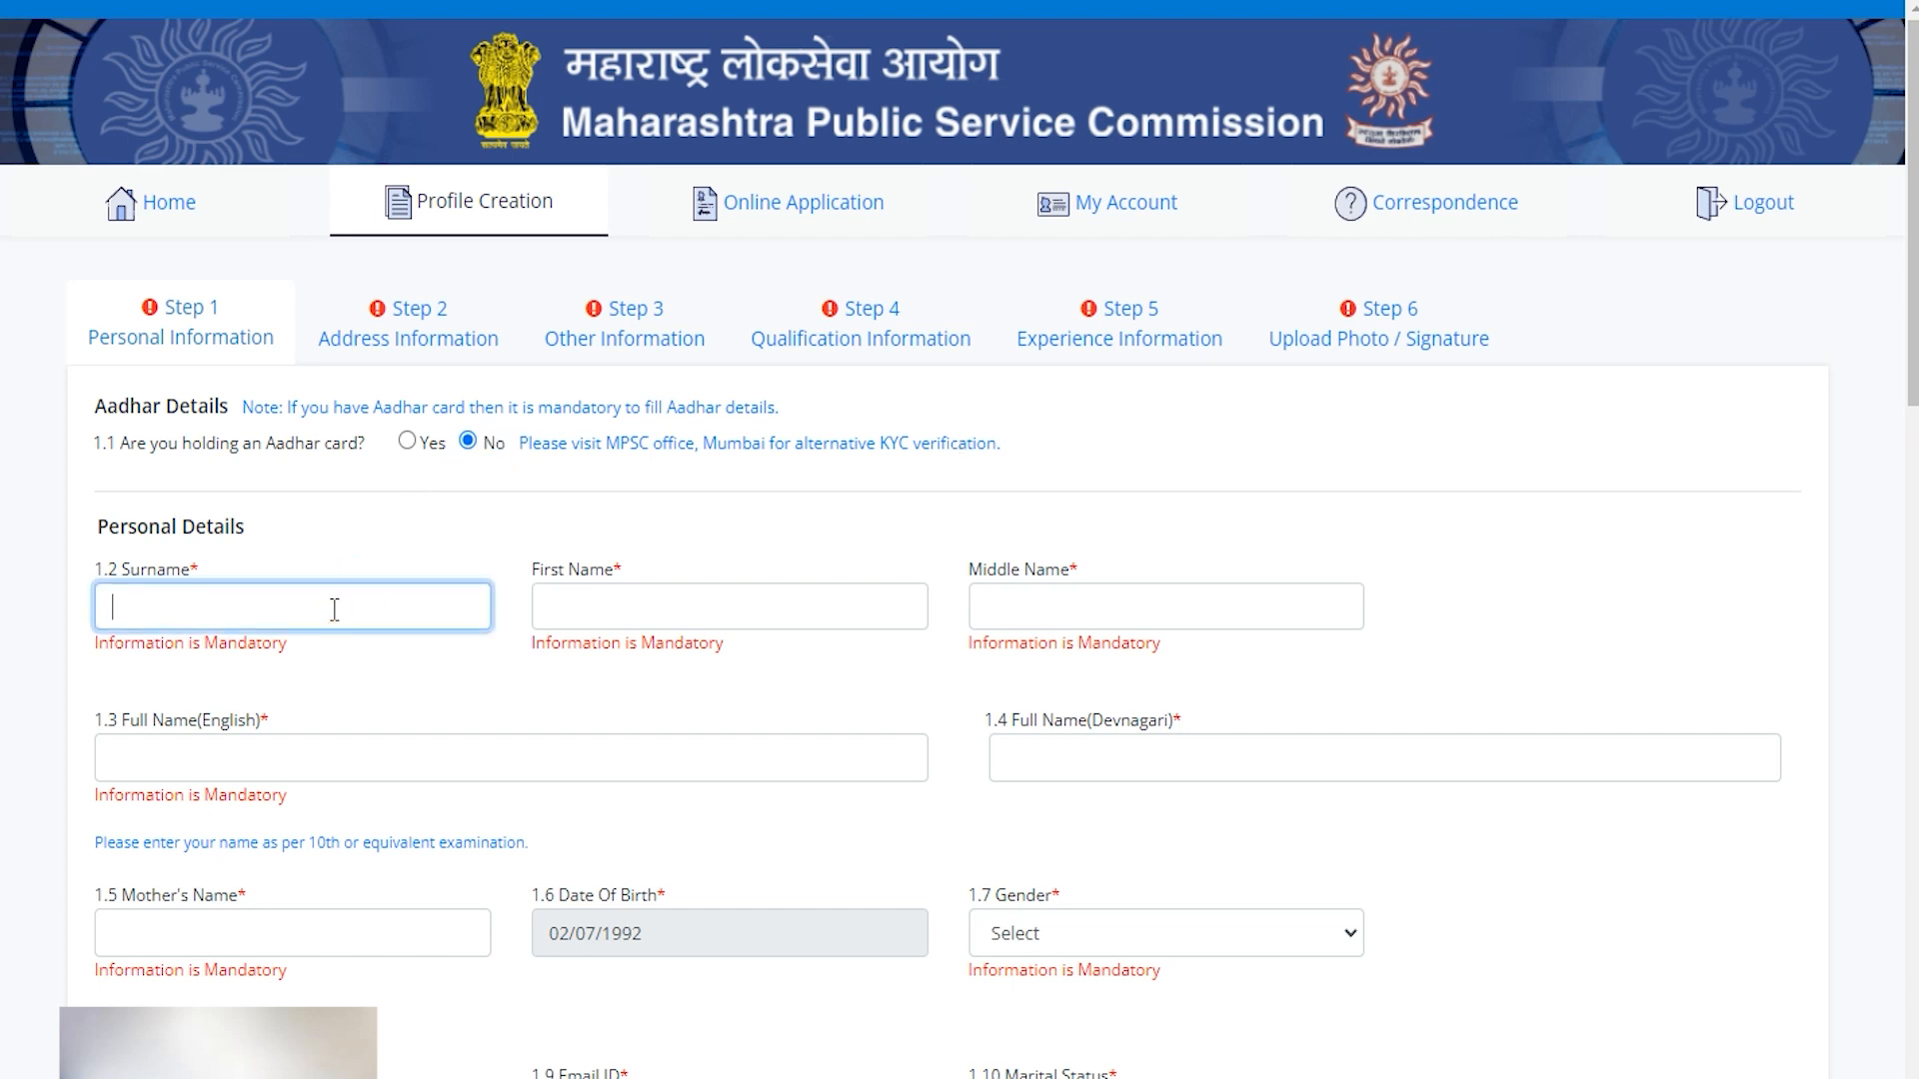
{"action": "key", "text": "Tab"}
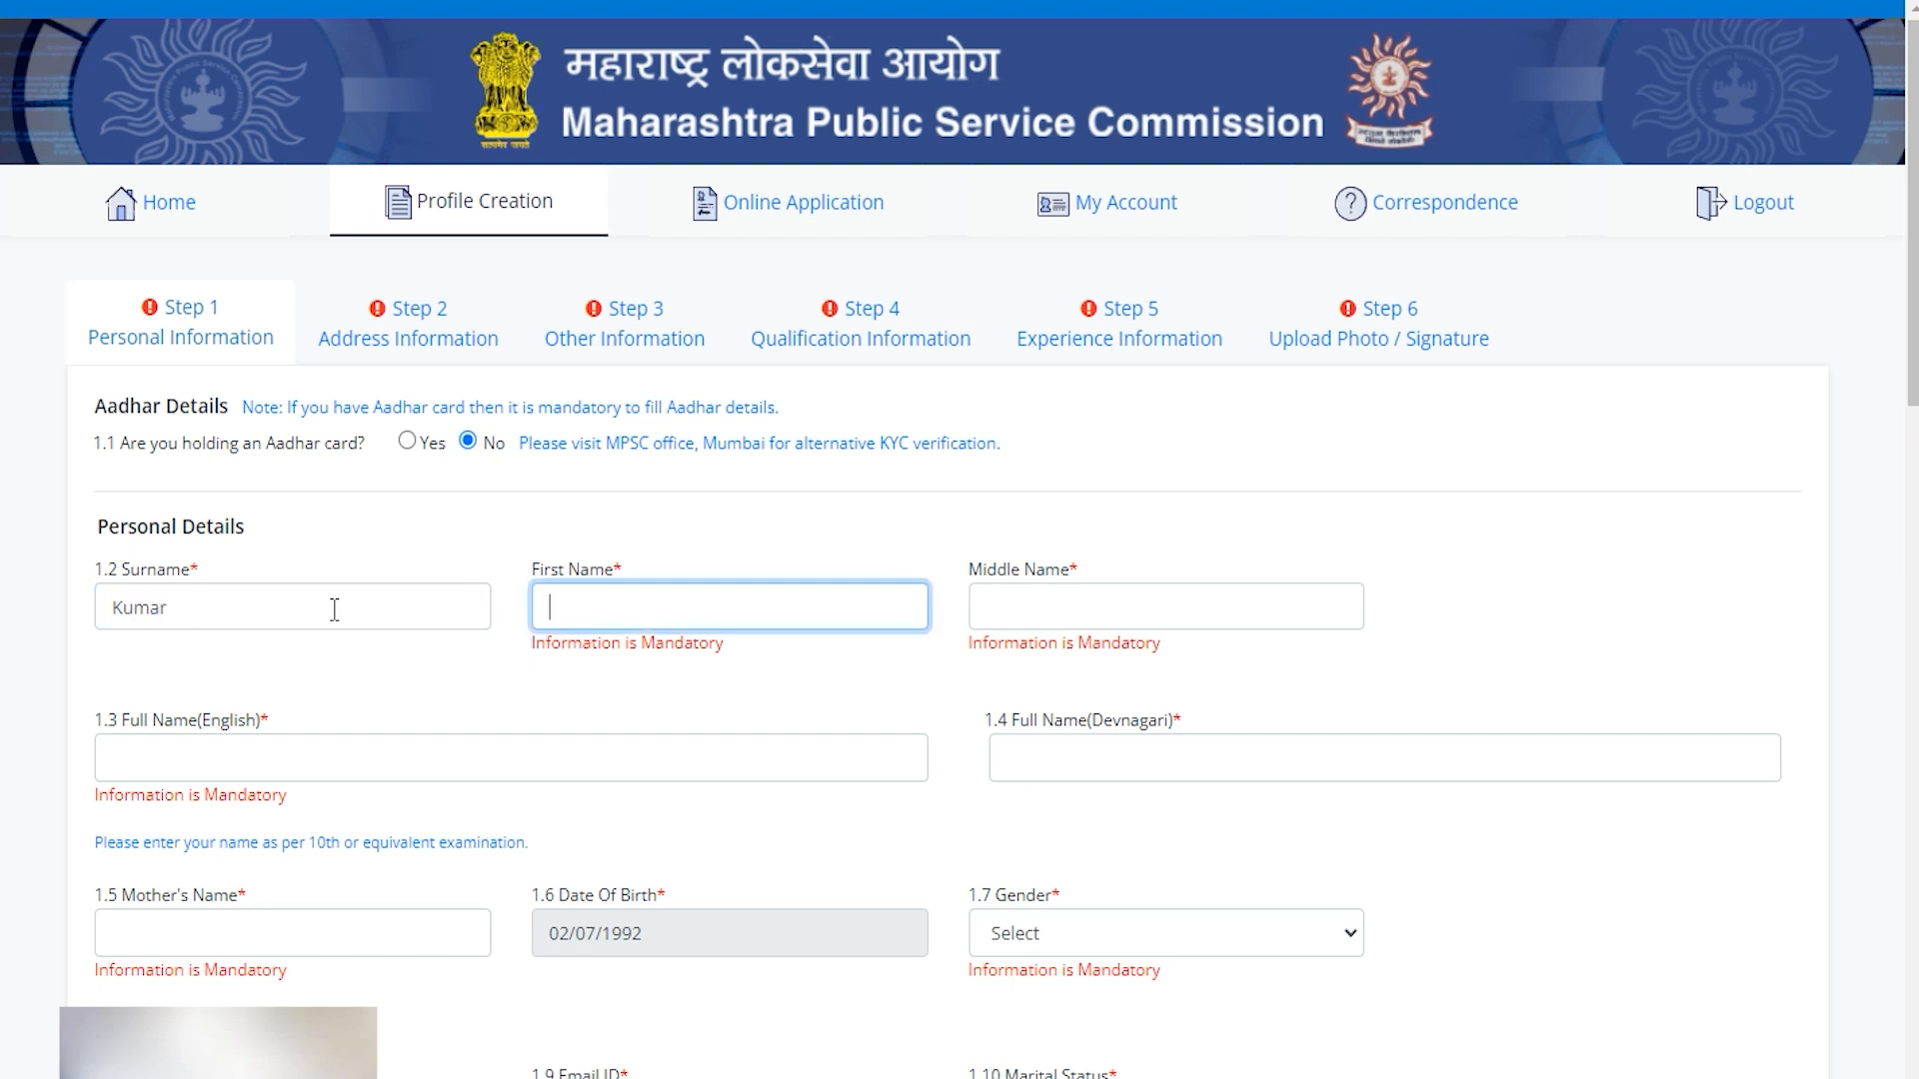
{"action": "key", "text": "Tab"}
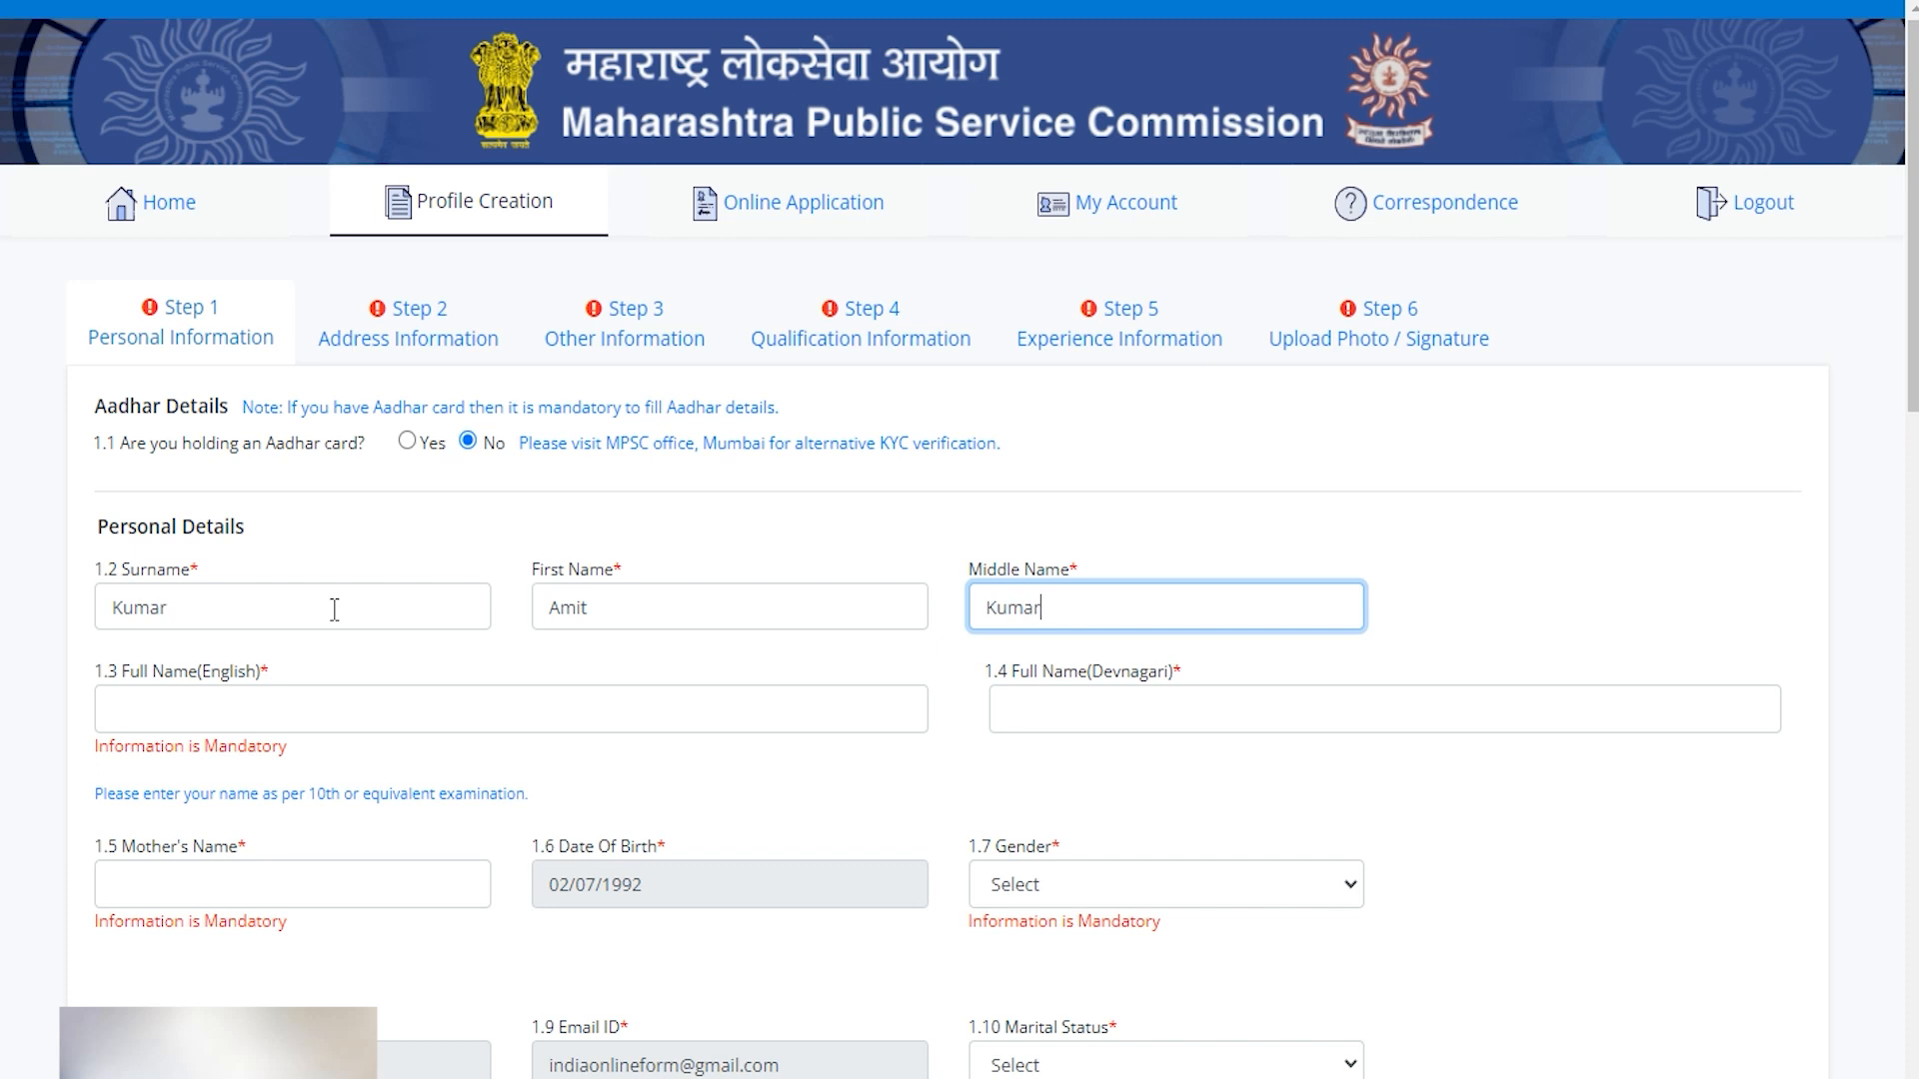
{"action": "left_click", "coordinate": [221, 717]}
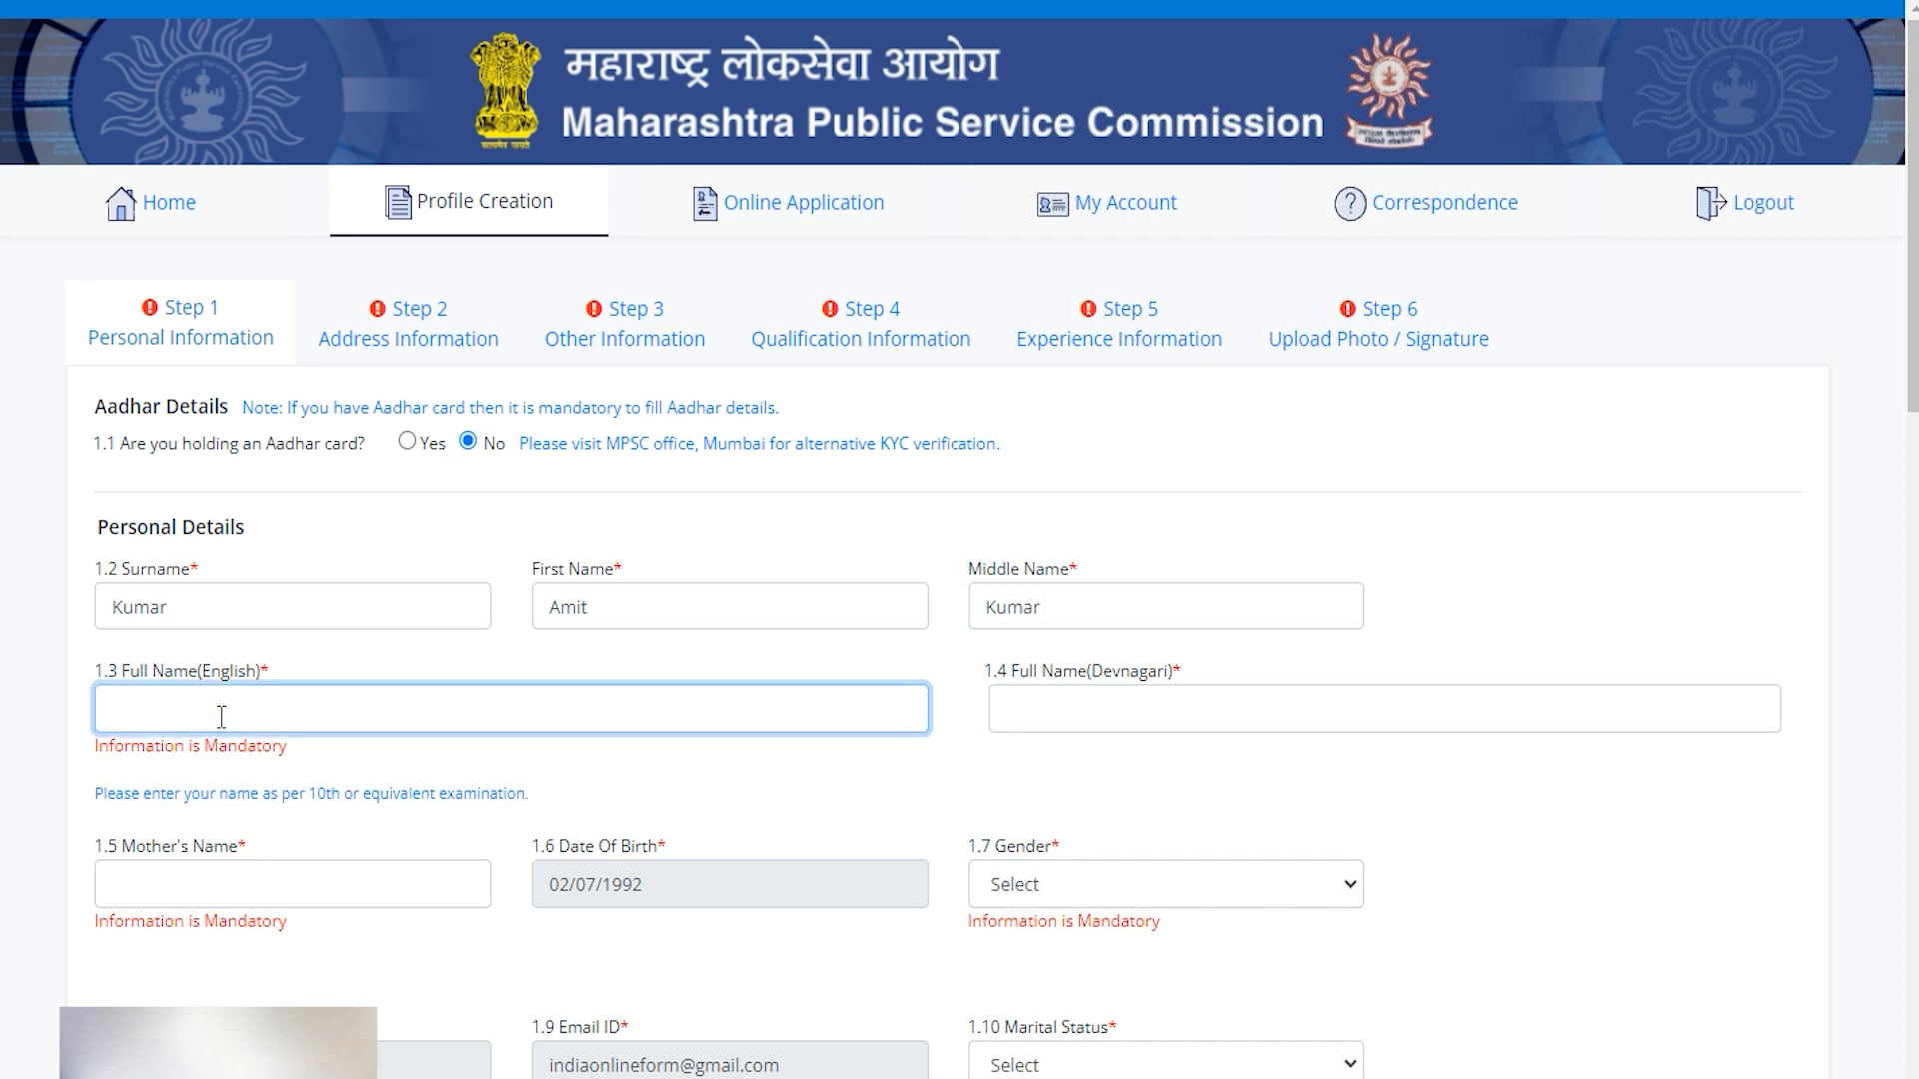
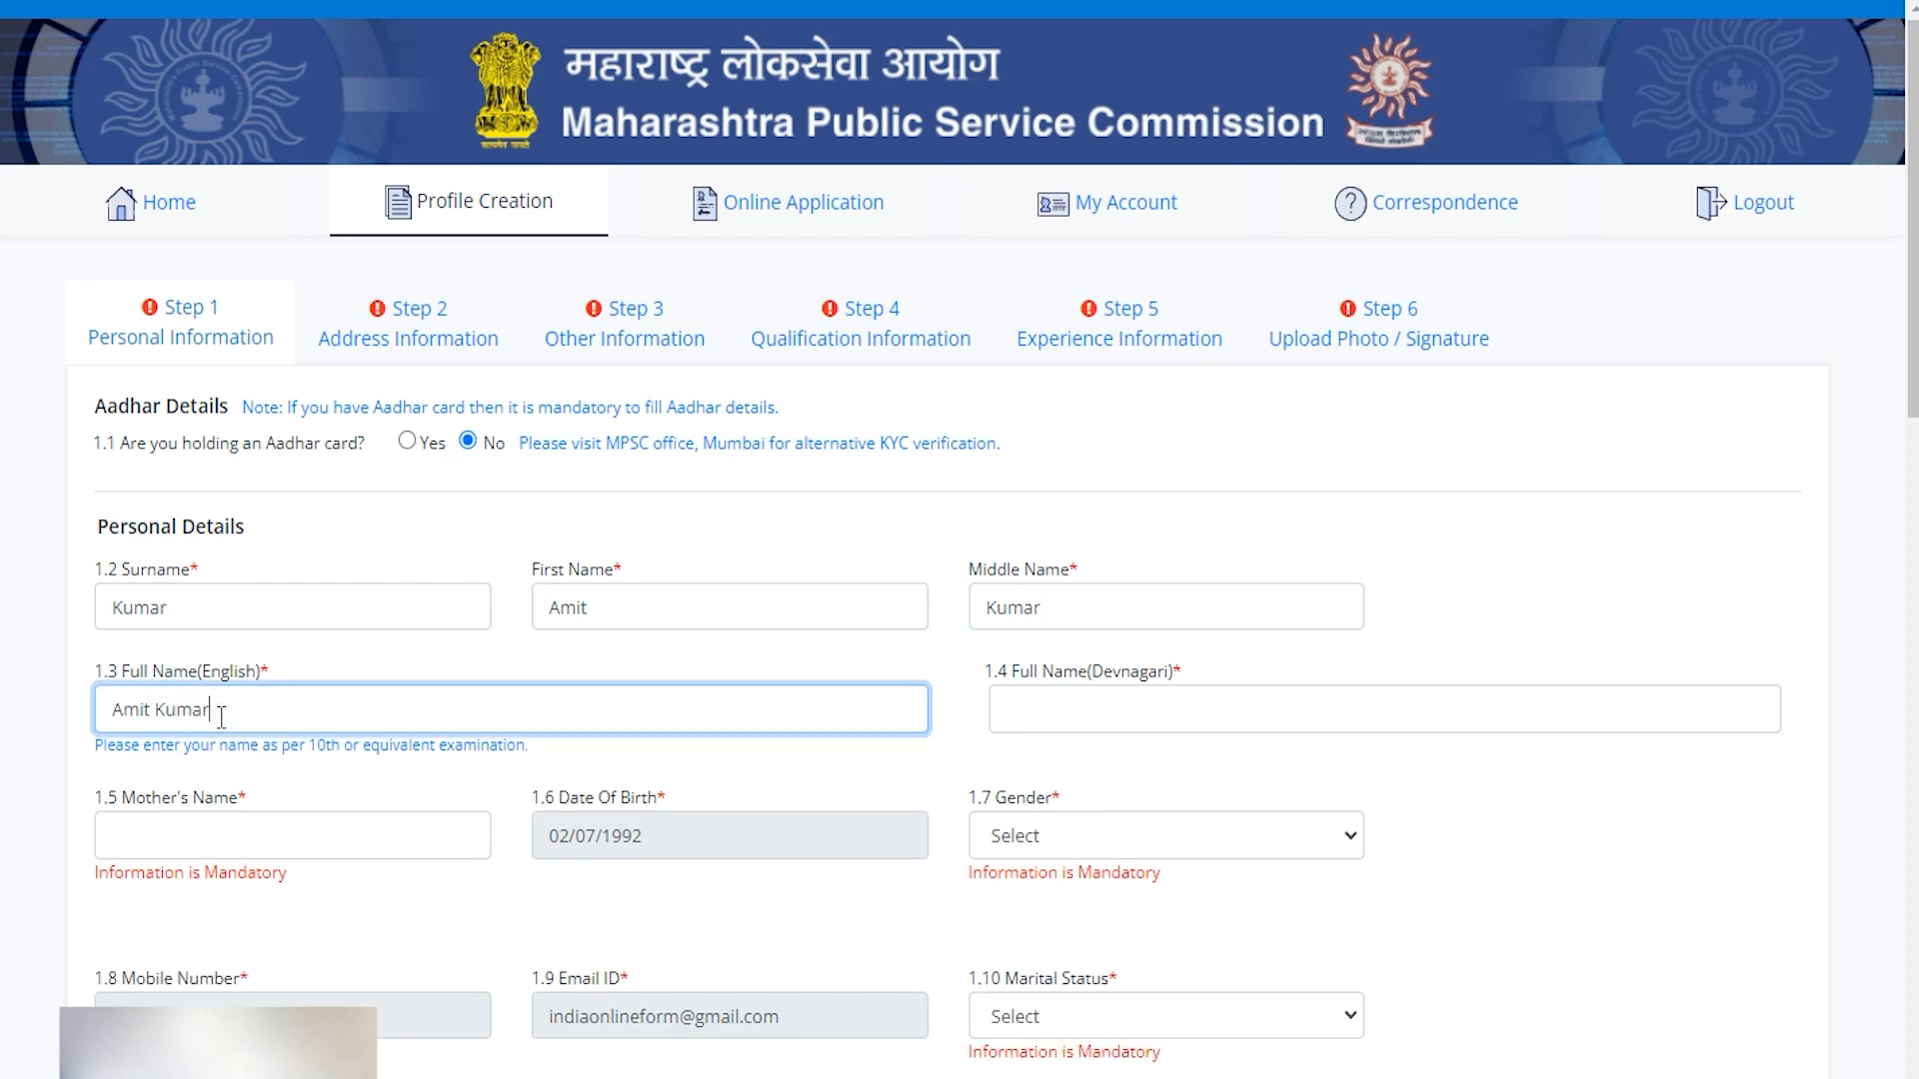
{"action": "left_click", "coordinate": [1038, 710]}
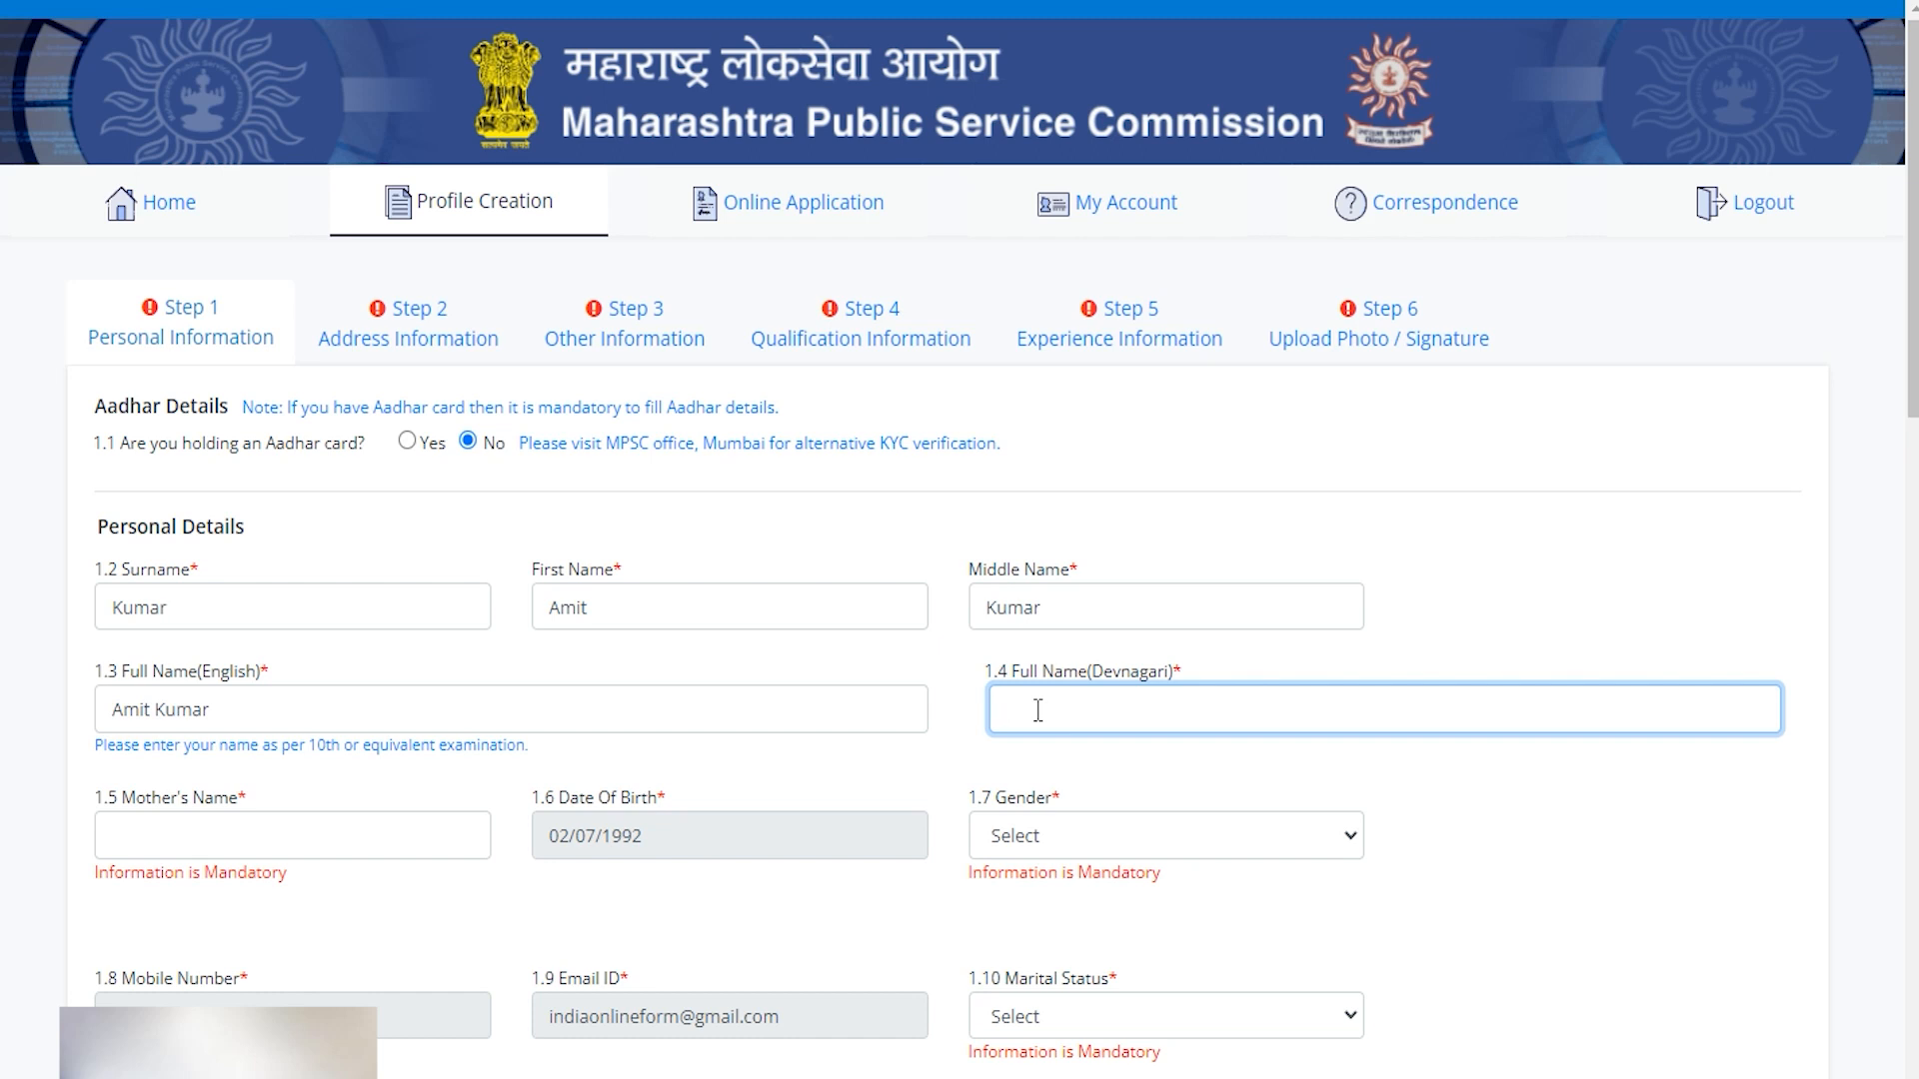
{"action": "left_click", "coordinate": [430, 844]}
{"action": "type", "text": "Reena"}
{"action": "left_click", "coordinate": [747, 852]}
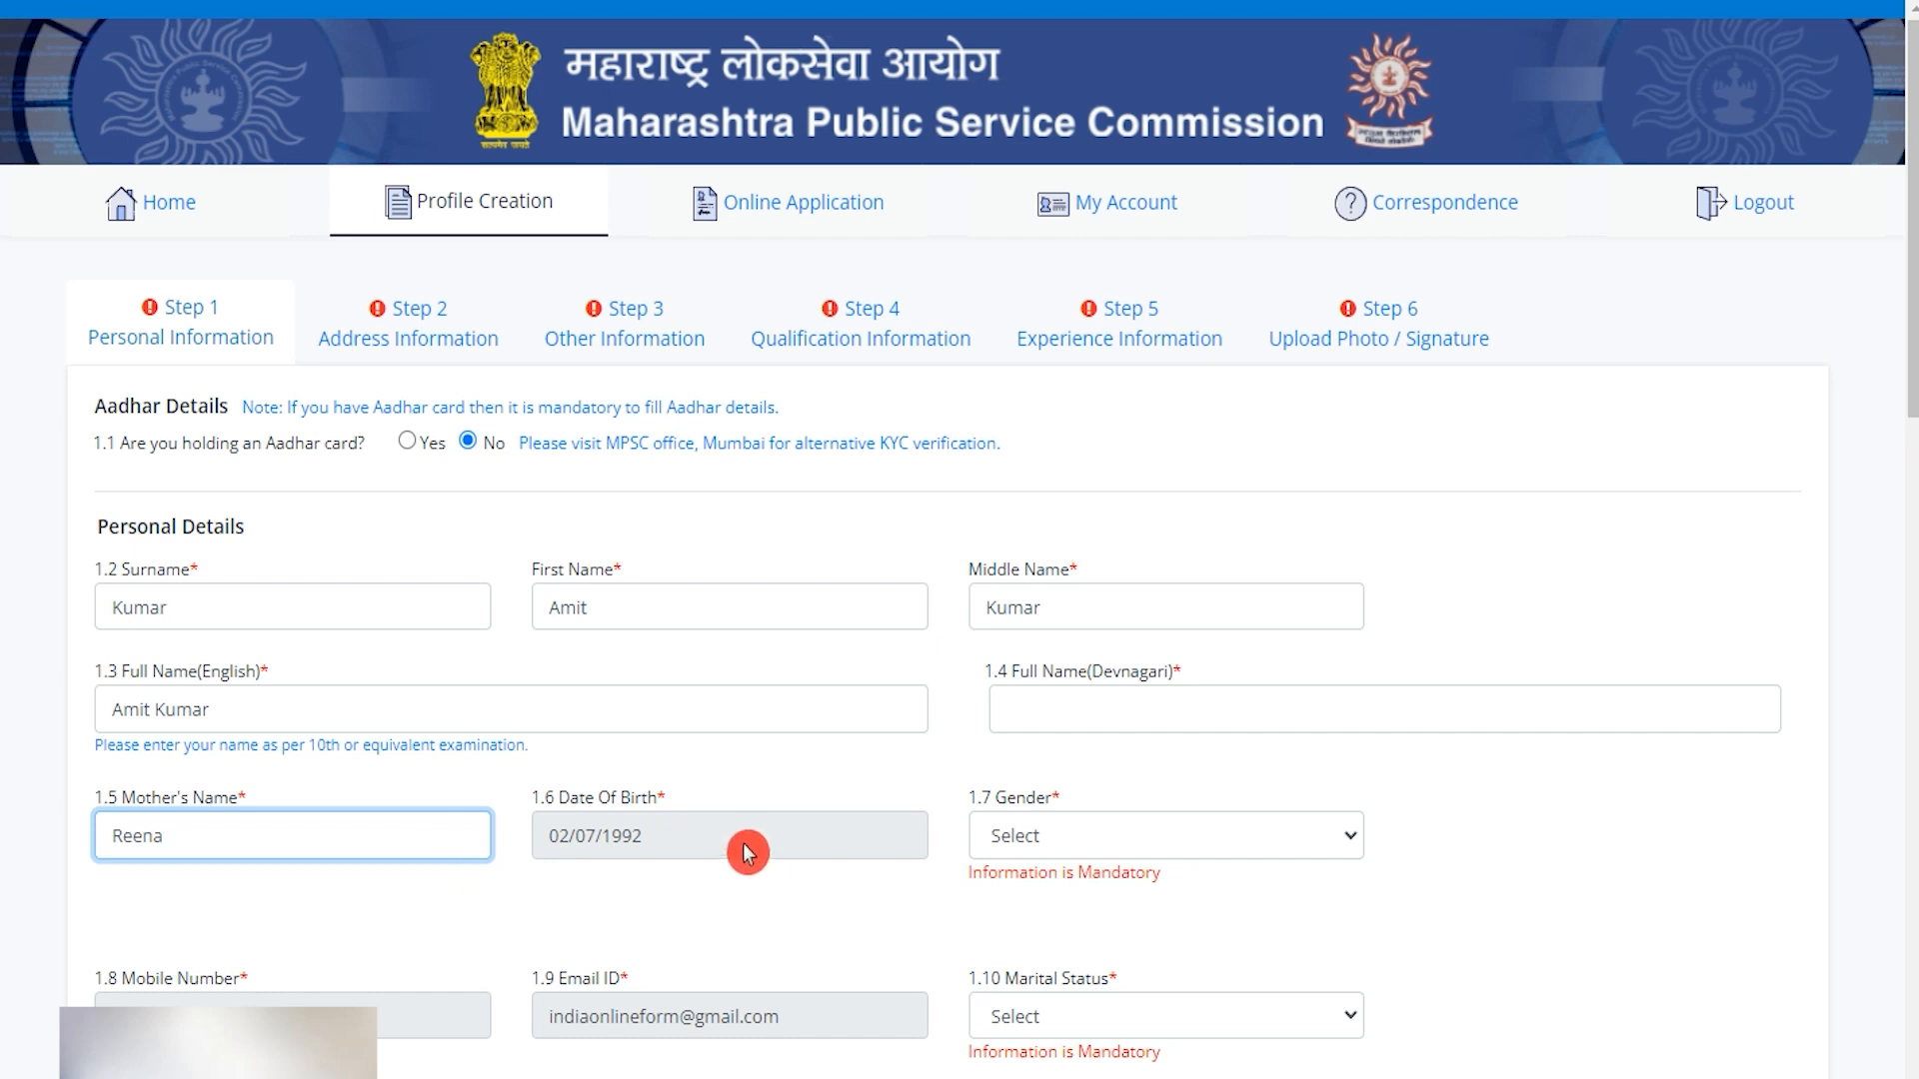
Set gender Male, marital status Unmarried, nationality Indian and mother tongue HINDI.
{"action": "left_click", "coordinate": [1062, 844]}
{"action": "left_click", "coordinate": [1030, 903]}
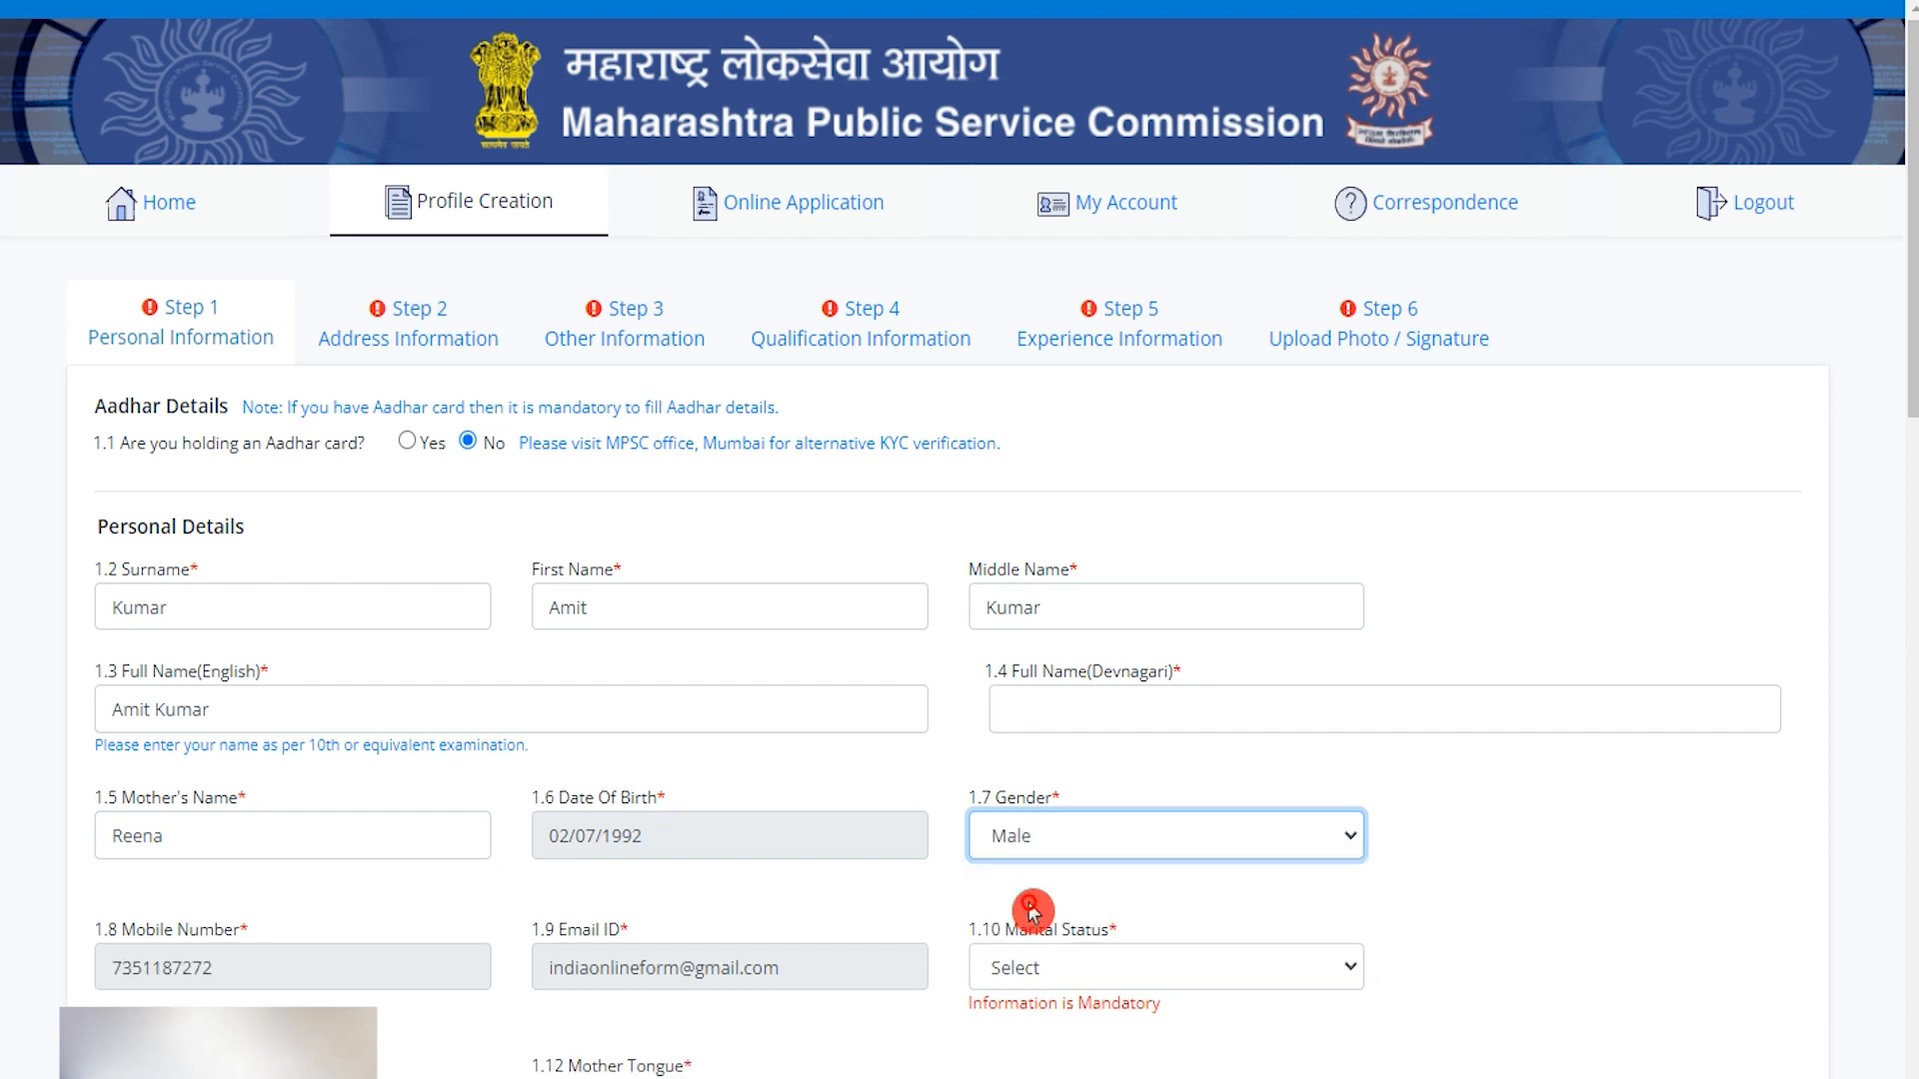
{"action": "left_click", "coordinate": [1039, 968]}
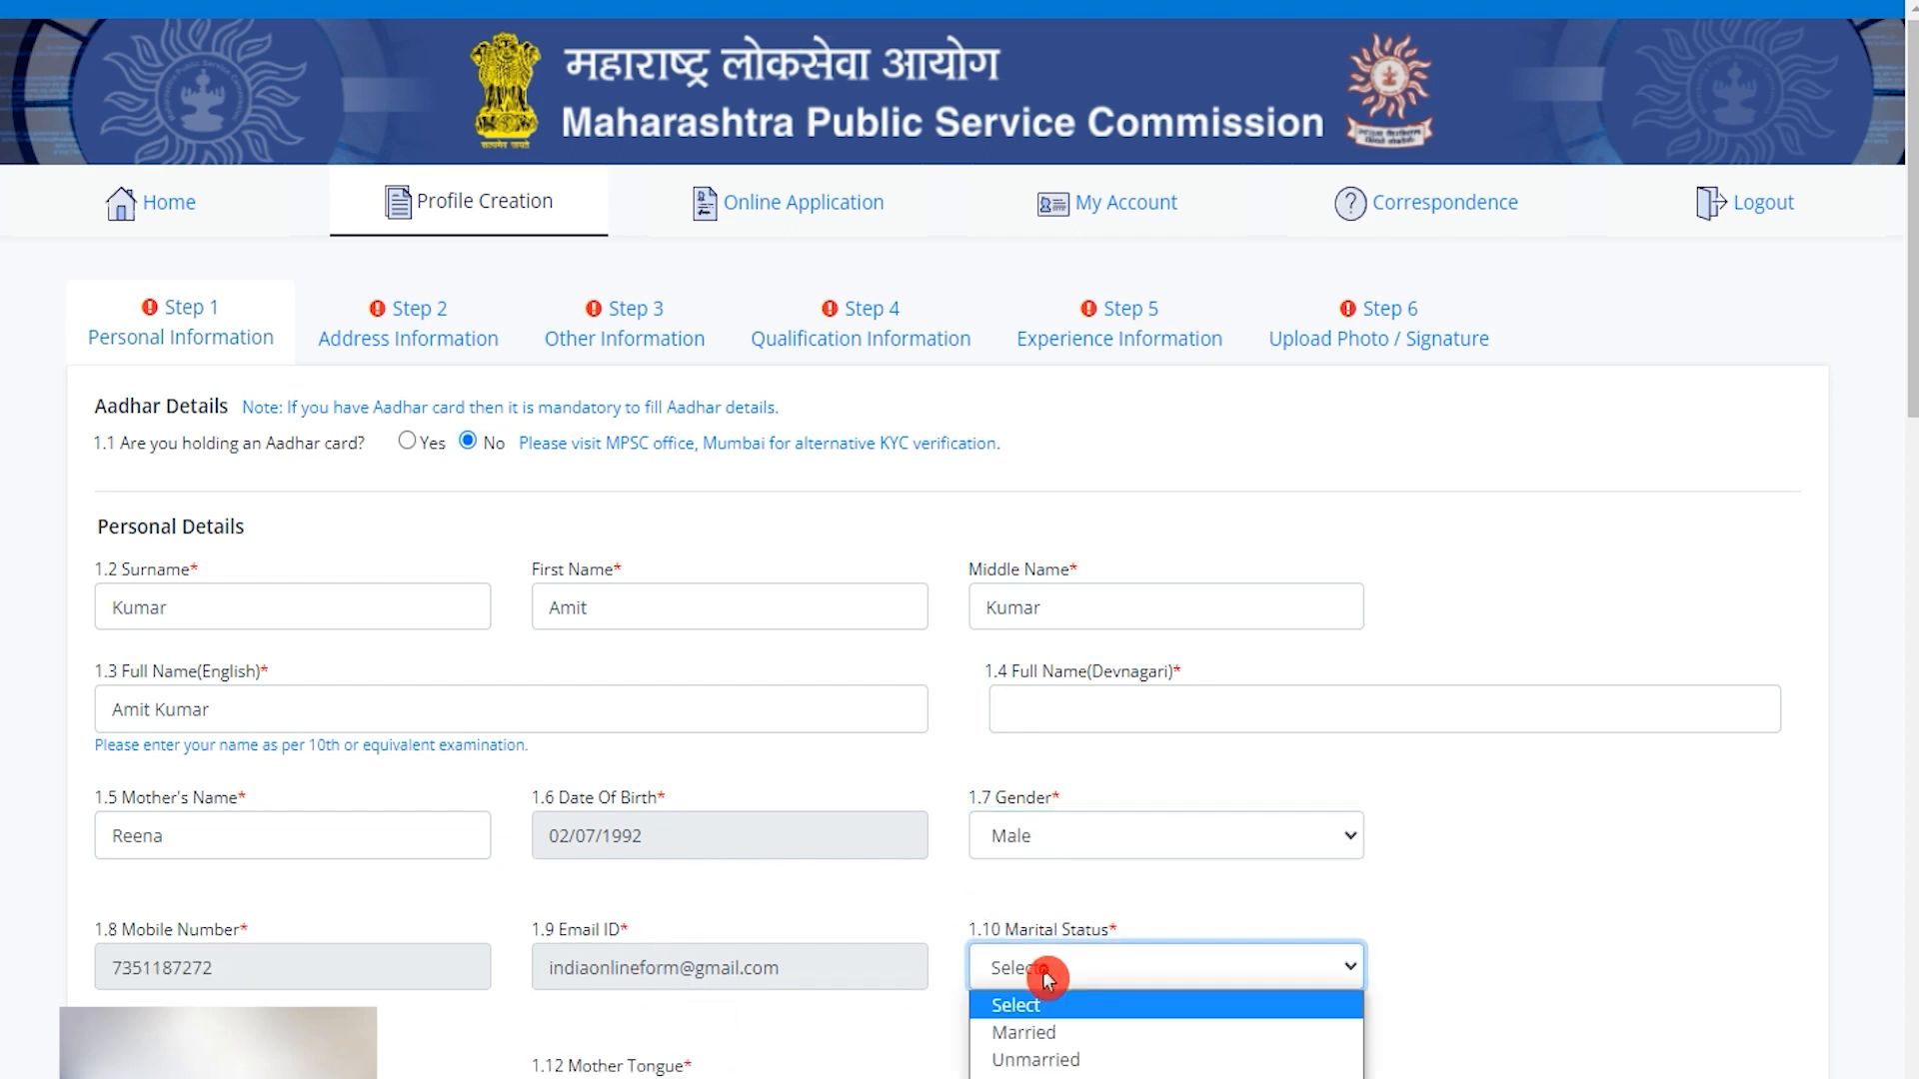
{"action": "left_click", "coordinate": [1038, 1062]}
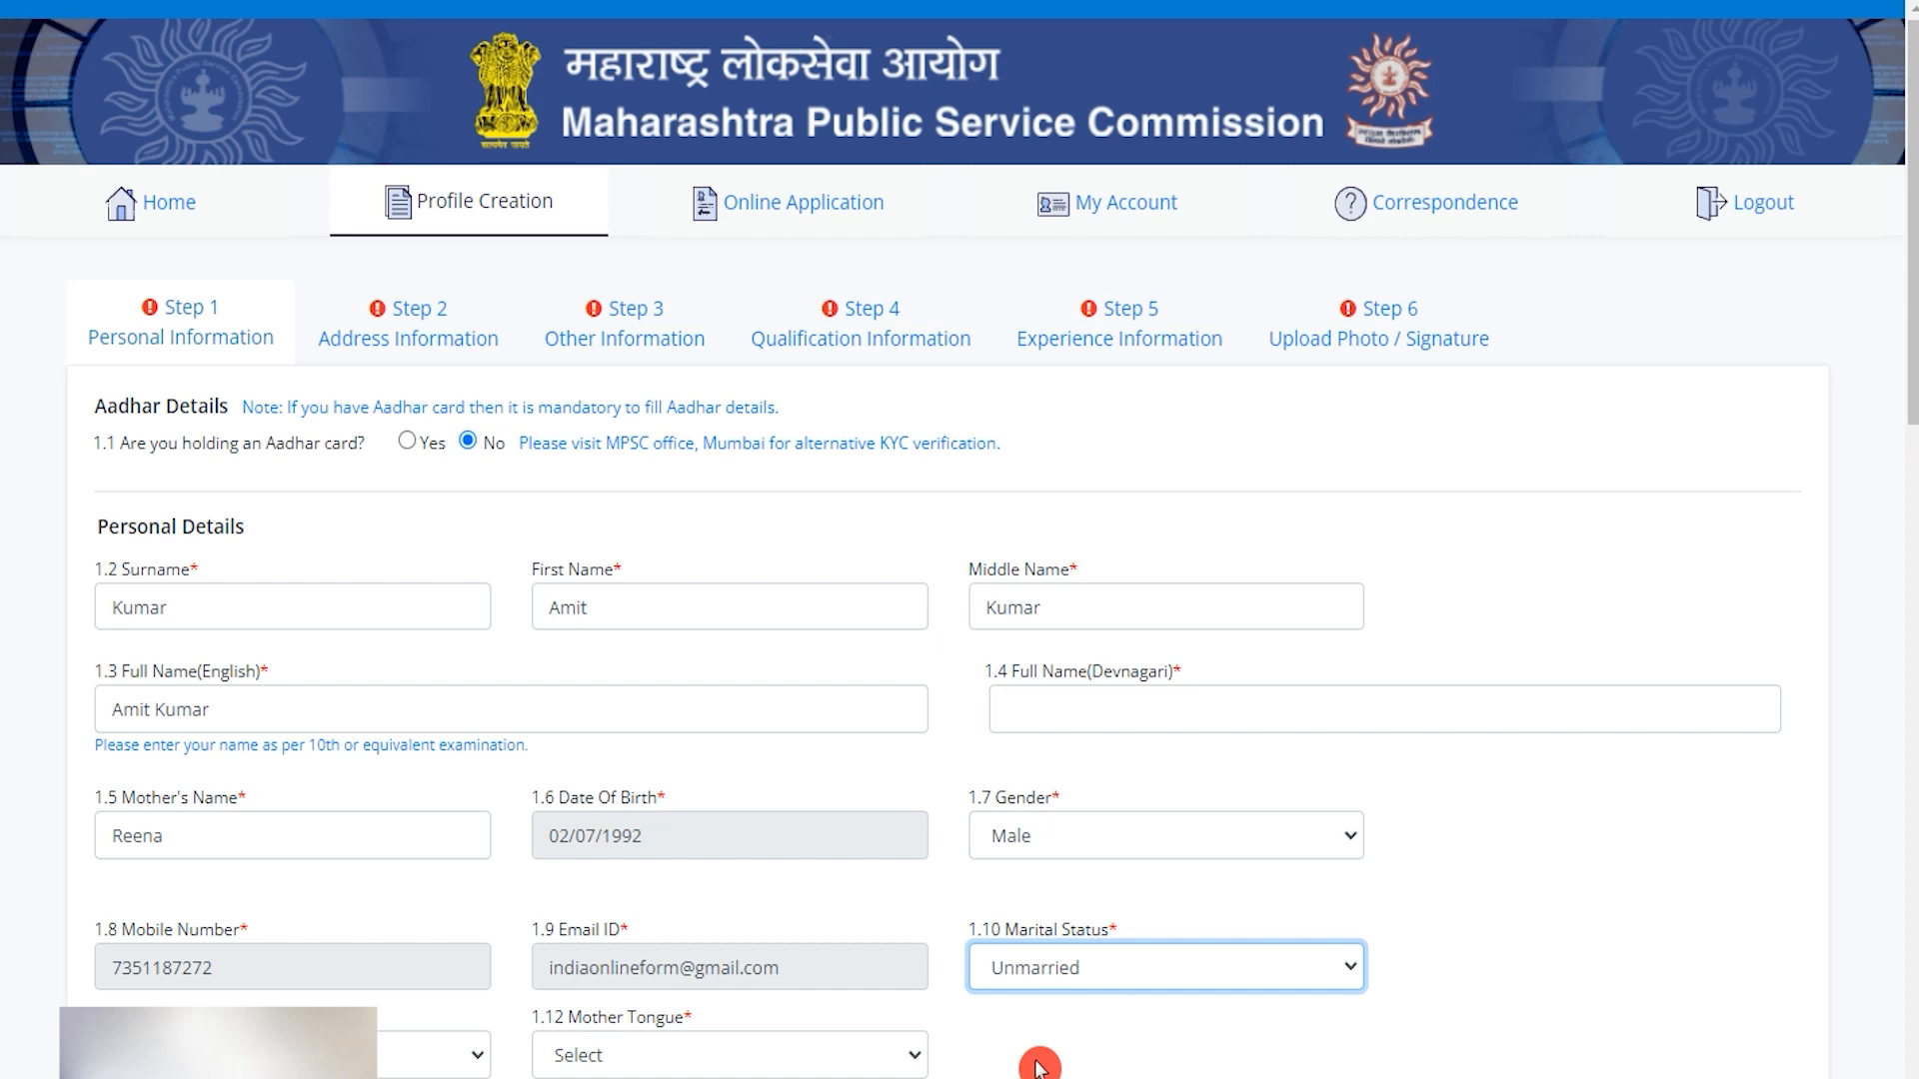
{"action": "left_click", "coordinate": [319, 1054]}
{"action": "left_click", "coordinate": [240, 1000]}
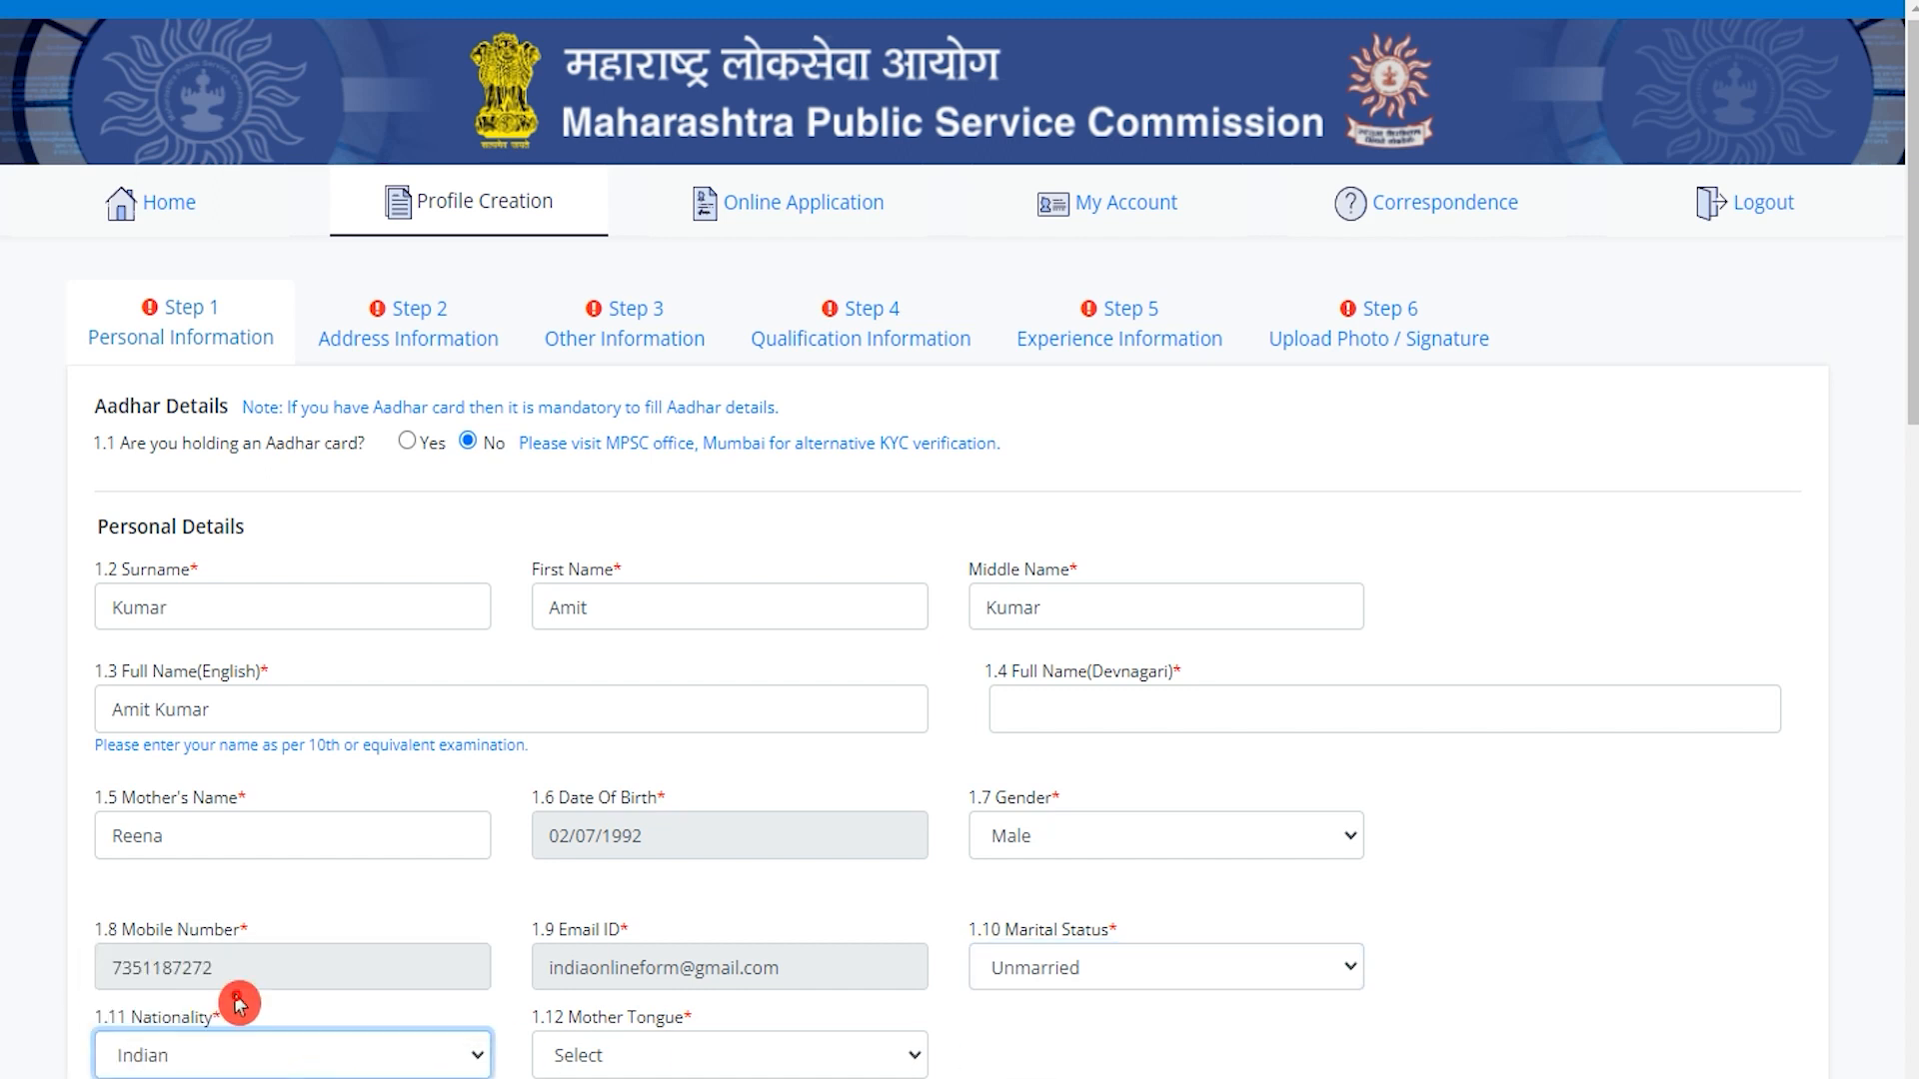
{"action": "left_click", "coordinate": [631, 1061]}
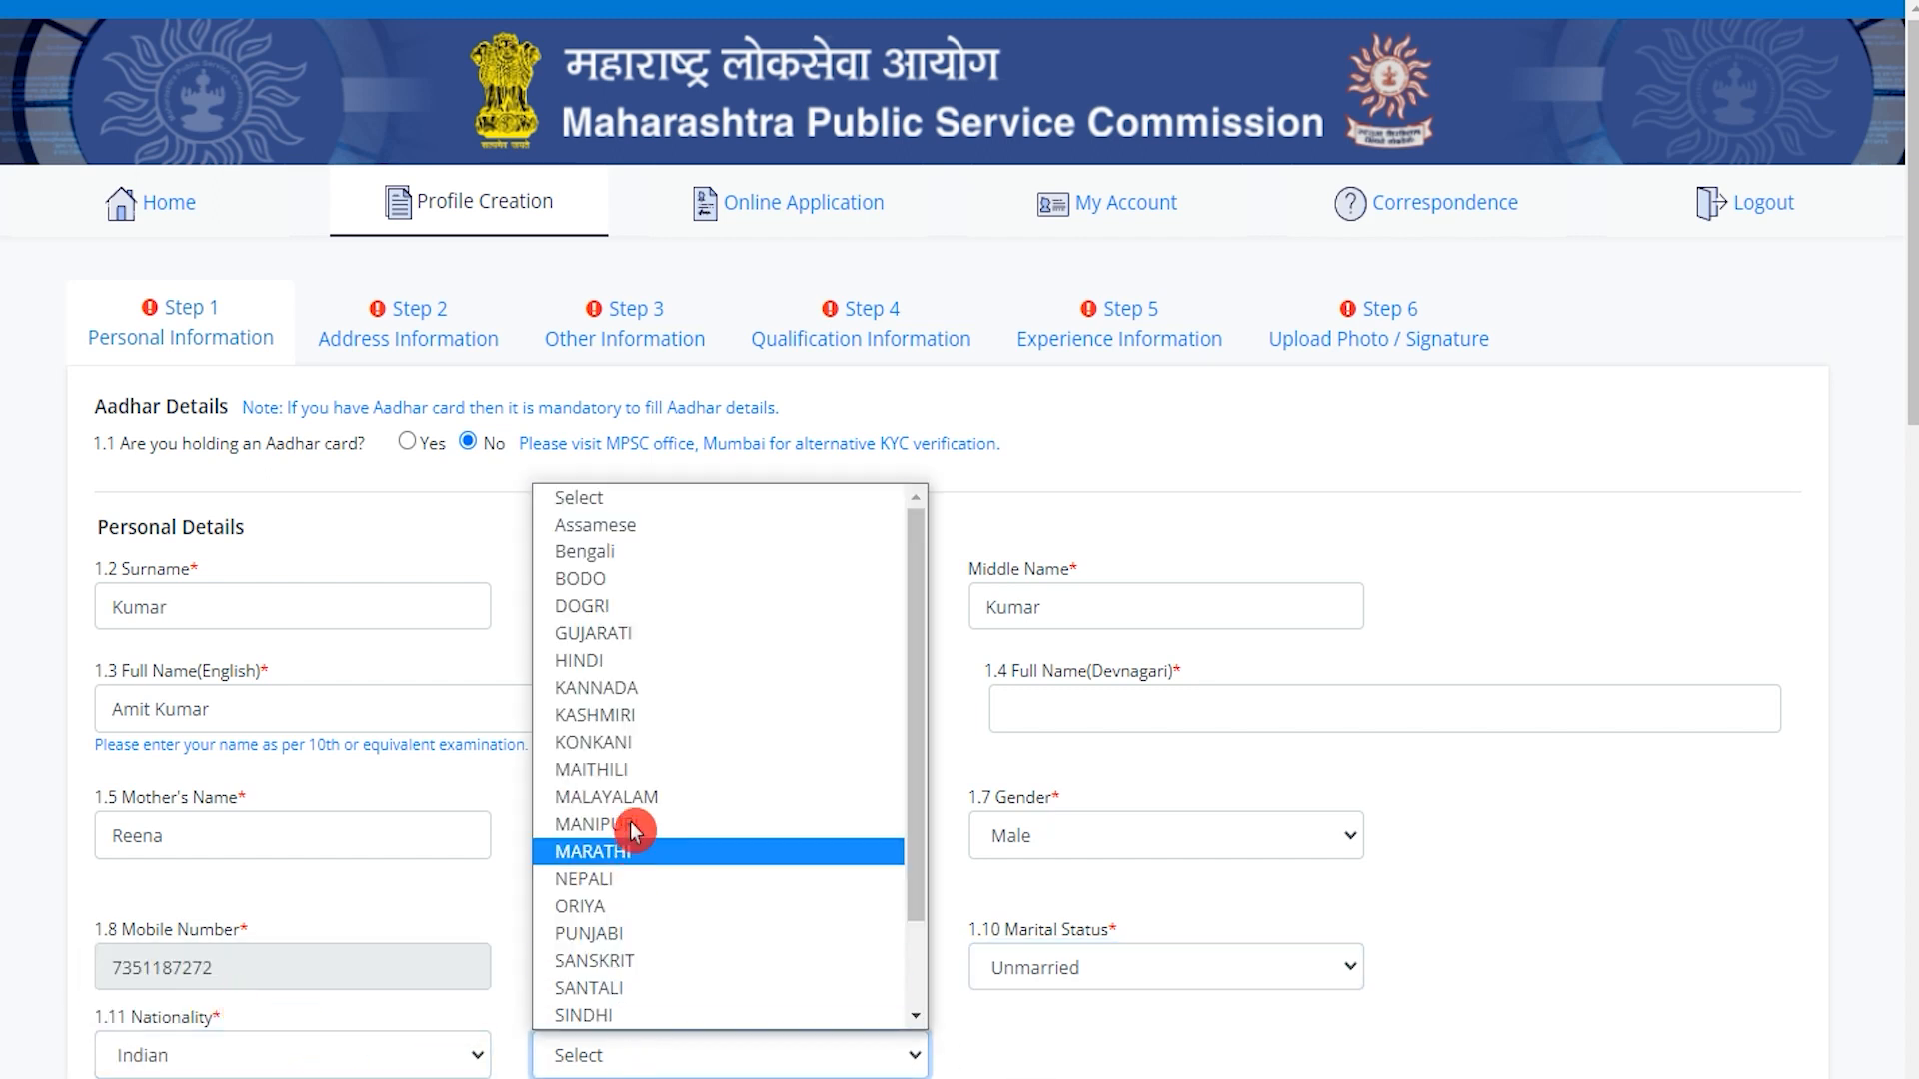
{"action": "key", "text": "h"}
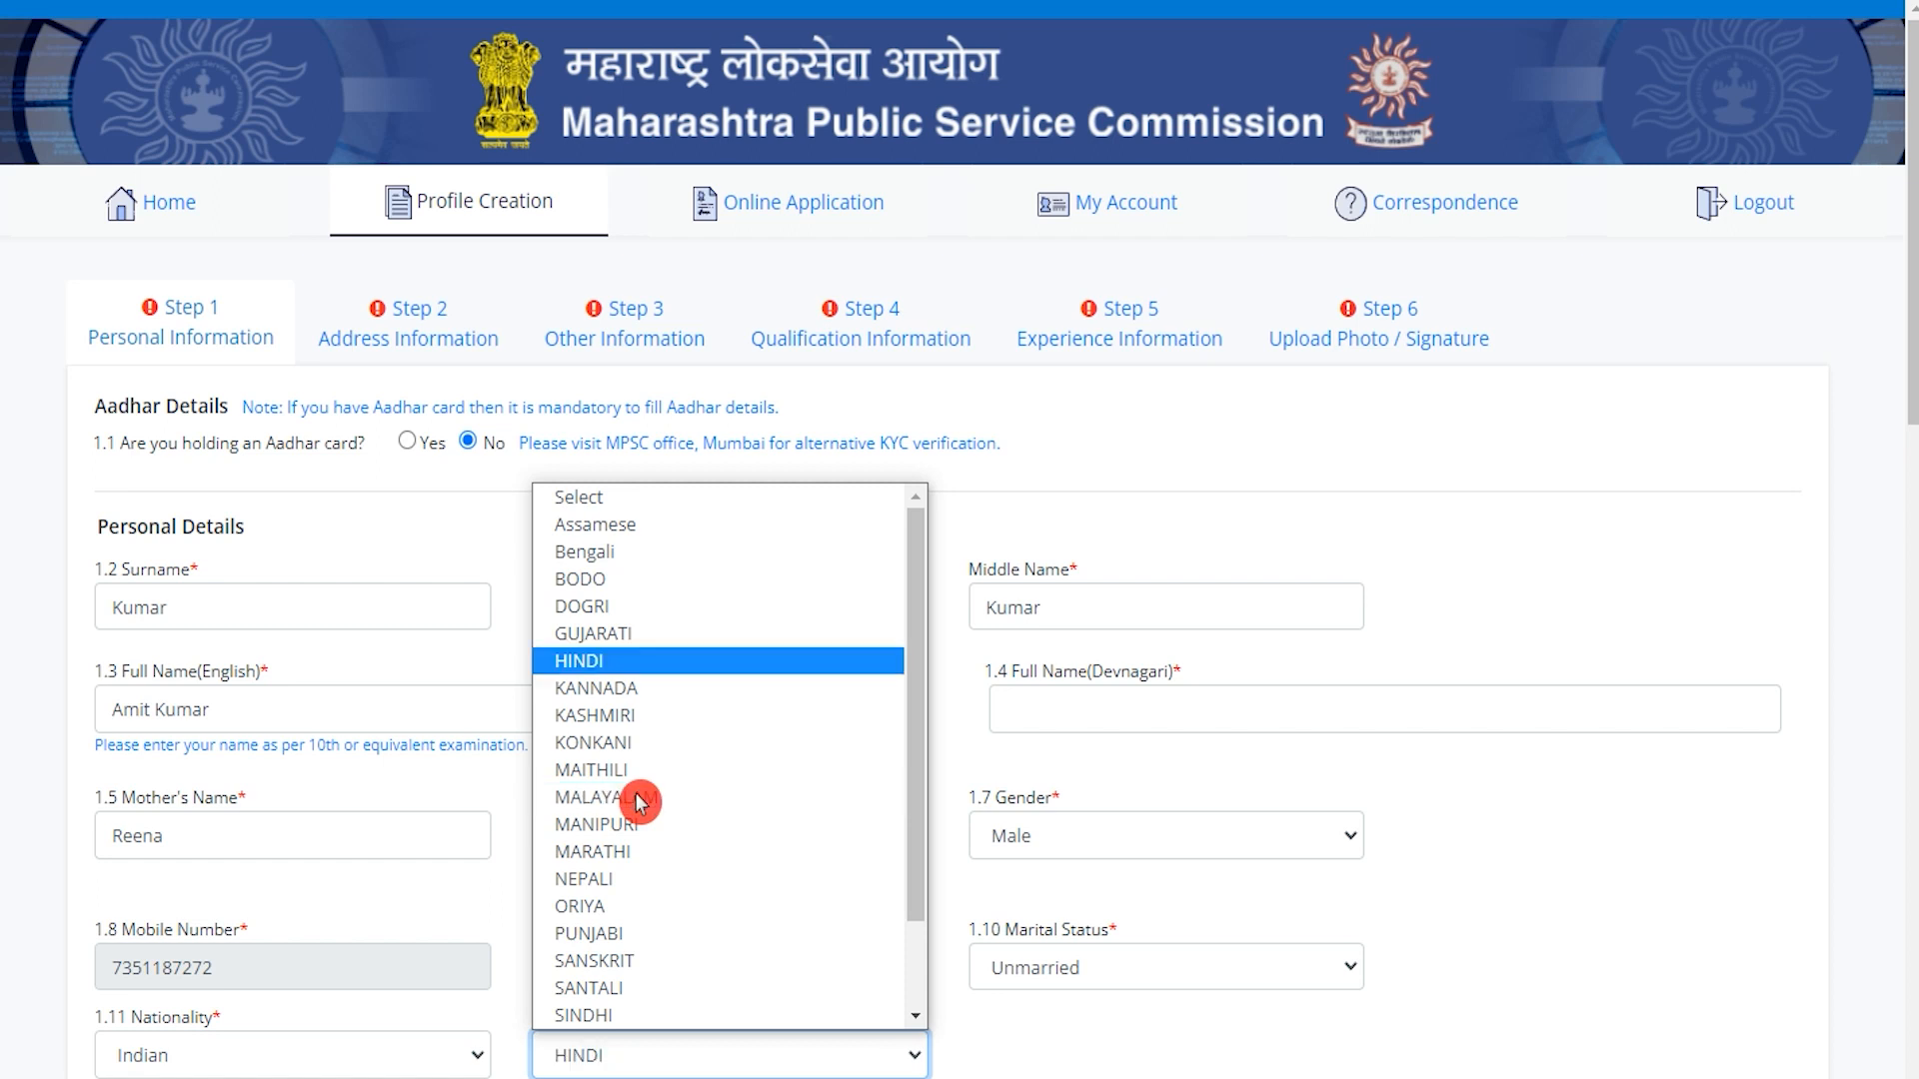
{"action": "left_click", "coordinate": [604, 661]}
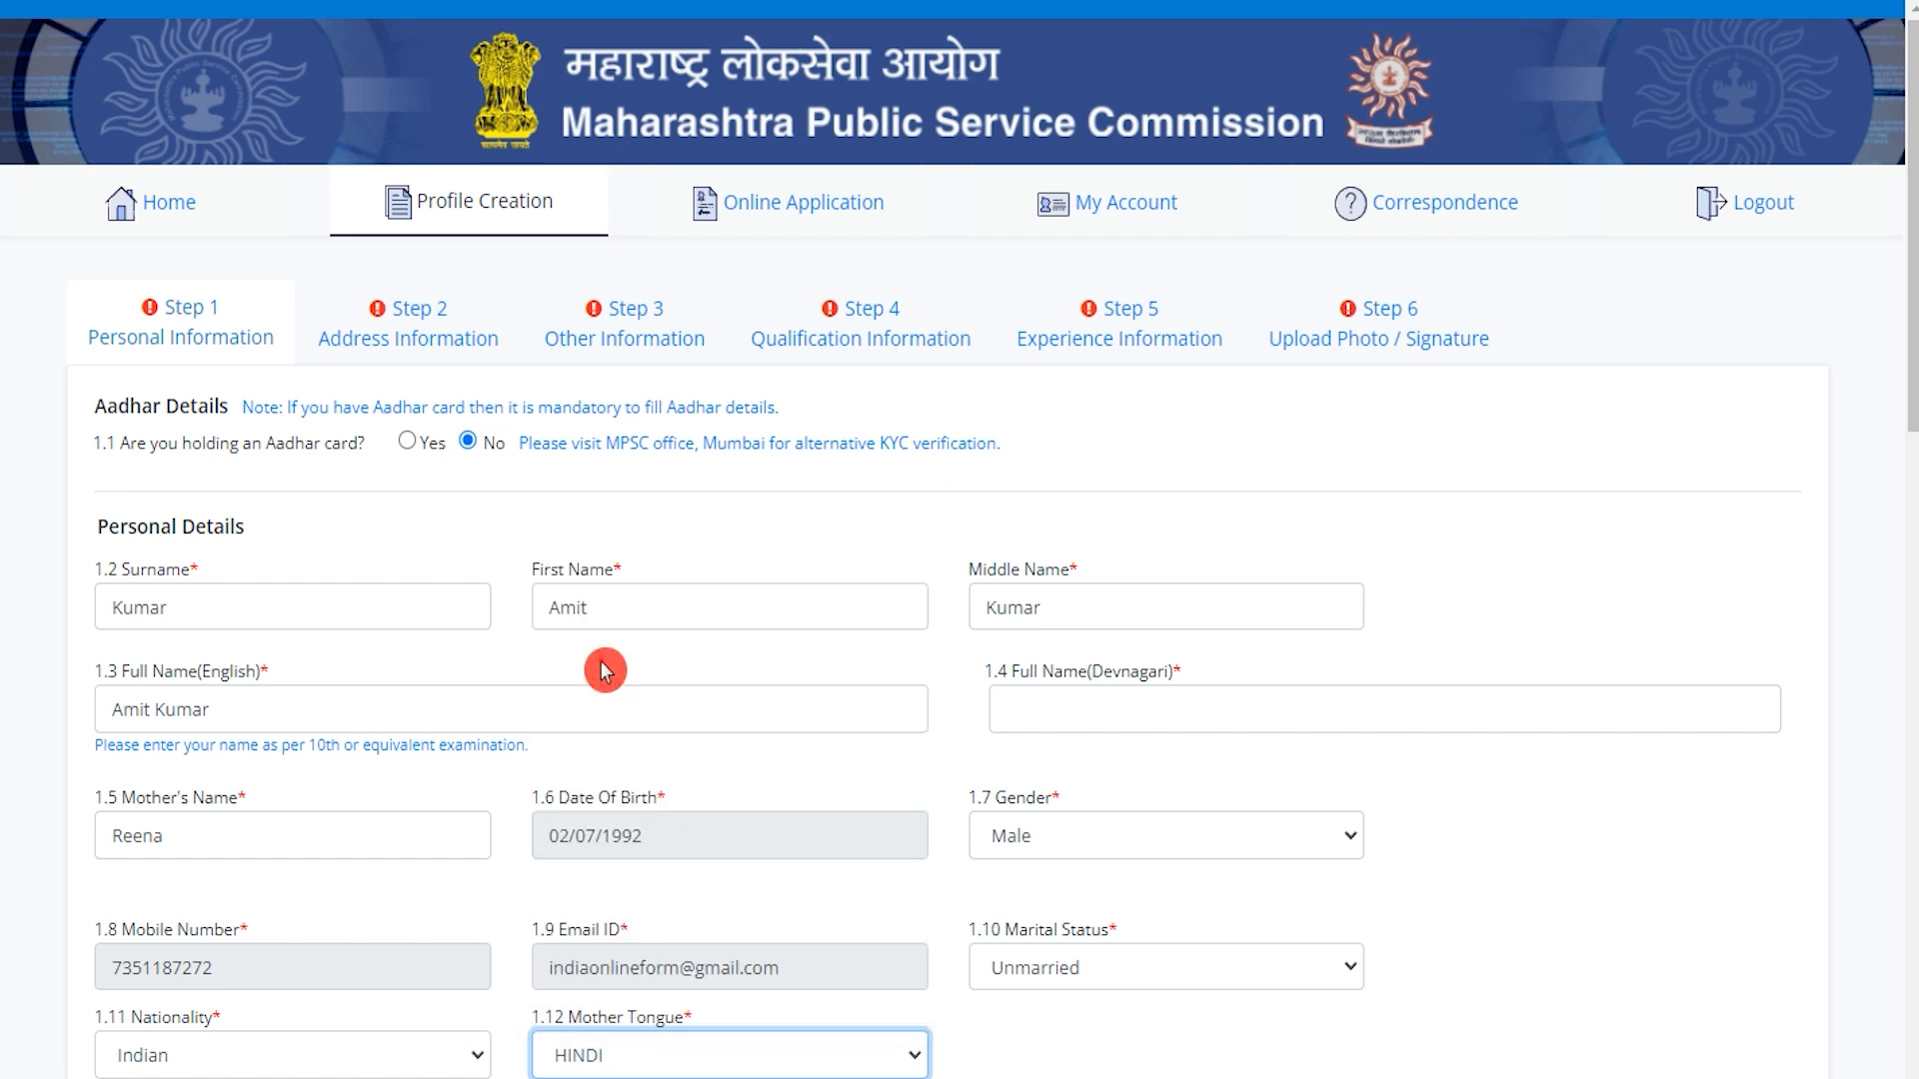
{"action": "scroll", "coordinate": [604, 667], "scroll_direction": "down", "scroll_amount": 10}
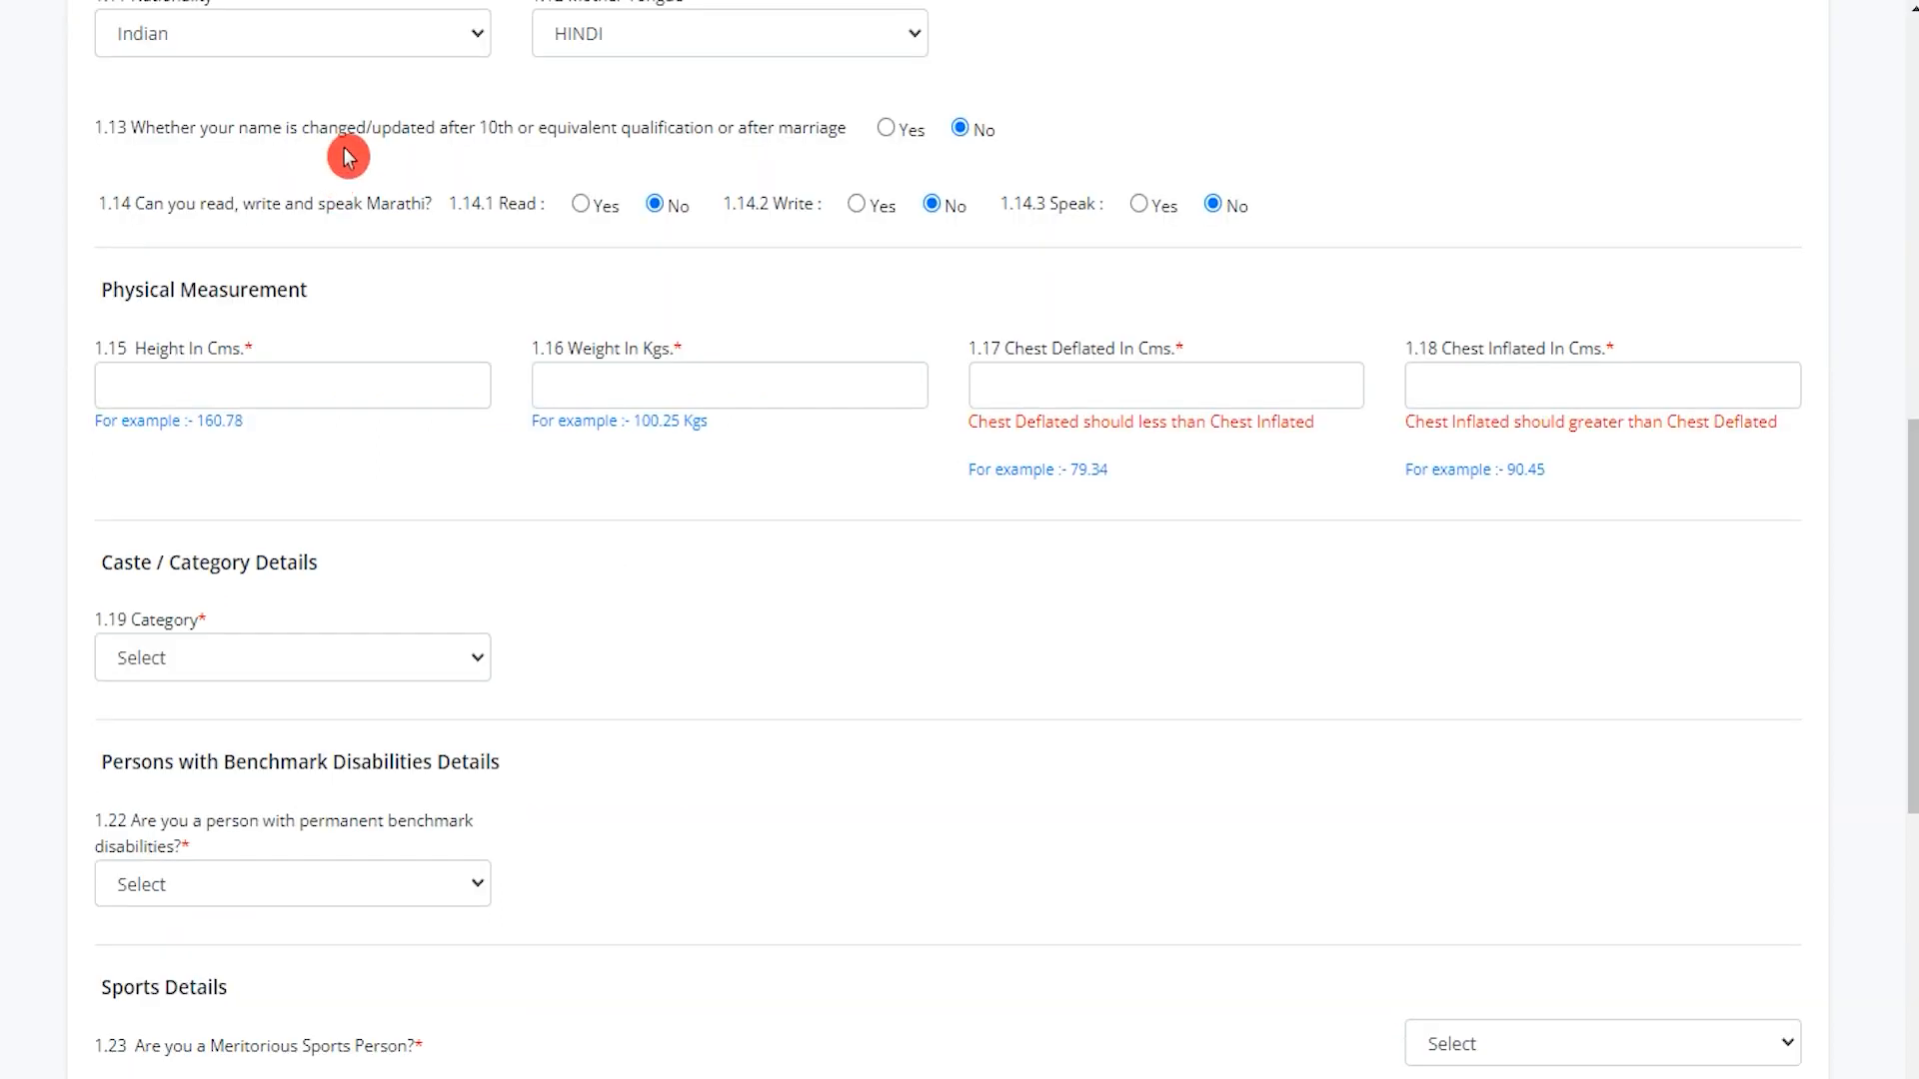
Leave the name-change question at No and review the Marathi reading, writing and speaking options.
{"action": "left_click_drag", "start_coordinate": [300, 127], "coordinate": [775, 130]}
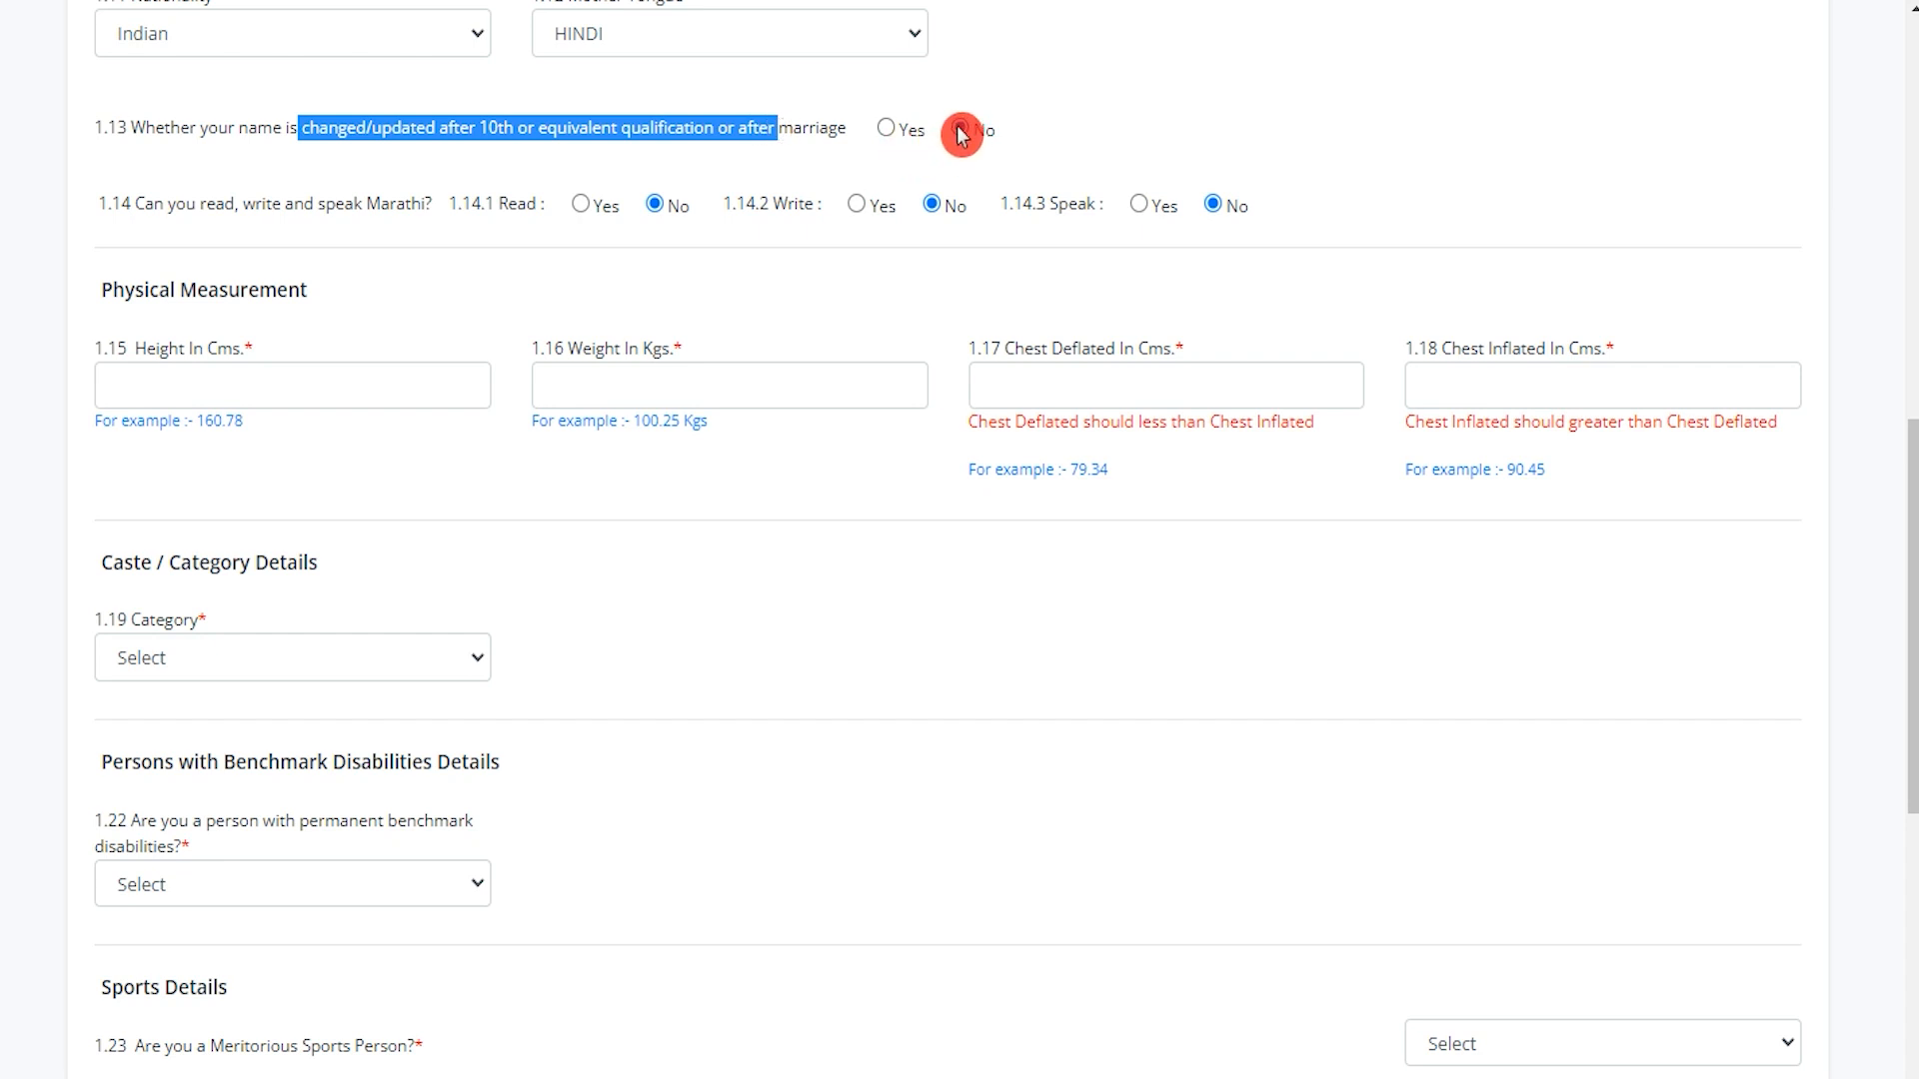
{"action": "left_click", "coordinate": [888, 129]}
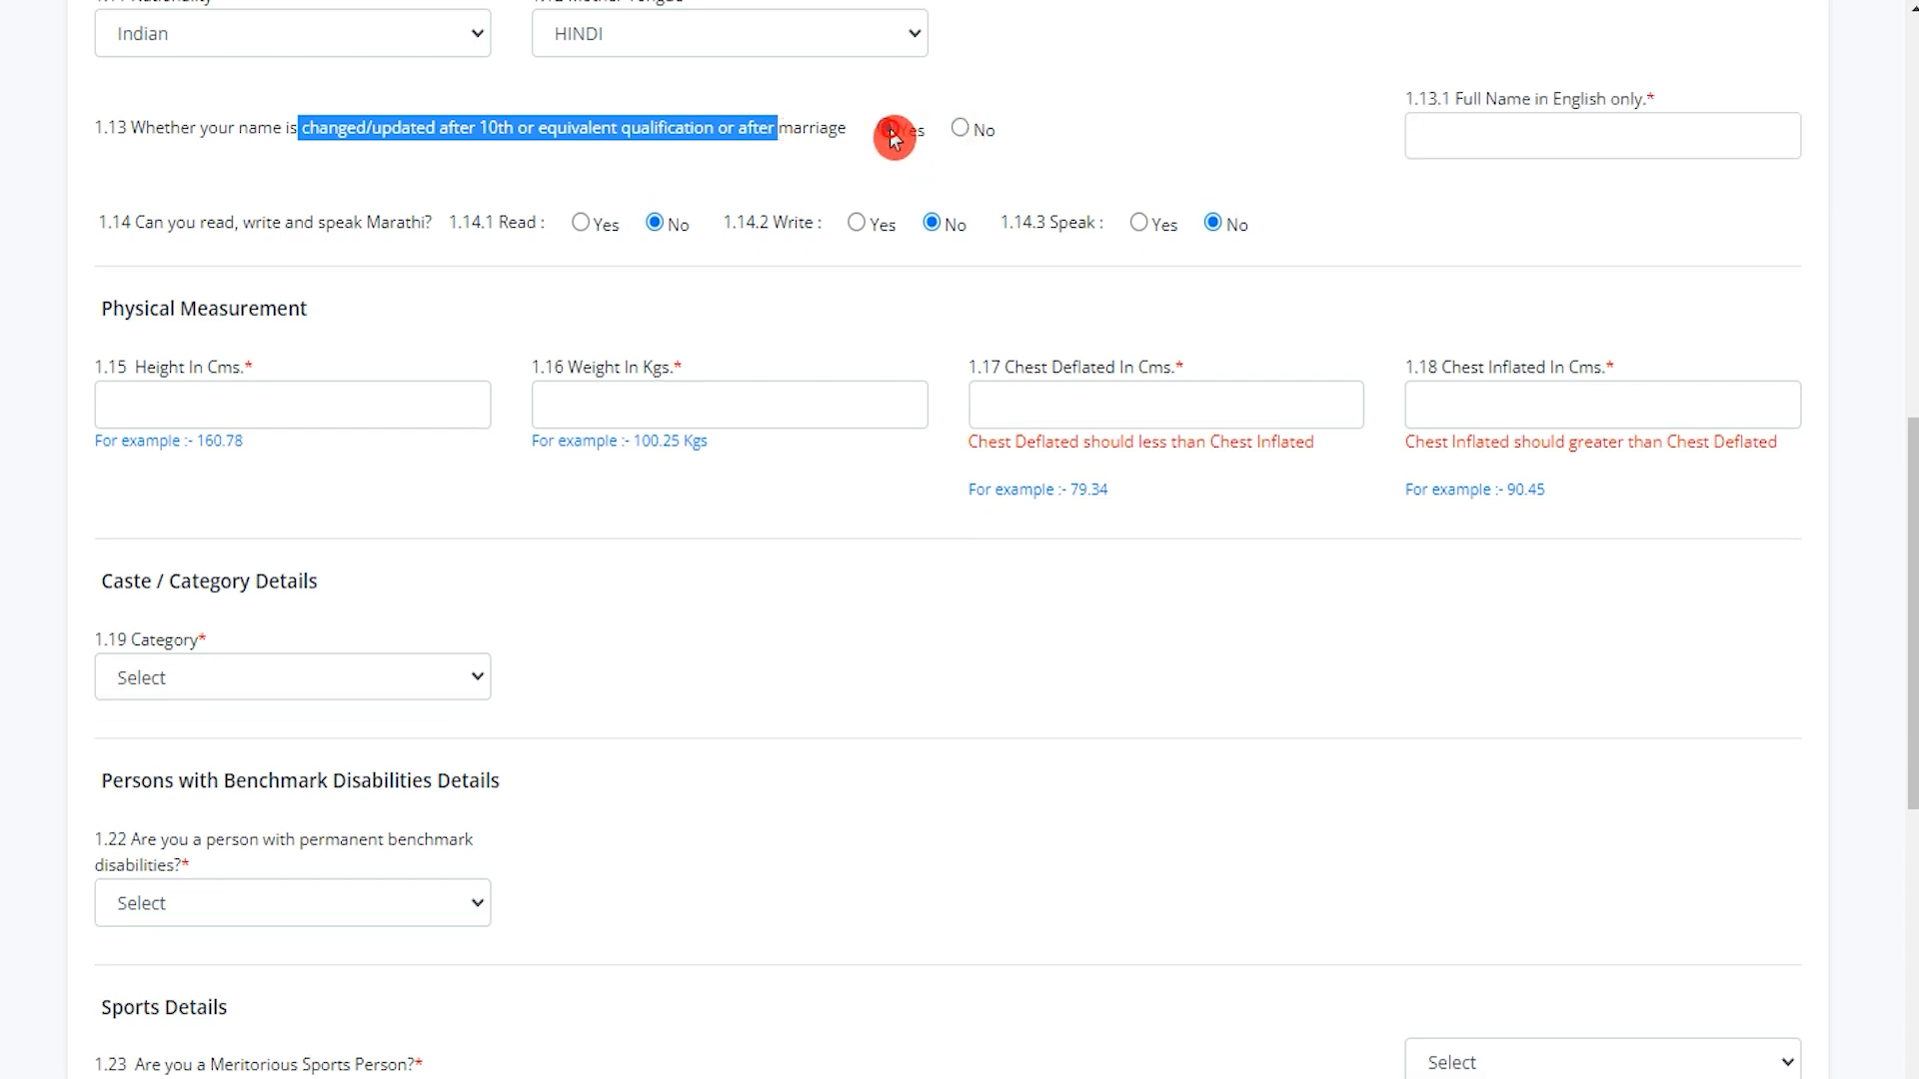
{"action": "left_click", "coordinate": [1490, 133]}
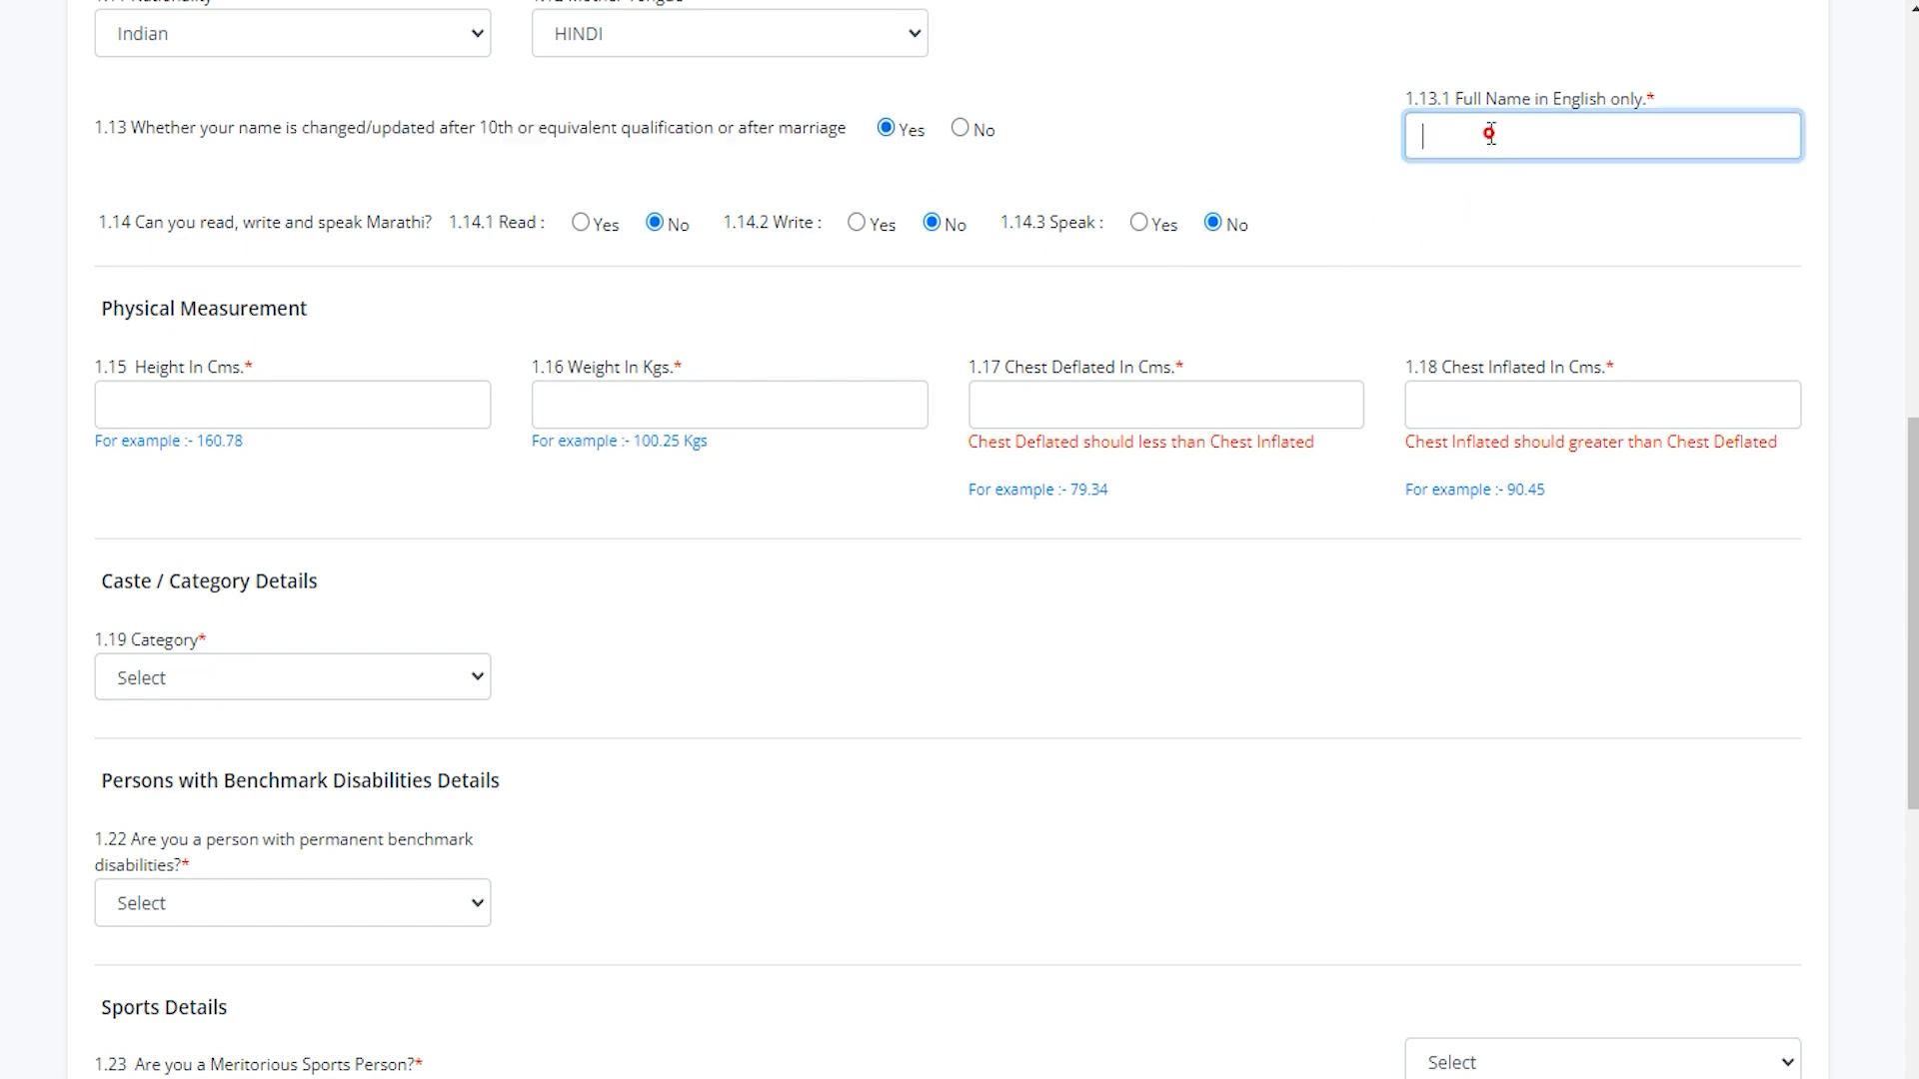
{"action": "left_click", "coordinate": [965, 131]}
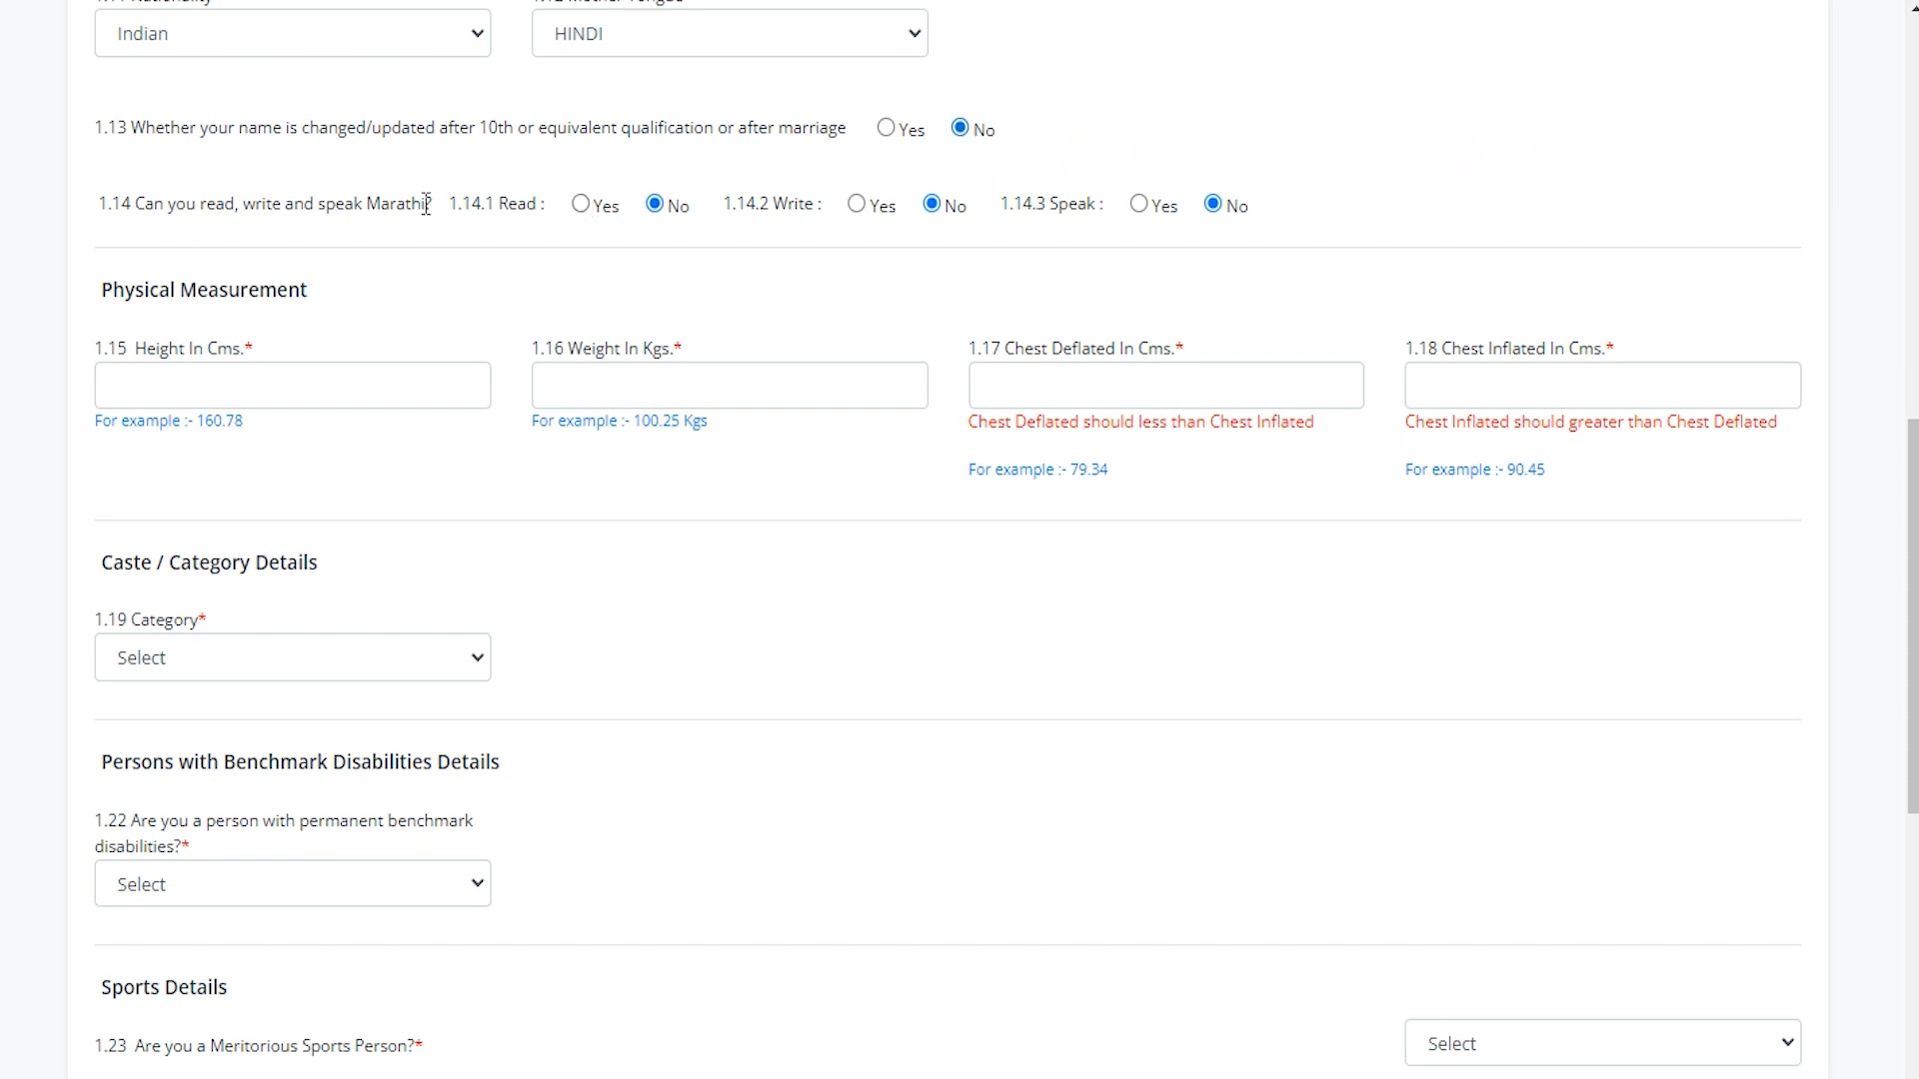
{"action": "left_click_drag", "start_coordinate": [163, 204], "coordinate": [346, 203]}
{"action": "left_click_drag", "start_coordinate": [515, 195], "coordinate": [562, 197]}
{"action": "left_click_drag", "start_coordinate": [769, 203], "coordinate": [799, 203]}
{"action": "left_click_drag", "start_coordinate": [1049, 203], "coordinate": [1088, 203]}
{"action": "left_click_drag", "start_coordinate": [127, 290], "coordinate": [253, 290]}
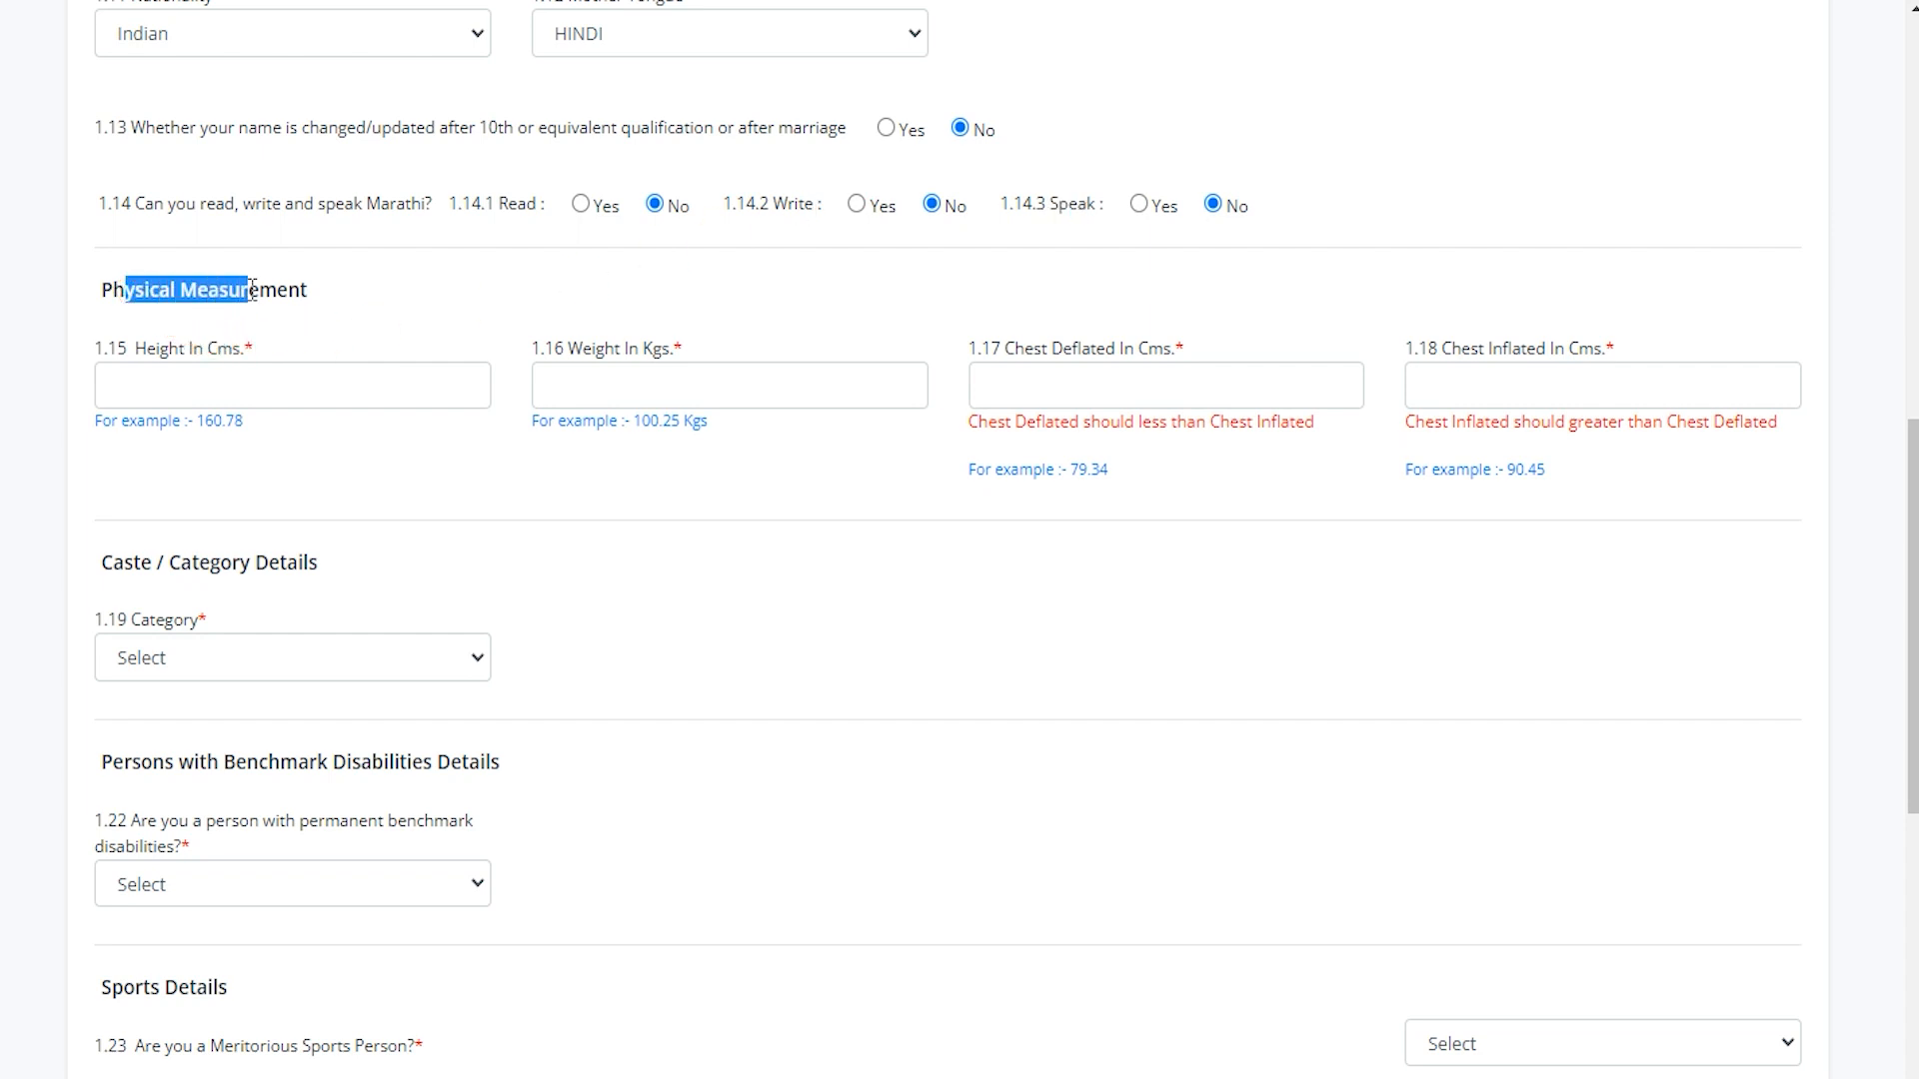
Enter height 175, weight 65, chest deflated 85 and chest inflated 100.
{"action": "left_click", "coordinate": [232, 383]}
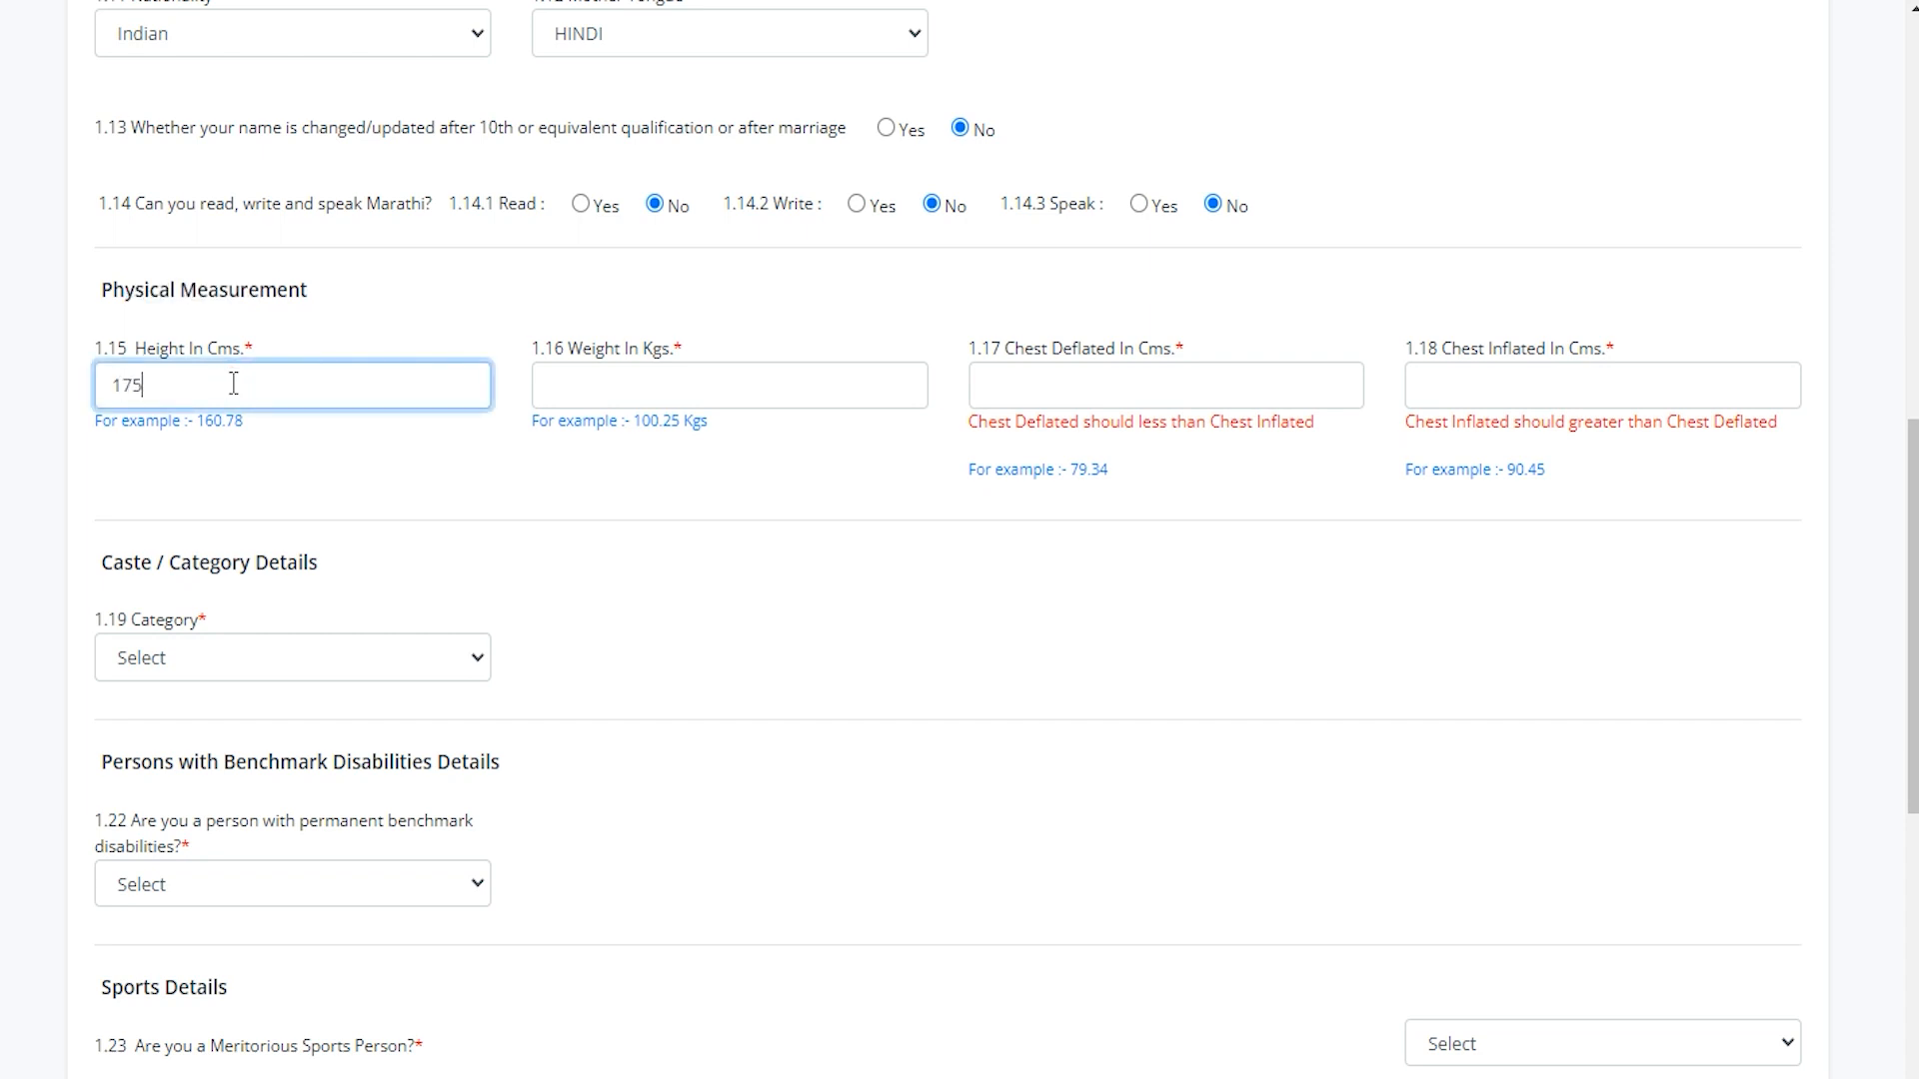
{"action": "left_click", "coordinate": [589, 376]}
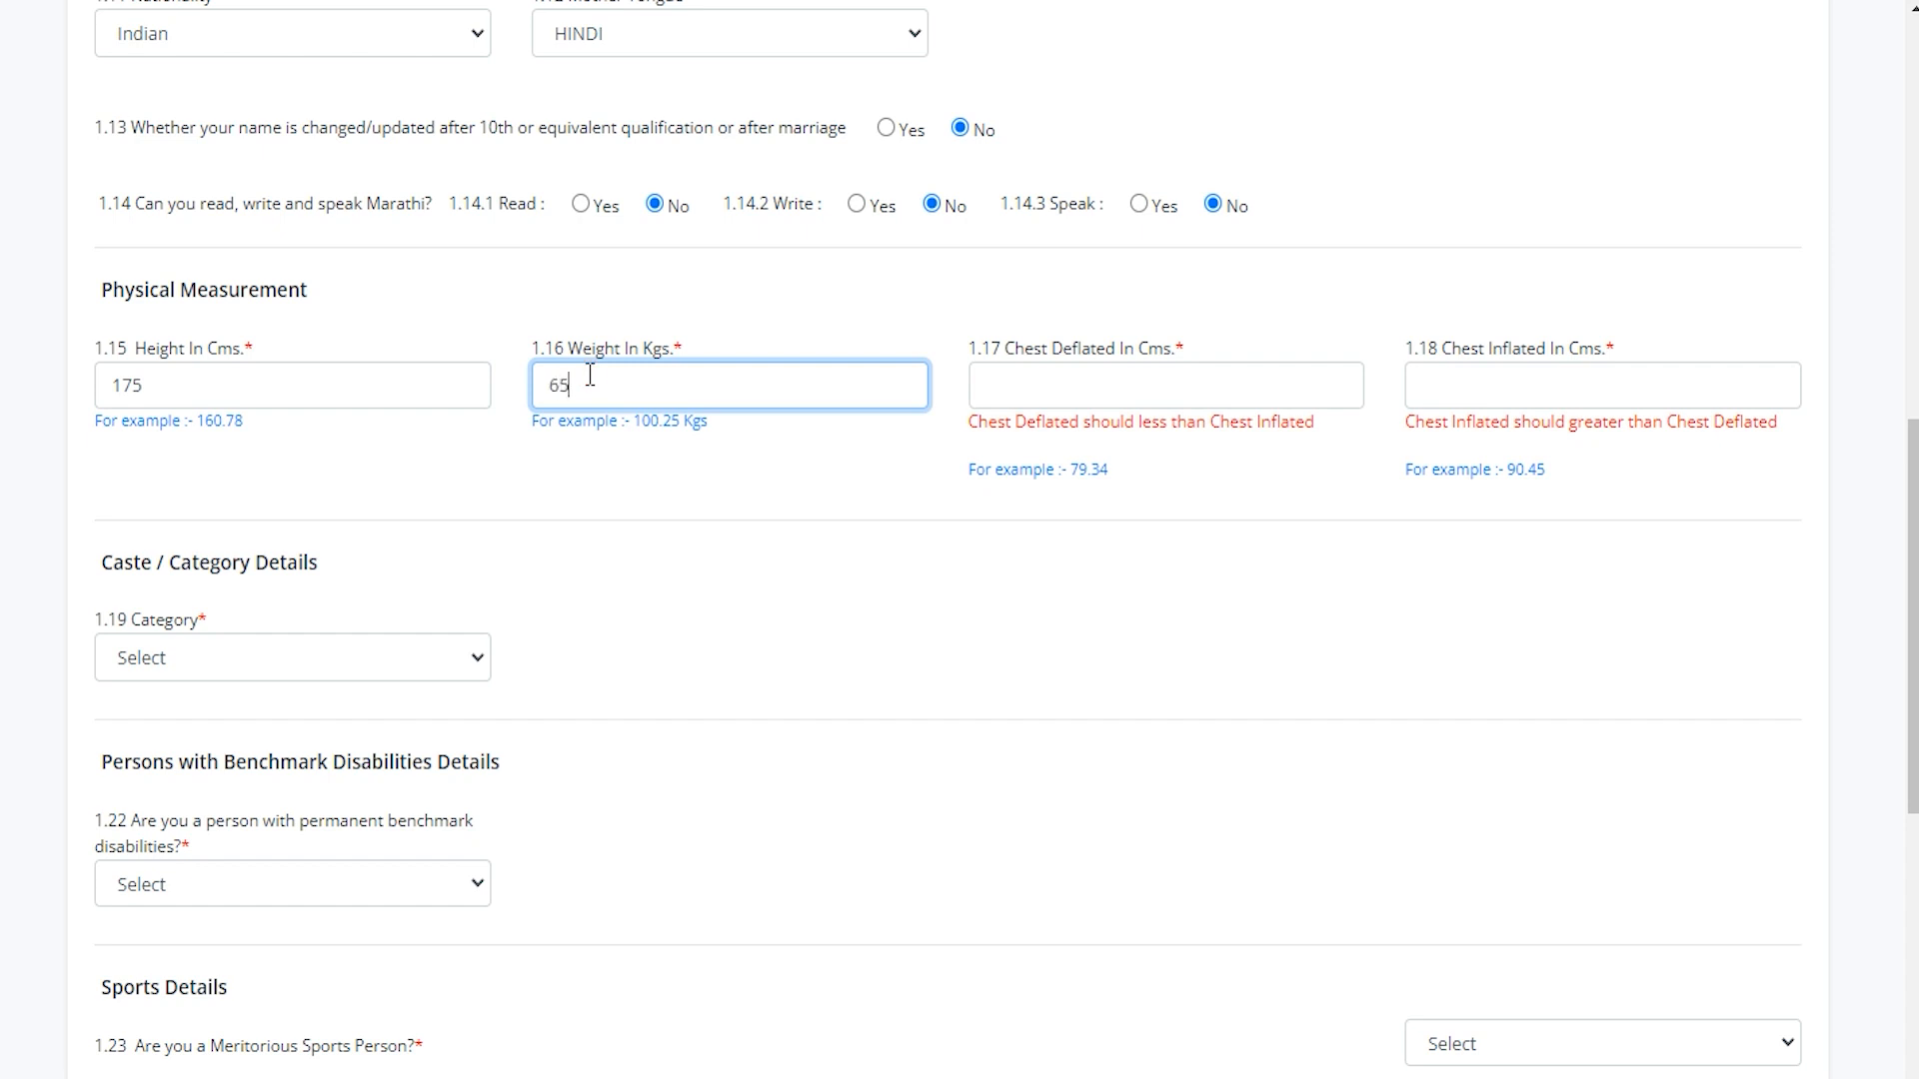
{"action": "left_click", "coordinate": [1033, 385]}
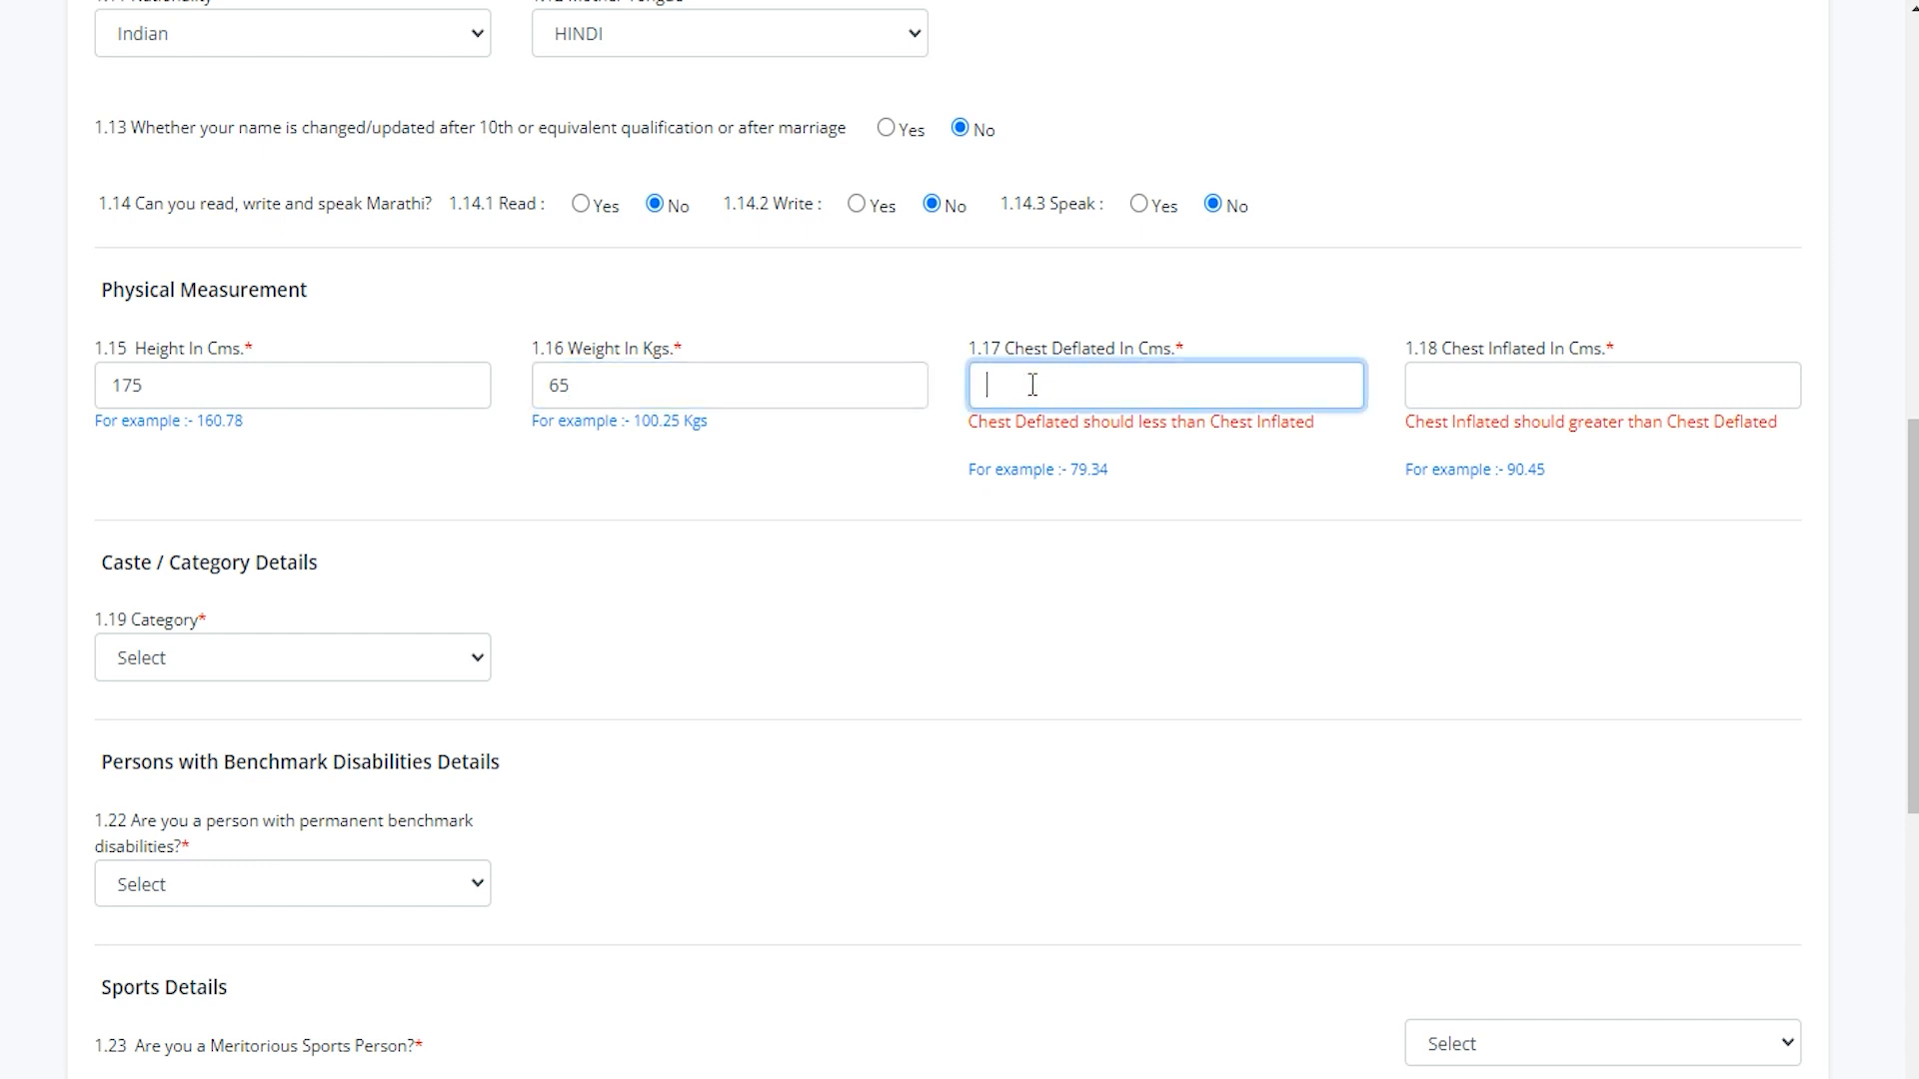
{"action": "left_click", "coordinate": [1440, 382]}
{"action": "type", "text": "1"}
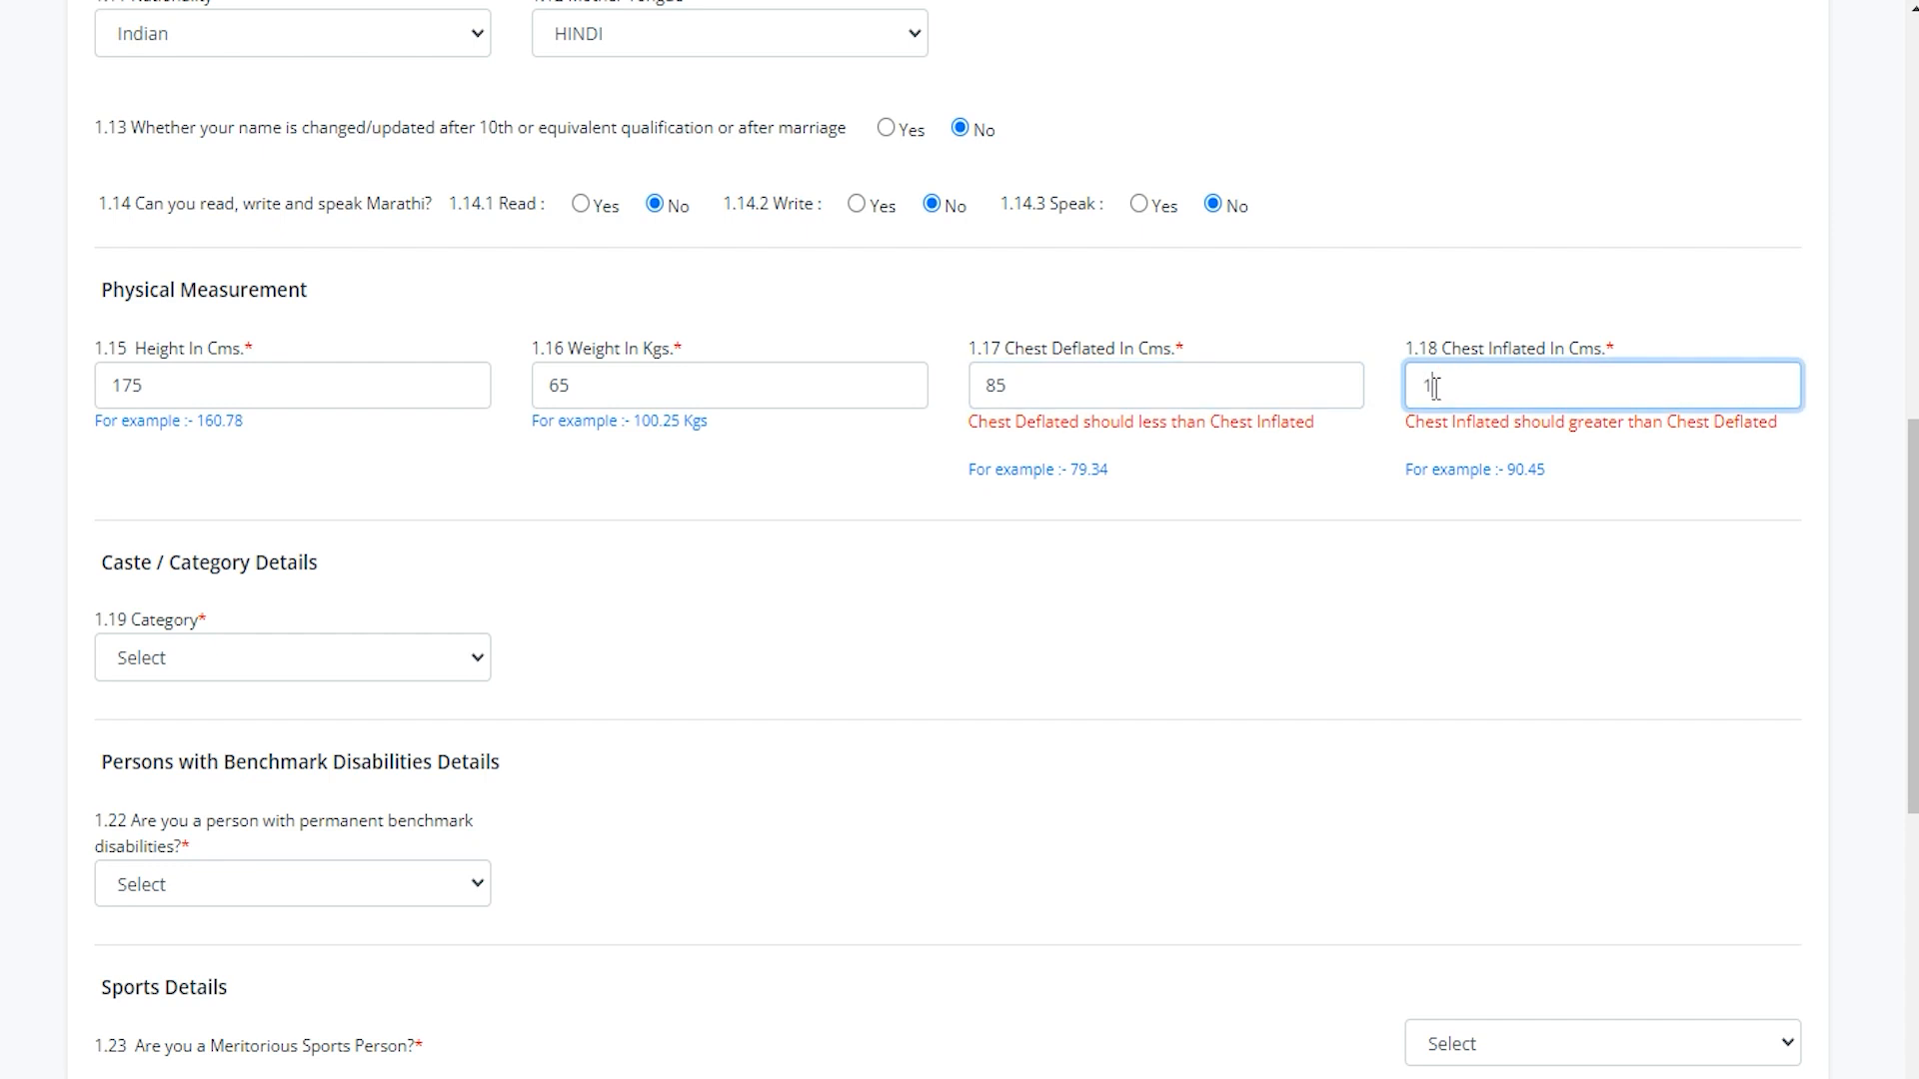
{"action": "type", "text": "00"}
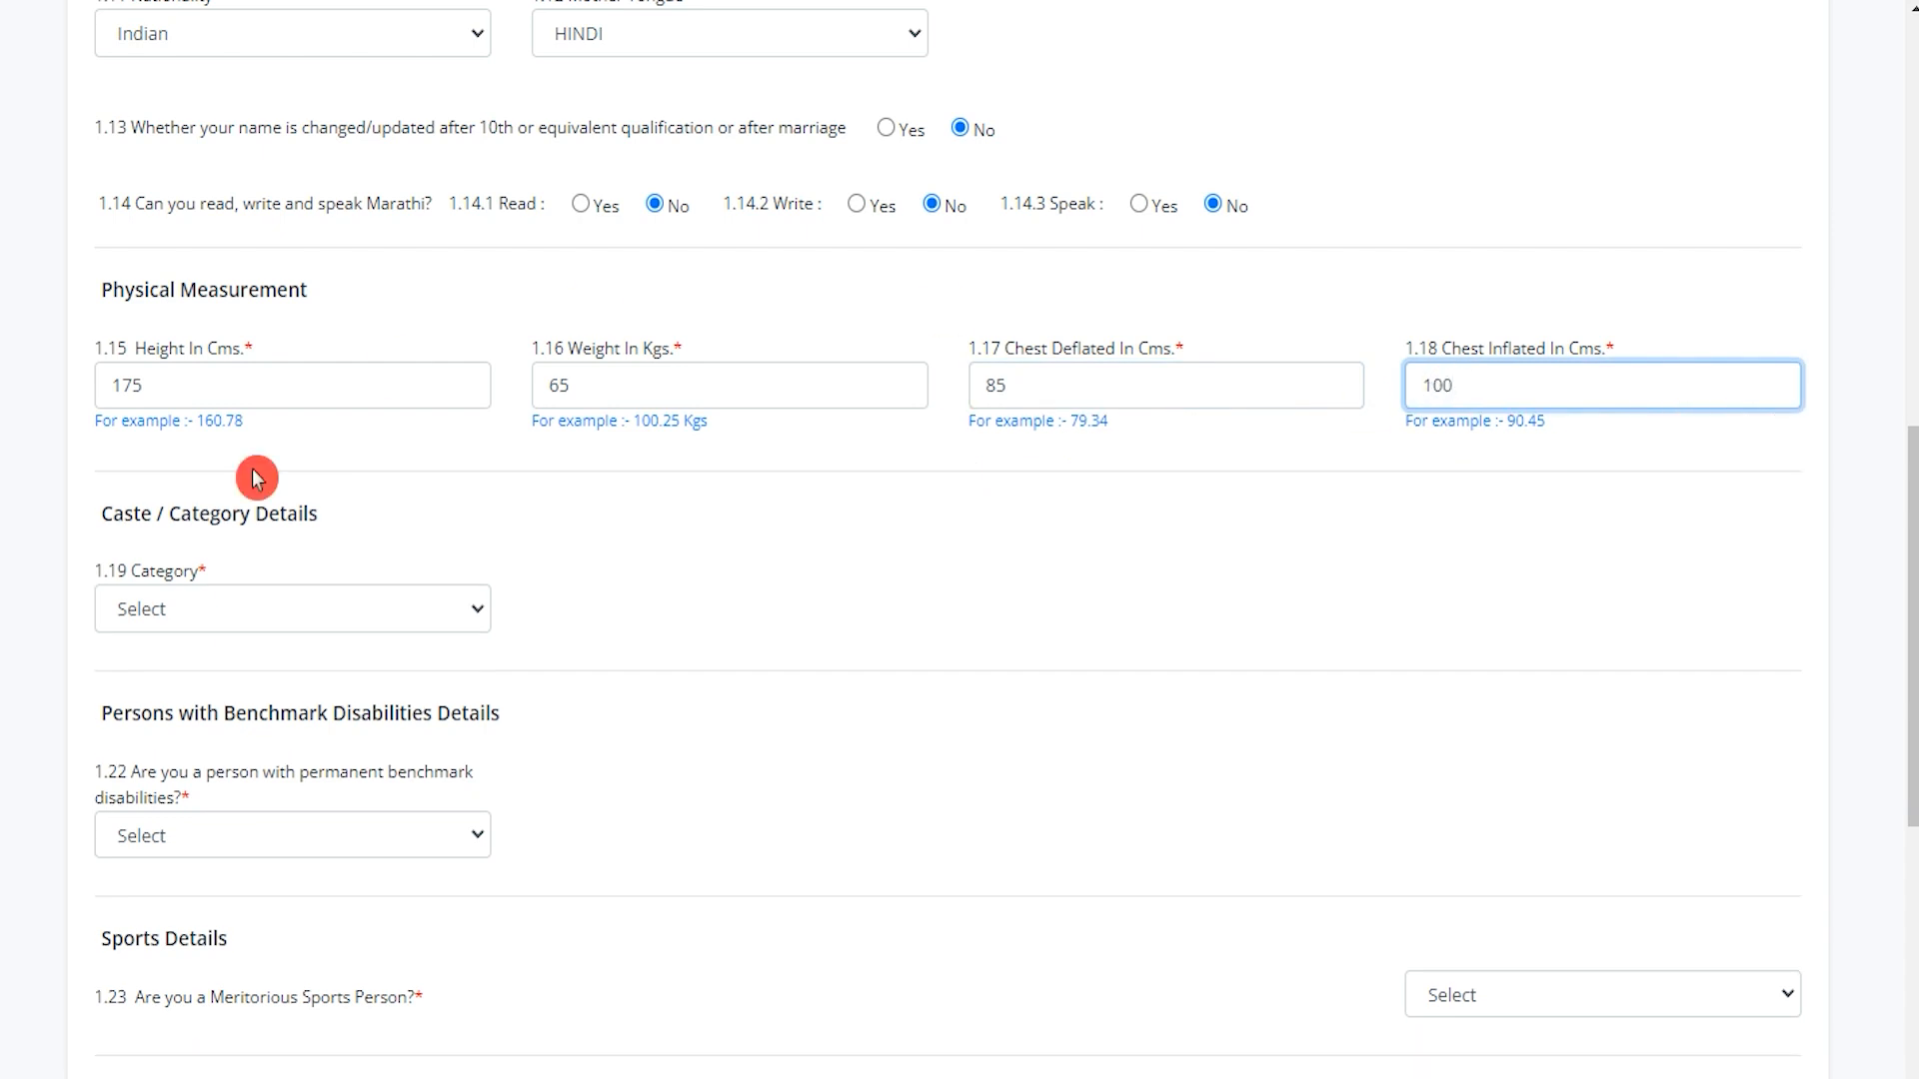
{"action": "left_click", "coordinate": [321, 611]}
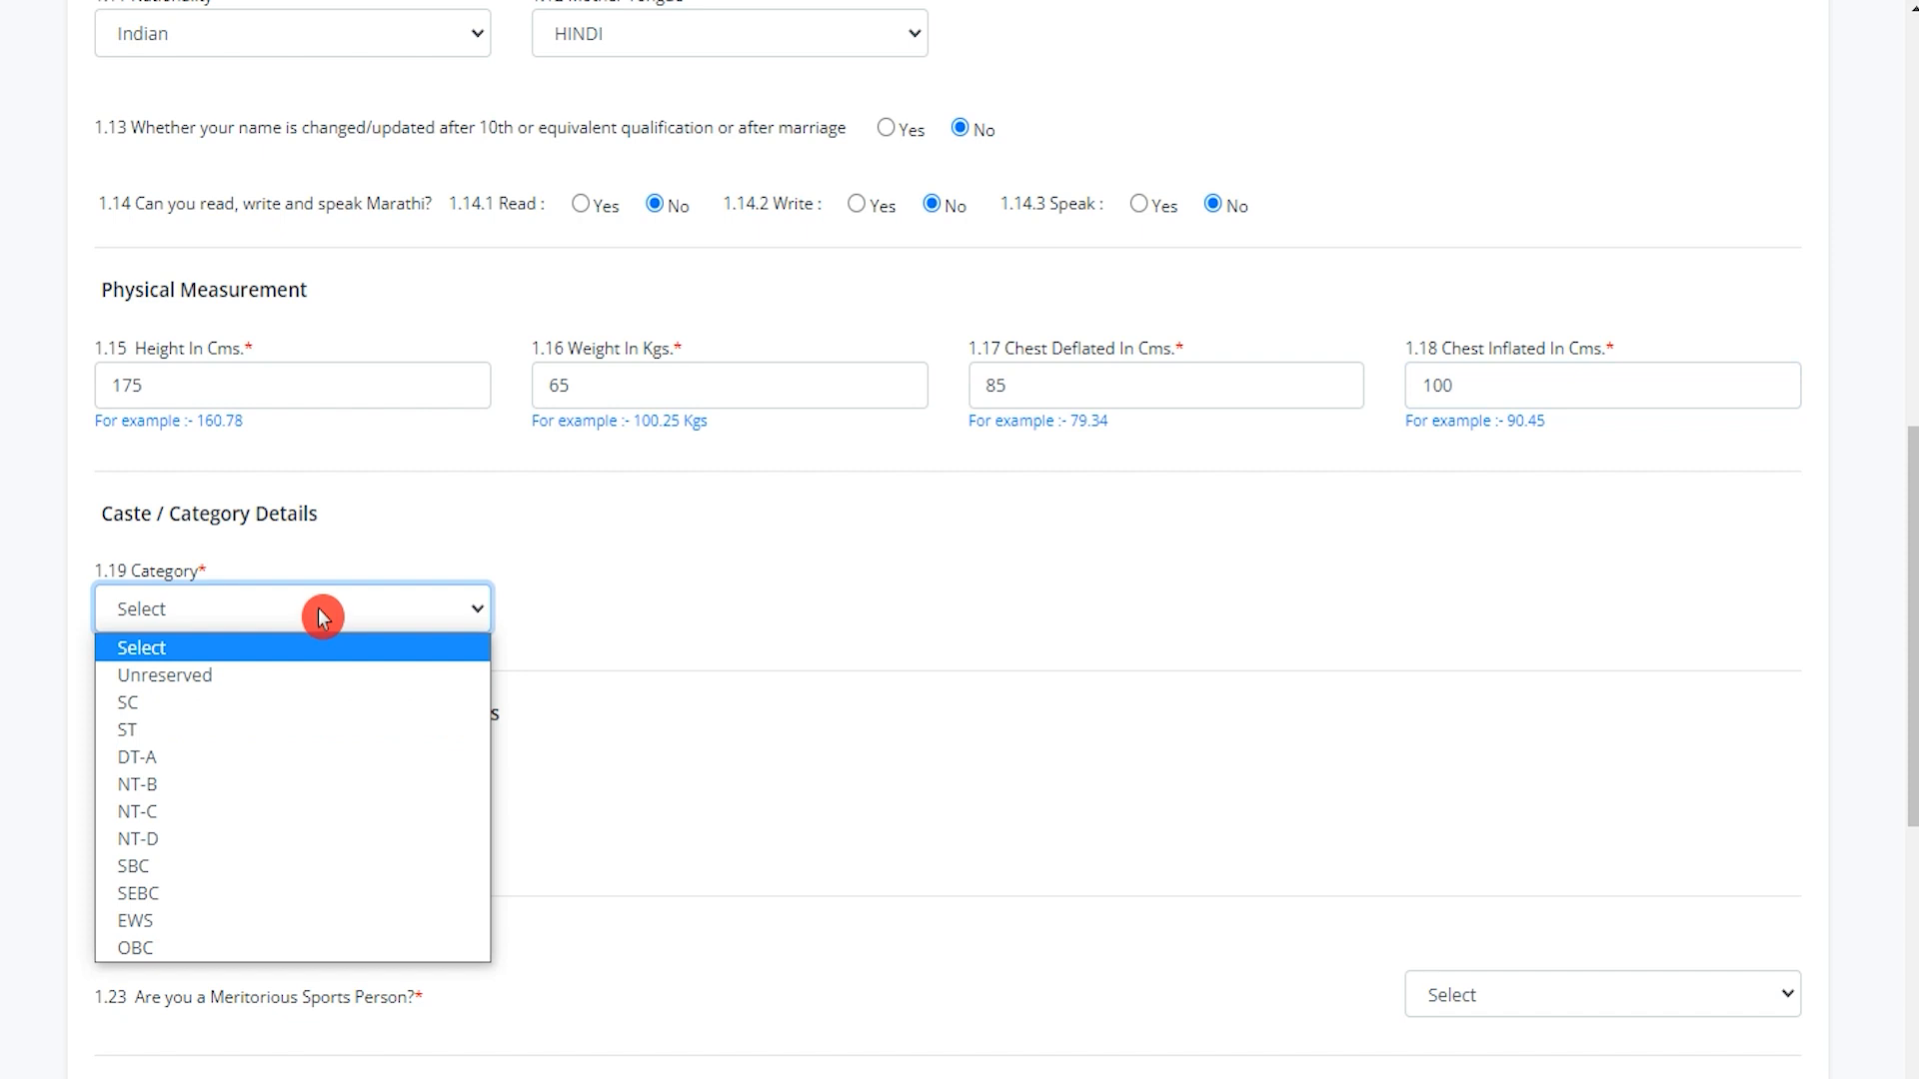
Choose category SC with a certificate number, issuing district Osmanabad and issue date 10/01/2023.
{"action": "left_click", "coordinate": [232, 703]}
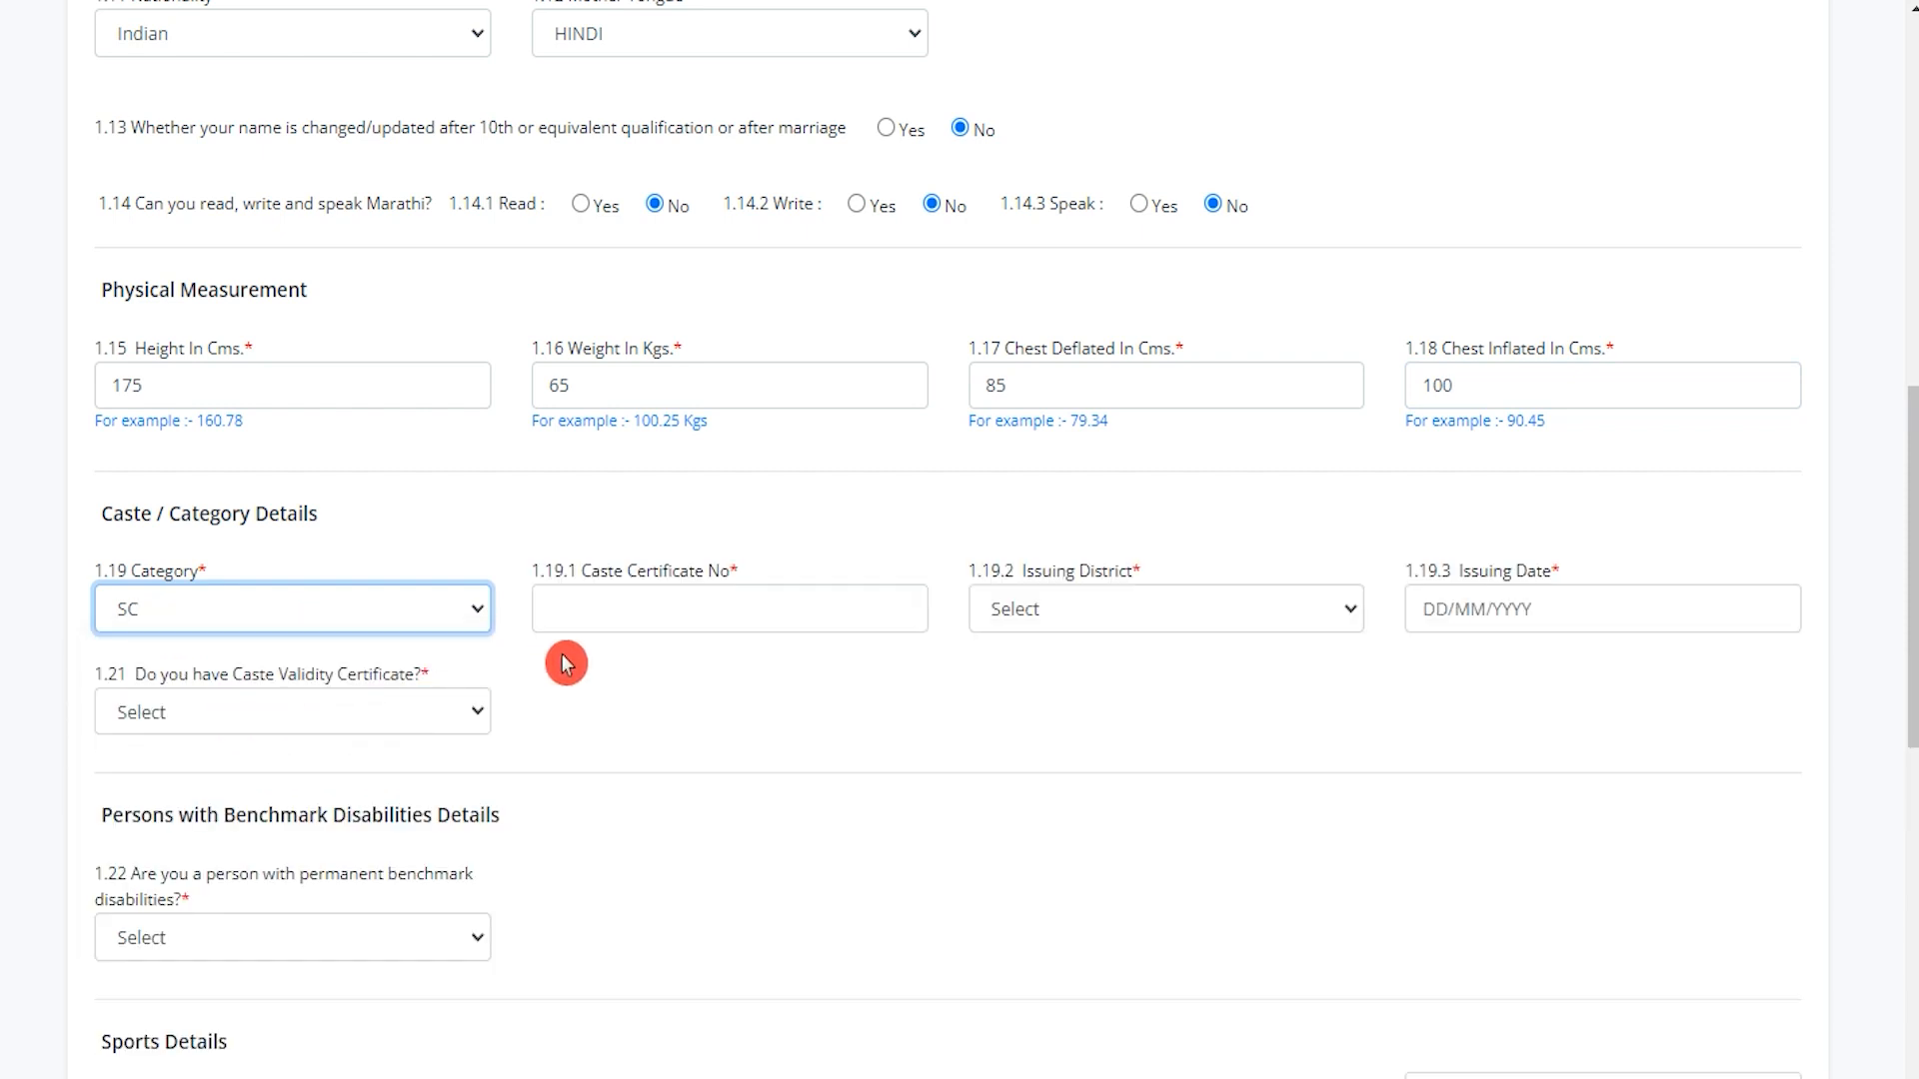
{"action": "left_click", "coordinate": [637, 605]}
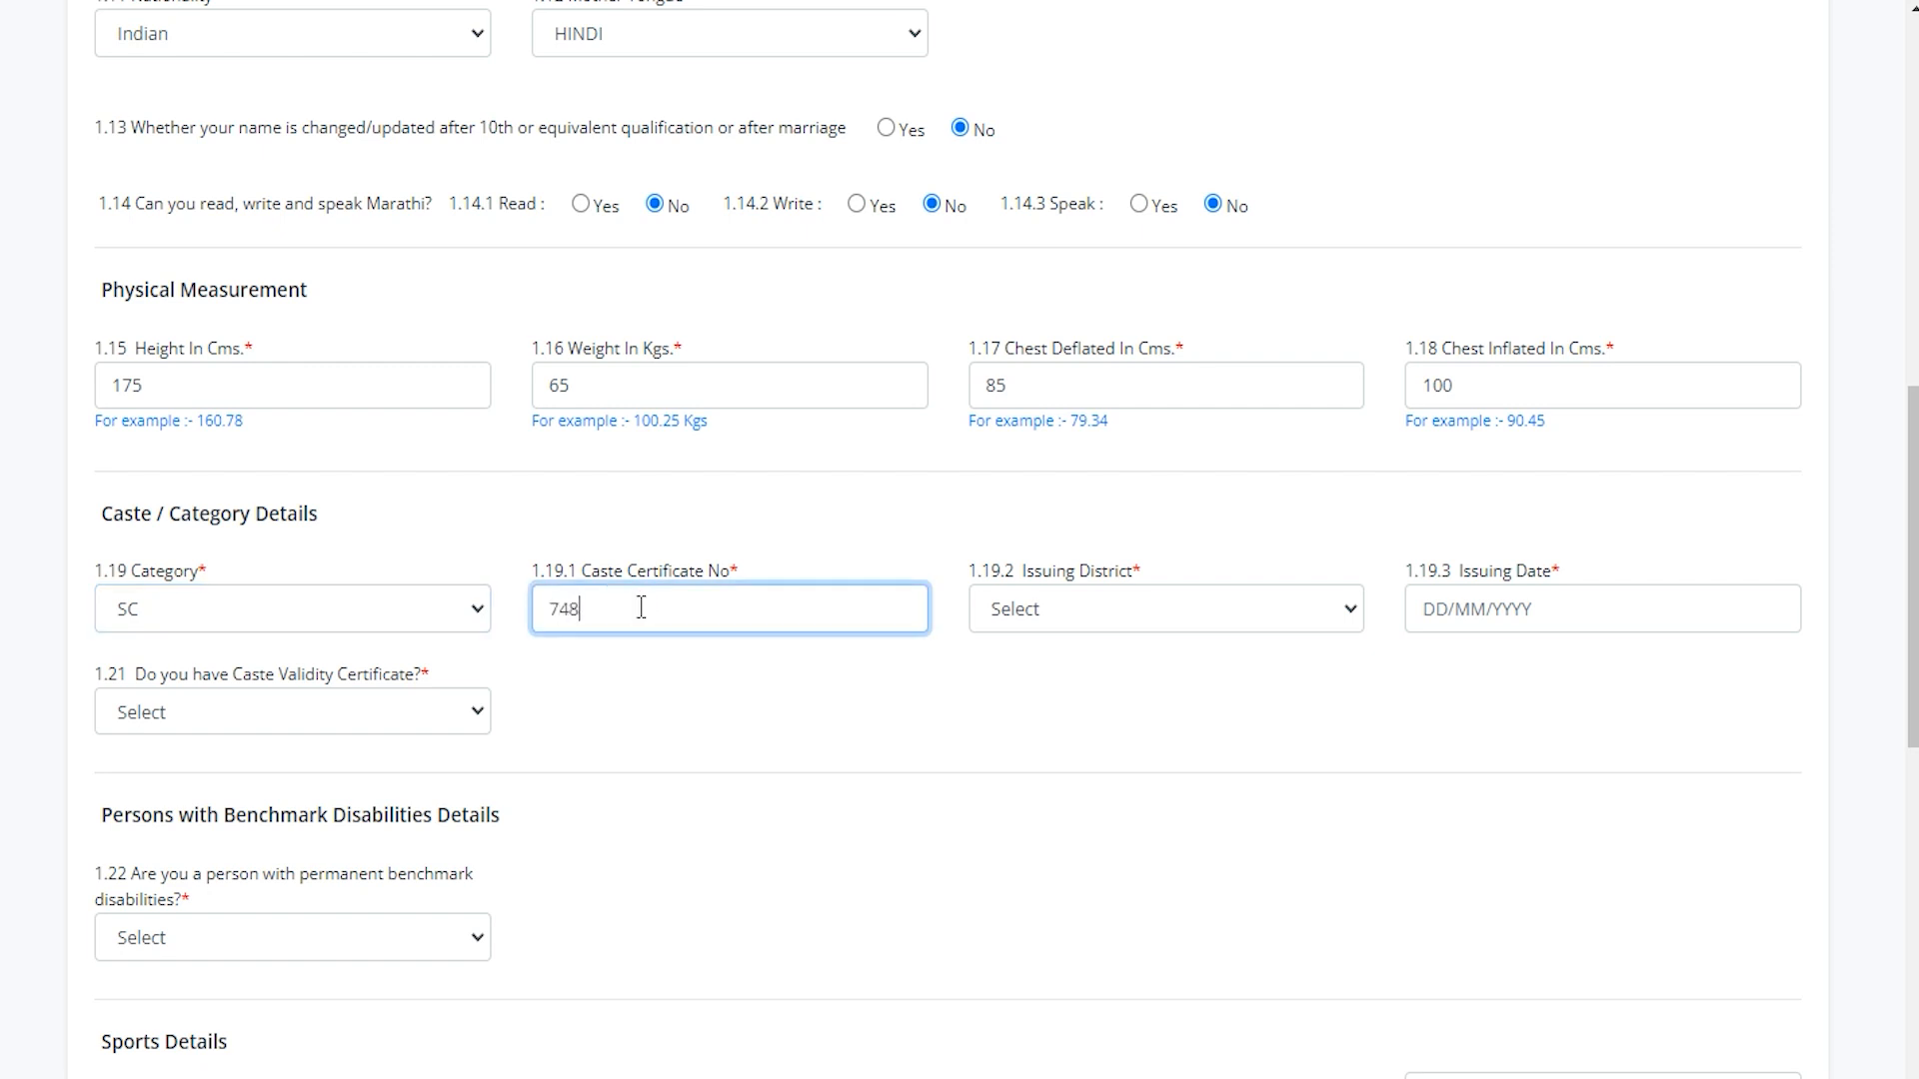
{"action": "left_click", "coordinate": [1104, 628]}
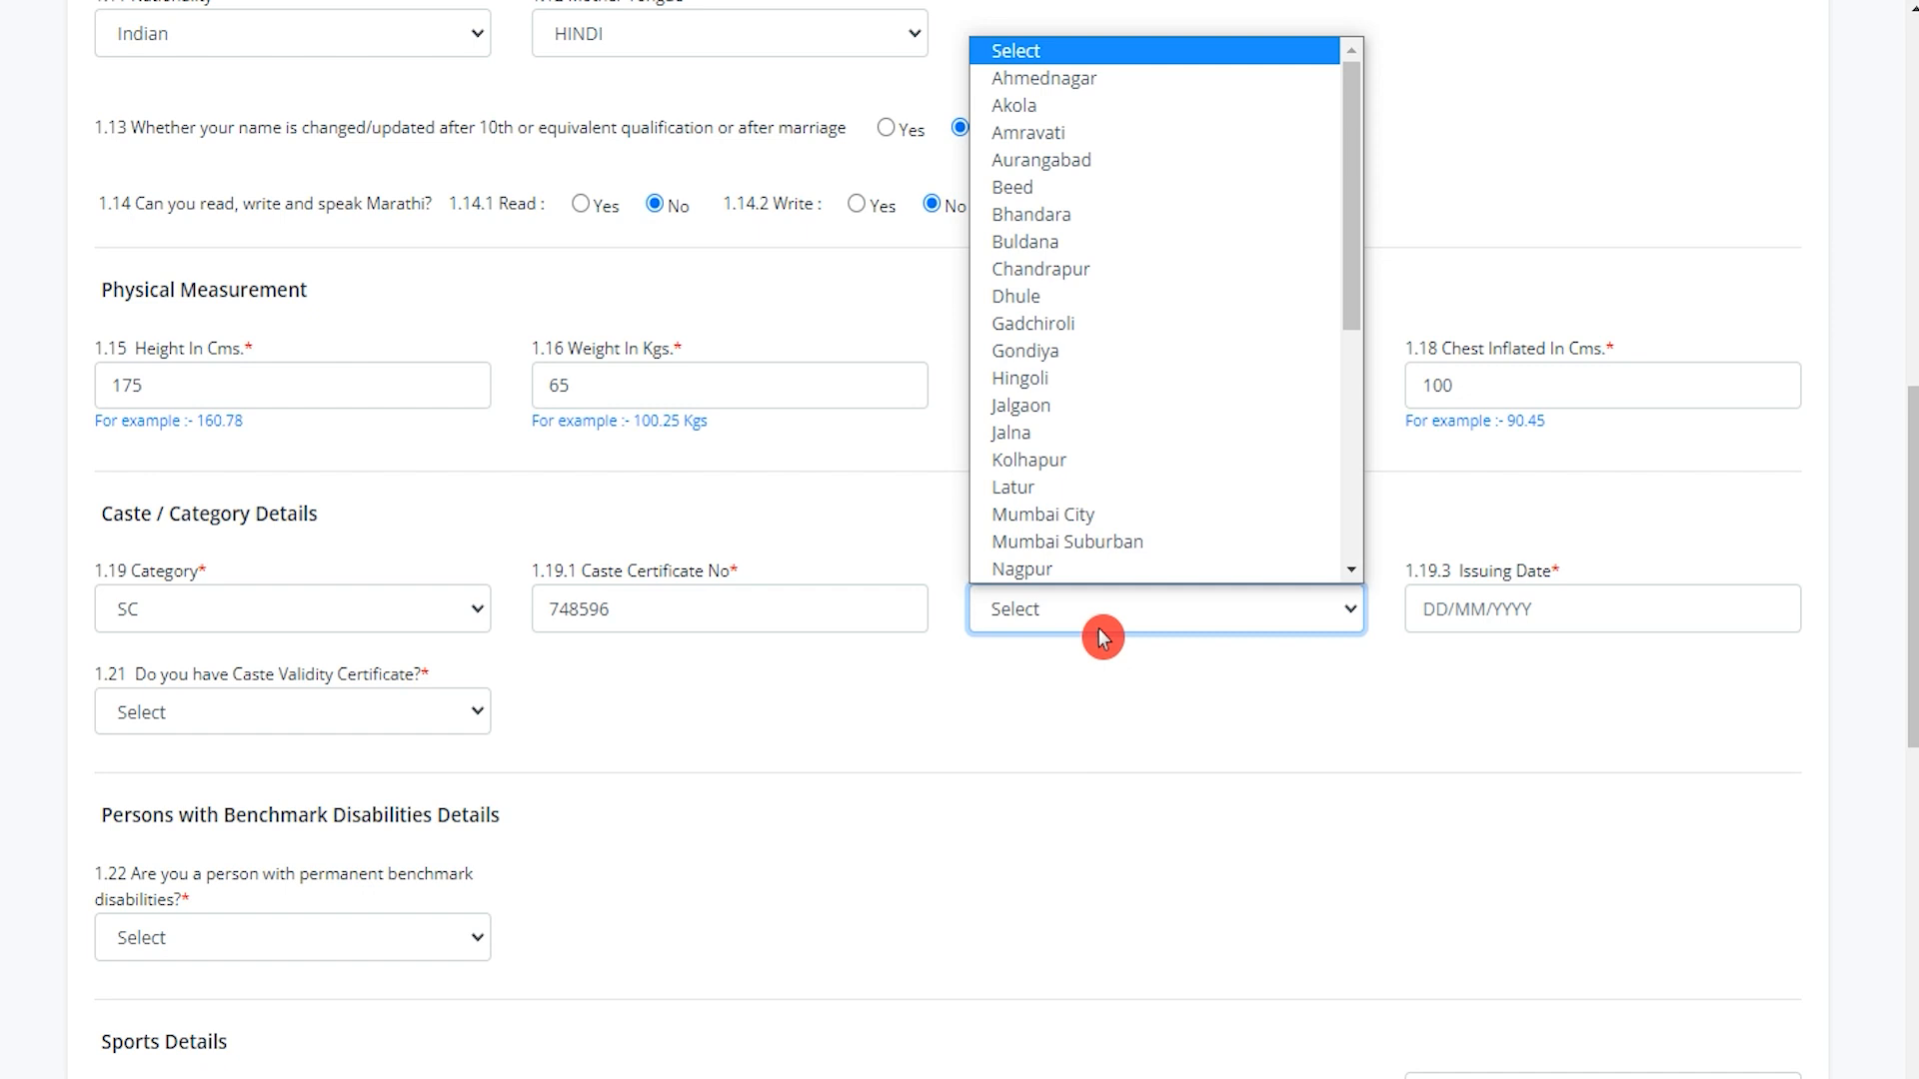
{"action": "scroll", "coordinate": [1122, 429], "scroll_direction": "down", "scroll_amount": 5}
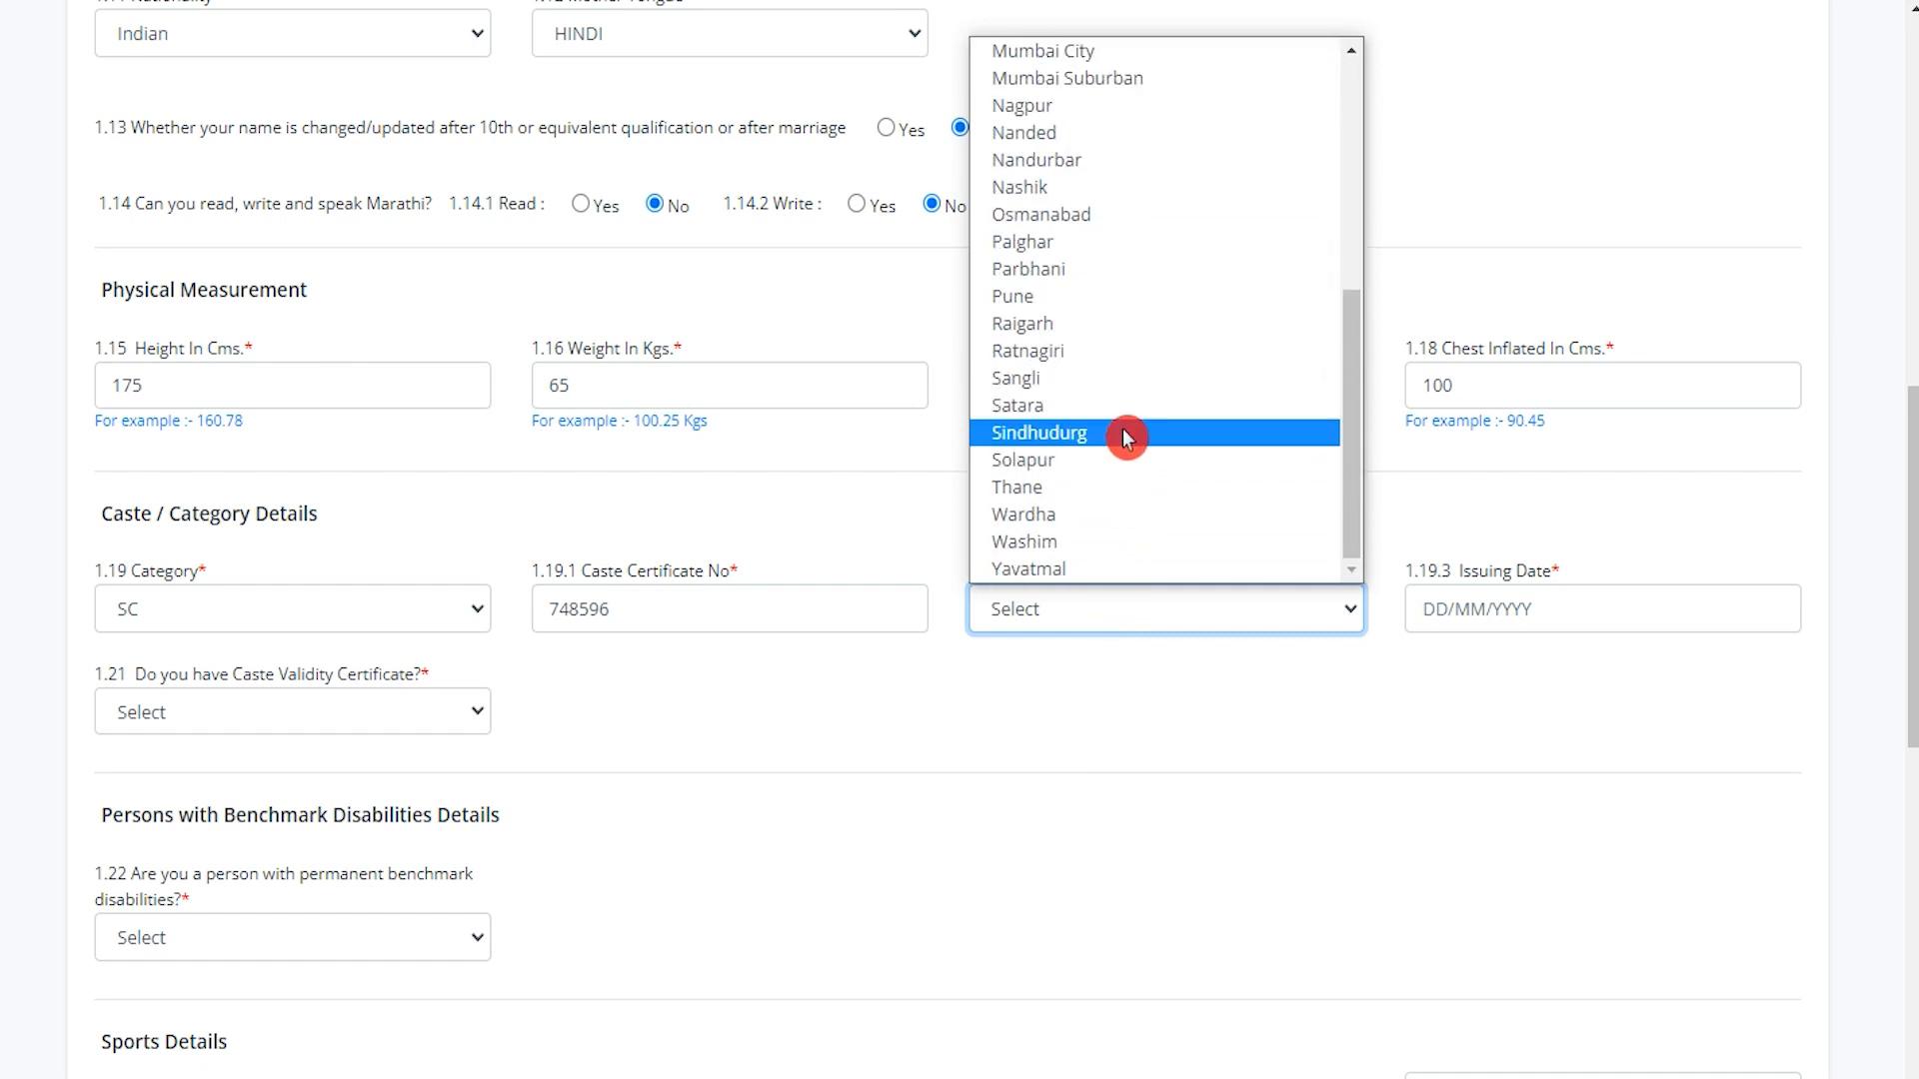
{"action": "left_click", "coordinate": [1092, 215]}
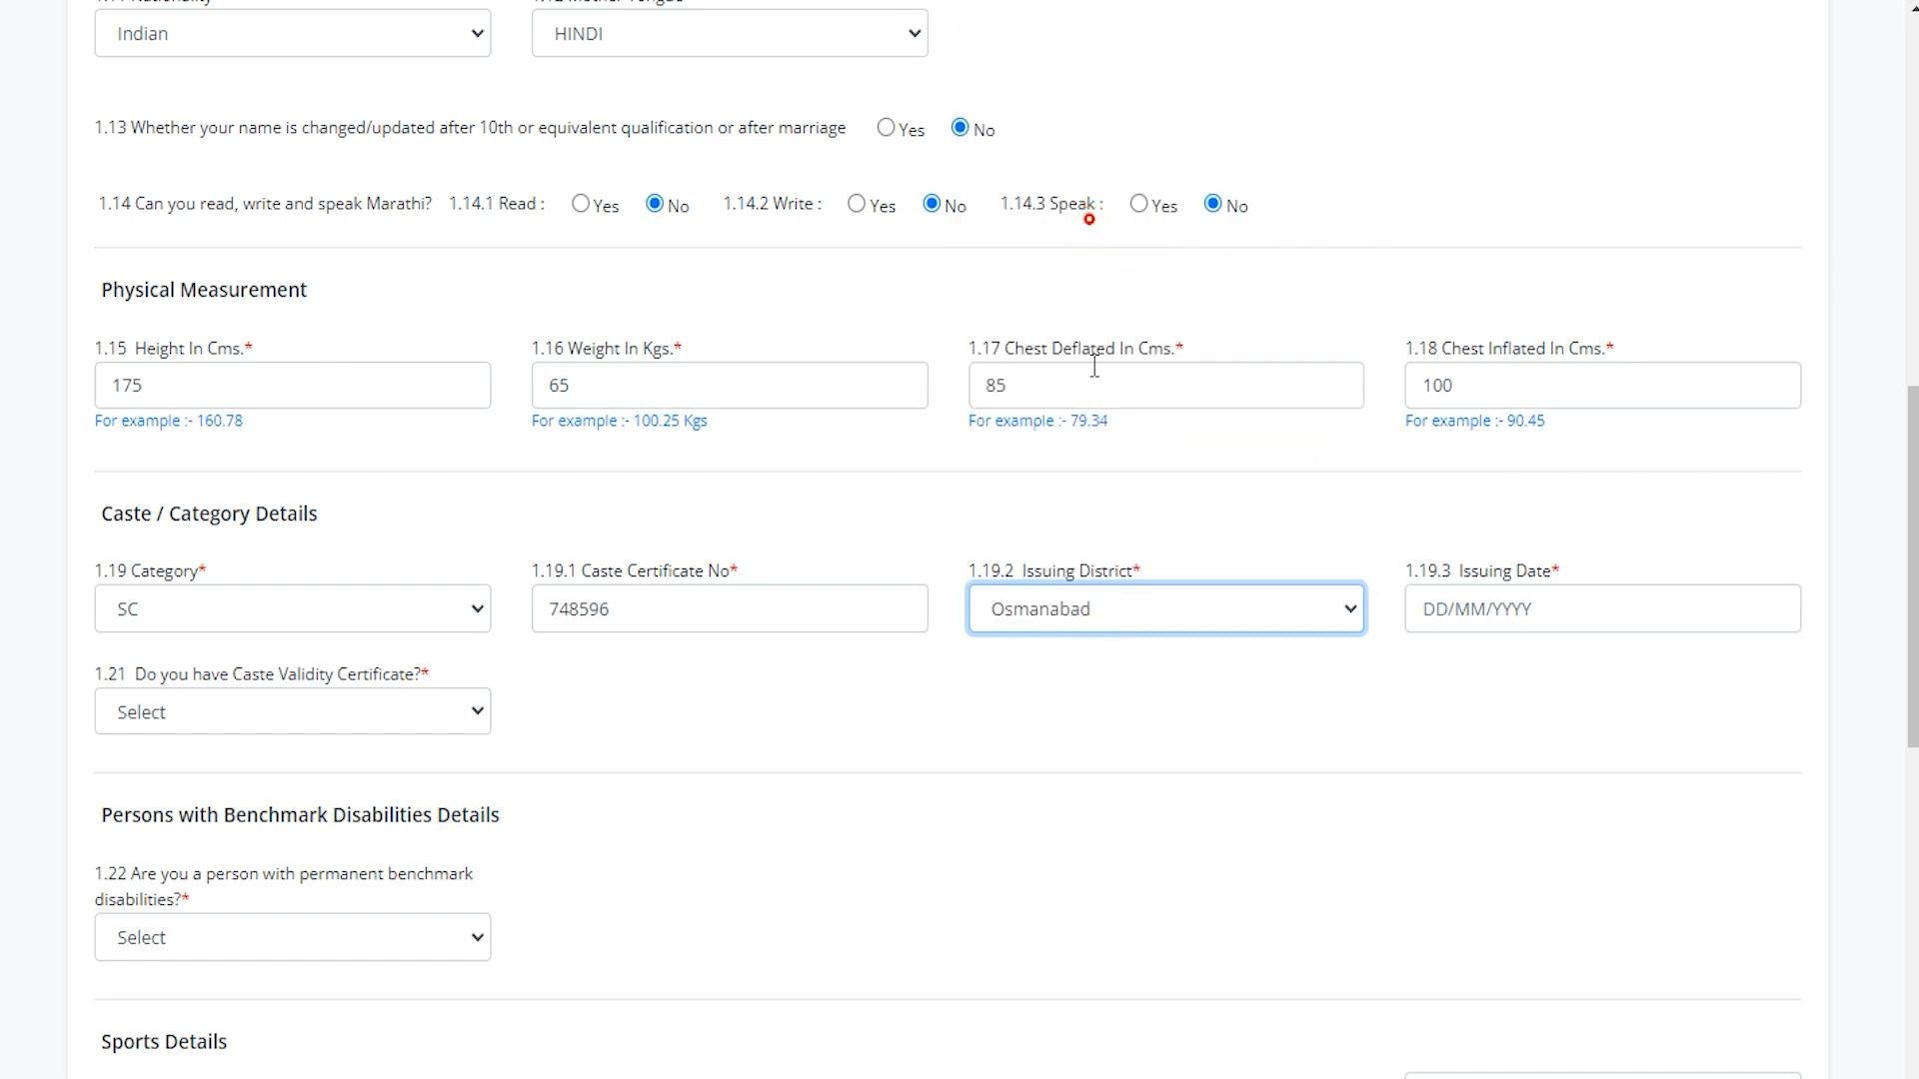
{"action": "left_click", "coordinate": [1531, 602]}
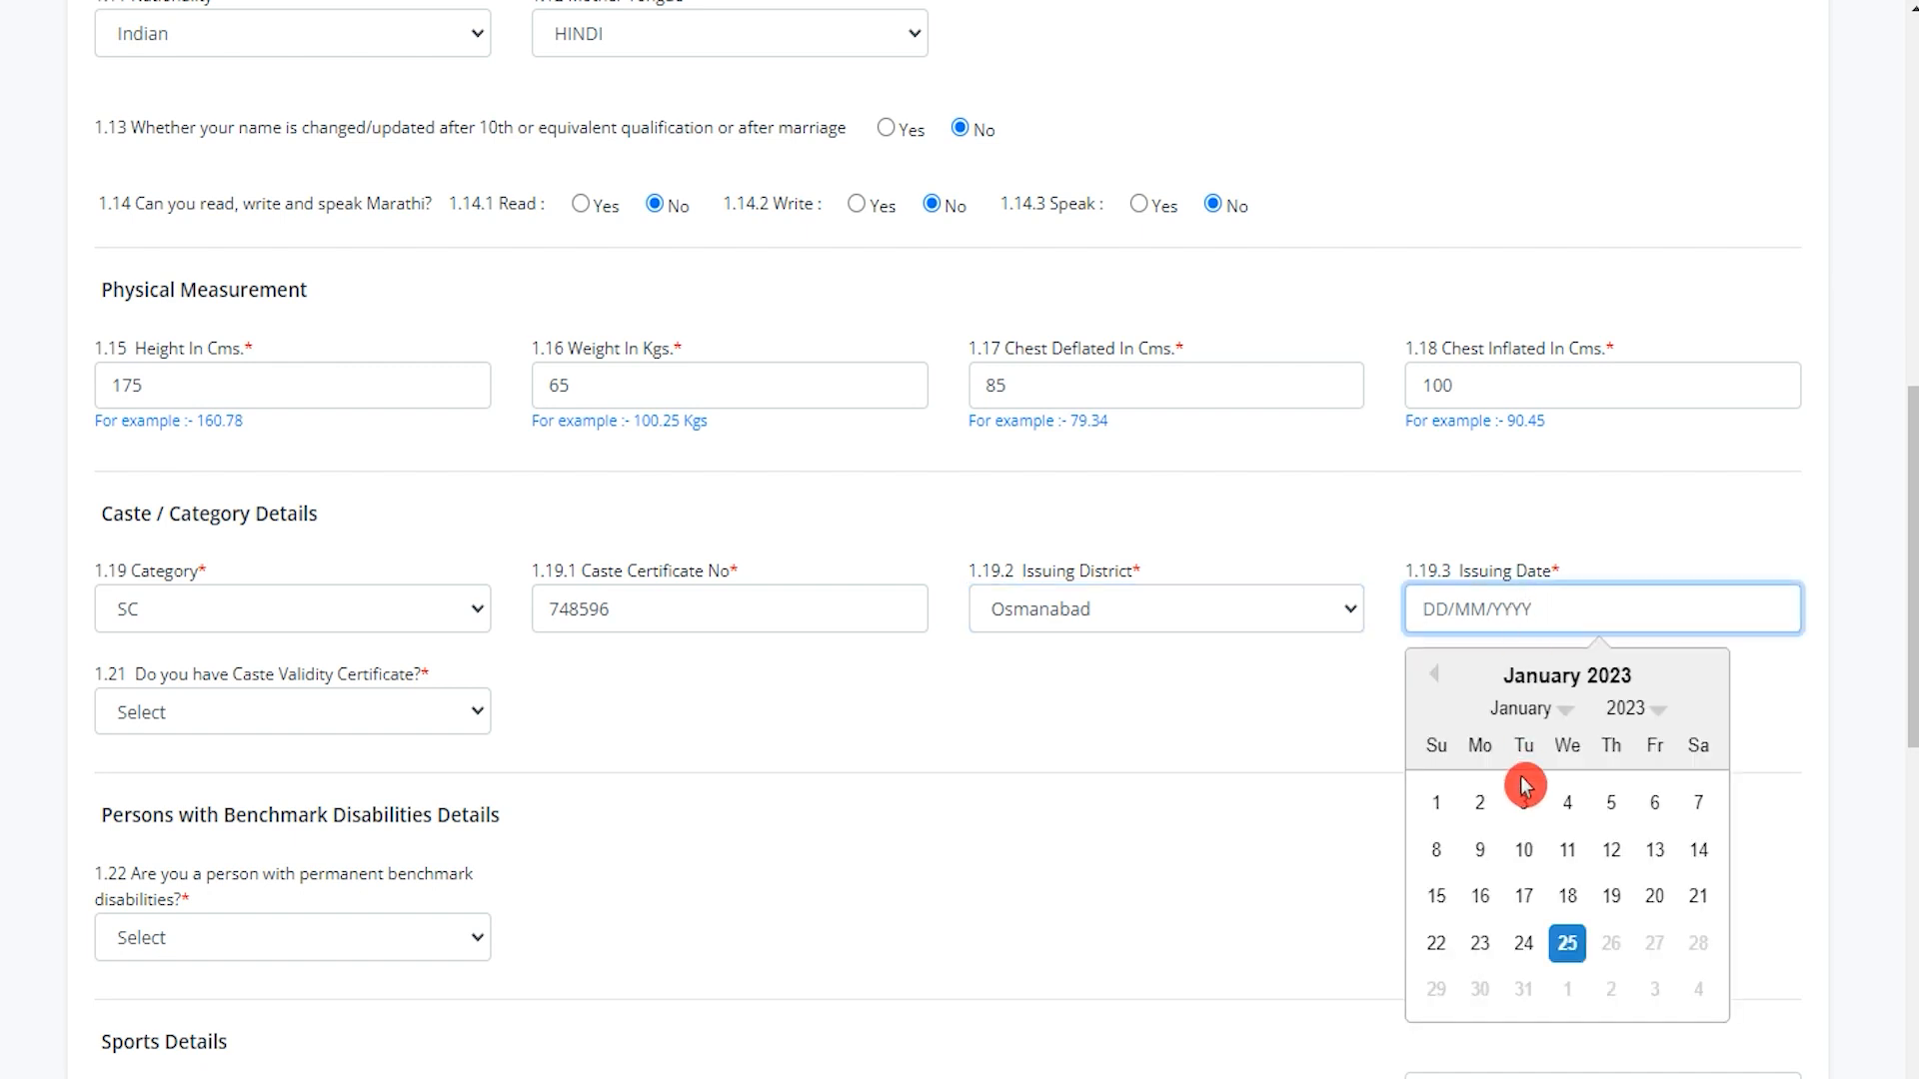
{"action": "double_click", "coordinate": [1453, 675]}
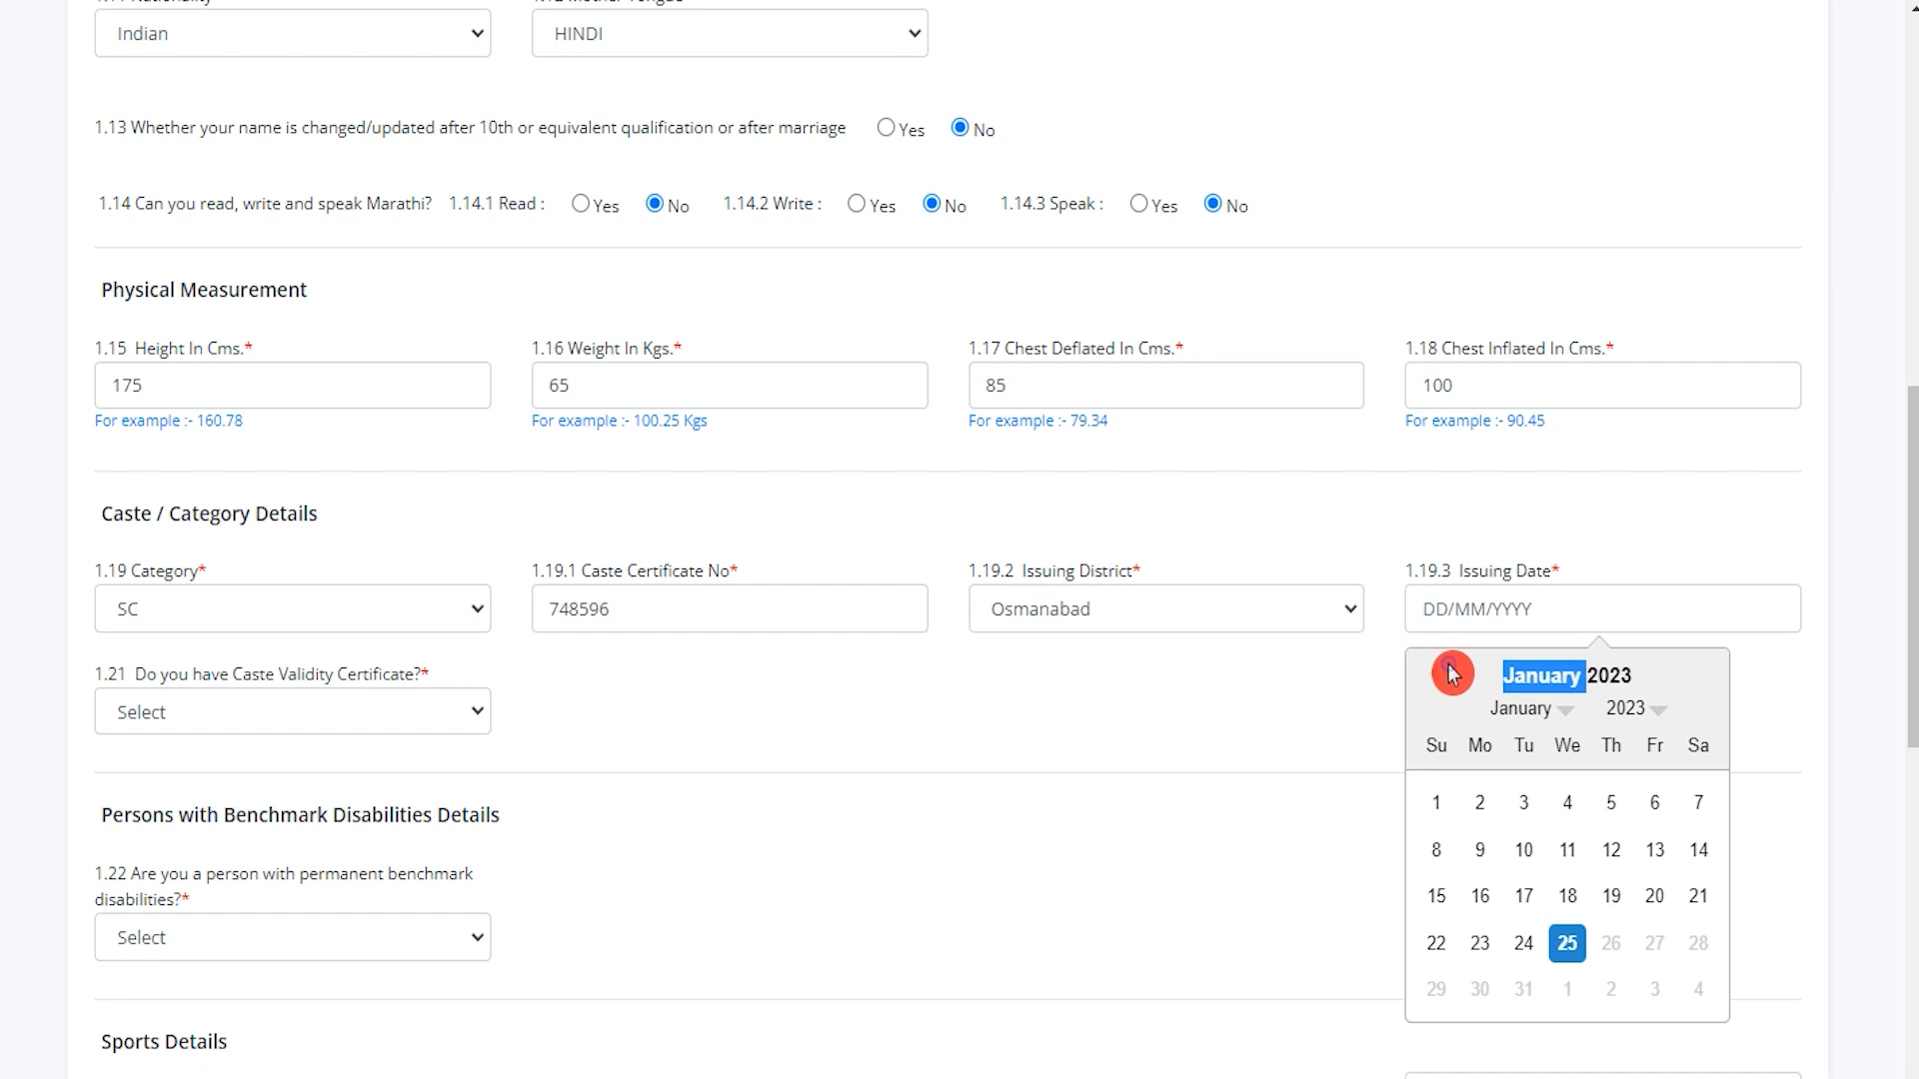
{"action": "left_click", "coordinate": [1526, 844]}
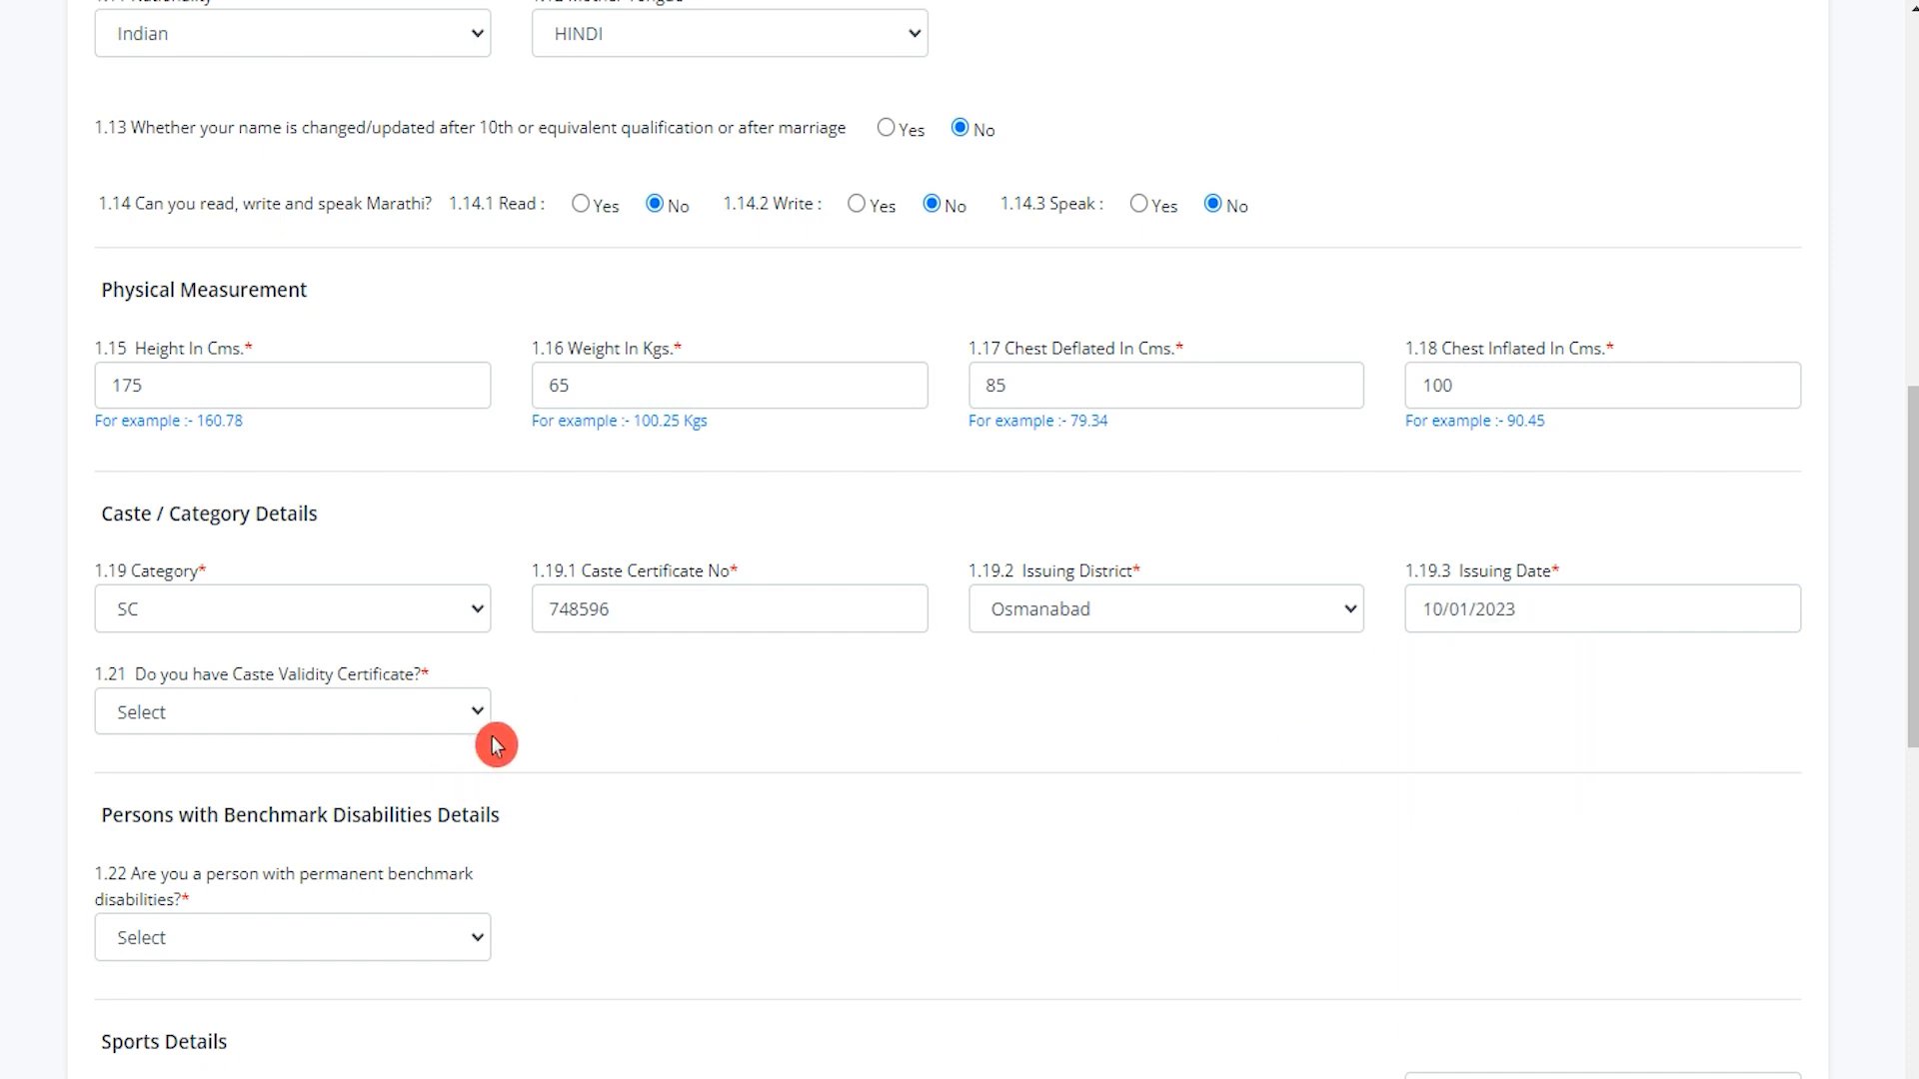
Answer No to holding a caste validity certificate after briefly trying Yes.
{"action": "left_click", "coordinate": [441, 734]}
{"action": "left_click", "coordinate": [351, 800]}
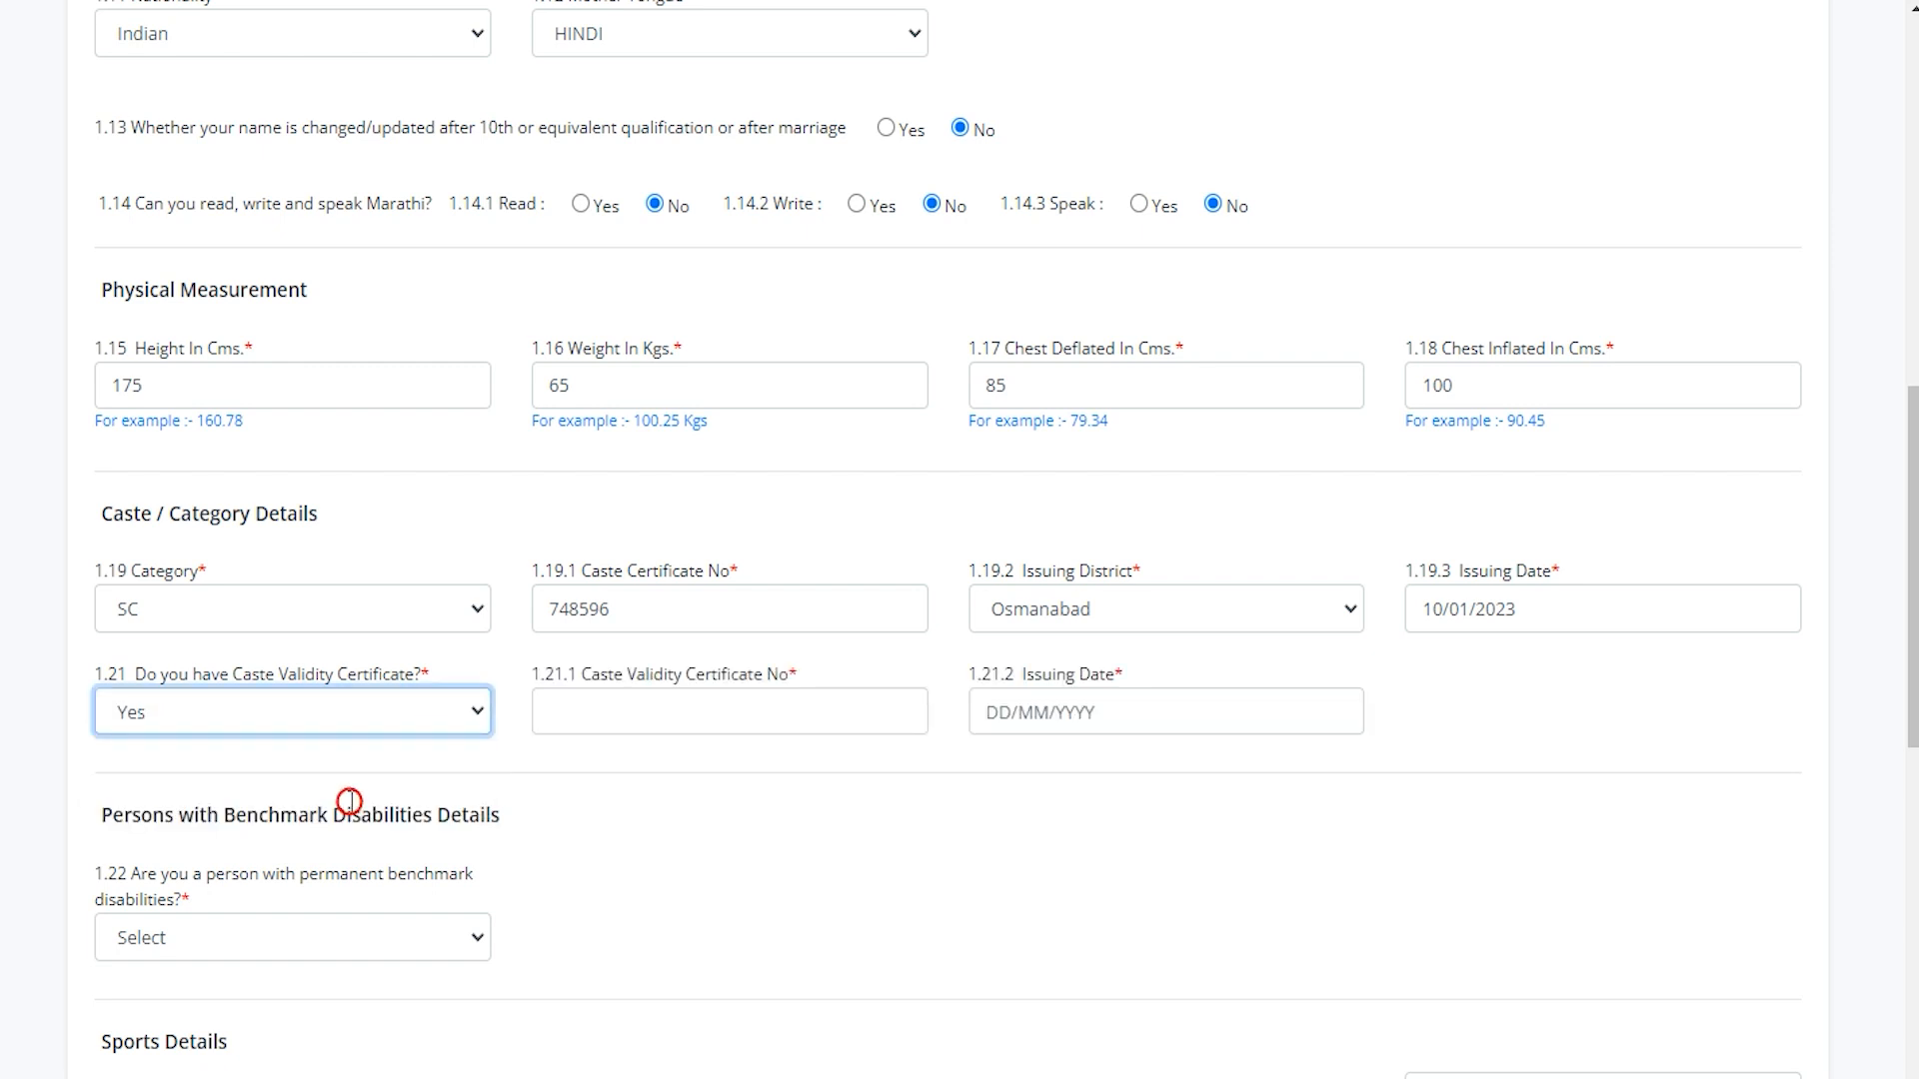
{"action": "left_click", "coordinate": [666, 709]}
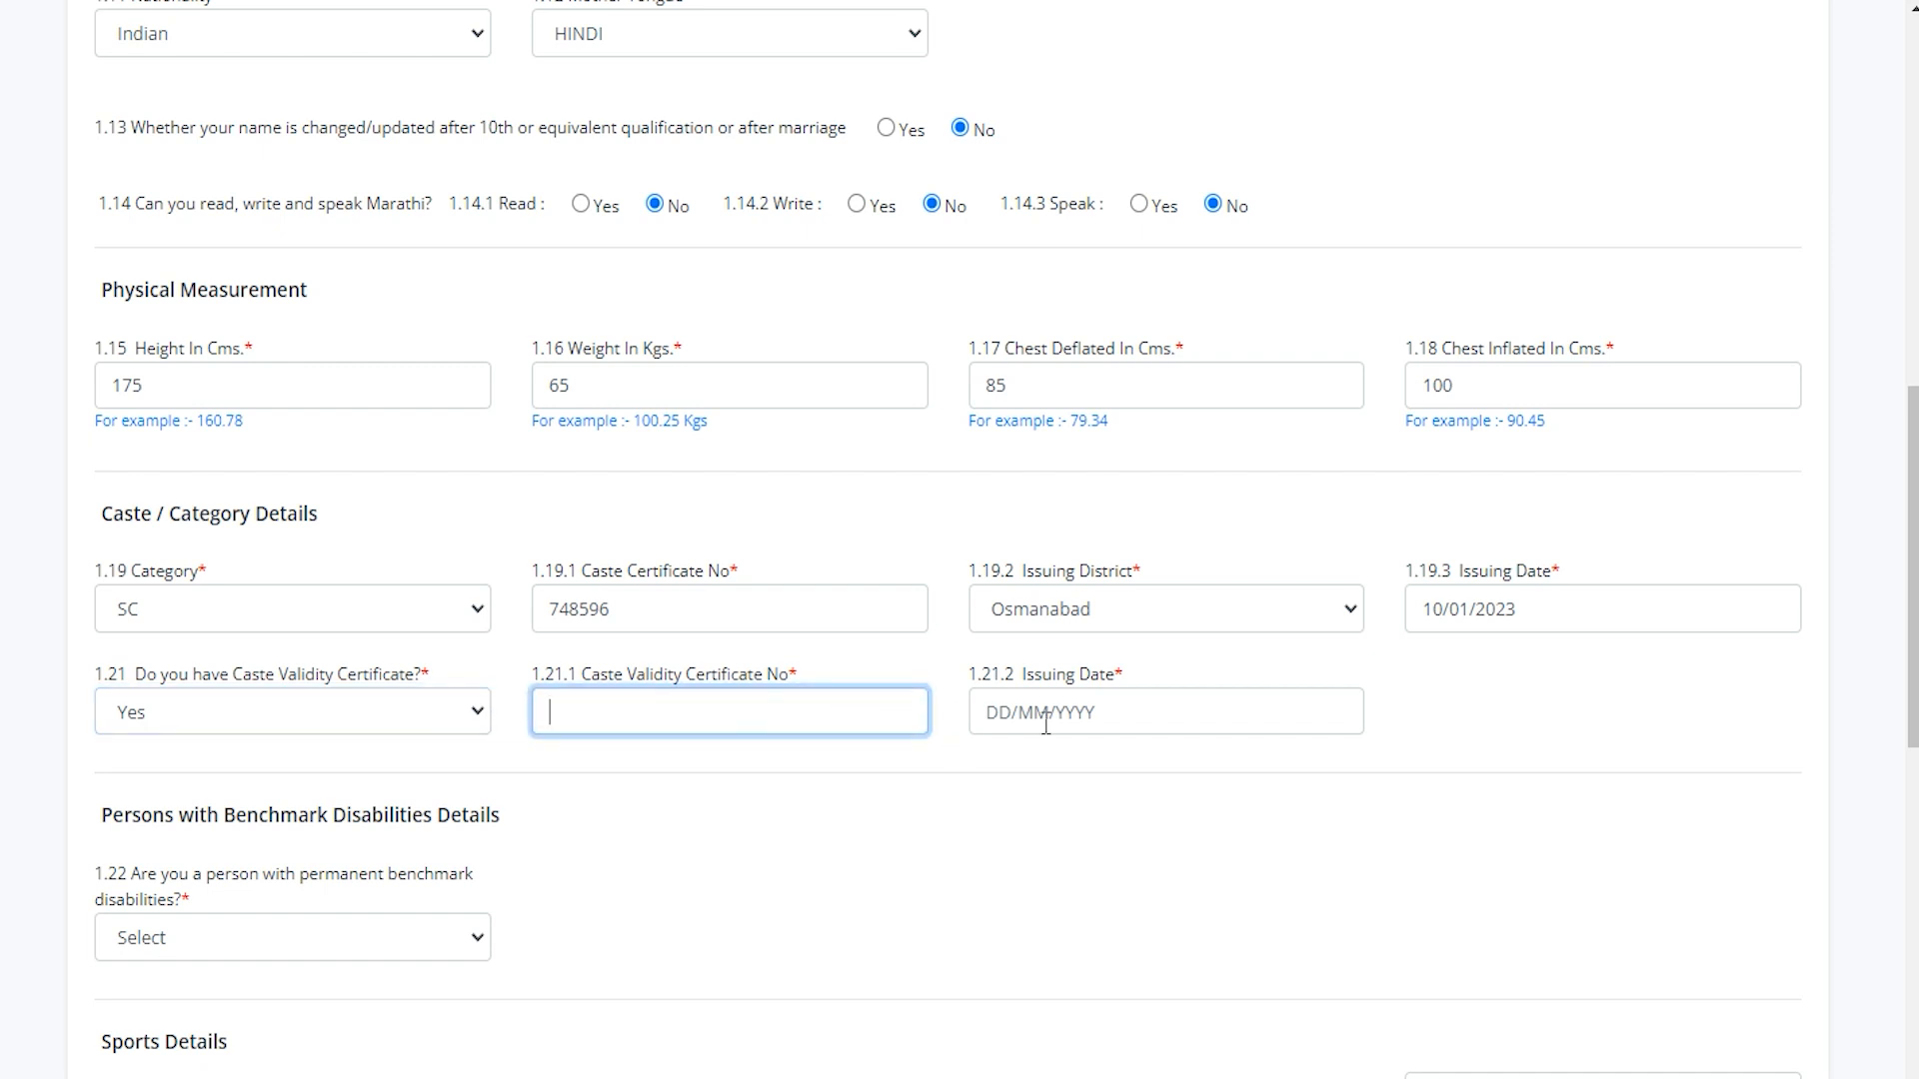
{"action": "left_click", "coordinate": [1079, 712]}
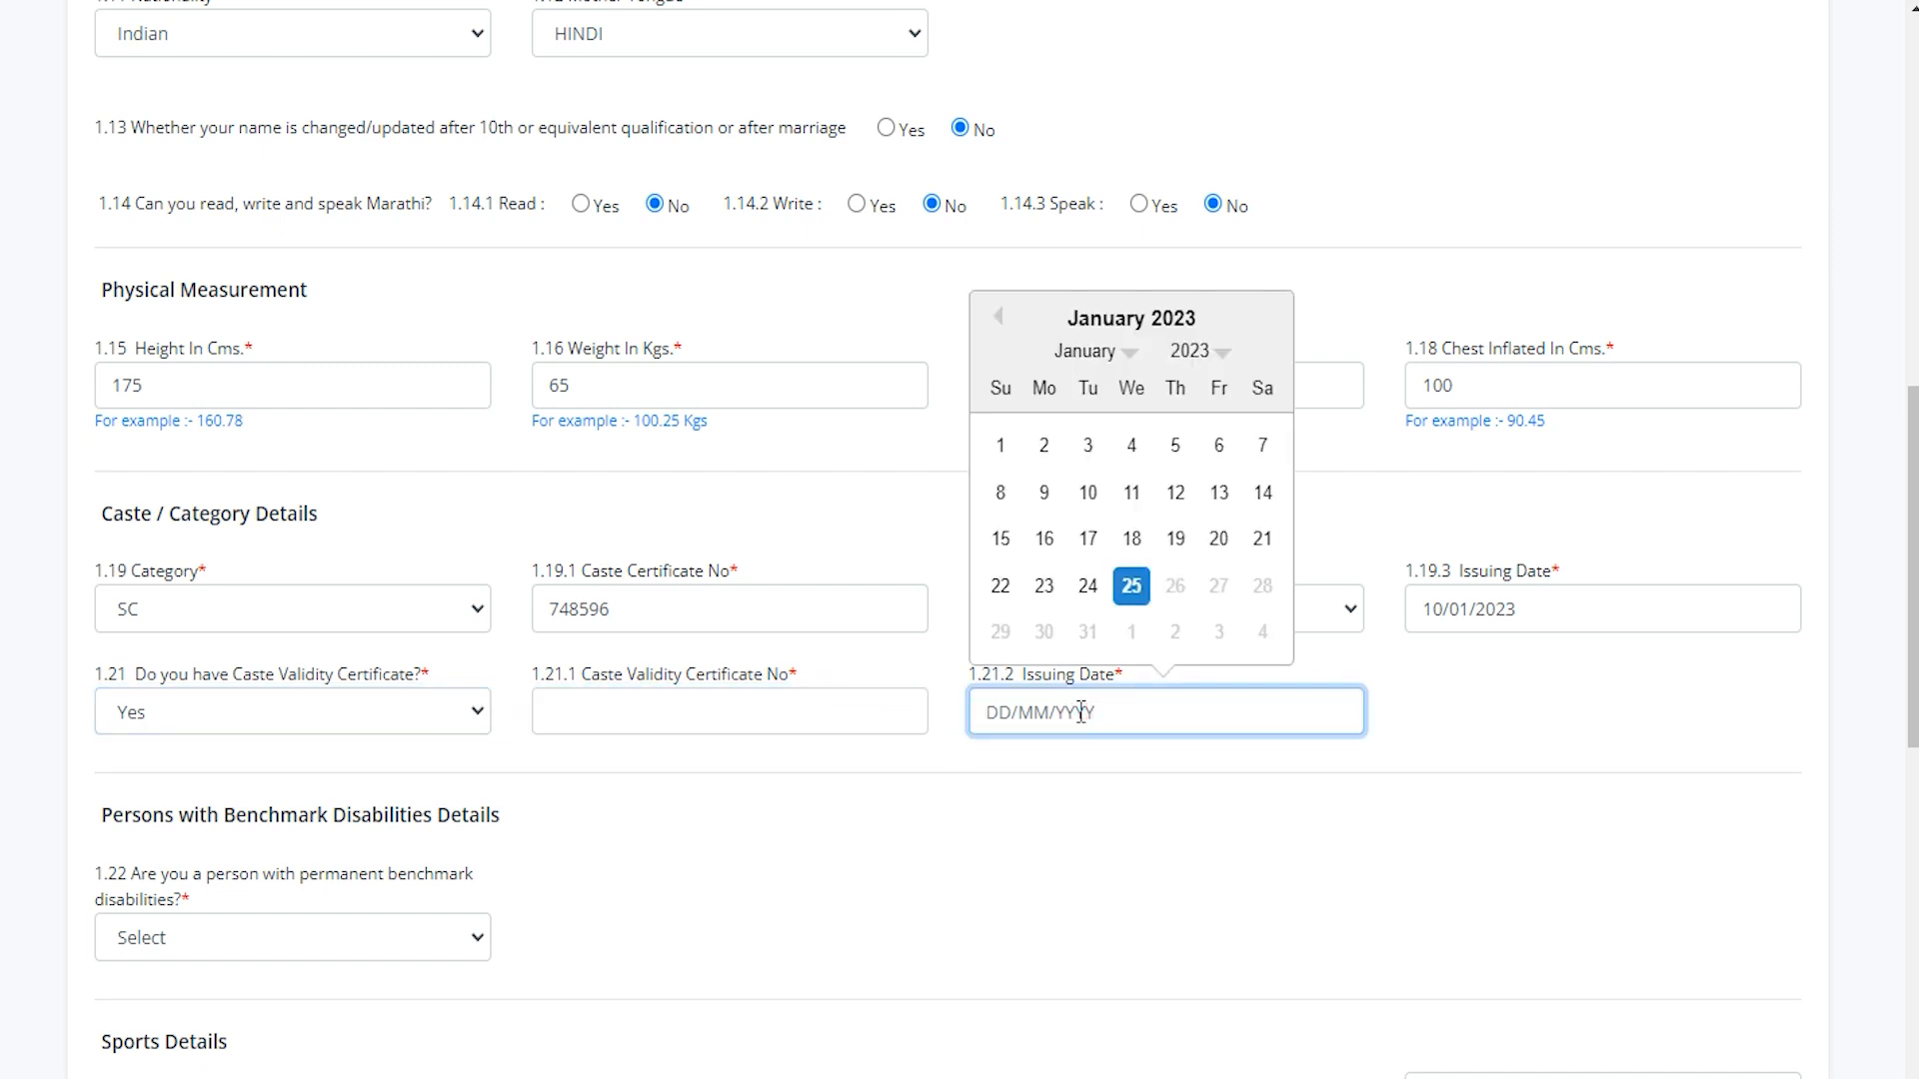
{"action": "left_click", "coordinate": [362, 730]}
{"action": "left_click", "coordinate": [250, 778]}
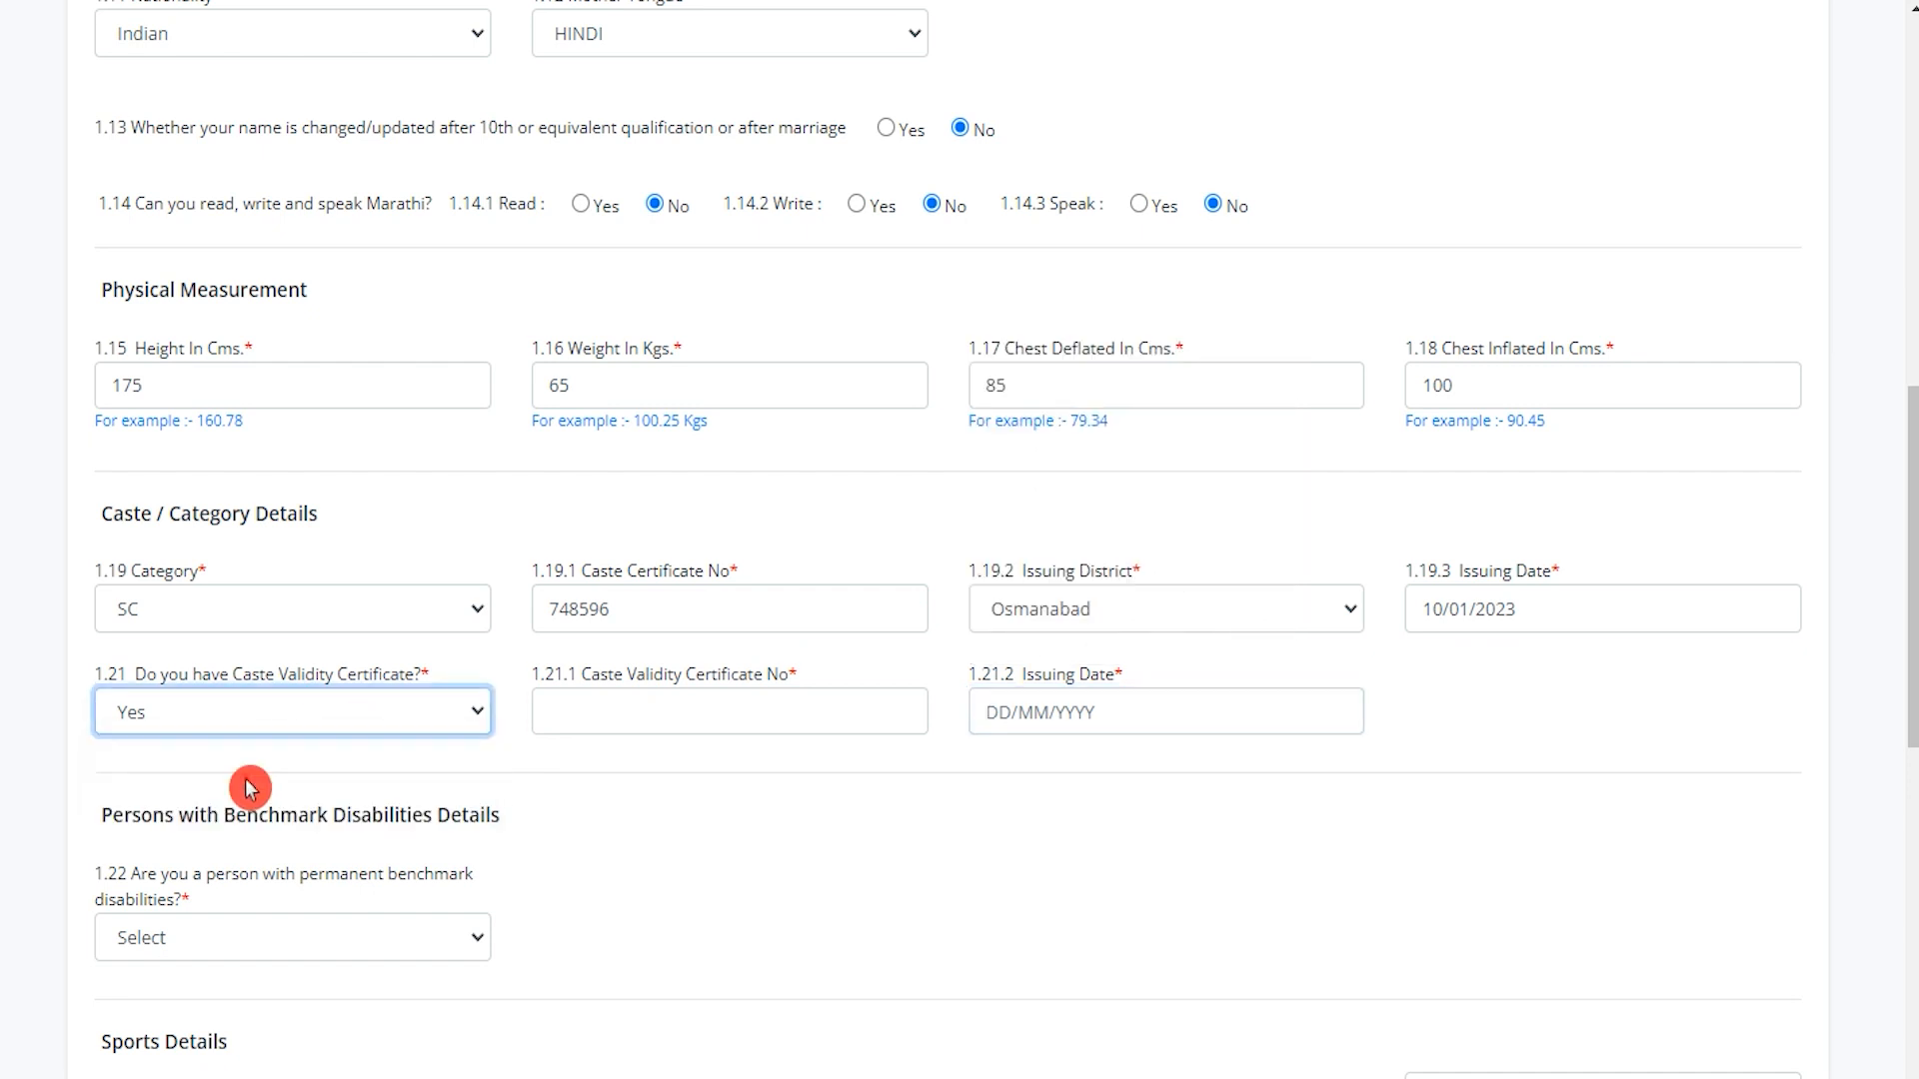
{"action": "left_click", "coordinate": [591, 809]}
Set benchmark disability question 1.22 to No after briefly choosing Yes.
{"action": "scroll", "coordinate": [591, 804], "scroll_direction": "down", "scroll_amount": 4}
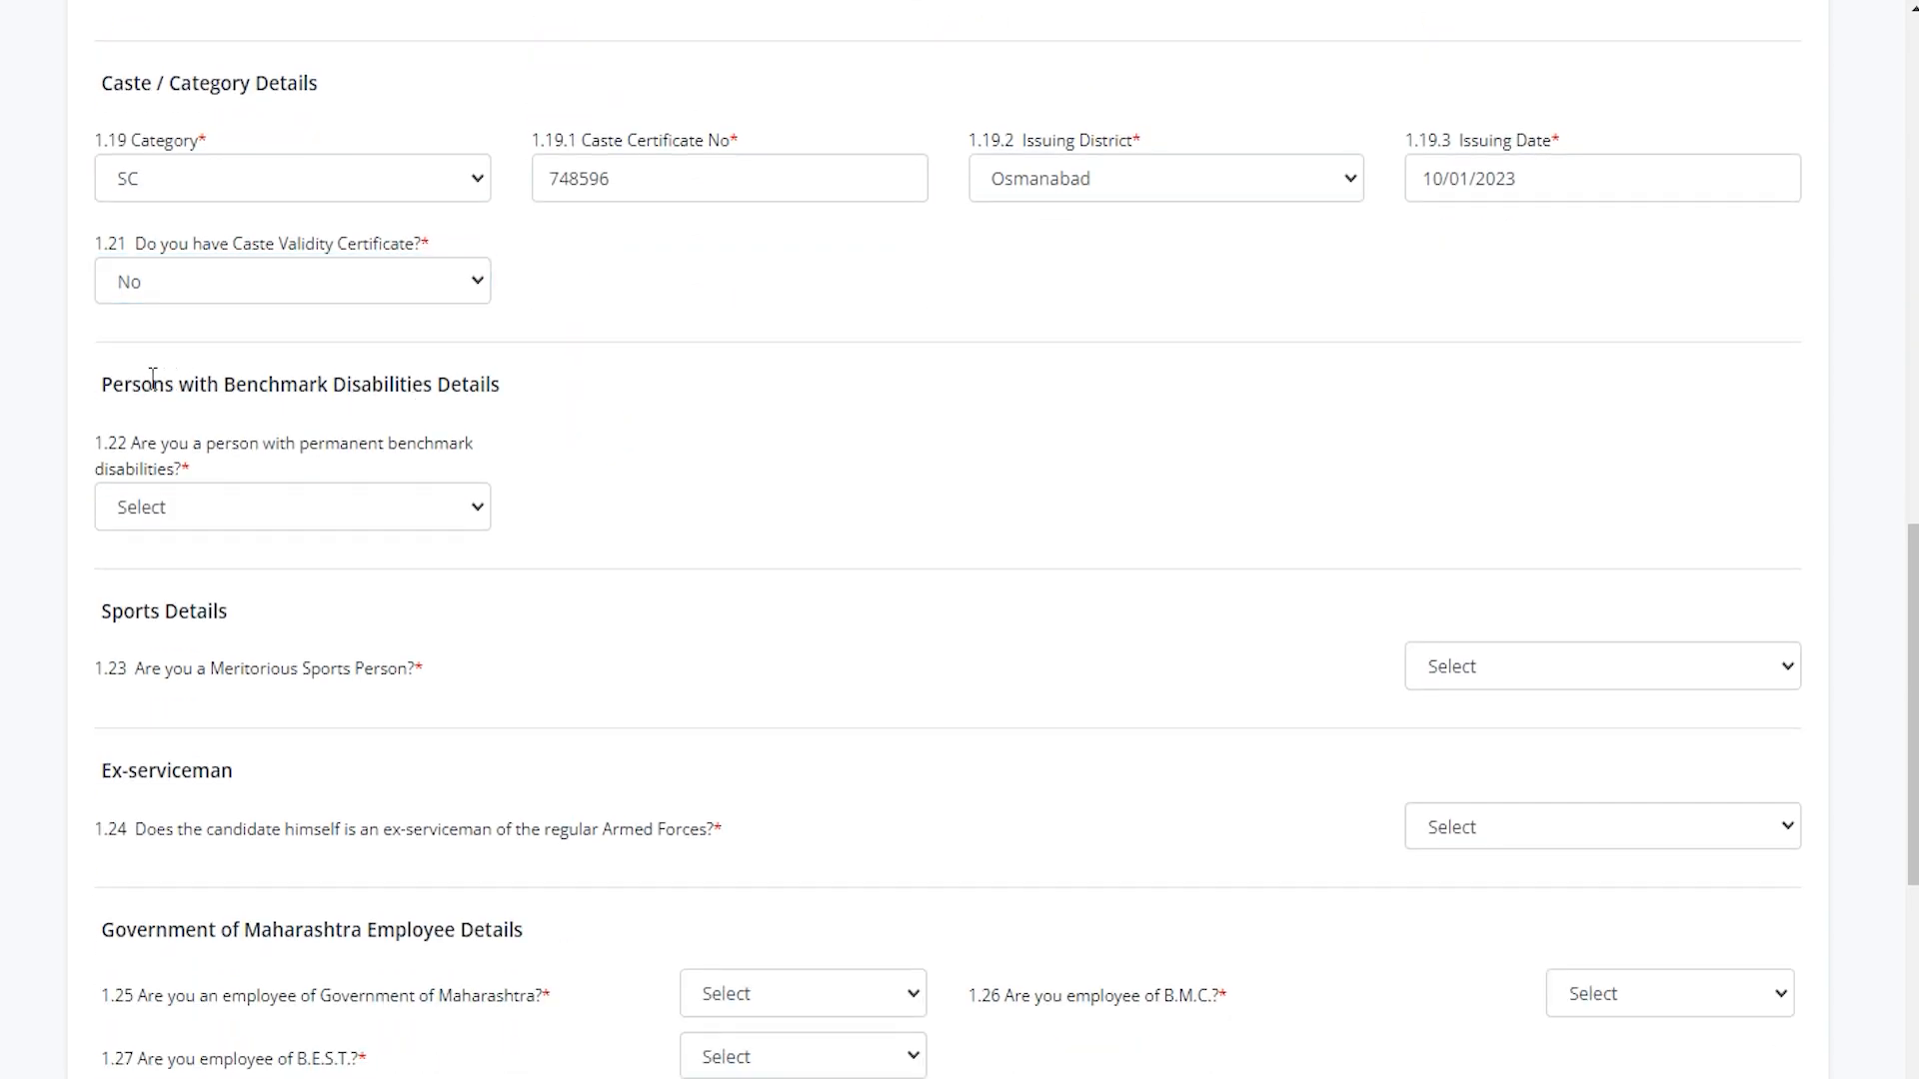
{"action": "left_click_drag", "start_coordinate": [172, 383], "coordinate": [437, 384]}
{"action": "left_click", "coordinate": [252, 505]}
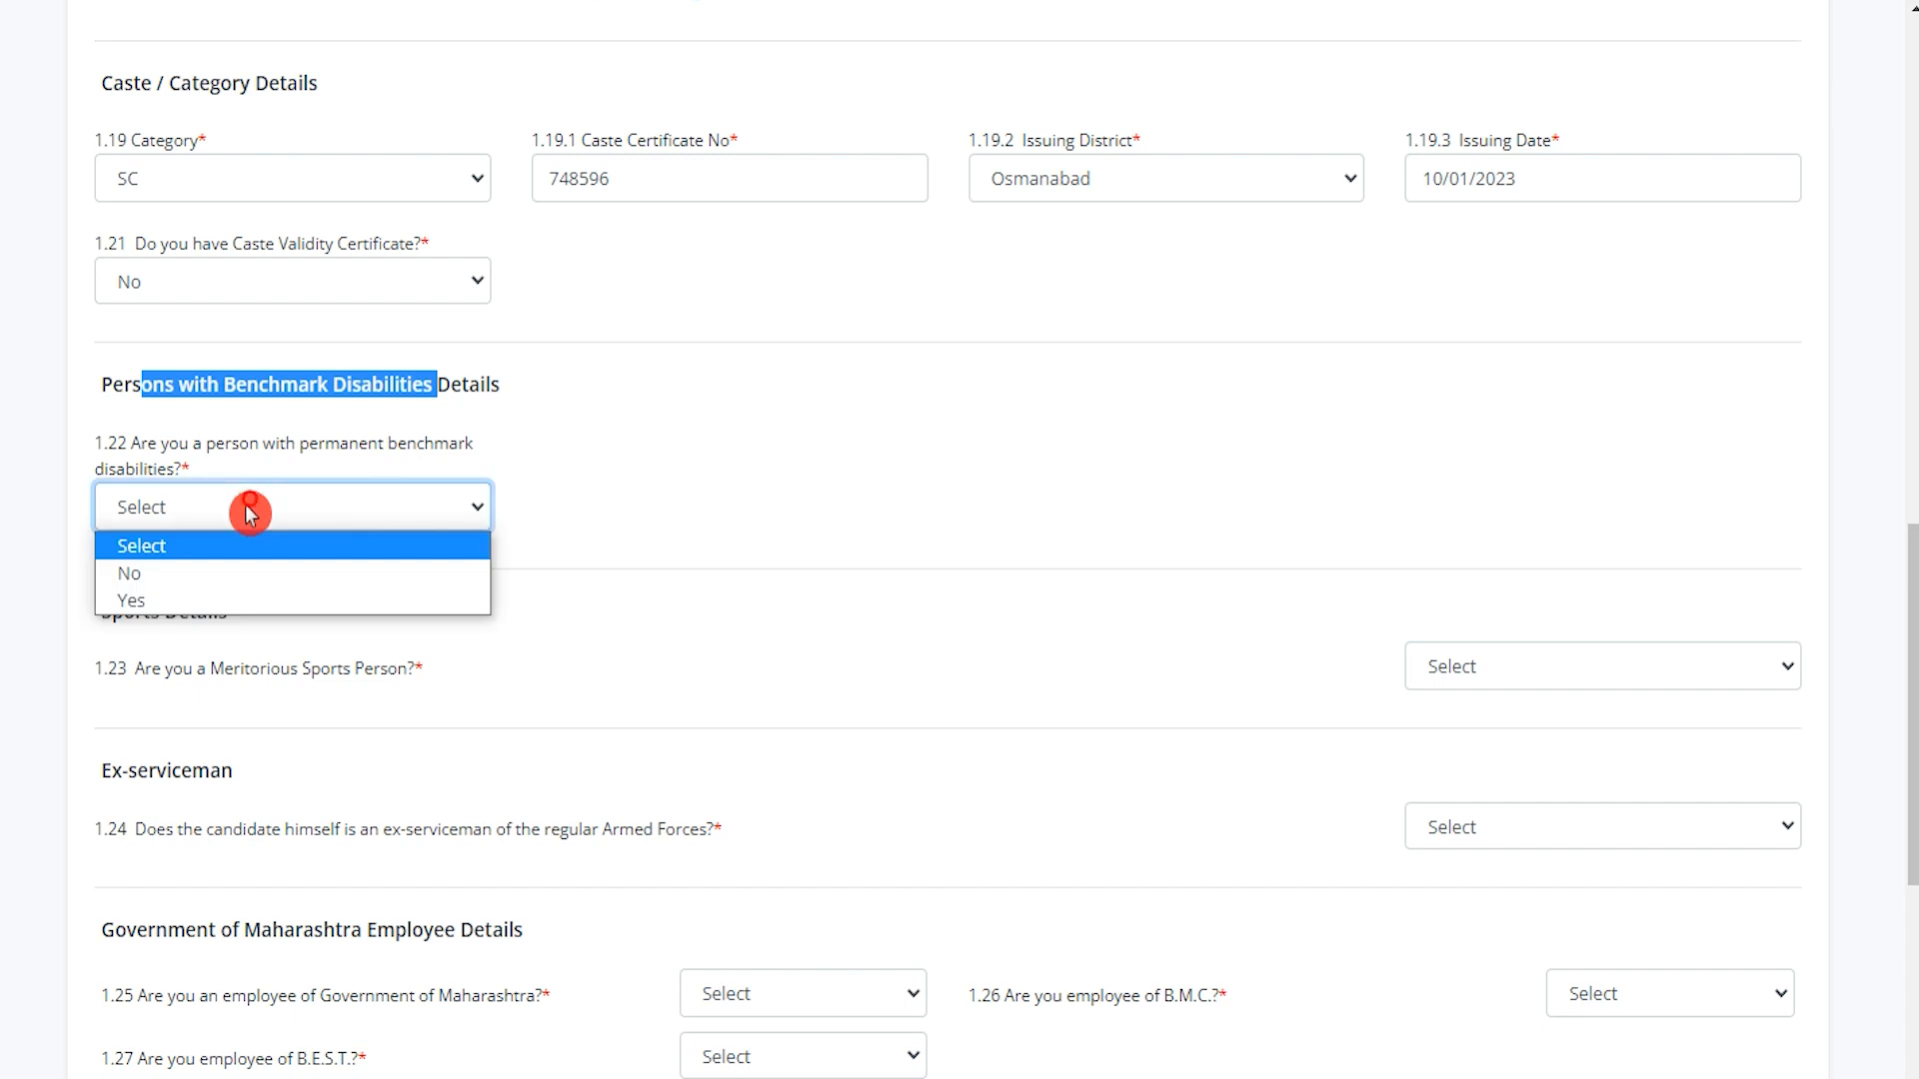
{"action": "left_click", "coordinate": [202, 601]}
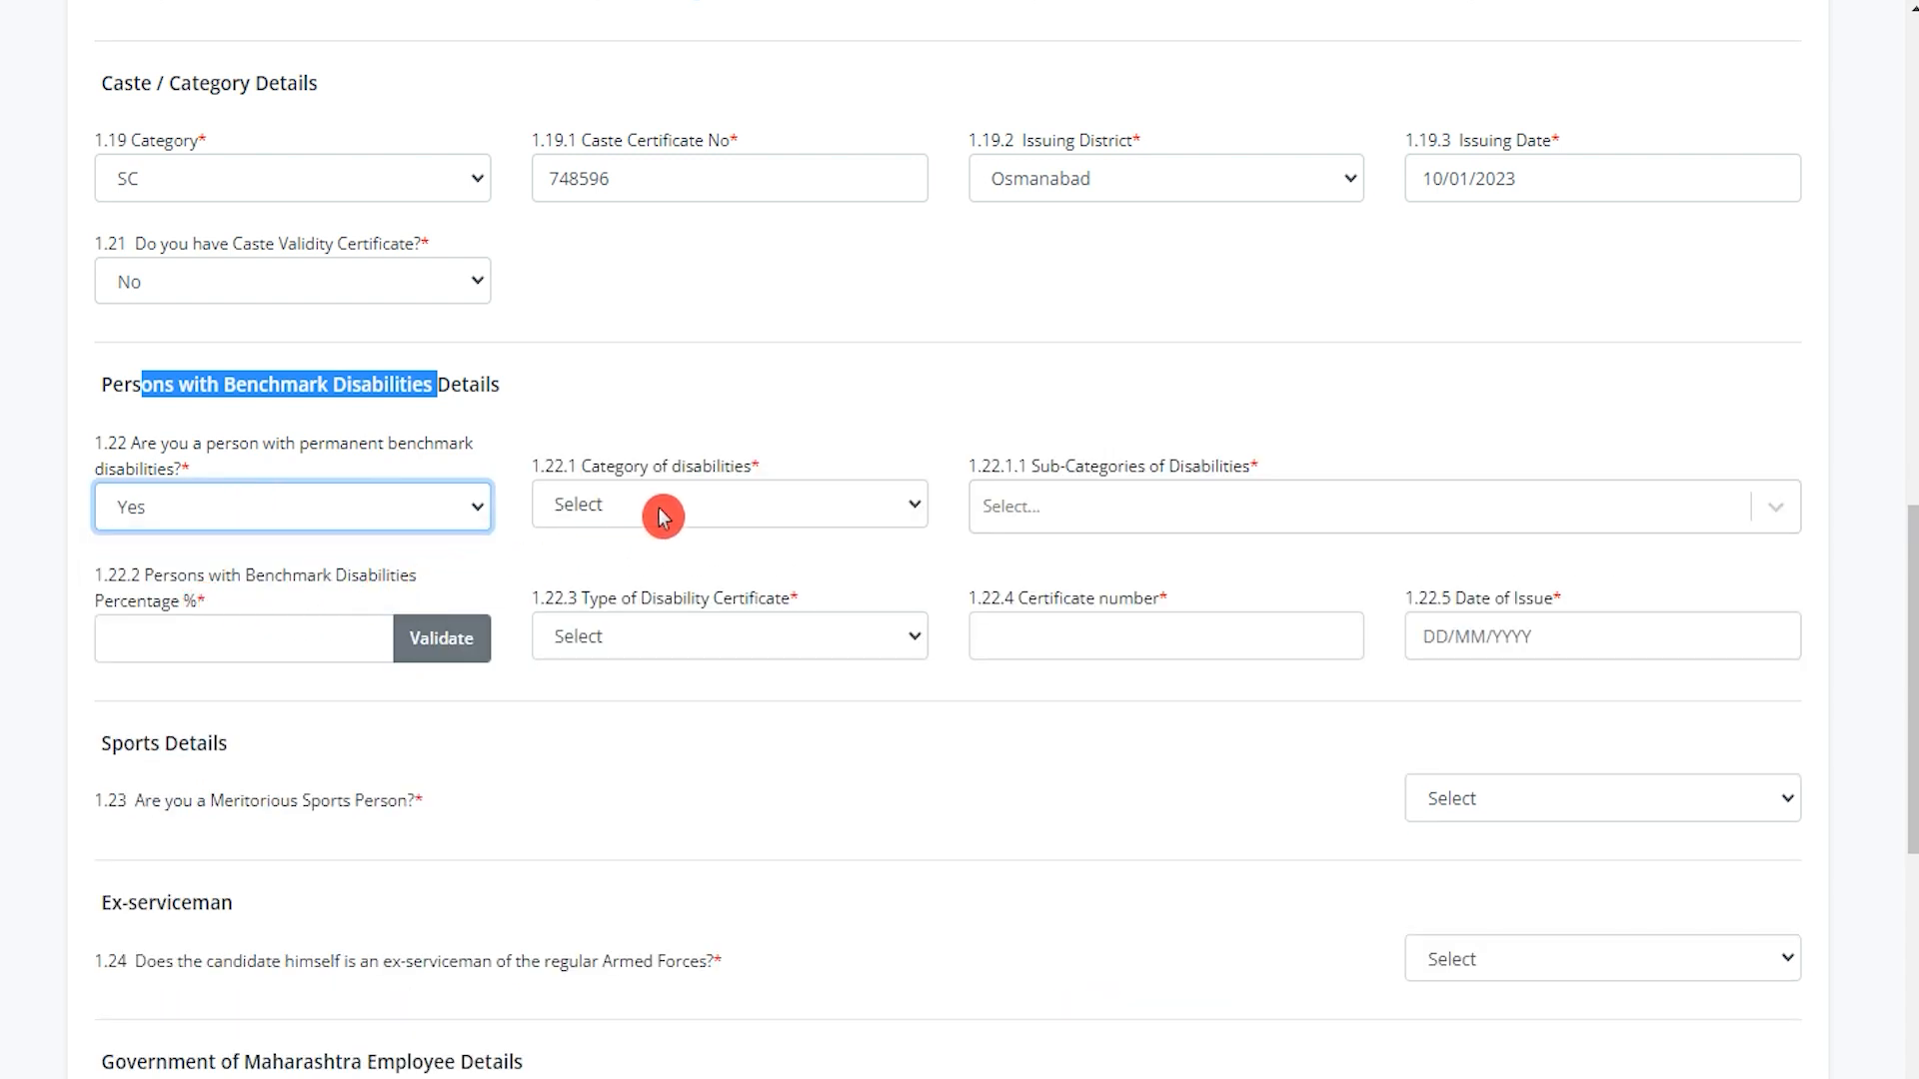
{"action": "left_click", "coordinate": [213, 503]}
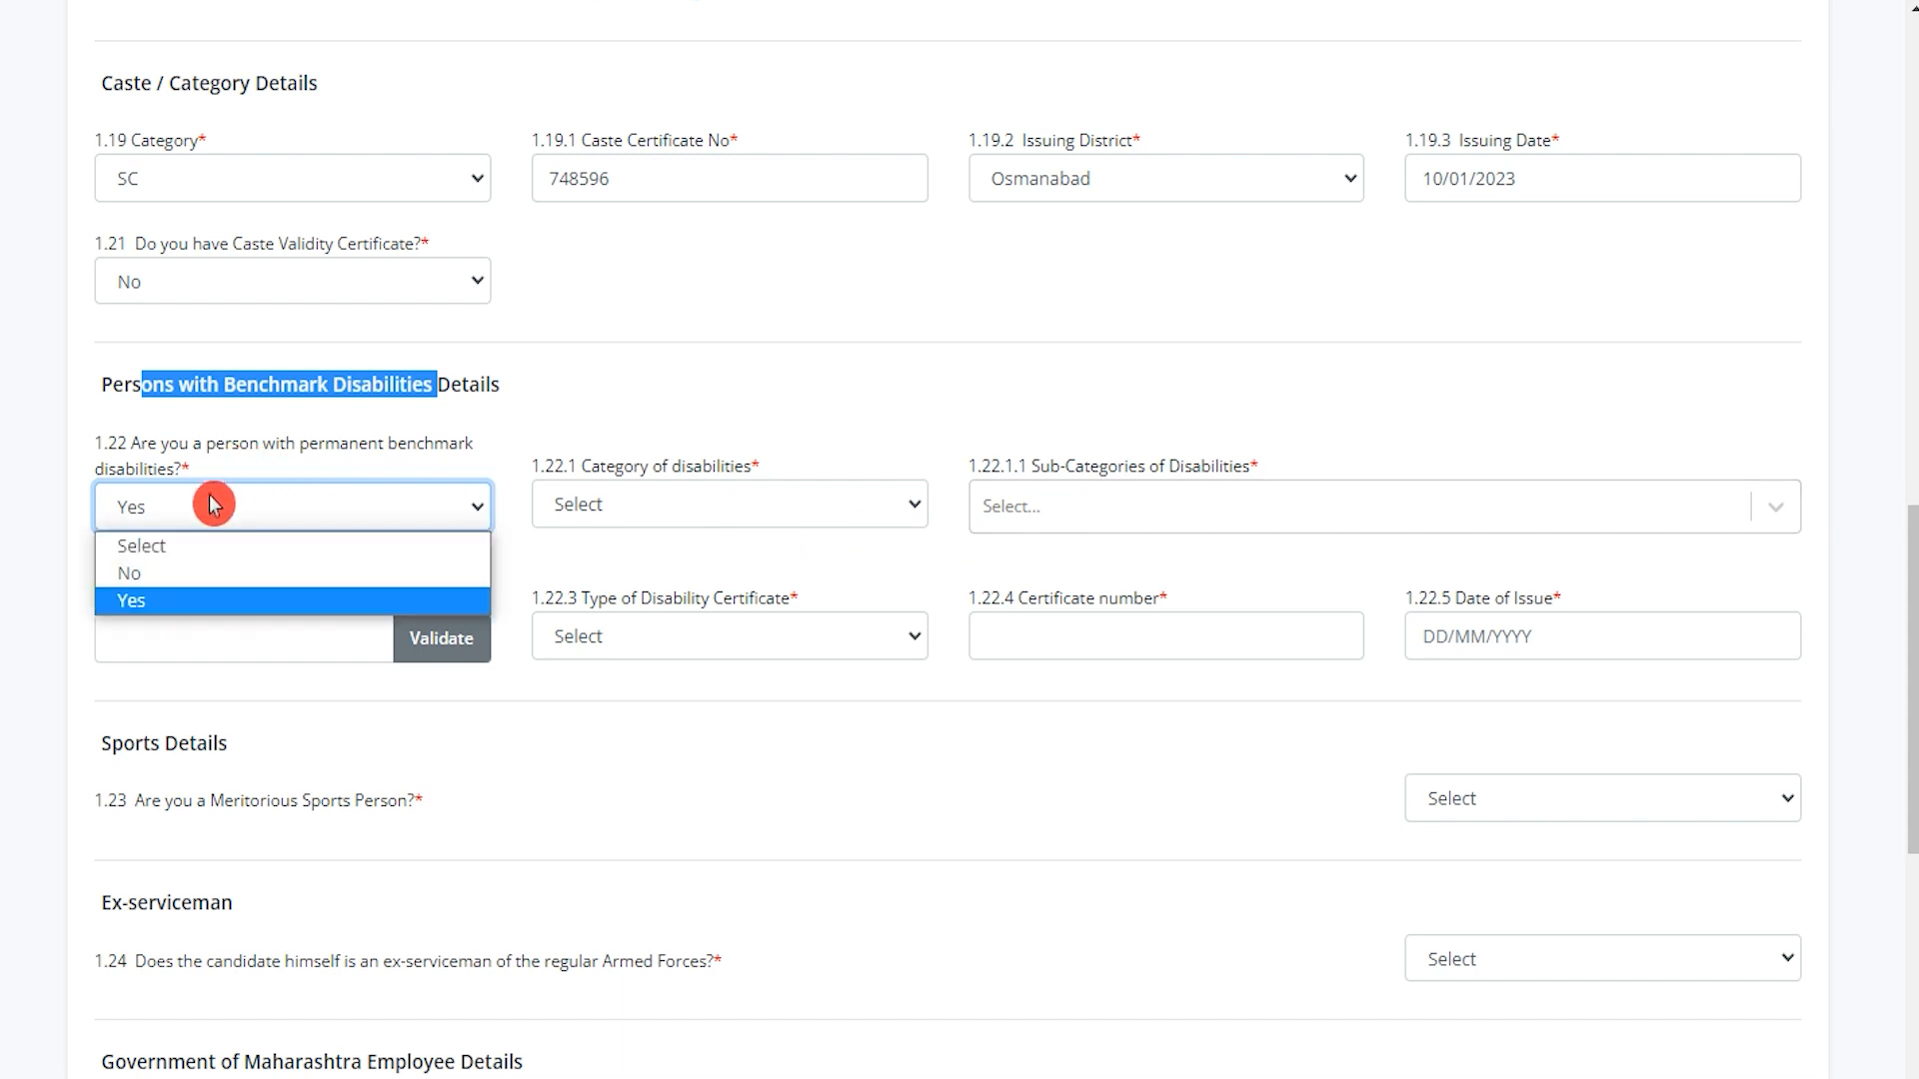
{"action": "left_click", "coordinate": [218, 578]}
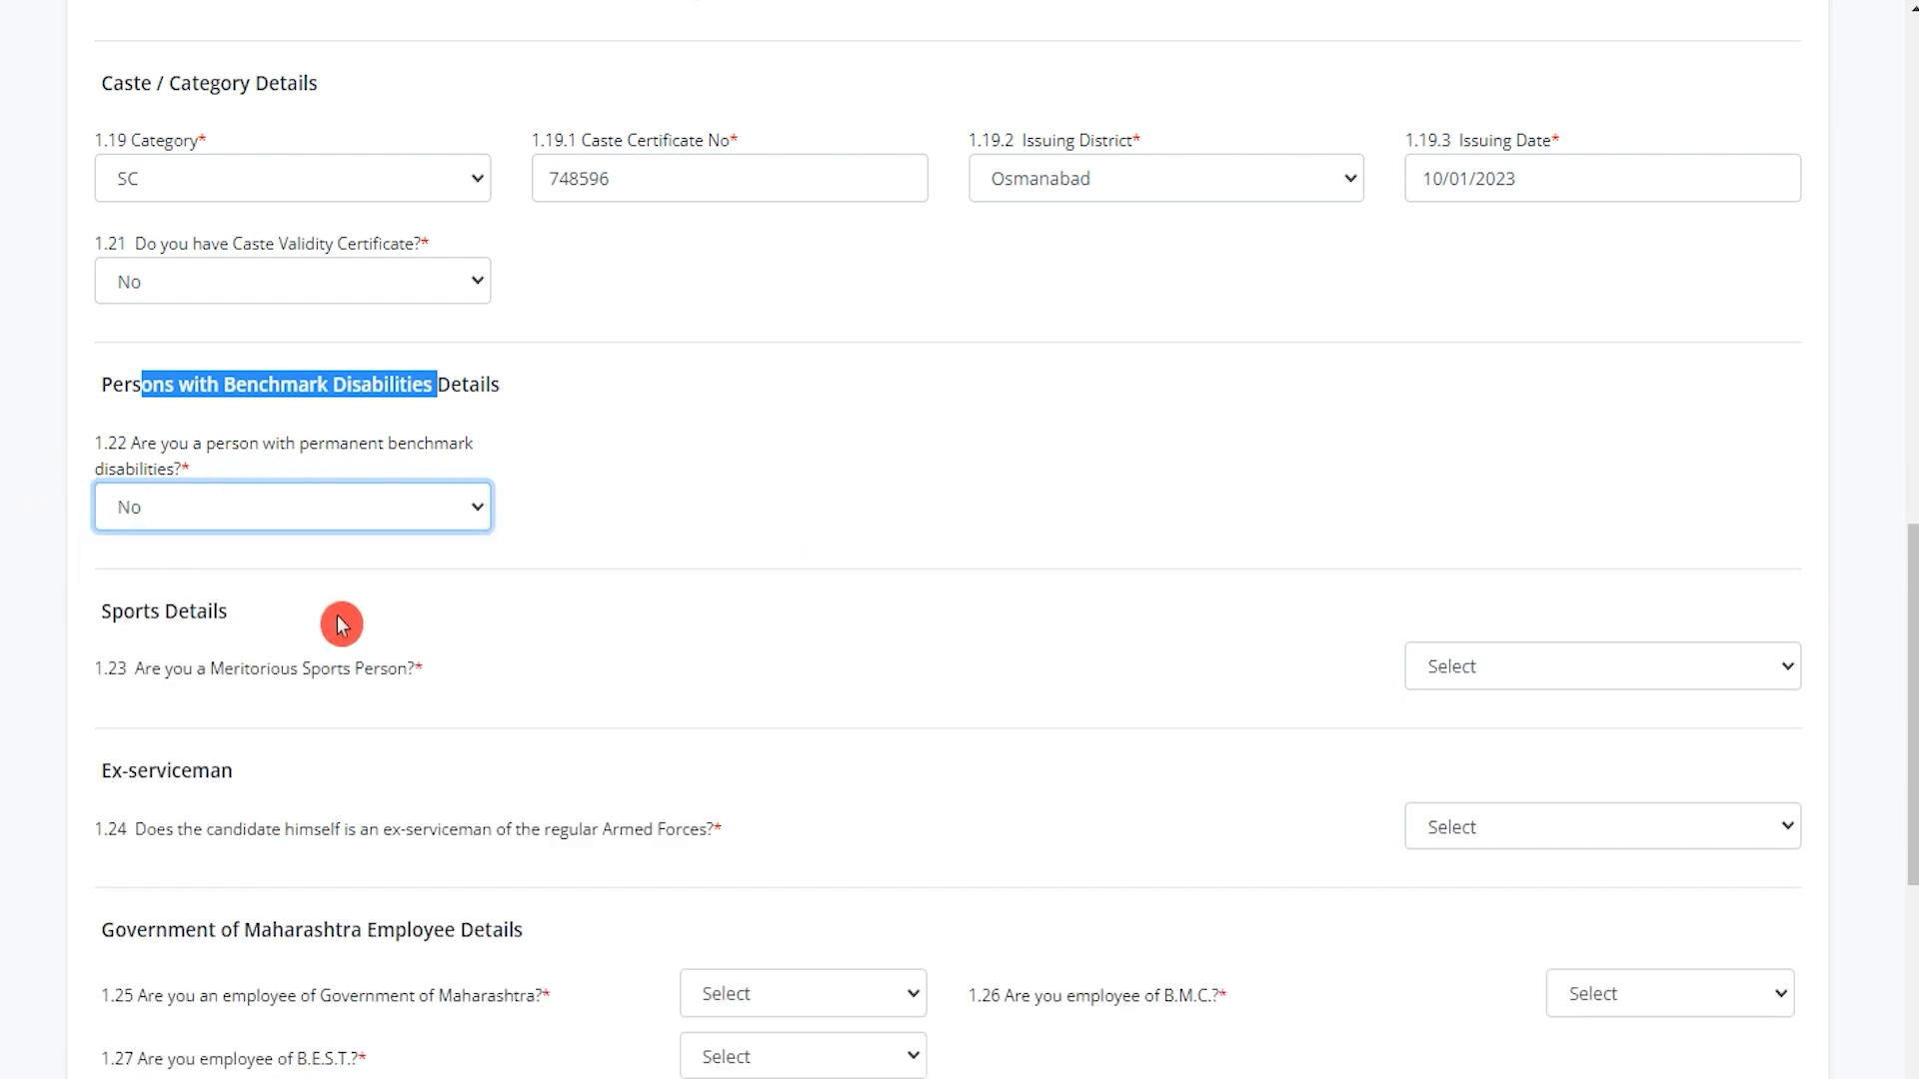
Answer No to the meritorious sports person question 1.23.
{"action": "scroll", "coordinate": [341, 625], "scroll_direction": "down", "scroll_amount": 3}
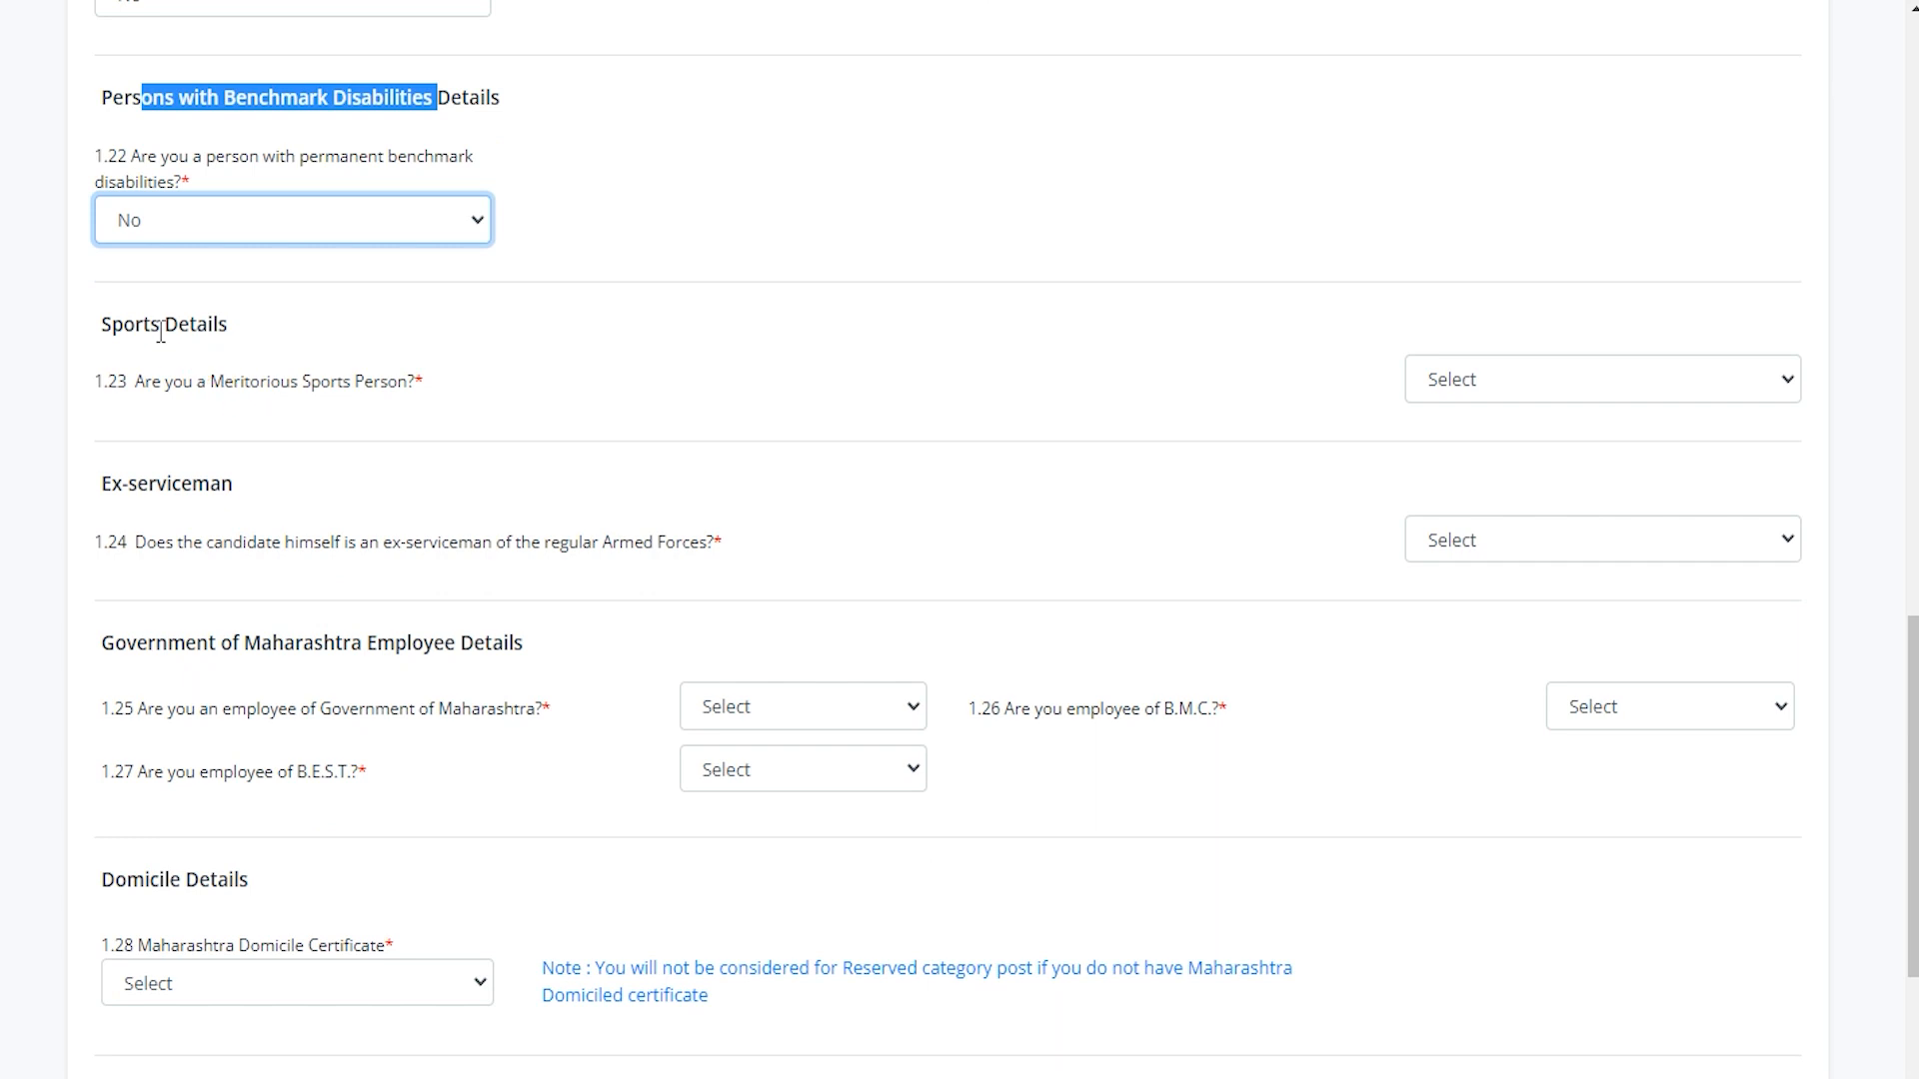
{"action": "left_click_drag", "start_coordinate": [121, 322], "coordinate": [181, 320]}
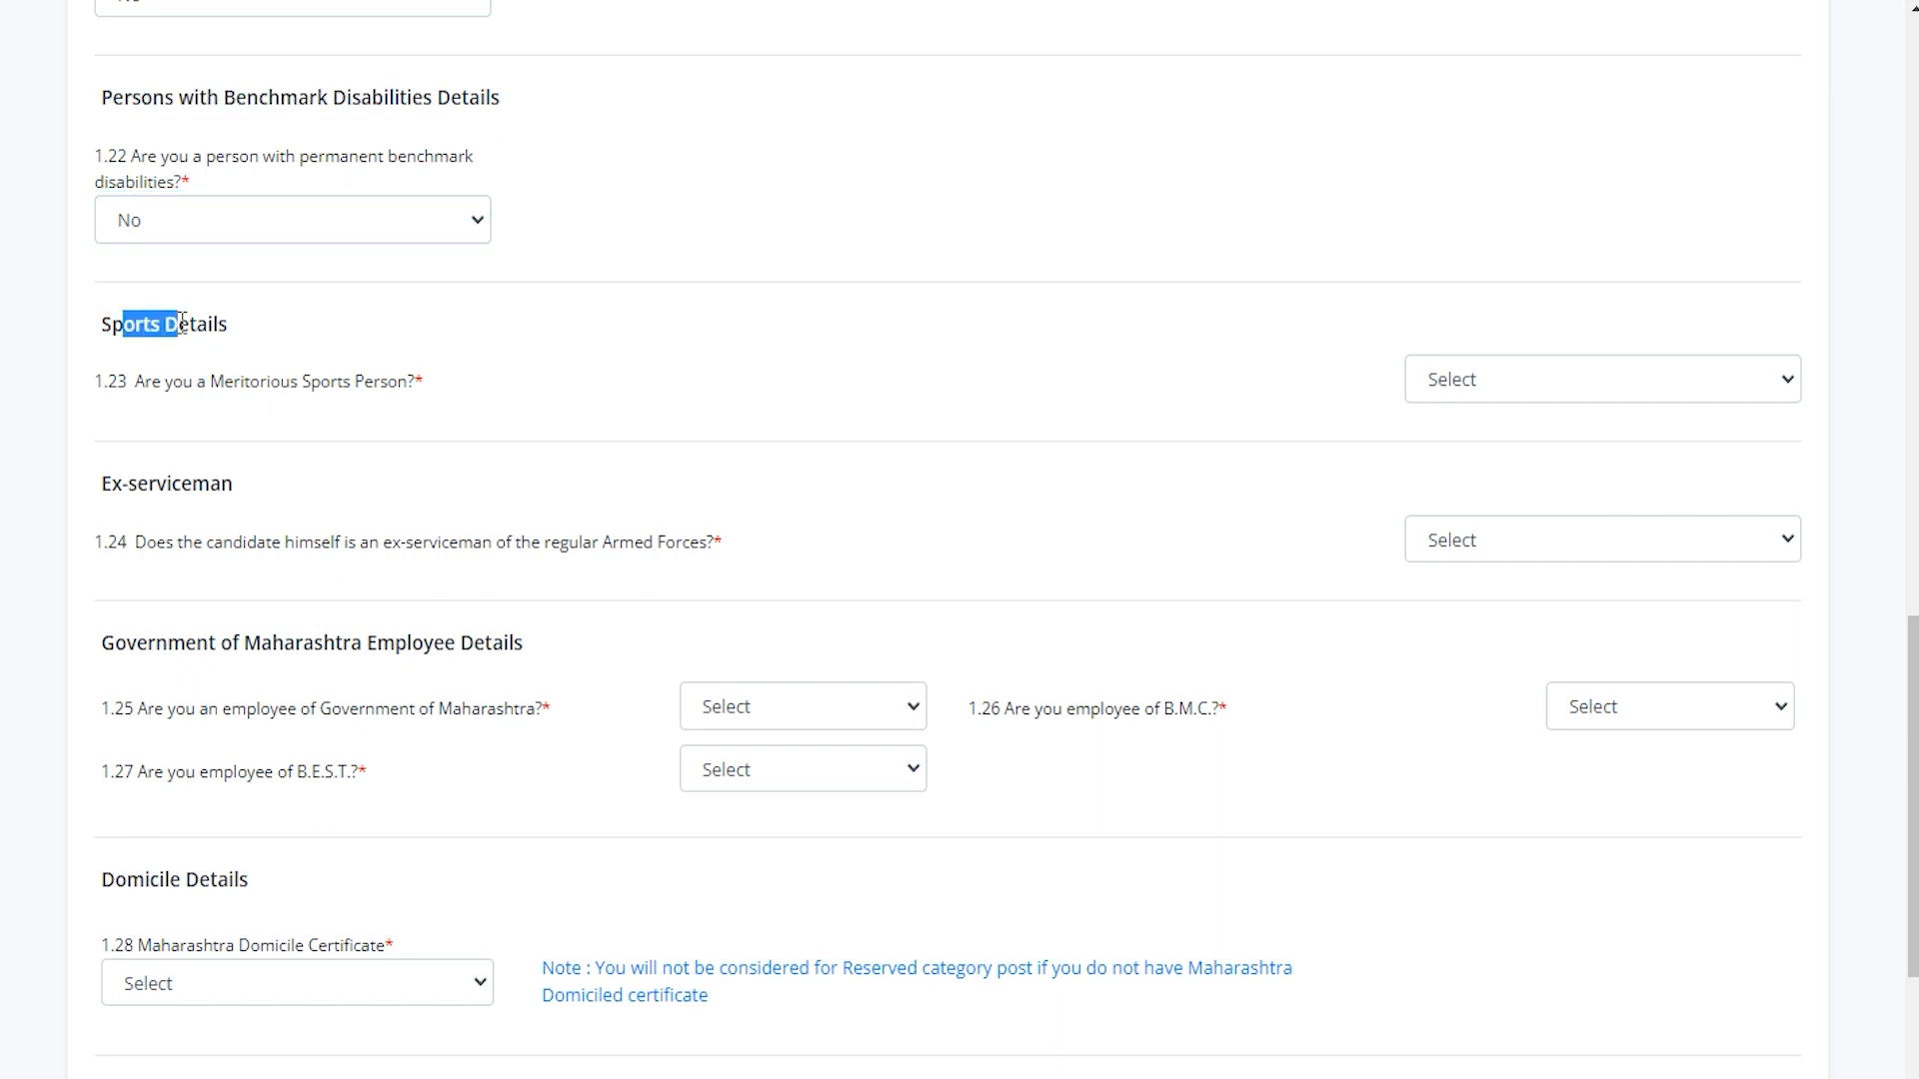
{"action": "left_click_drag", "start_coordinate": [153, 388], "coordinate": [289, 385]}
{"action": "left_click", "coordinate": [1459, 390]}
{"action": "left_click", "coordinate": [1451, 474]}
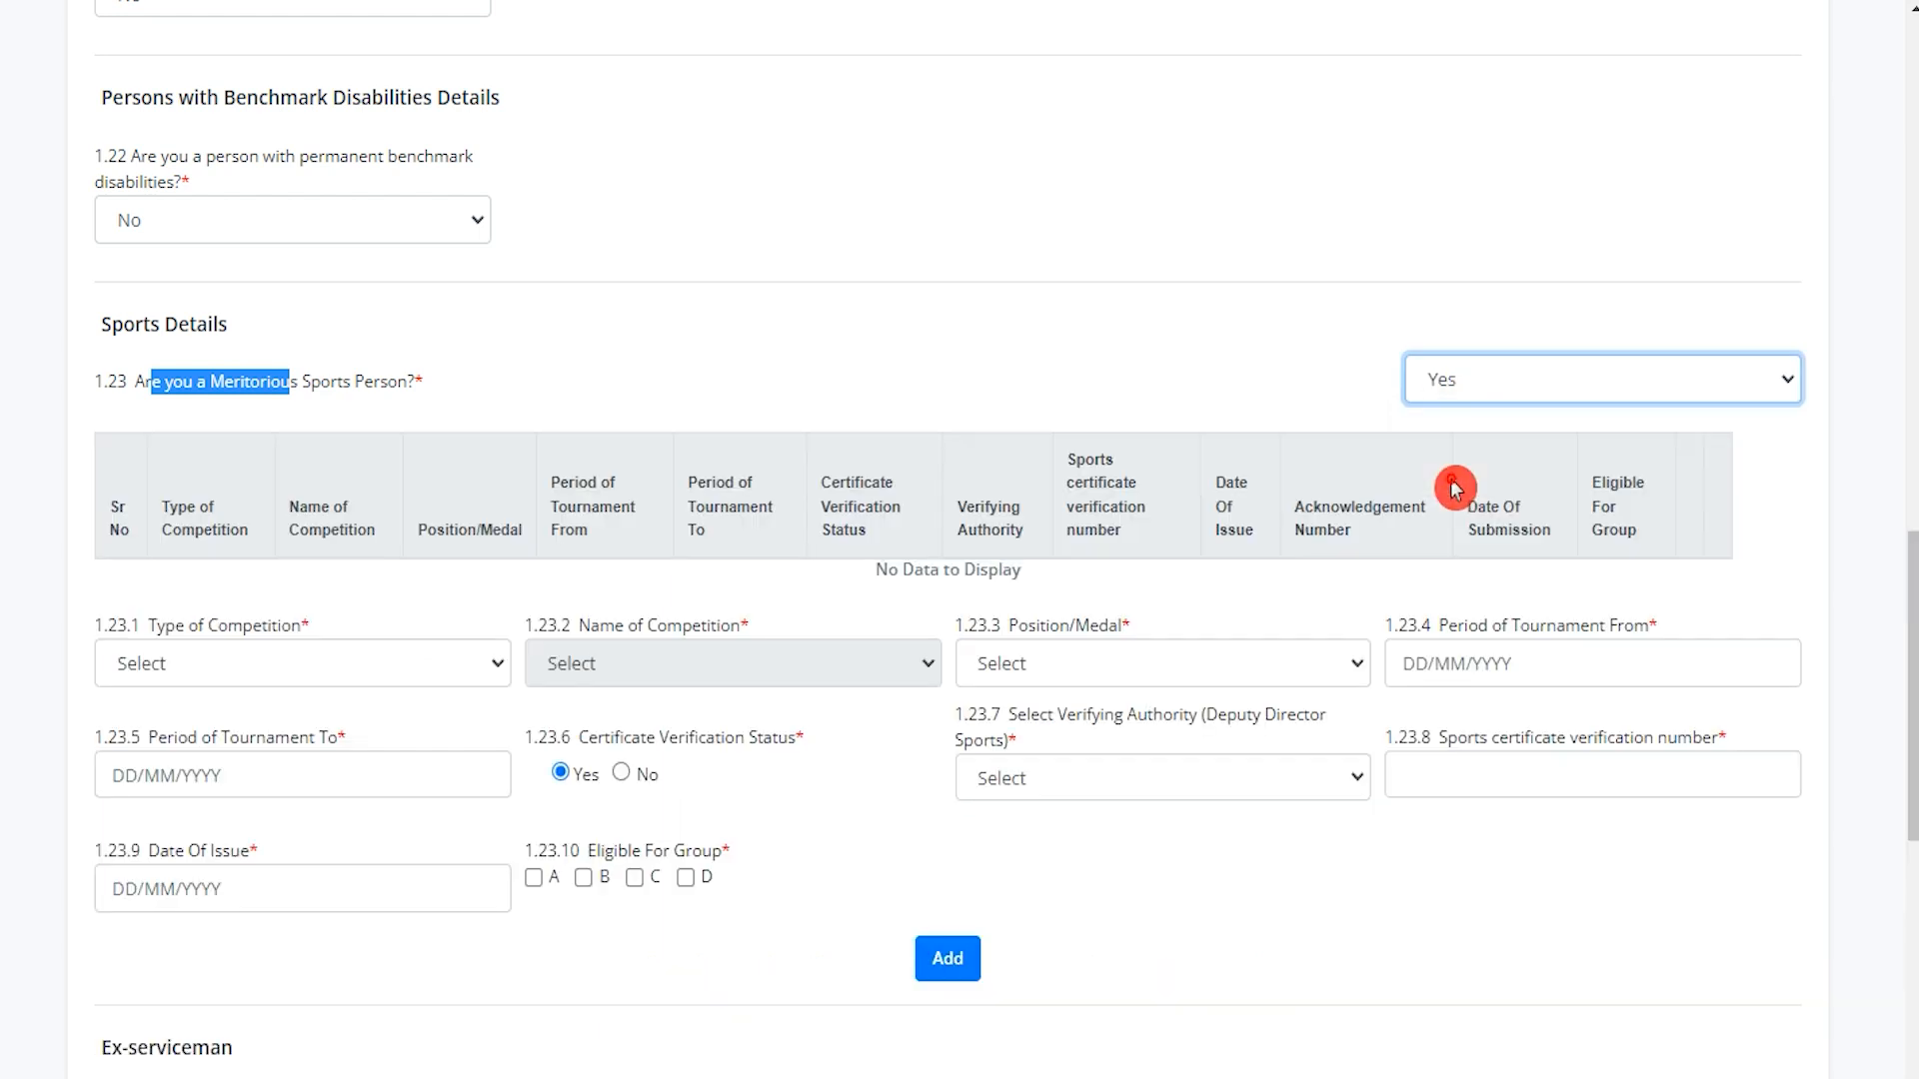
{"action": "left_click", "coordinate": [1431, 504]}
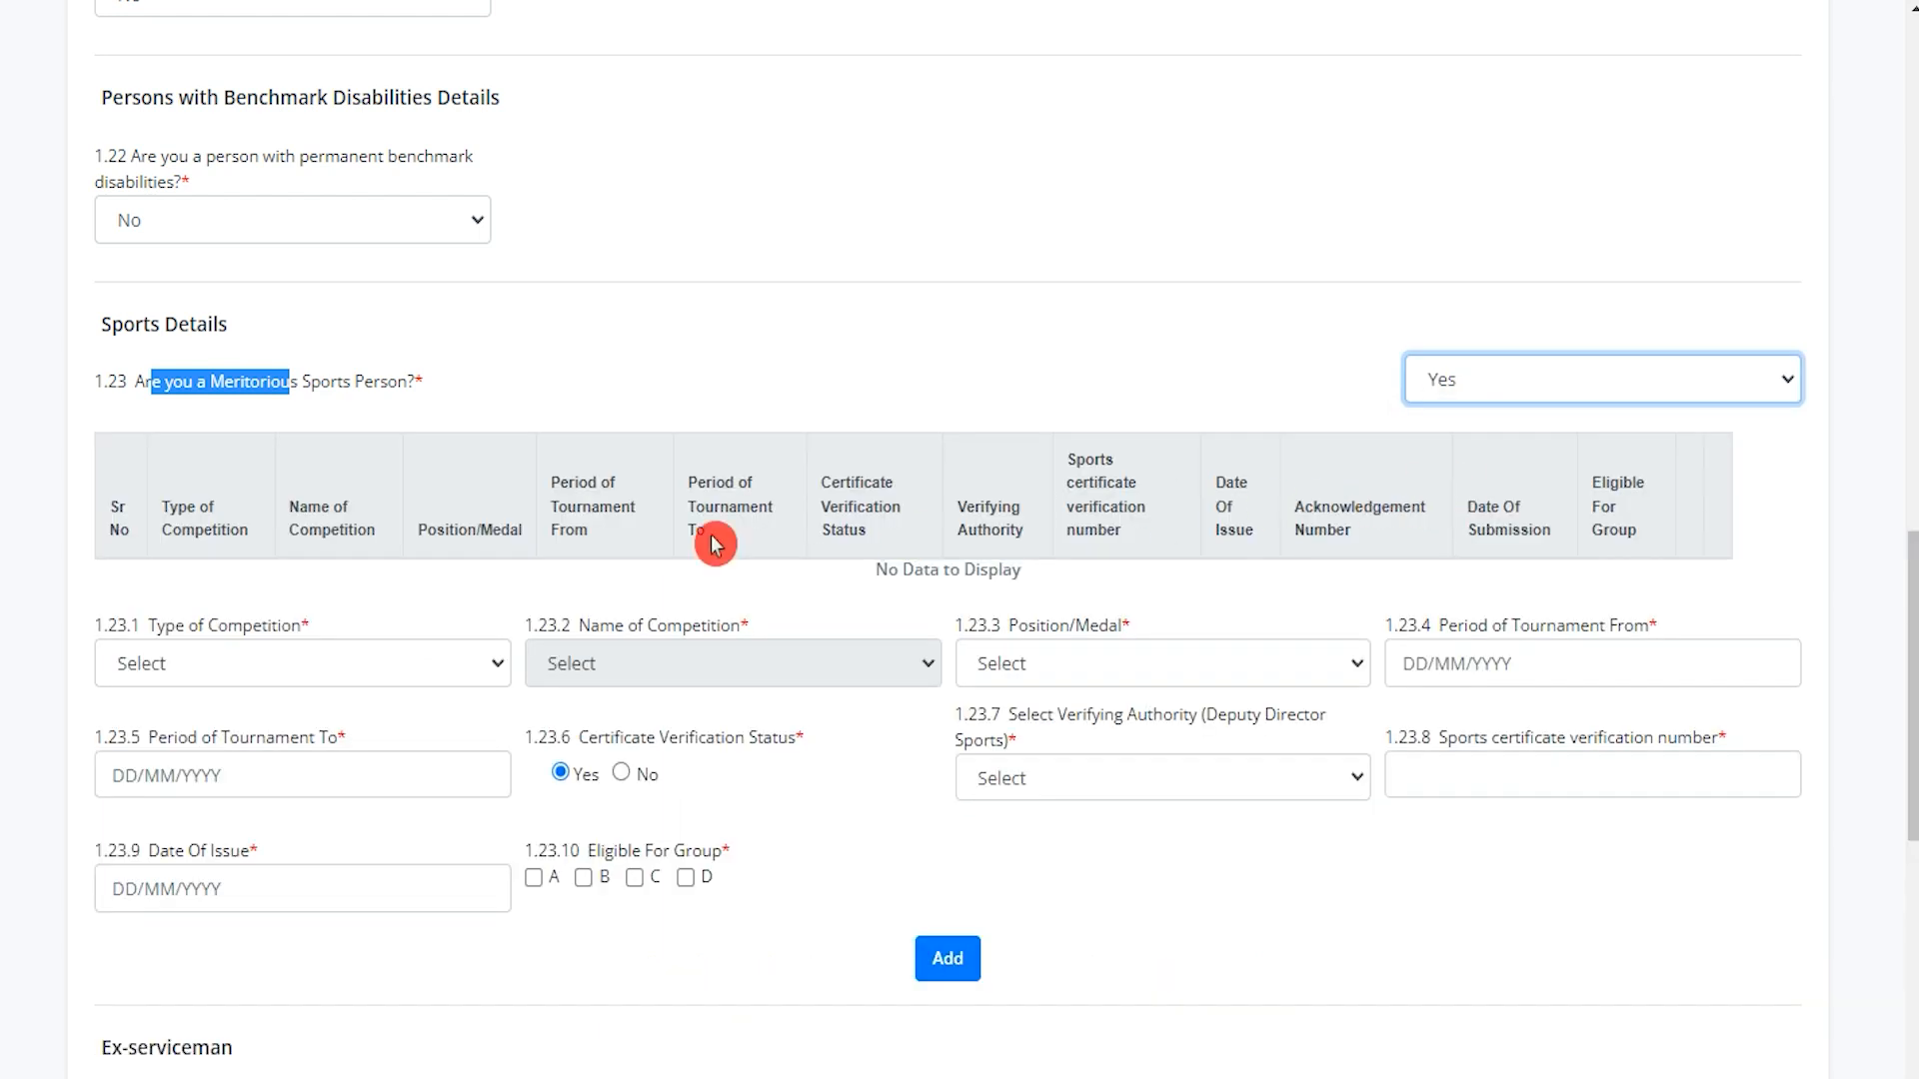
{"action": "left_click", "coordinate": [1561, 390]}
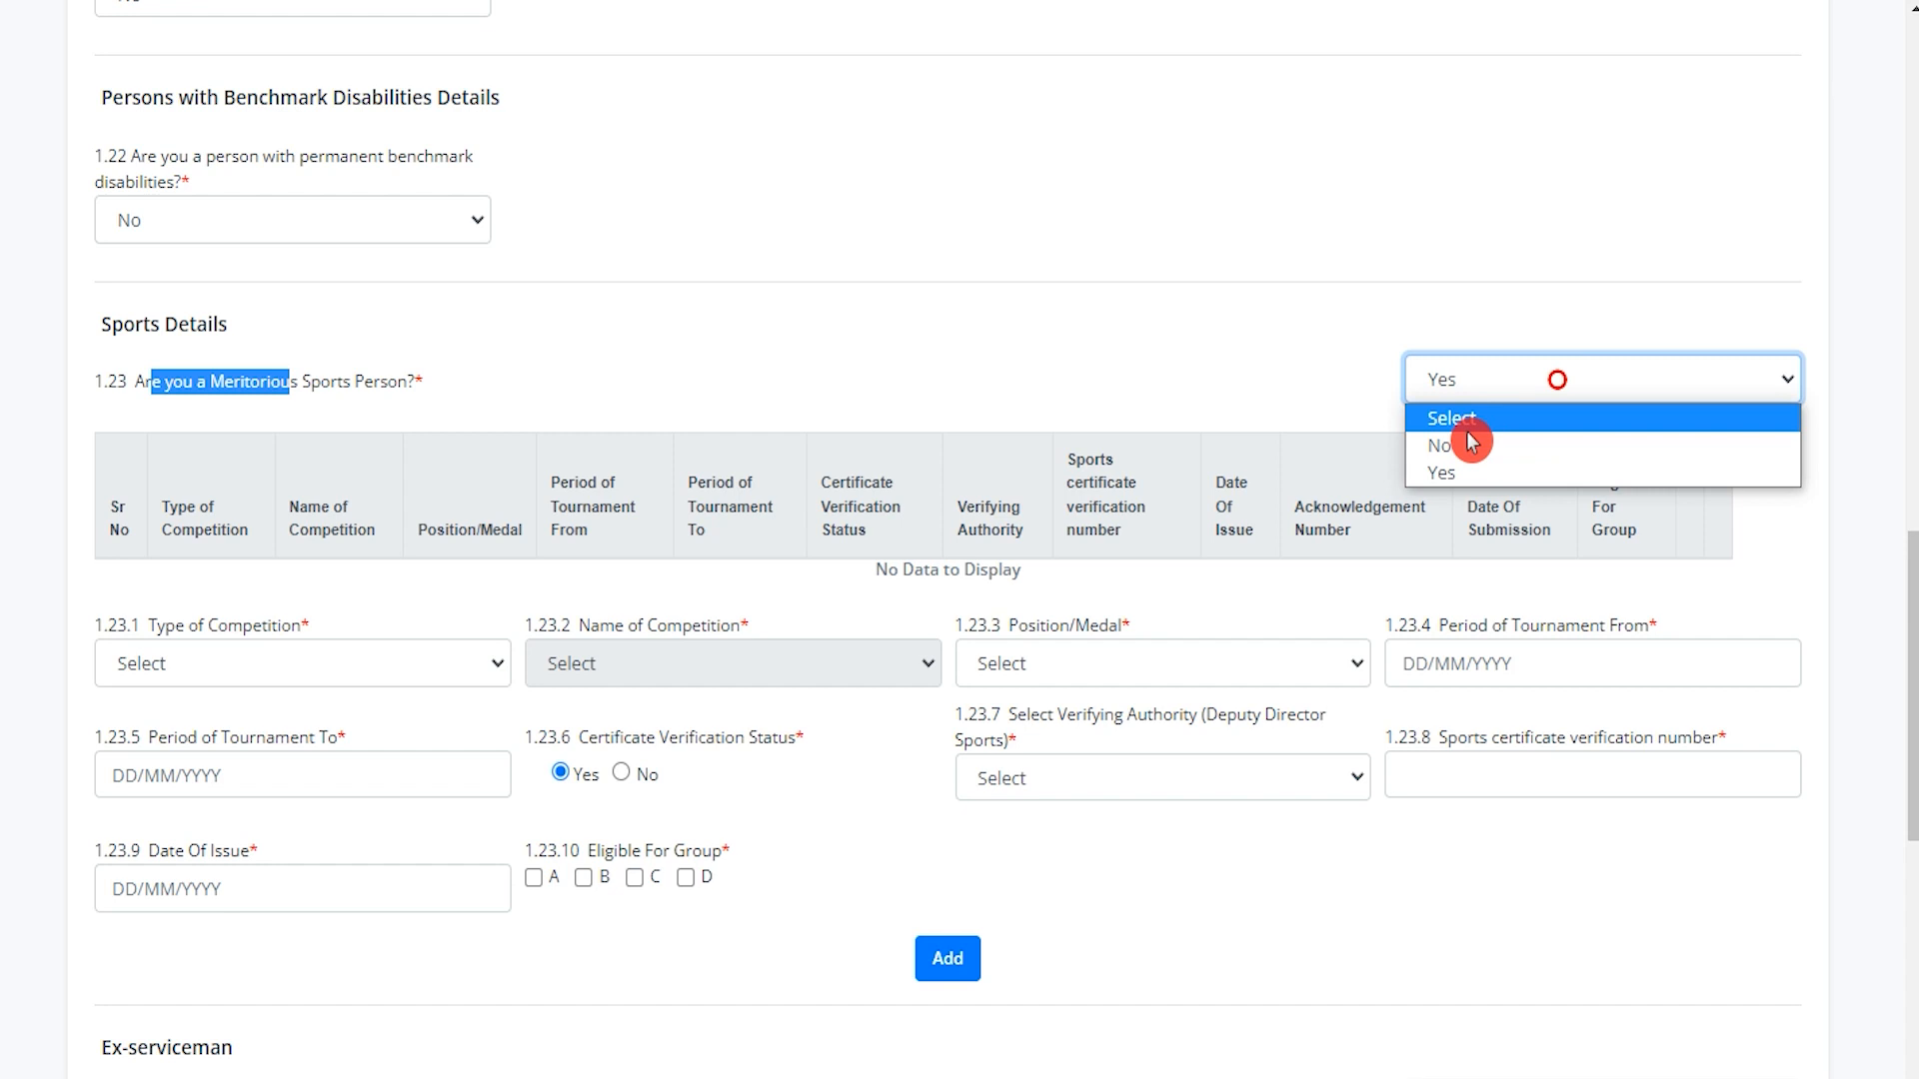
{"action": "left_click", "coordinate": [1469, 441]}
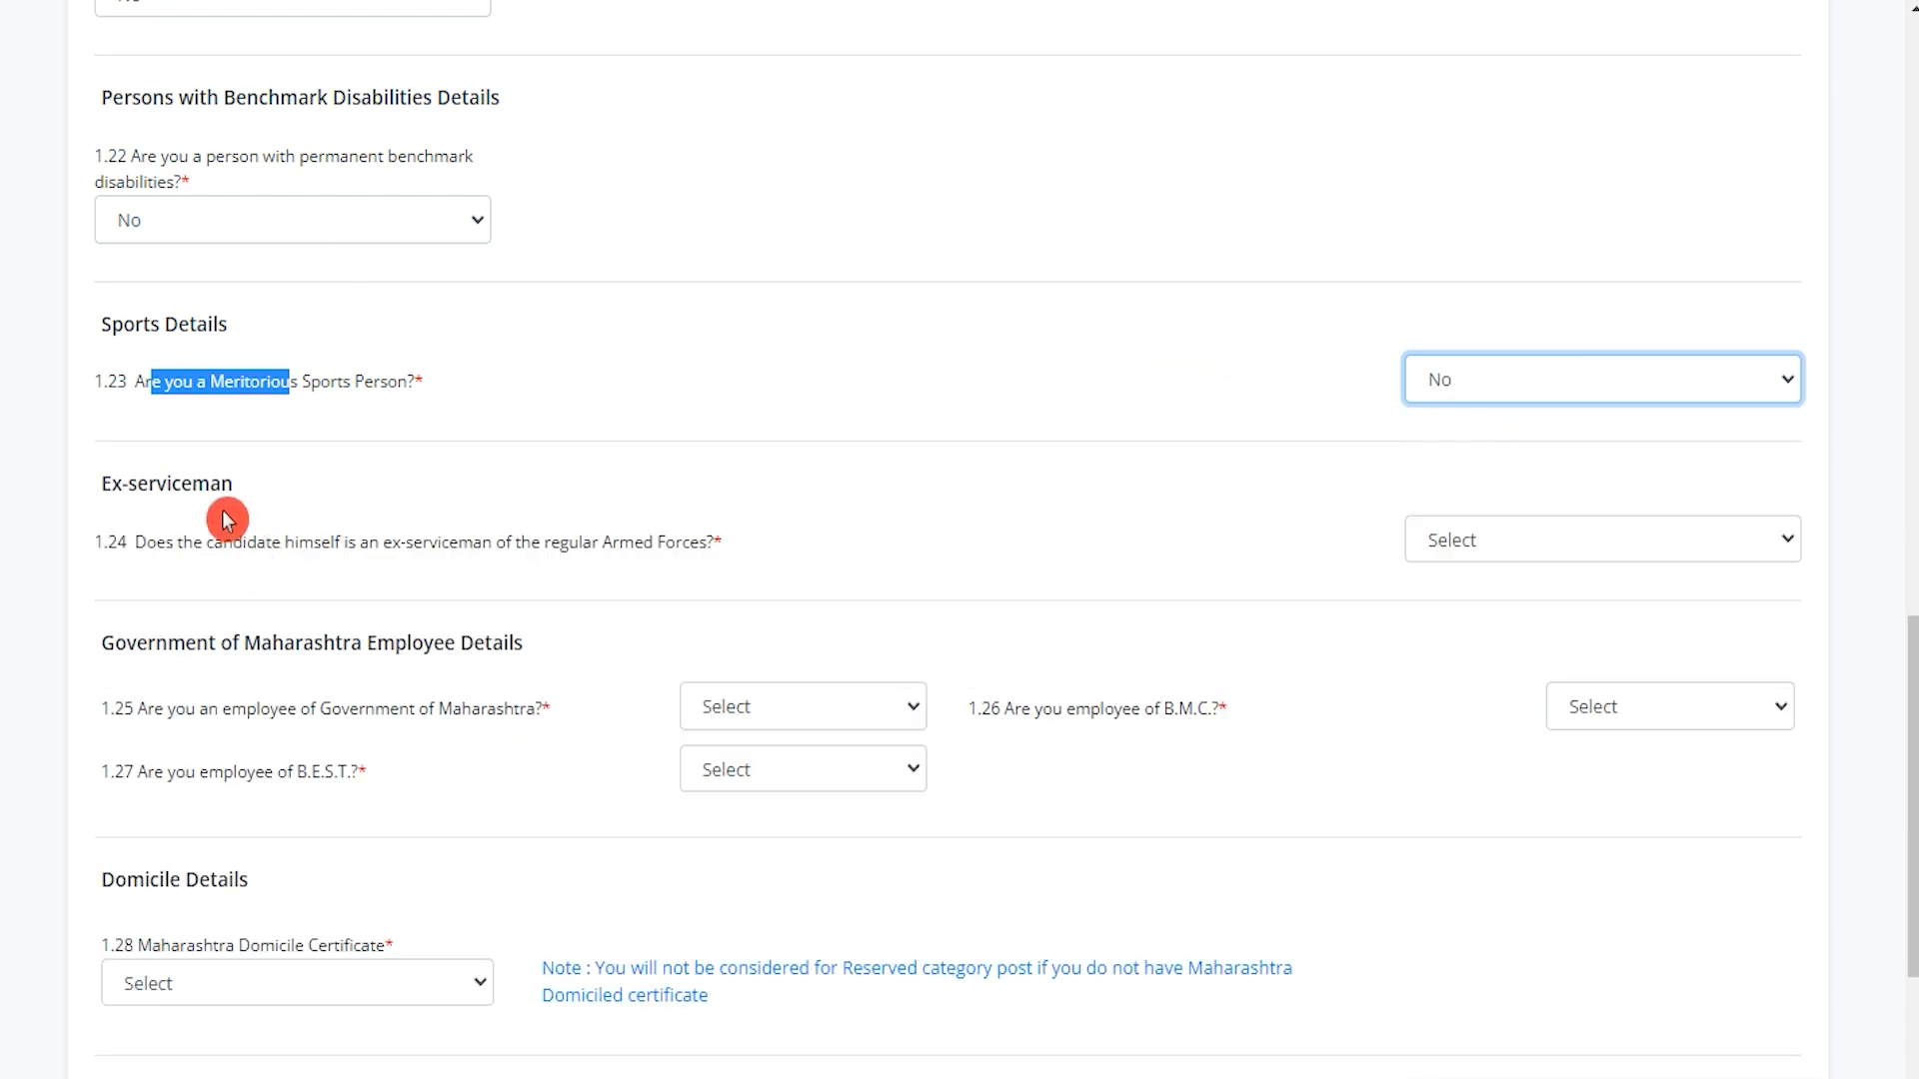
Answer No to the ex-serviceman question 1.24, correcting it from Yes.
{"action": "left_click_drag", "start_coordinate": [102, 479], "coordinate": [95, 542]}
{"action": "left_click", "coordinate": [1469, 558]}
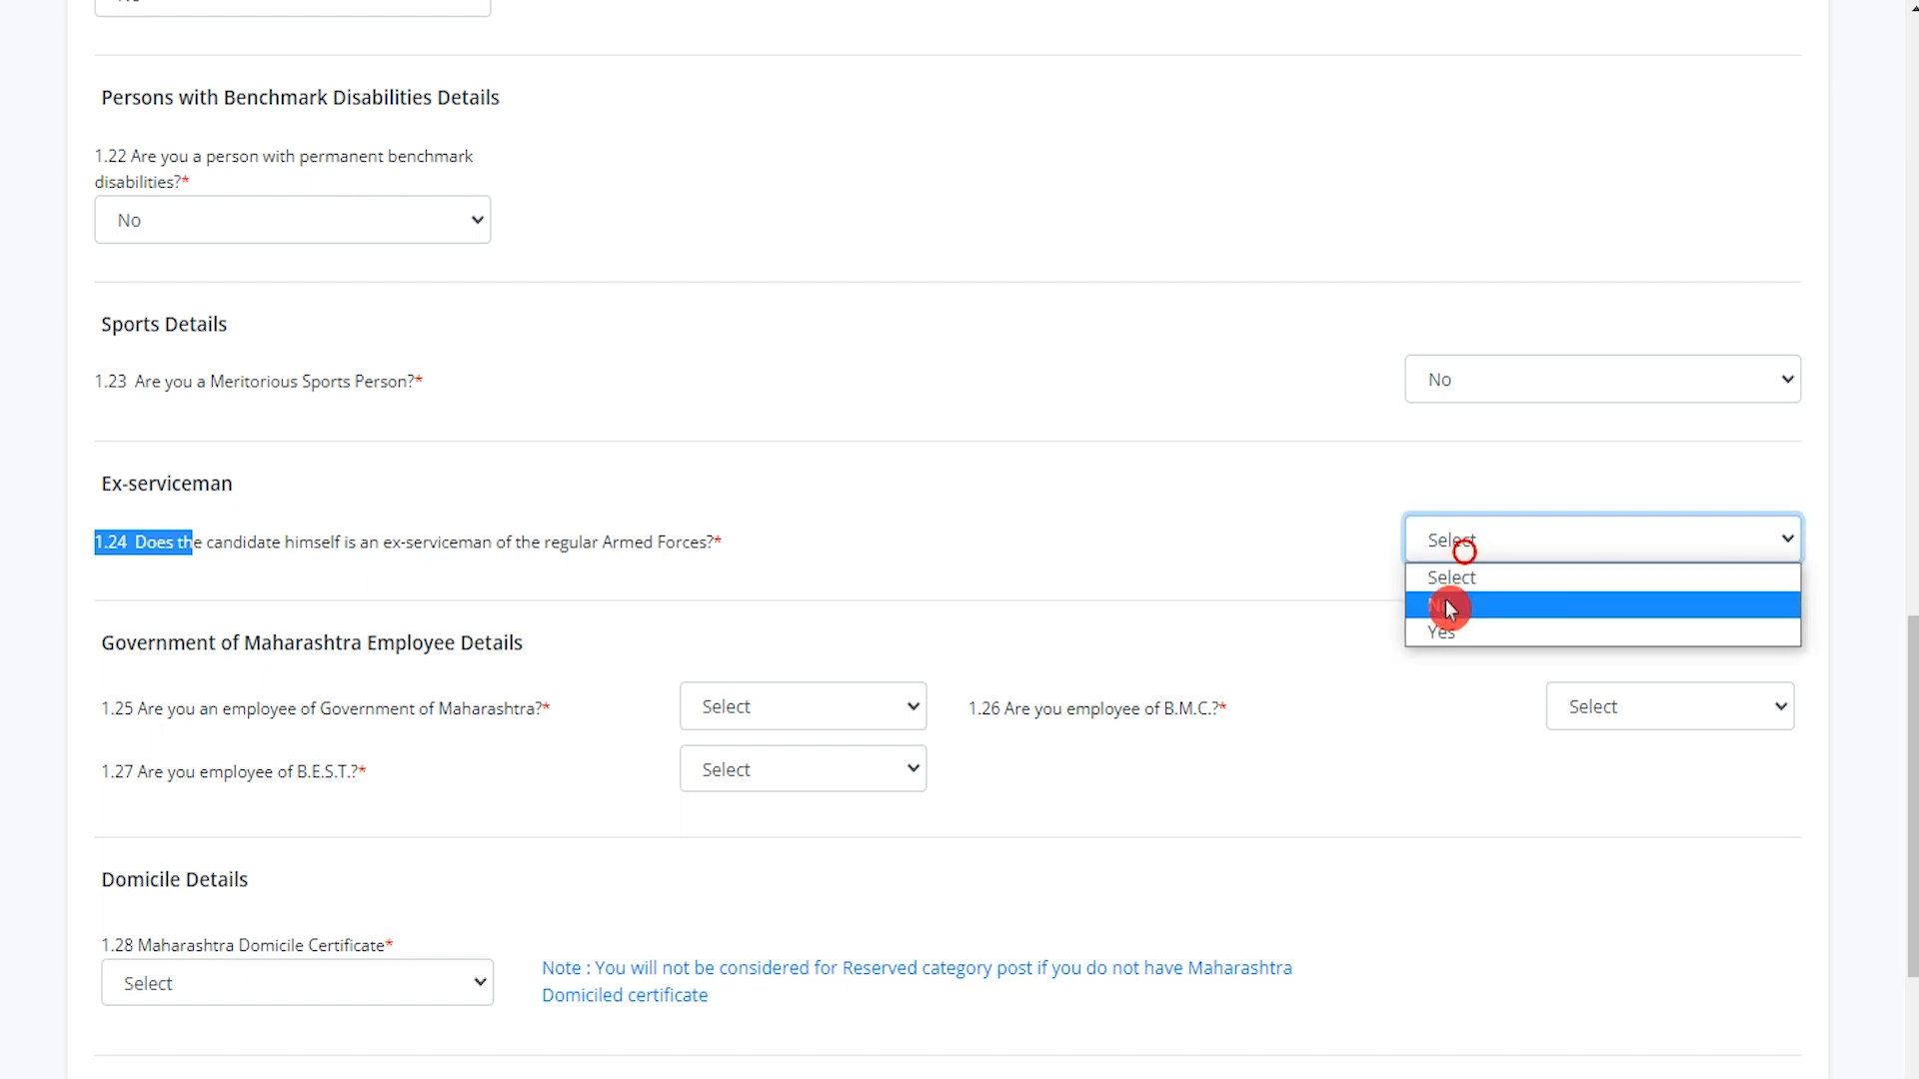
{"action": "left_click", "coordinate": [1455, 632]}
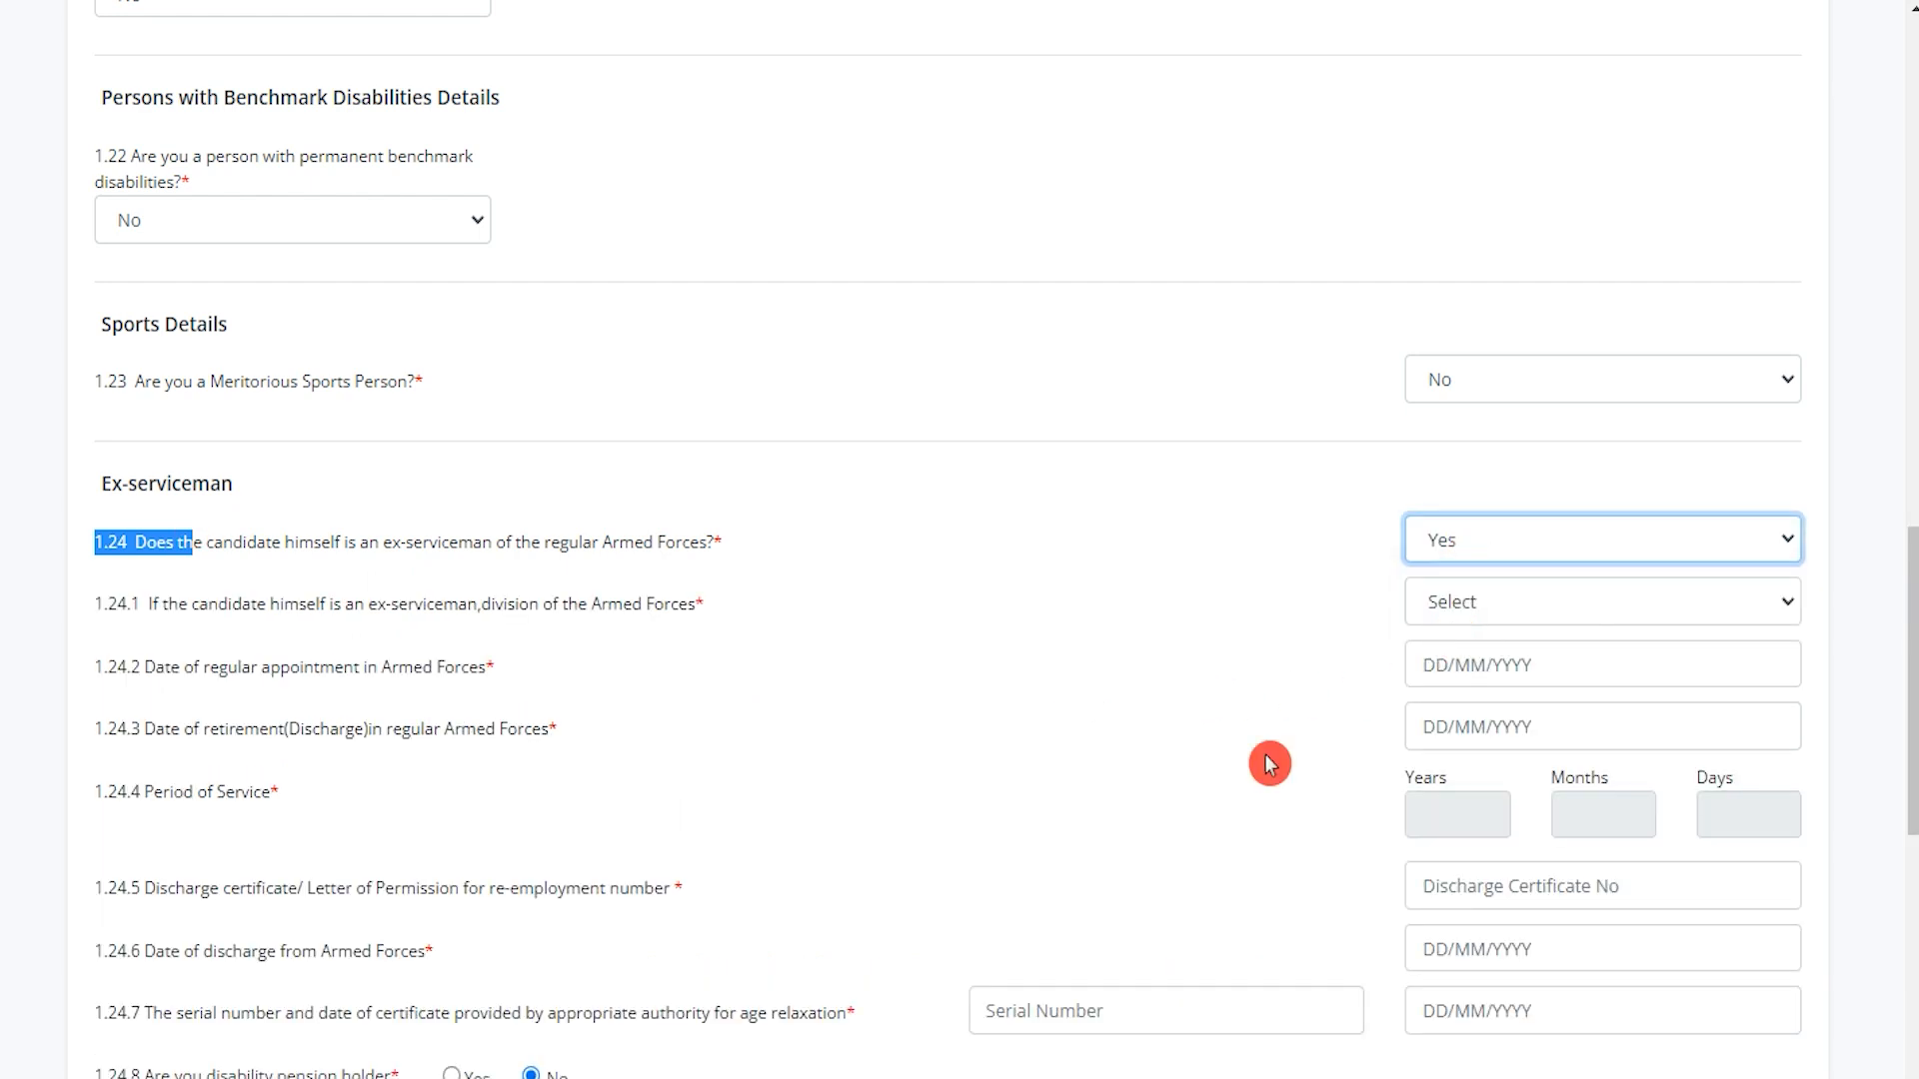
{"action": "left_click", "coordinate": [1482, 547]}
{"action": "left_click", "coordinate": [1460, 604]}
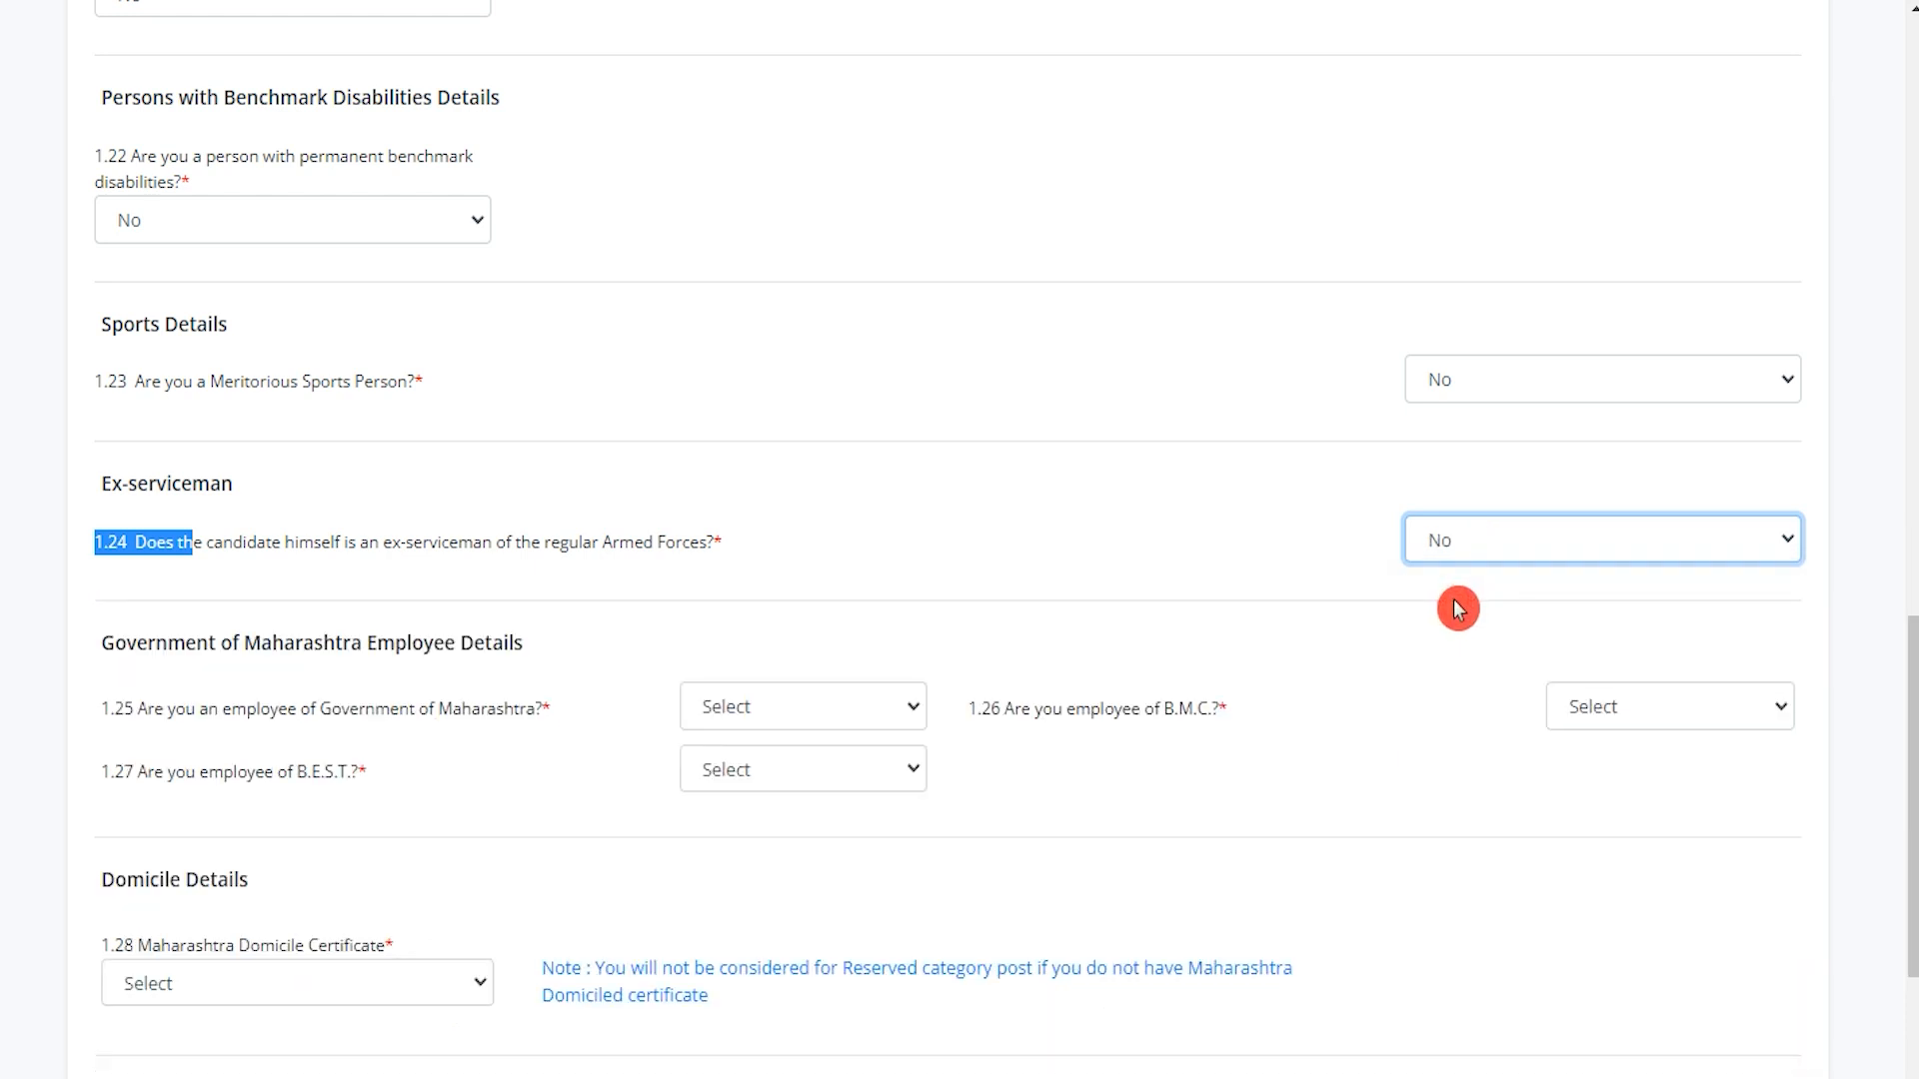
Answer No to the Maharashtra government, B.M.C. and B.E.S.T. employee questions.
{"action": "left_click_drag", "start_coordinate": [160, 645], "coordinate": [445, 645]}
{"action": "left_click", "coordinate": [775, 721]}
{"action": "left_click", "coordinate": [741, 800]}
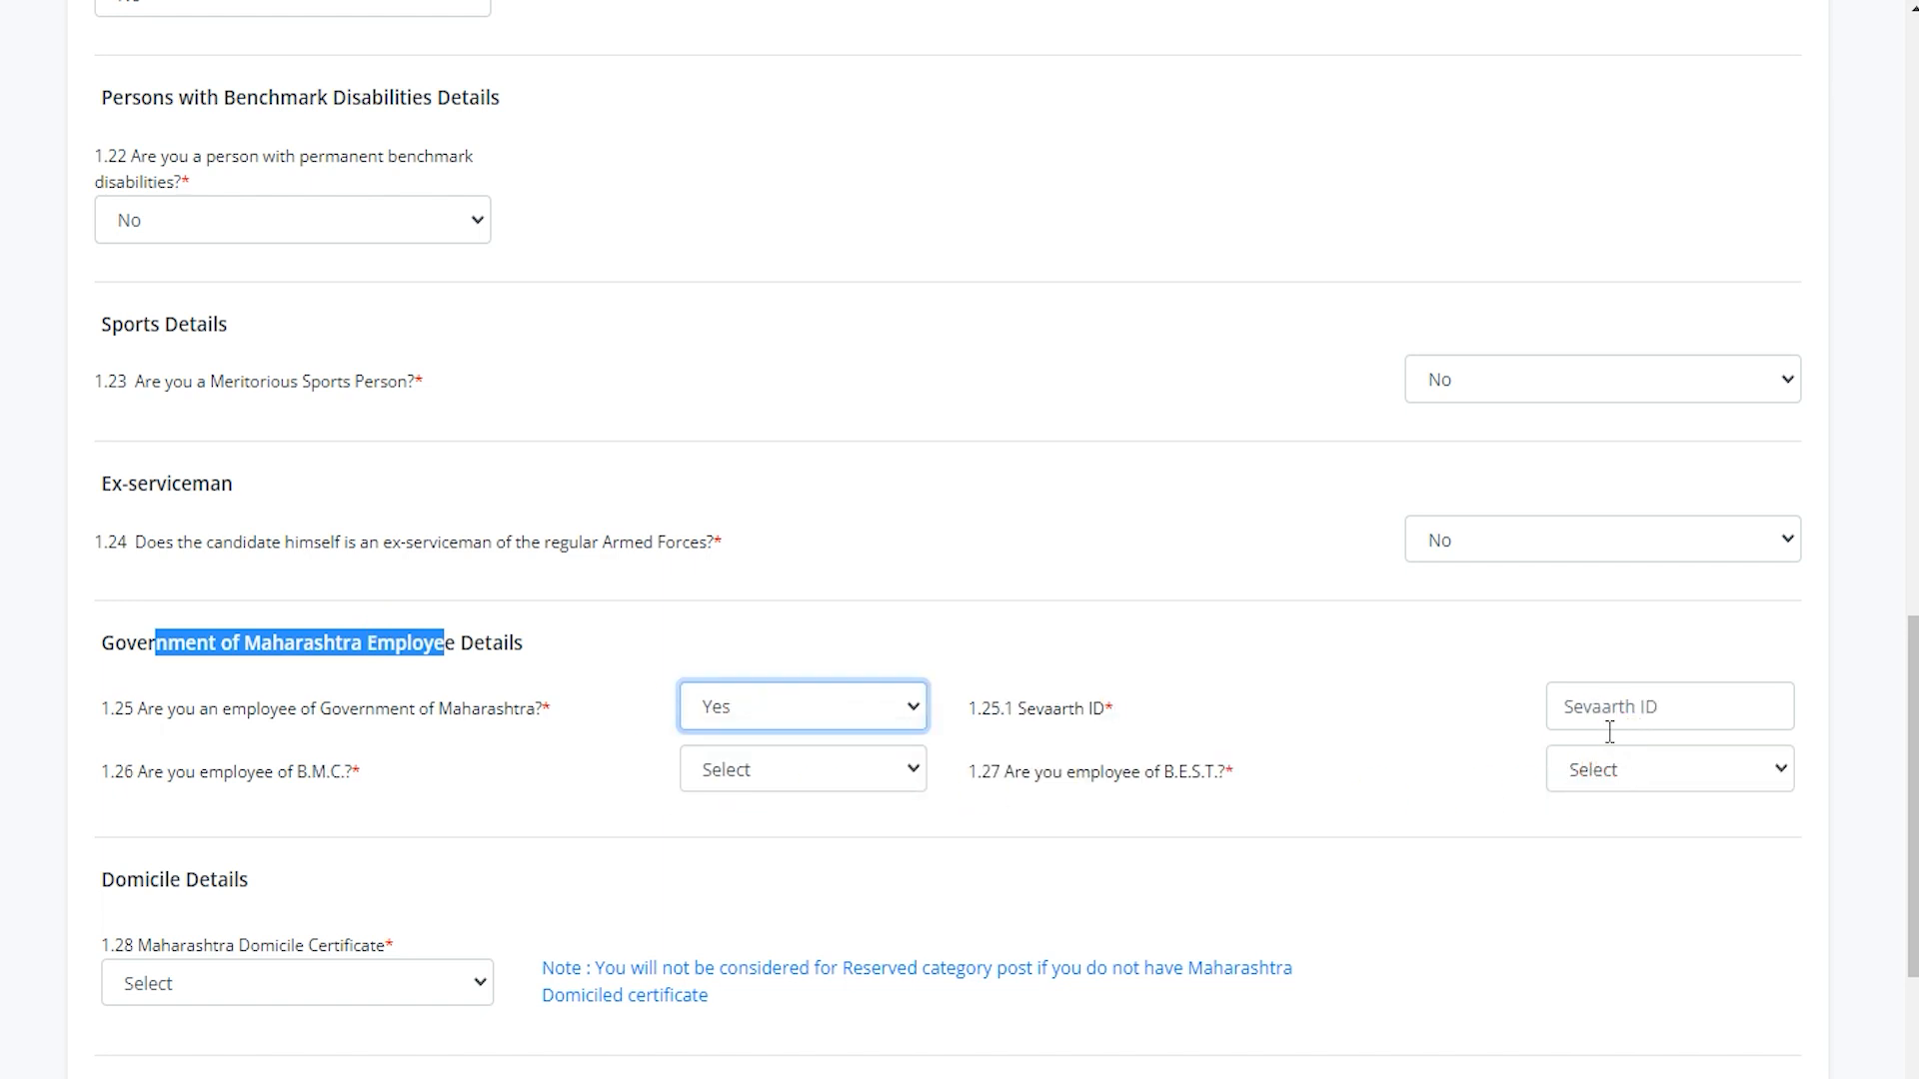
{"action": "left_click", "coordinate": [780, 722]}
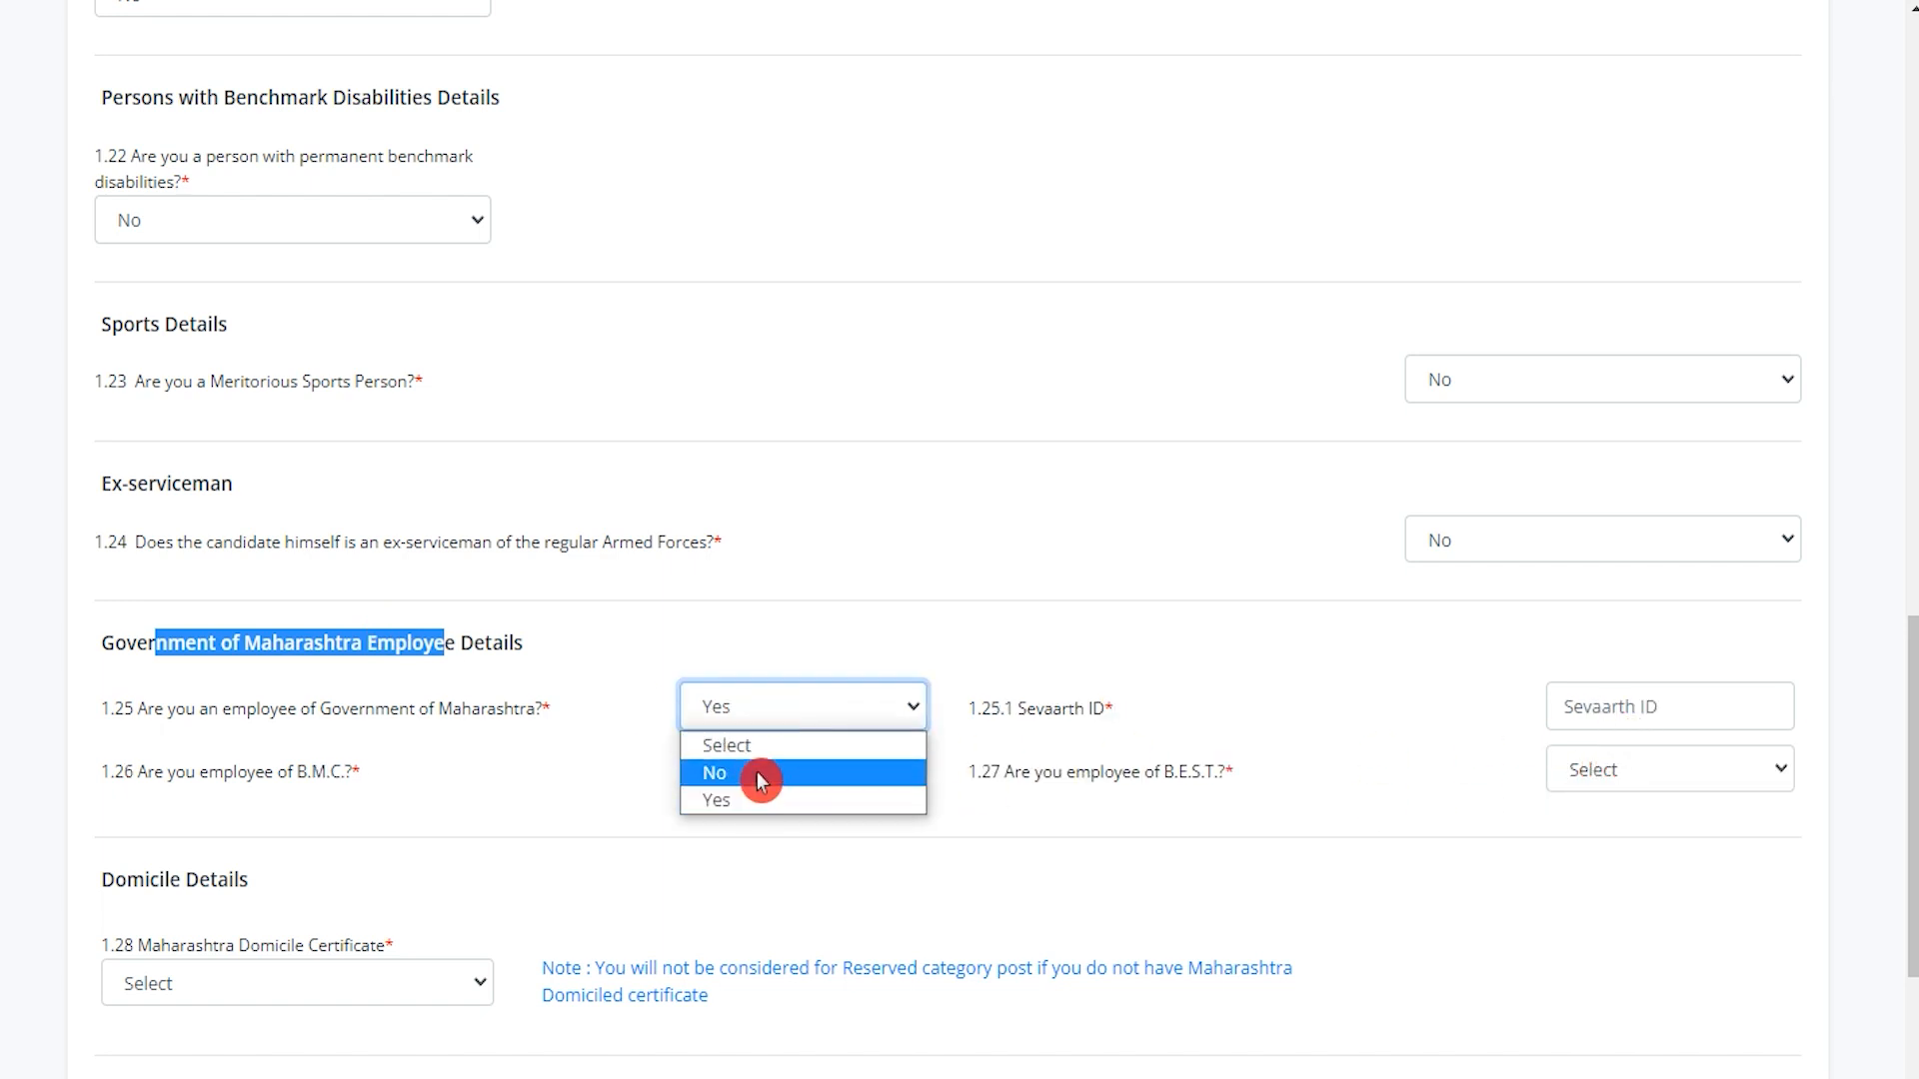
{"action": "left_click", "coordinate": [762, 780]}
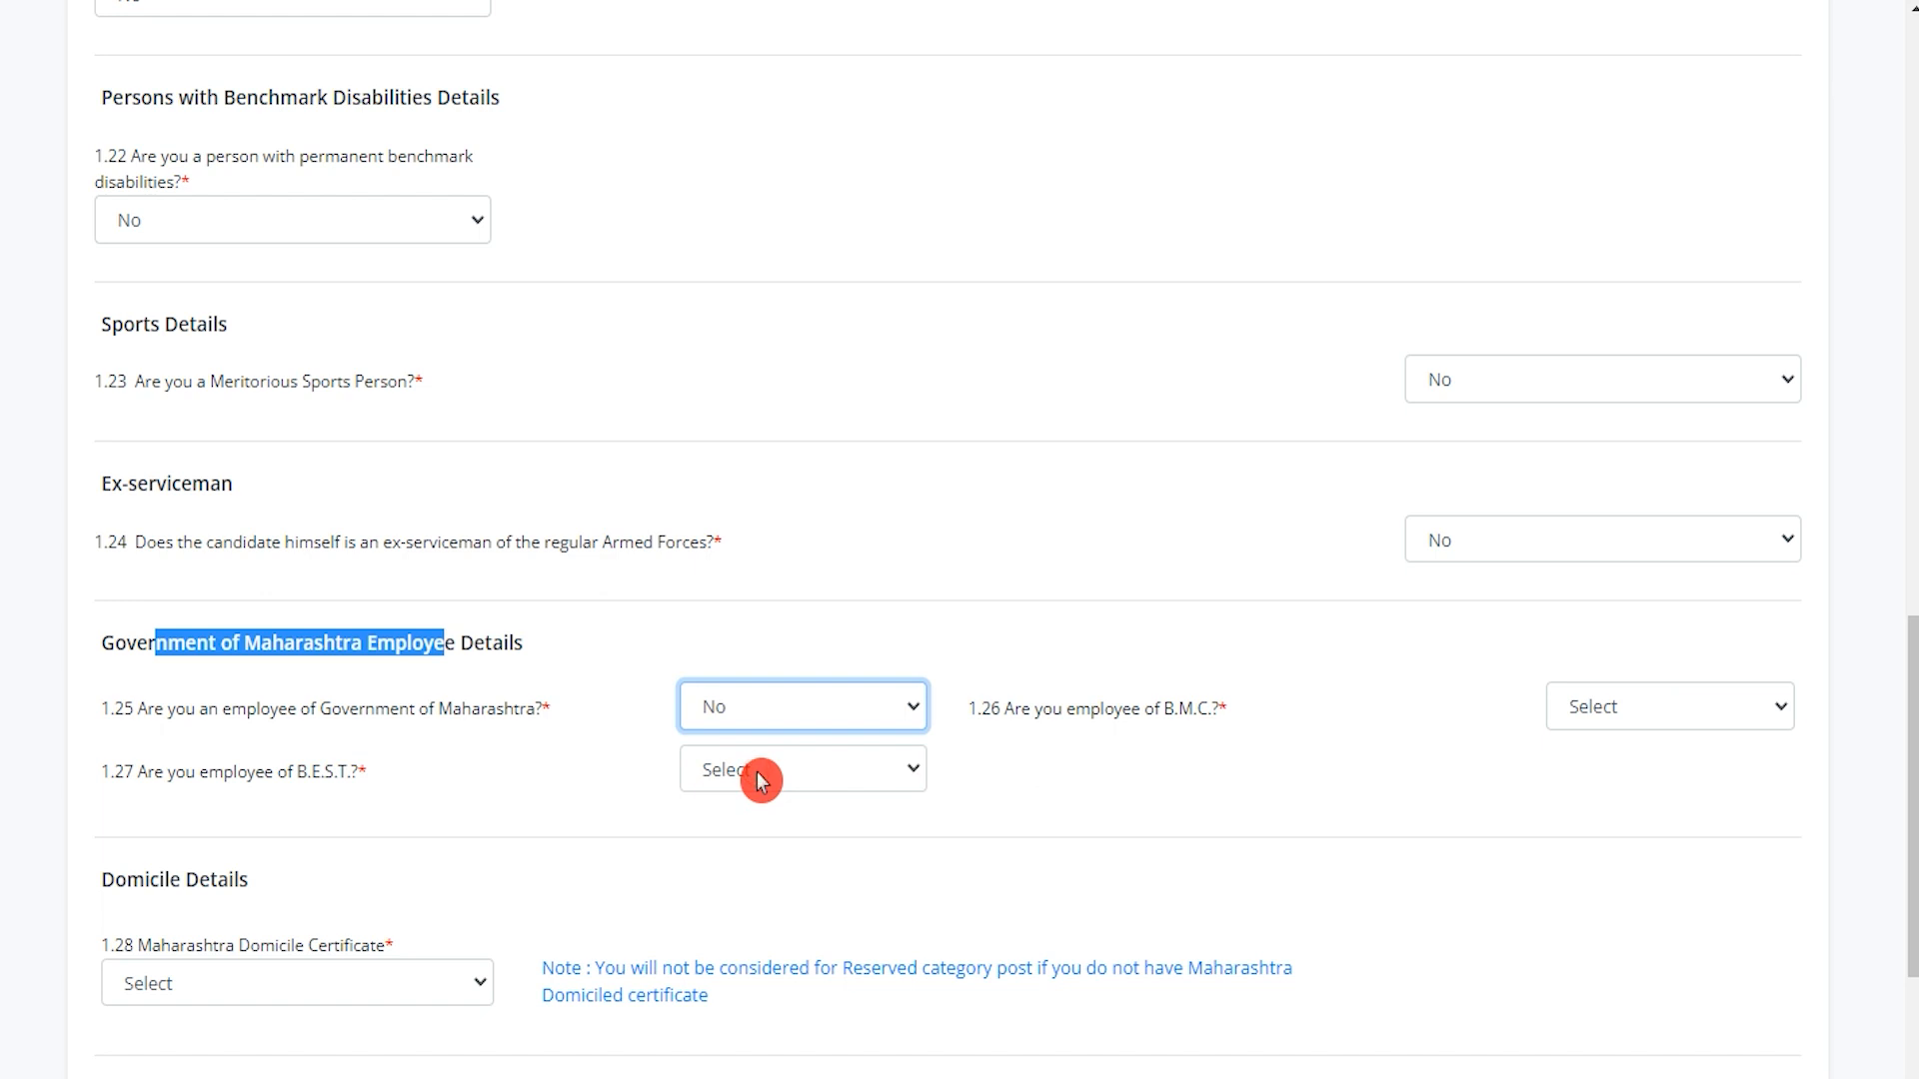
{"action": "left_click_drag", "start_coordinate": [1027, 715], "coordinate": [1179, 717]}
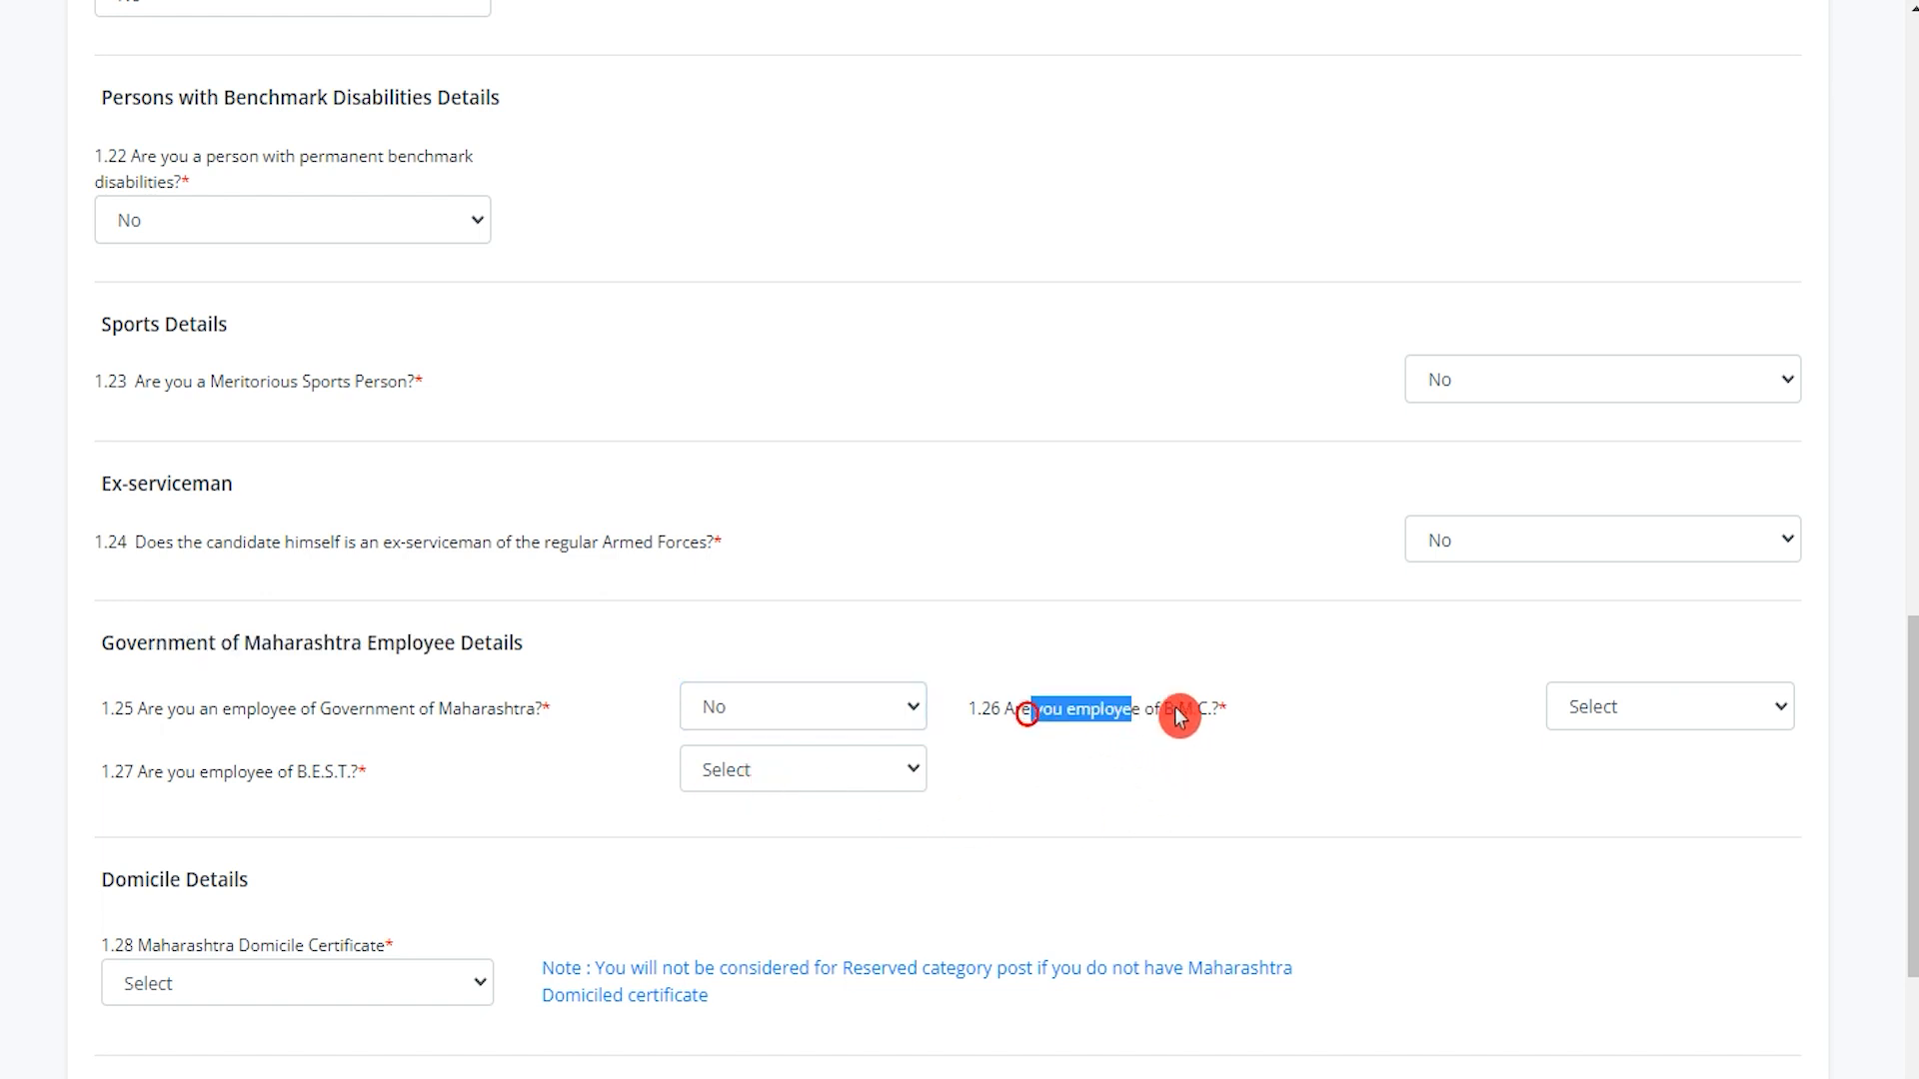
{"action": "left_click", "coordinate": [1613, 714]}
{"action": "left_click", "coordinate": [1596, 784]}
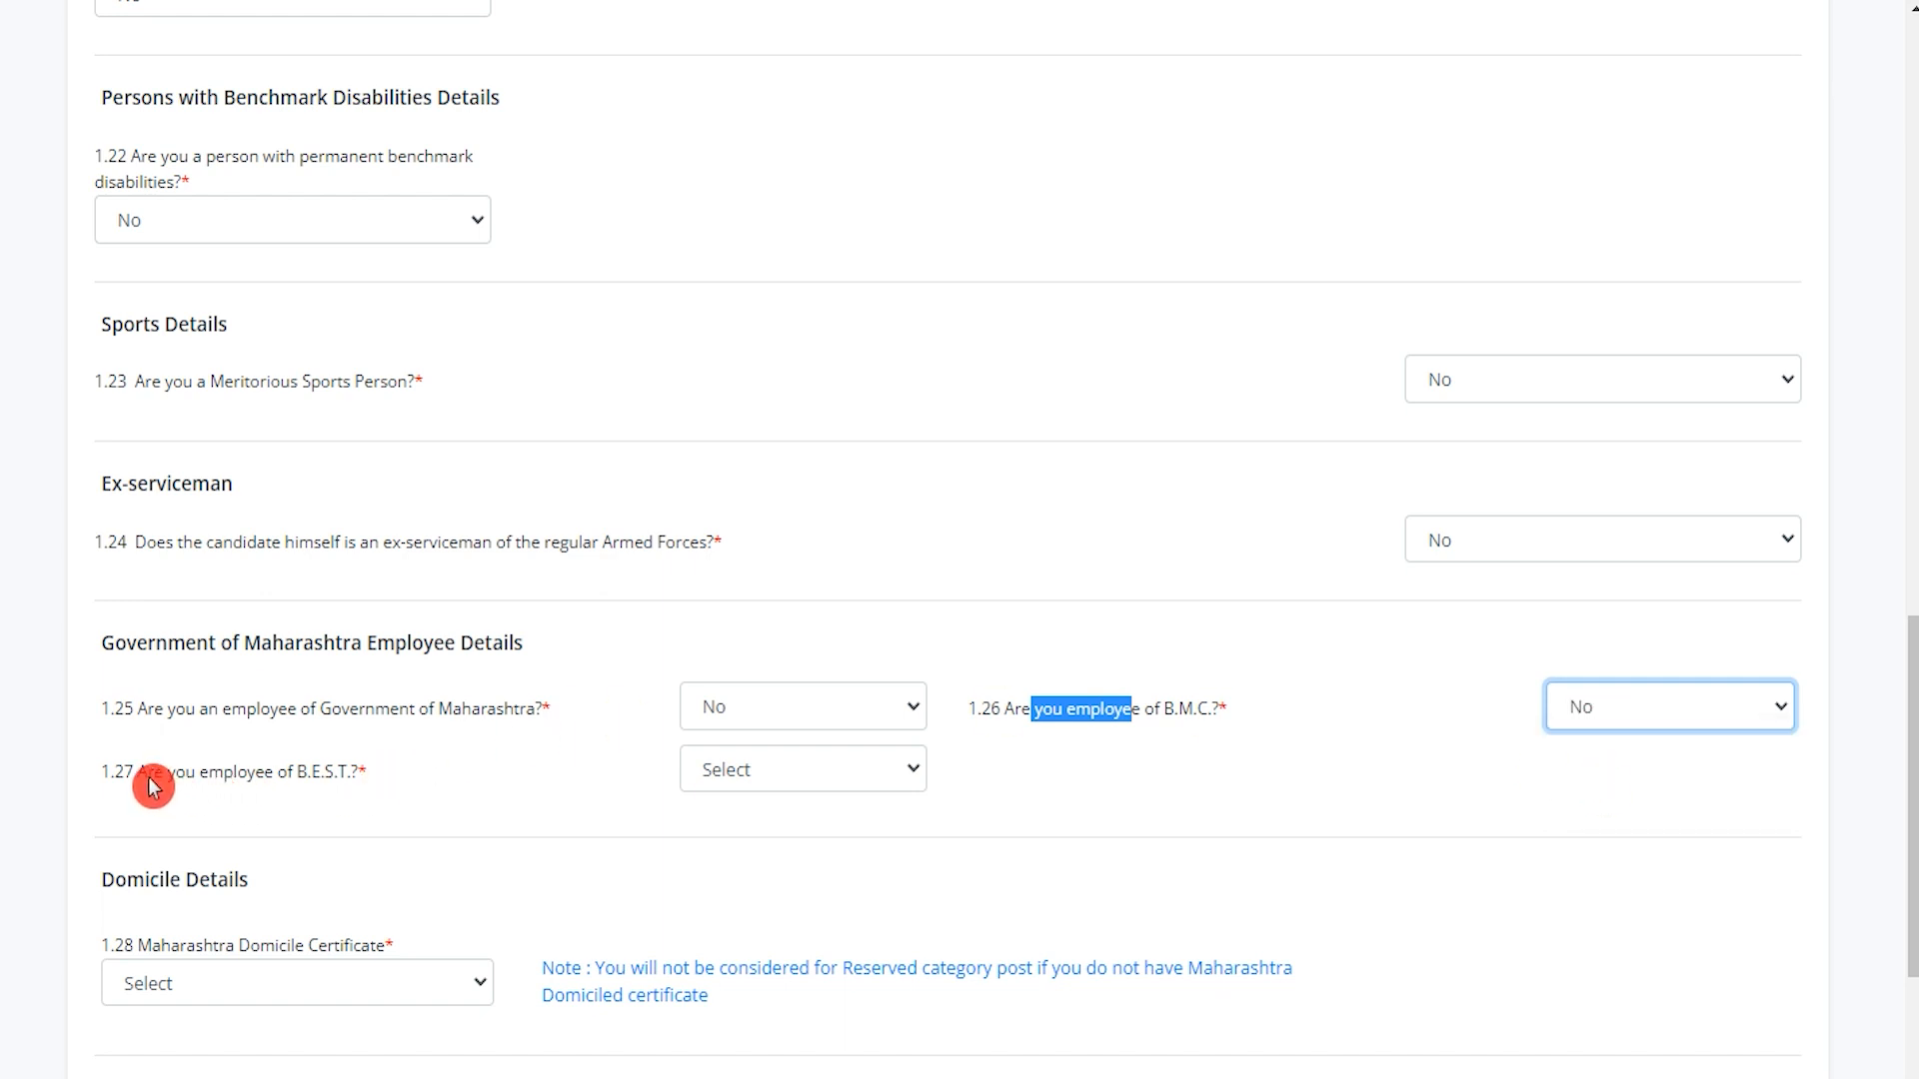
{"action": "left_click_drag", "start_coordinate": [148, 781], "coordinate": [273, 775]}
{"action": "left_click", "coordinate": [735, 770]}
{"action": "left_click", "coordinate": [737, 841]}
Set domicile certificate to Yes, mark its number Available, and enter the certificate number.
{"action": "scroll", "coordinate": [707, 887], "scroll_direction": "down", "scroll_amount": 3}
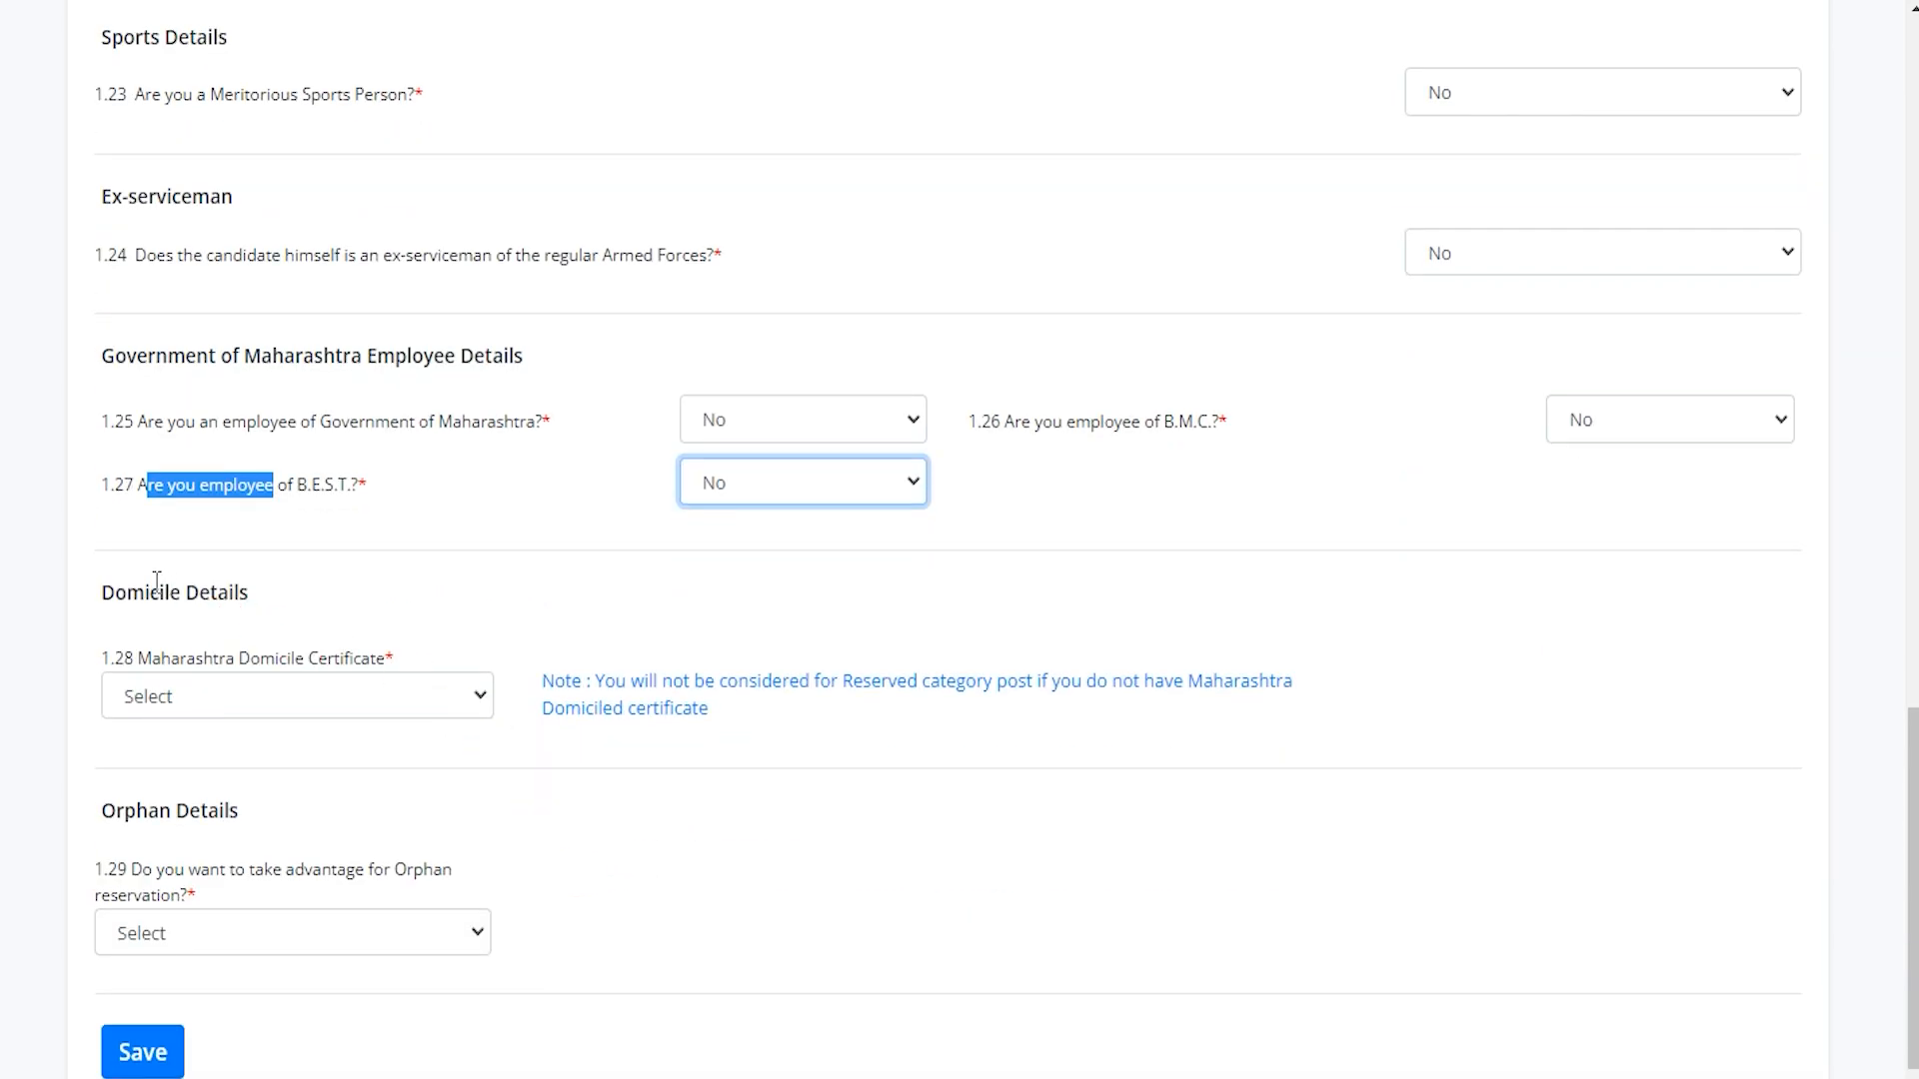
{"action": "left_click_drag", "start_coordinate": [127, 597], "coordinate": [220, 590]}
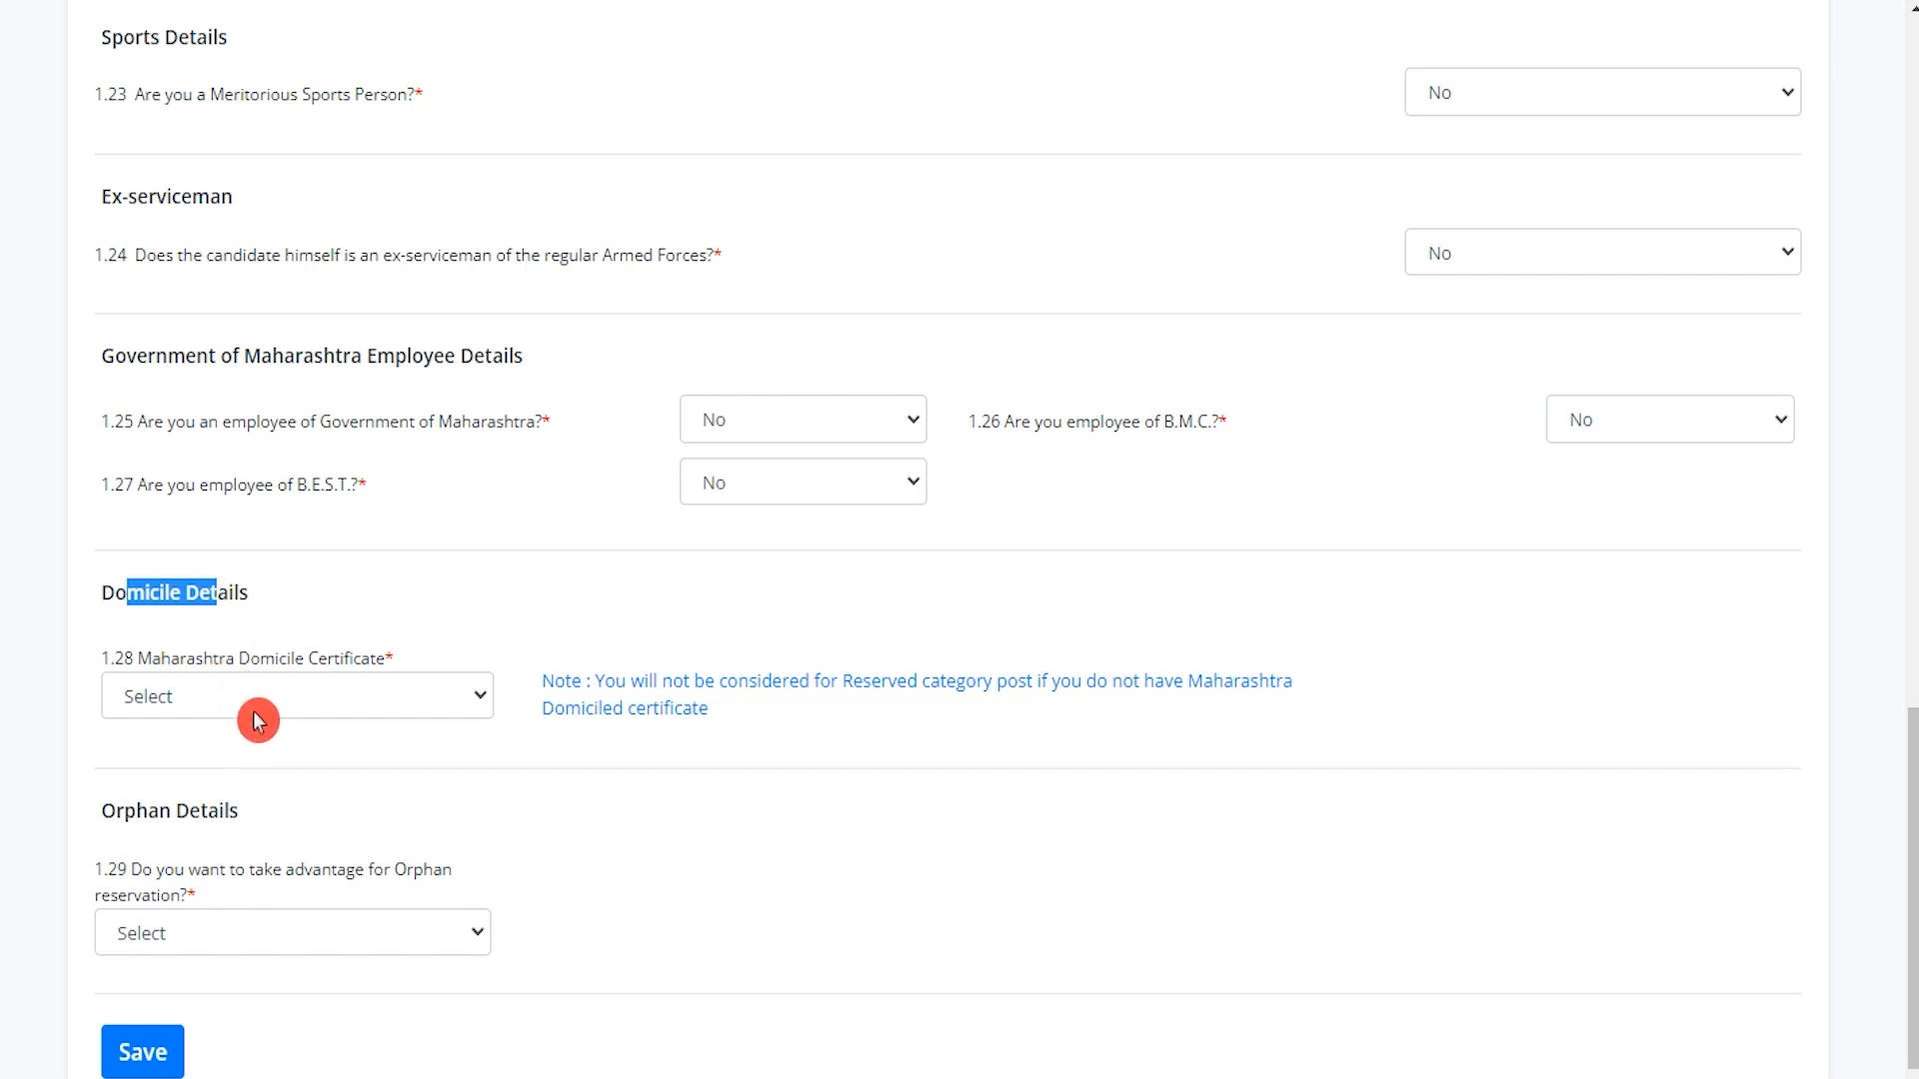
{"action": "left_click", "coordinate": [297, 698]}
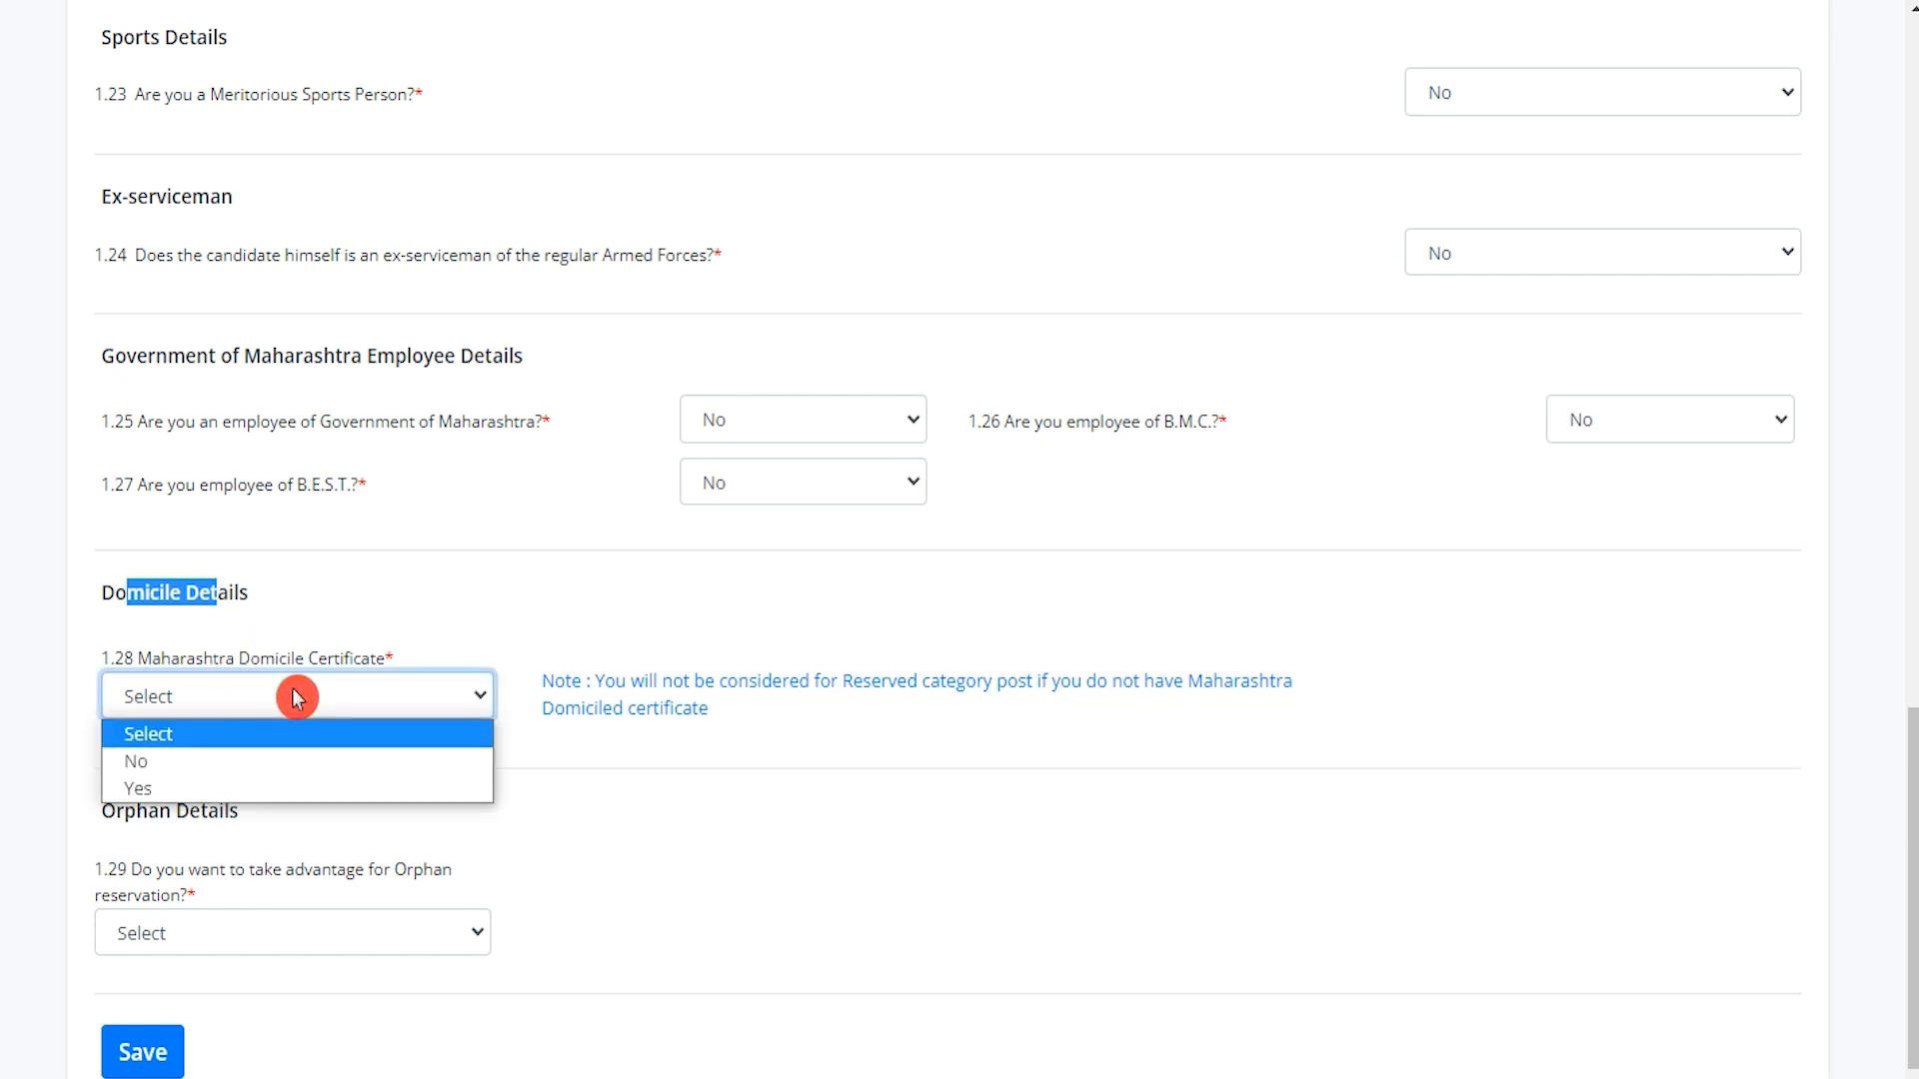
{"action": "left_click", "coordinate": [235, 773]}
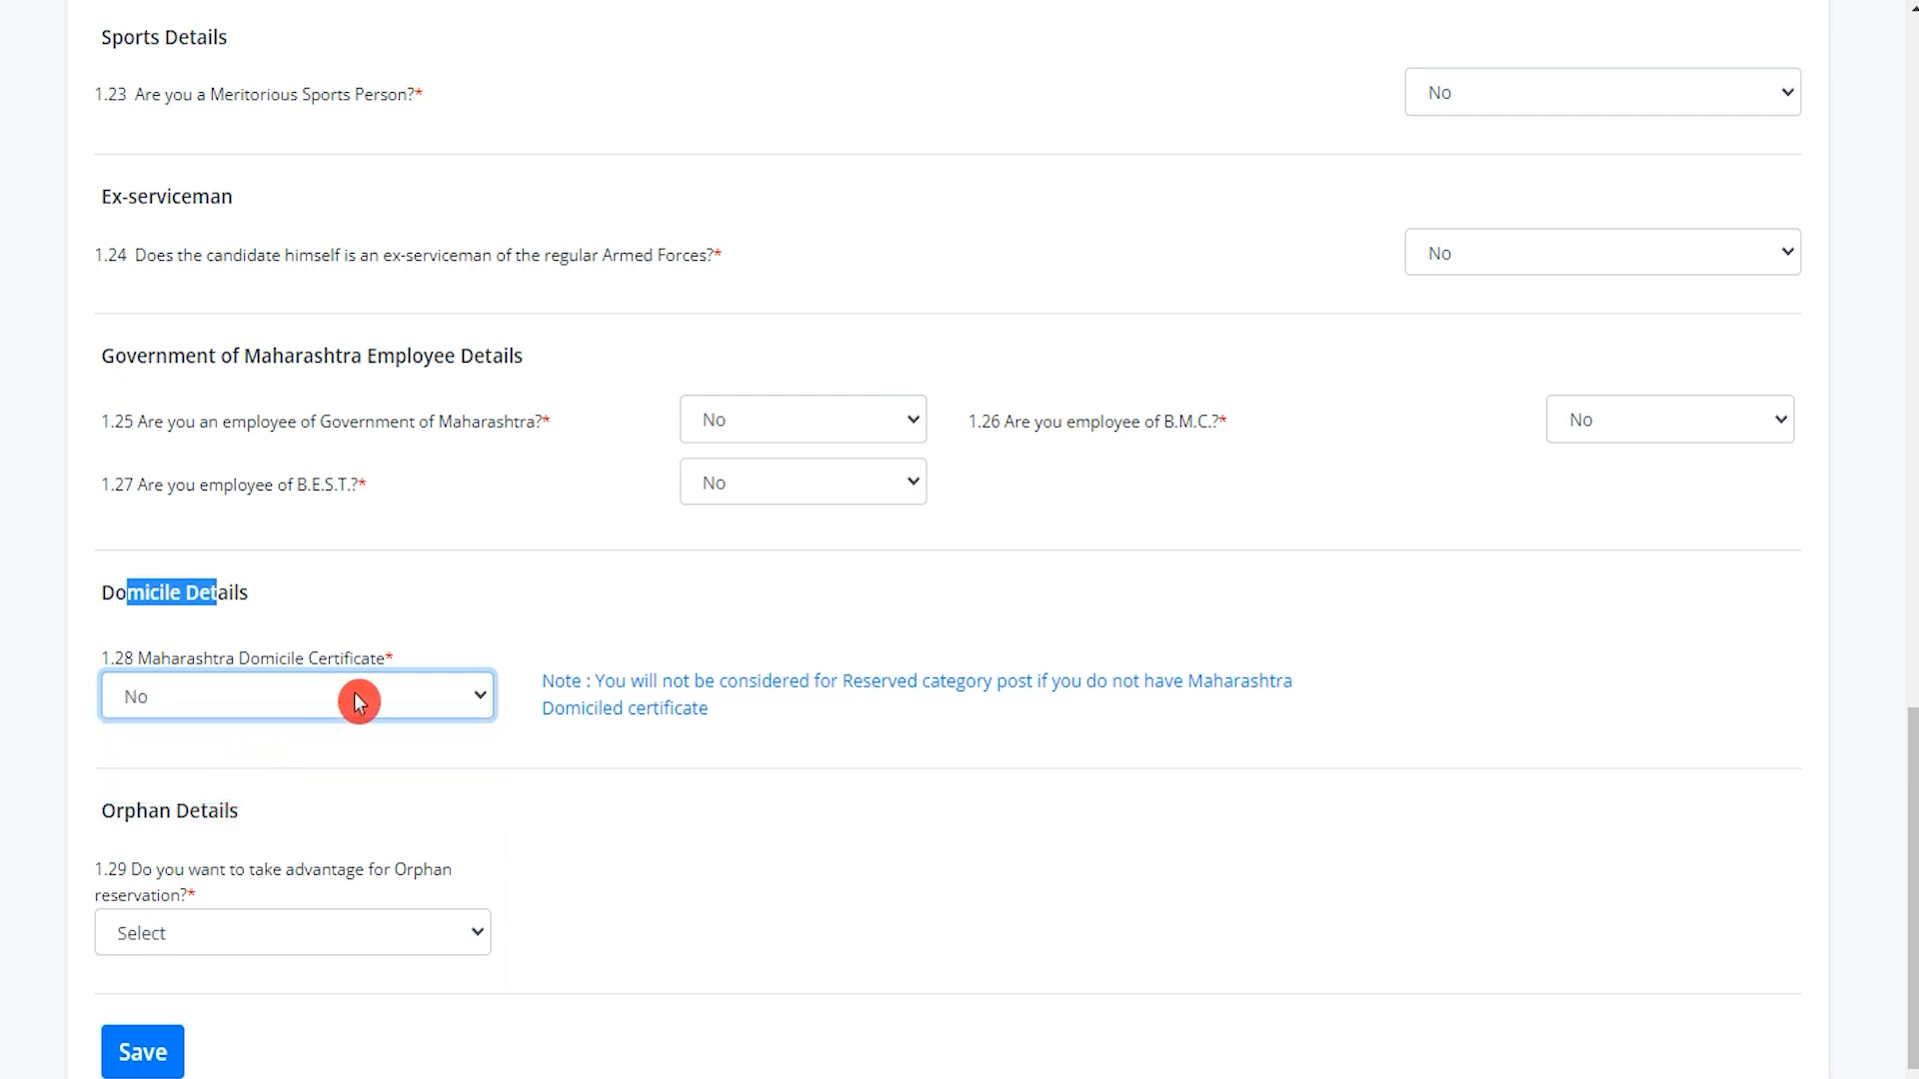
{"action": "key", "text": "Down"}
{"action": "left_click", "coordinate": [644, 705]}
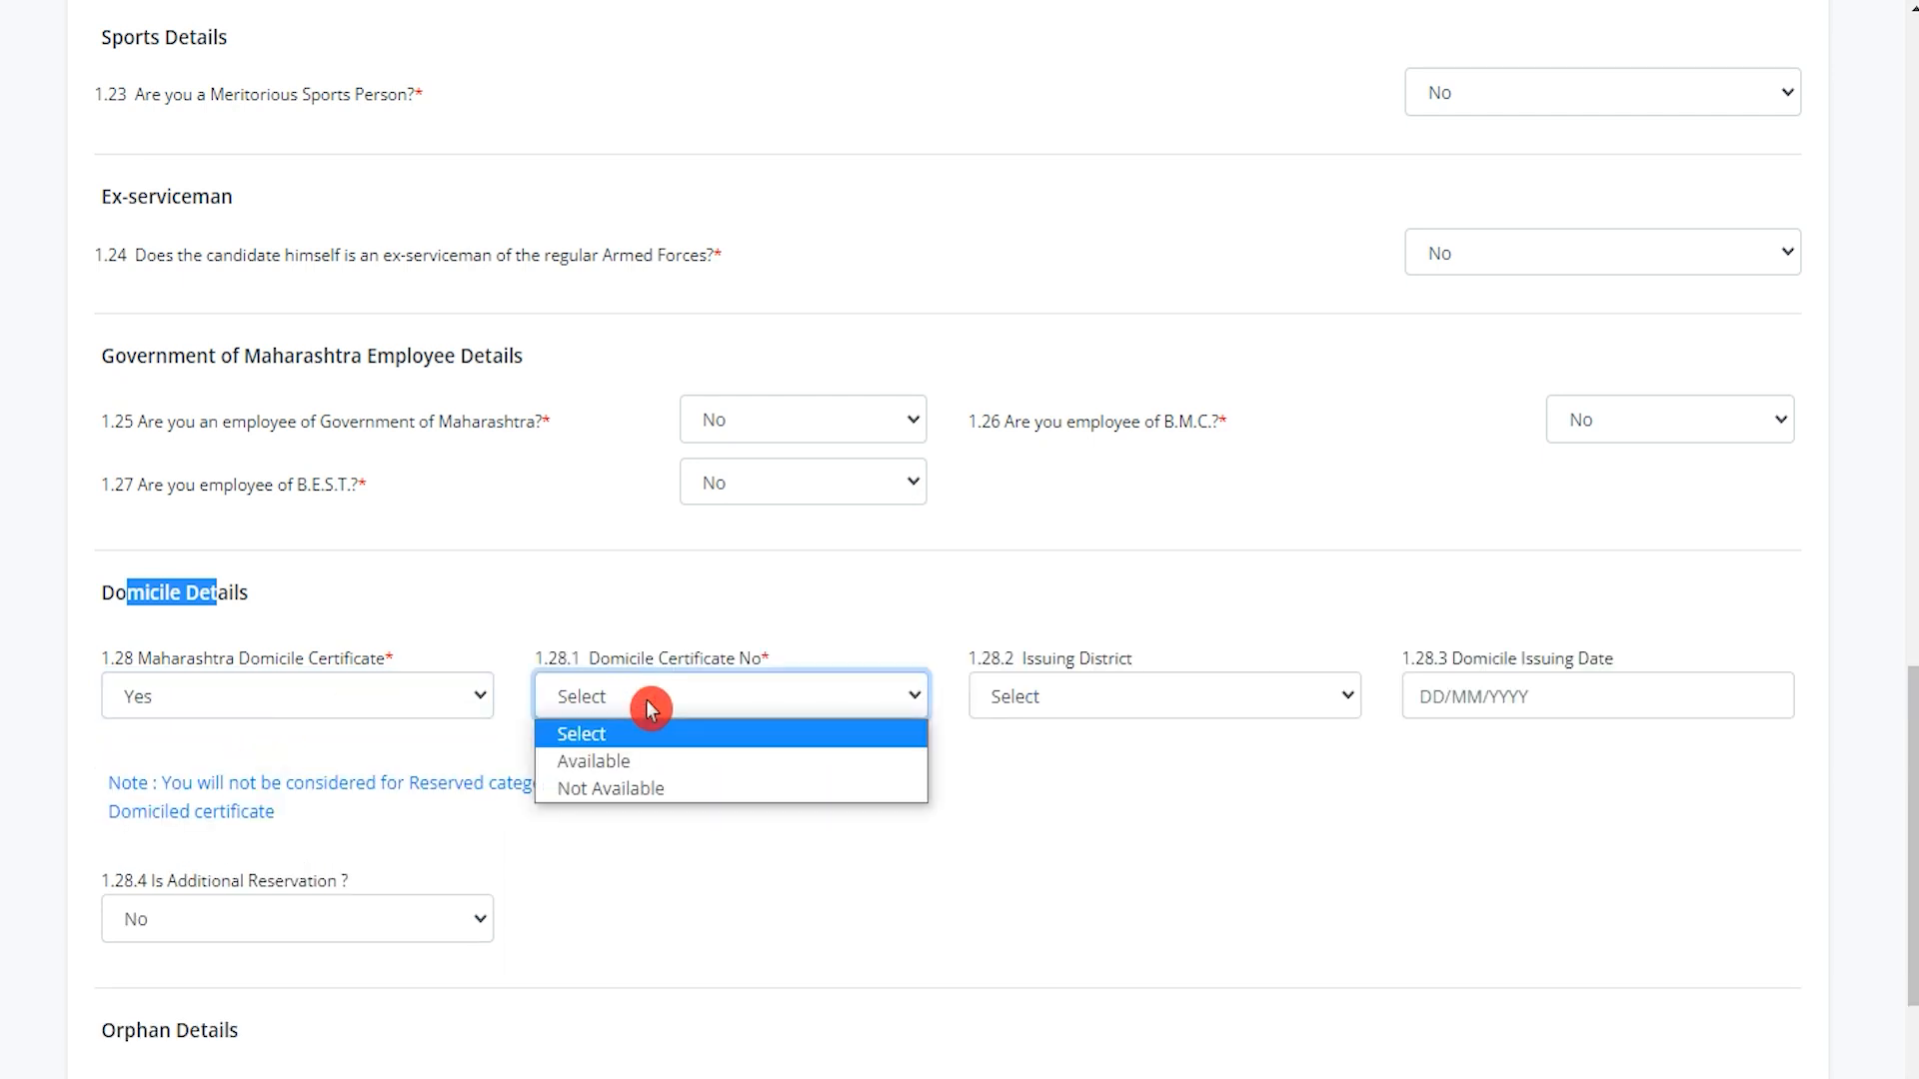
{"action": "left_click", "coordinate": [645, 764]}
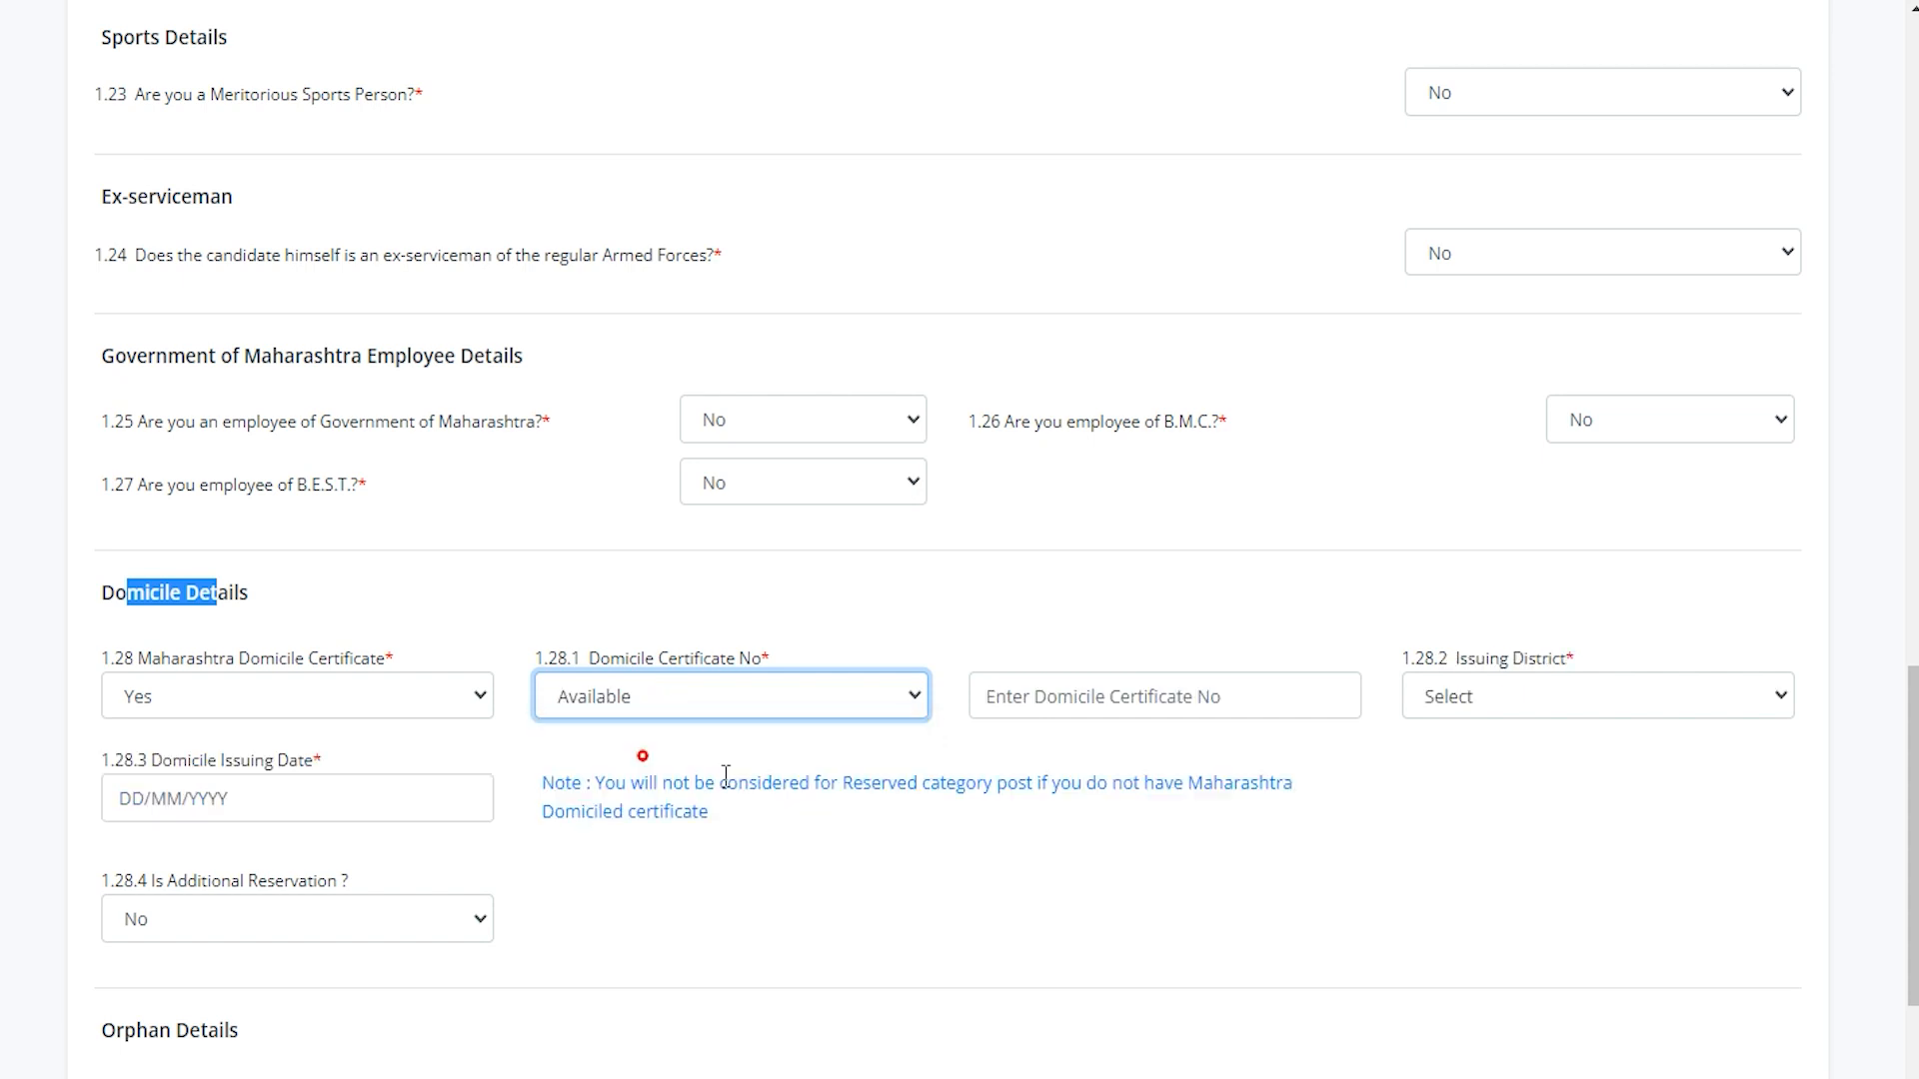
{"action": "left_click", "coordinate": [1099, 697]}
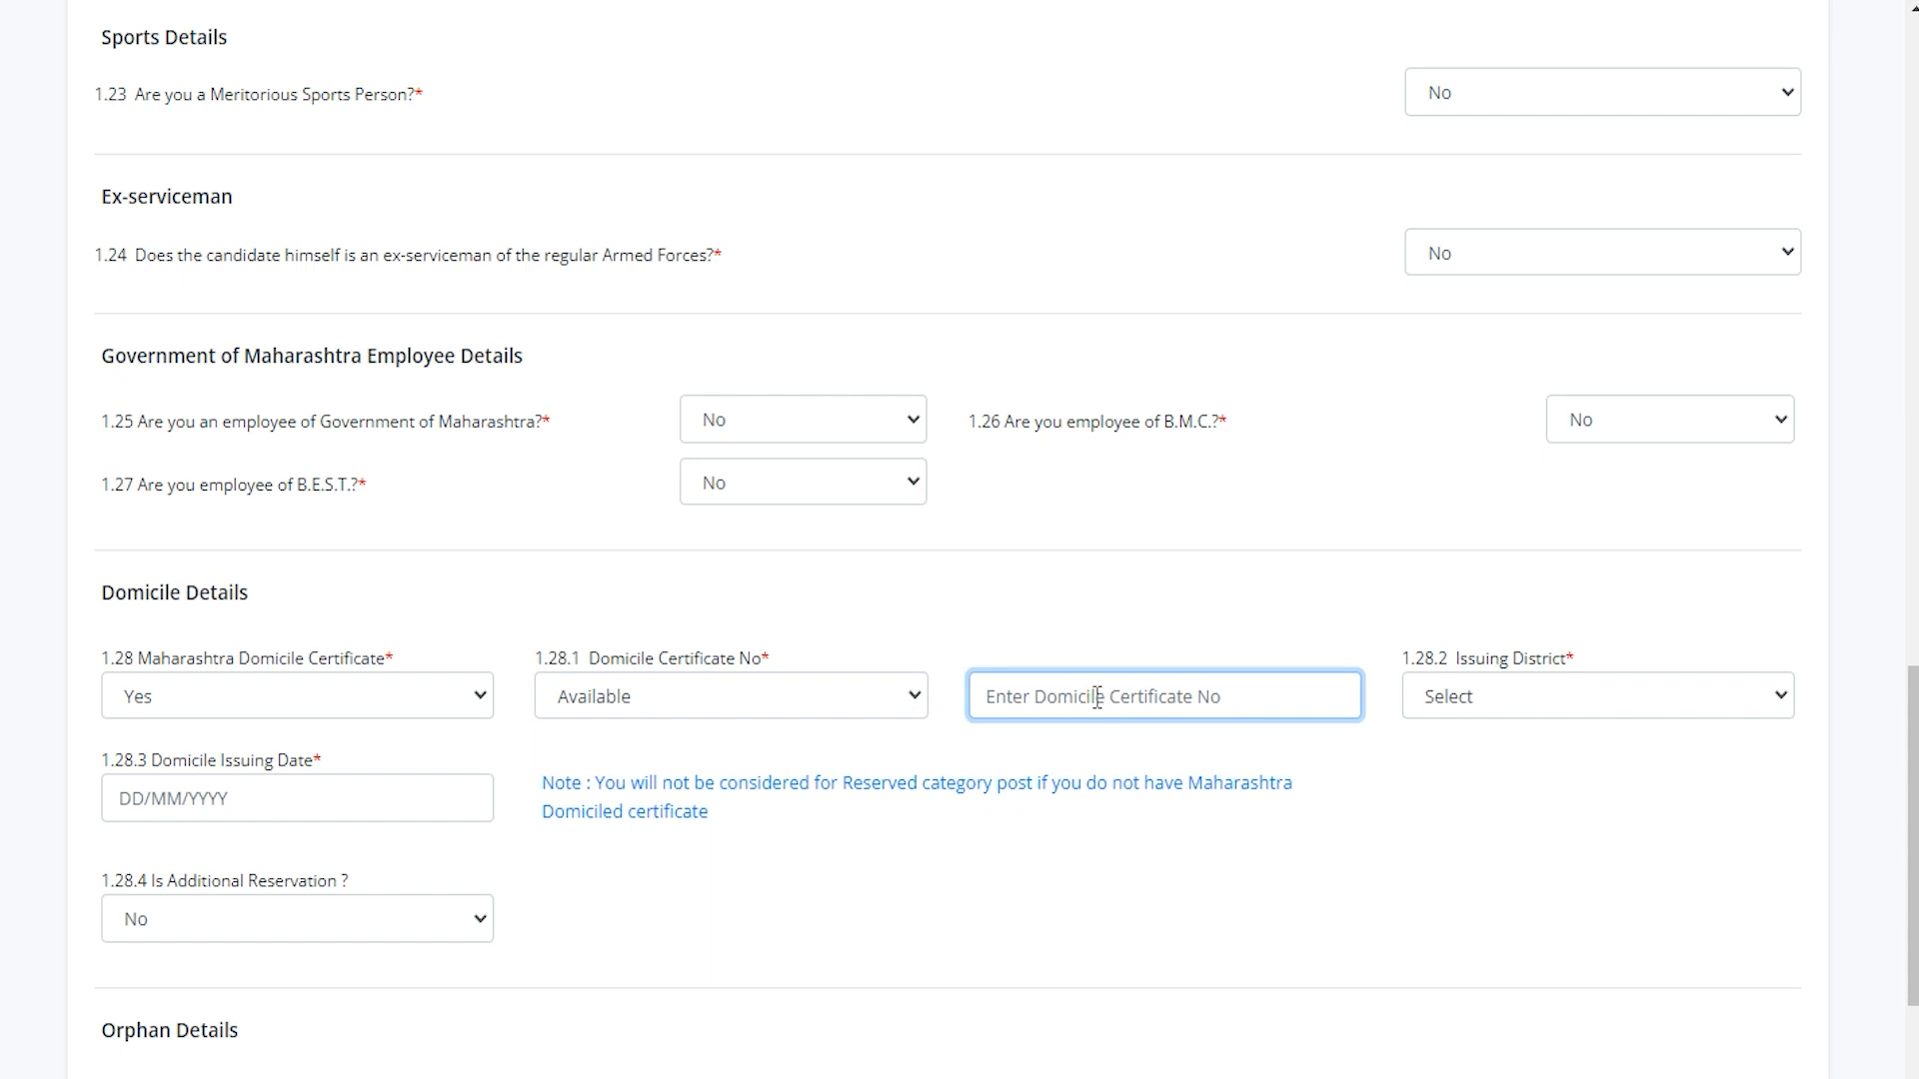
Set the domicile issuing district to Mumbai City and issue date to 18/01/2023.
{"action": "left_click", "coordinate": [1499, 710]}
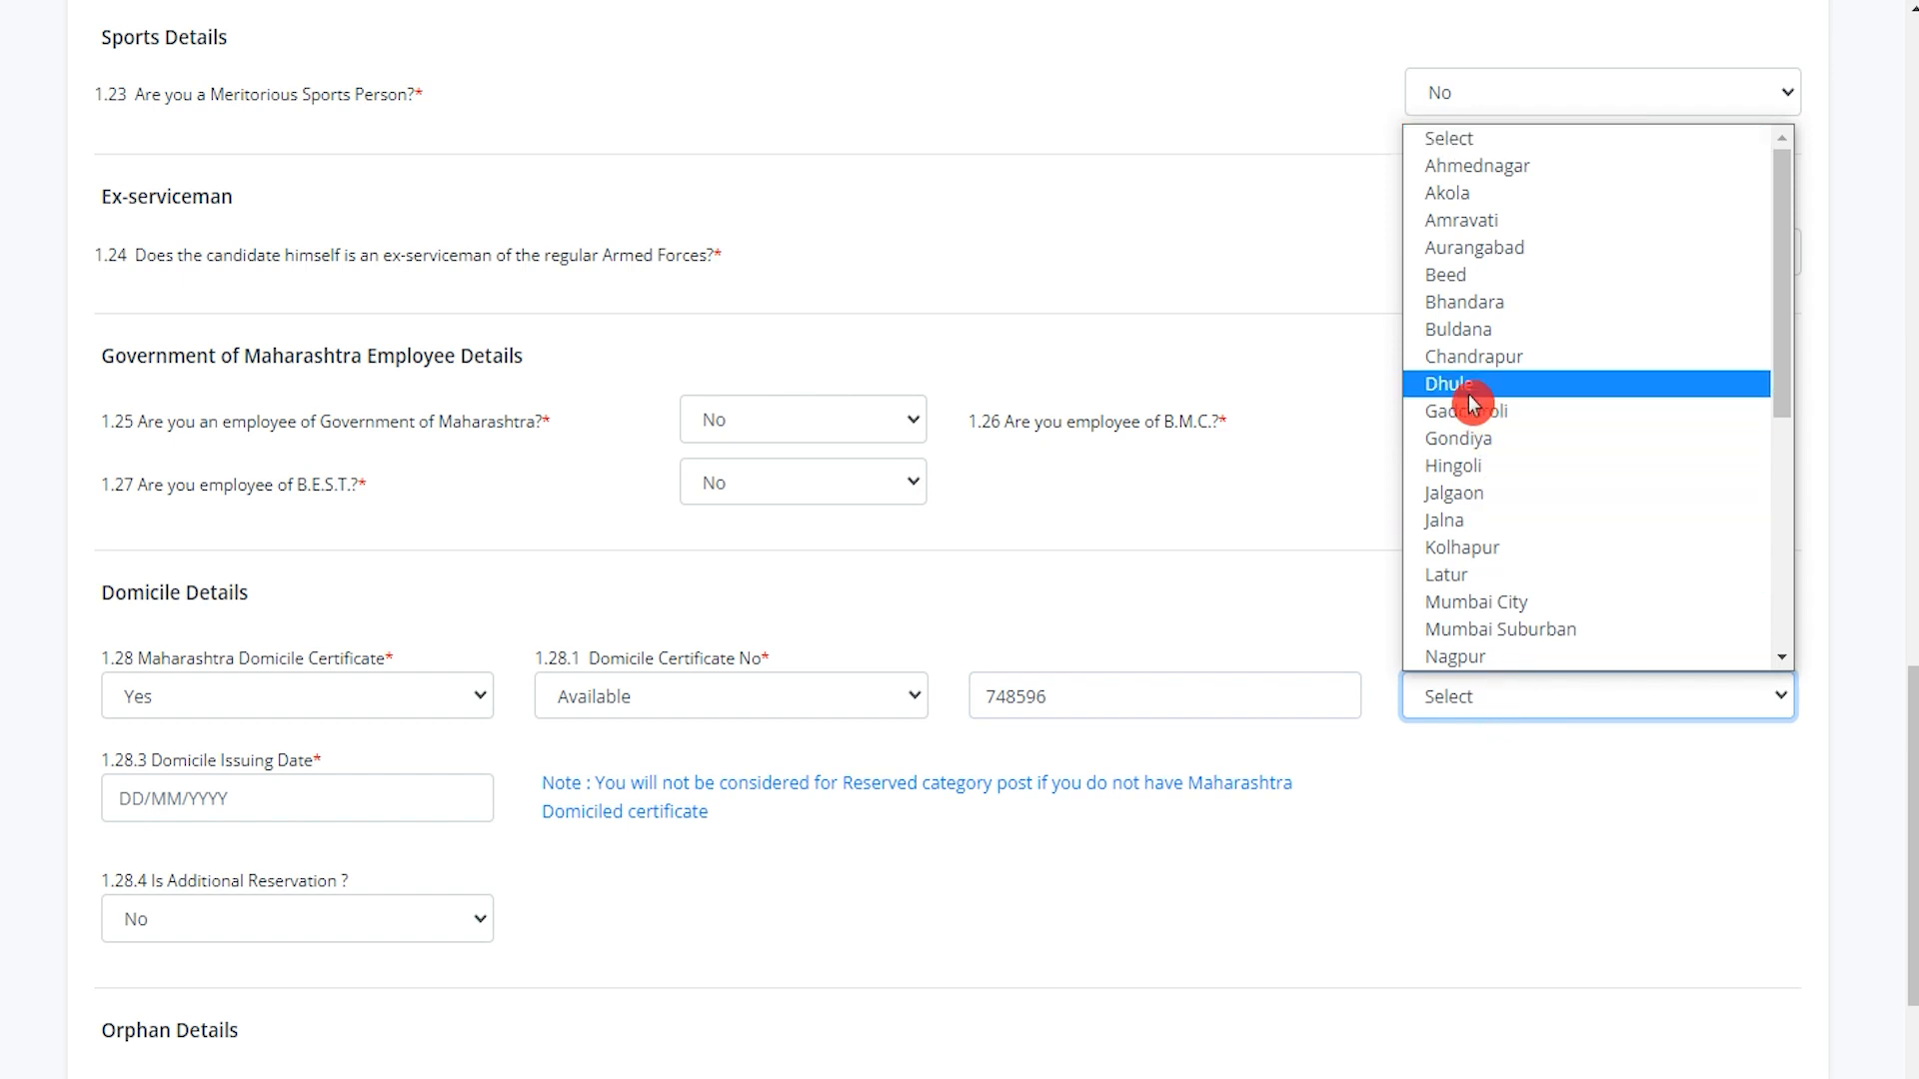
{"action": "left_click", "coordinate": [1461, 601]}
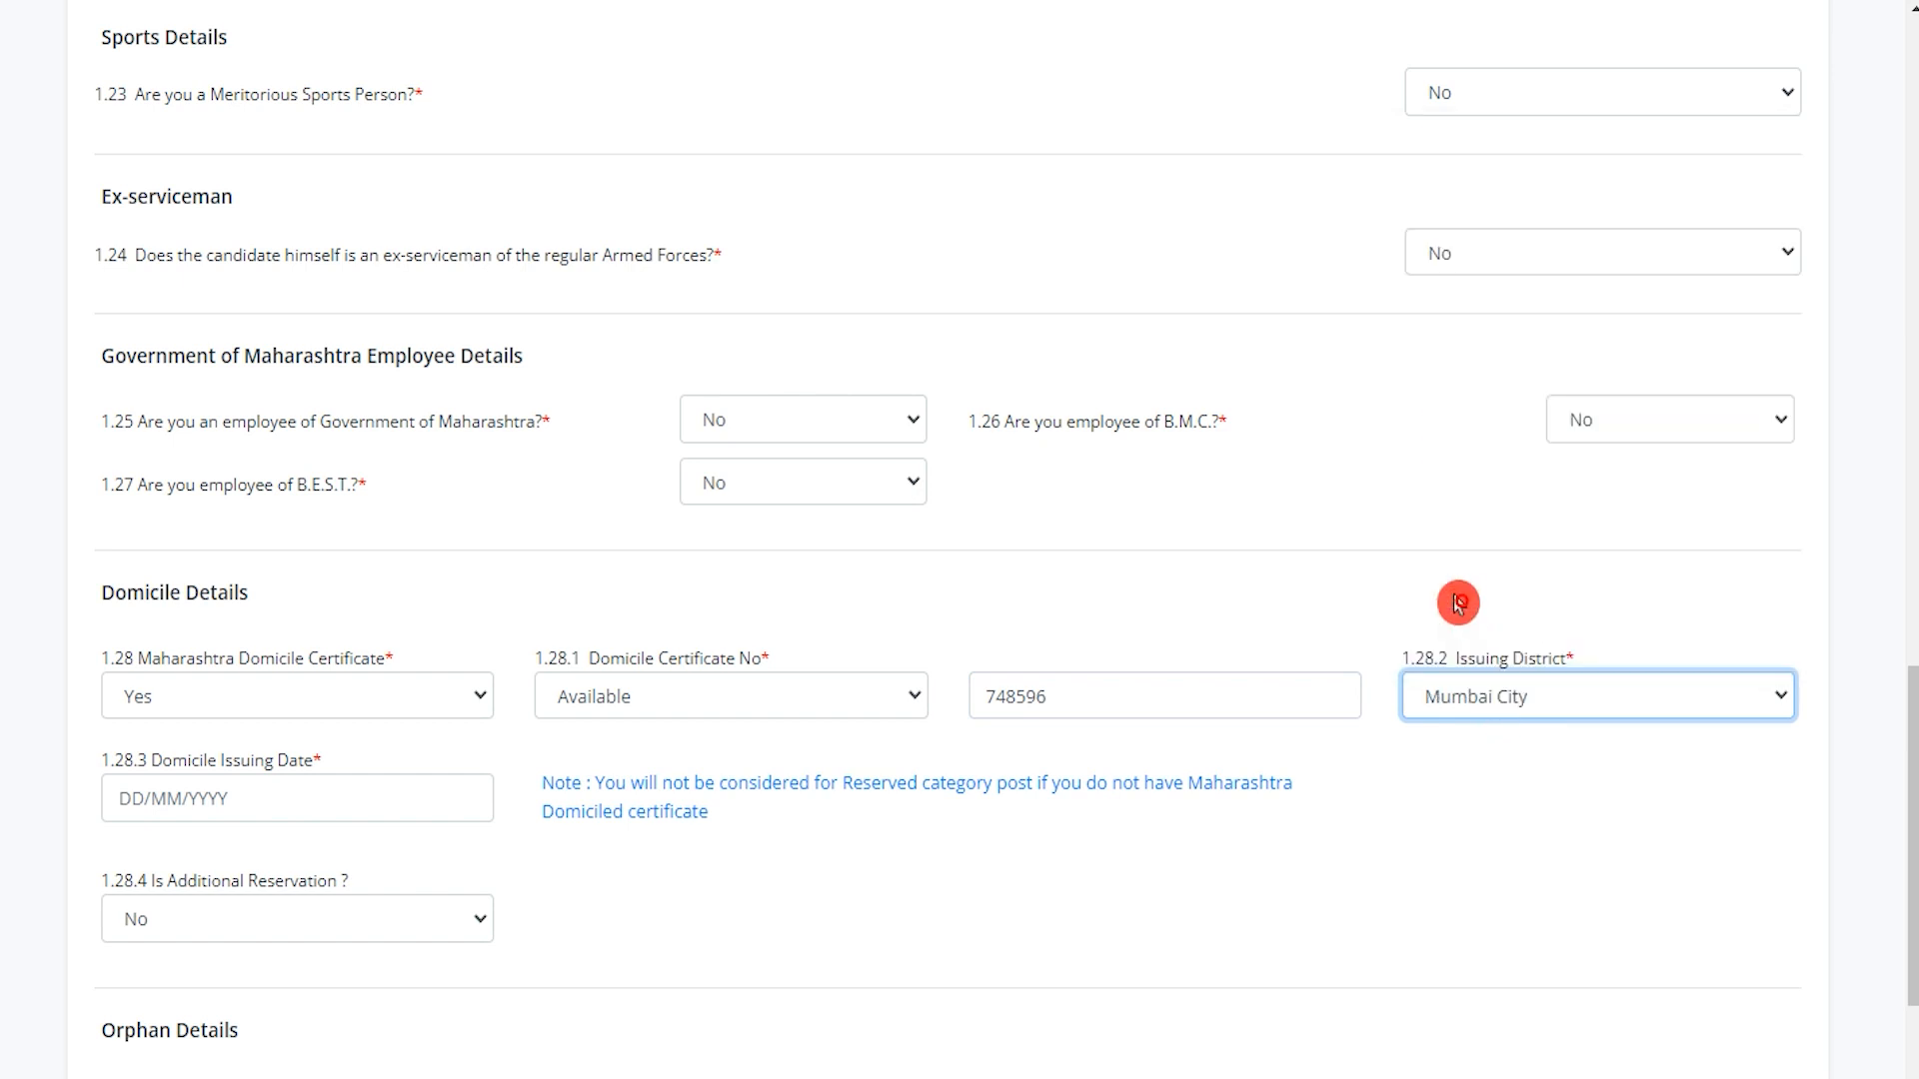
{"action": "left_click", "coordinate": [245, 797]}
{"action": "left_click", "coordinate": [265, 628]}
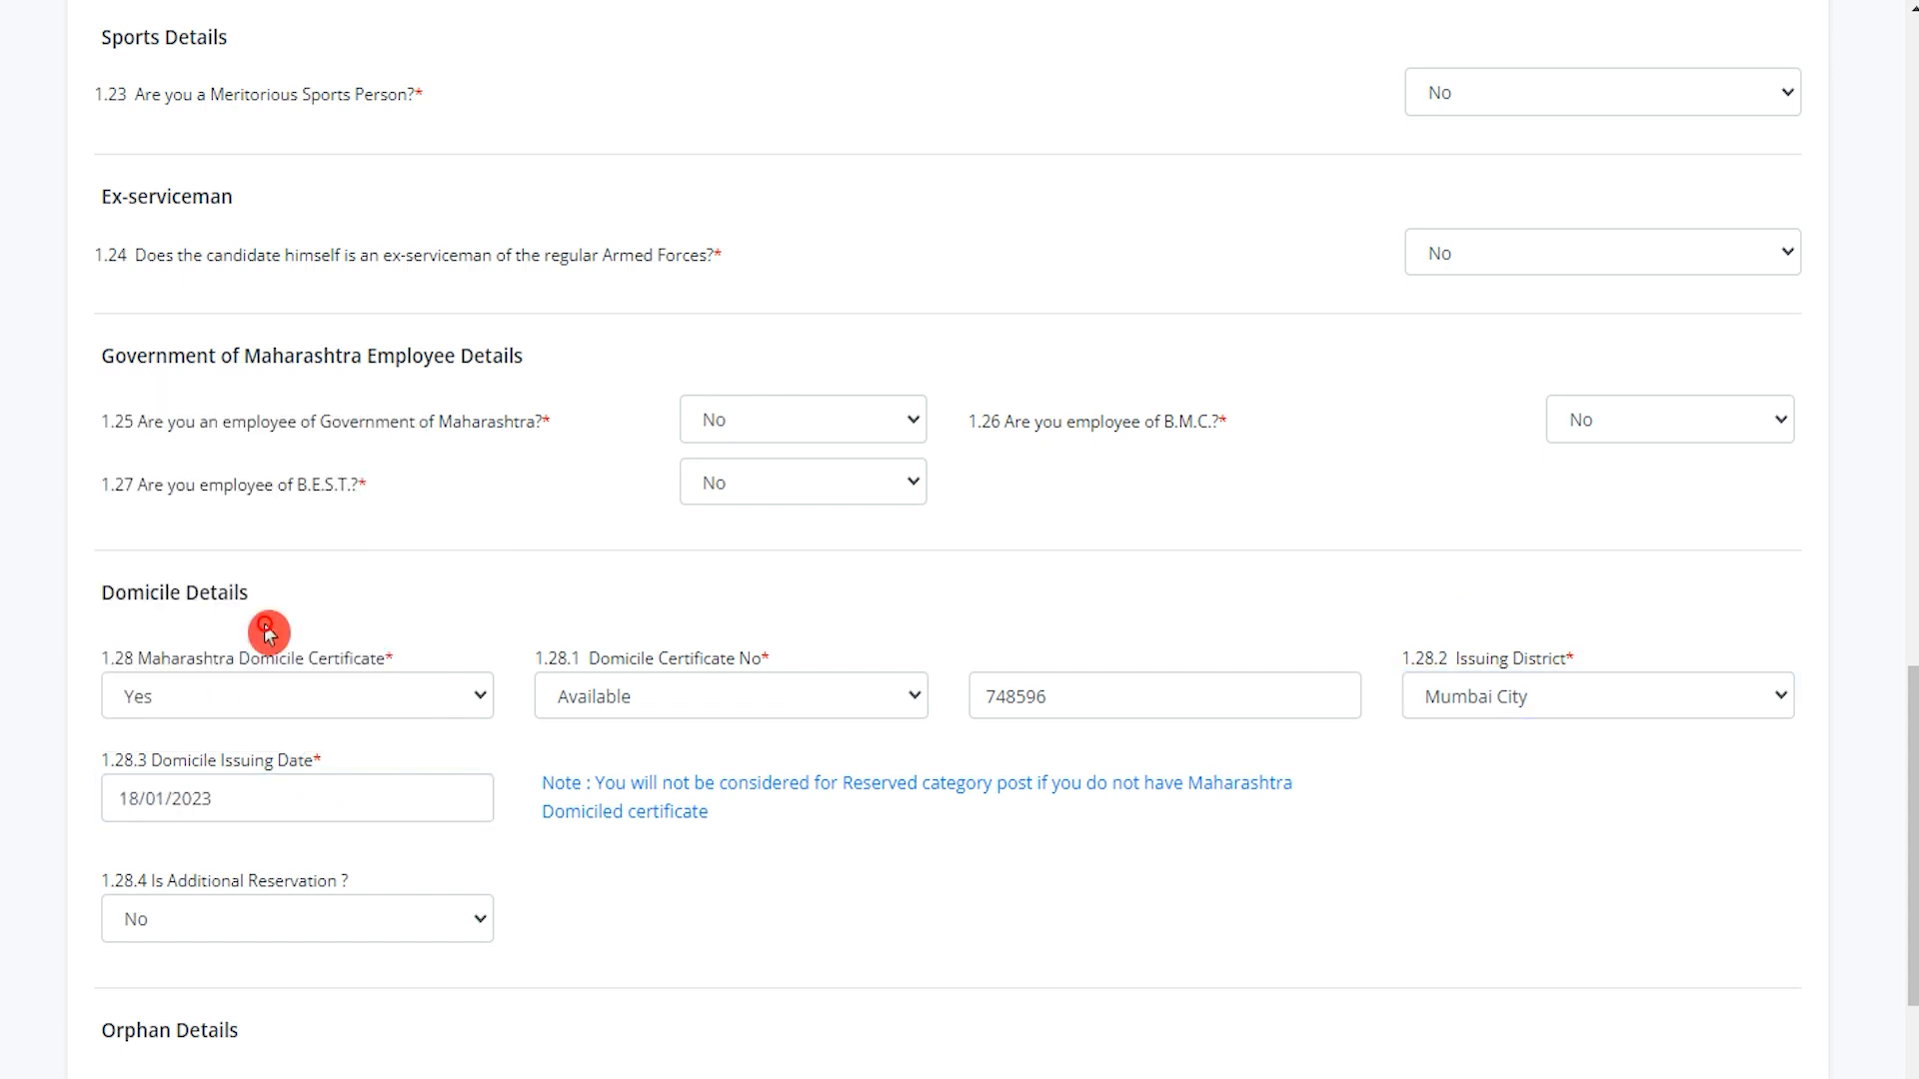
Set additional reservation 1.28.4 to No and bring the Orphan Details question into view.
{"action": "scroll", "coordinate": [484, 890], "scroll_direction": "down", "scroll_amount": 3}
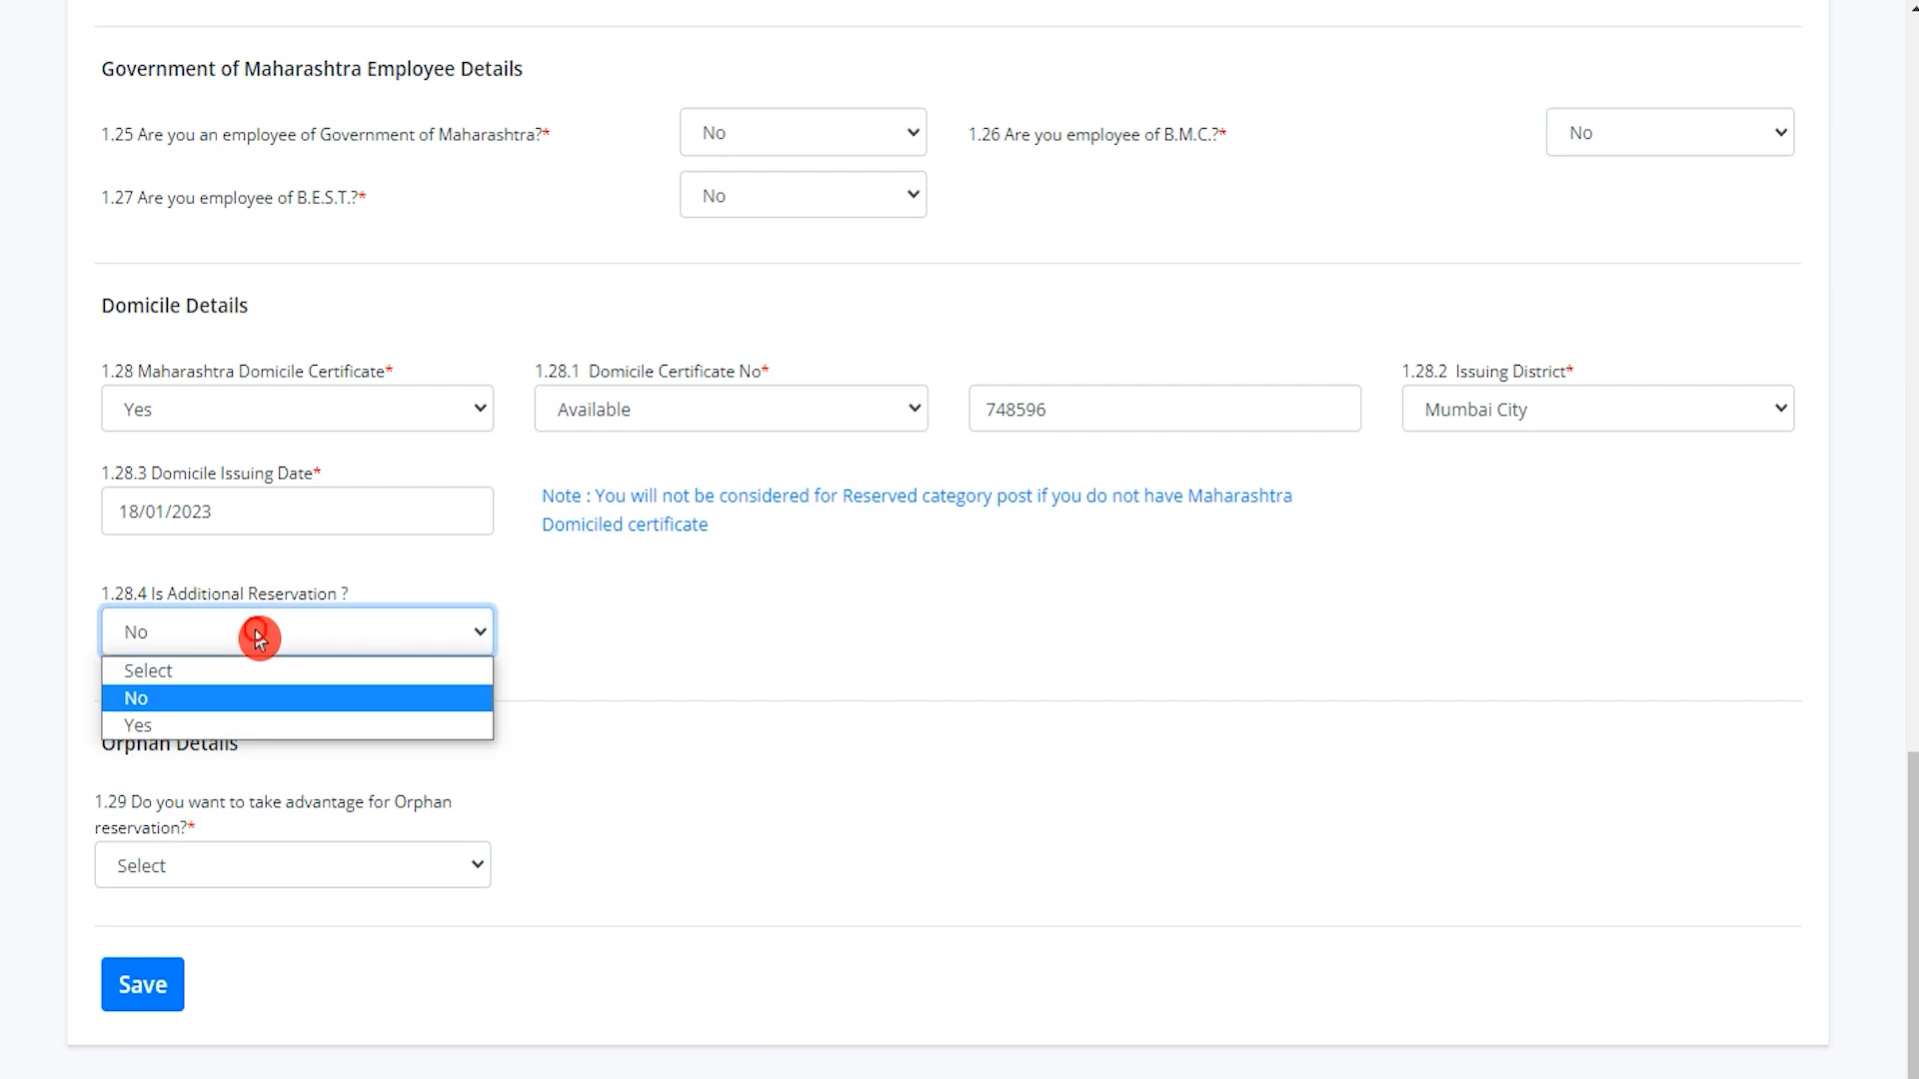
{"action": "left_click", "coordinate": [227, 724]}
{"action": "left_click", "coordinate": [251, 634]}
{"action": "left_click", "coordinate": [240, 696]}
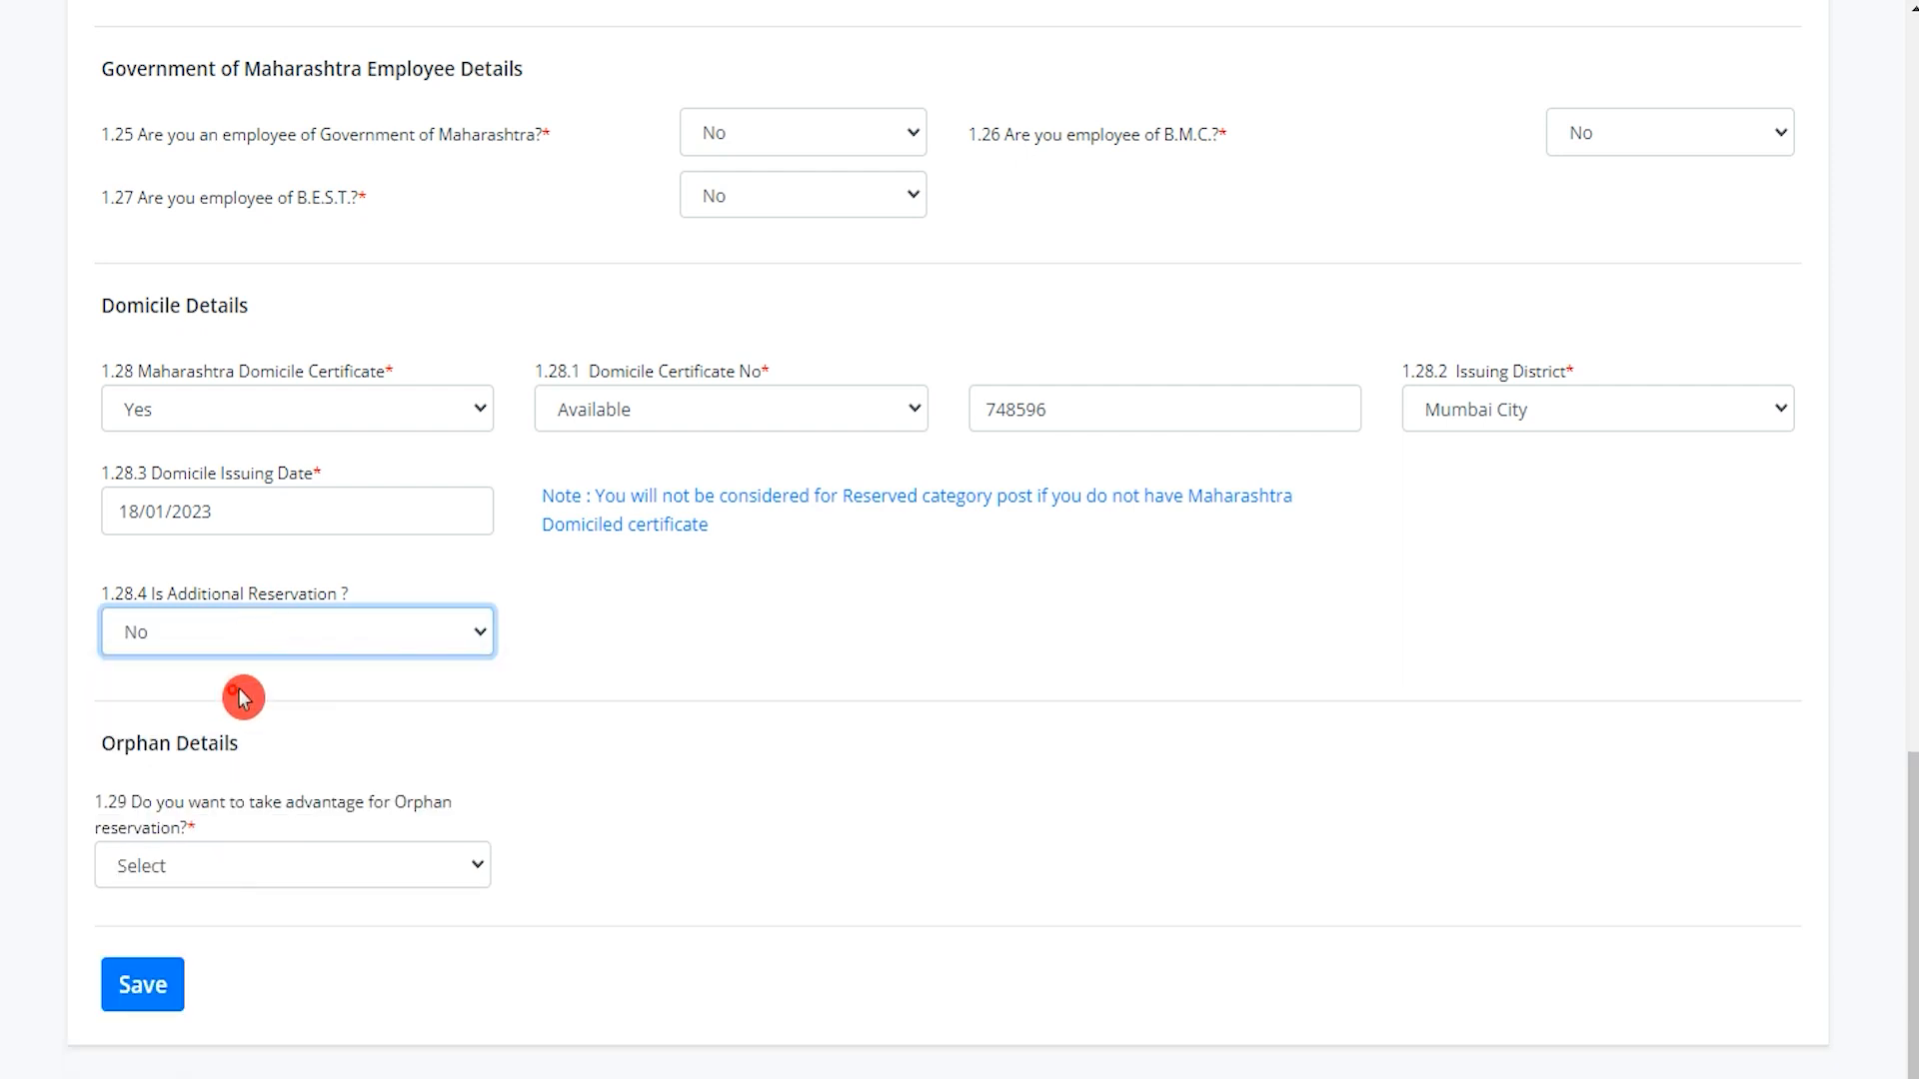
{"action": "scroll", "coordinate": [417, 654], "scroll_direction": "down", "scroll_amount": 1}
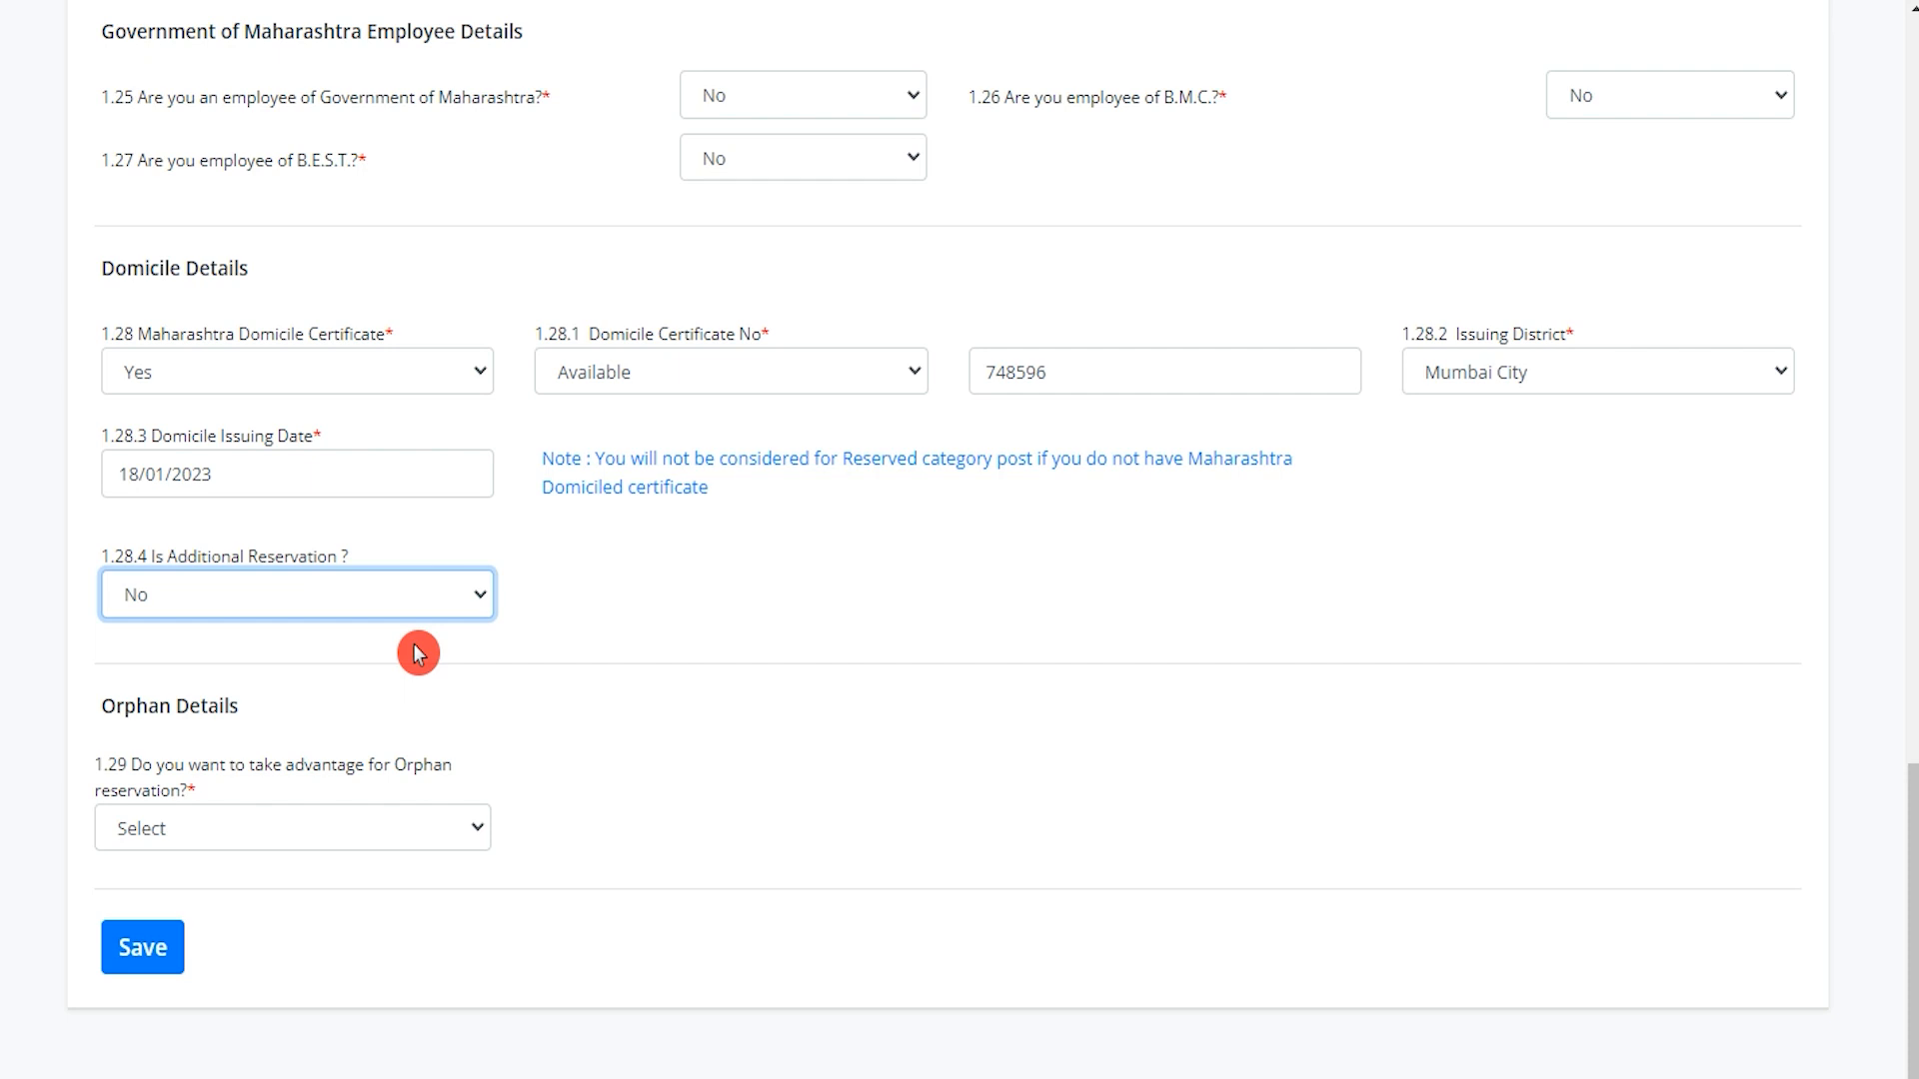
{"action": "left_click_drag", "start_coordinate": [137, 707], "coordinate": [182, 702]}
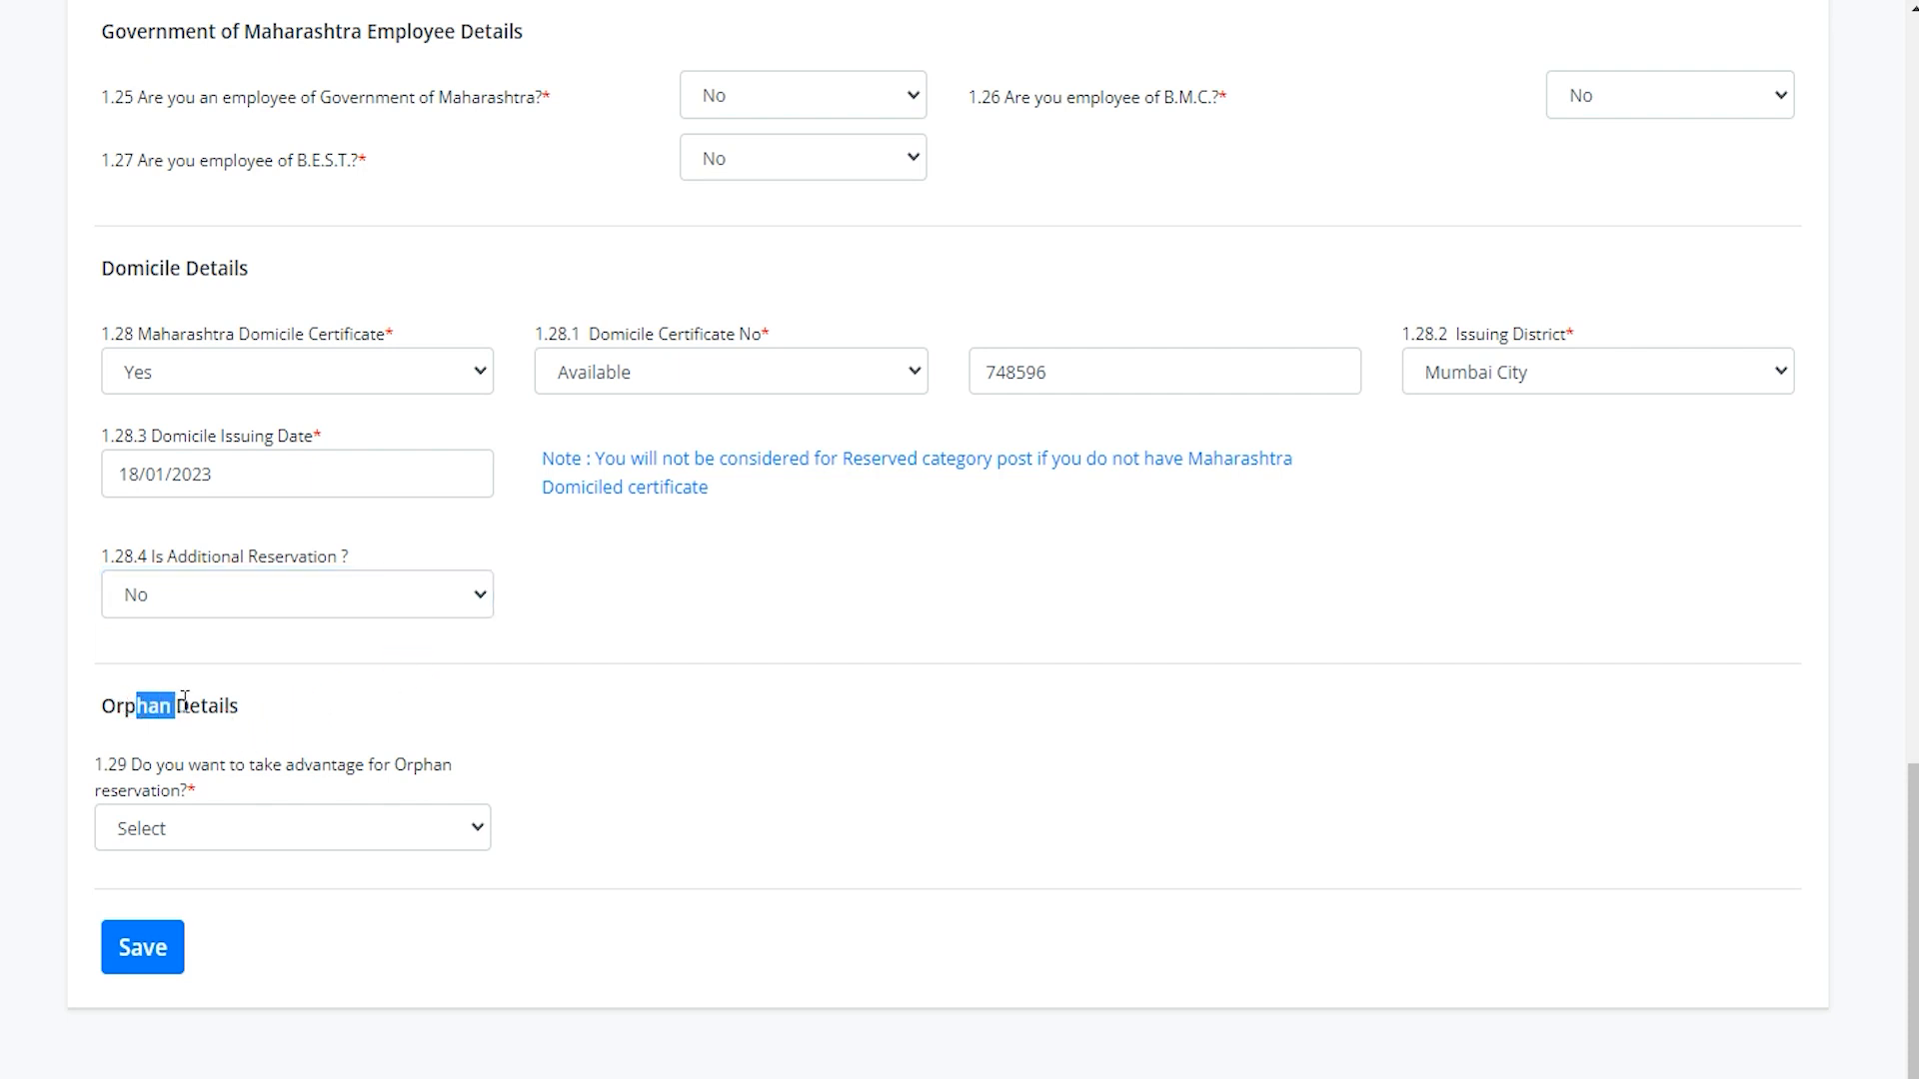
{"action": "left_click_drag", "start_coordinate": [282, 765], "coordinate": [371, 770]}
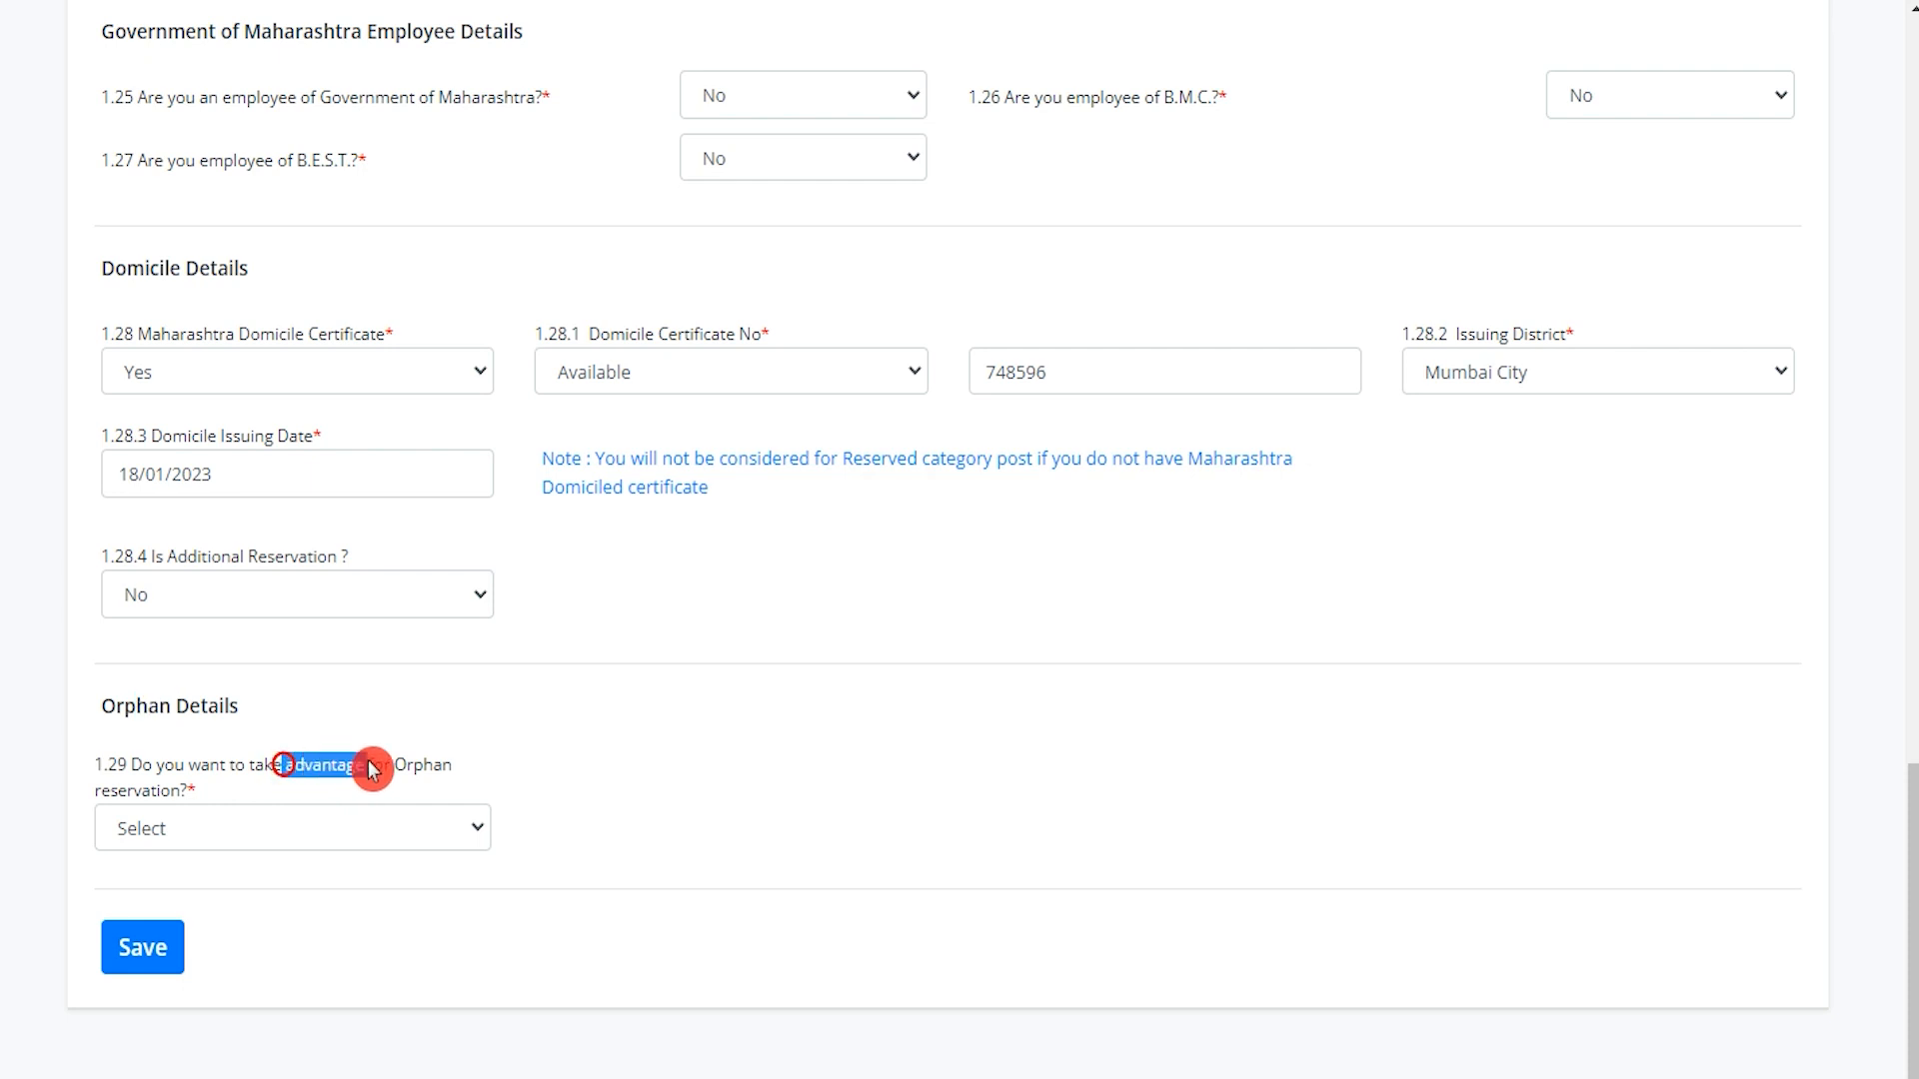
Answer No to orphan reservation 1.29 and save the Personal Information step.
{"action": "left_click", "coordinate": [303, 832]}
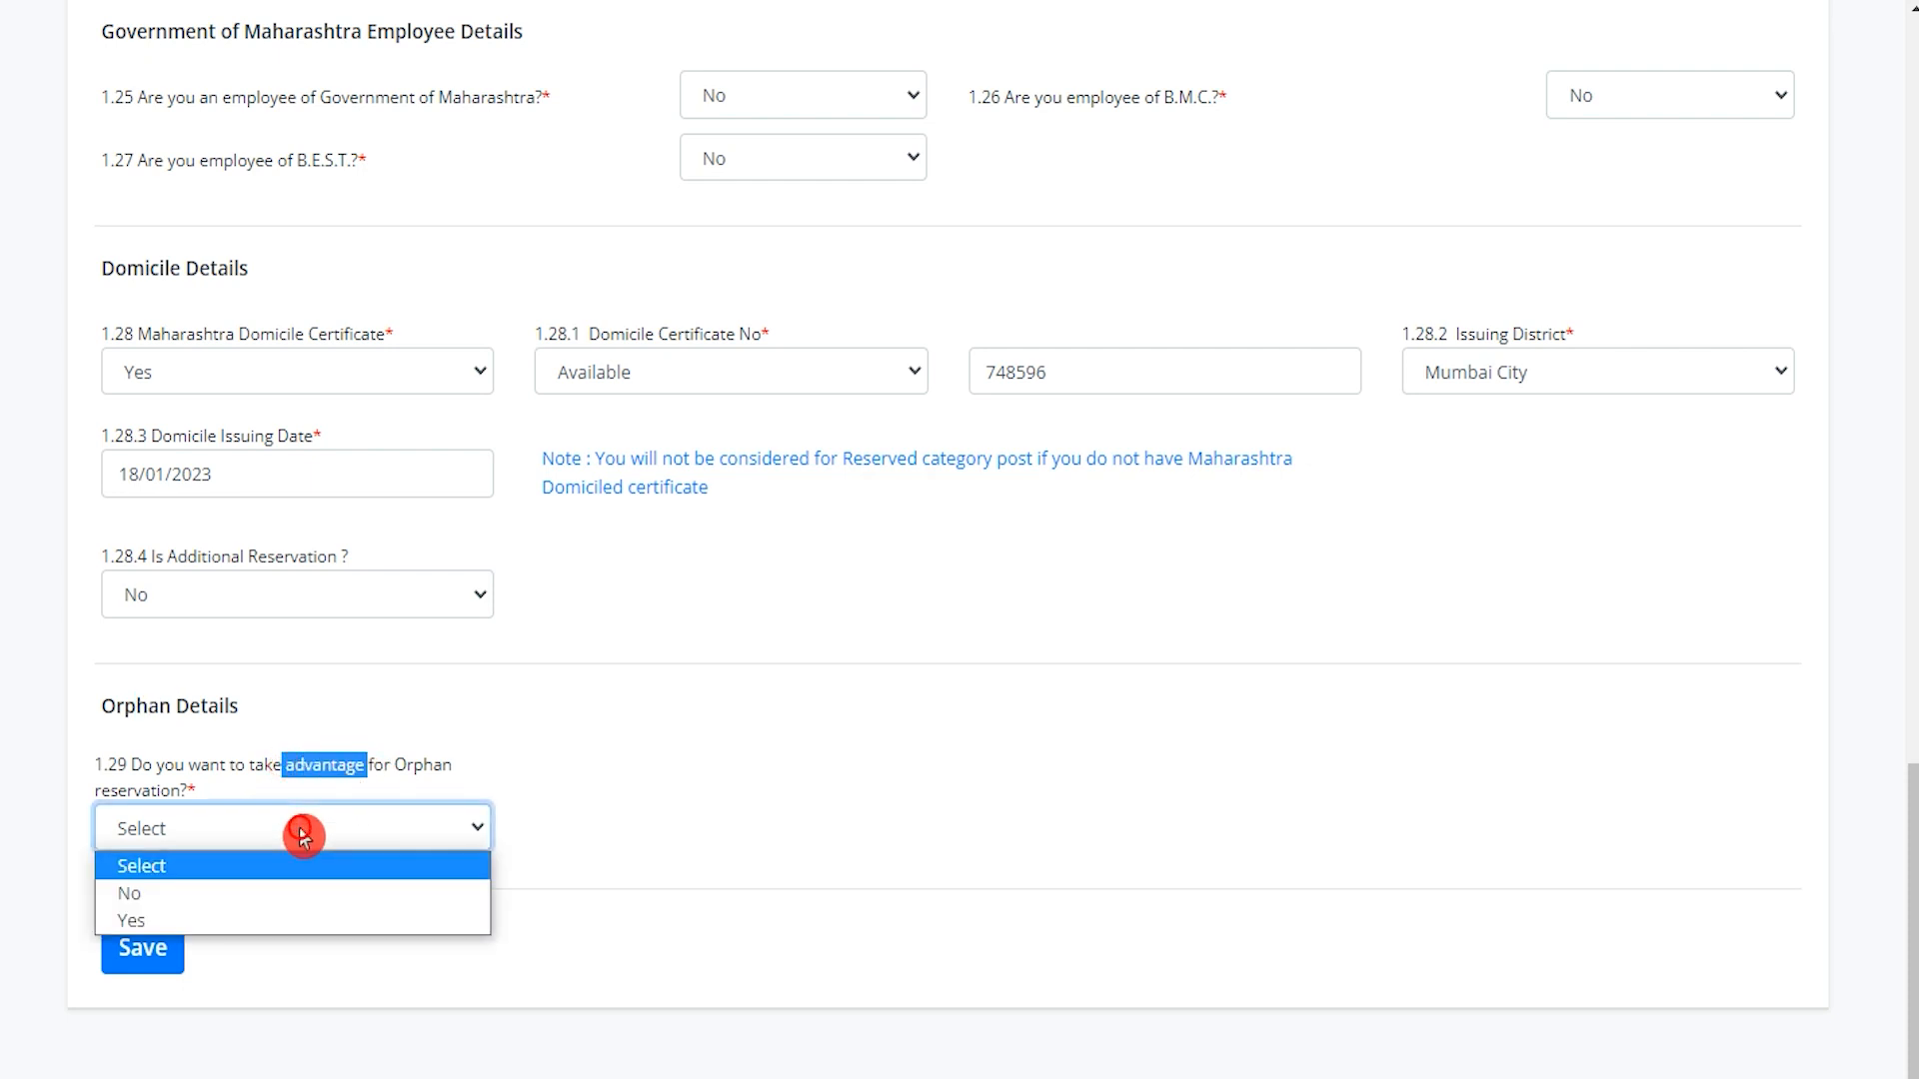
{"action": "left_click", "coordinate": [224, 920]}
{"action": "left_click", "coordinate": [239, 835]}
{"action": "left_click", "coordinate": [223, 889]}
{"action": "left_click", "coordinate": [795, 905]}
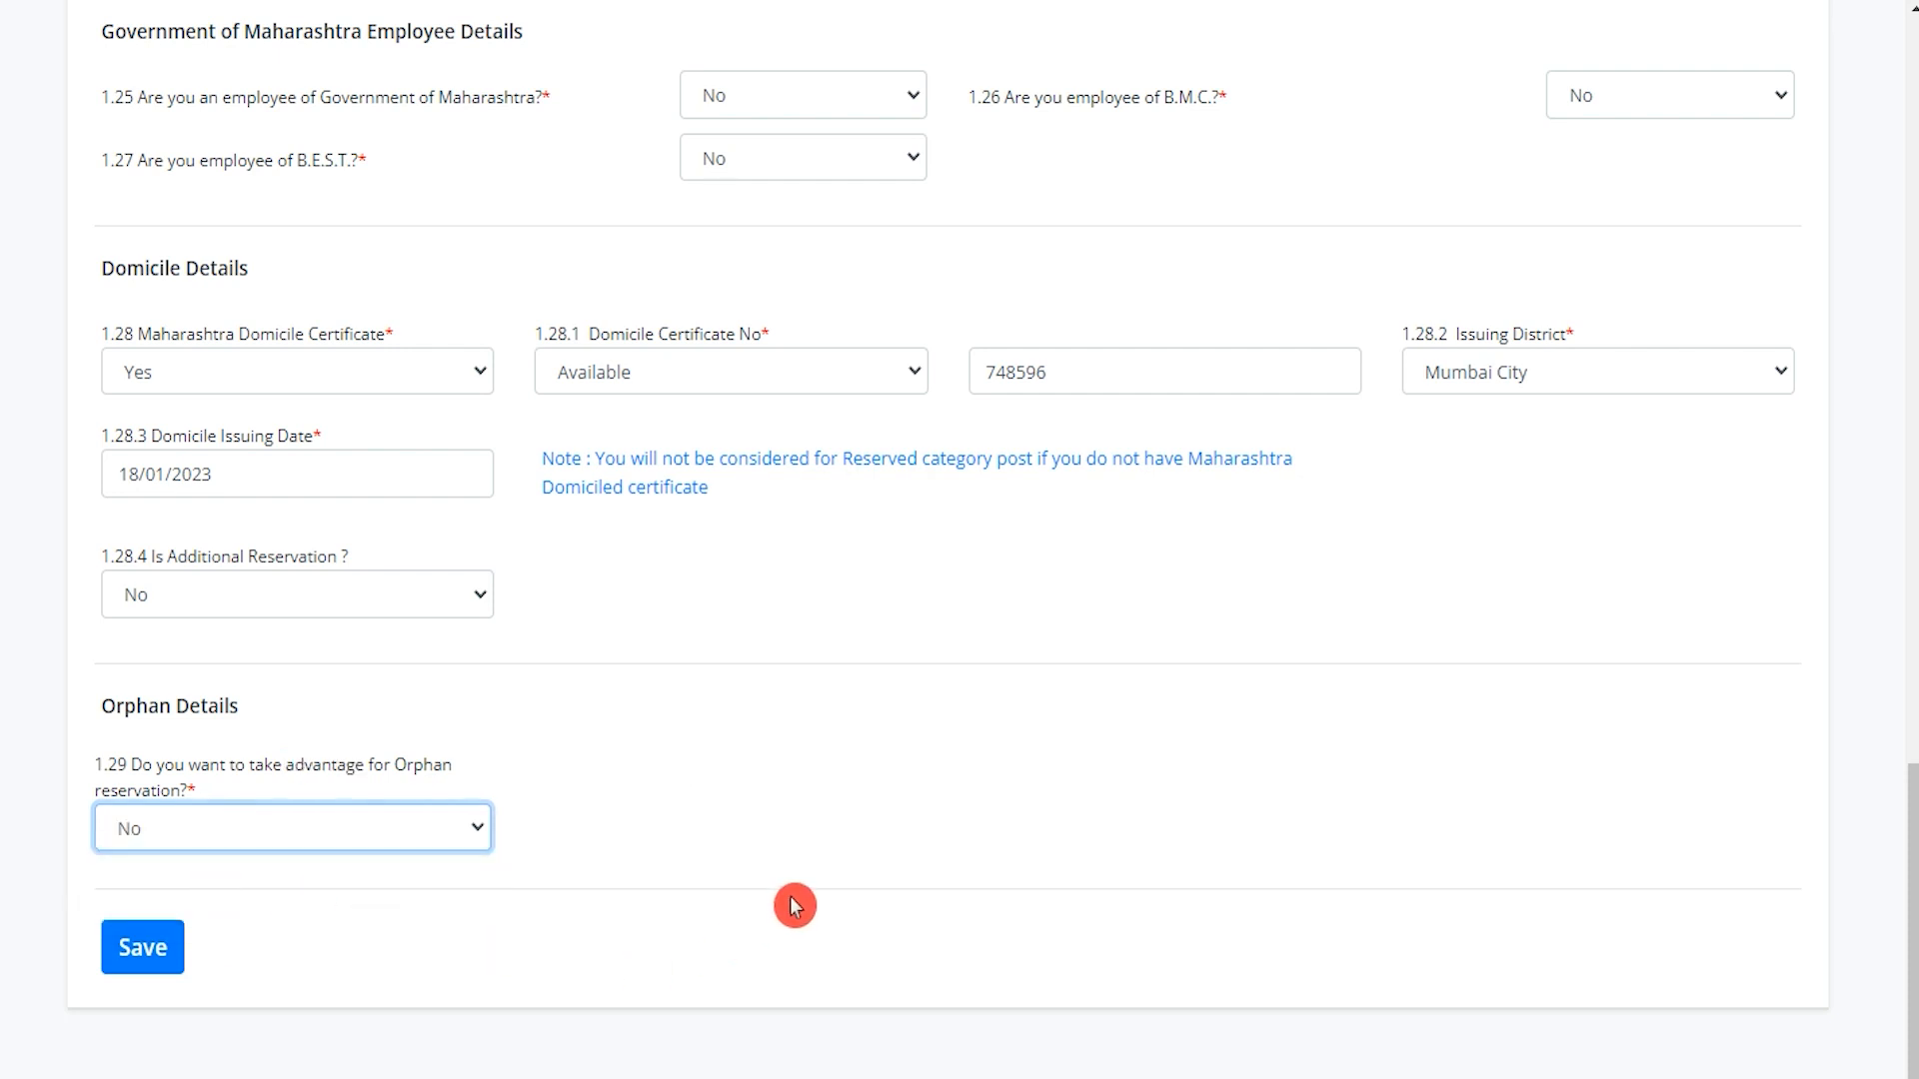
{"action": "left_click", "coordinate": [158, 981]}
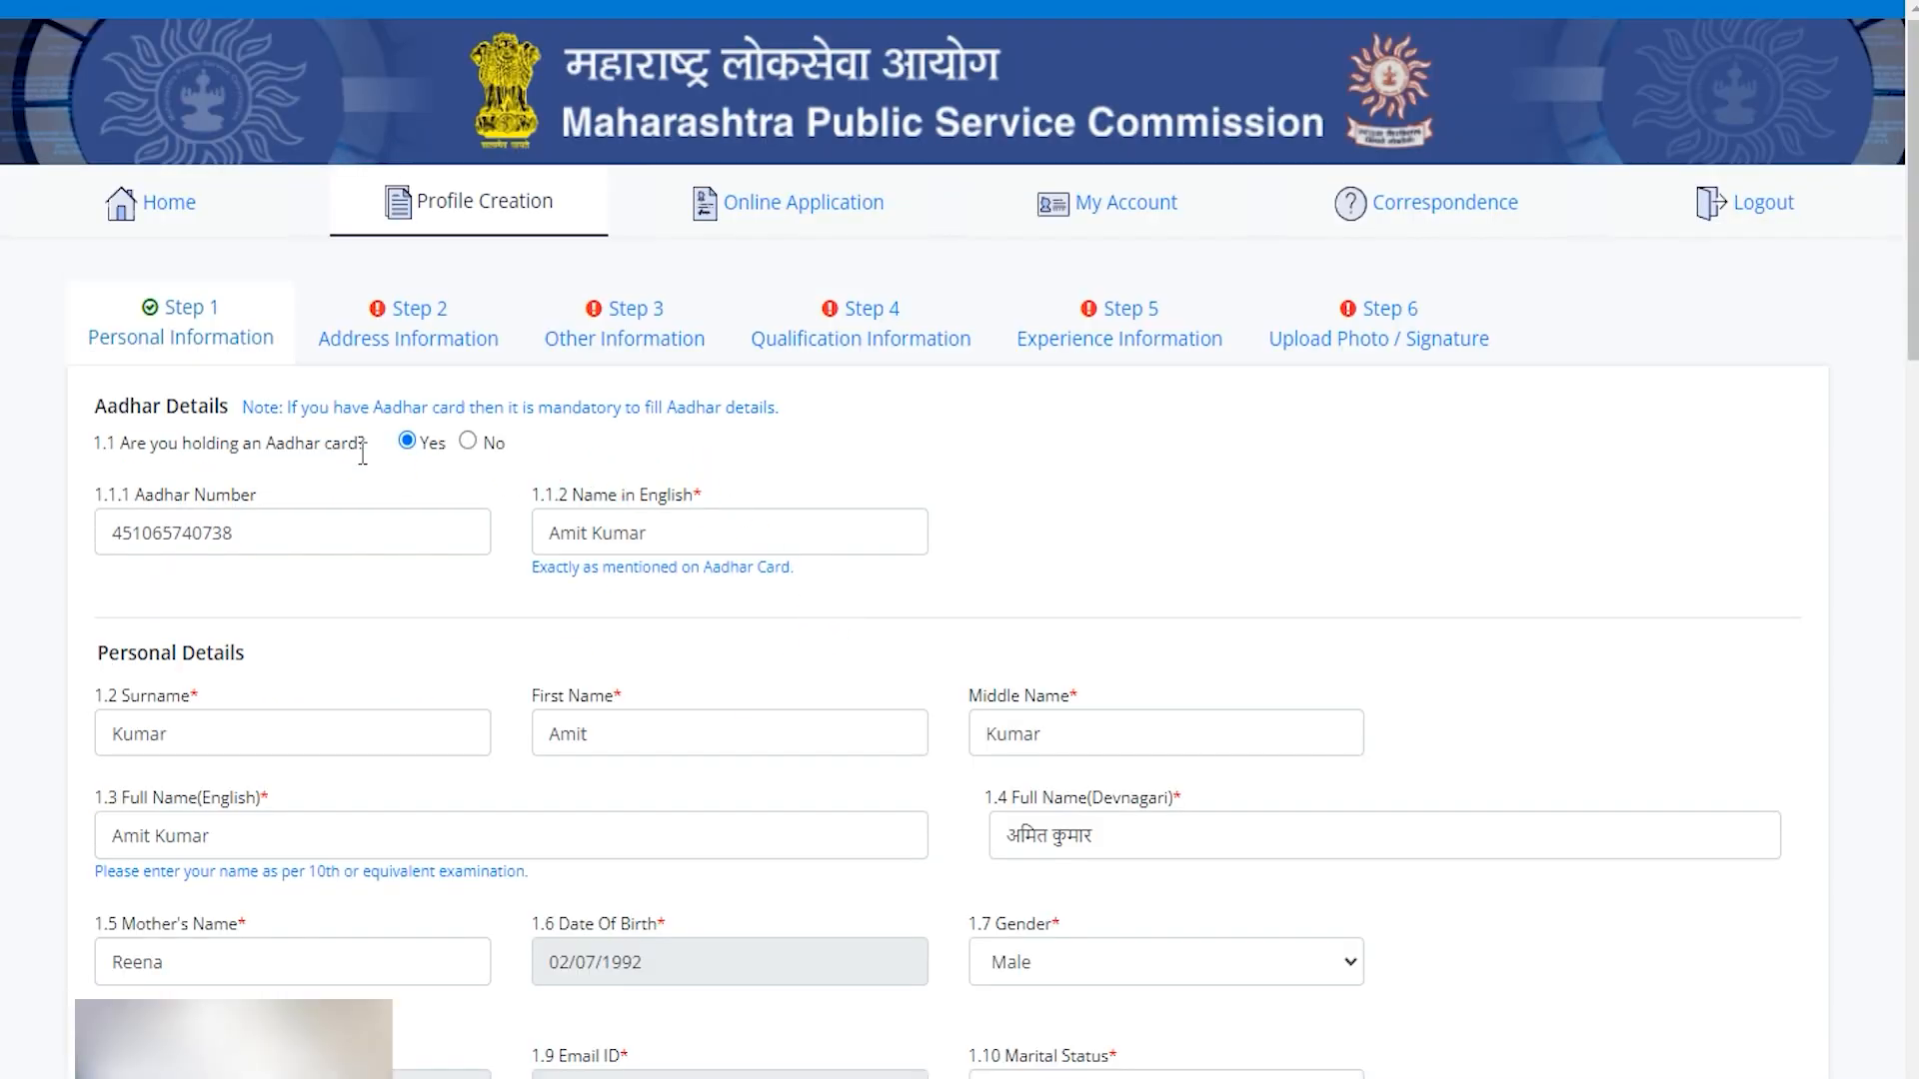
Review the permanent address and tick Same as Above to copy it into the correspondence address.
{"action": "left_click", "coordinate": [418, 349]}
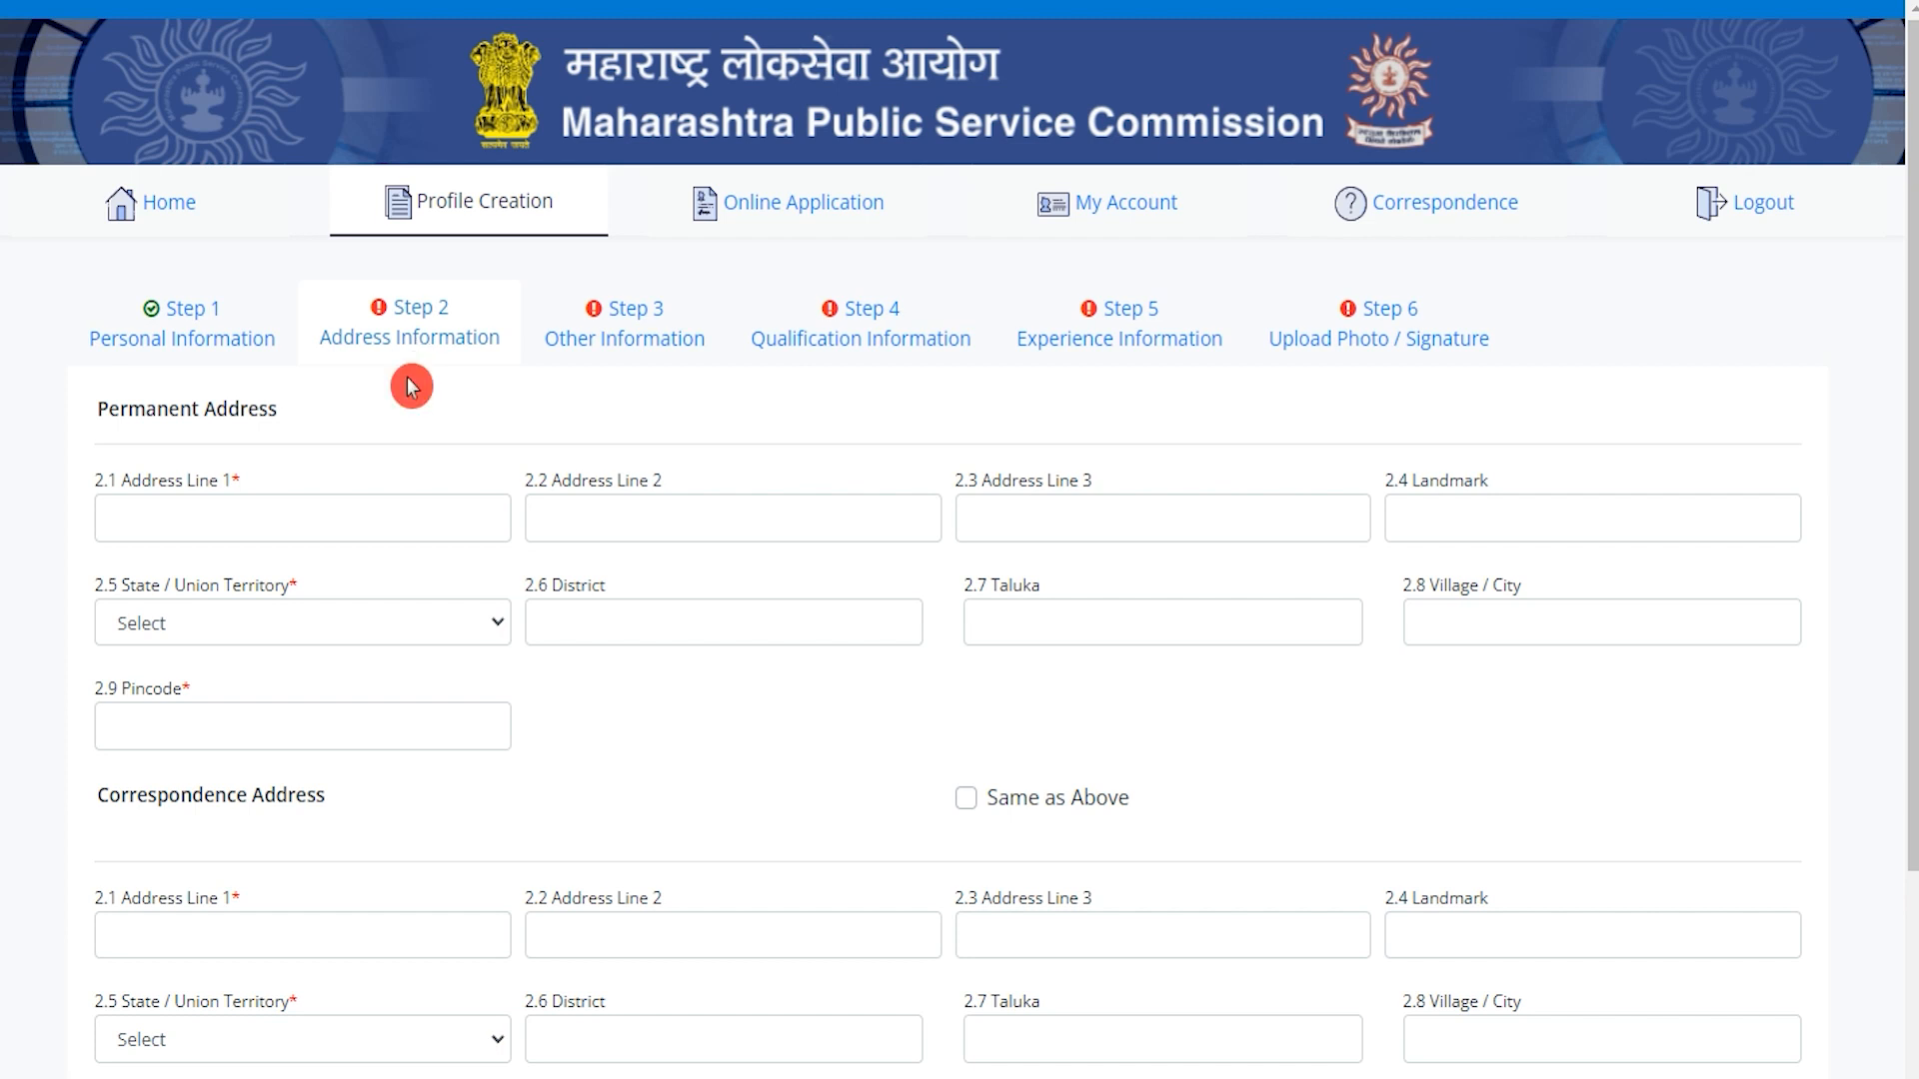
{"action": "left_click_drag", "start_coordinate": [122, 406], "coordinate": [280, 408]}
{"action": "scroll", "coordinate": [280, 407], "scroll_direction": "down", "scroll_amount": 3}
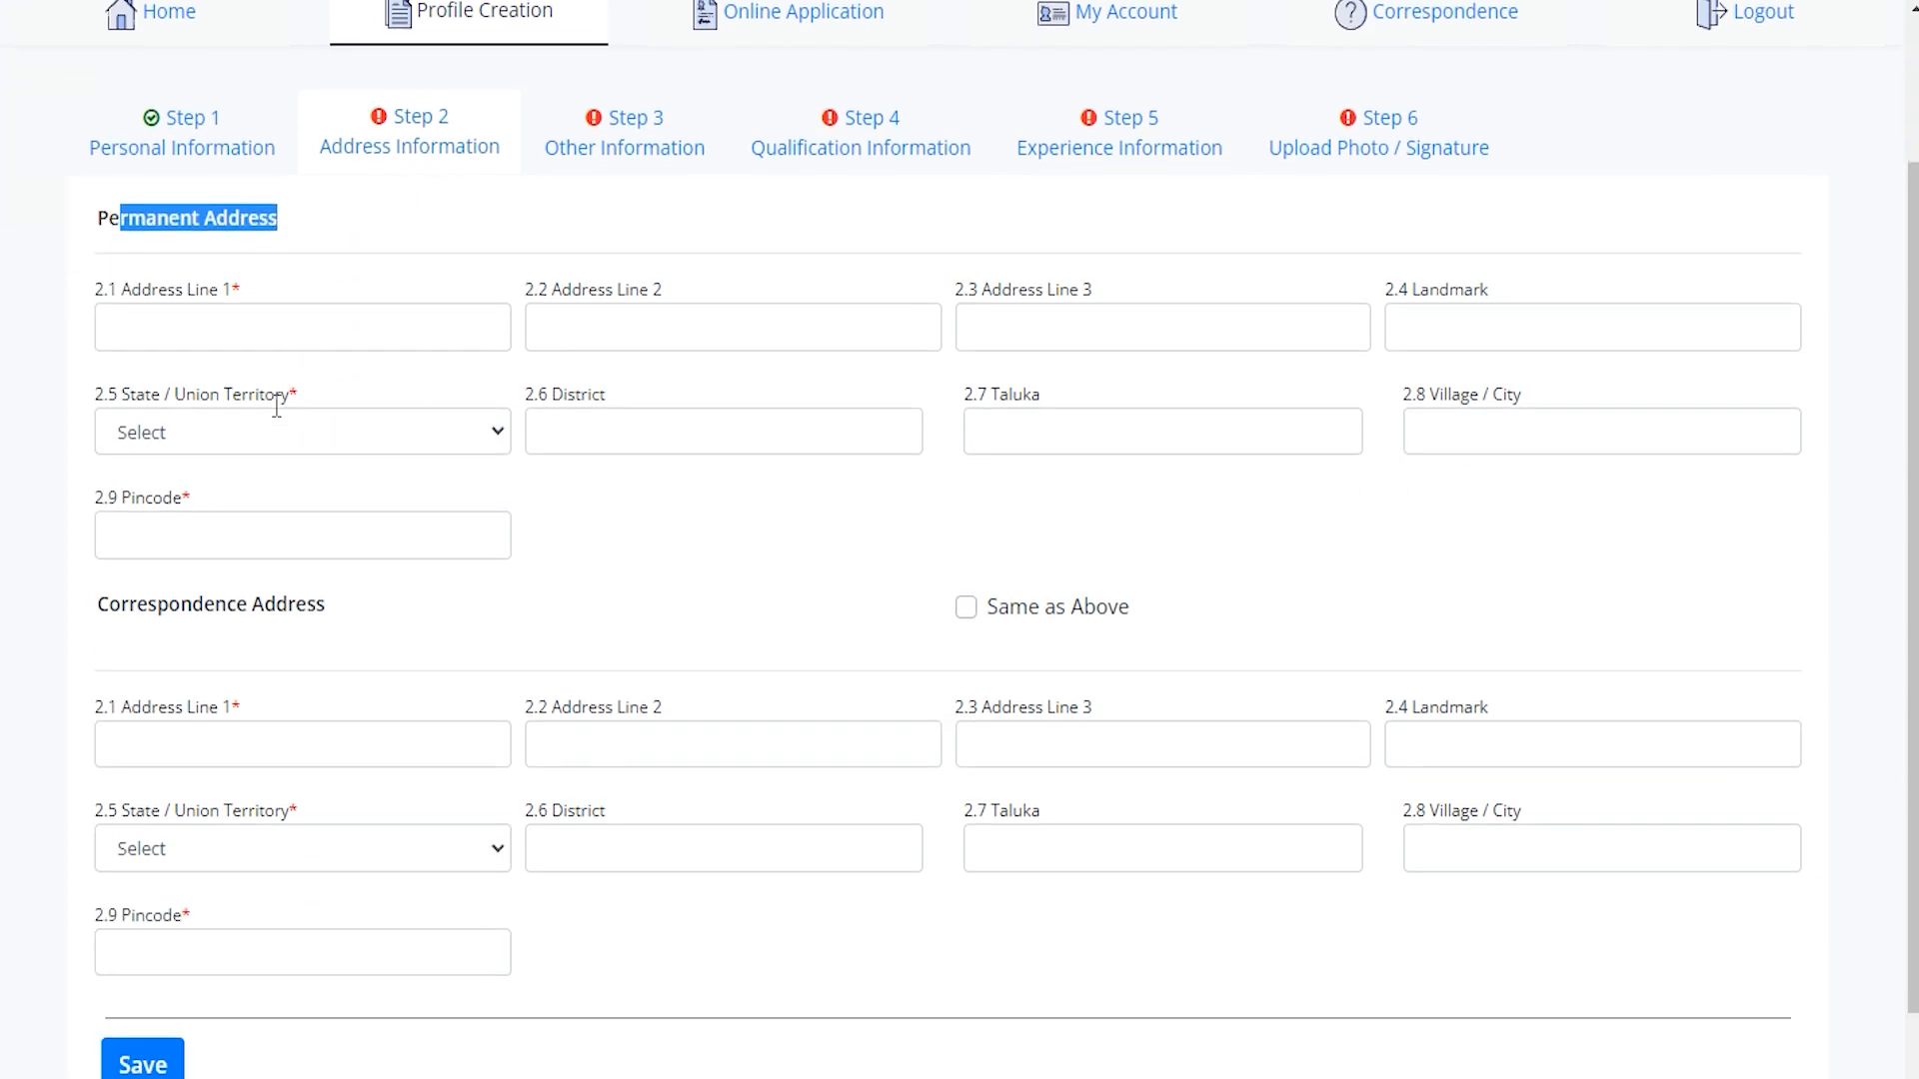
{"action": "scroll", "coordinate": [280, 408], "scroll_direction": "up", "scroll_amount": 3}
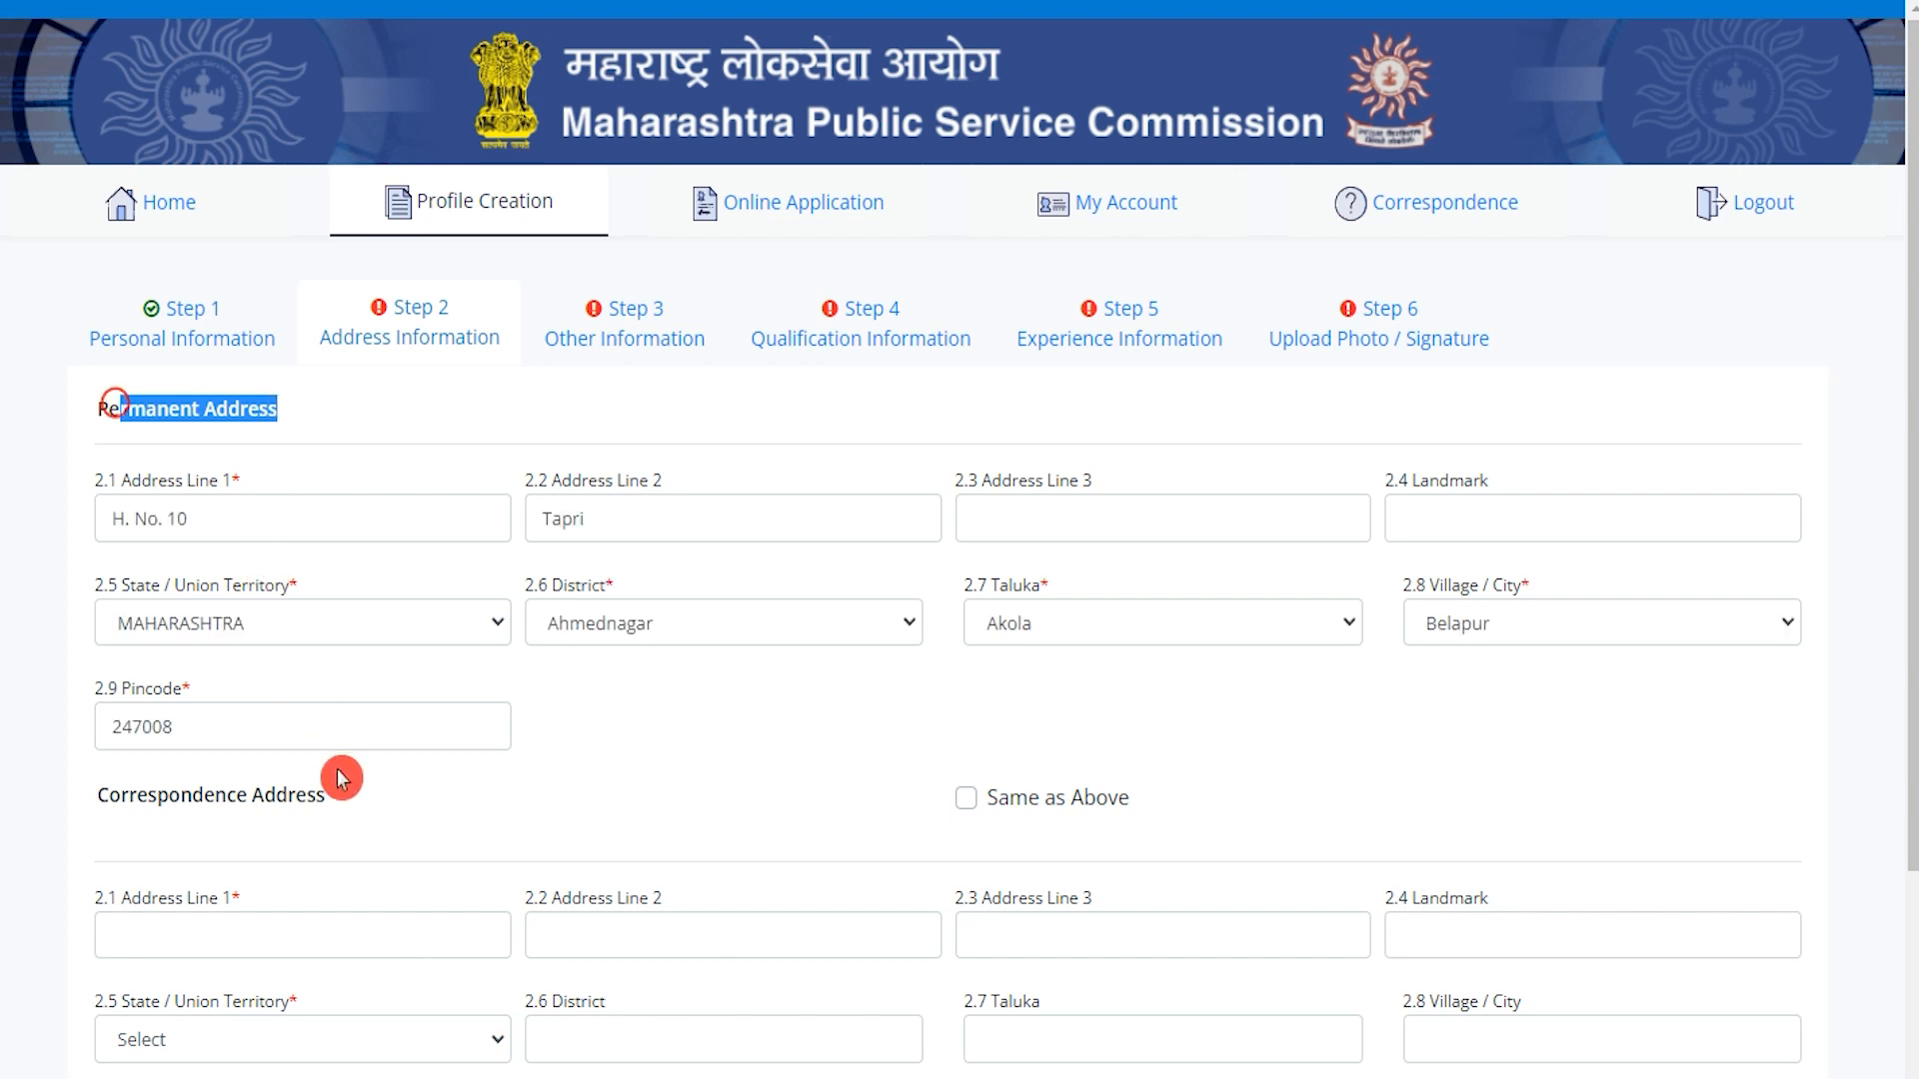
{"action": "scroll", "coordinate": [343, 776], "scroll_direction": "down", "scroll_amount": 3}
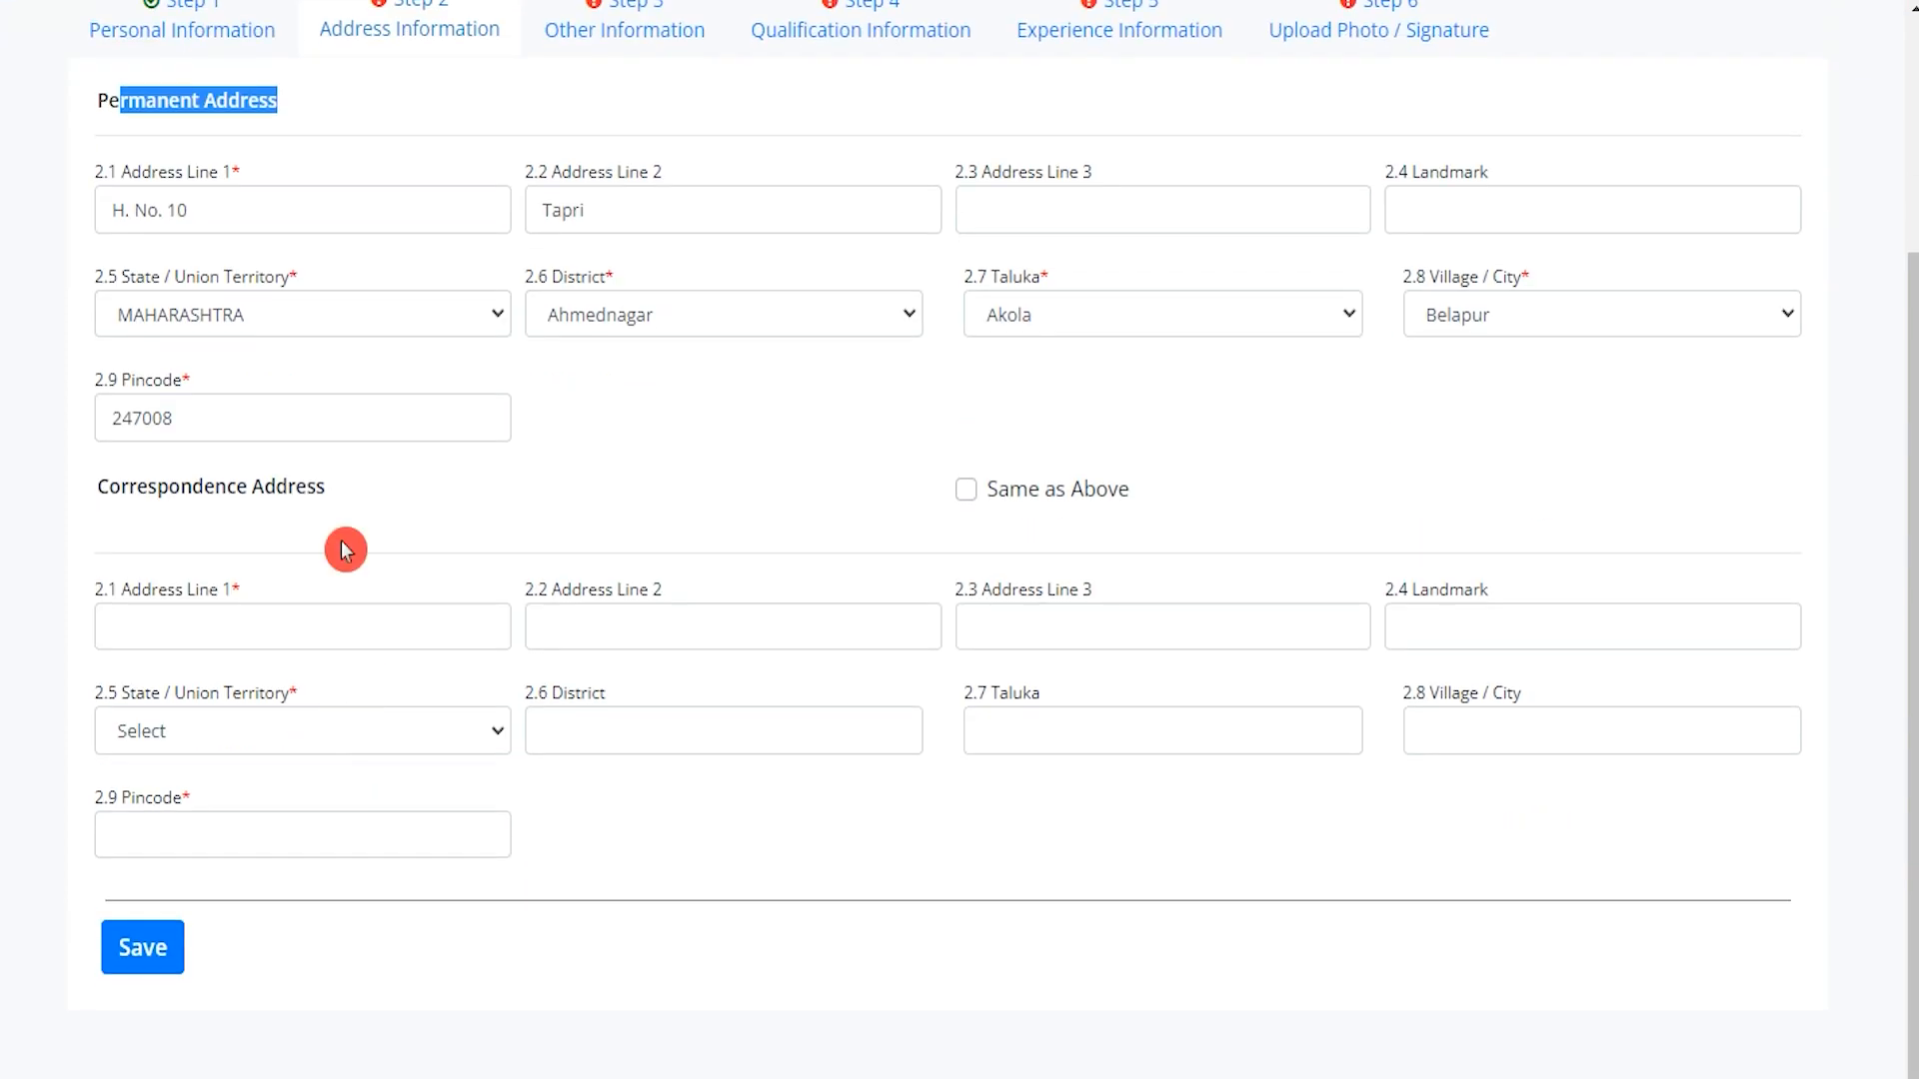
{"action": "left_click_drag", "start_coordinate": [122, 487], "coordinate": [294, 490]}
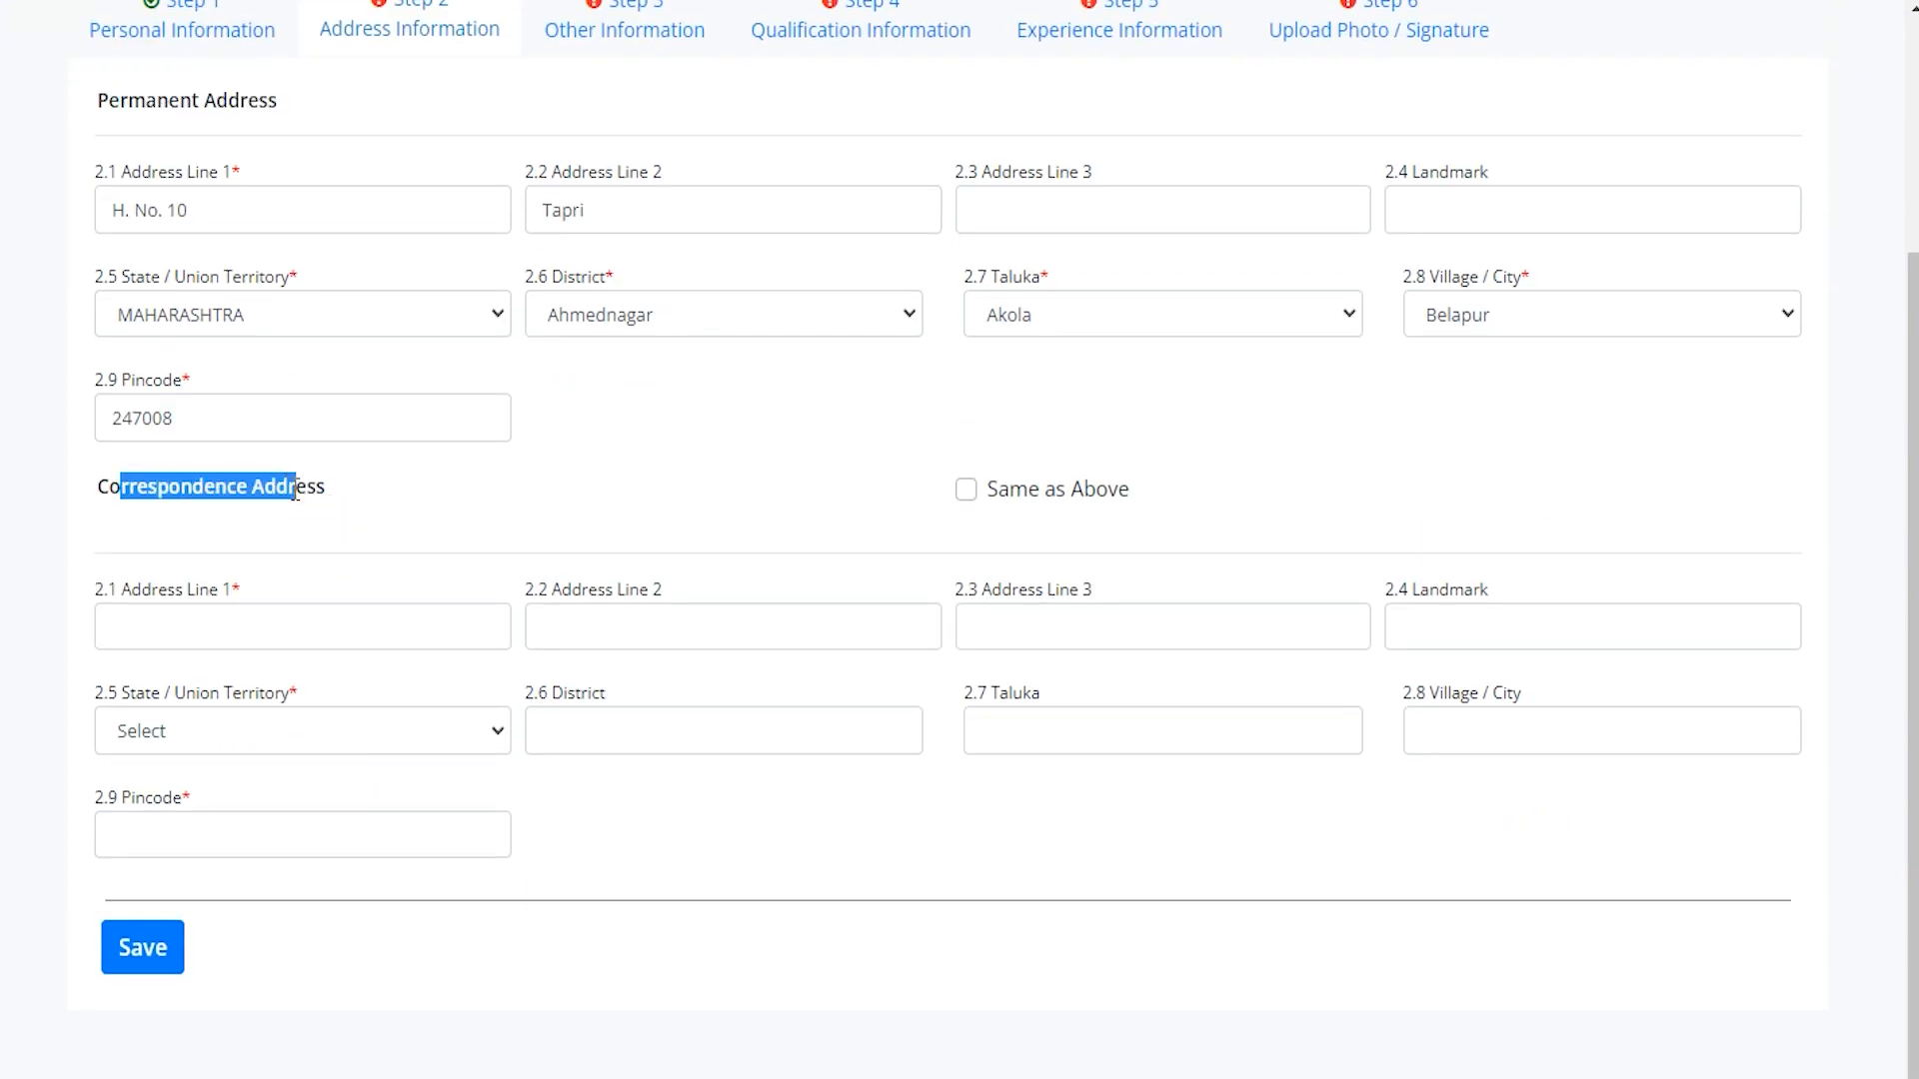
{"action": "left_click_drag", "start_coordinate": [161, 106], "coordinate": [228, 107]}
{"action": "left_click_drag", "start_coordinate": [138, 490], "coordinate": [246, 488]}
{"action": "left_click", "coordinate": [965, 496]}
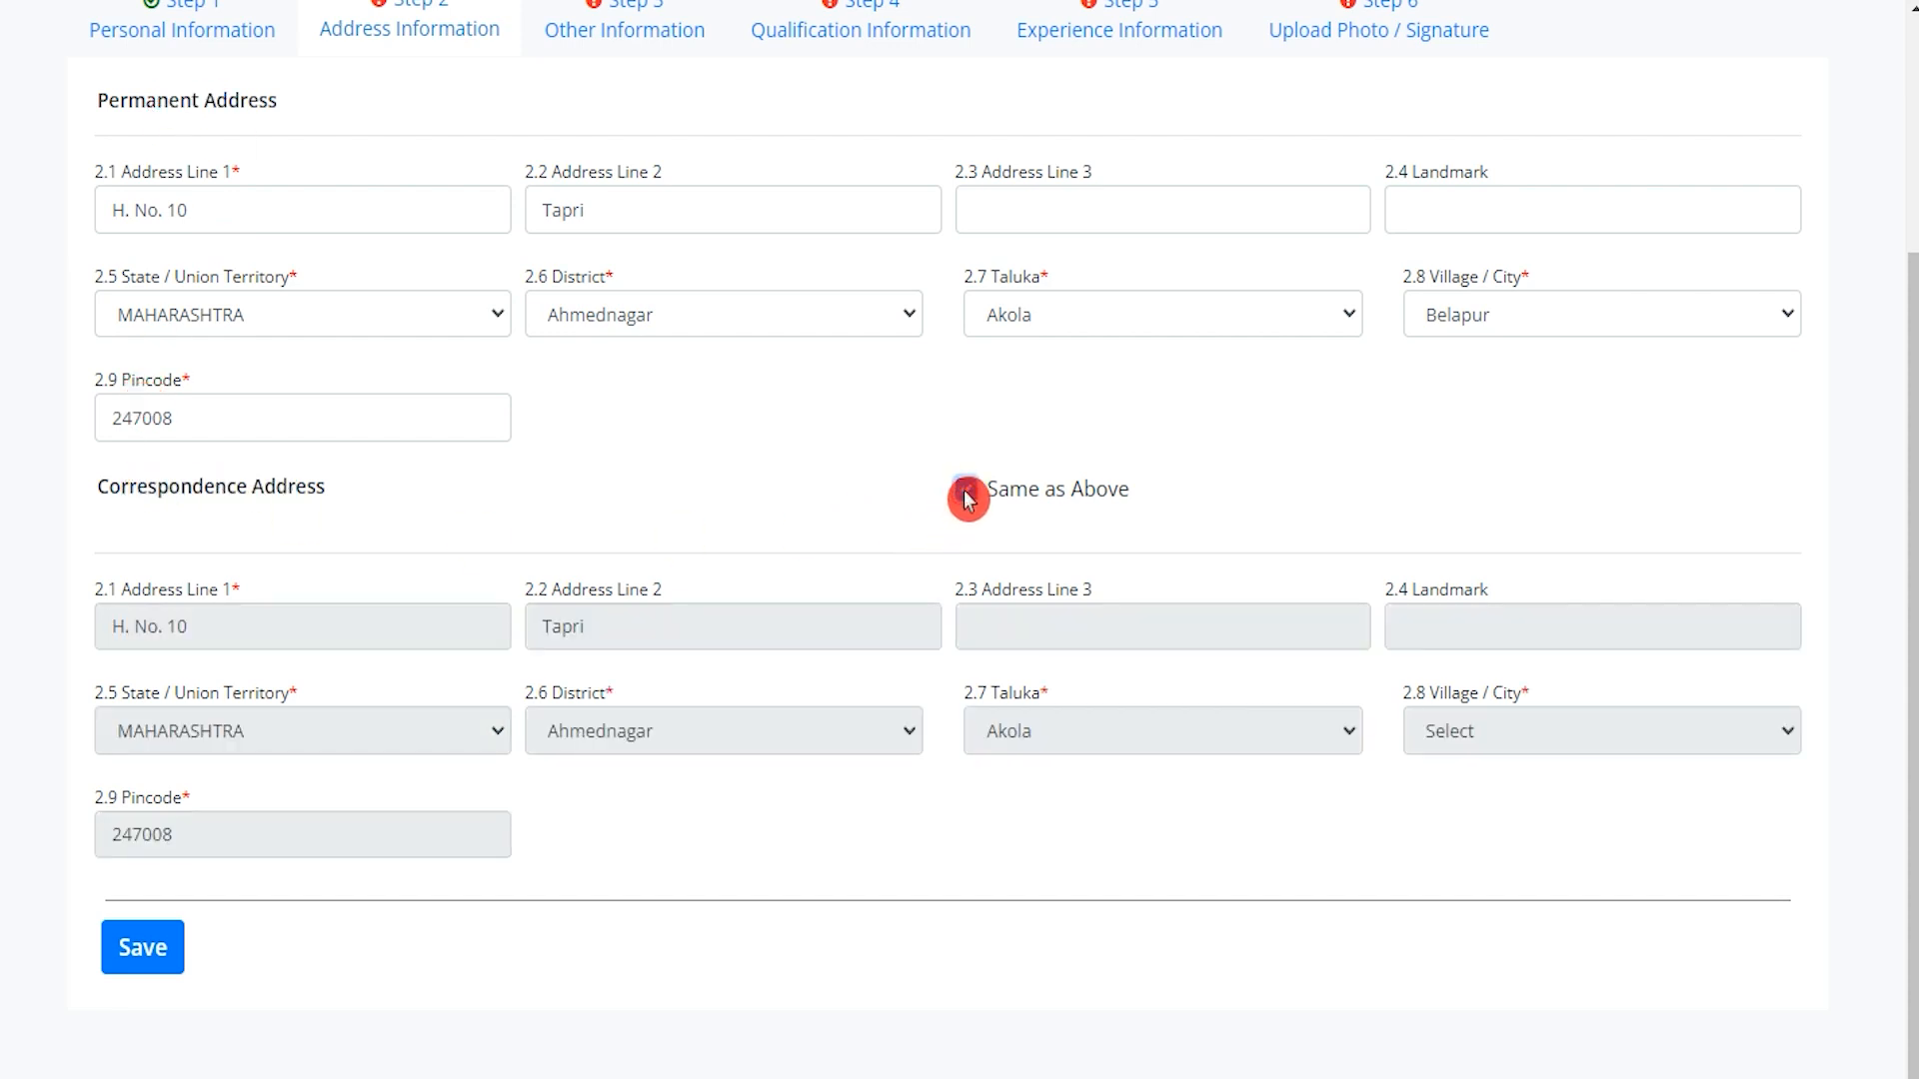
Save the Address Information step.
{"action": "left_click_drag", "start_coordinate": [148, 486], "coordinate": [264, 487]}
{"action": "left_click_drag", "start_coordinate": [128, 100], "coordinate": [270, 122]}
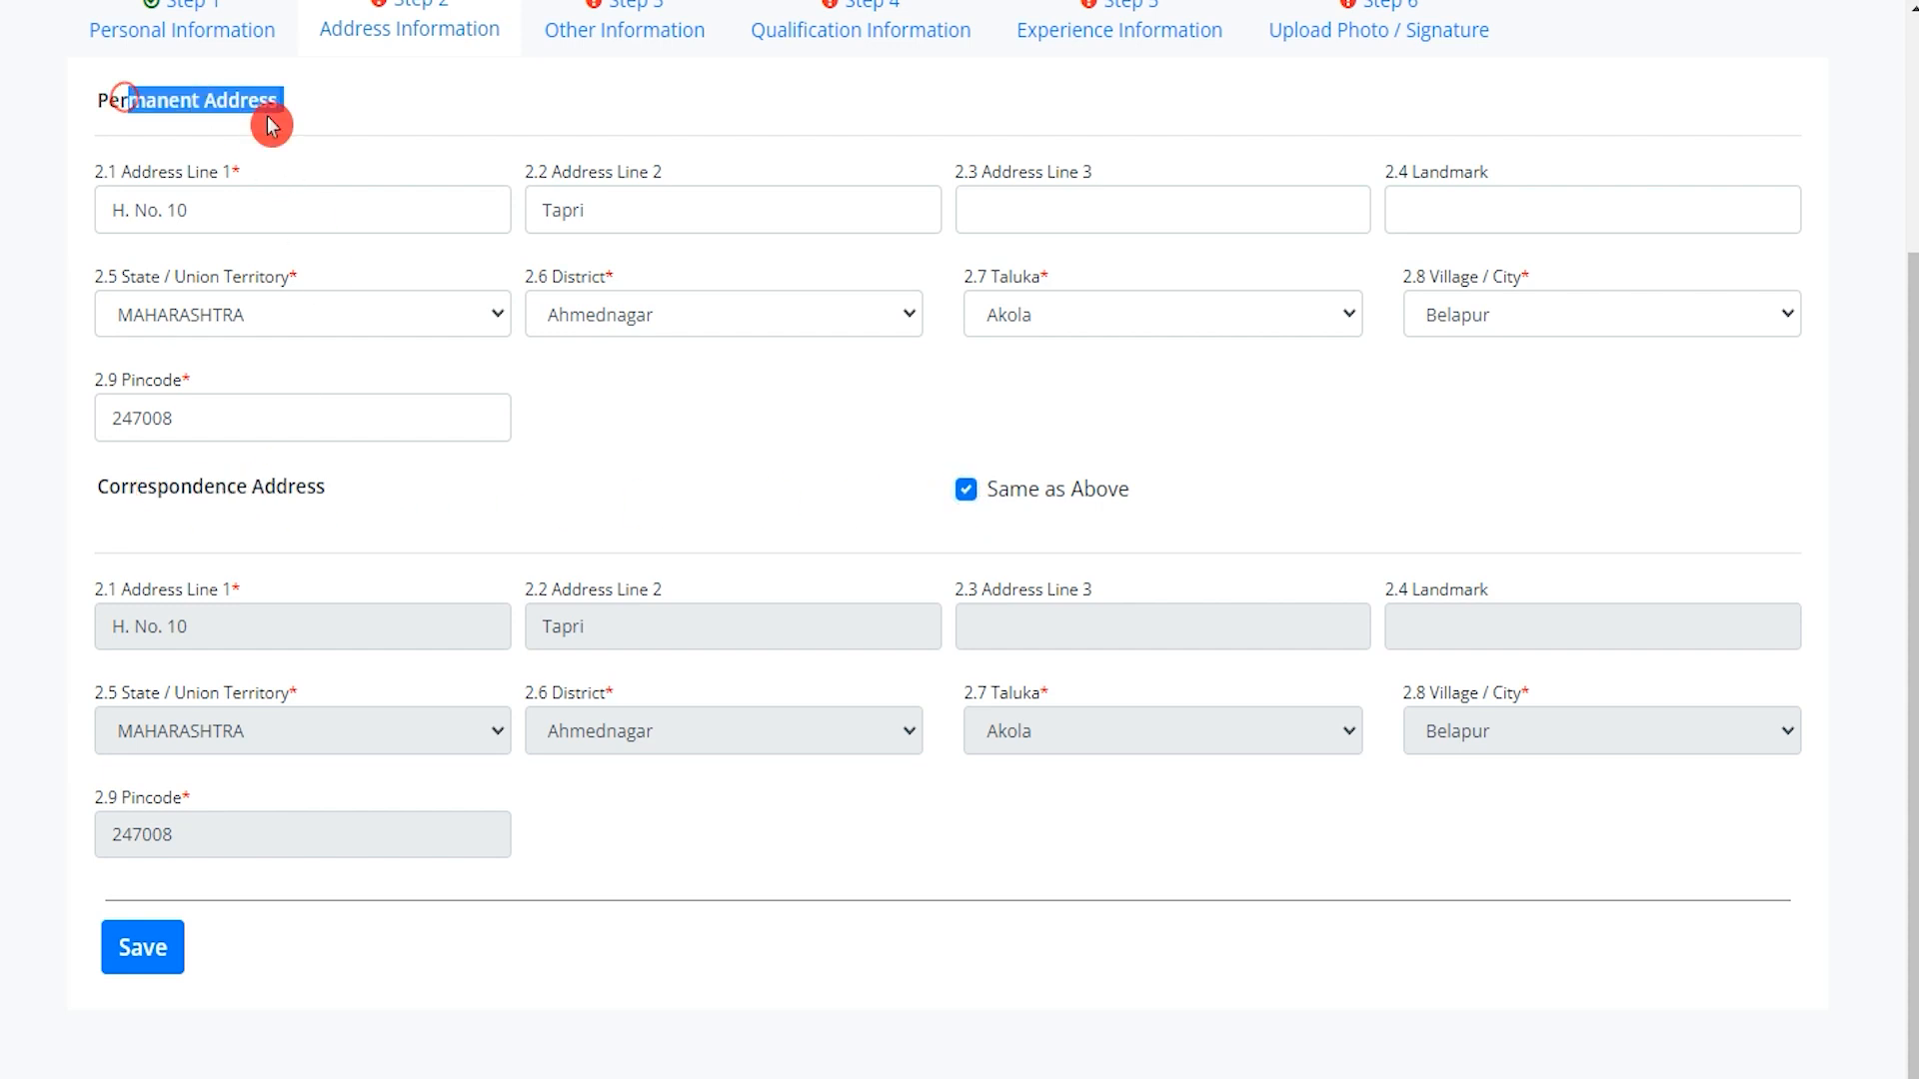
{"action": "left_click", "coordinate": [145, 949]}
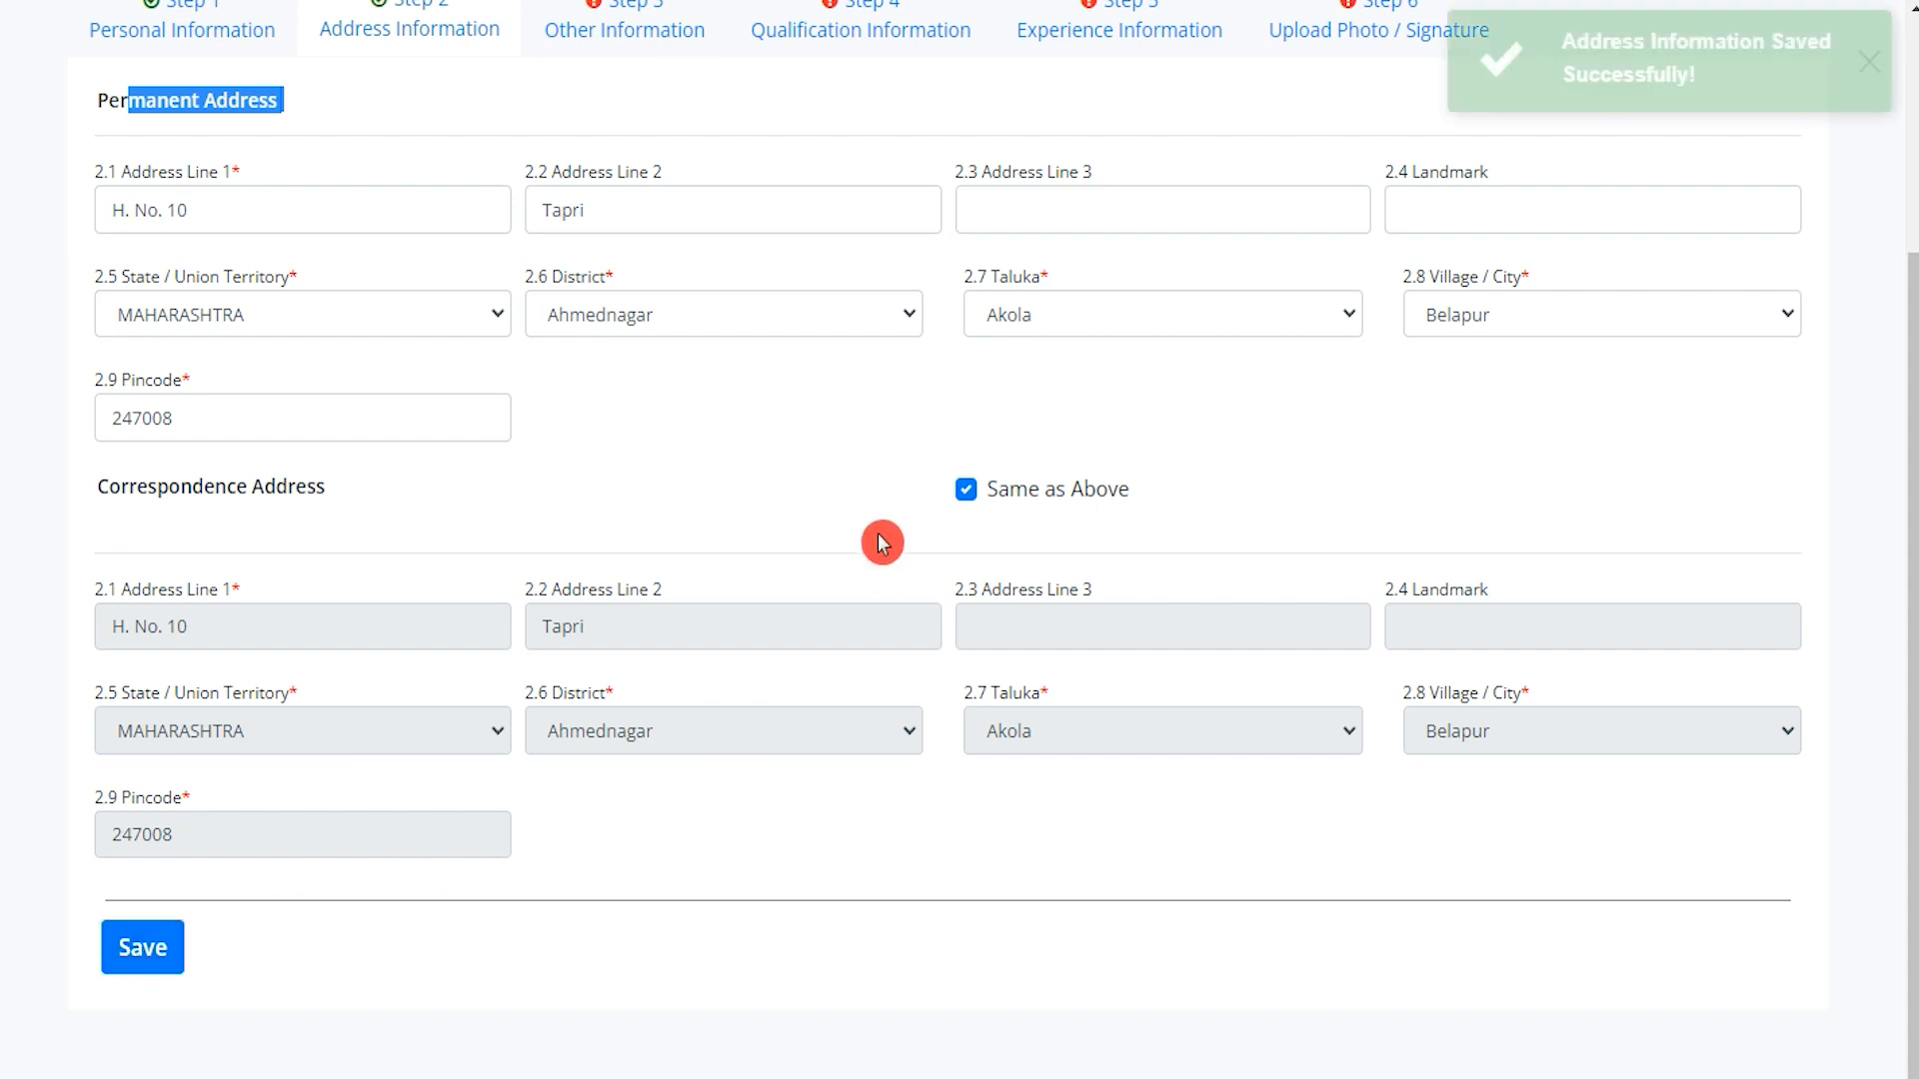
{"action": "scroll", "coordinate": [880, 545], "scroll_direction": "up", "scroll_amount": 3}
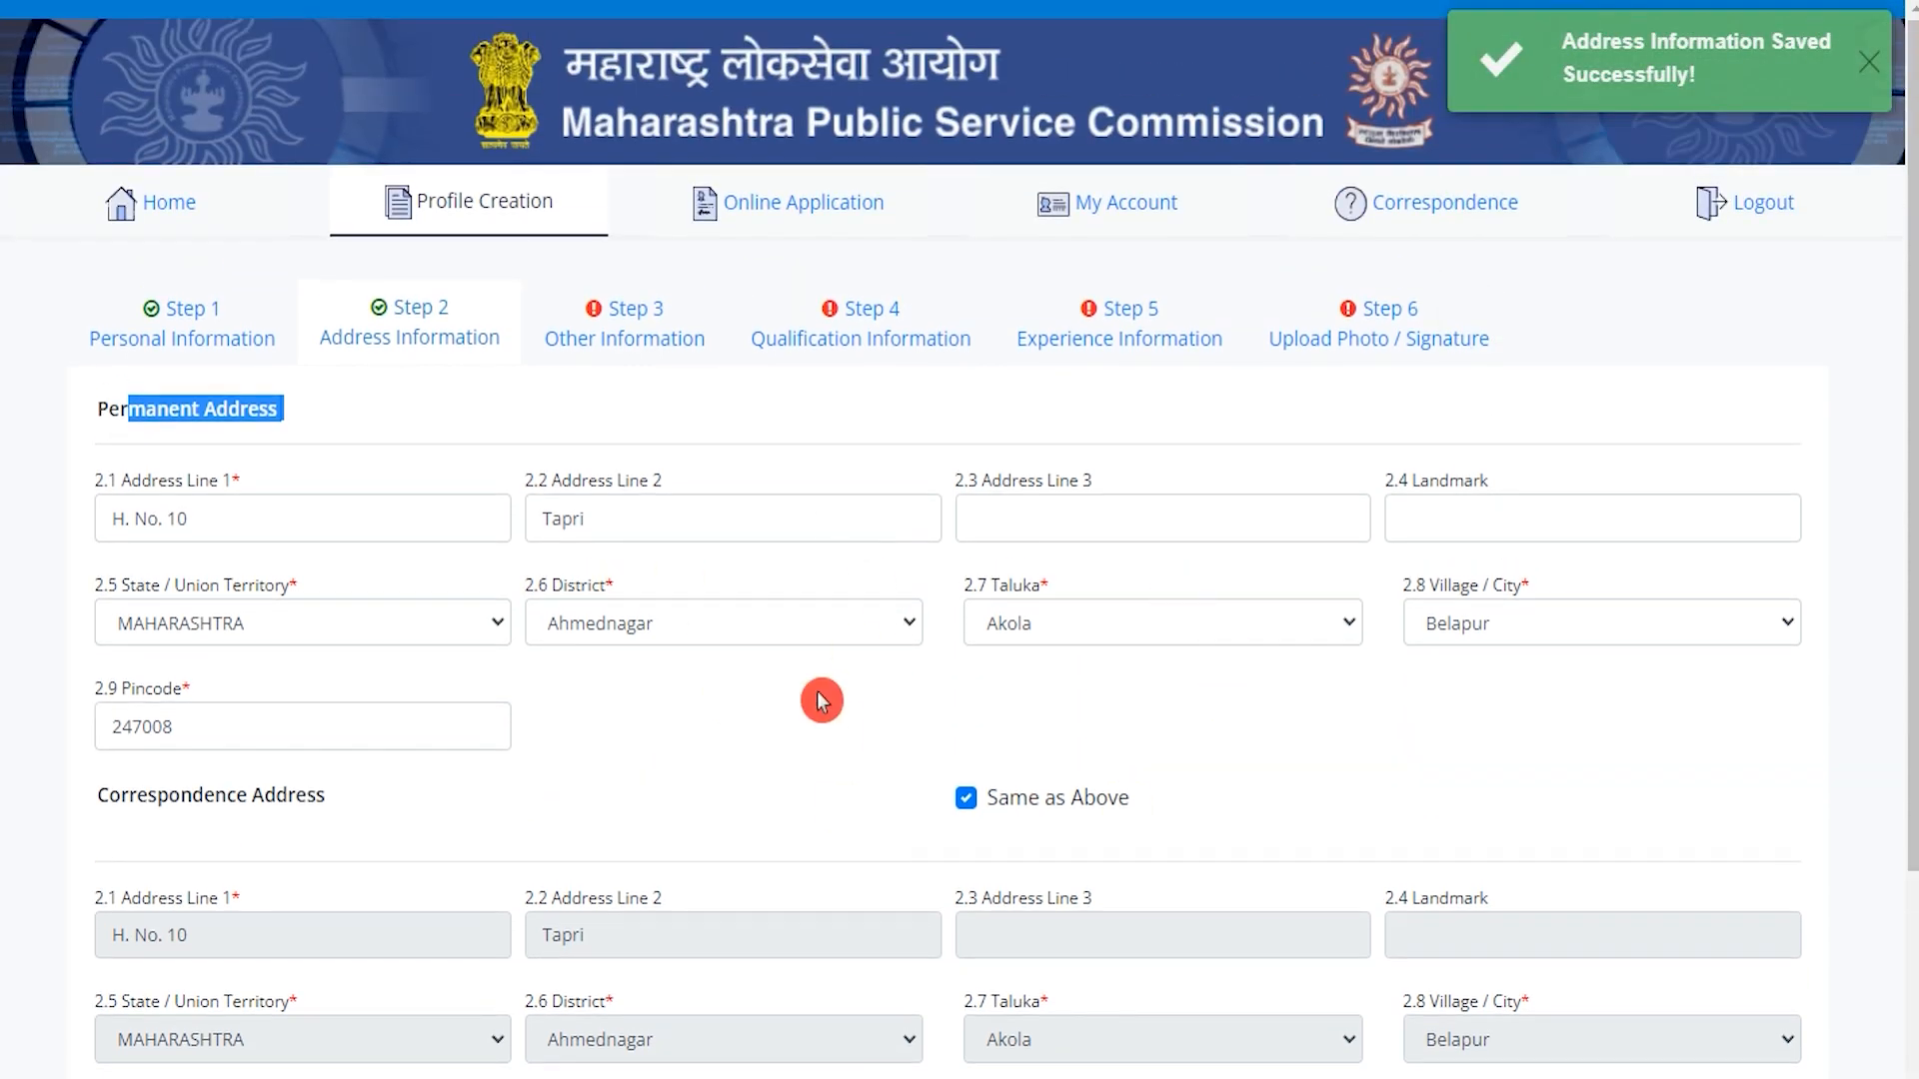
{"action": "left_click", "coordinate": [646, 349]}
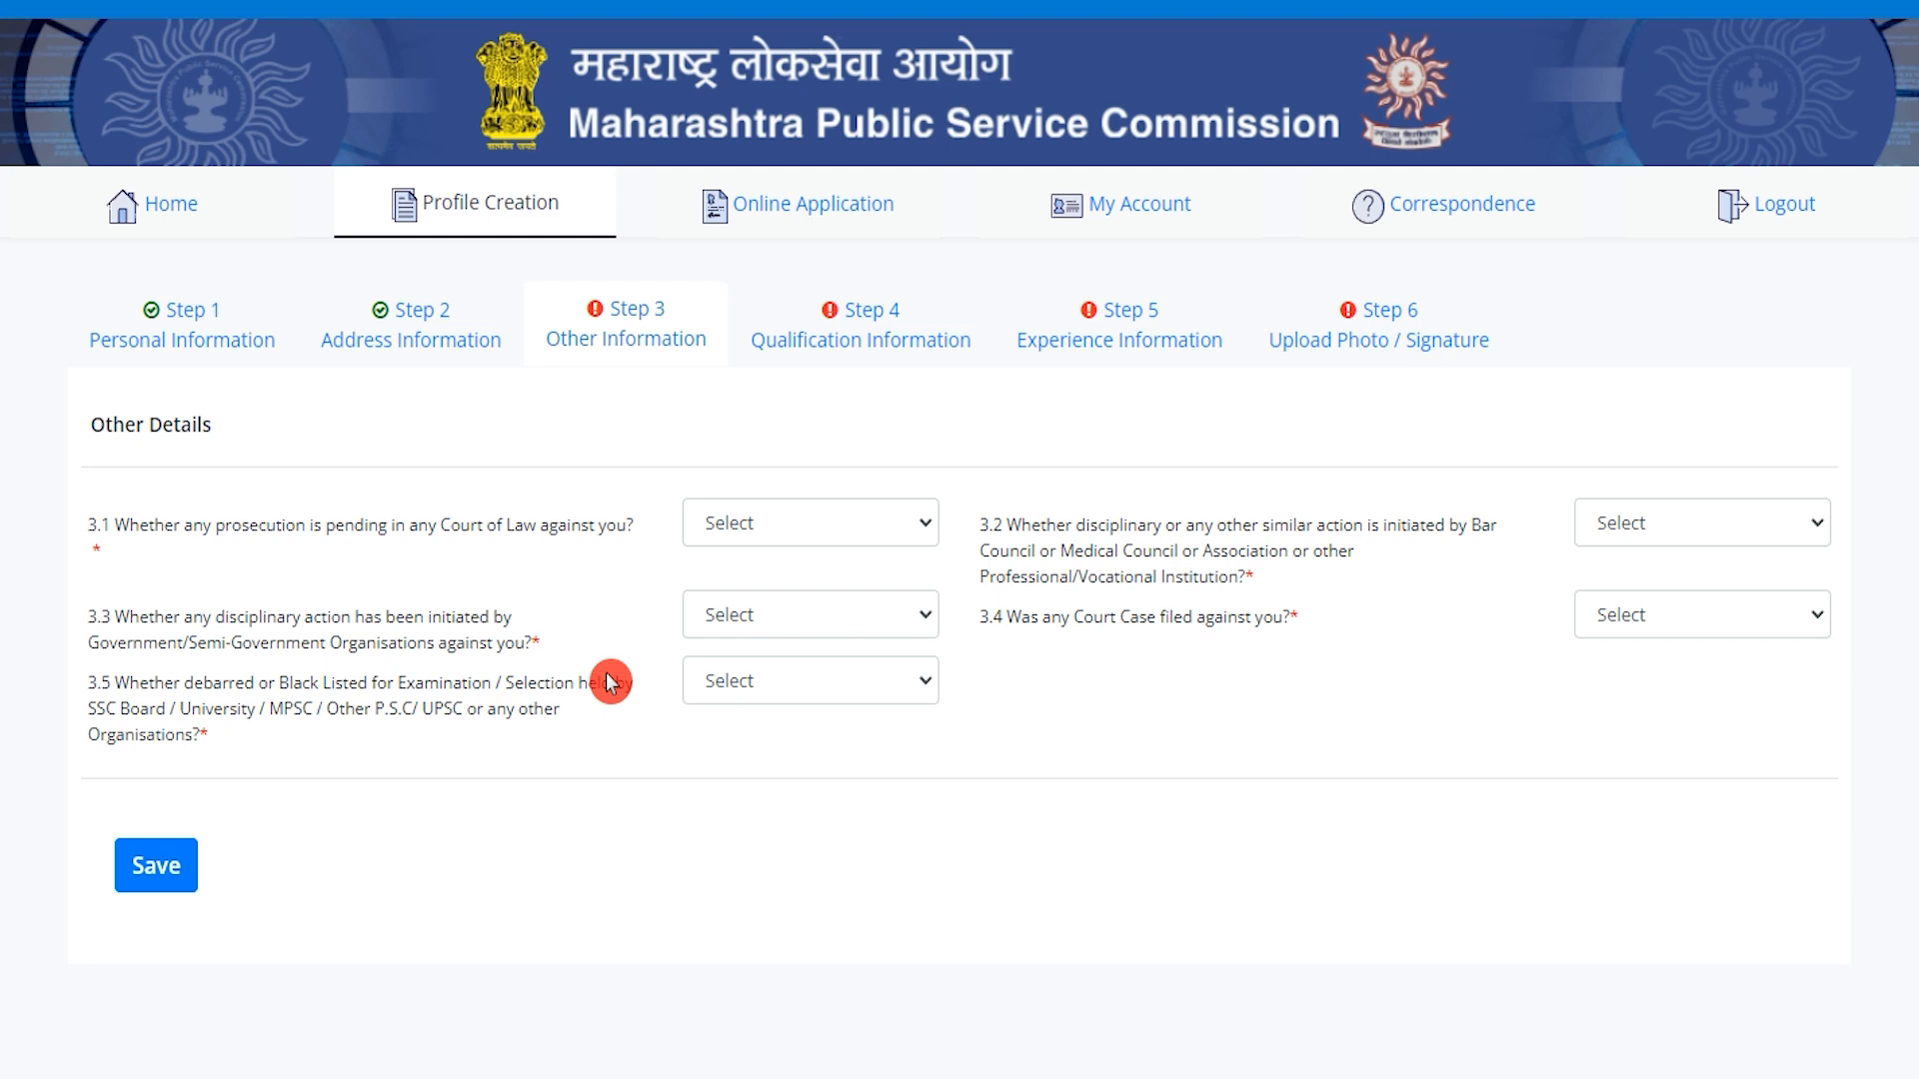
Answer No to pending prosecution, disciplinary action and debarred/blacklisted questions, then save.
{"action": "left_click", "coordinate": [777, 522]}
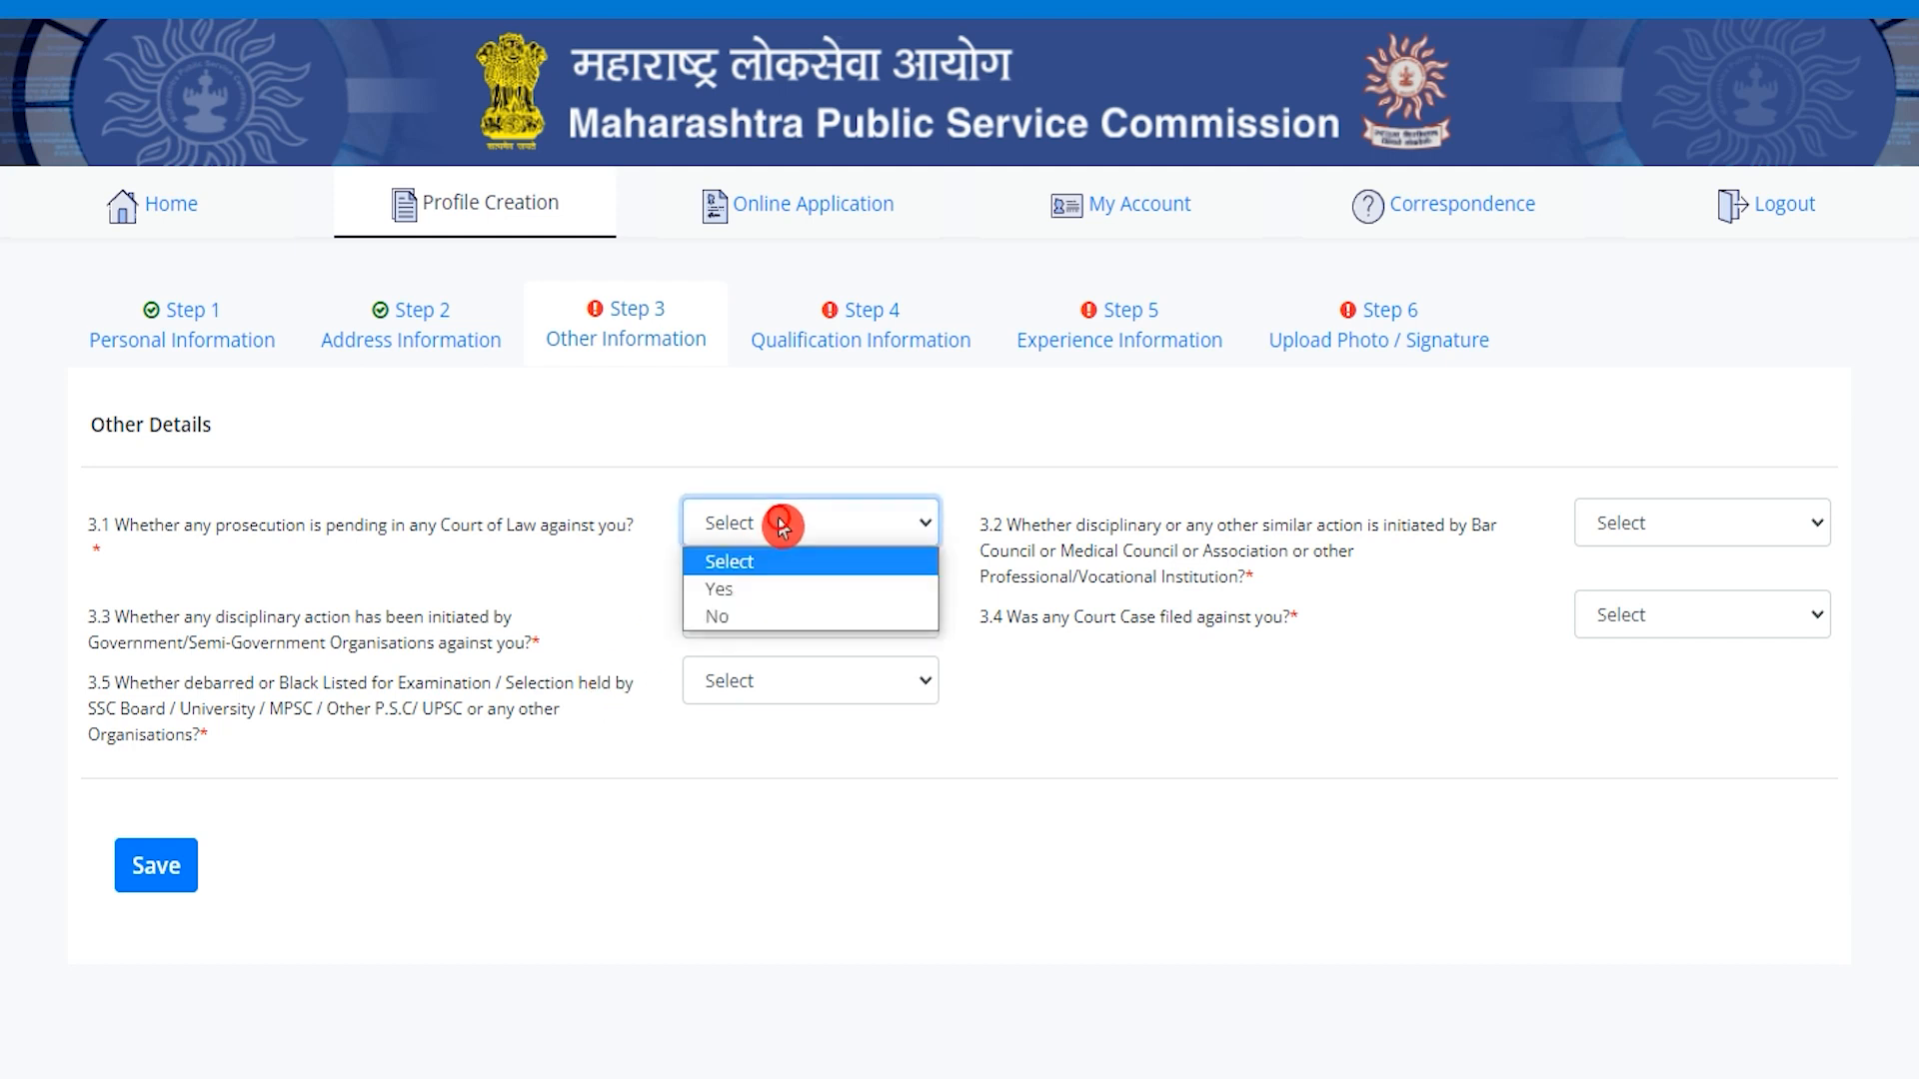
{"action": "left_click", "coordinate": [728, 617]}
{"action": "left_click", "coordinate": [776, 620]}
{"action": "left_click", "coordinate": [762, 699]}
{"action": "left_click", "coordinate": [828, 690]}
{"action": "left_click", "coordinate": [781, 772]}
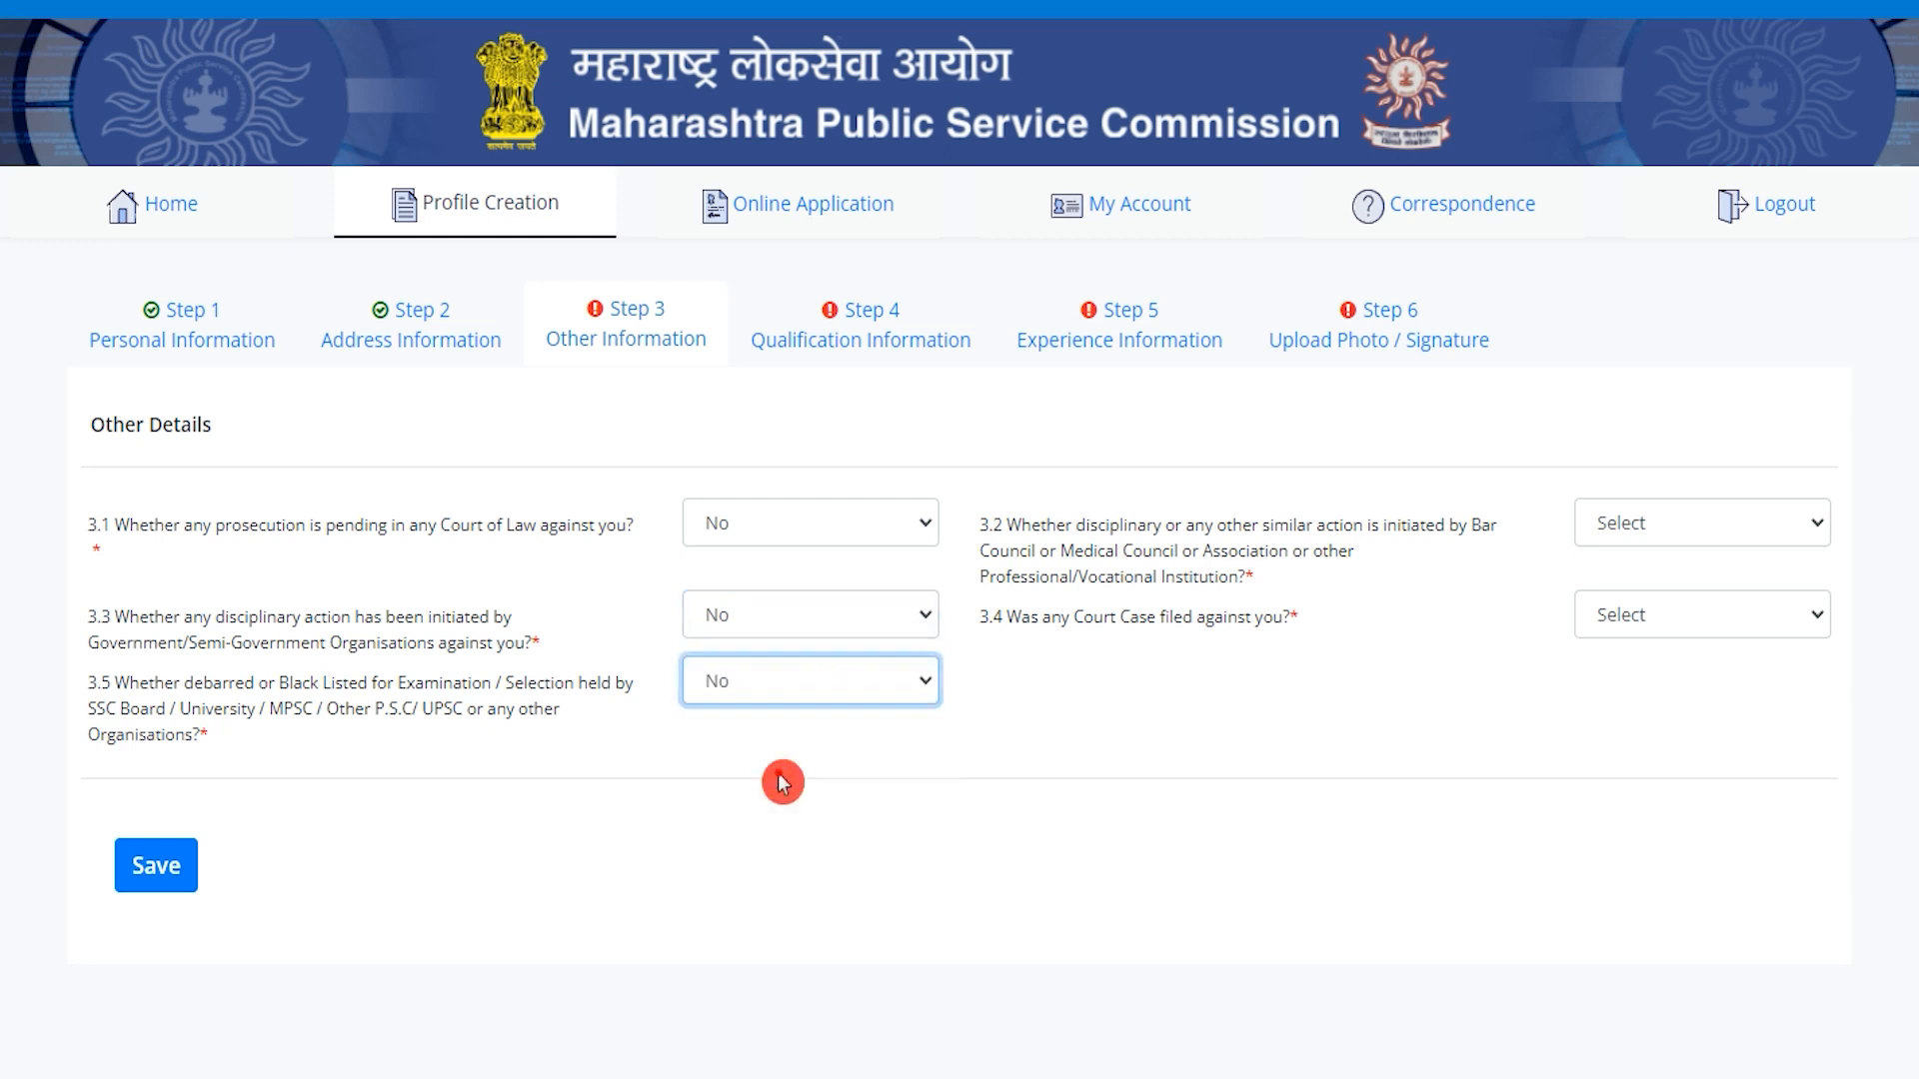
{"action": "left_click", "coordinate": [152, 890]}
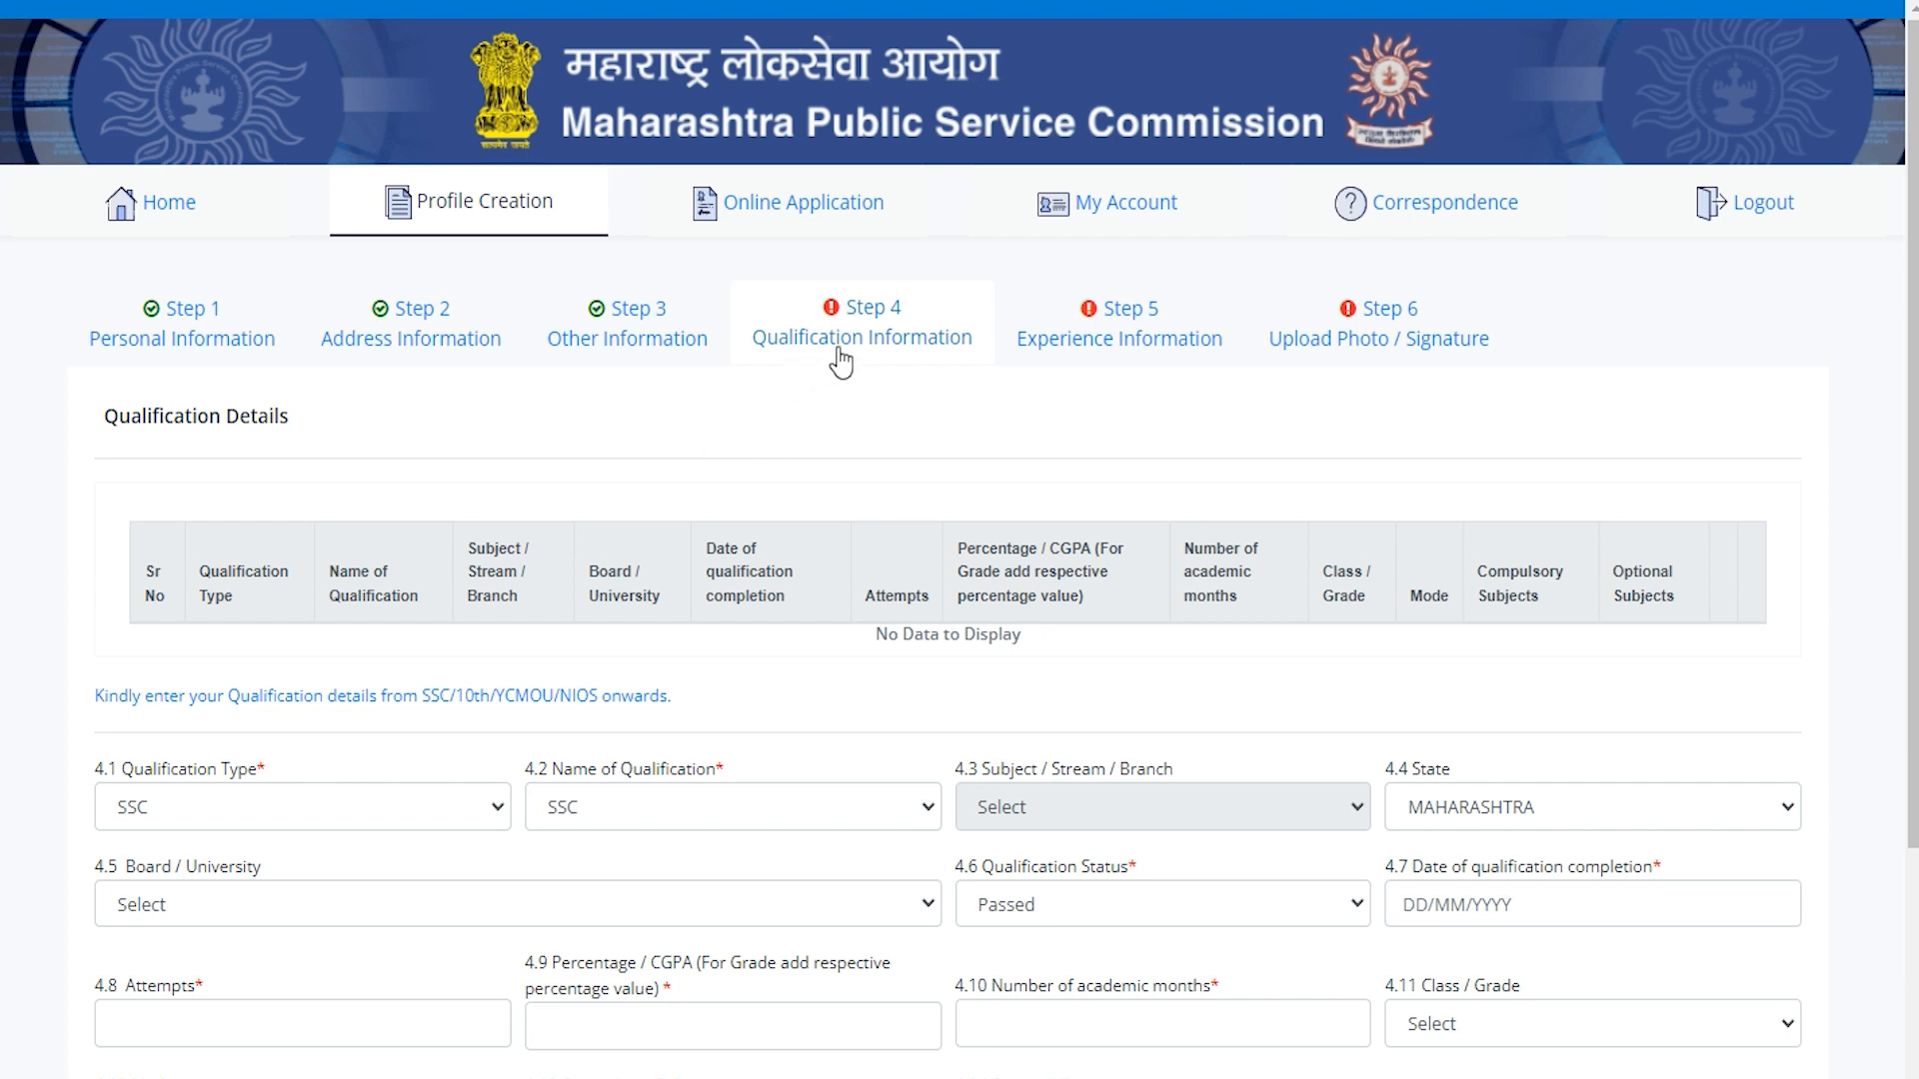
Set the qualification type and qualification name both to SSC.
{"action": "left_click_drag", "start_coordinate": [120, 414], "coordinate": [276, 430]}
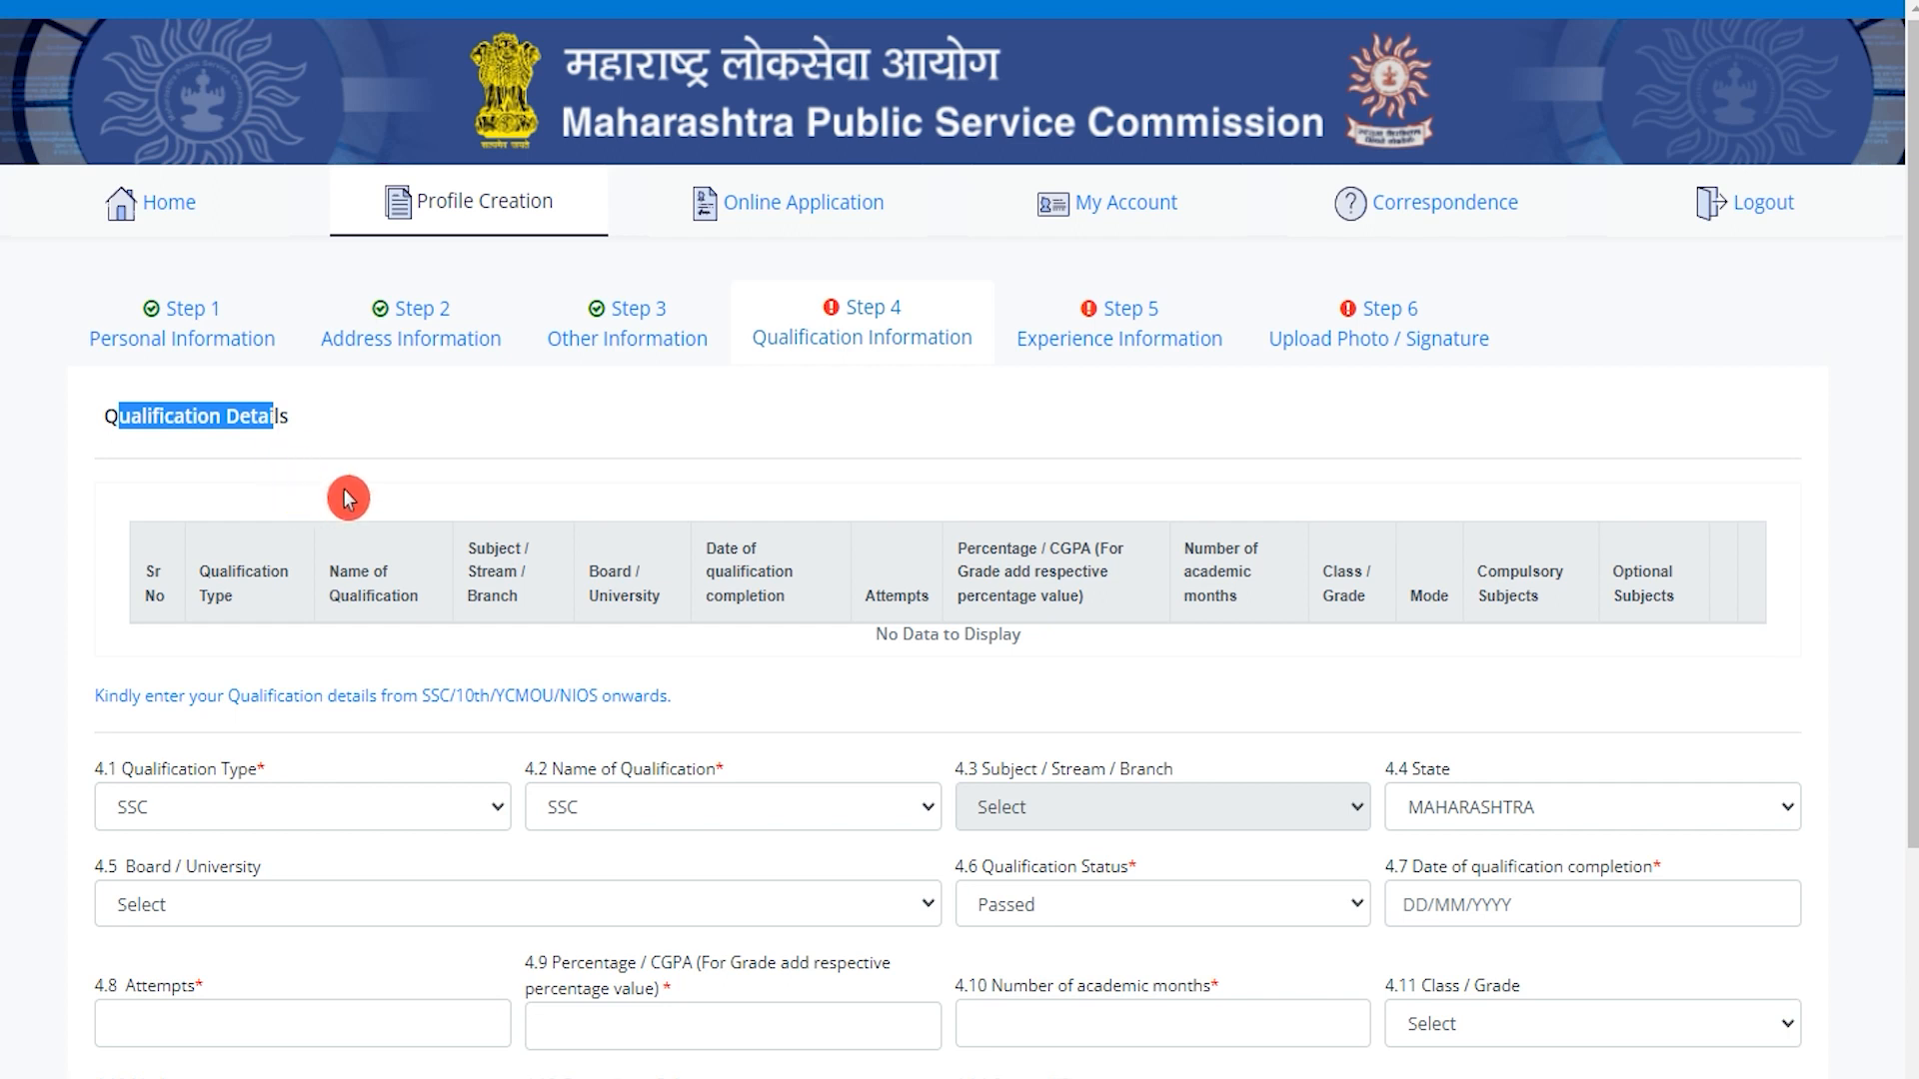
{"action": "scroll", "coordinate": [347, 499], "scroll_direction": "down", "scroll_amount": 2}
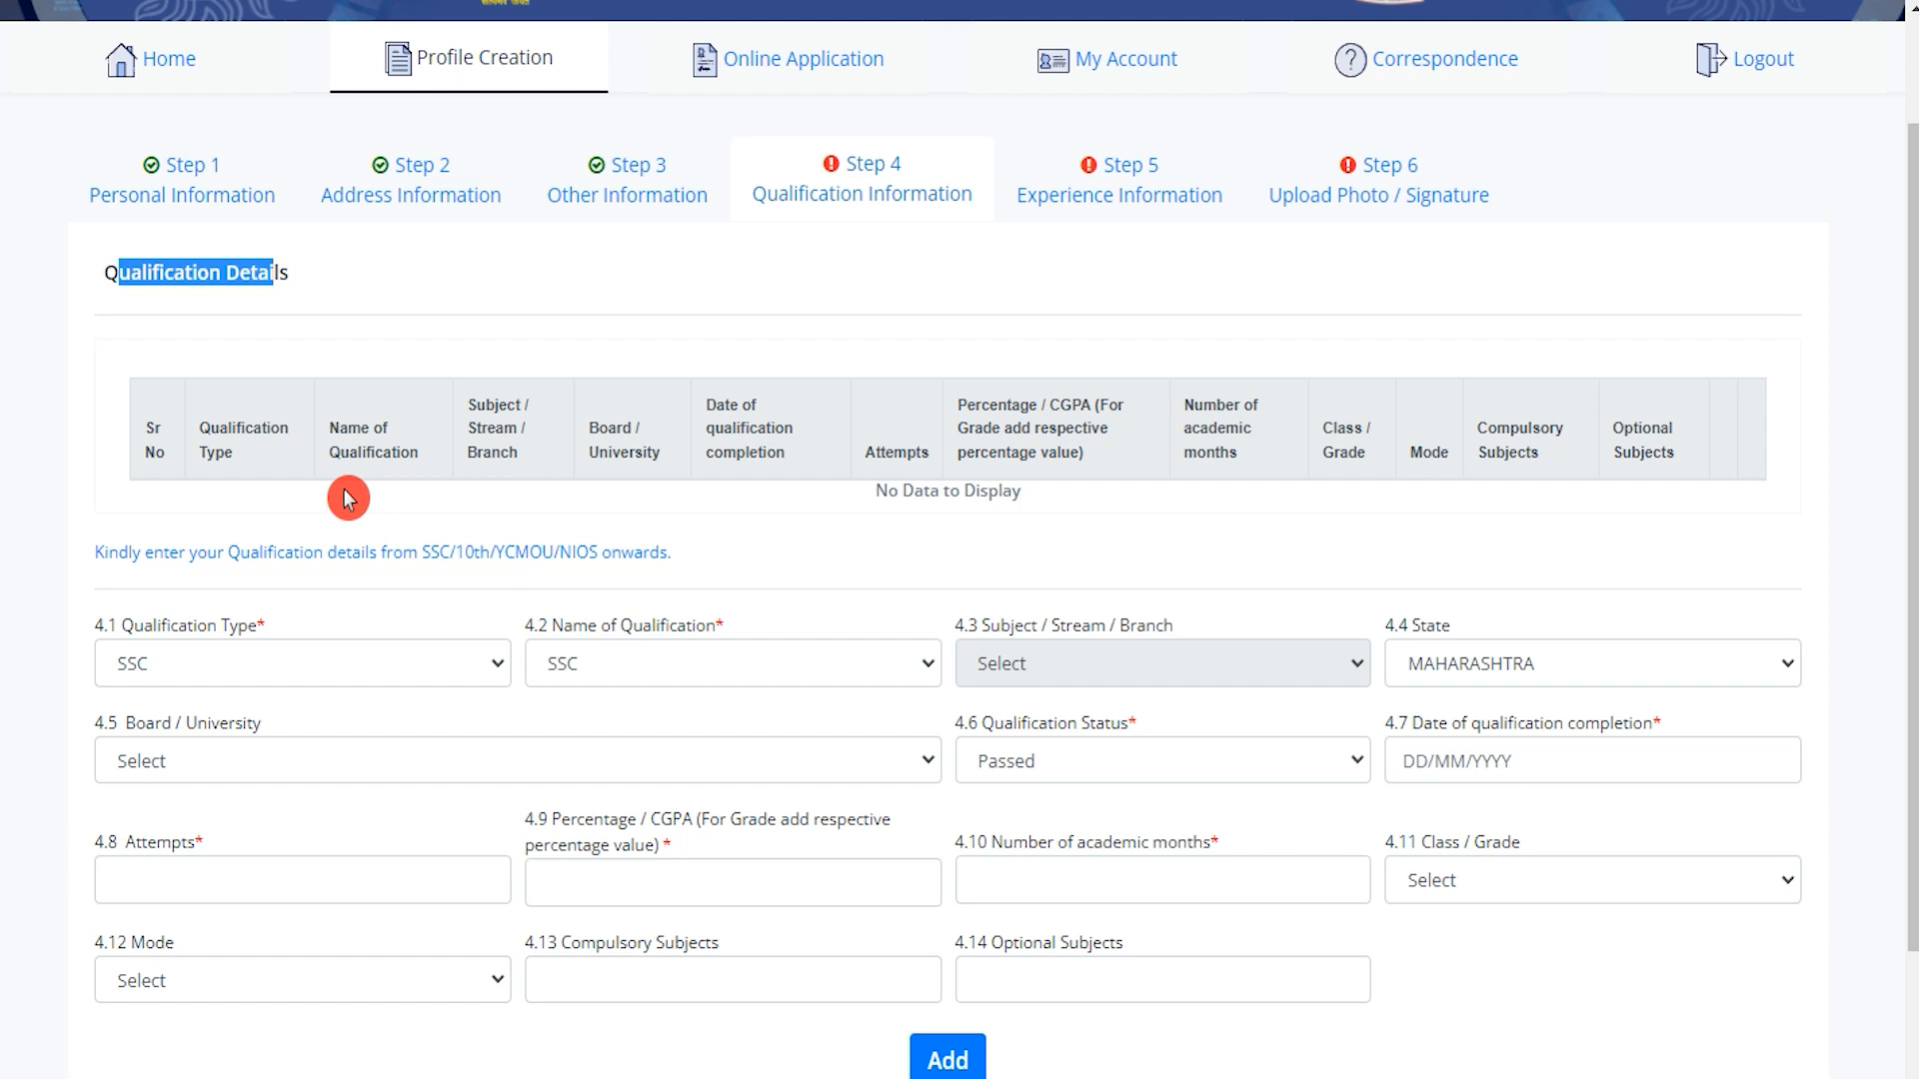
{"action": "left_click", "coordinate": [317, 664]}
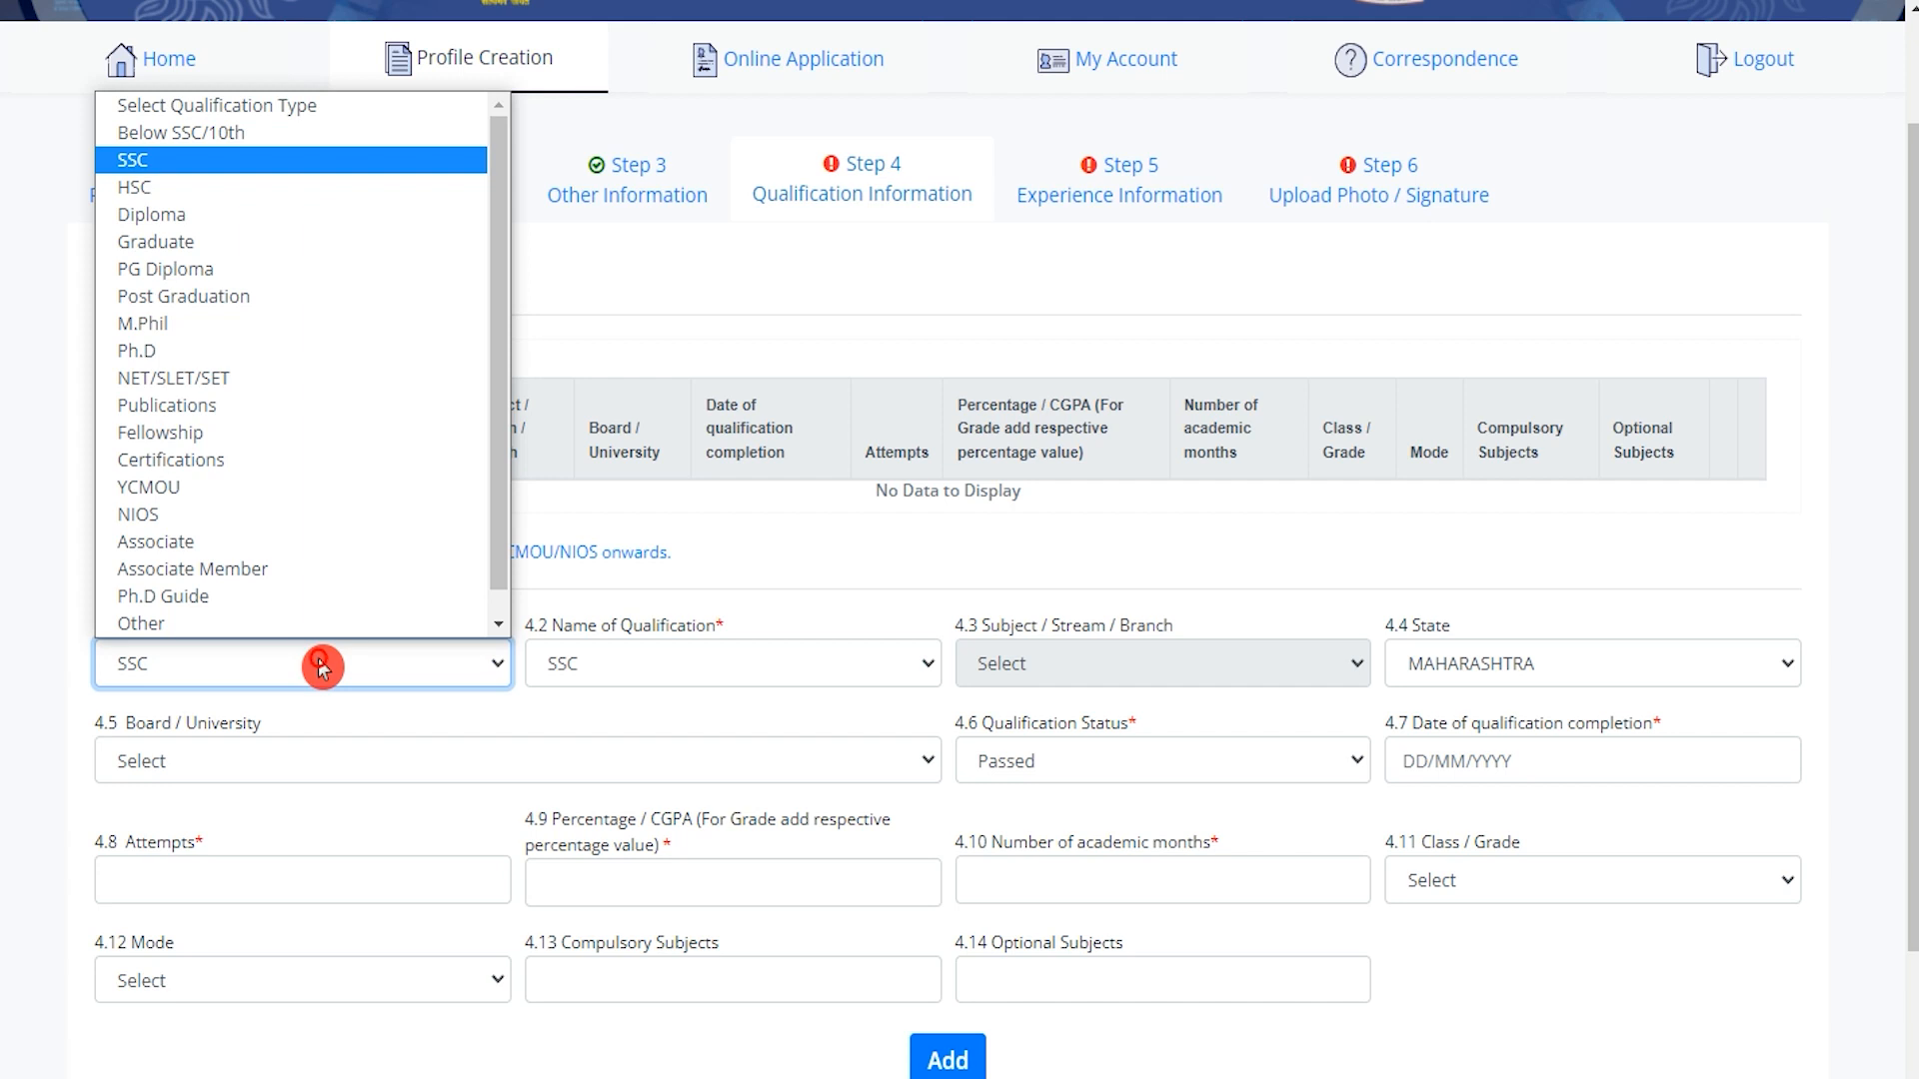
{"action": "left_click", "coordinate": [205, 172]}
{"action": "left_click", "coordinate": [677, 670]}
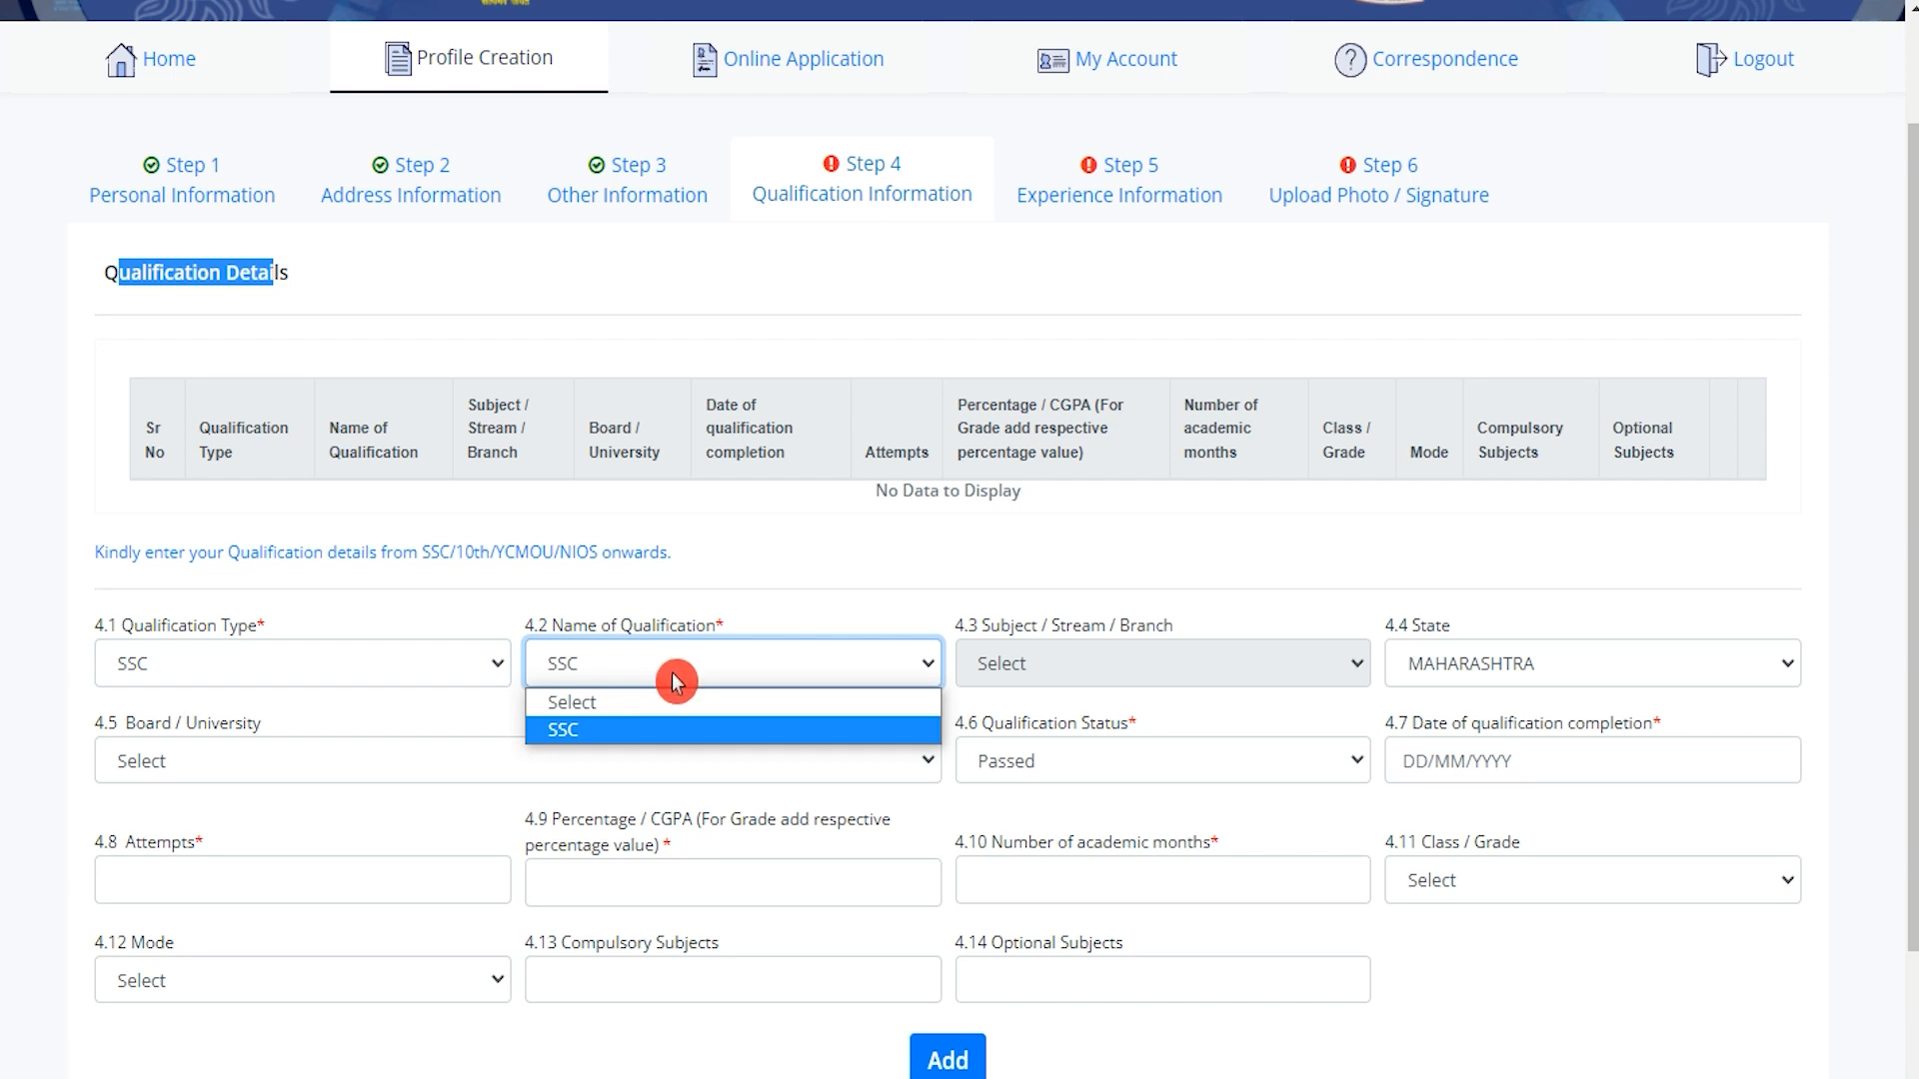
{"action": "left_click", "coordinate": [637, 729]}
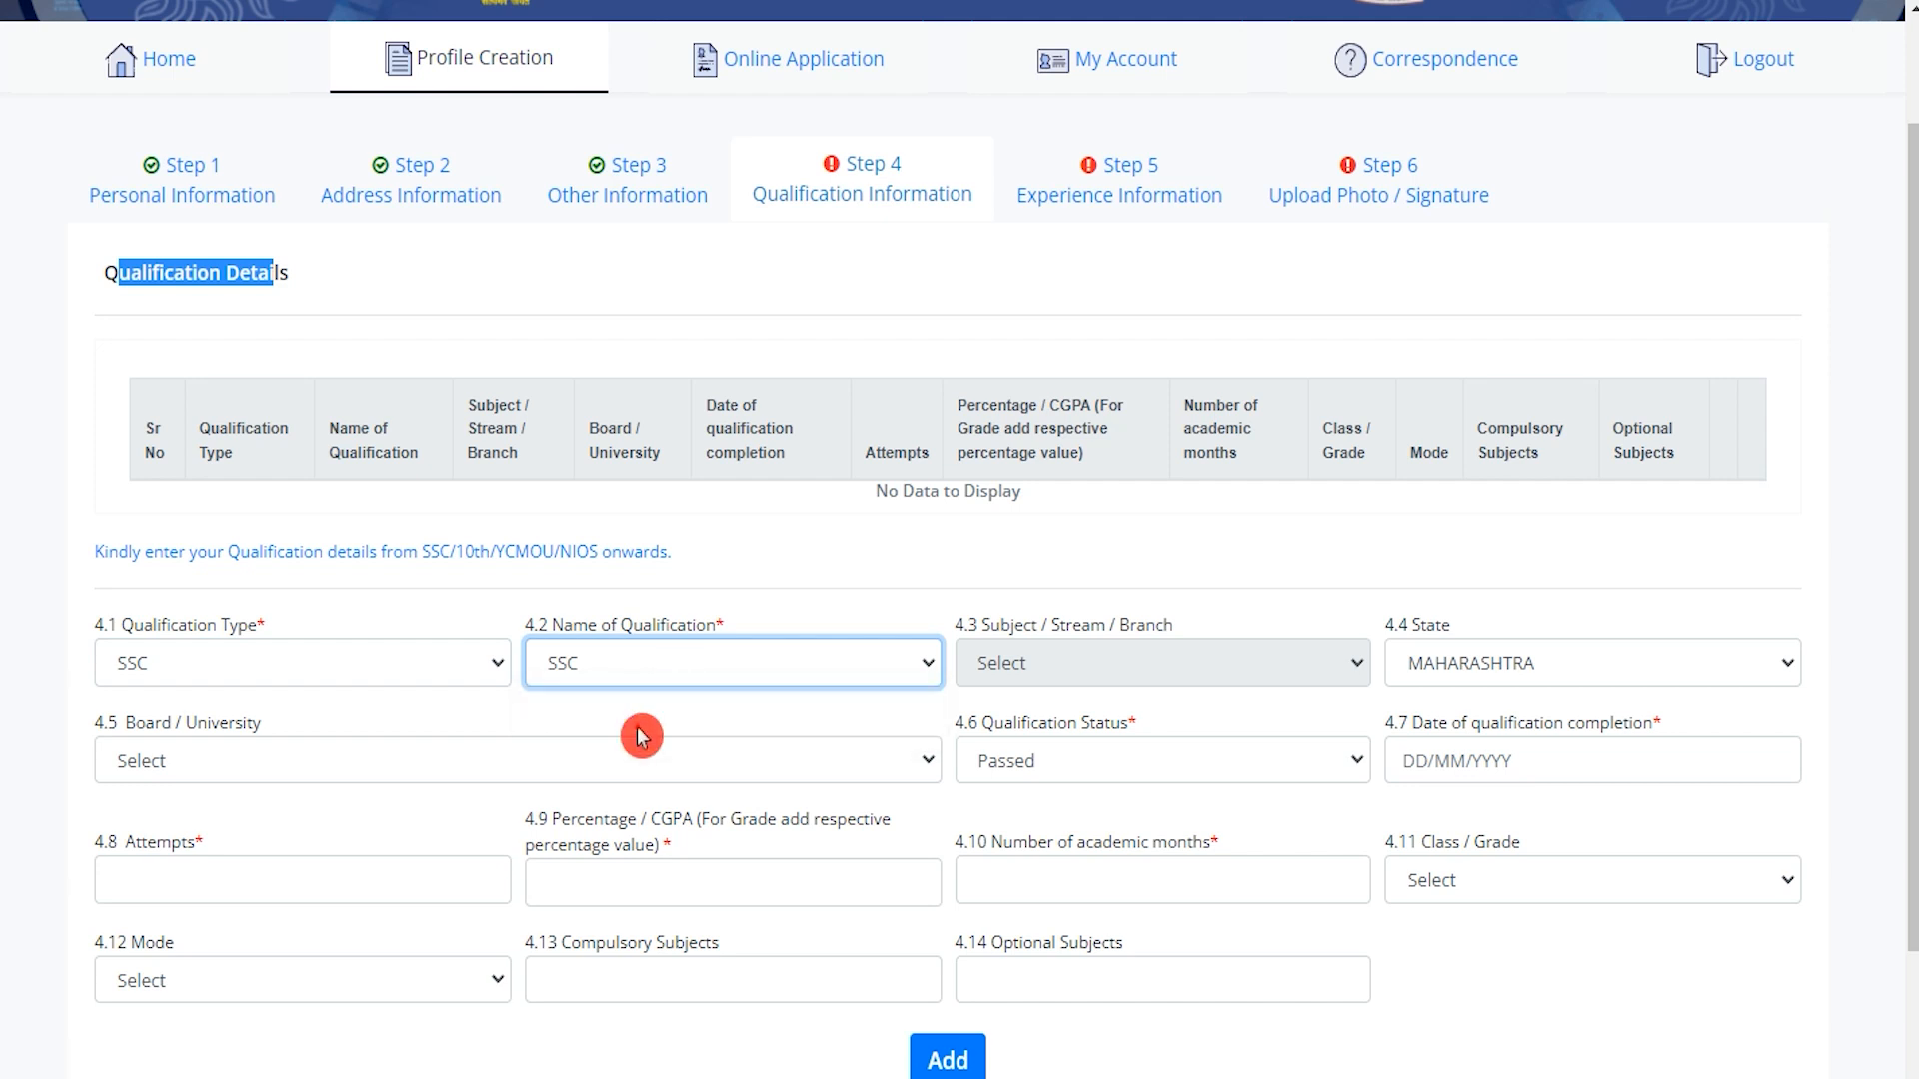
Keep state MAHARASHTRA, set board to CBSE, keep status Passed, and open the completion date.
{"action": "left_click", "coordinate": [1459, 670]}
{"action": "left_click", "coordinate": [1465, 674]}
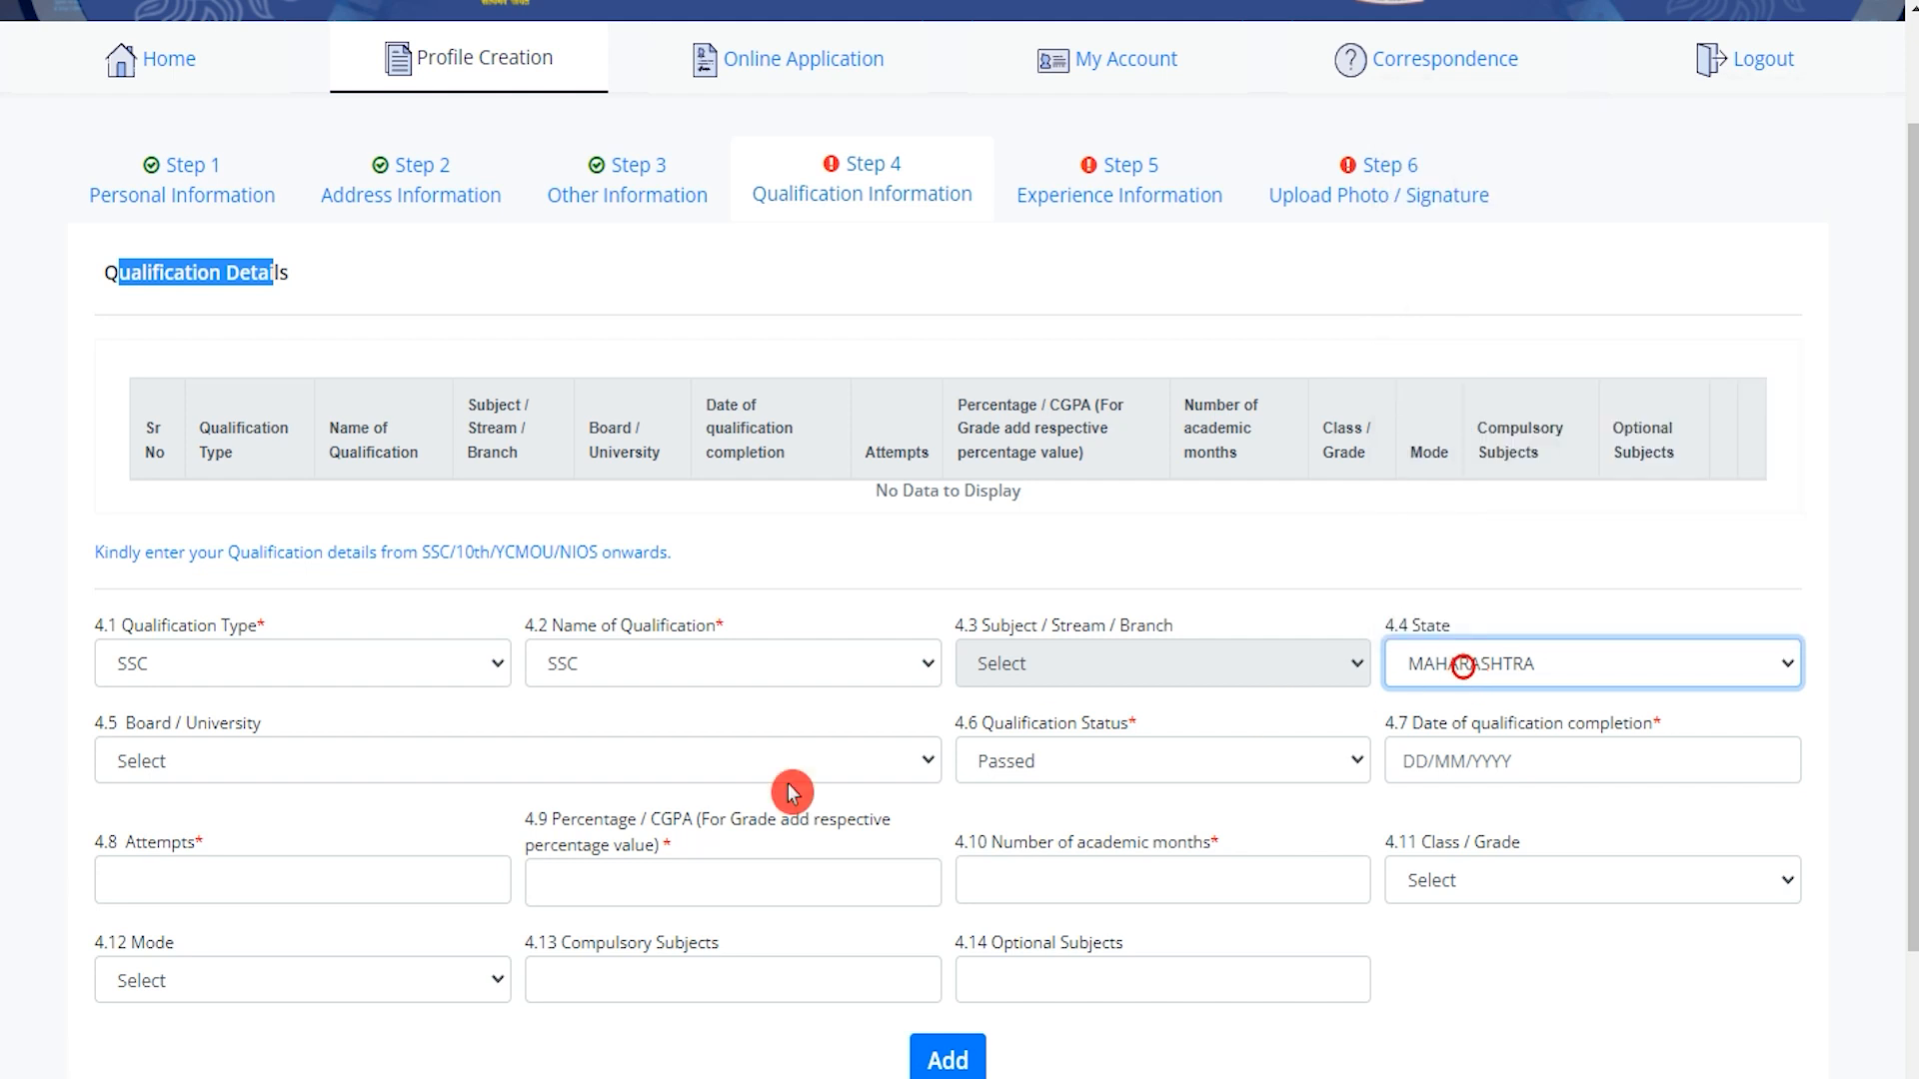
{"action": "left_click", "coordinate": [303, 762]}
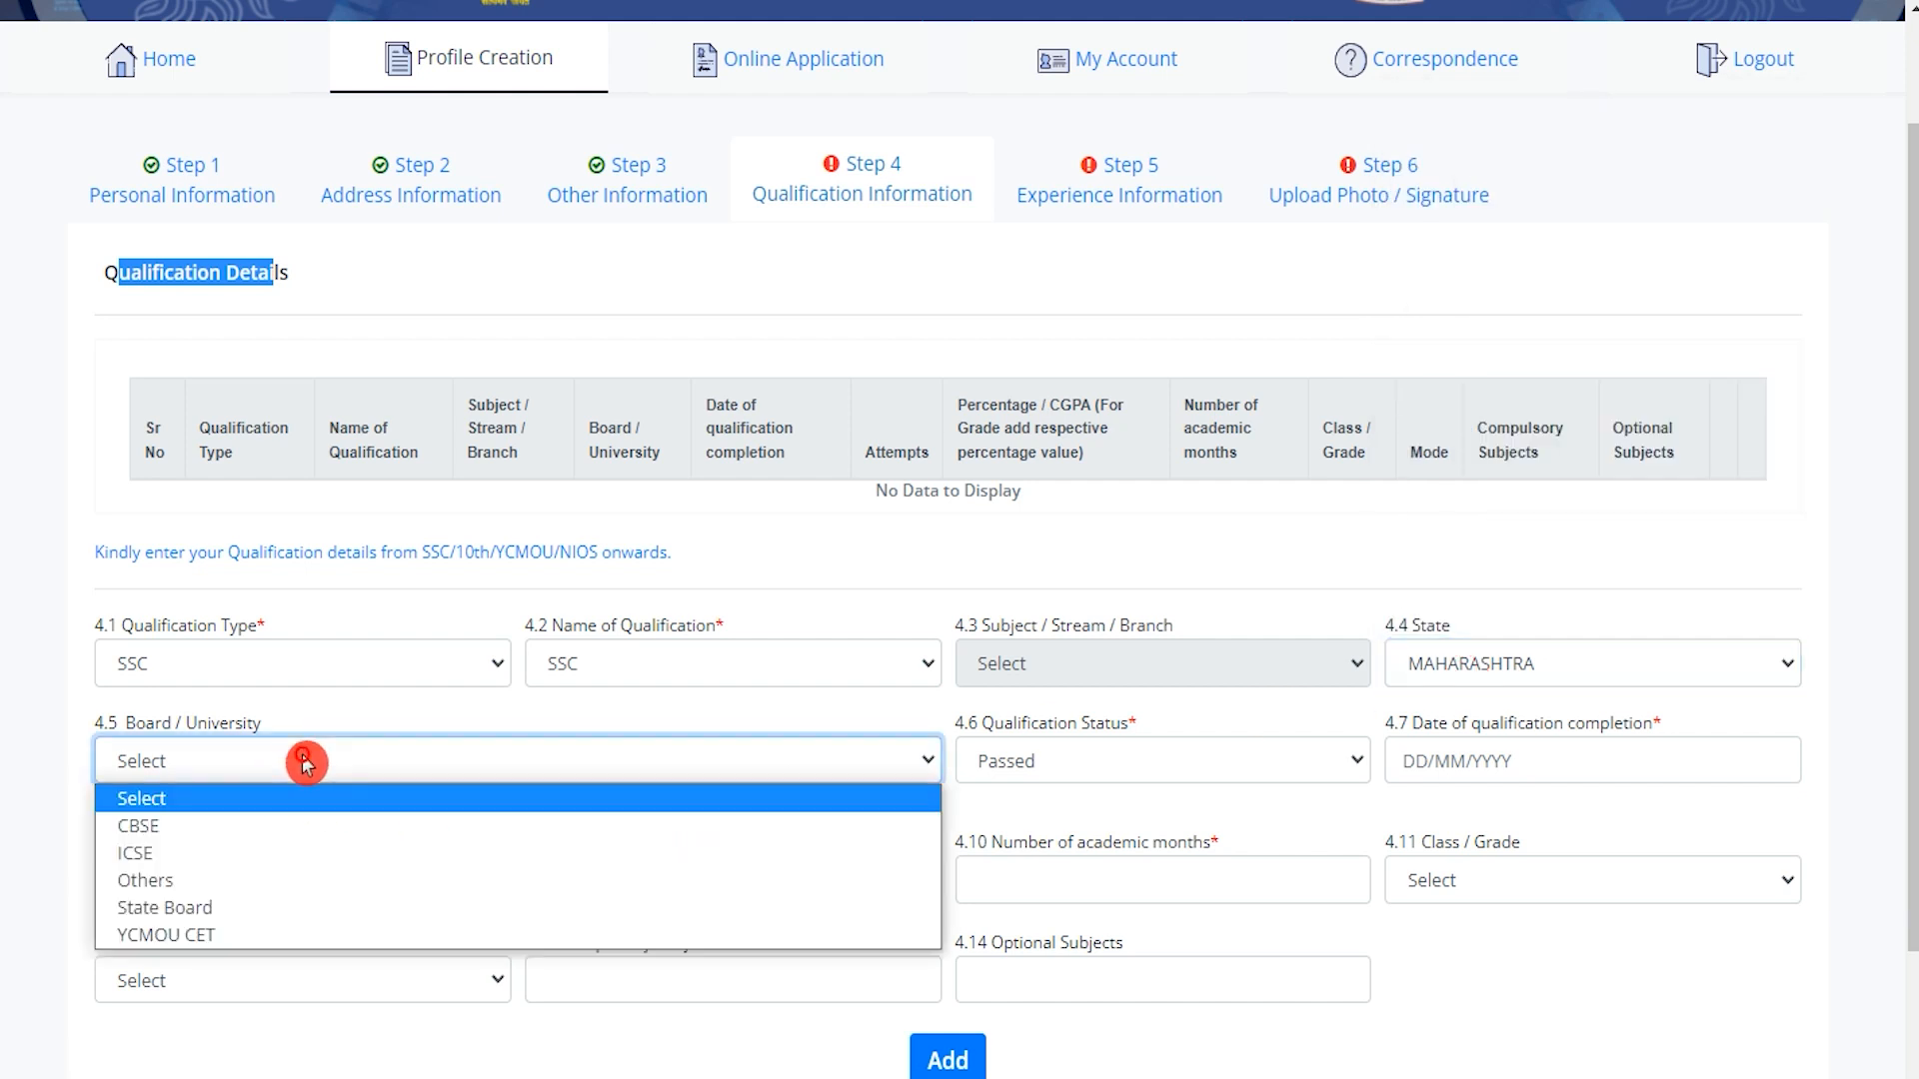
{"action": "left_click", "coordinate": [195, 828]}
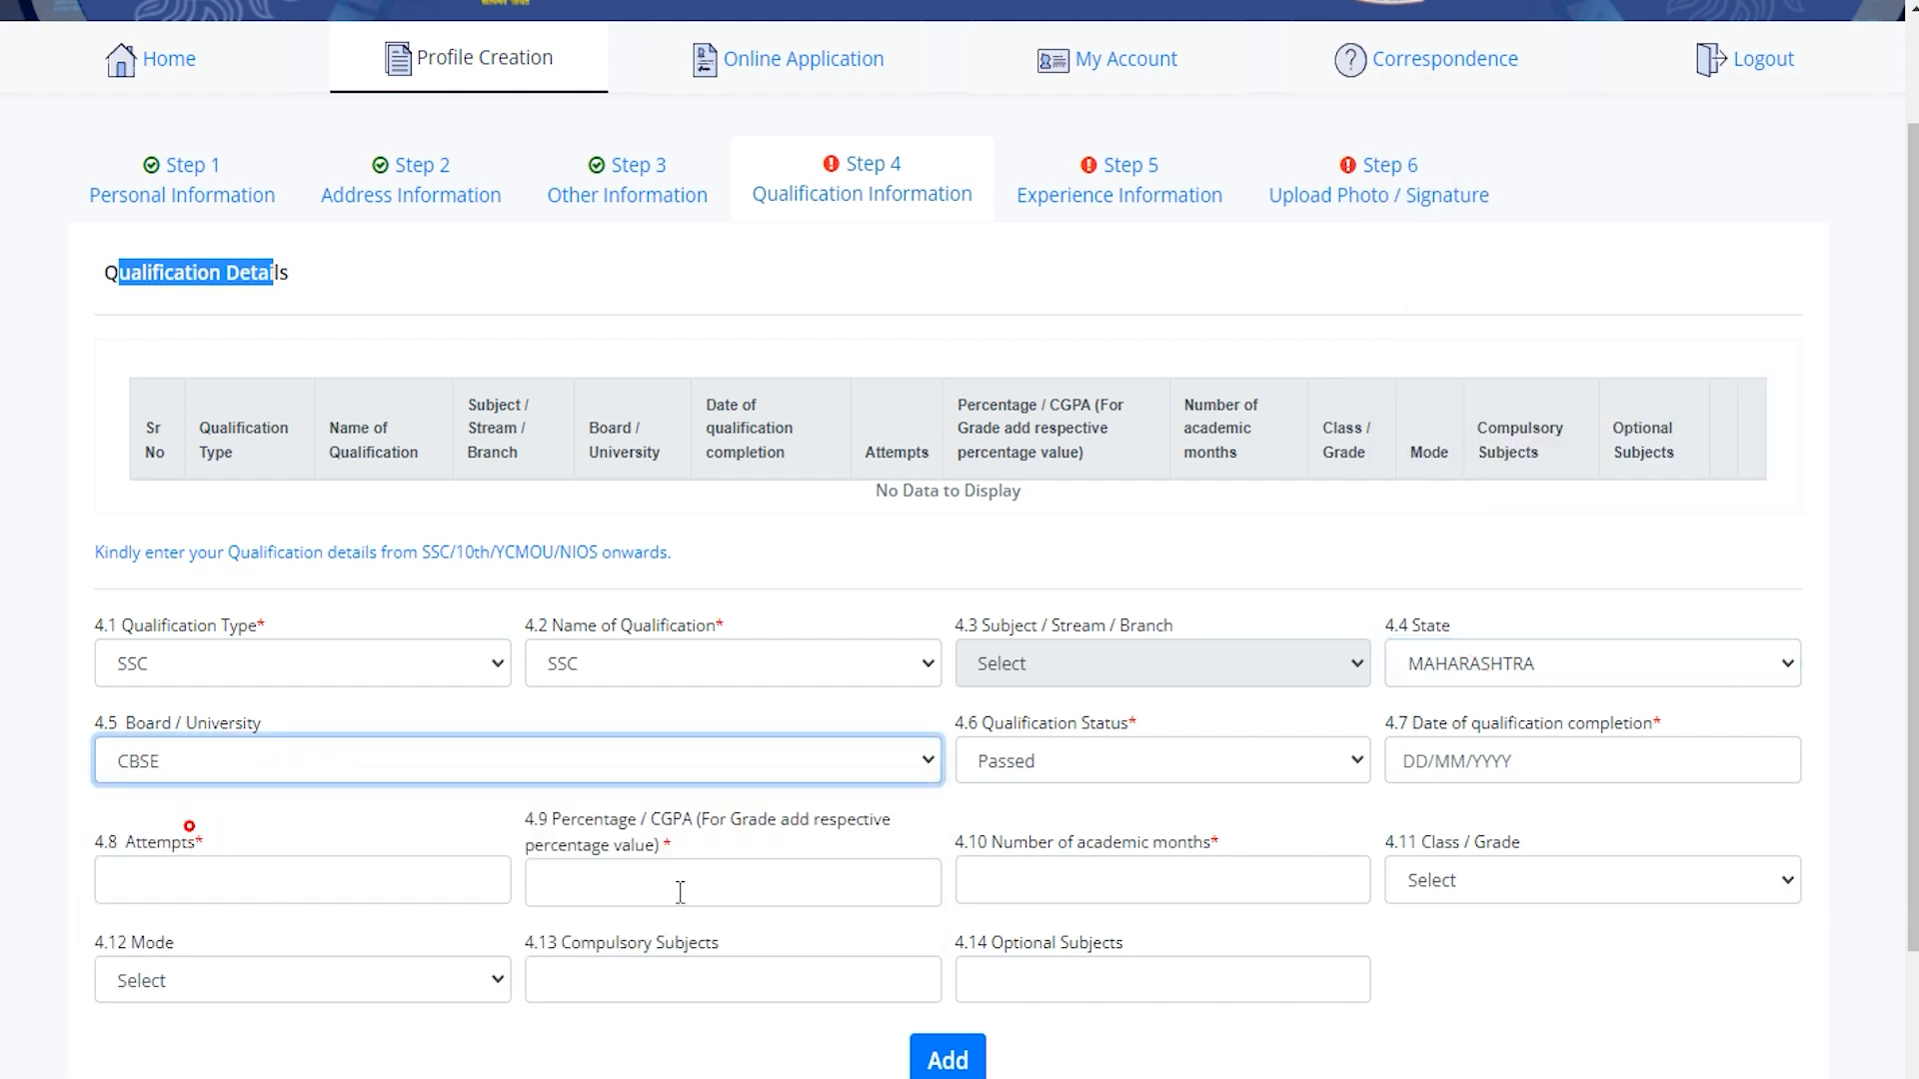
{"action": "left_click", "coordinate": [1126, 774]}
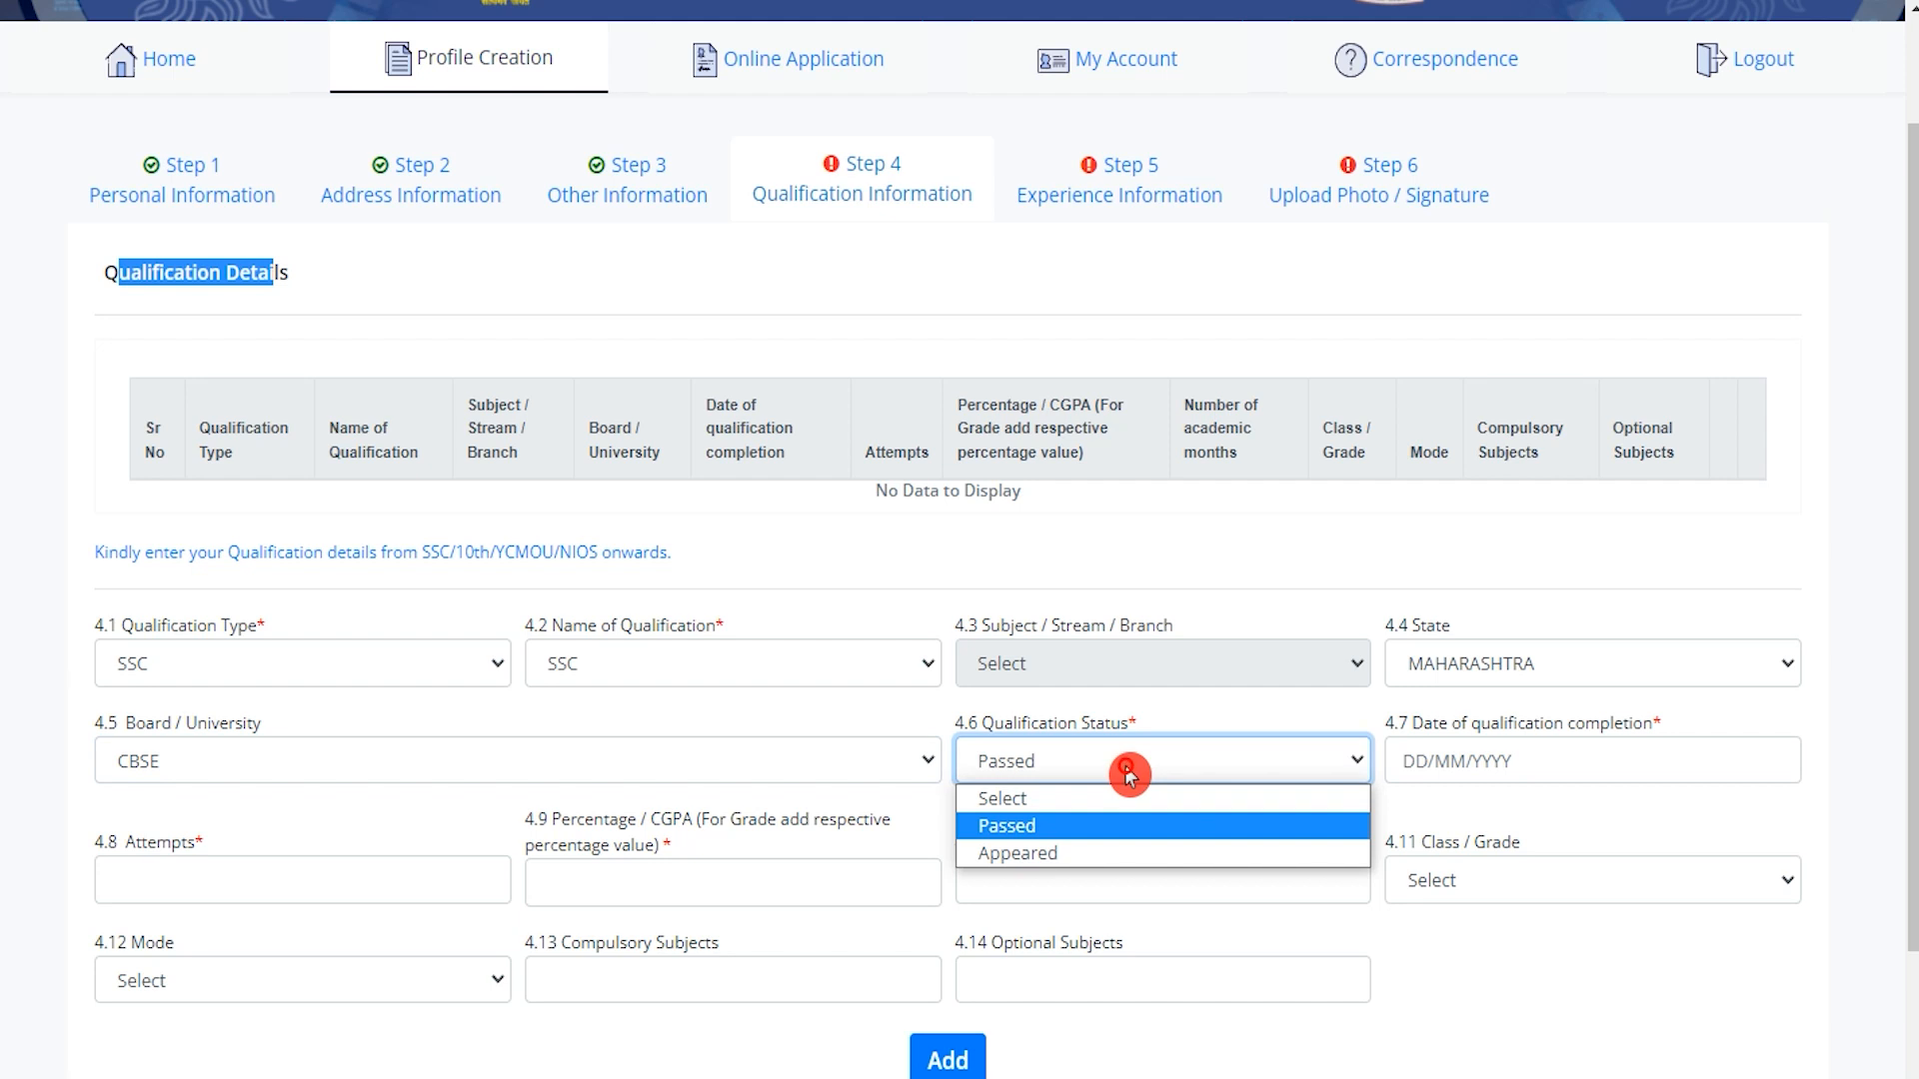
{"action": "left_click", "coordinate": [1067, 828]}
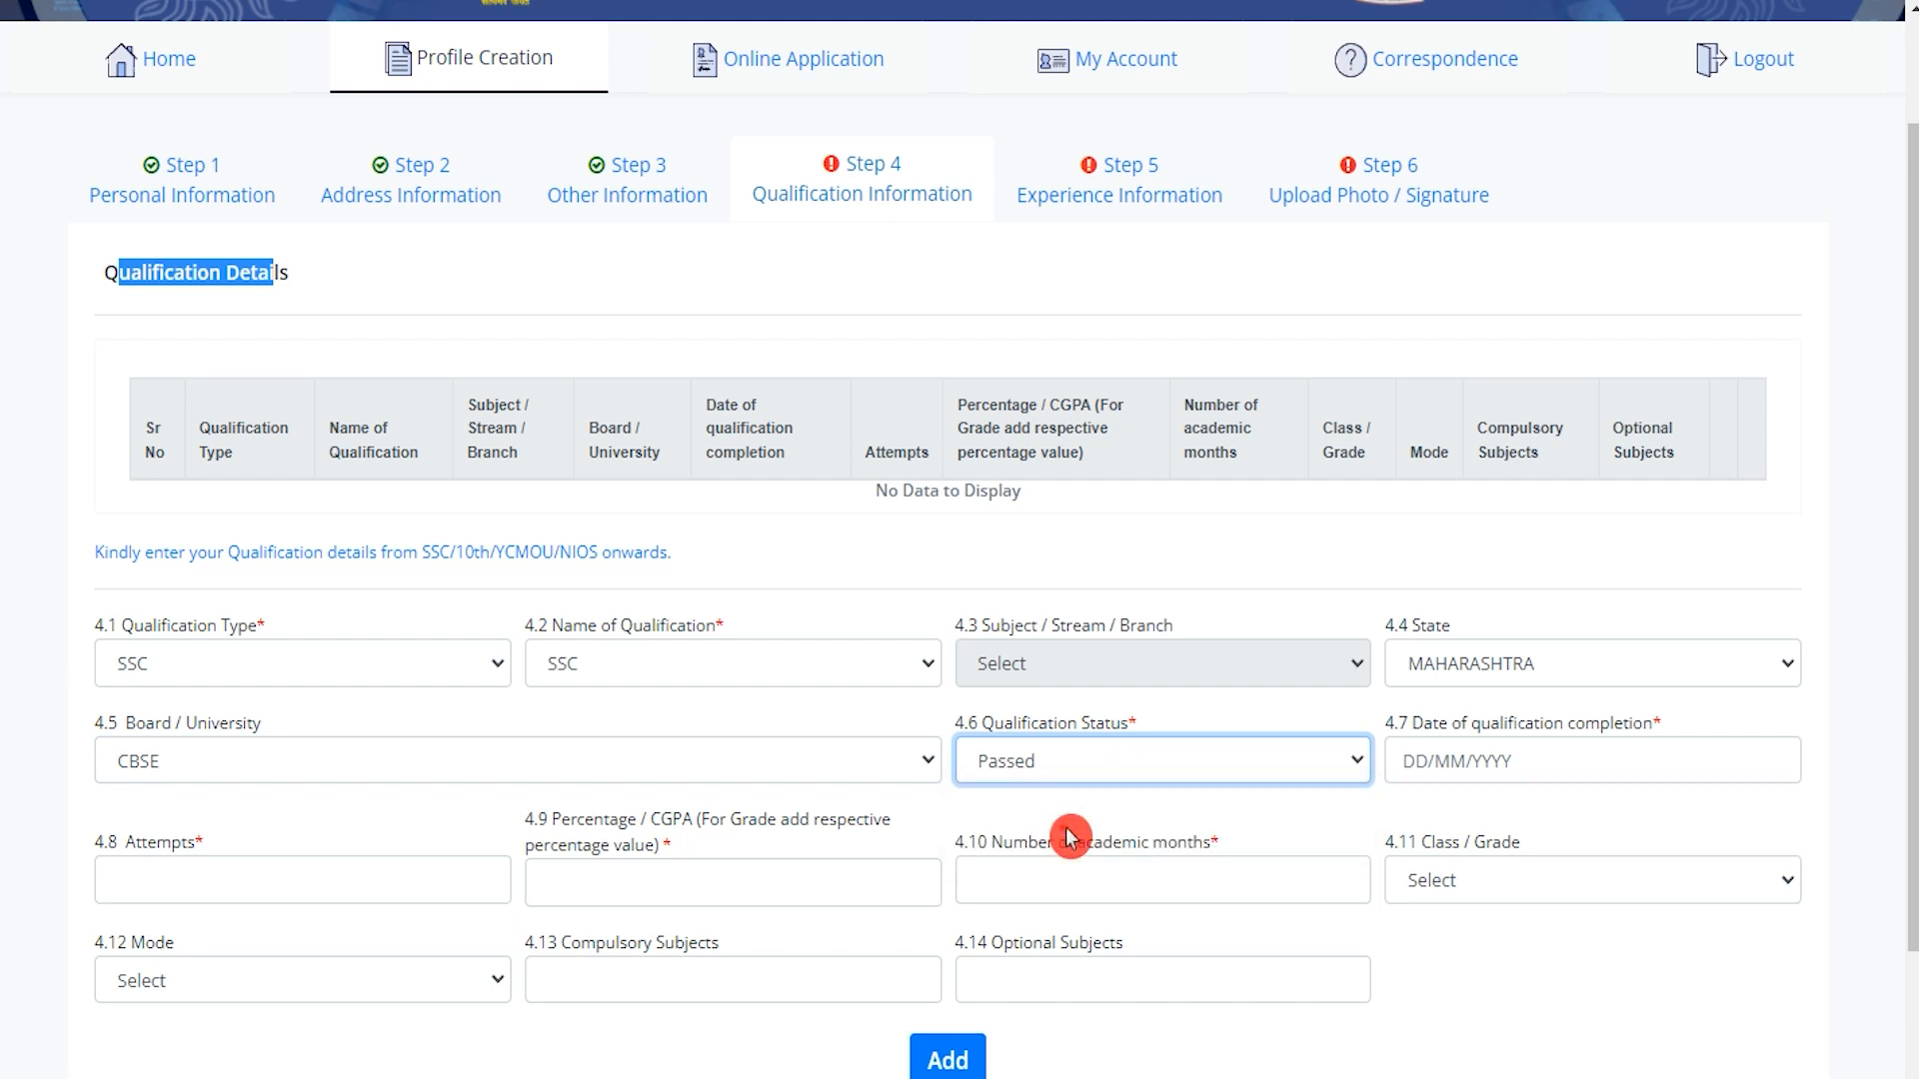
{"action": "left_click", "coordinate": [1496, 760]}
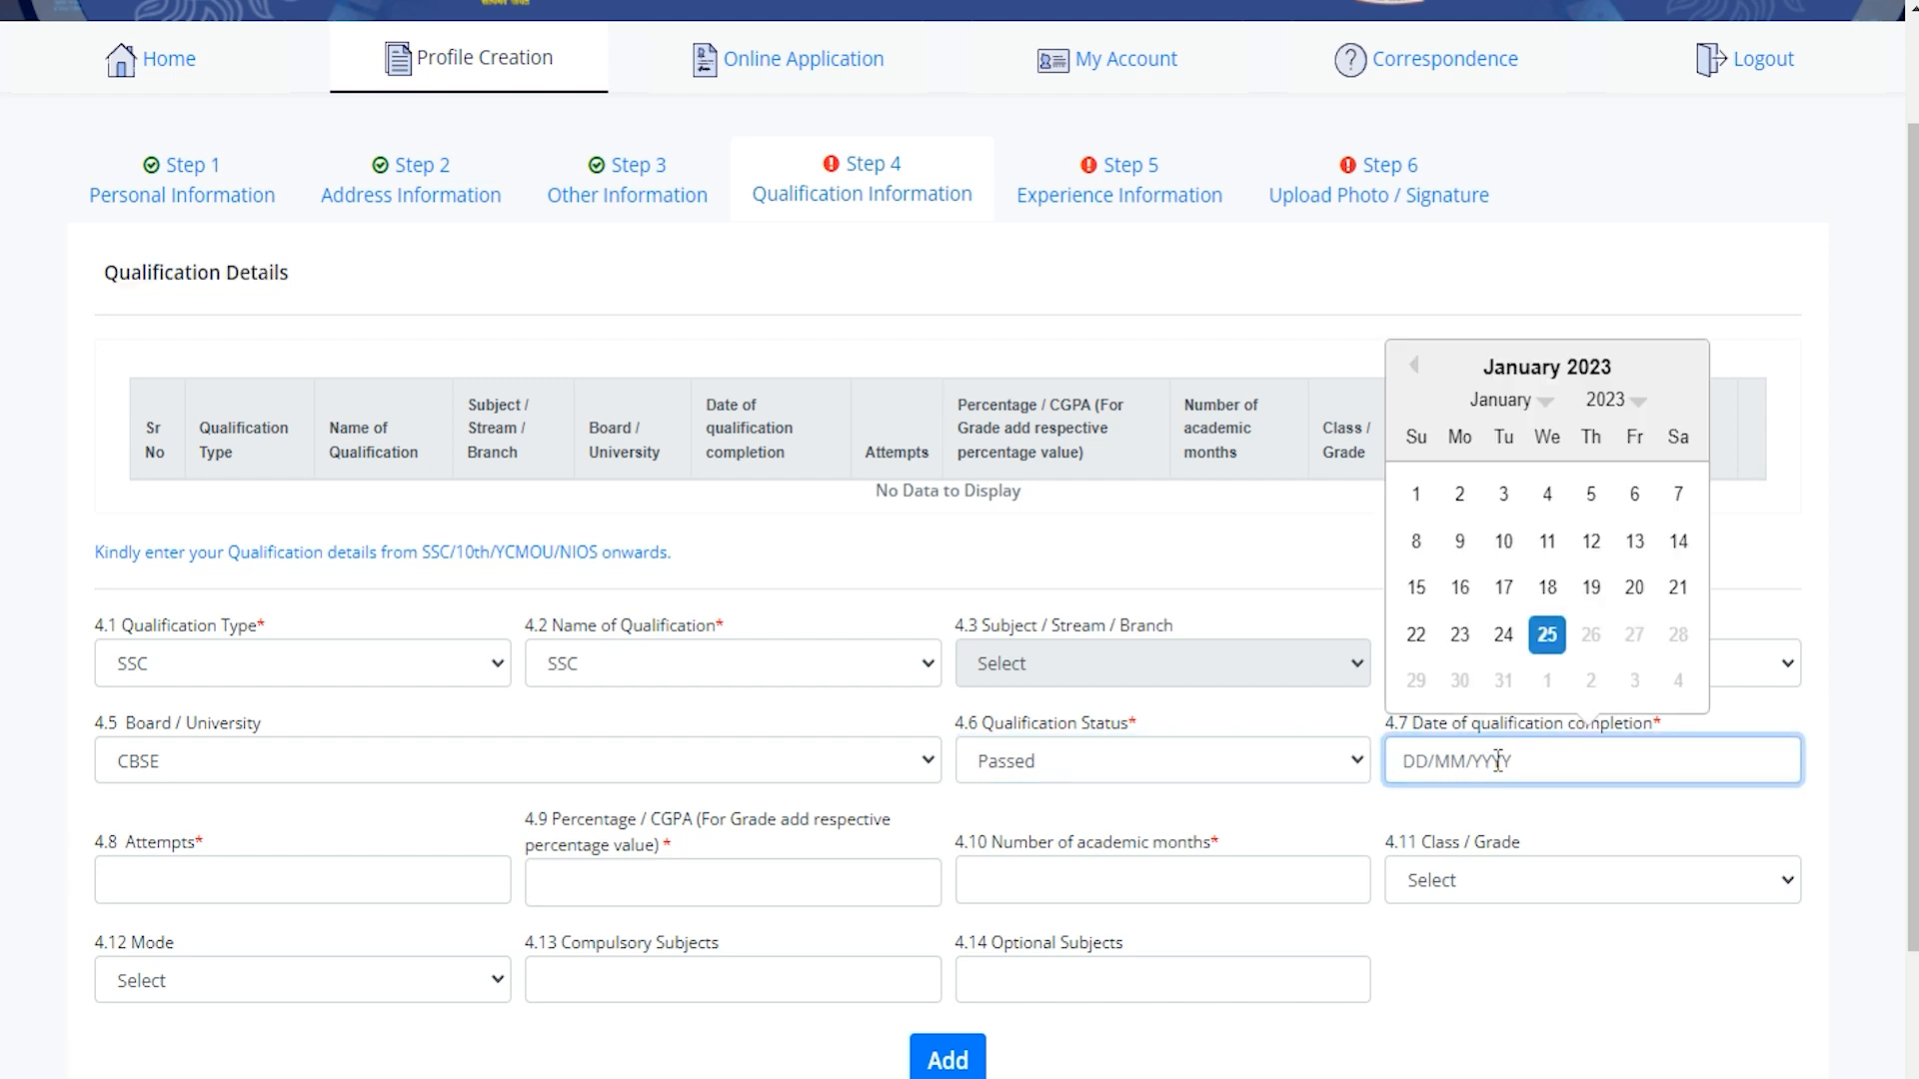
Enter completion date 01/01/2023, 1 attempt, 75 percent and 22 academic months.
{"action": "left_click", "coordinate": [1416, 496]}
{"action": "left_click", "coordinate": [313, 884]}
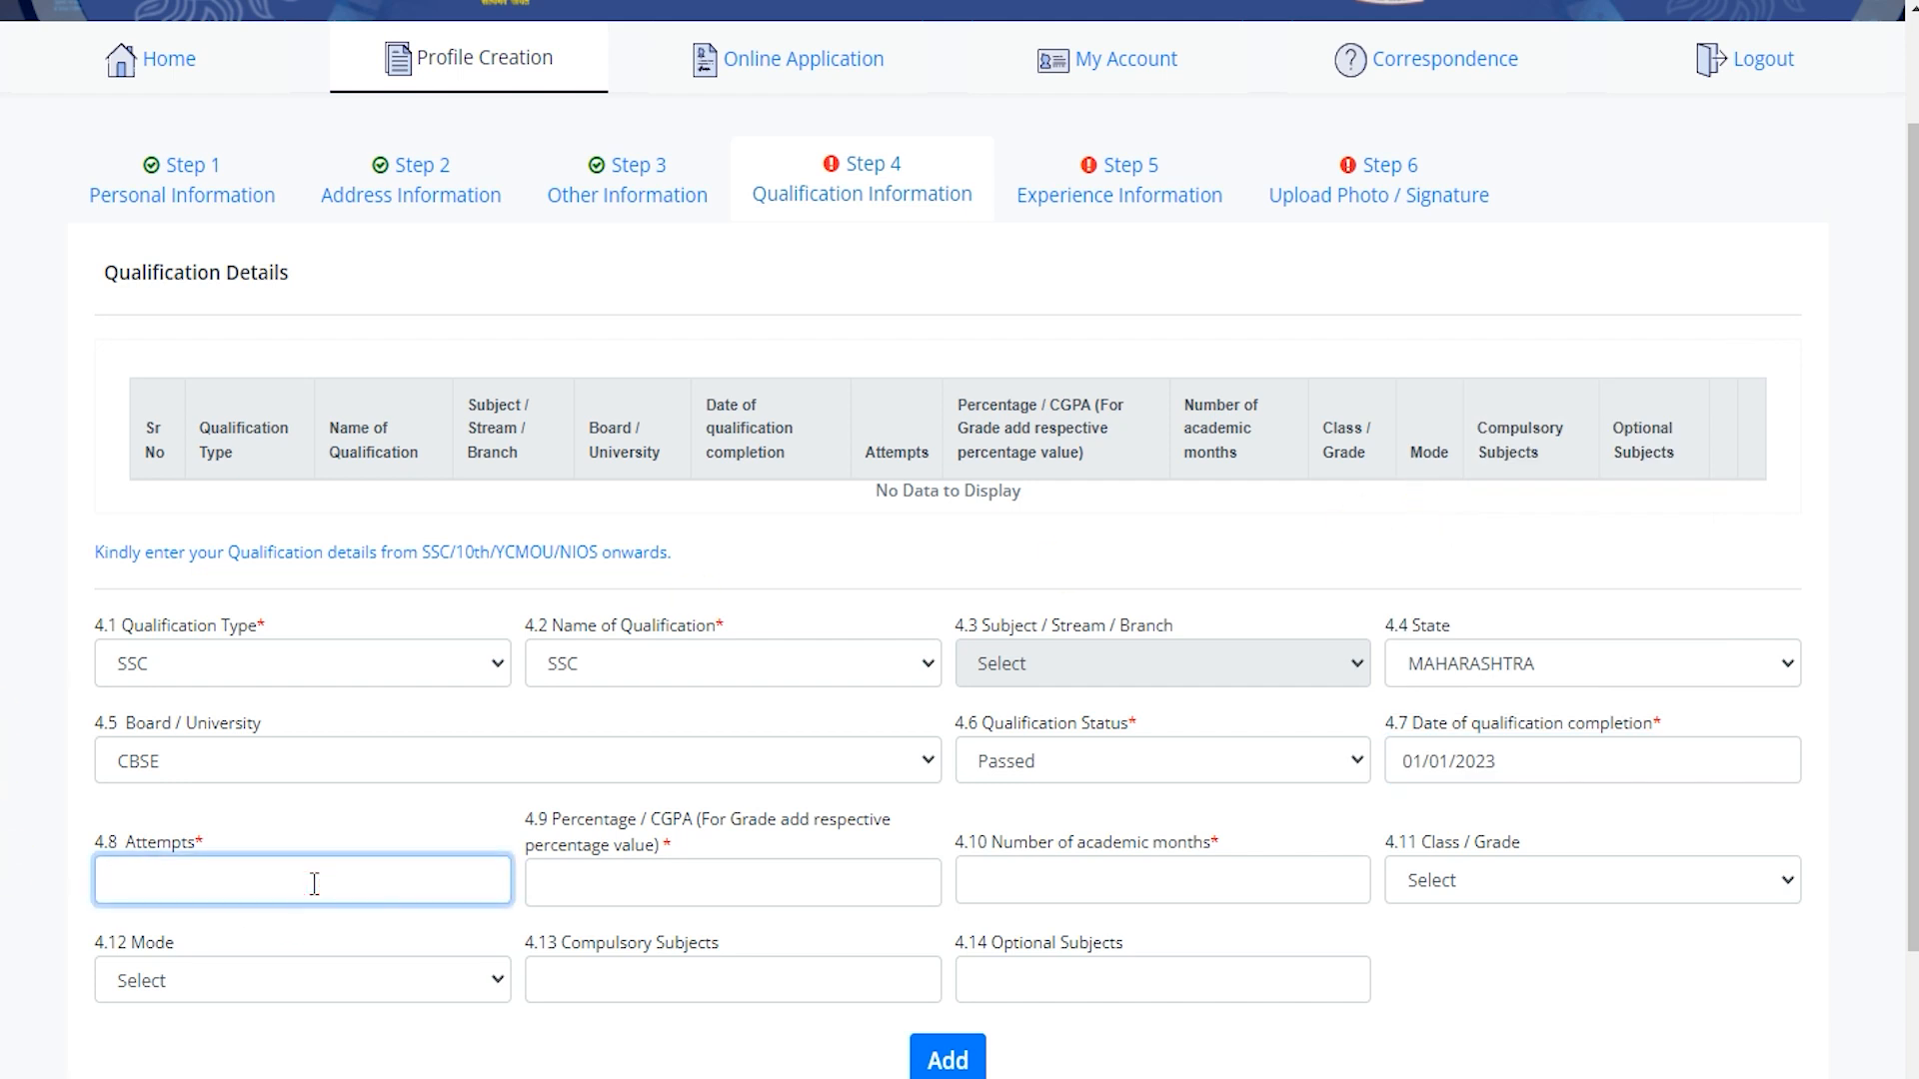
{"action": "left_click", "coordinate": [320, 880]}
{"action": "type", "text": "1"}
{"action": "left_click", "coordinate": [628, 872]}
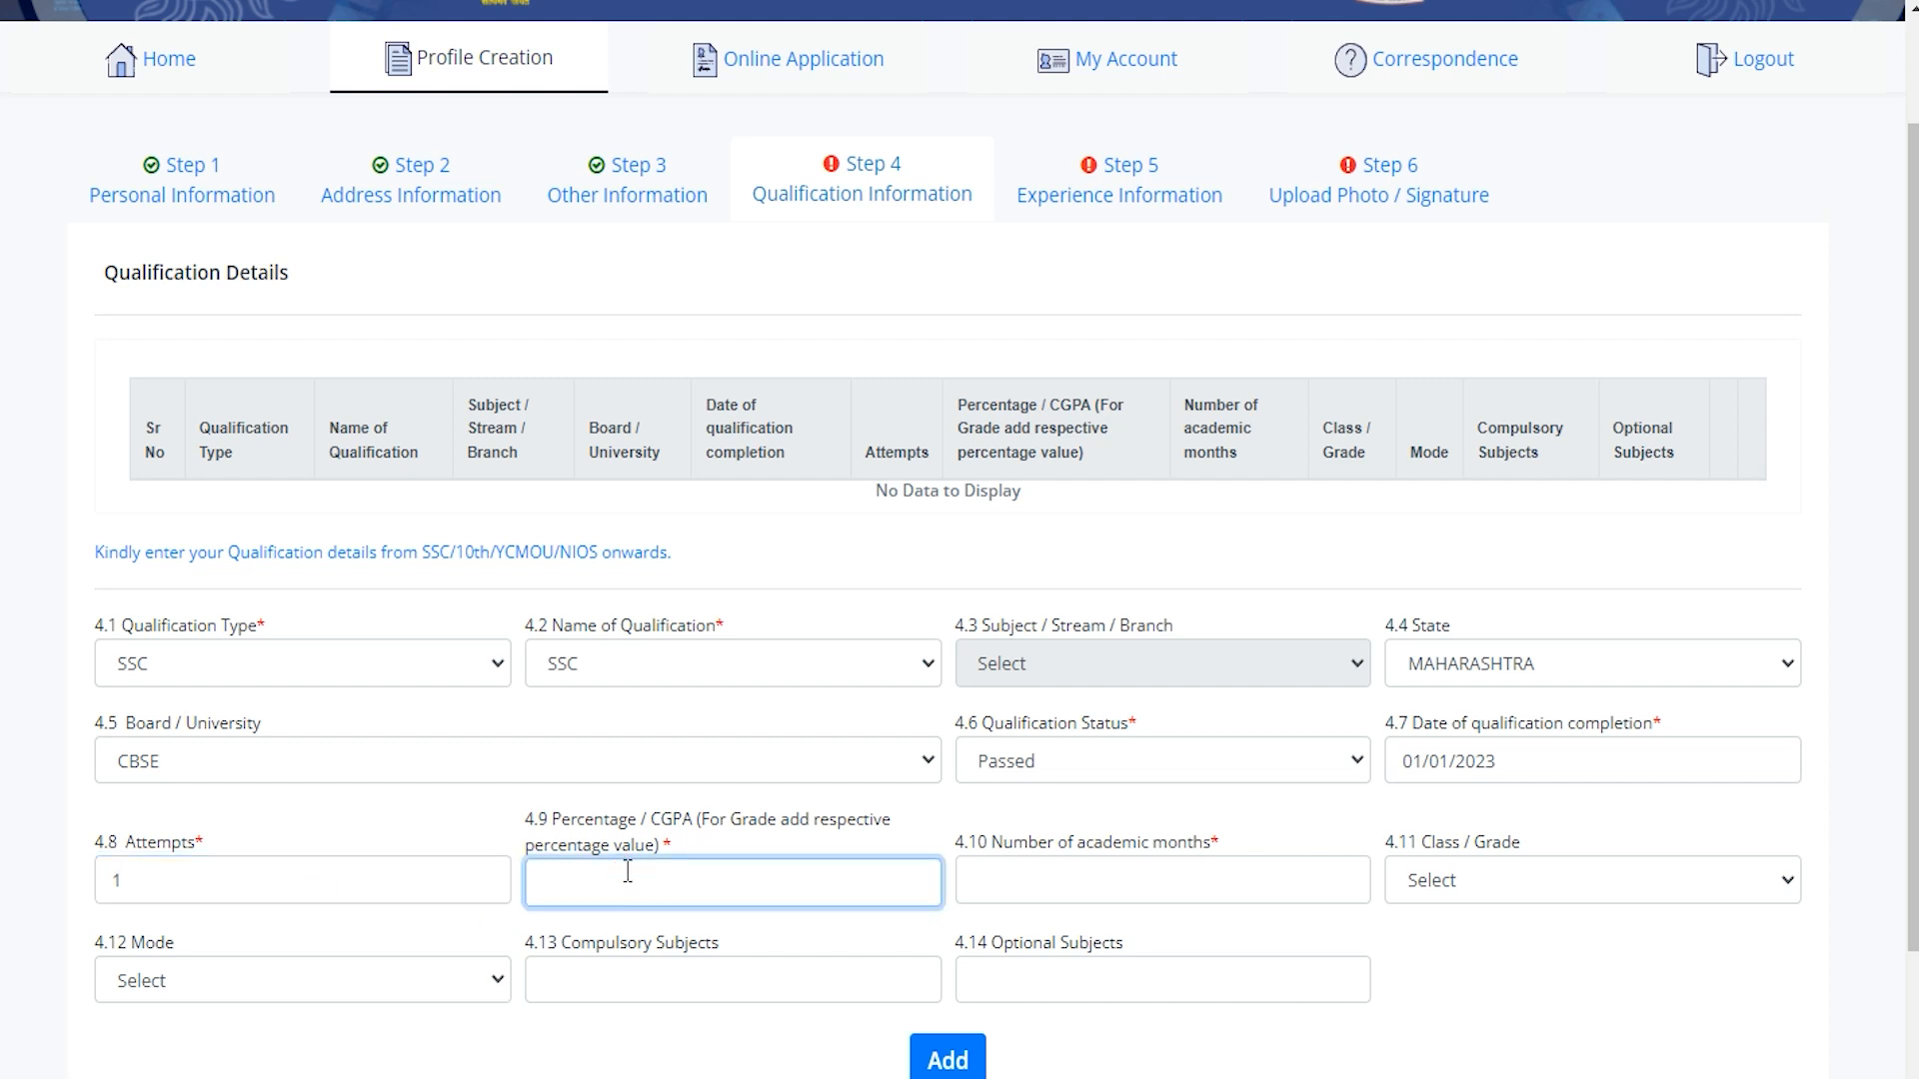
{"action": "type", "text": "75"}
{"action": "left_click", "coordinate": [1149, 879]}
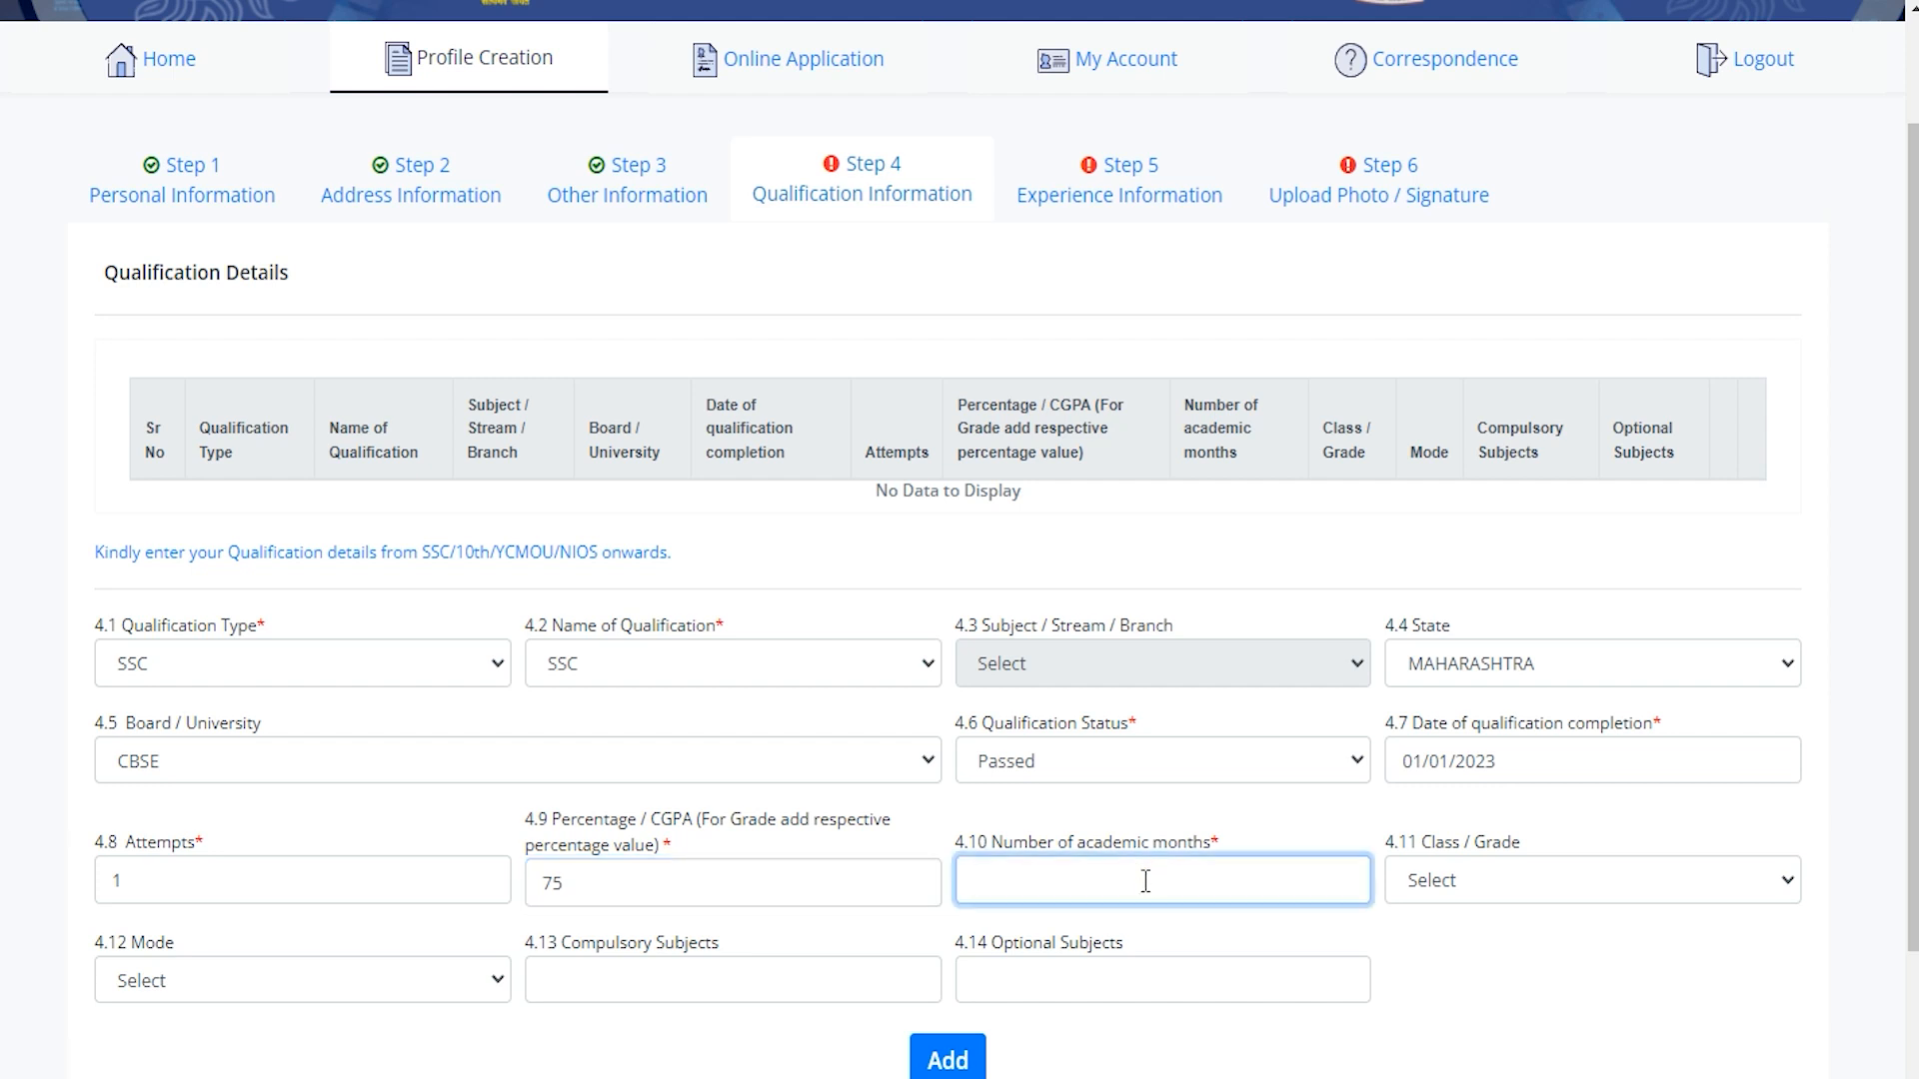
{"action": "type", "text": "2"}
{"action": "key", "text": "BackSpace"}
{"action": "type", "text": "22"}
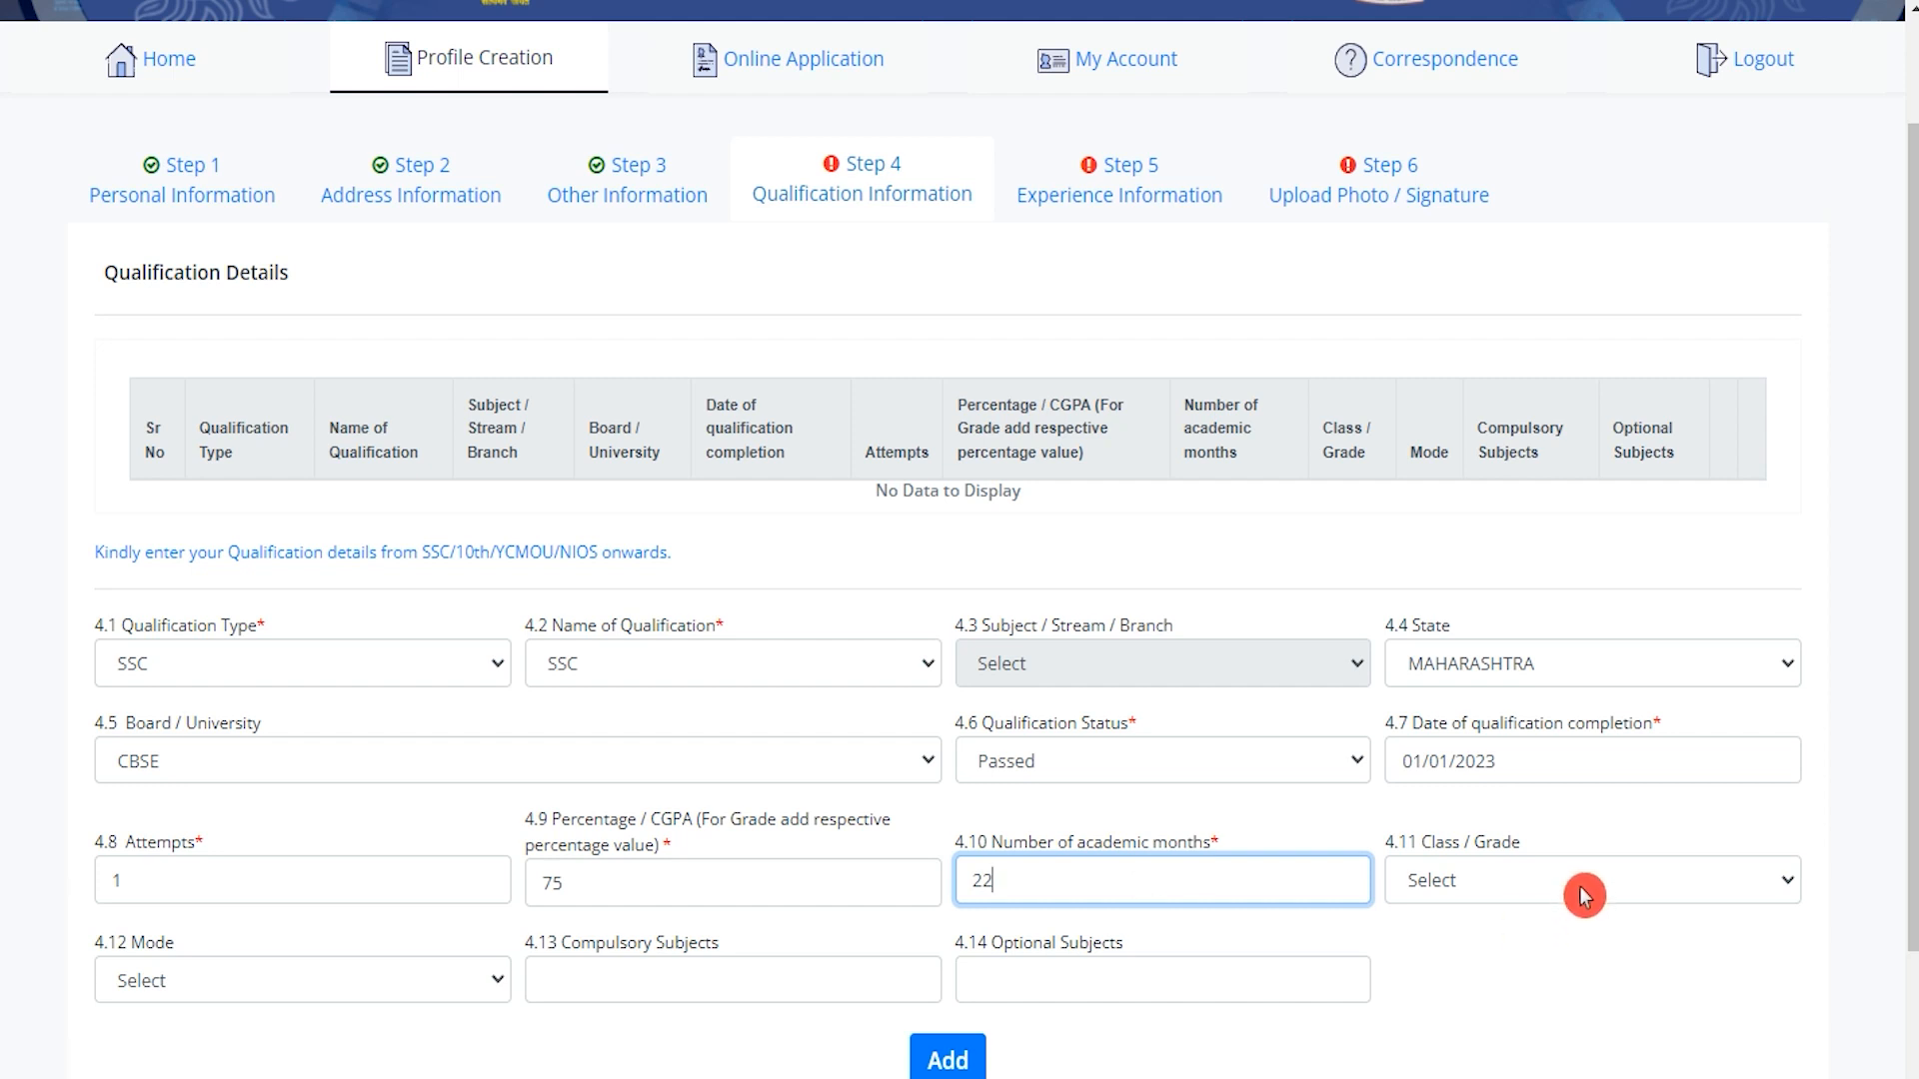
Set Class / Grade to First Class and Mode to Traditional / Regular.
{"action": "left_click", "coordinate": [1581, 888]}
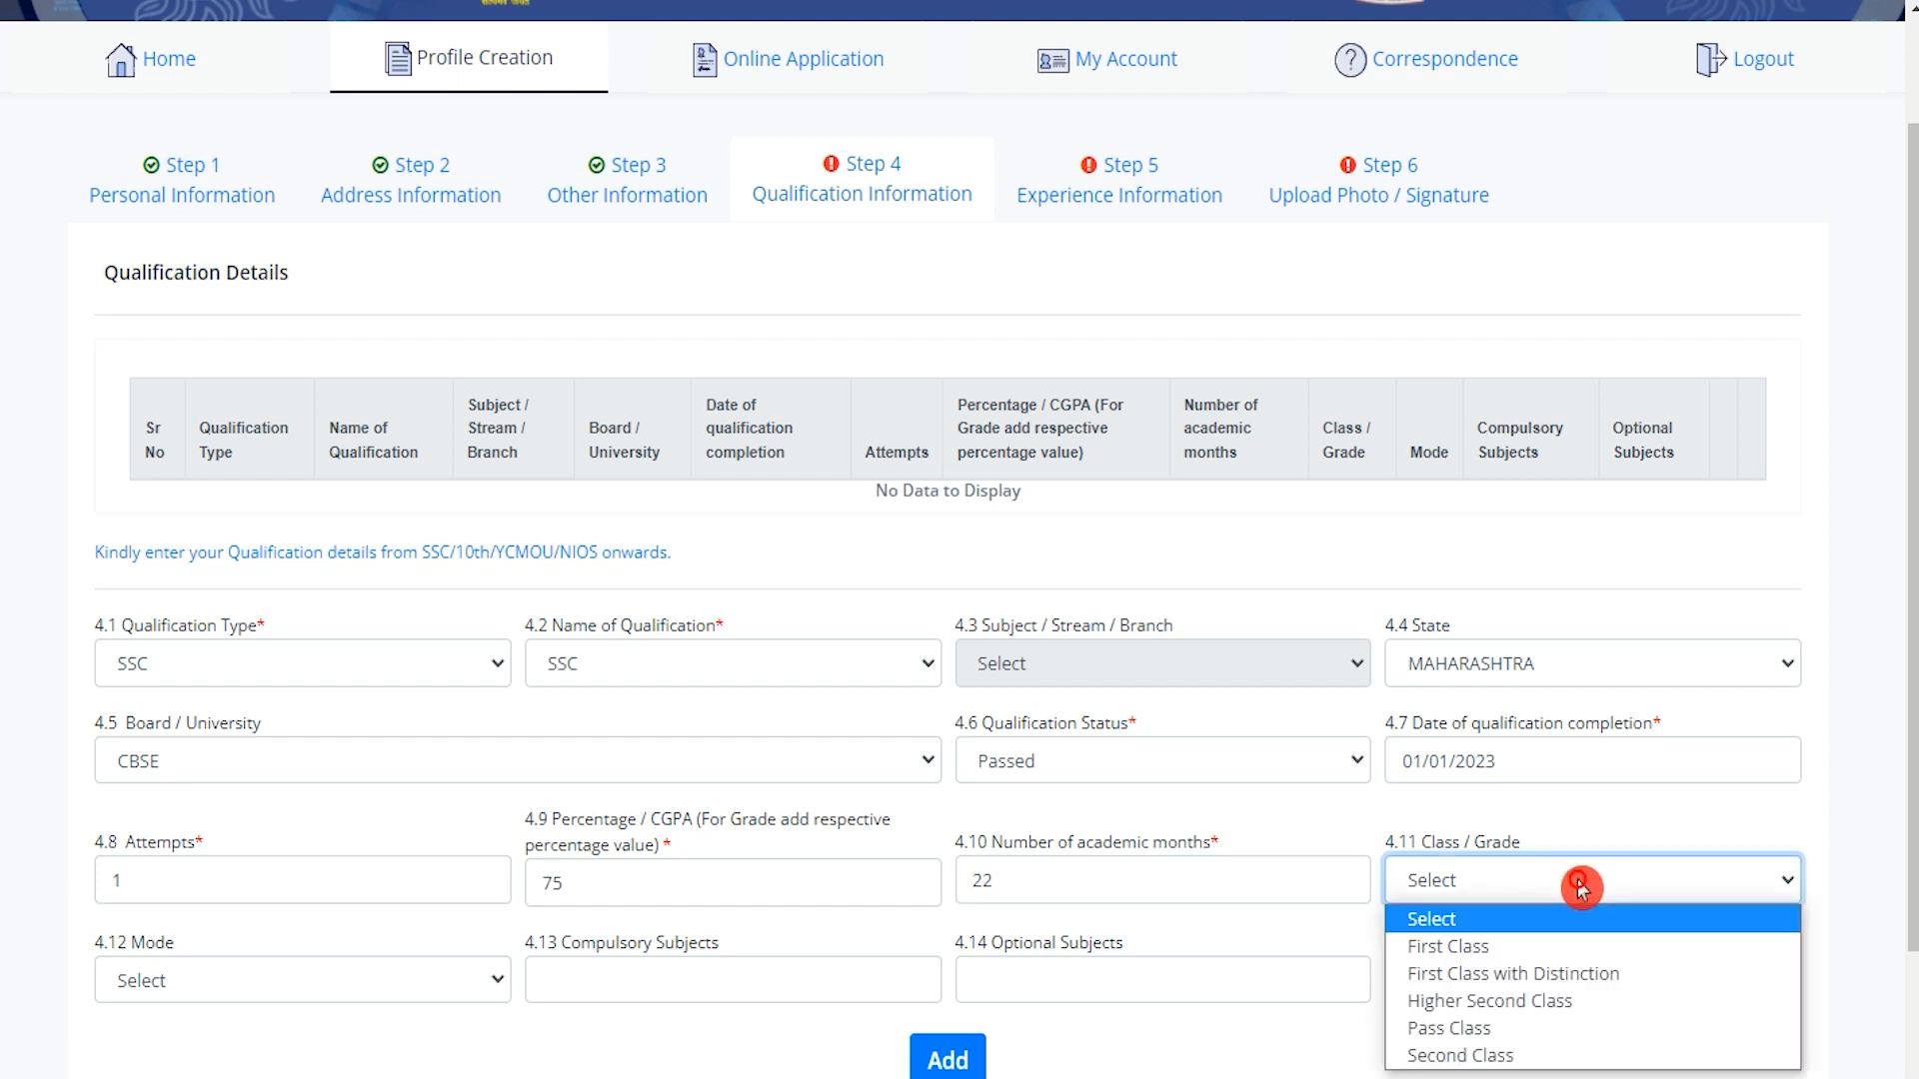
{"action": "left_click", "coordinate": [1516, 945]}
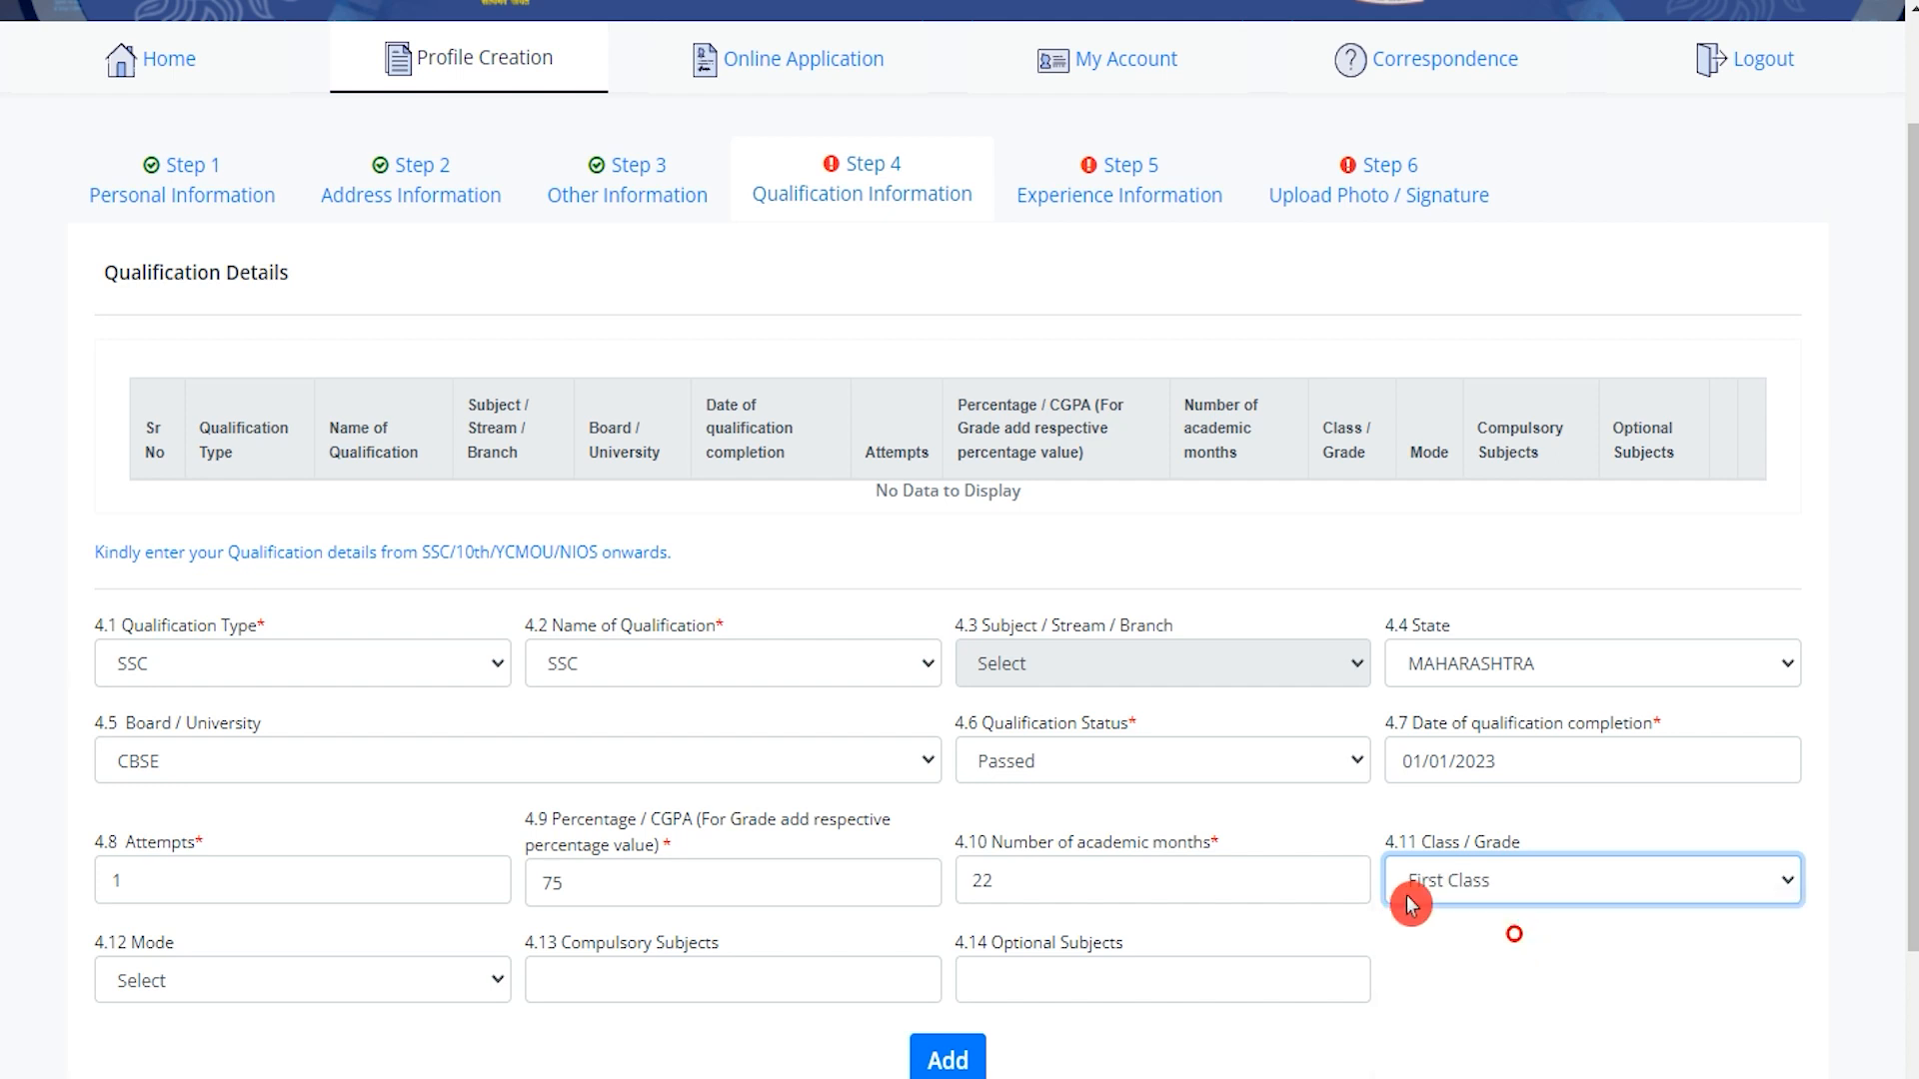
{"action": "left_click", "coordinate": [273, 989]}
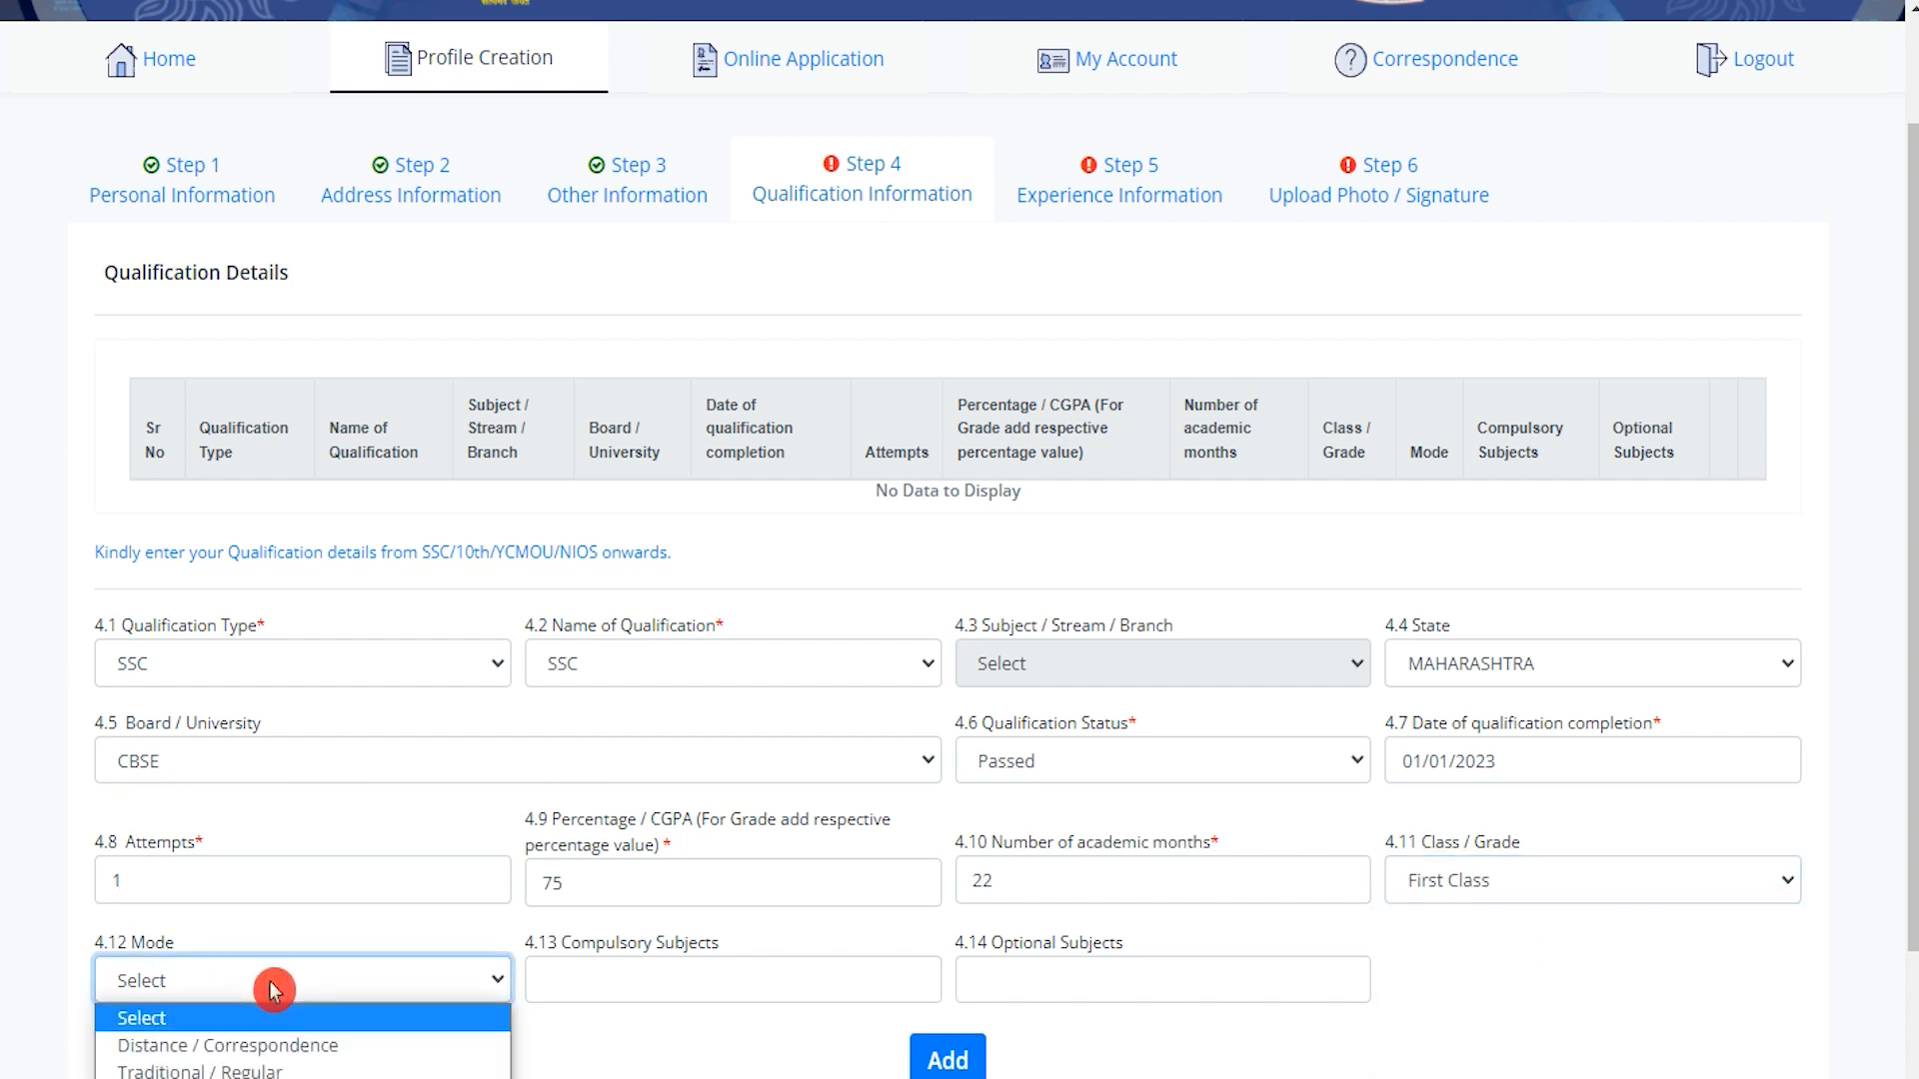
{"action": "left_click", "coordinate": [268, 1071]}
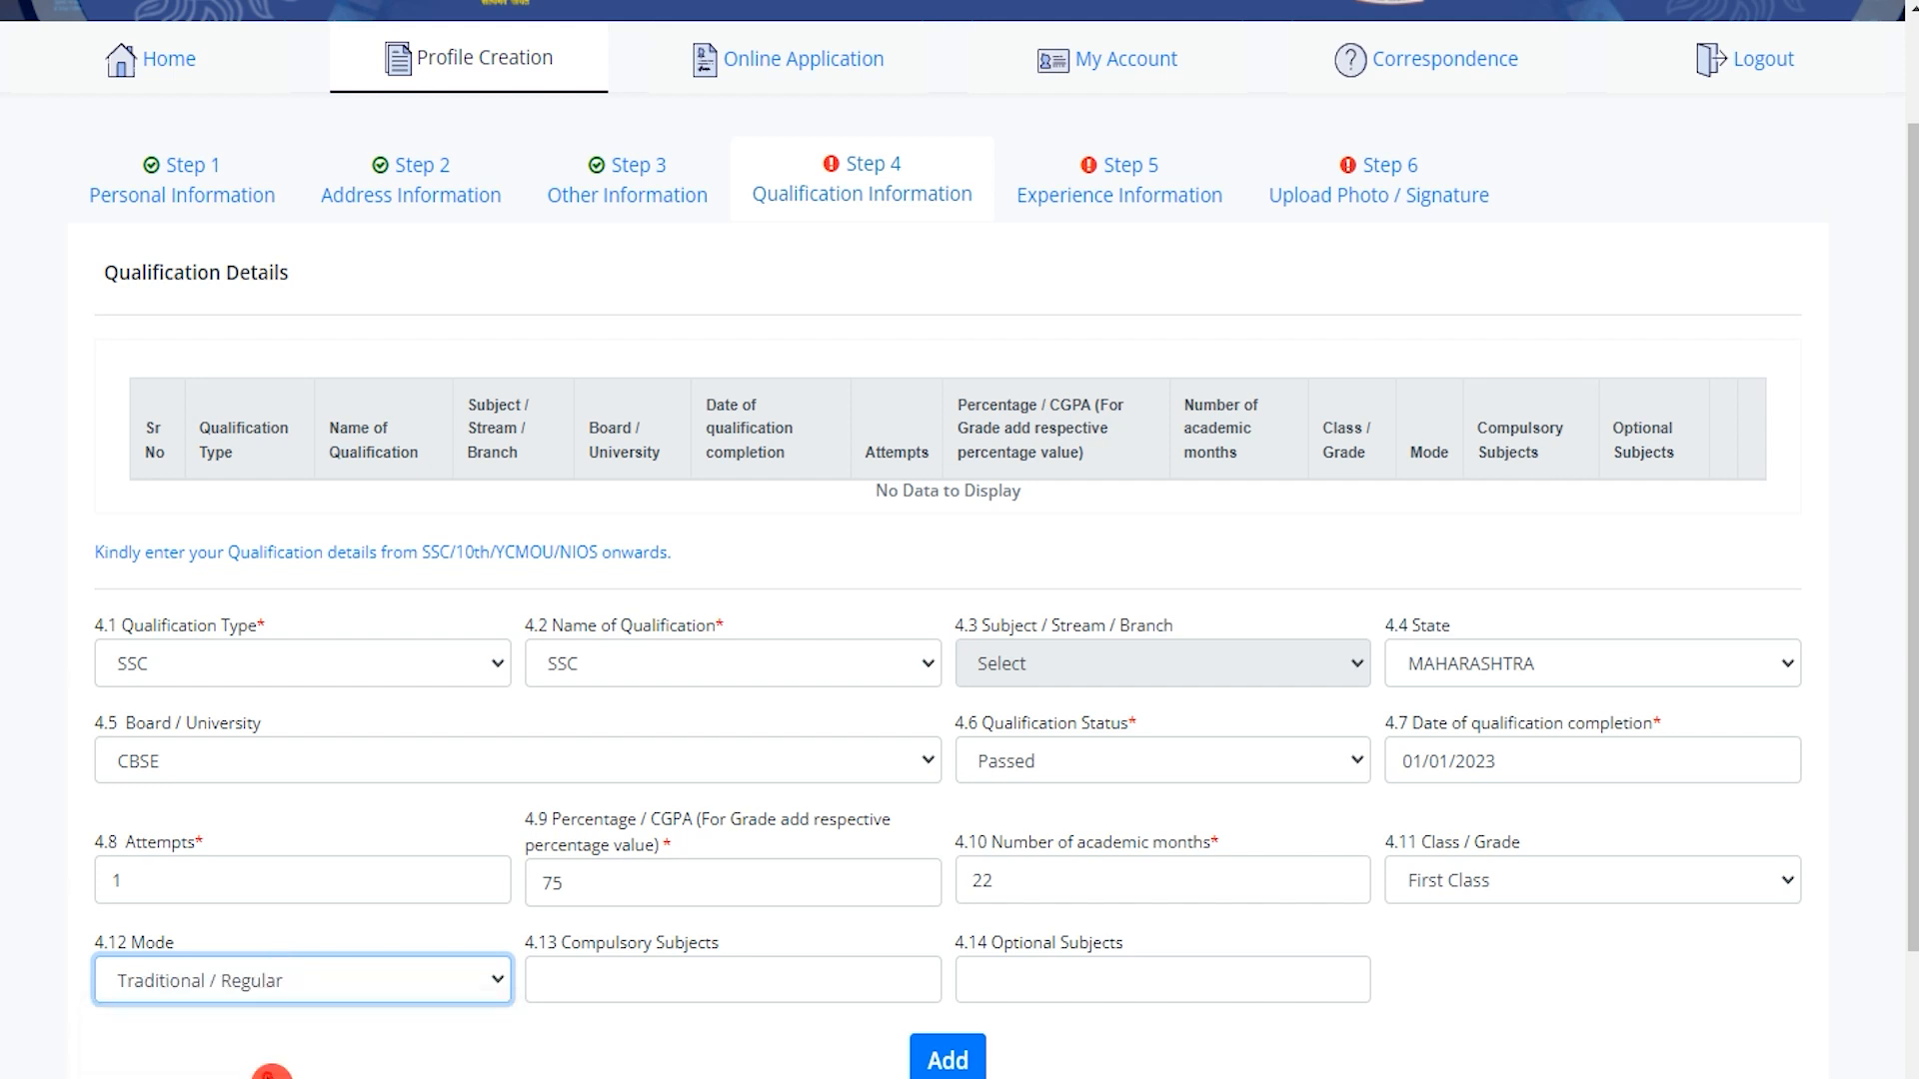
{"action": "left_click", "coordinate": [720, 988]}
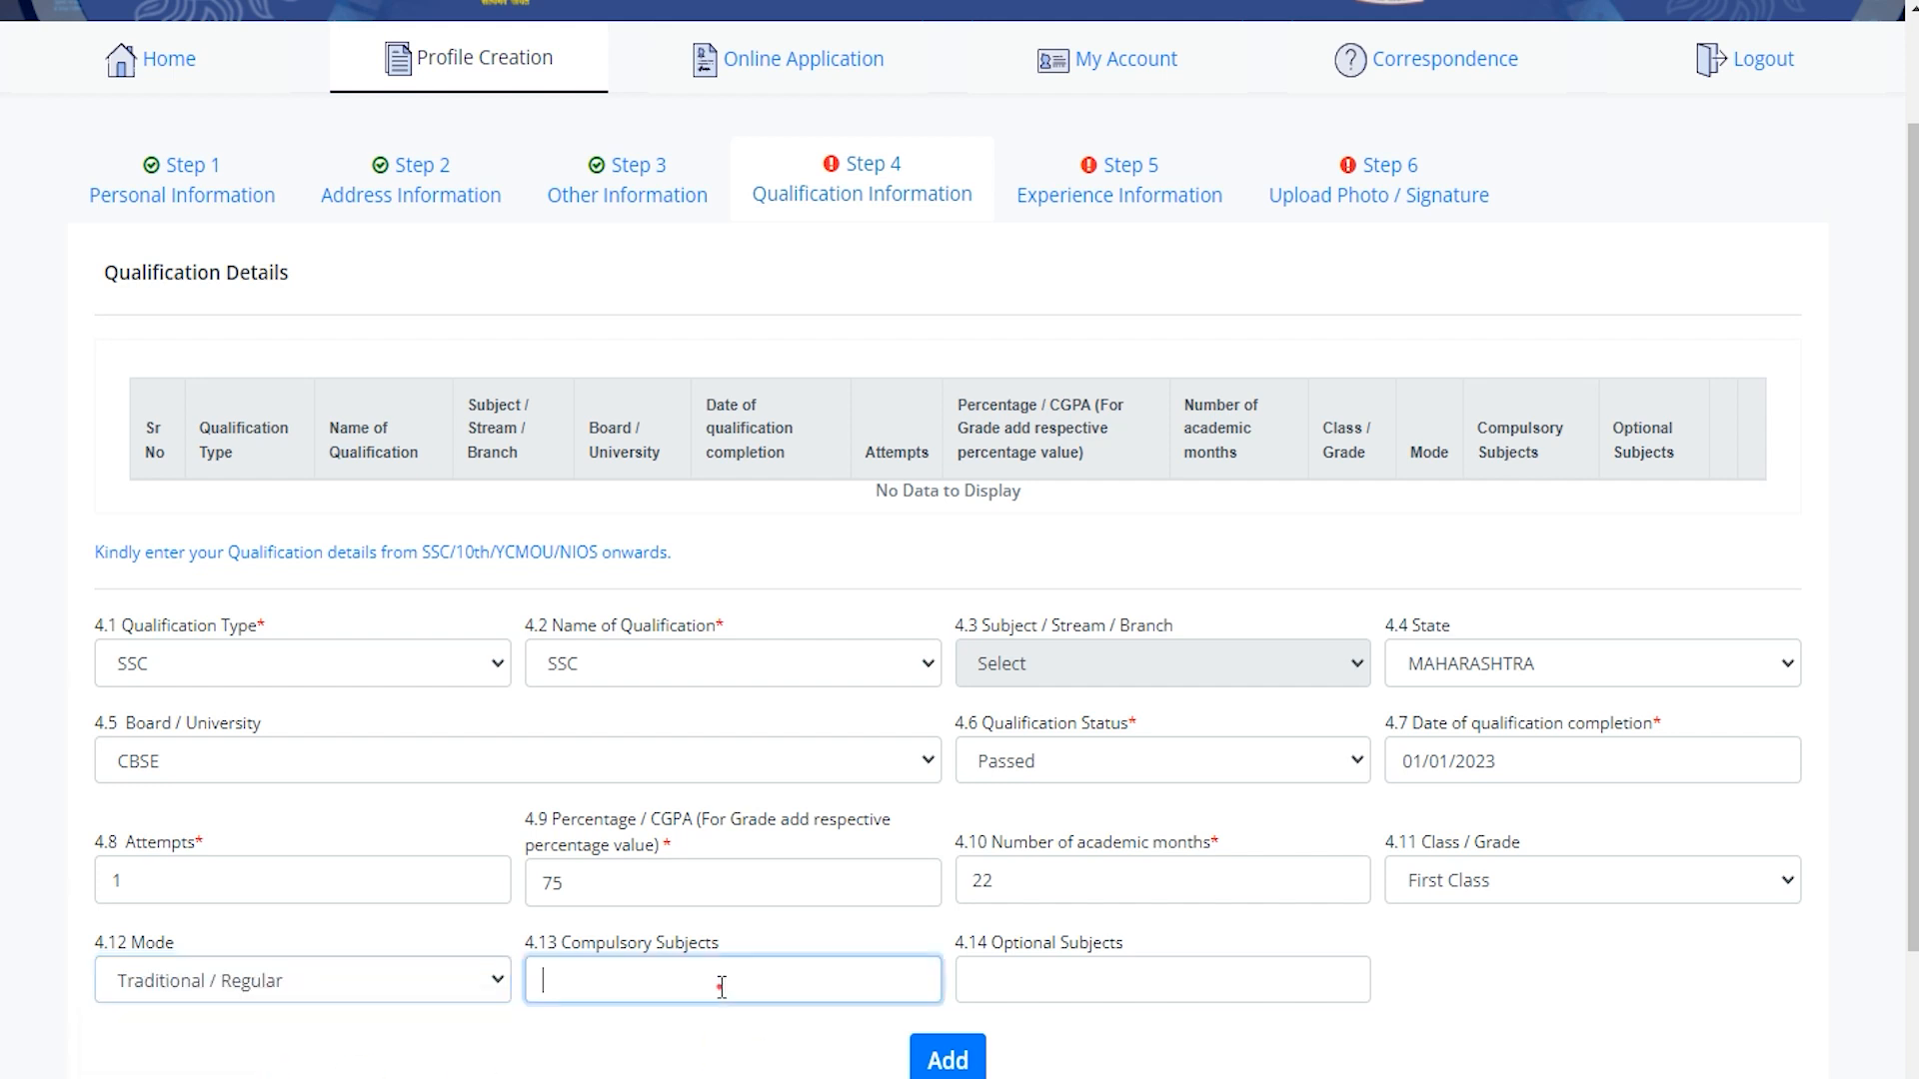
{"action": "left_click", "coordinate": [1019, 974]}
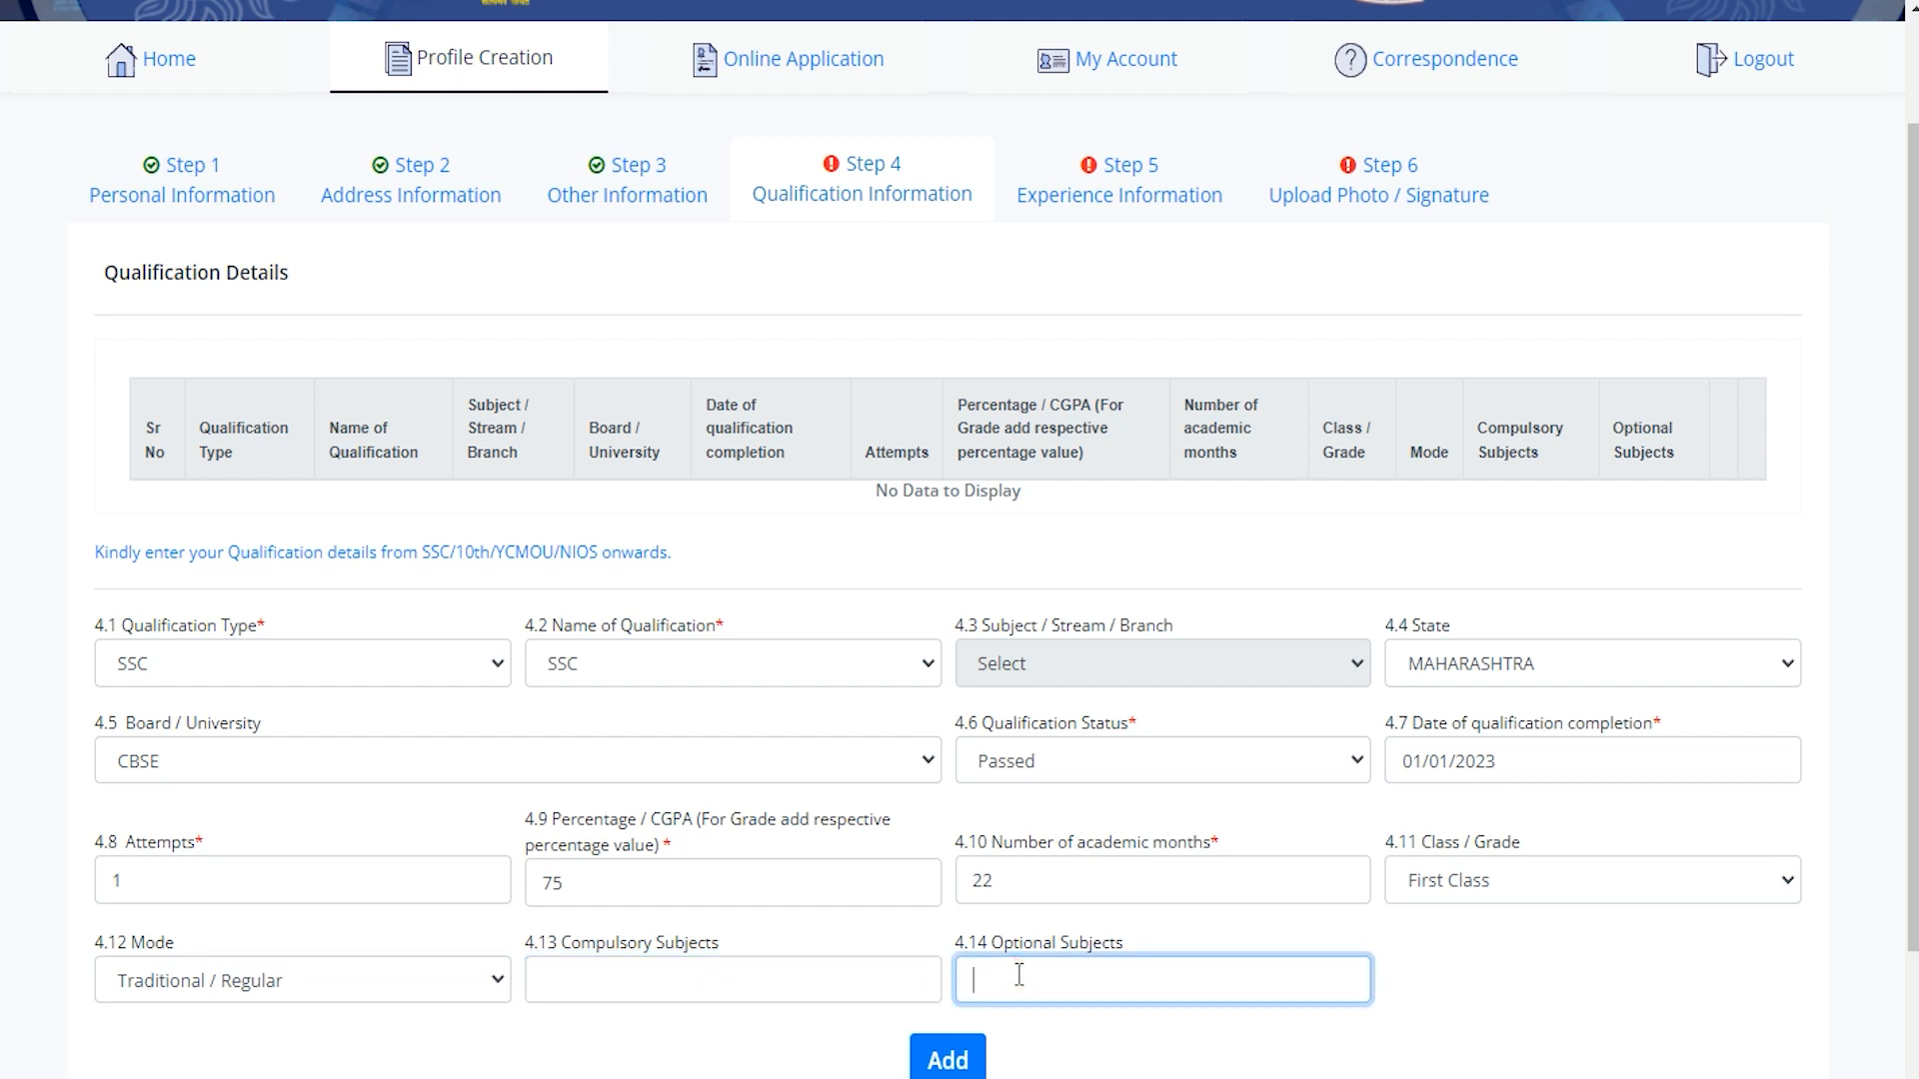
{"action": "scroll", "coordinate": [1019, 974], "scroll_direction": "down", "scroll_amount": 2}
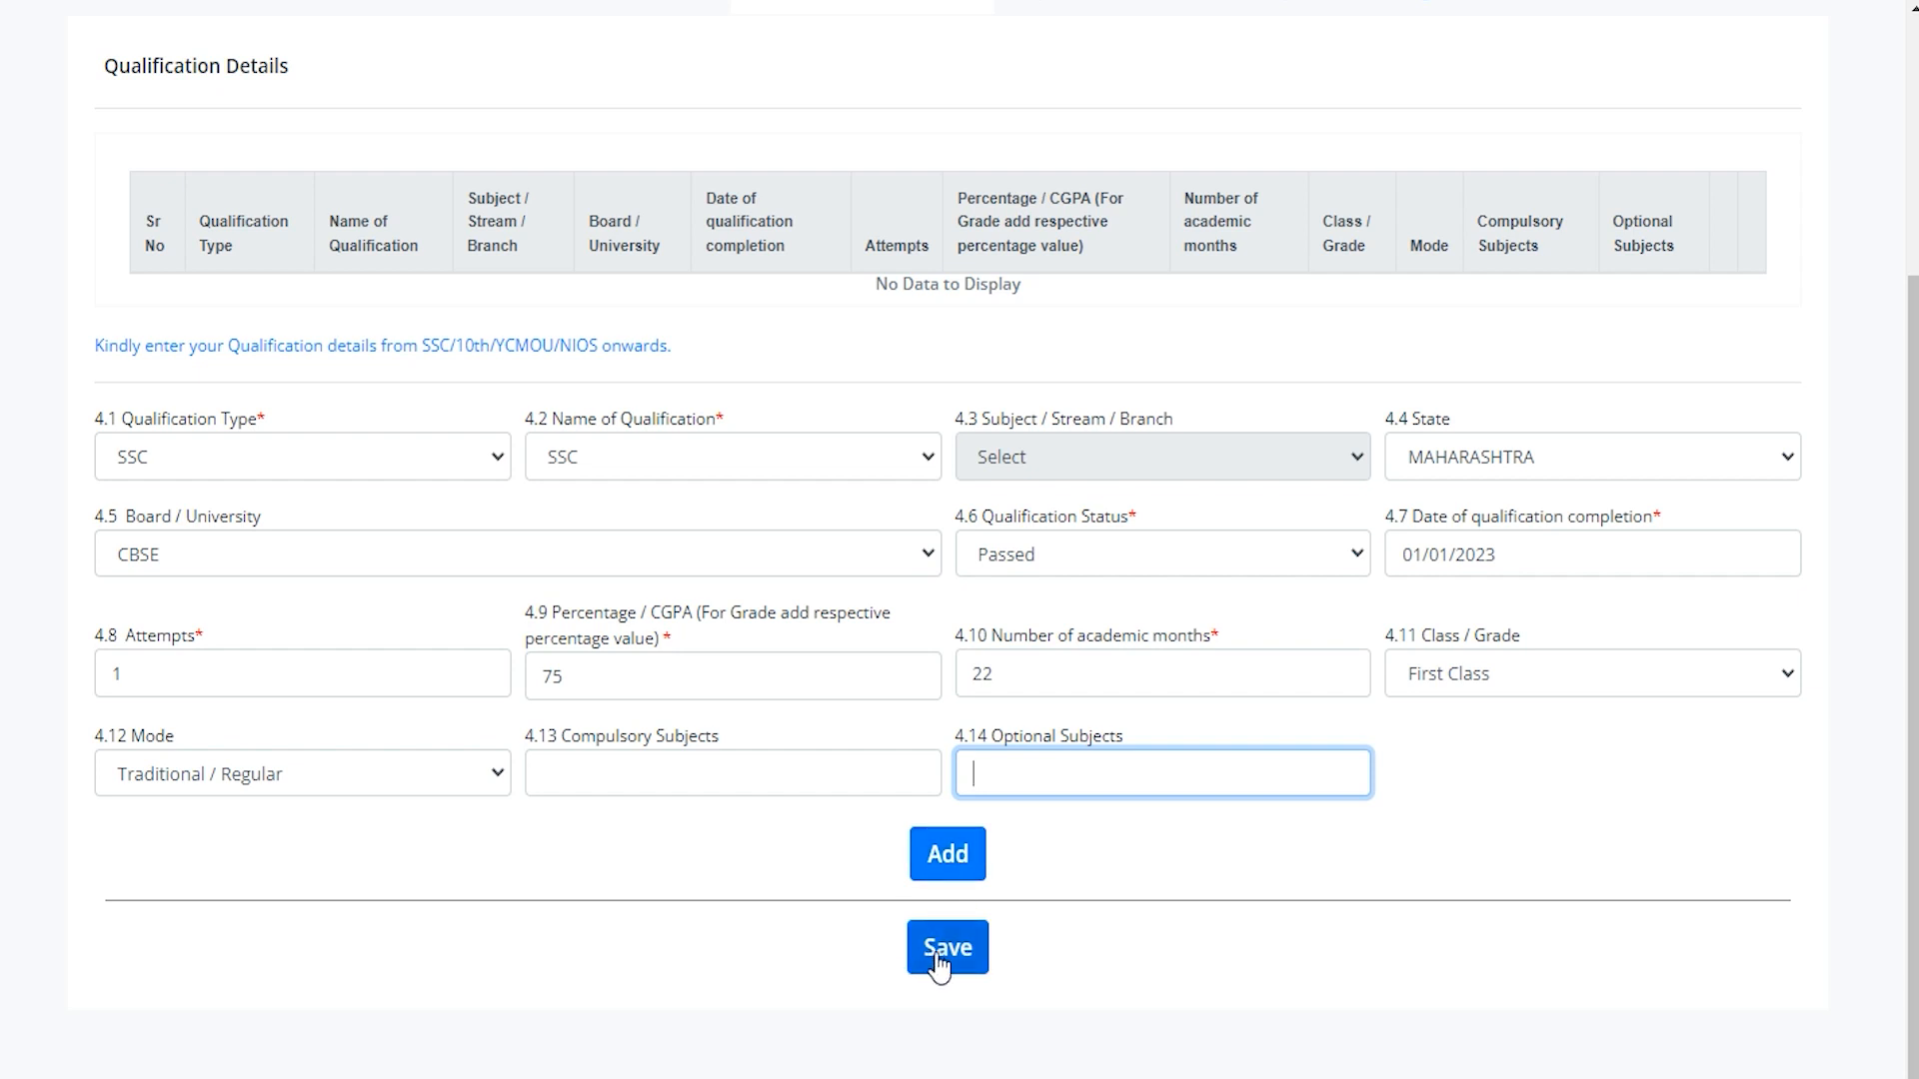
{"action": "scroll", "coordinate": [942, 955], "scroll_direction": "up", "scroll_amount": 4}
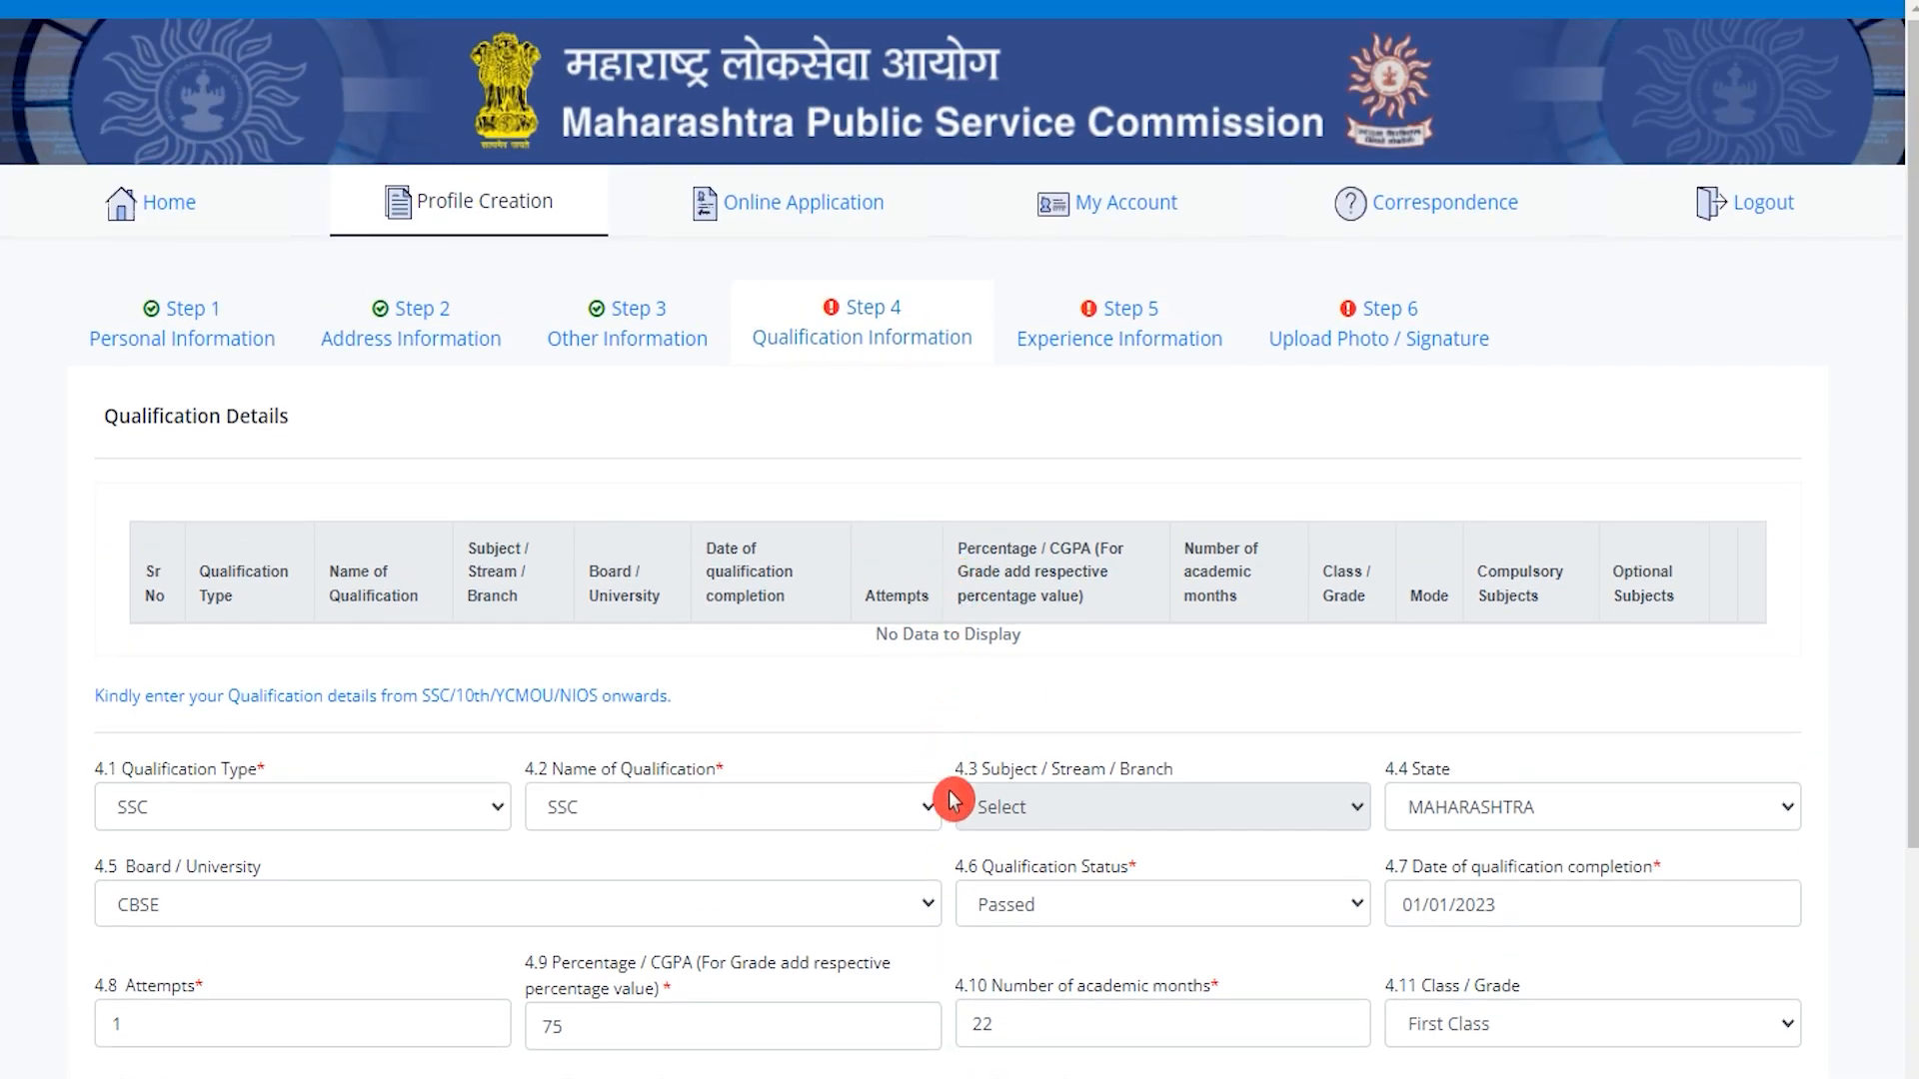
{"action": "scroll", "coordinate": [956, 790], "scroll_direction": "down", "scroll_amount": 3}
{"action": "scroll", "coordinate": [956, 820], "scroll_direction": "up", "scroll_amount": 3}
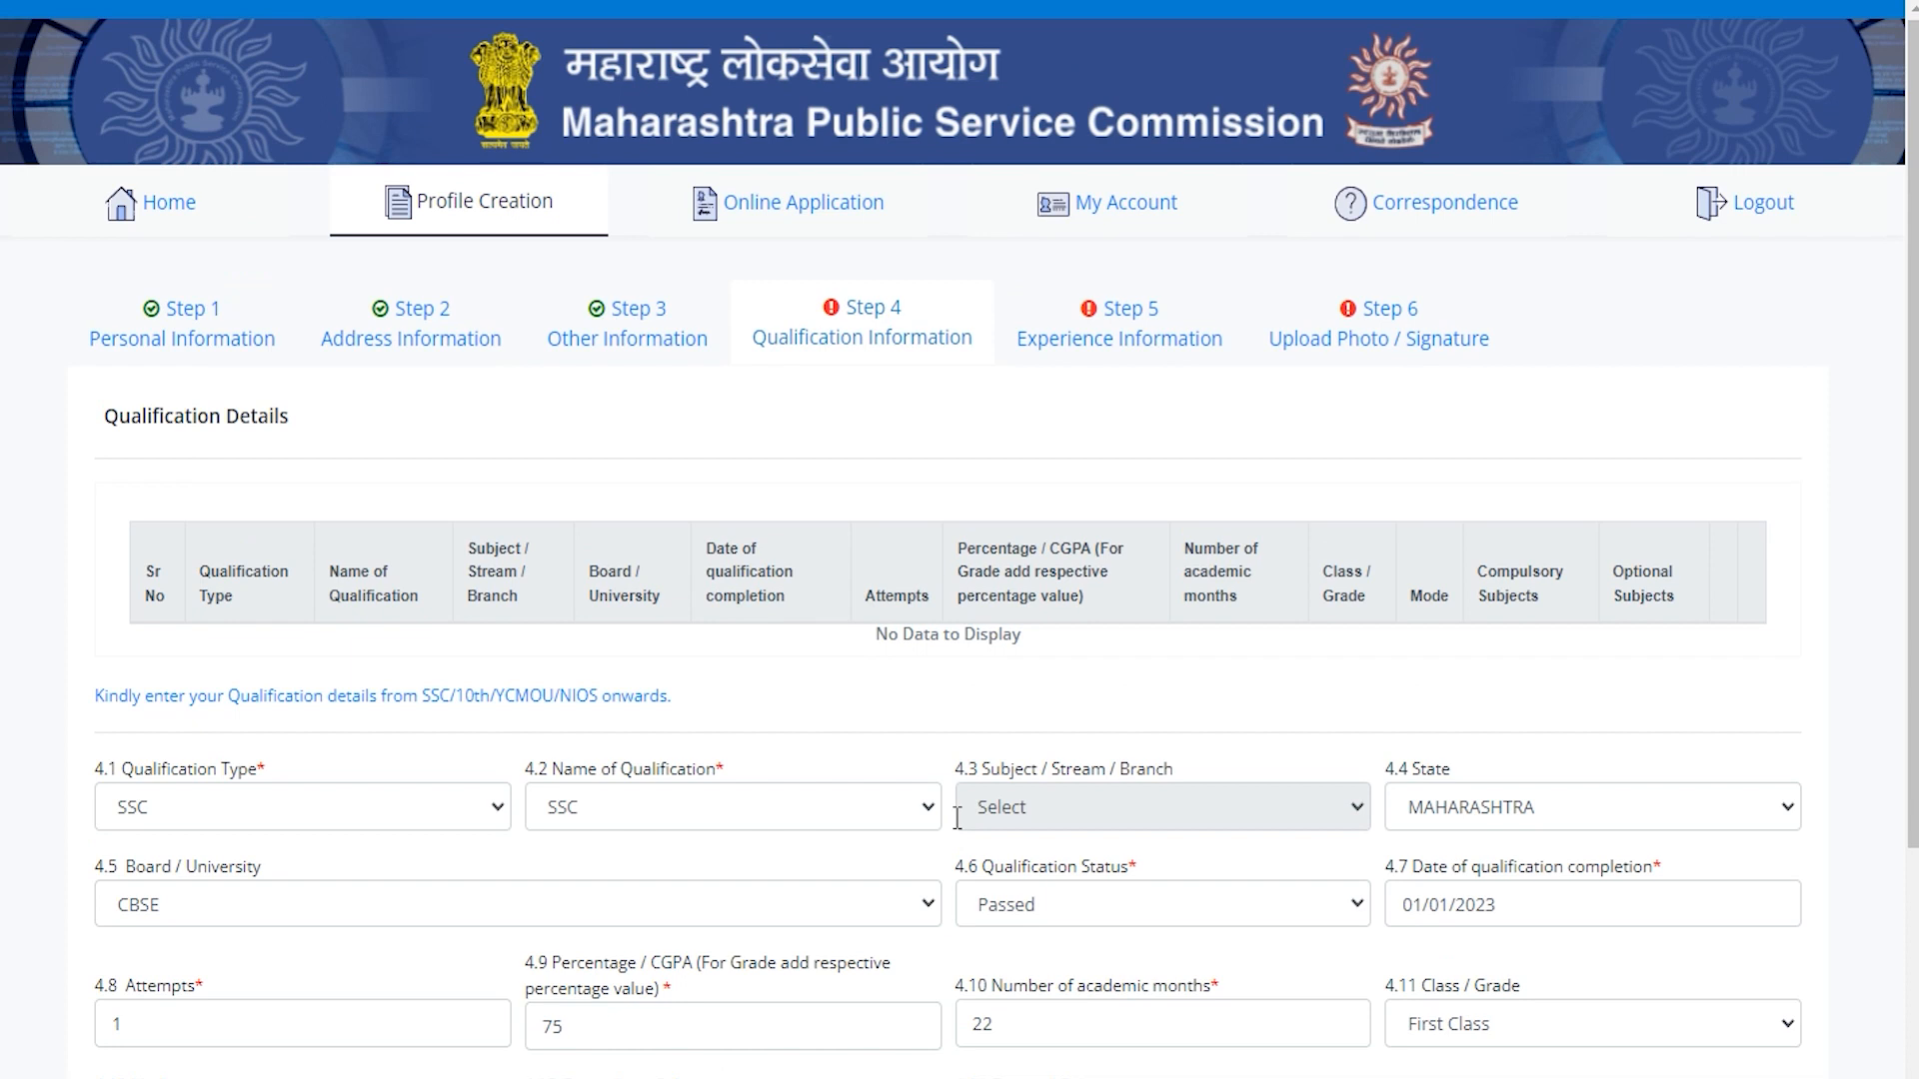
Answer No to the work experience question in Step 5 and save it.
{"action": "left_click", "coordinate": [1152, 369]}
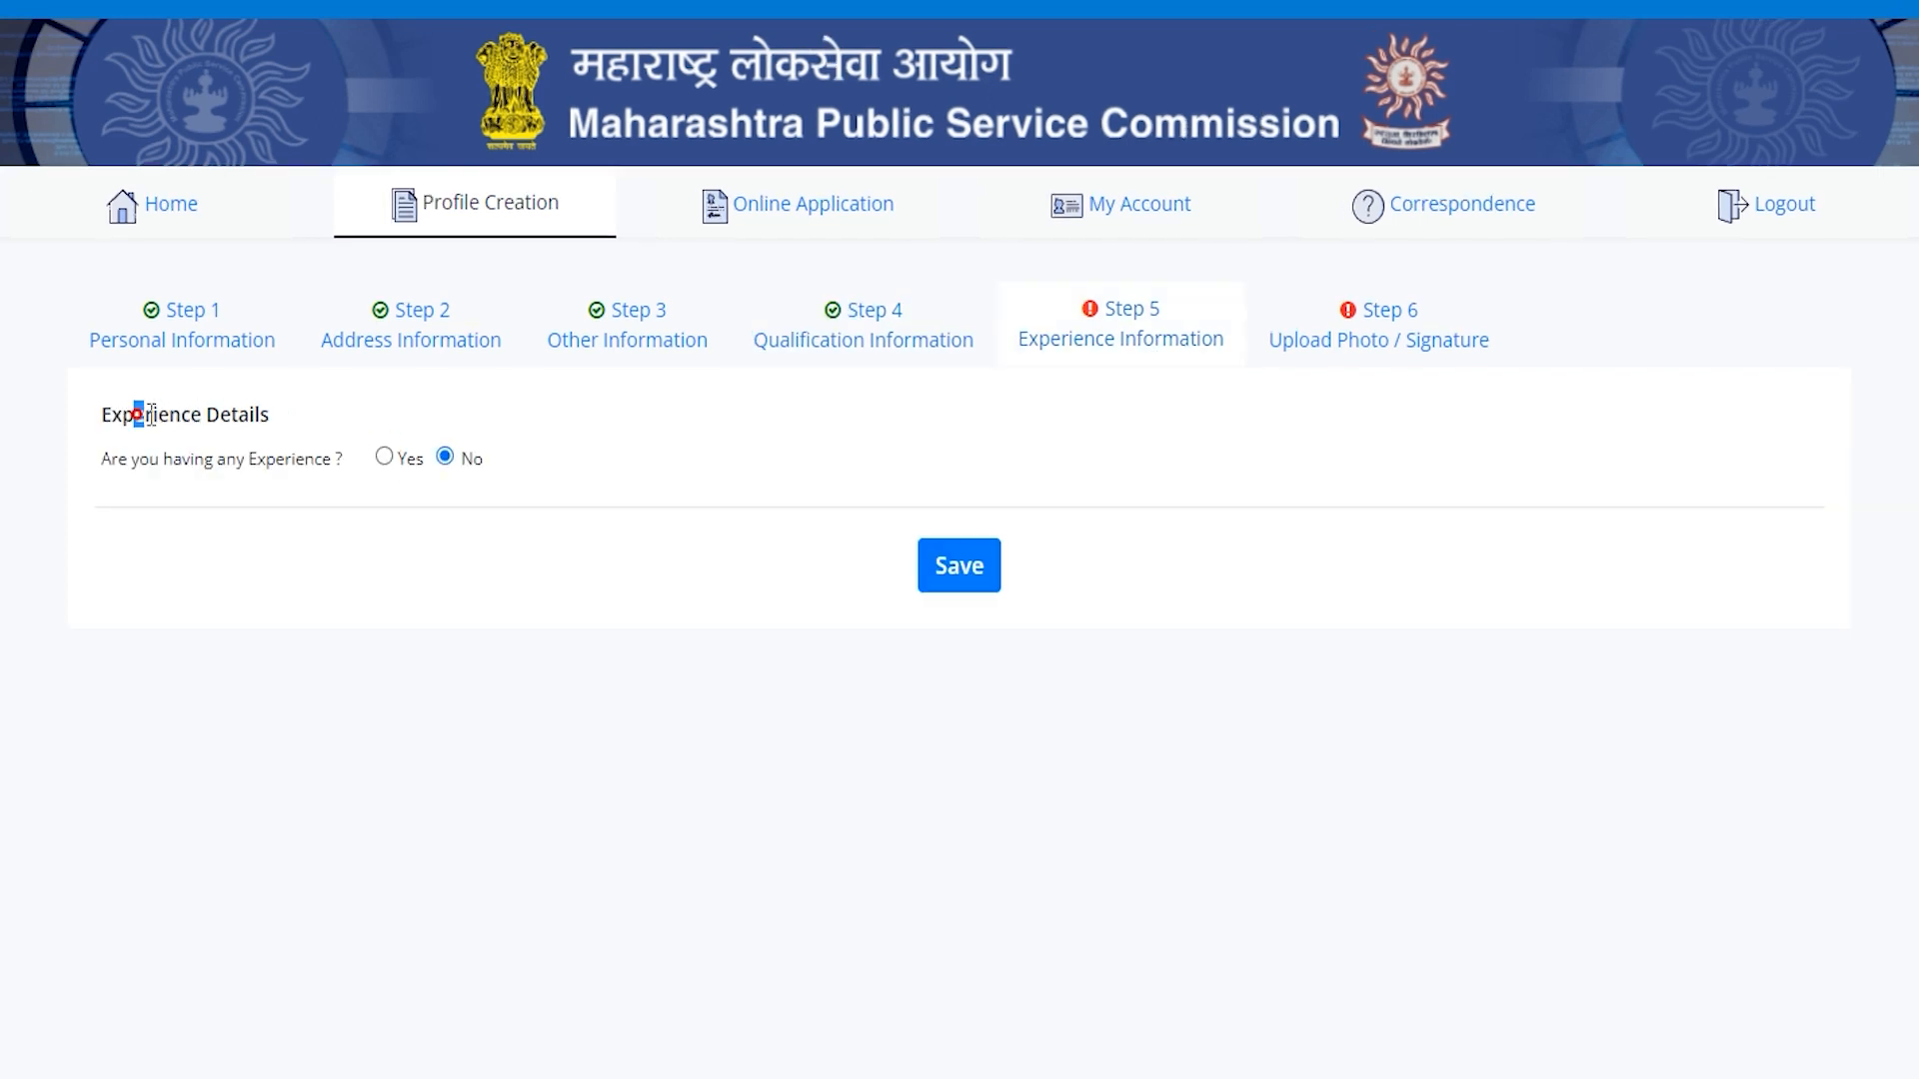
{"action": "left_click_drag", "start_coordinate": [133, 414], "coordinate": [233, 414]}
{"action": "left_click_drag", "start_coordinate": [149, 457], "coordinate": [244, 458]}
{"action": "left_click", "coordinate": [384, 457]}
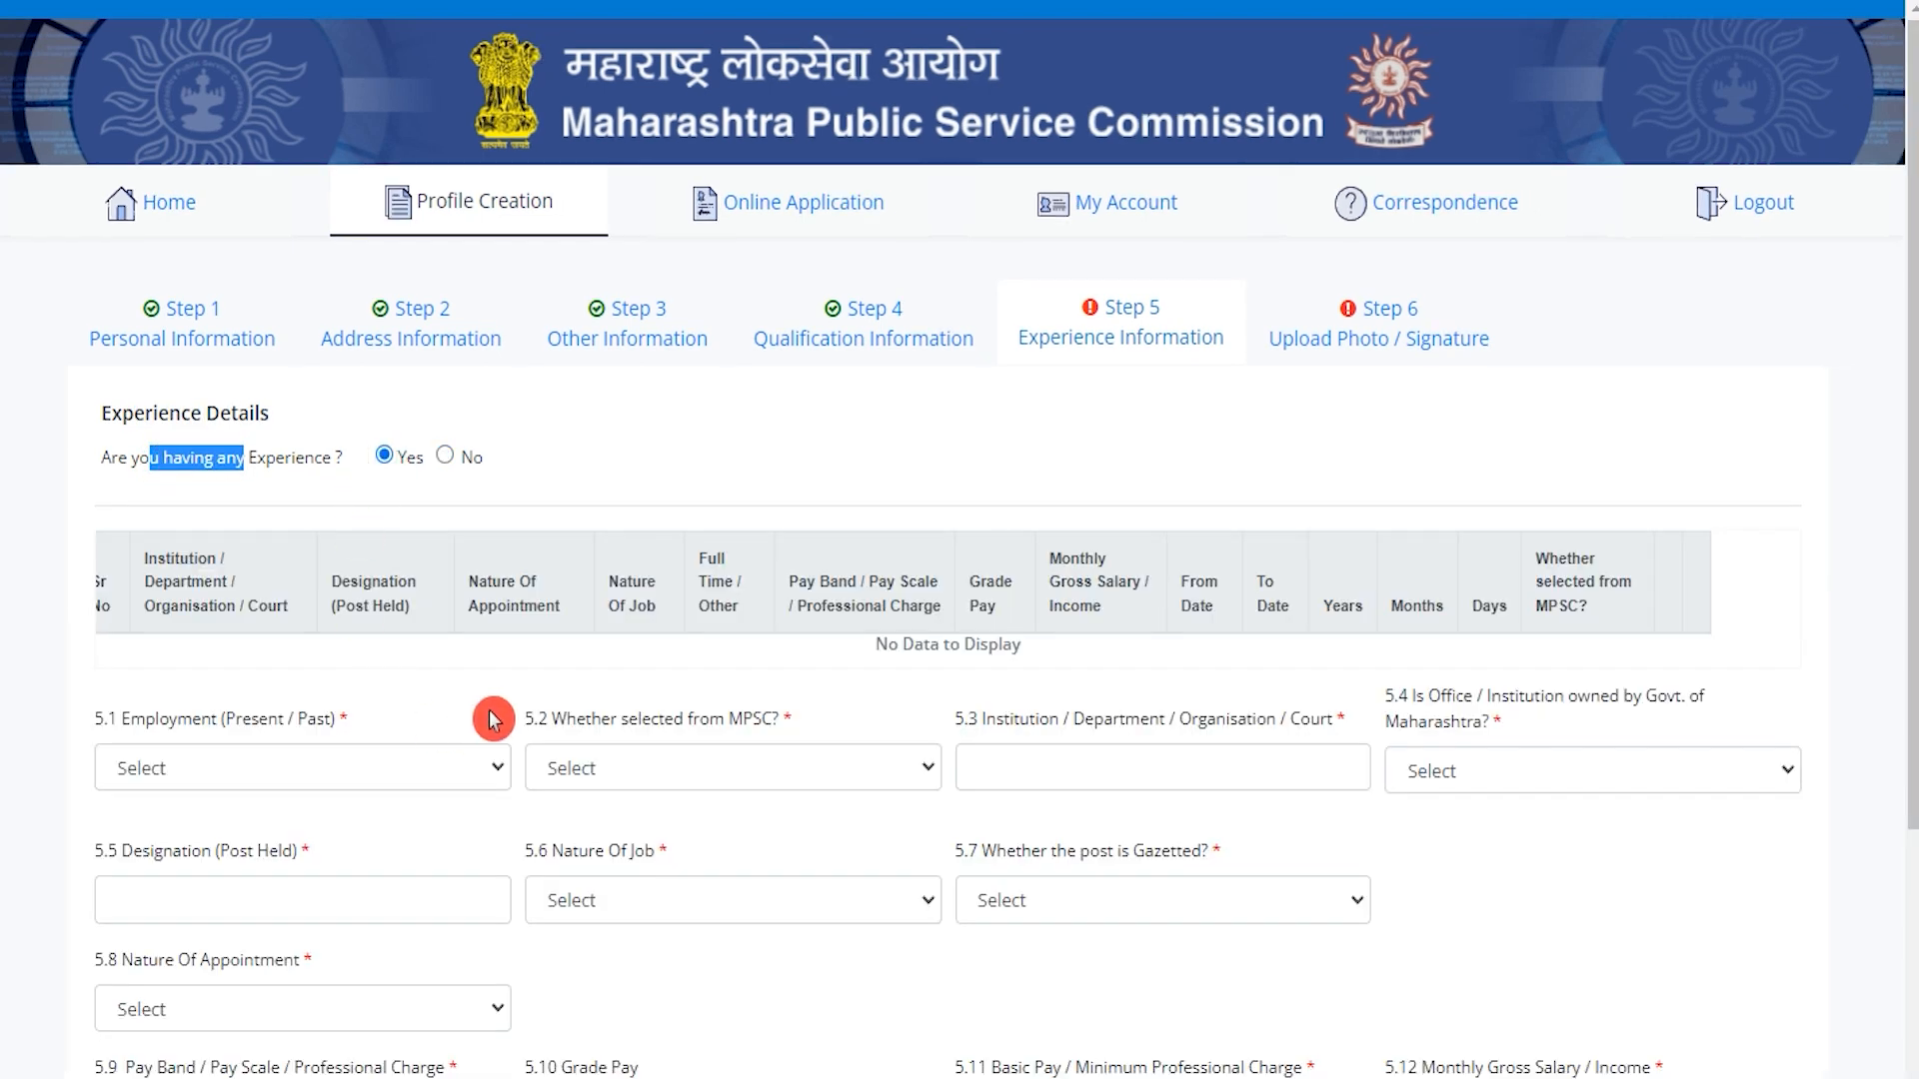
{"action": "scroll", "coordinate": [496, 720], "scroll_direction": "down", "scroll_amount": 3}
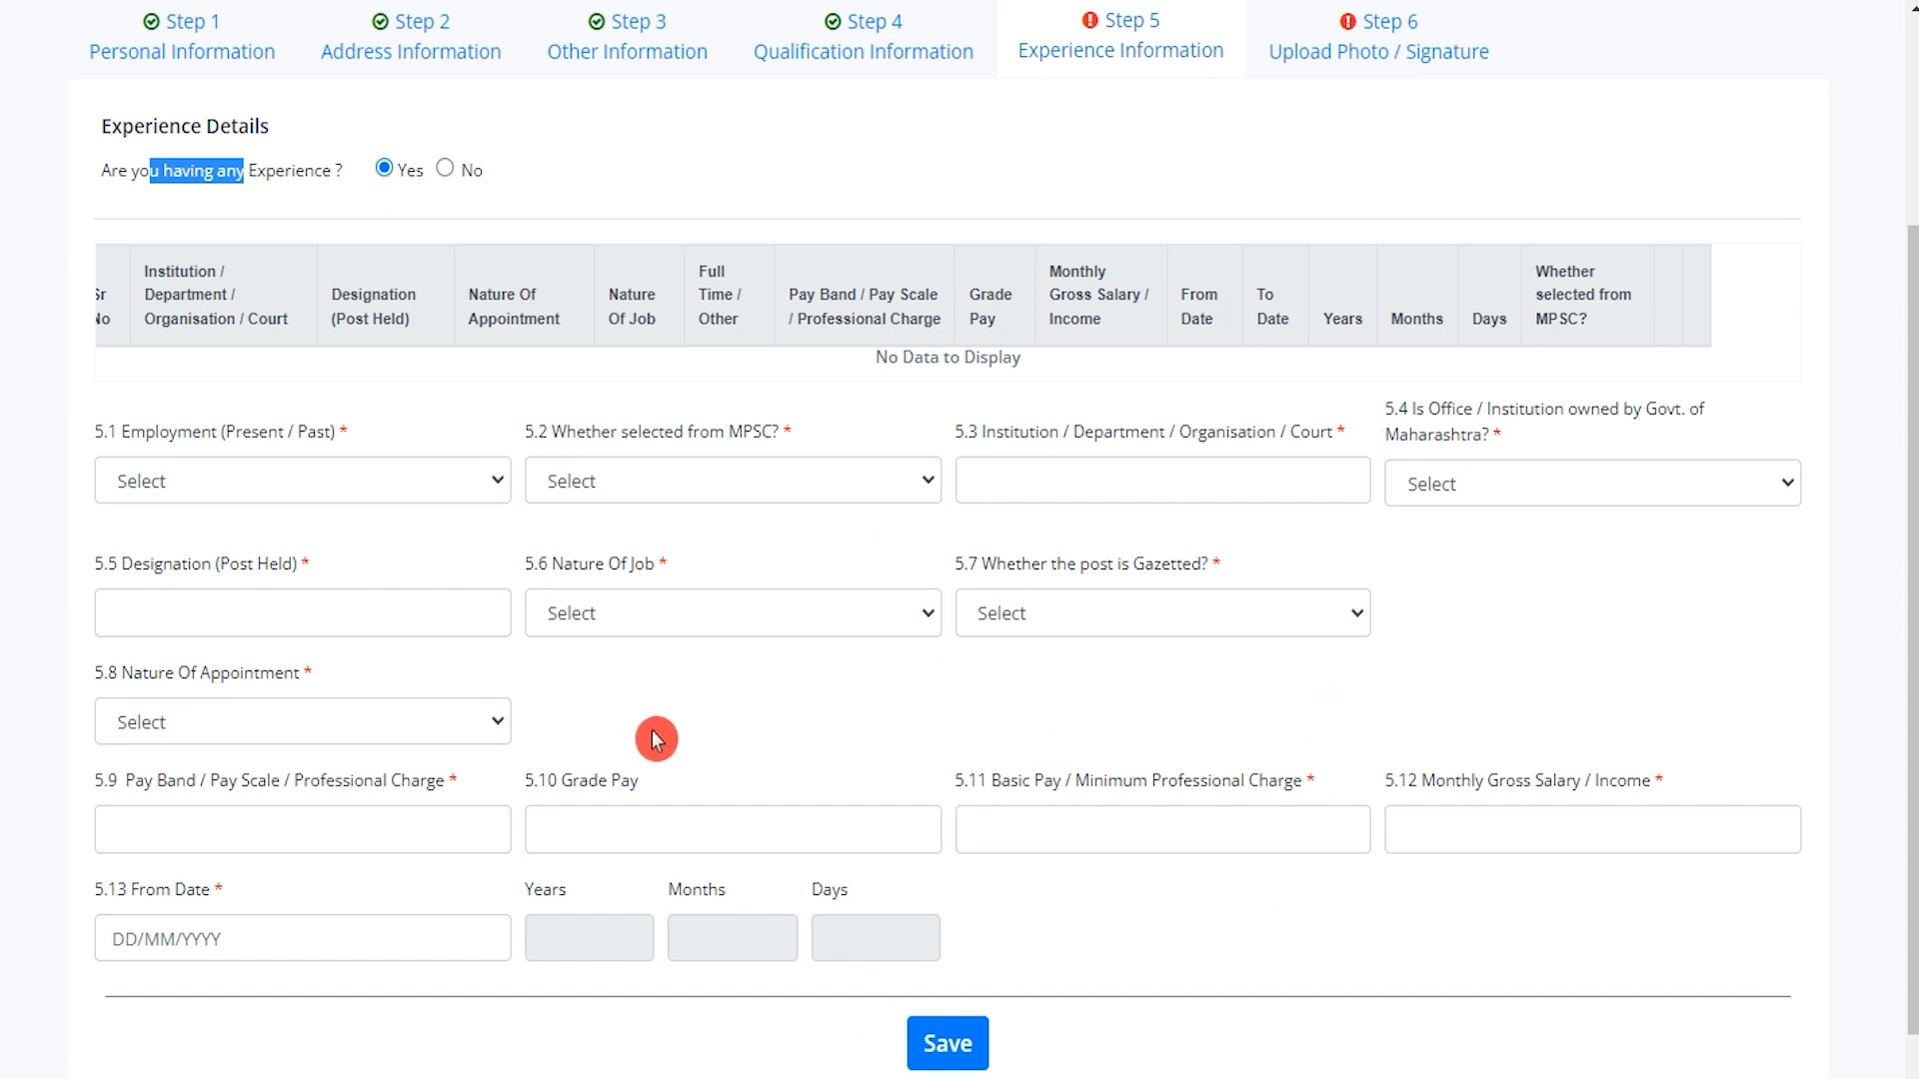
{"action": "left_click", "coordinate": [445, 170]}
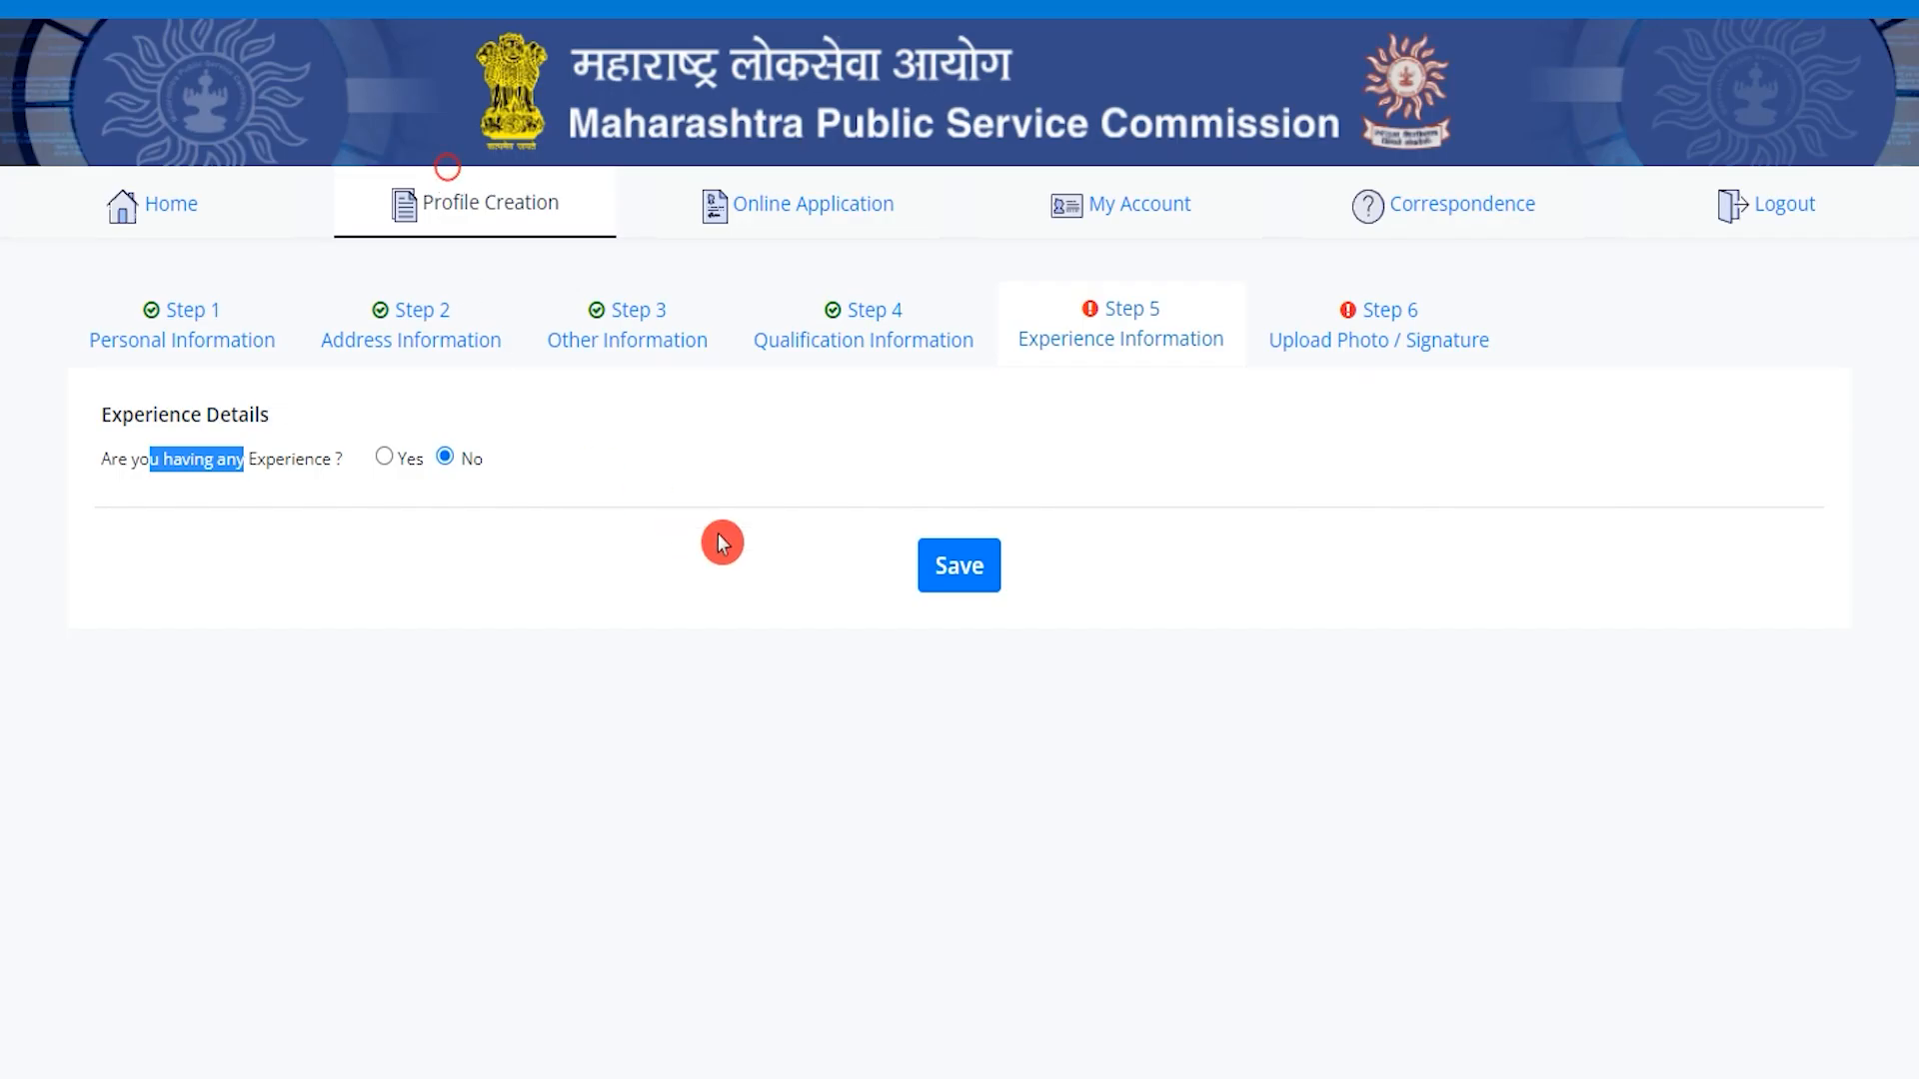
{"action": "left_click", "coordinate": [977, 588]}
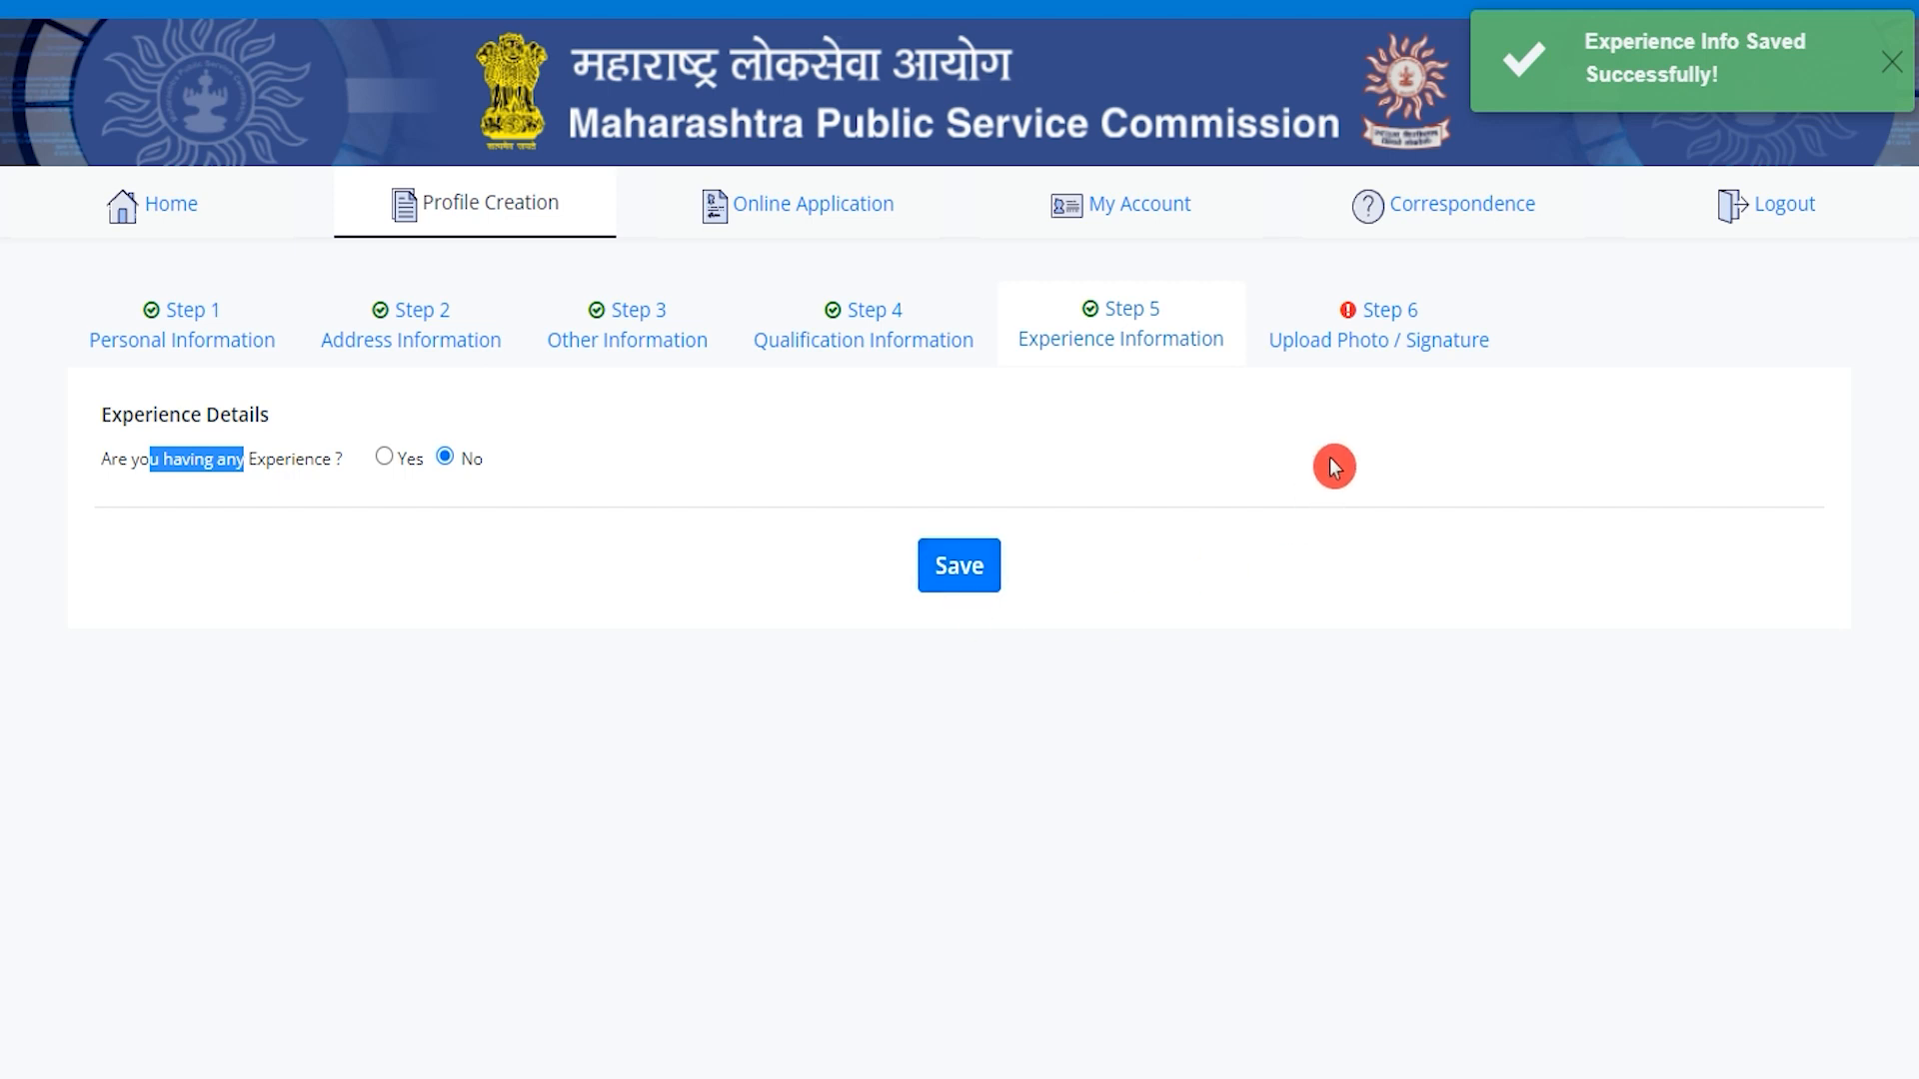
Check the photo and signature width requirements on the Step 6 upload page.
{"action": "left_click", "coordinate": [1400, 347]}
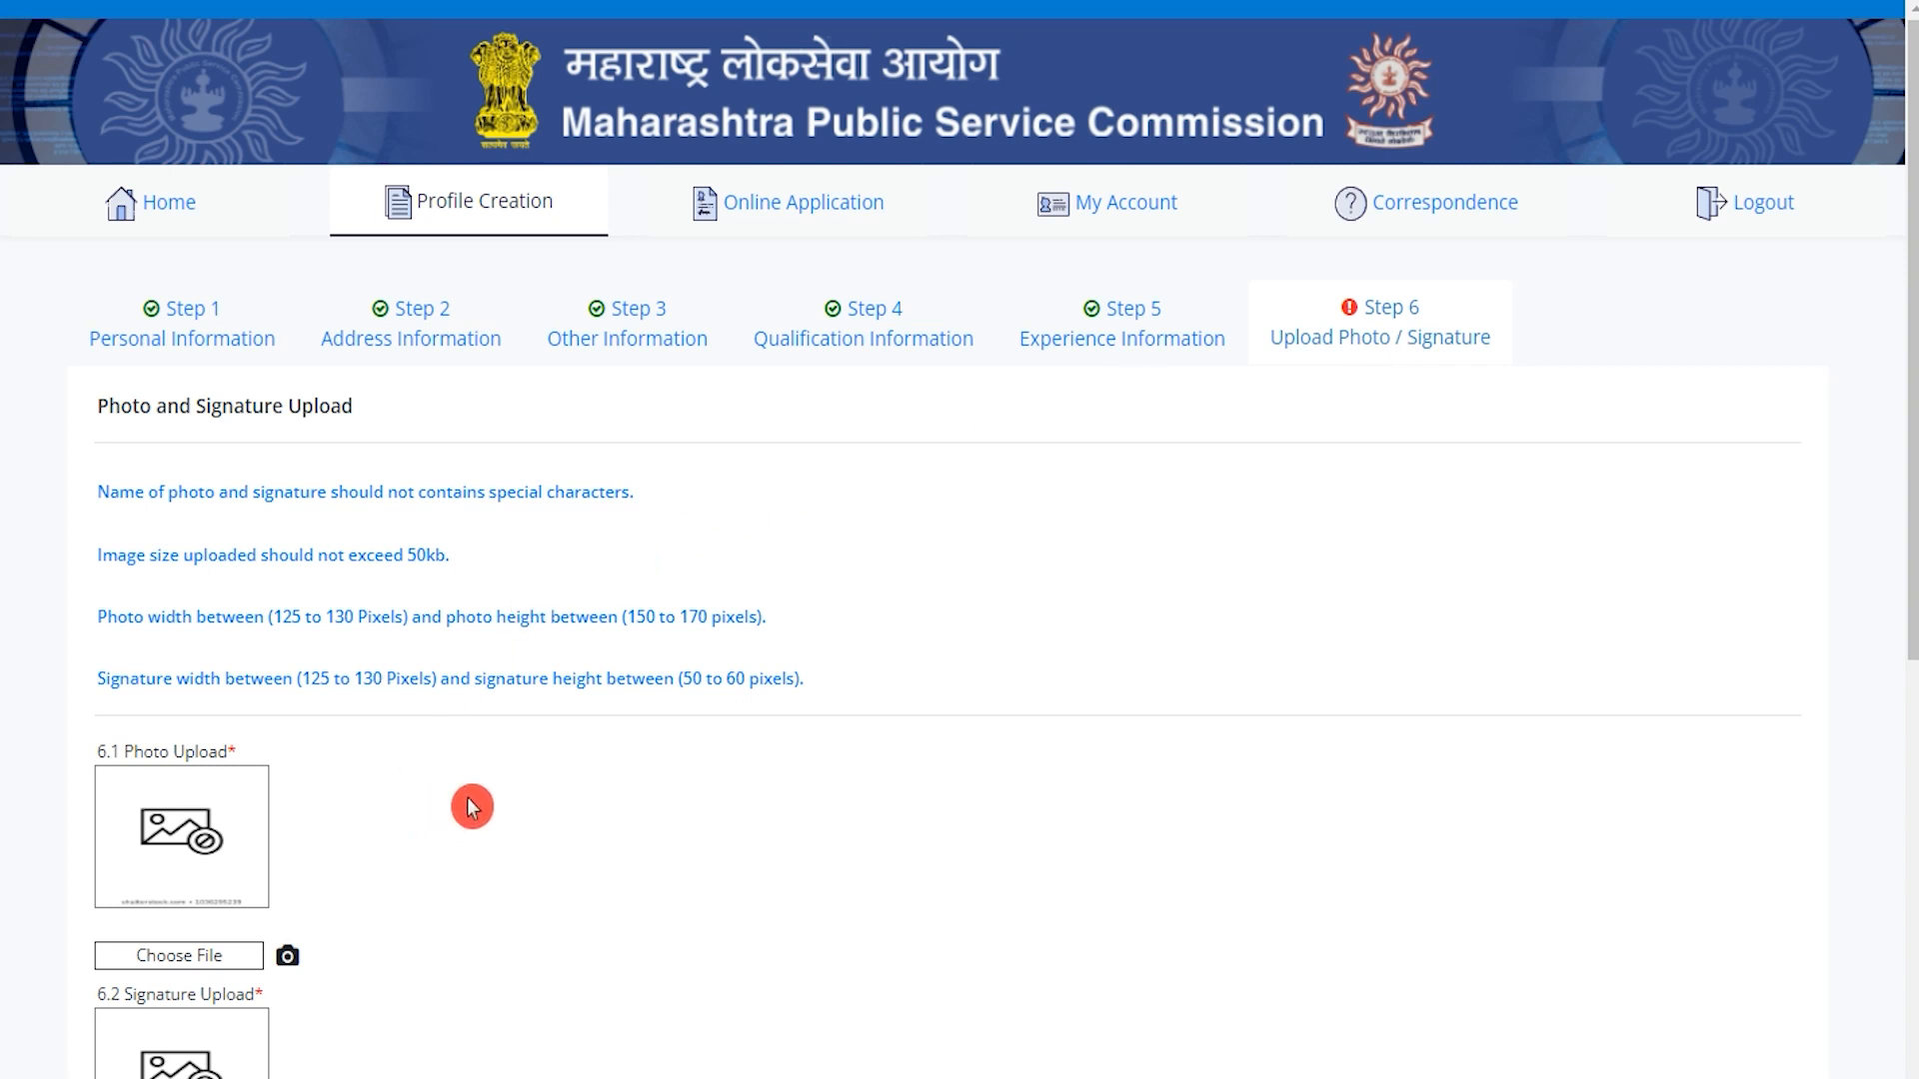
{"action": "scroll", "coordinate": [490, 776], "scroll_direction": "down", "scroll_amount": 1}
{"action": "scroll", "coordinate": [490, 777], "scroll_direction": "down", "scroll_amount": 1}
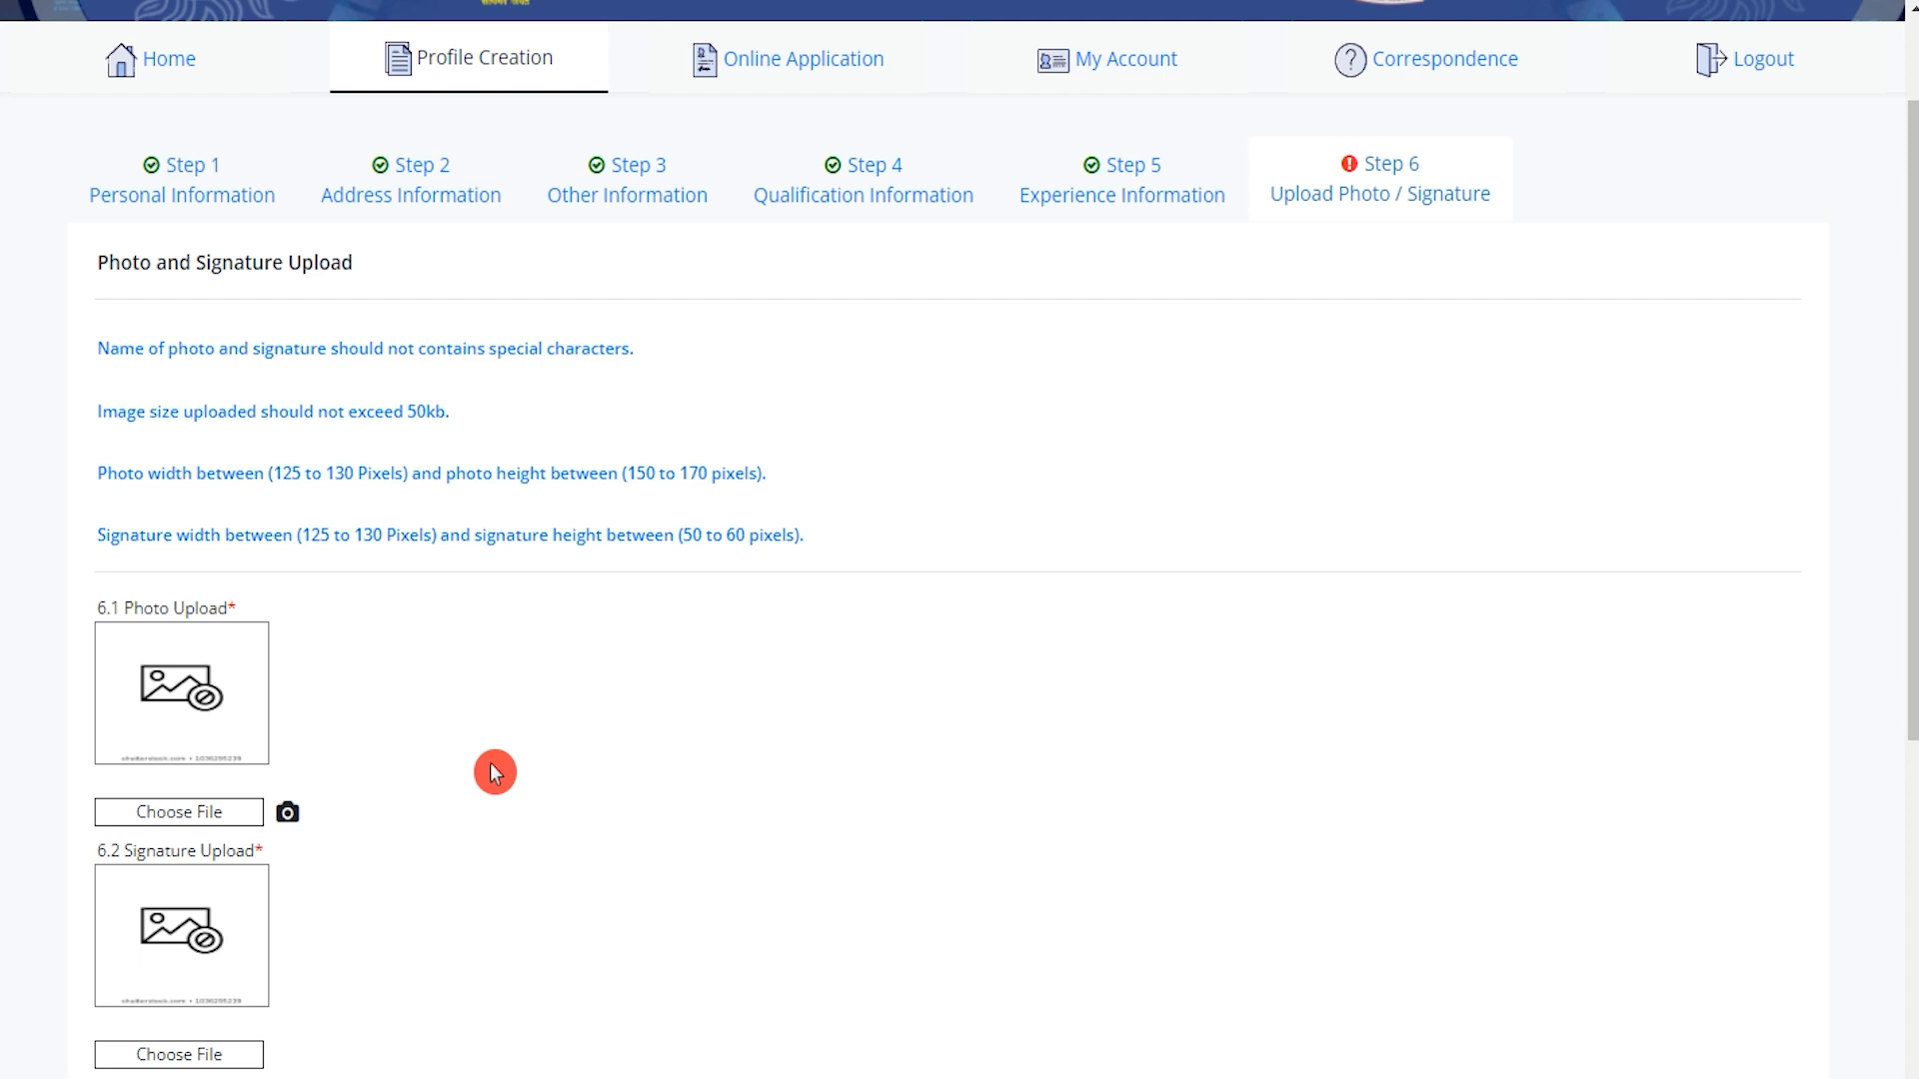
{"action": "left_click_drag", "start_coordinate": [283, 473], "coordinate": [541, 472]}
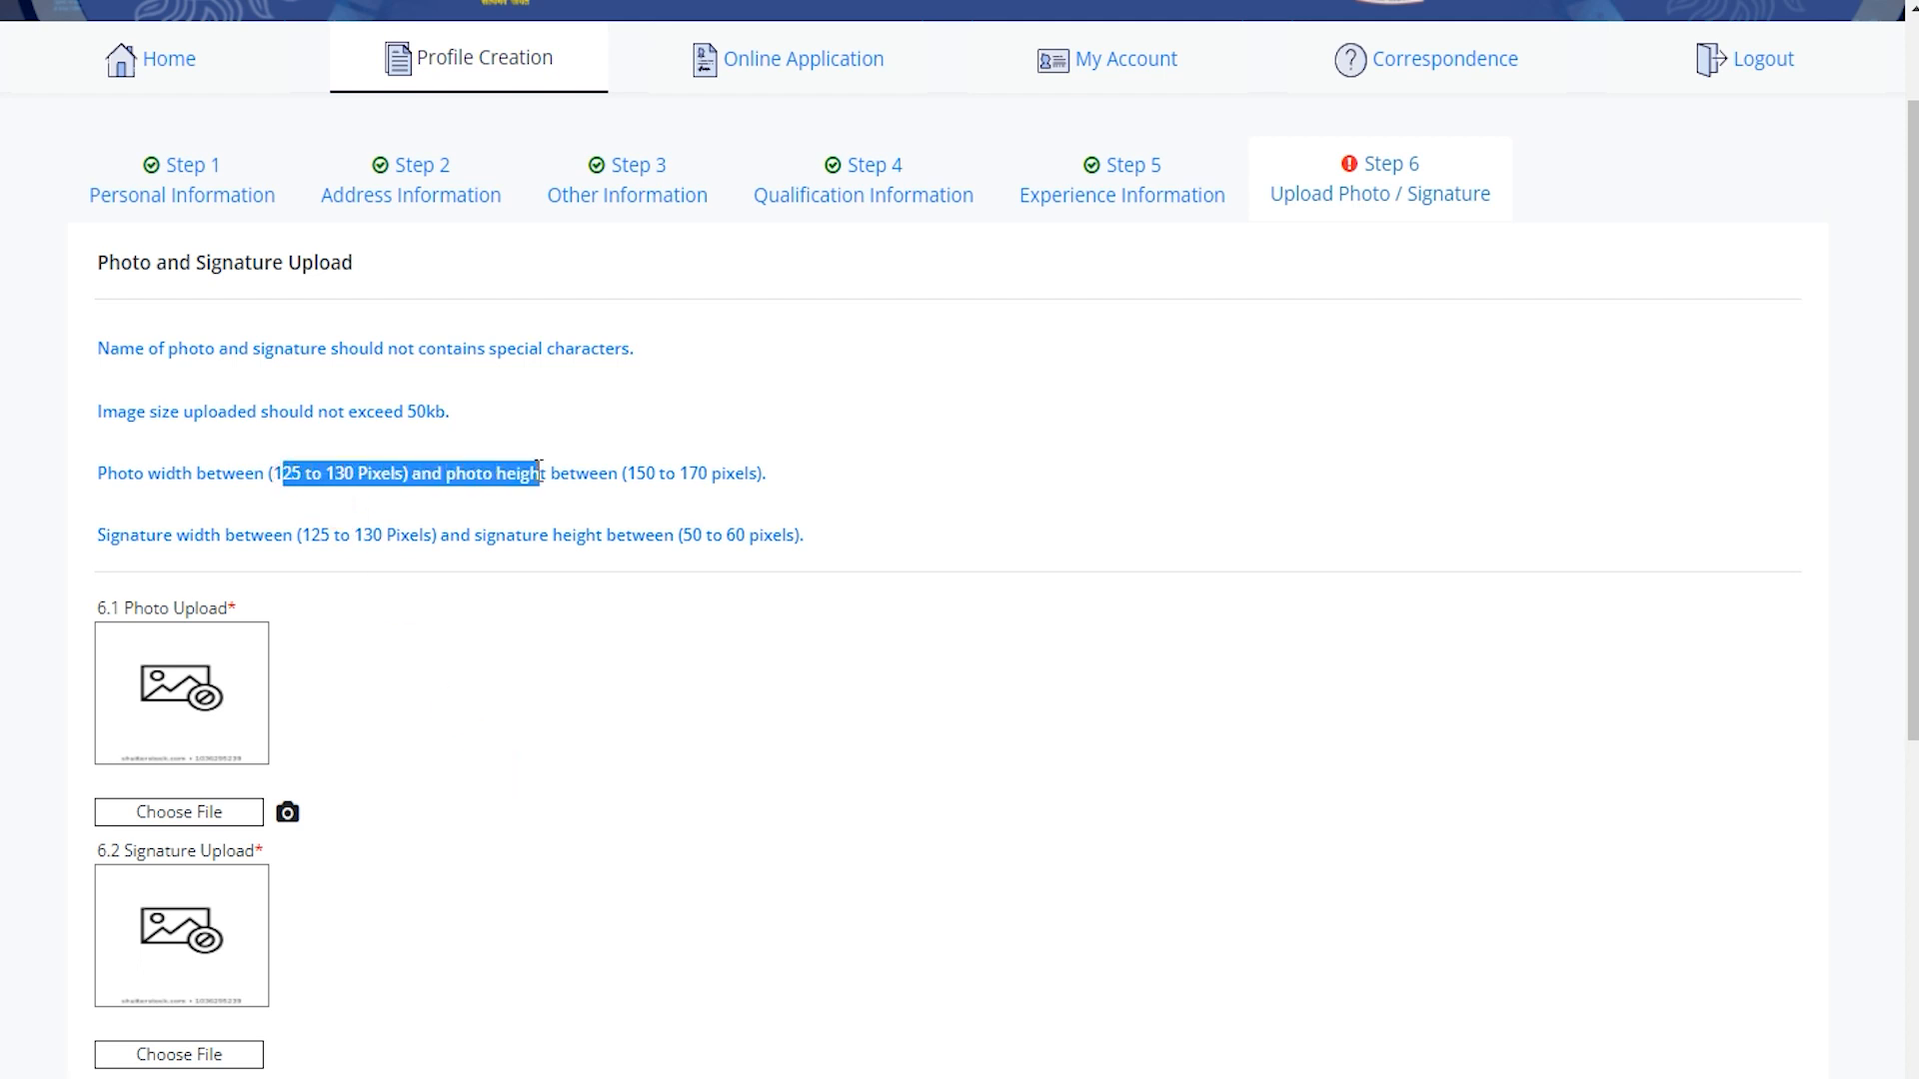
{"action": "left_click_drag", "start_coordinate": [303, 533], "coordinate": [409, 529]}
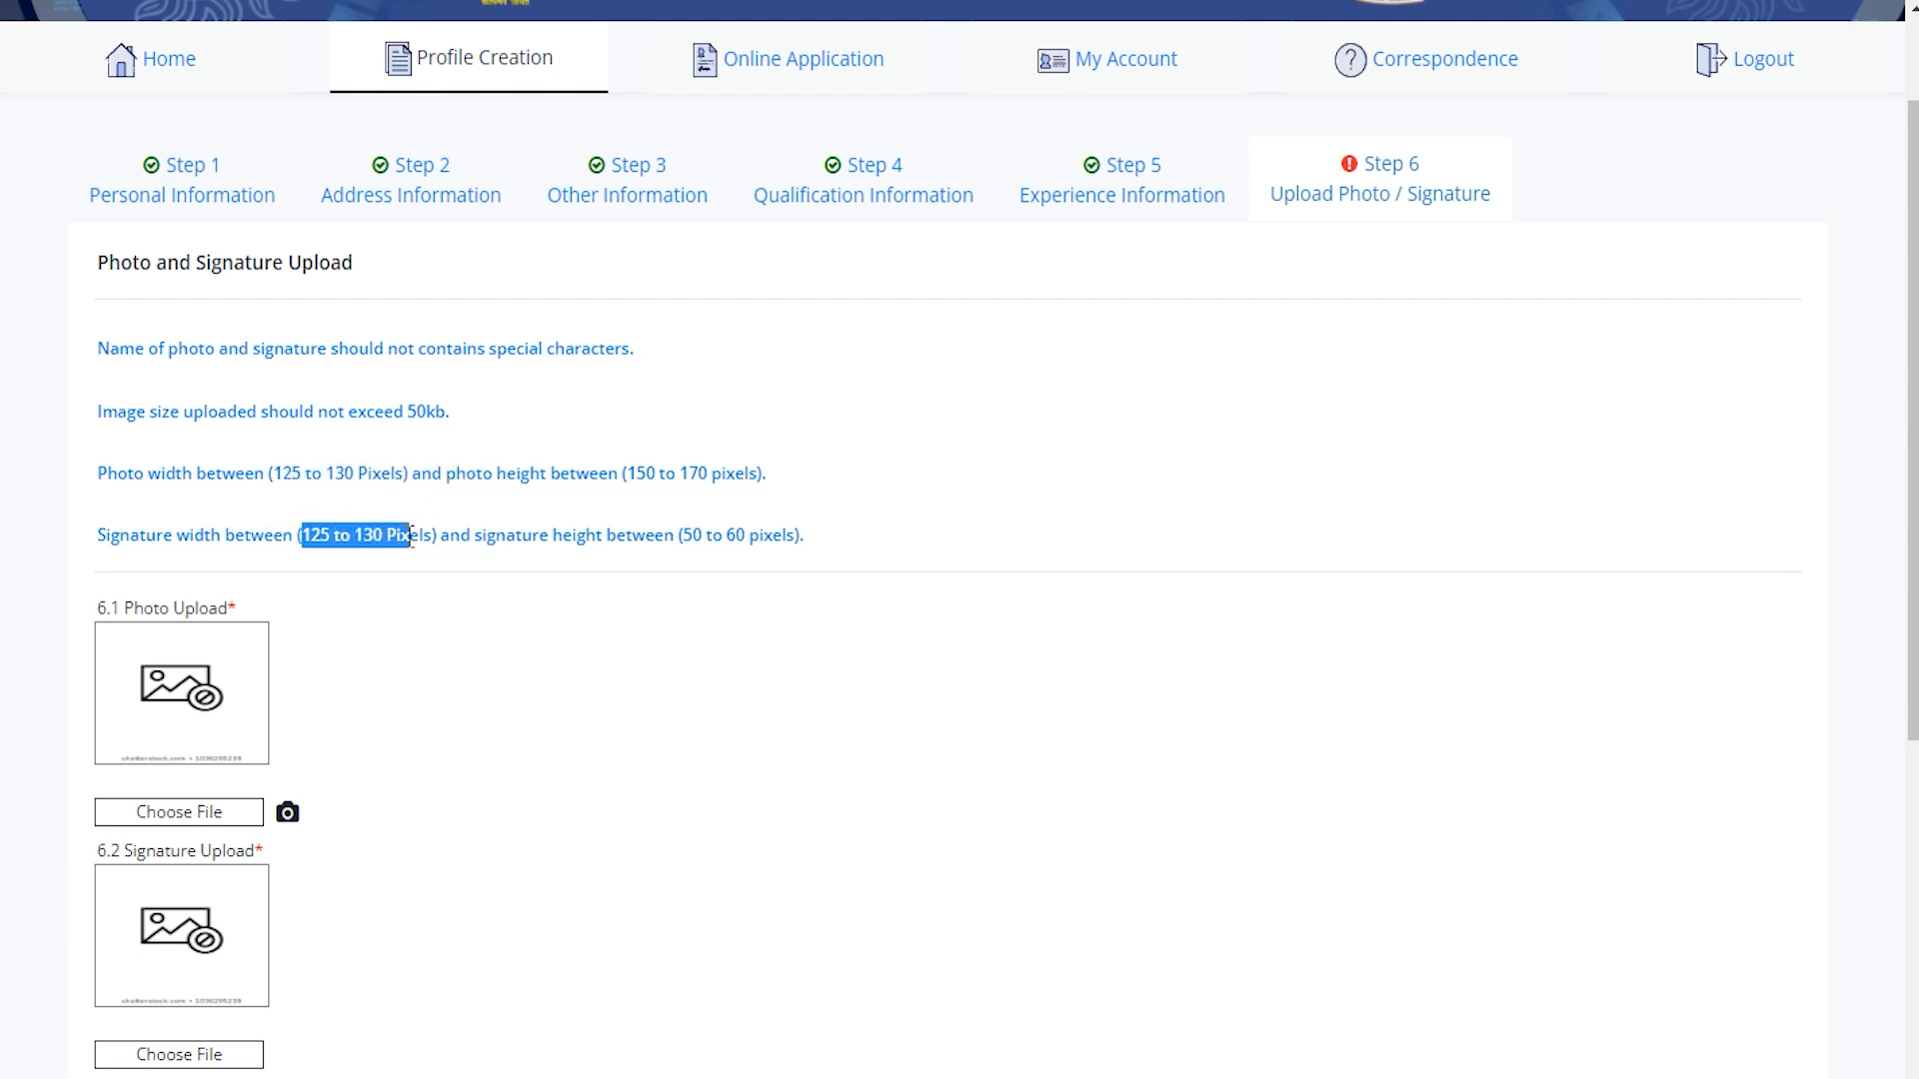
{"action": "scroll", "coordinate": [427, 676], "scroll_direction": "down", "scroll_amount": 2}
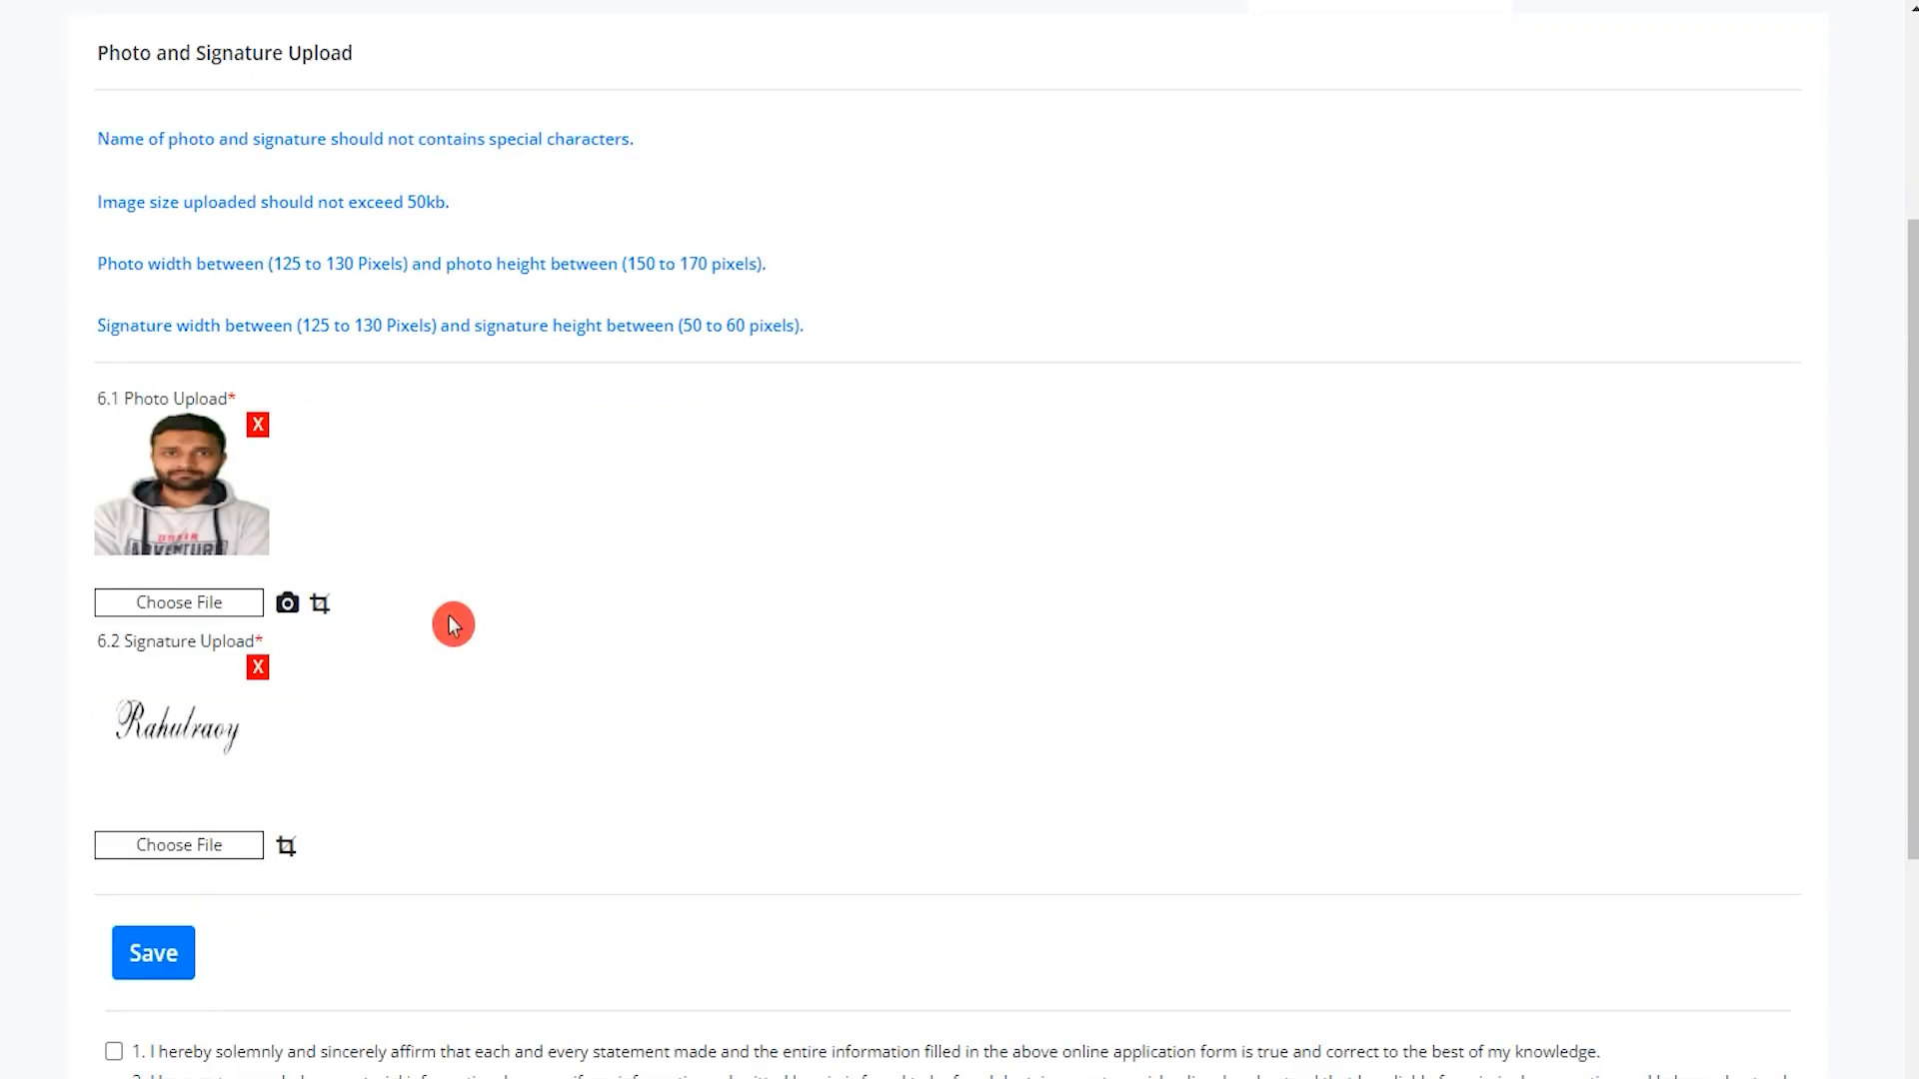
Save the uploaded photo and signature and tick the declaration checkbox.
{"action": "scroll", "coordinate": [449, 626], "scroll_direction": "down", "scroll_amount": 1}
{"action": "scroll", "coordinate": [445, 671], "scroll_direction": "down", "scroll_amount": 3}
{"action": "left_click", "coordinate": [153, 523]}
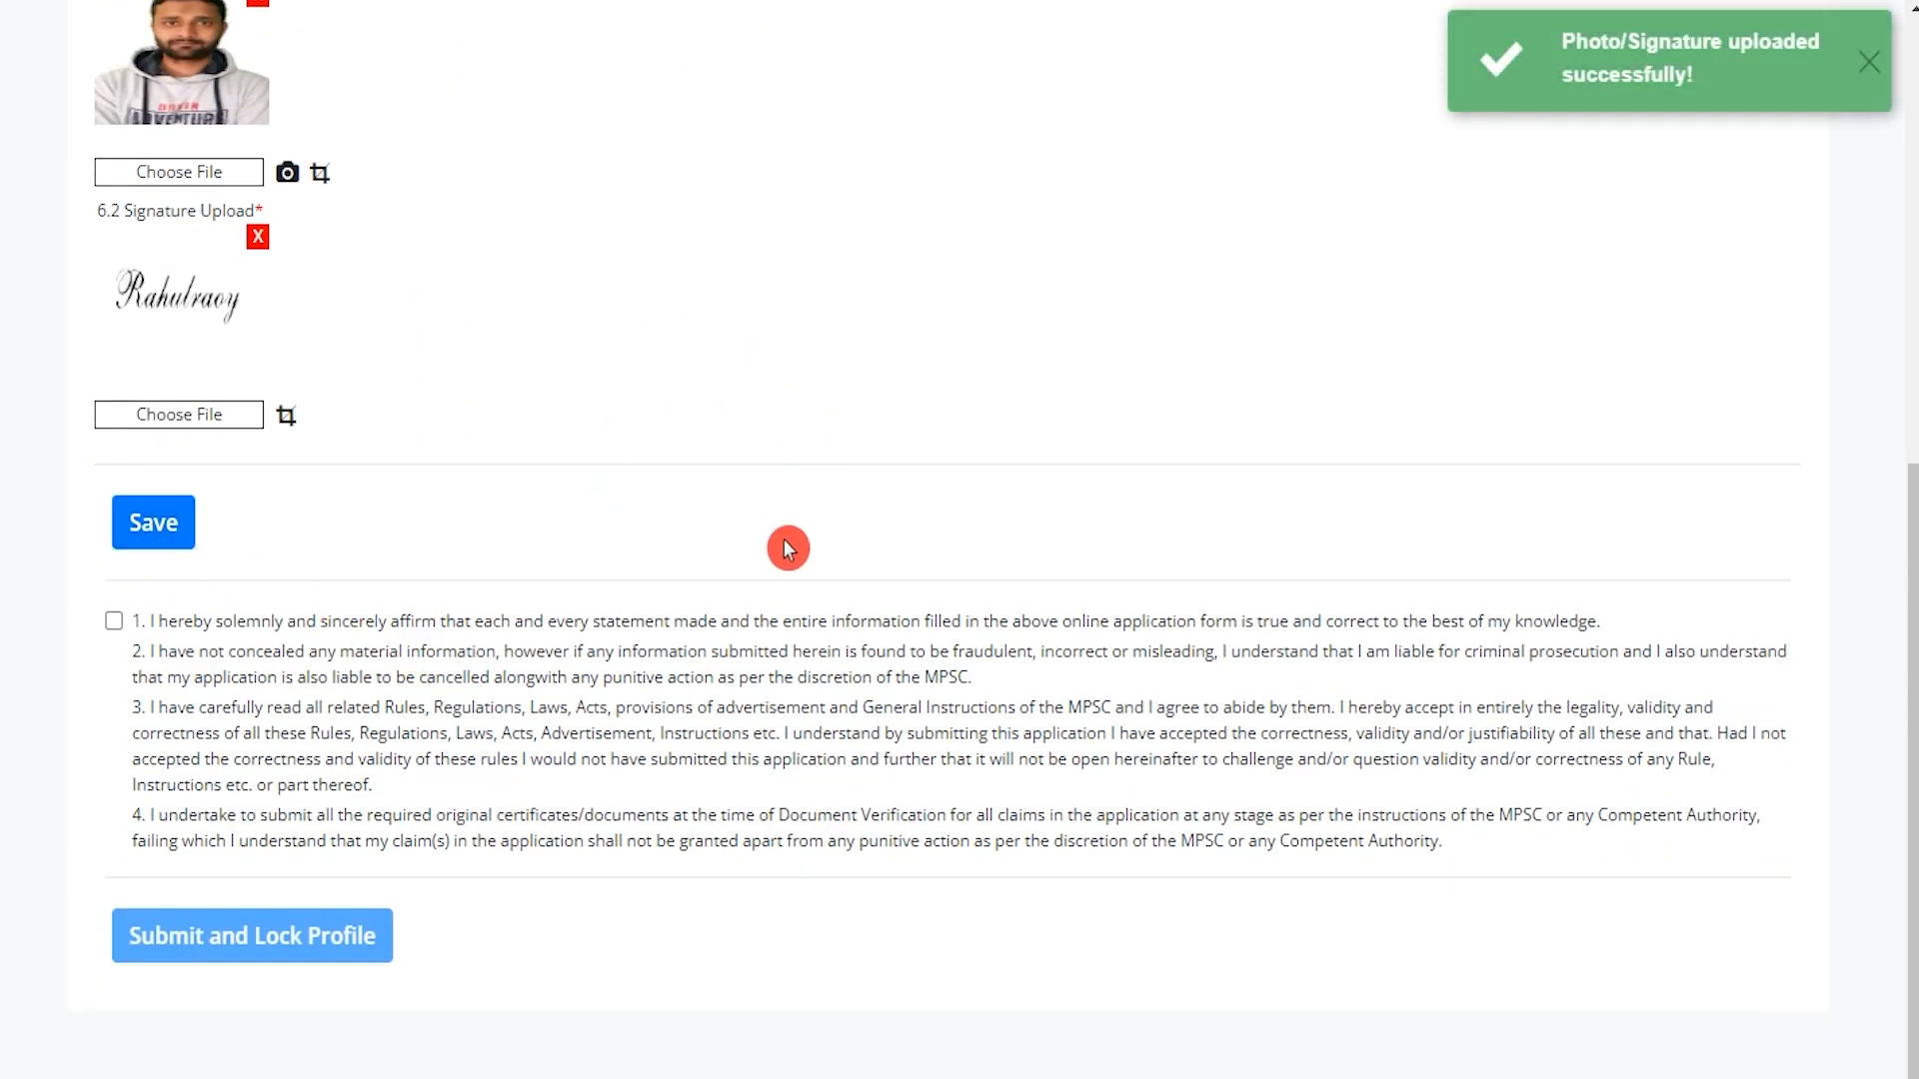
{"action": "left_click", "coordinate": [114, 622]}
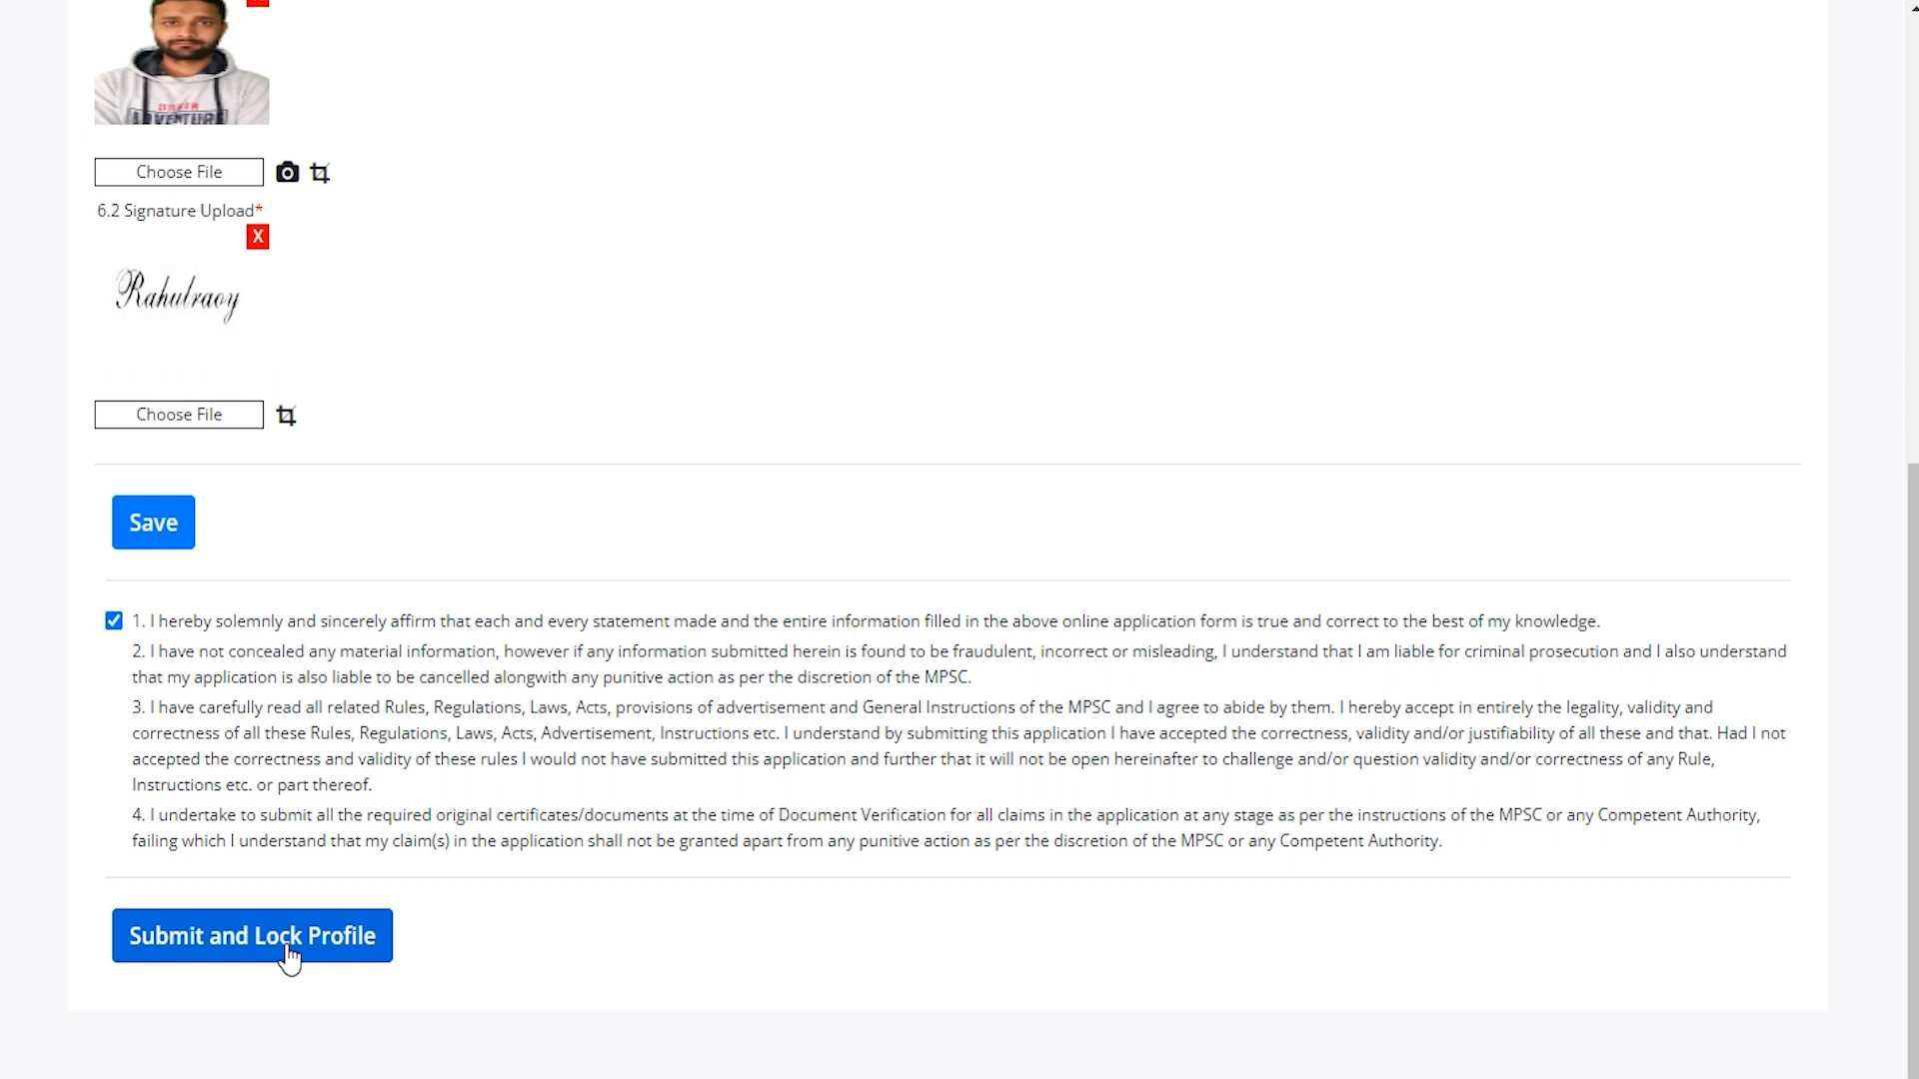
Submit and lock the completed profile, then bring up the Online Application advertisement list.
{"action": "left_click", "coordinate": [290, 957]}
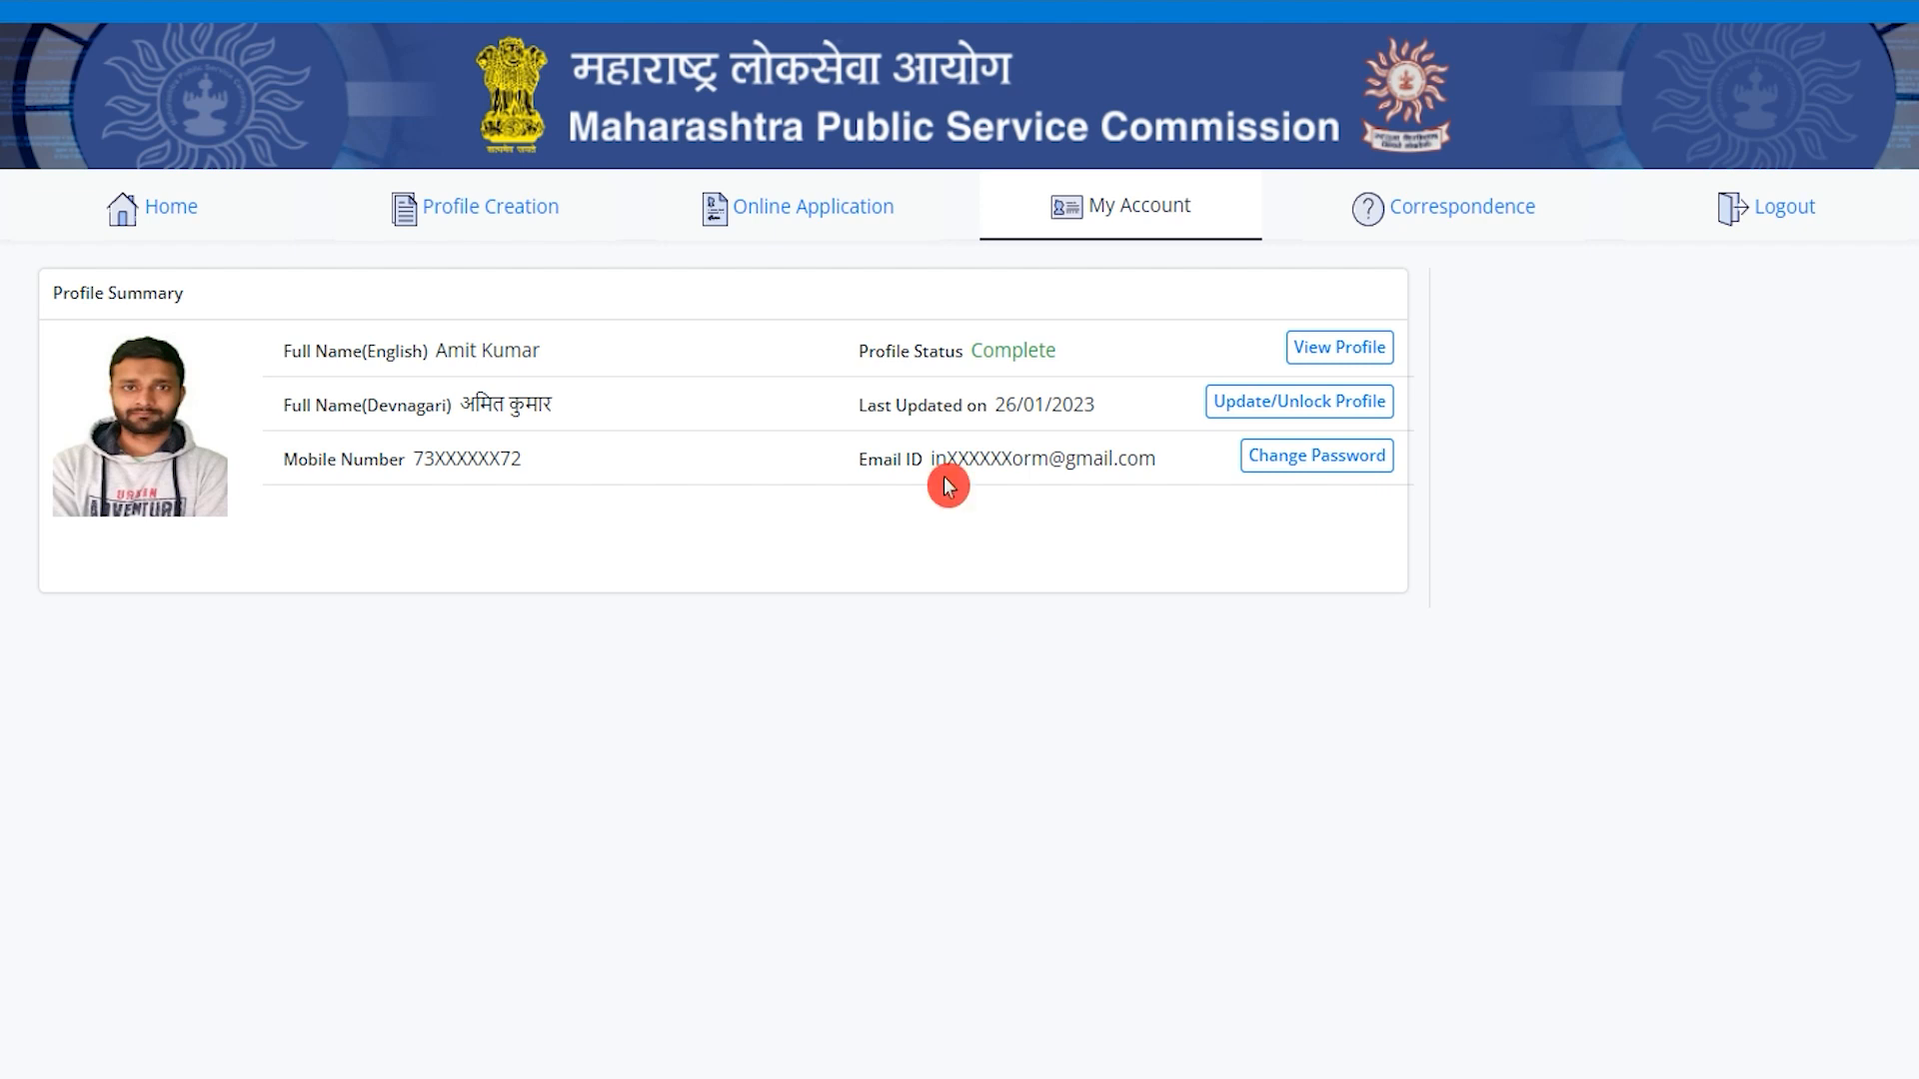
{"action": "left_click", "coordinate": [865, 230]}
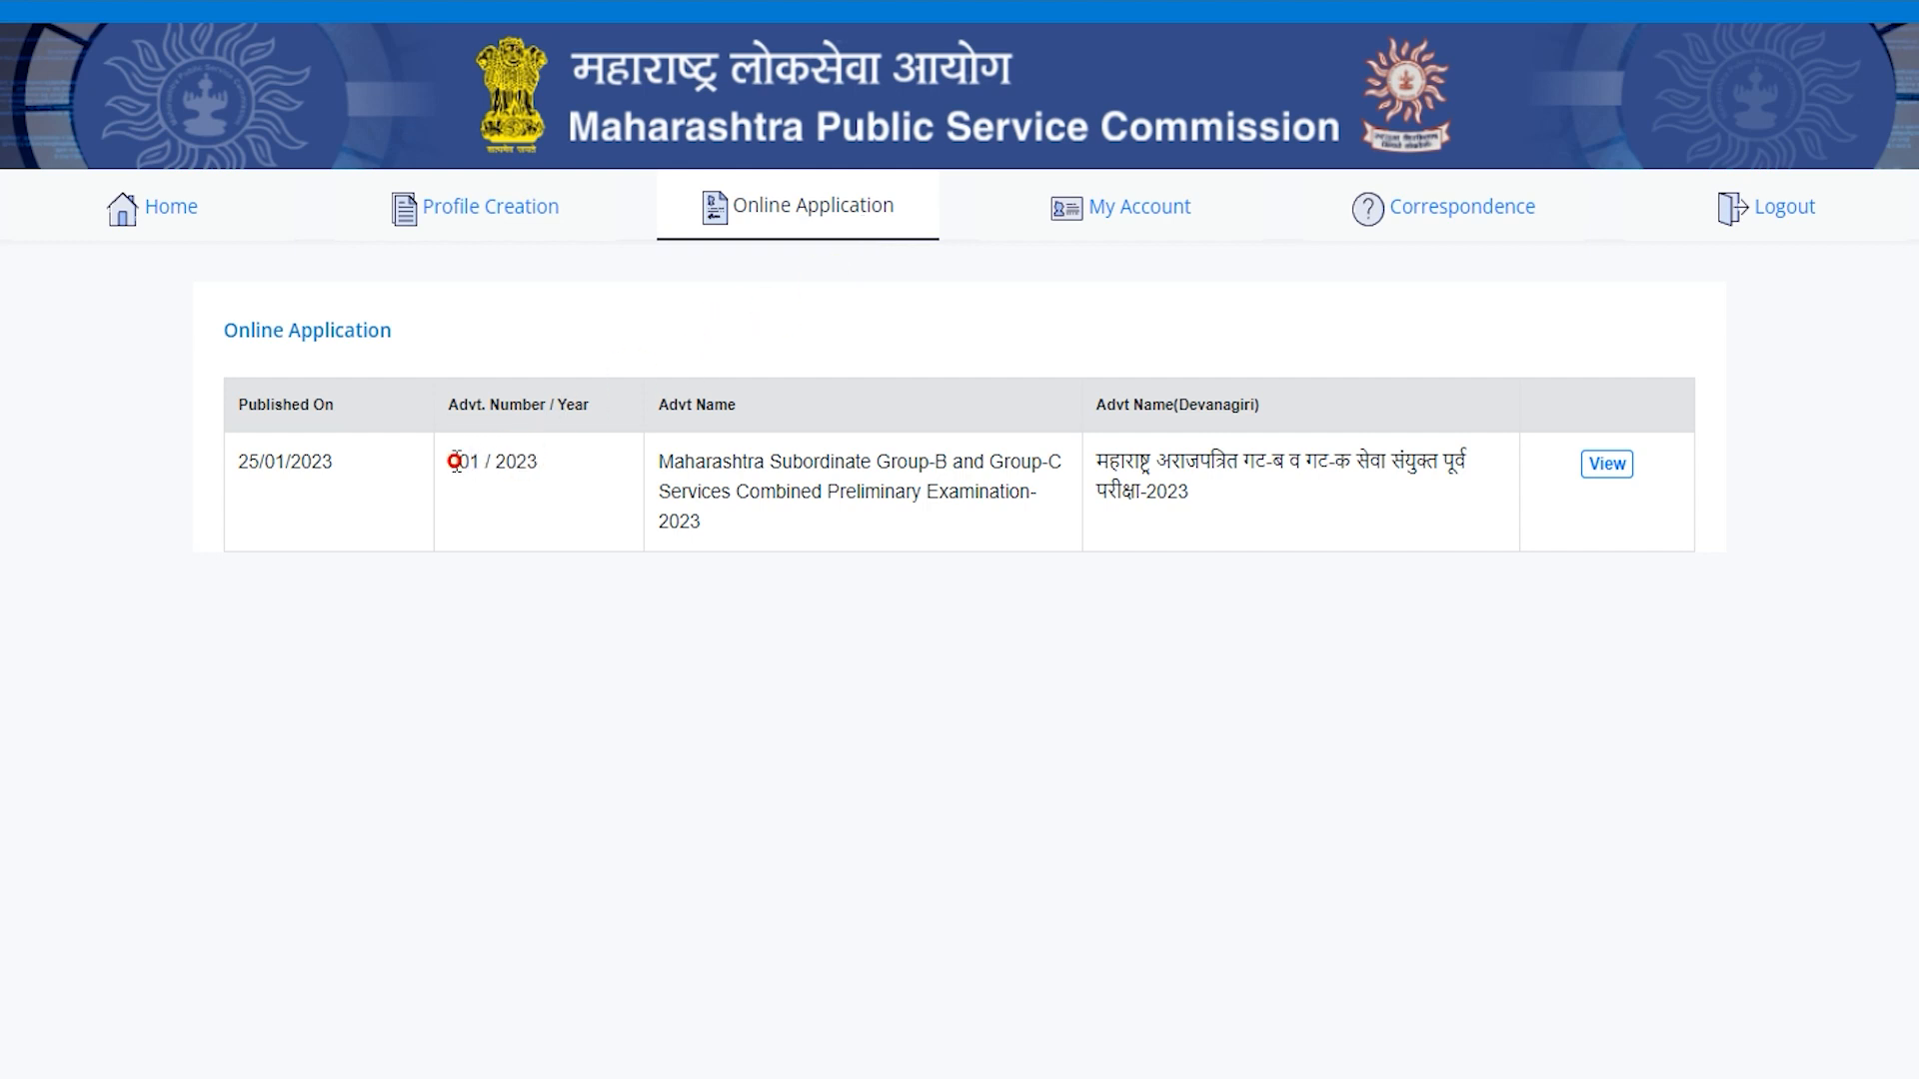
Open advertisement 001/2023 and review post eligibility, with Technical Assistant and Clerk-Typist ticked.
{"action": "double_click", "coordinate": [1261, 462]}
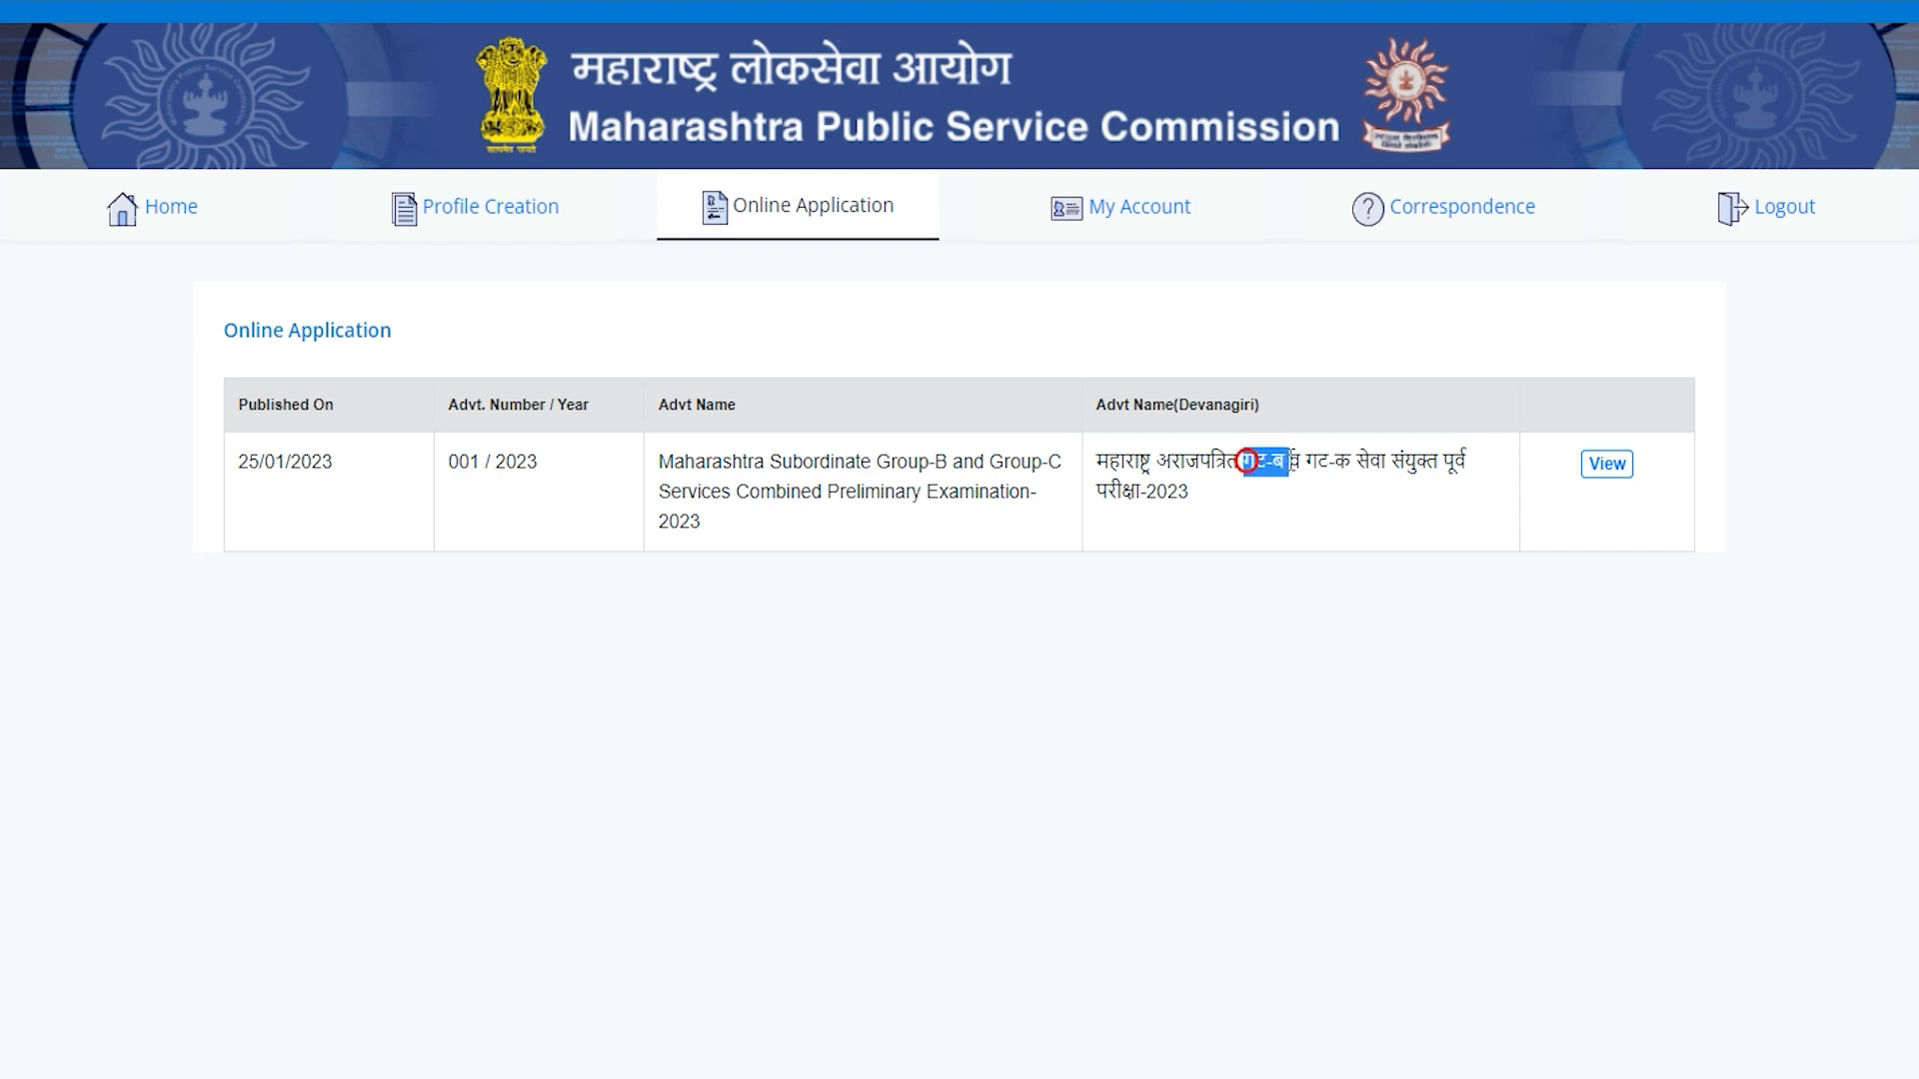
{"action": "left_click", "coordinate": [1611, 466]}
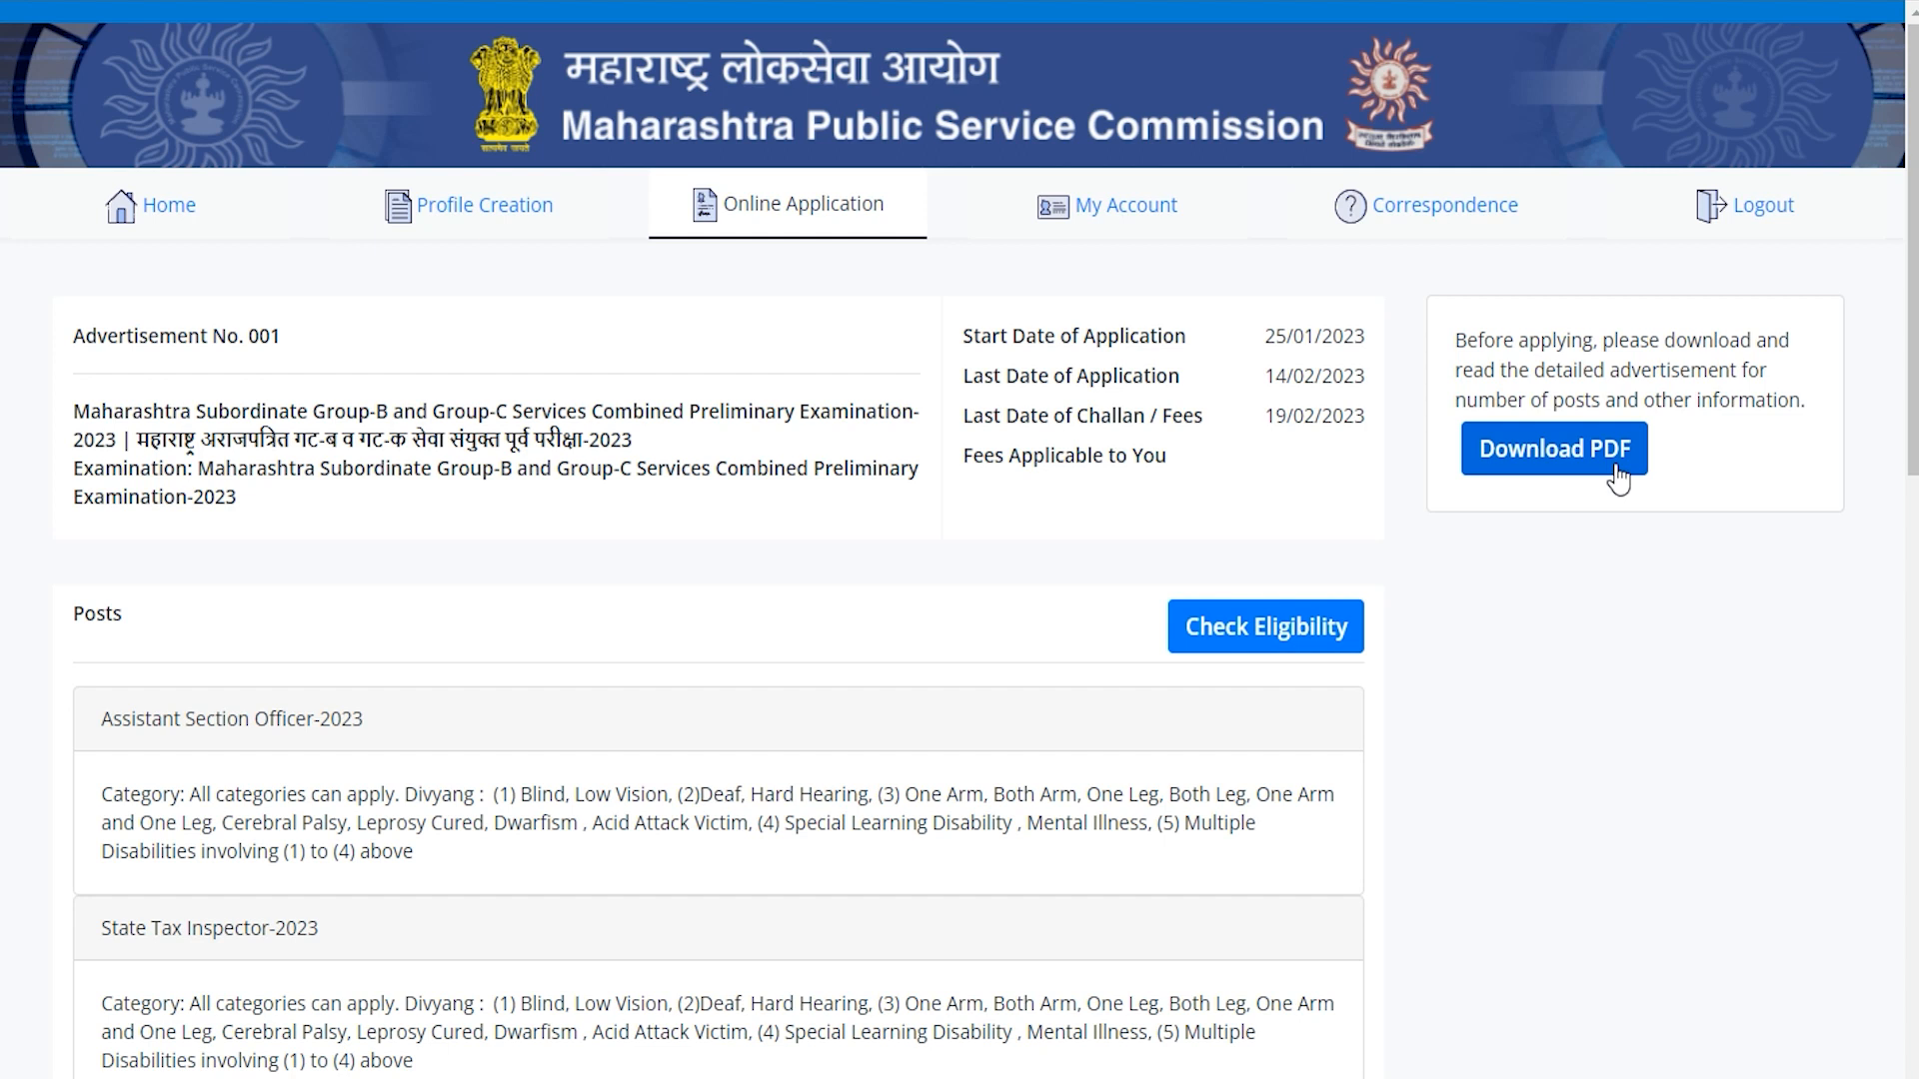
{"action": "left_click", "coordinate": [1243, 644]}
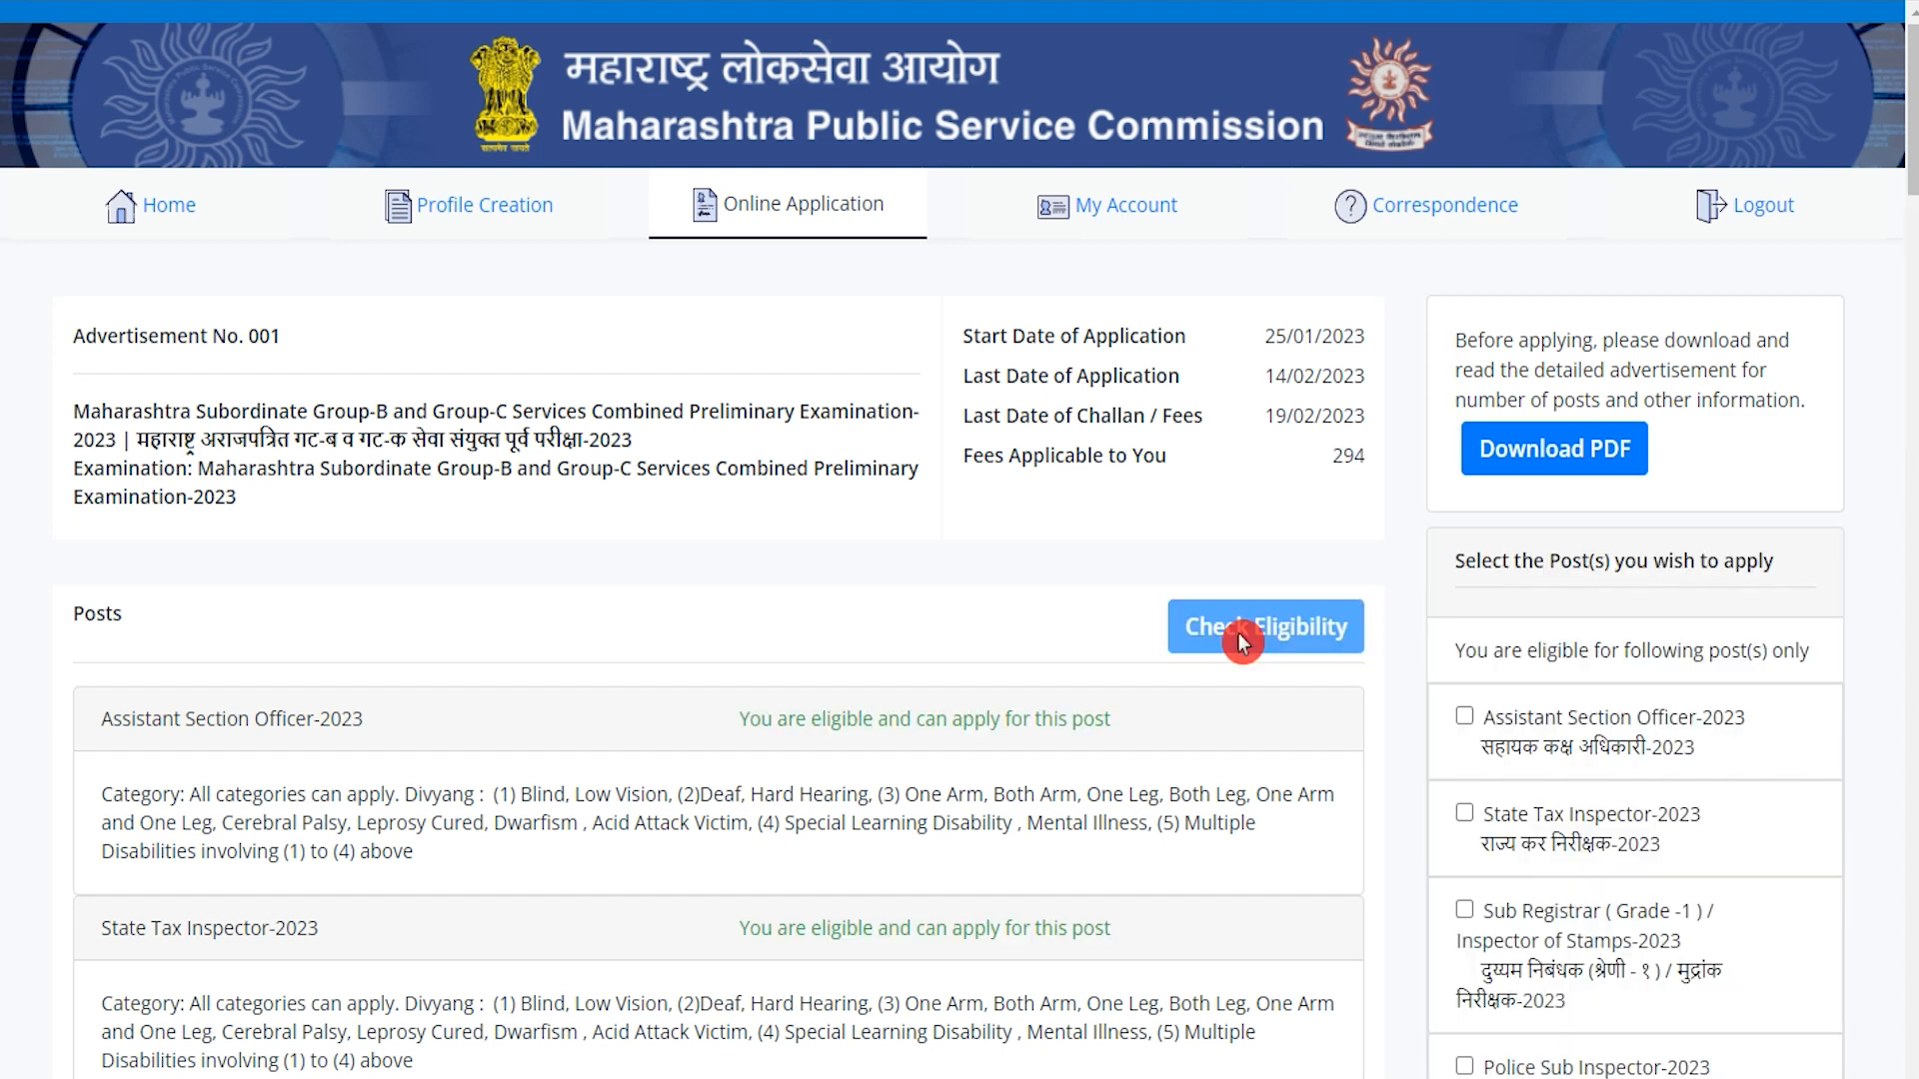
{"action": "scroll", "coordinate": [770, 668], "scroll_direction": "down", "scroll_amount": 3}
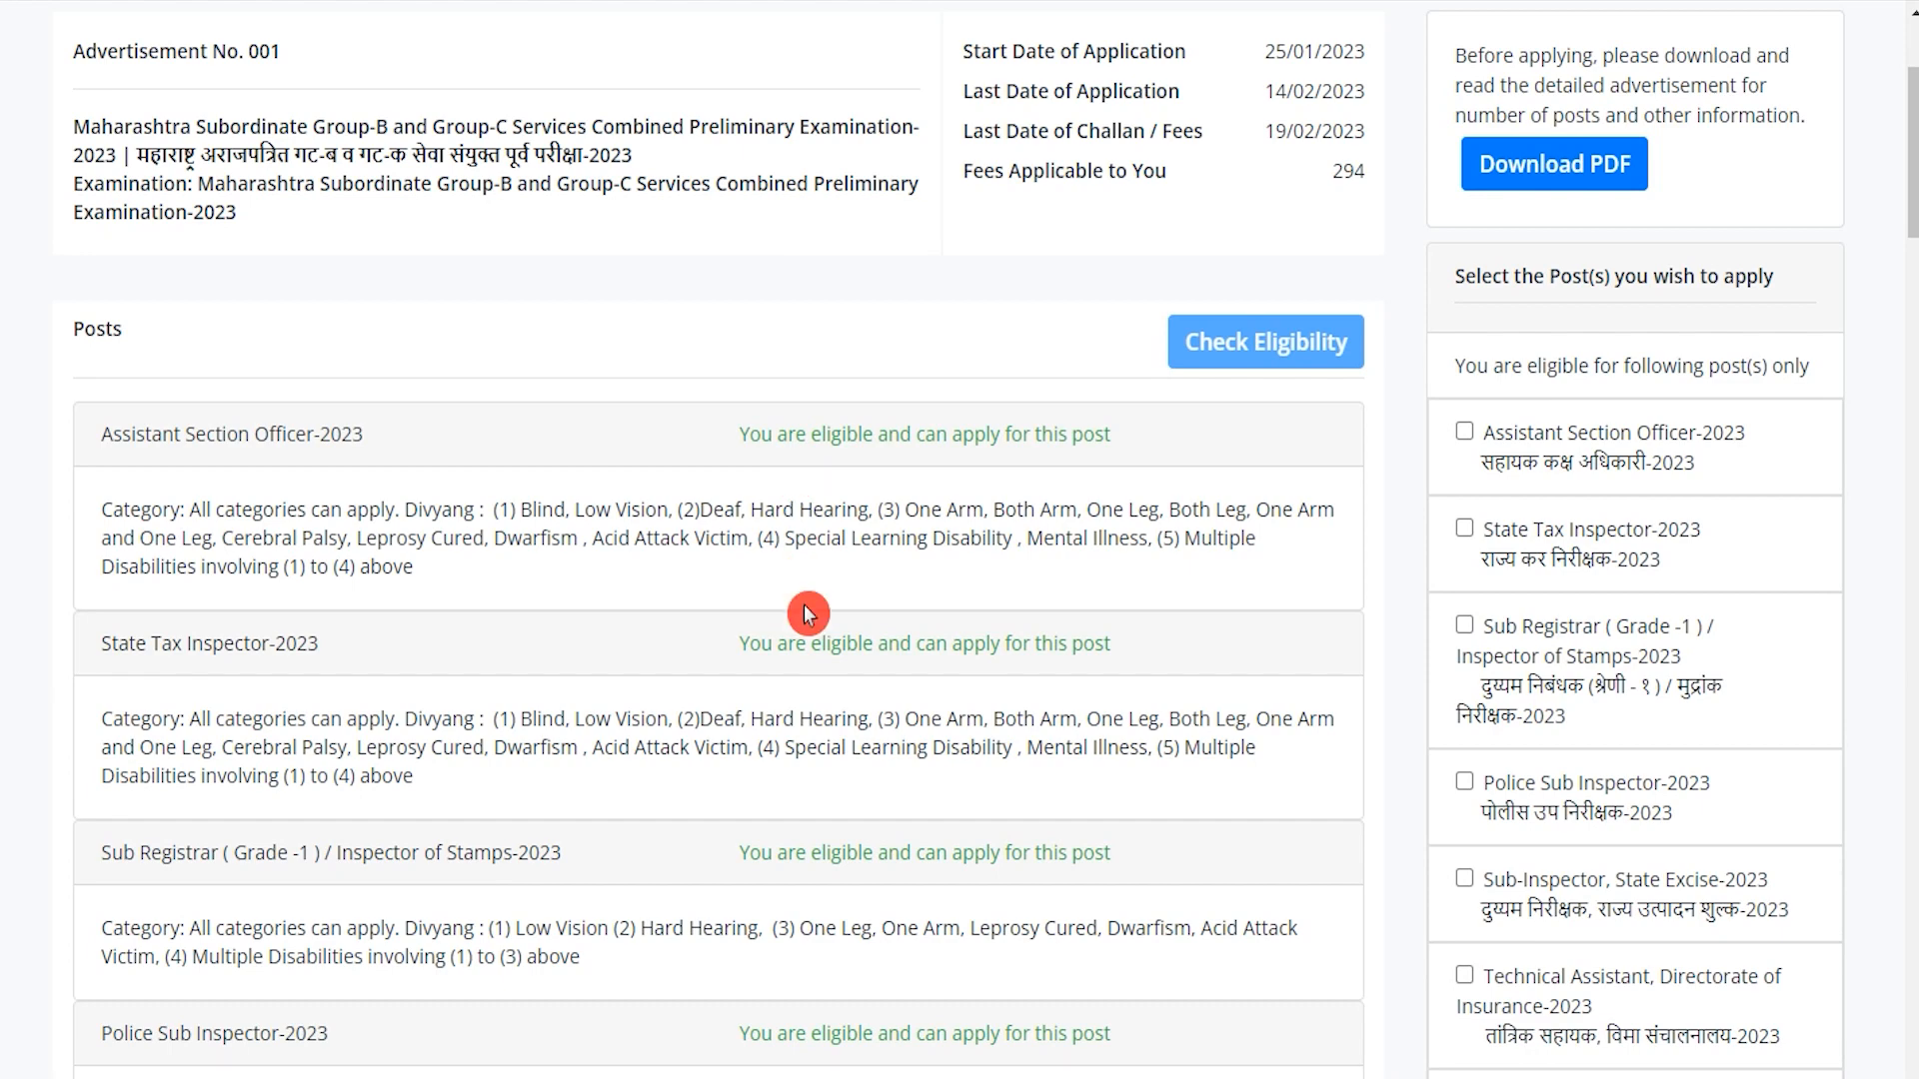
{"action": "scroll", "coordinate": [810, 635], "scroll_direction": "down", "scroll_amount": 15}
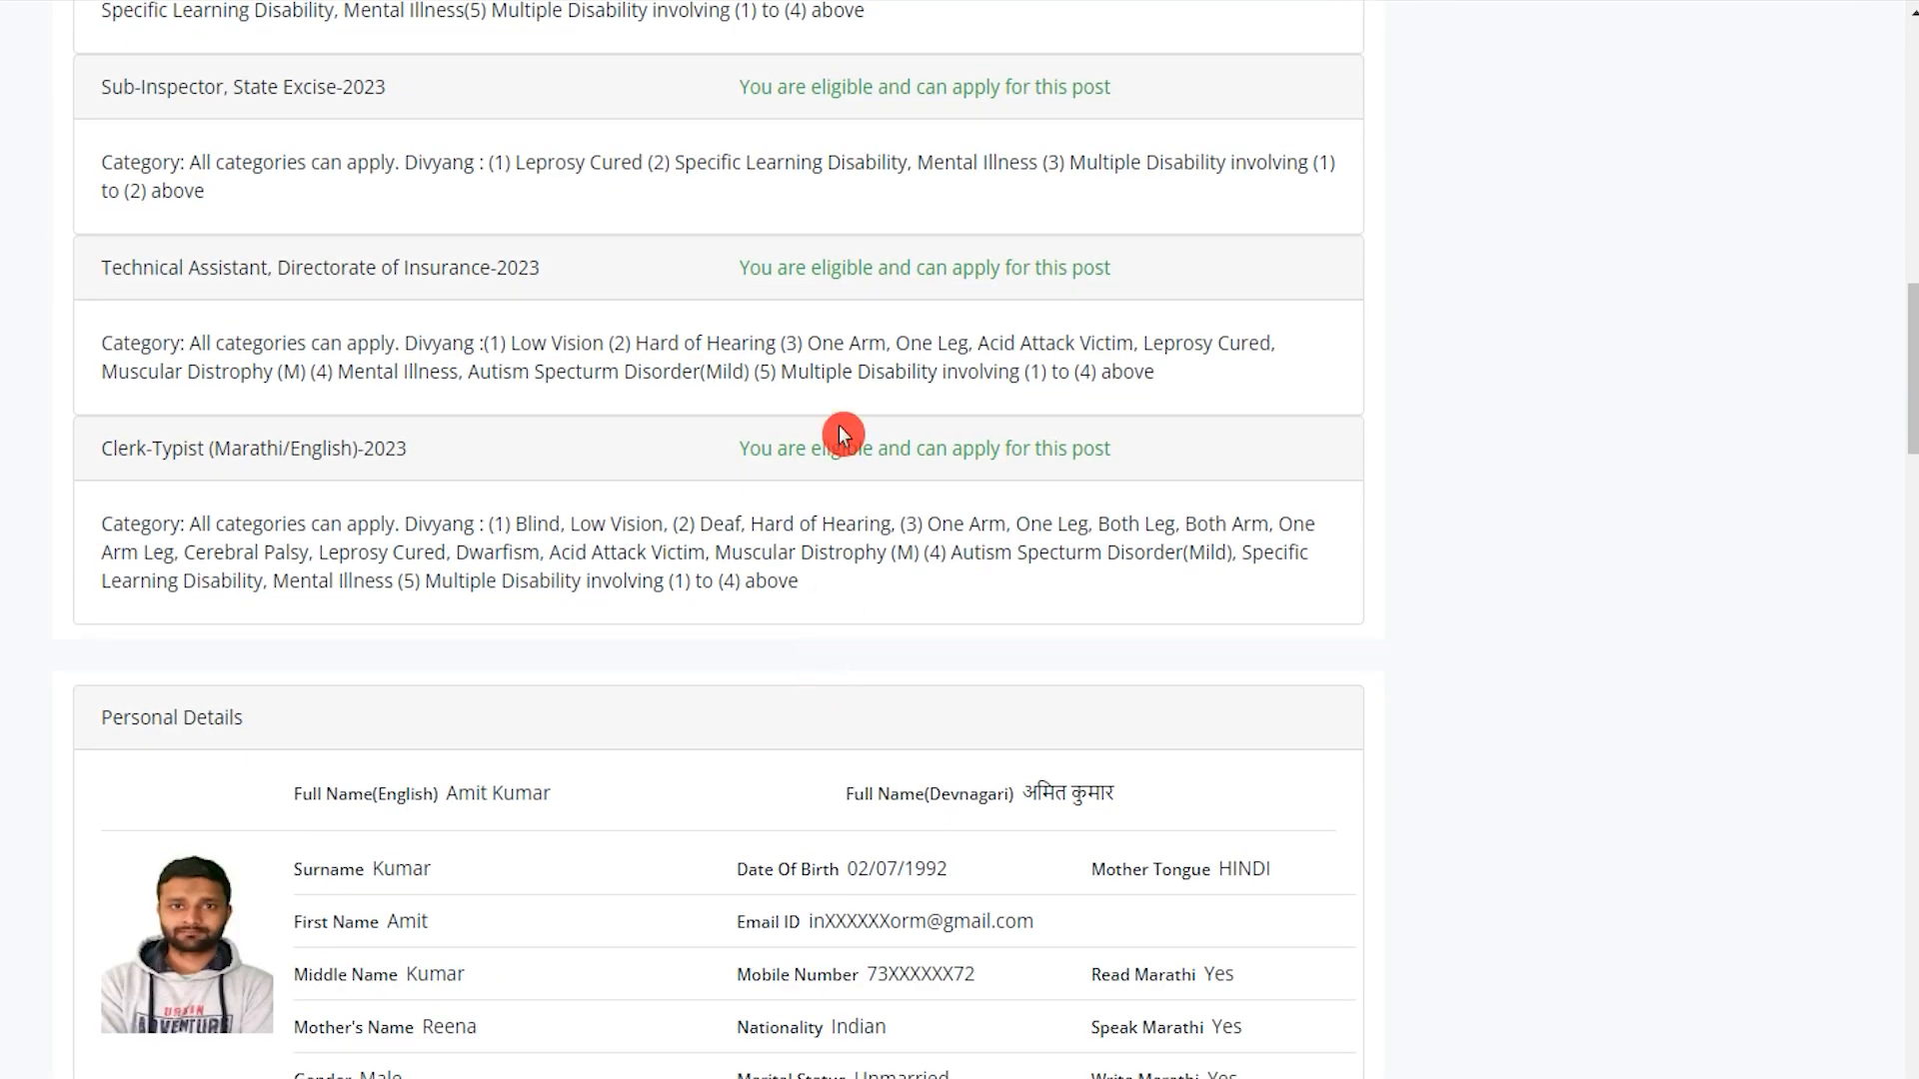
{"action": "scroll", "coordinate": [983, 562], "scroll_direction": "up", "scroll_amount": 18}
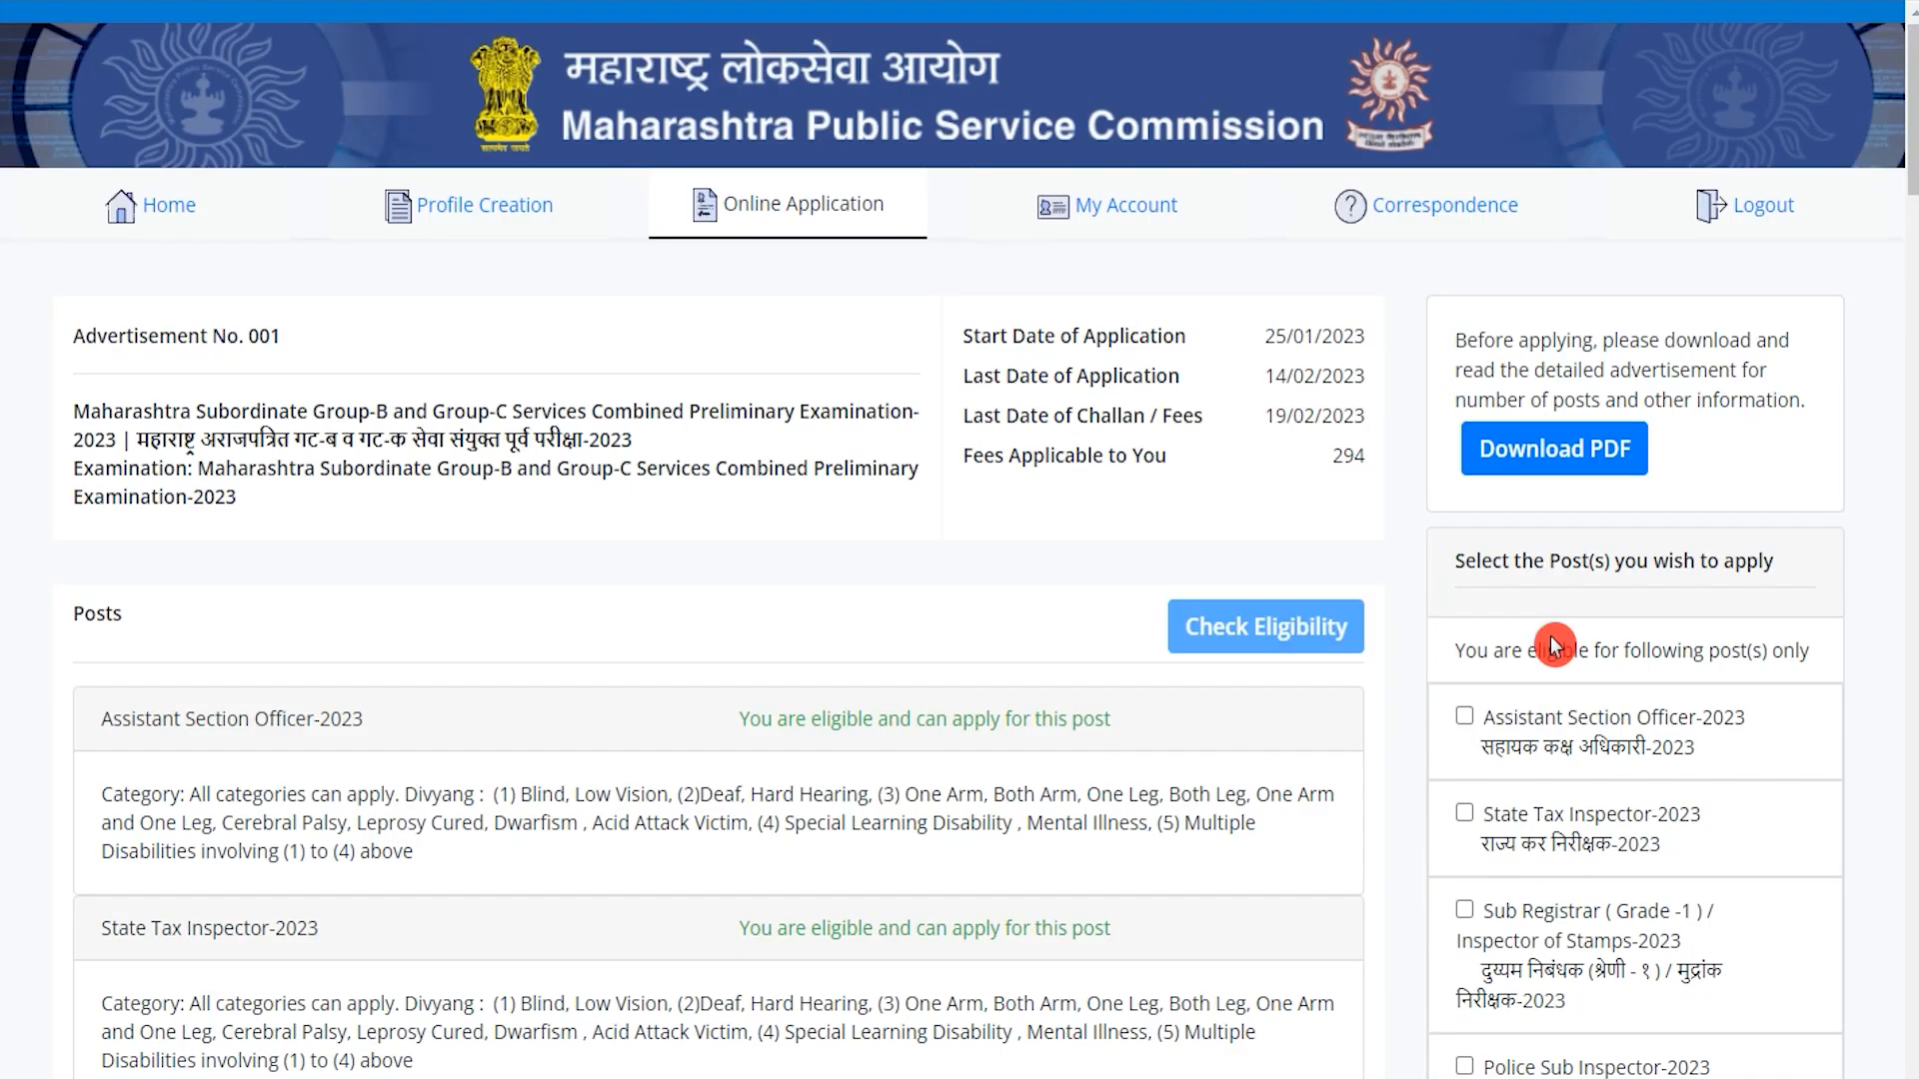
{"action": "scroll", "coordinate": [1555, 644], "scroll_direction": "down", "scroll_amount": 3}
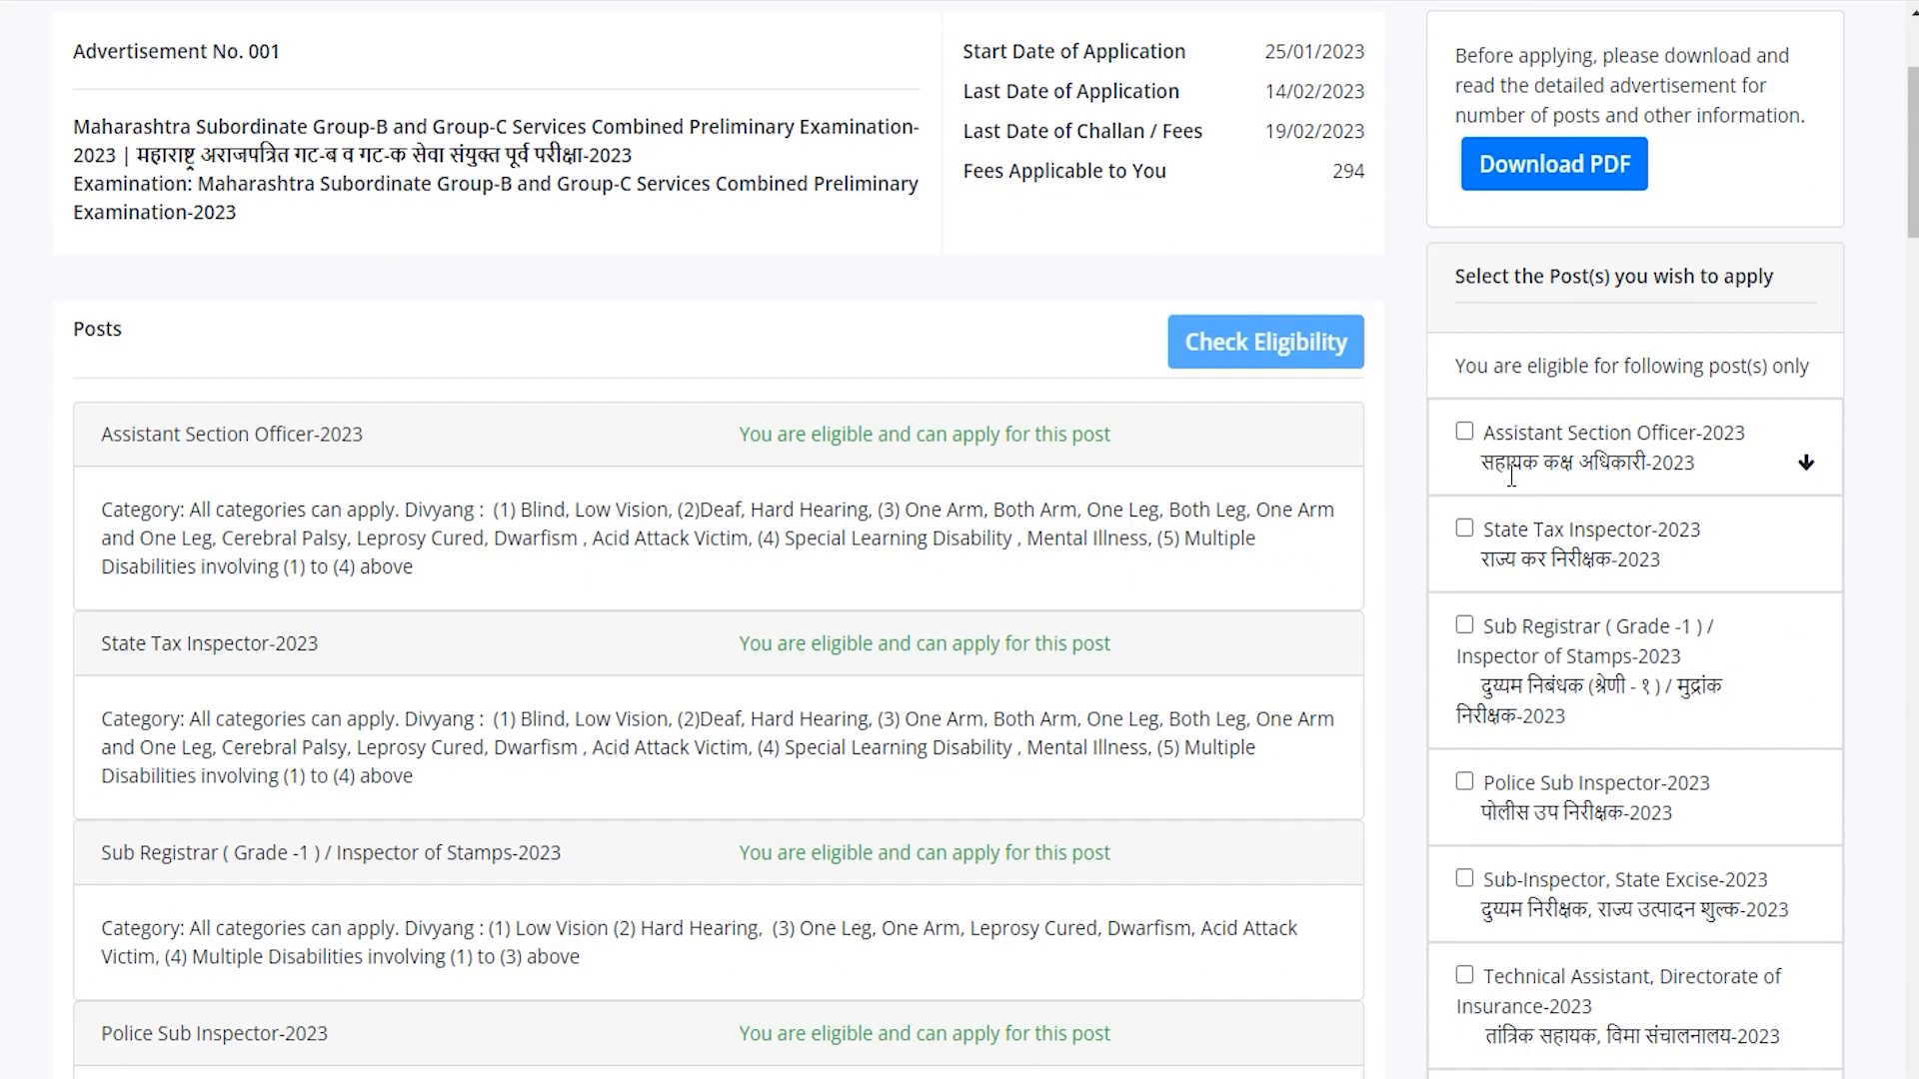
{"action": "scroll", "coordinate": [1510, 640], "scroll_direction": "down", "scroll_amount": 6}
{"action": "scroll", "coordinate": [1438, 752], "scroll_direction": "up", "scroll_amount": 9}
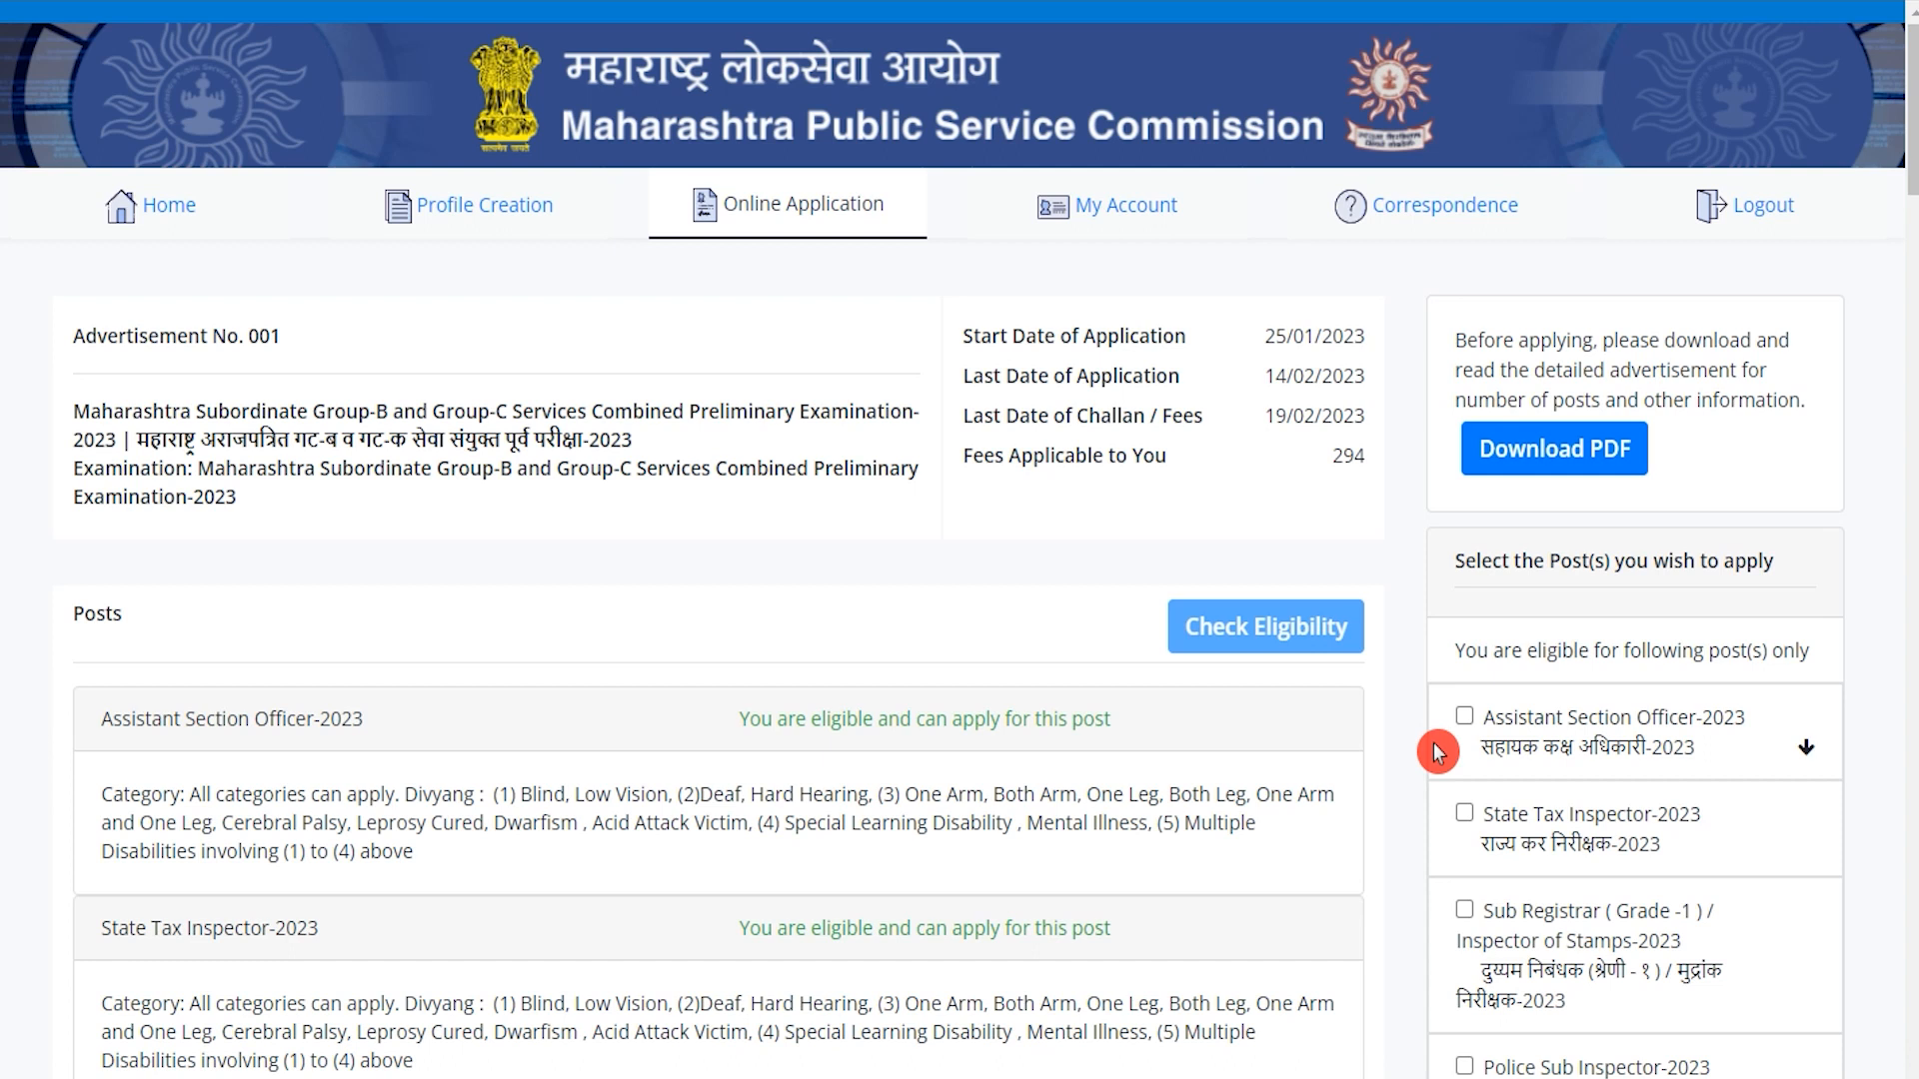
{"action": "scroll", "coordinate": [1437, 752], "scroll_direction": "down", "scroll_amount": 4}
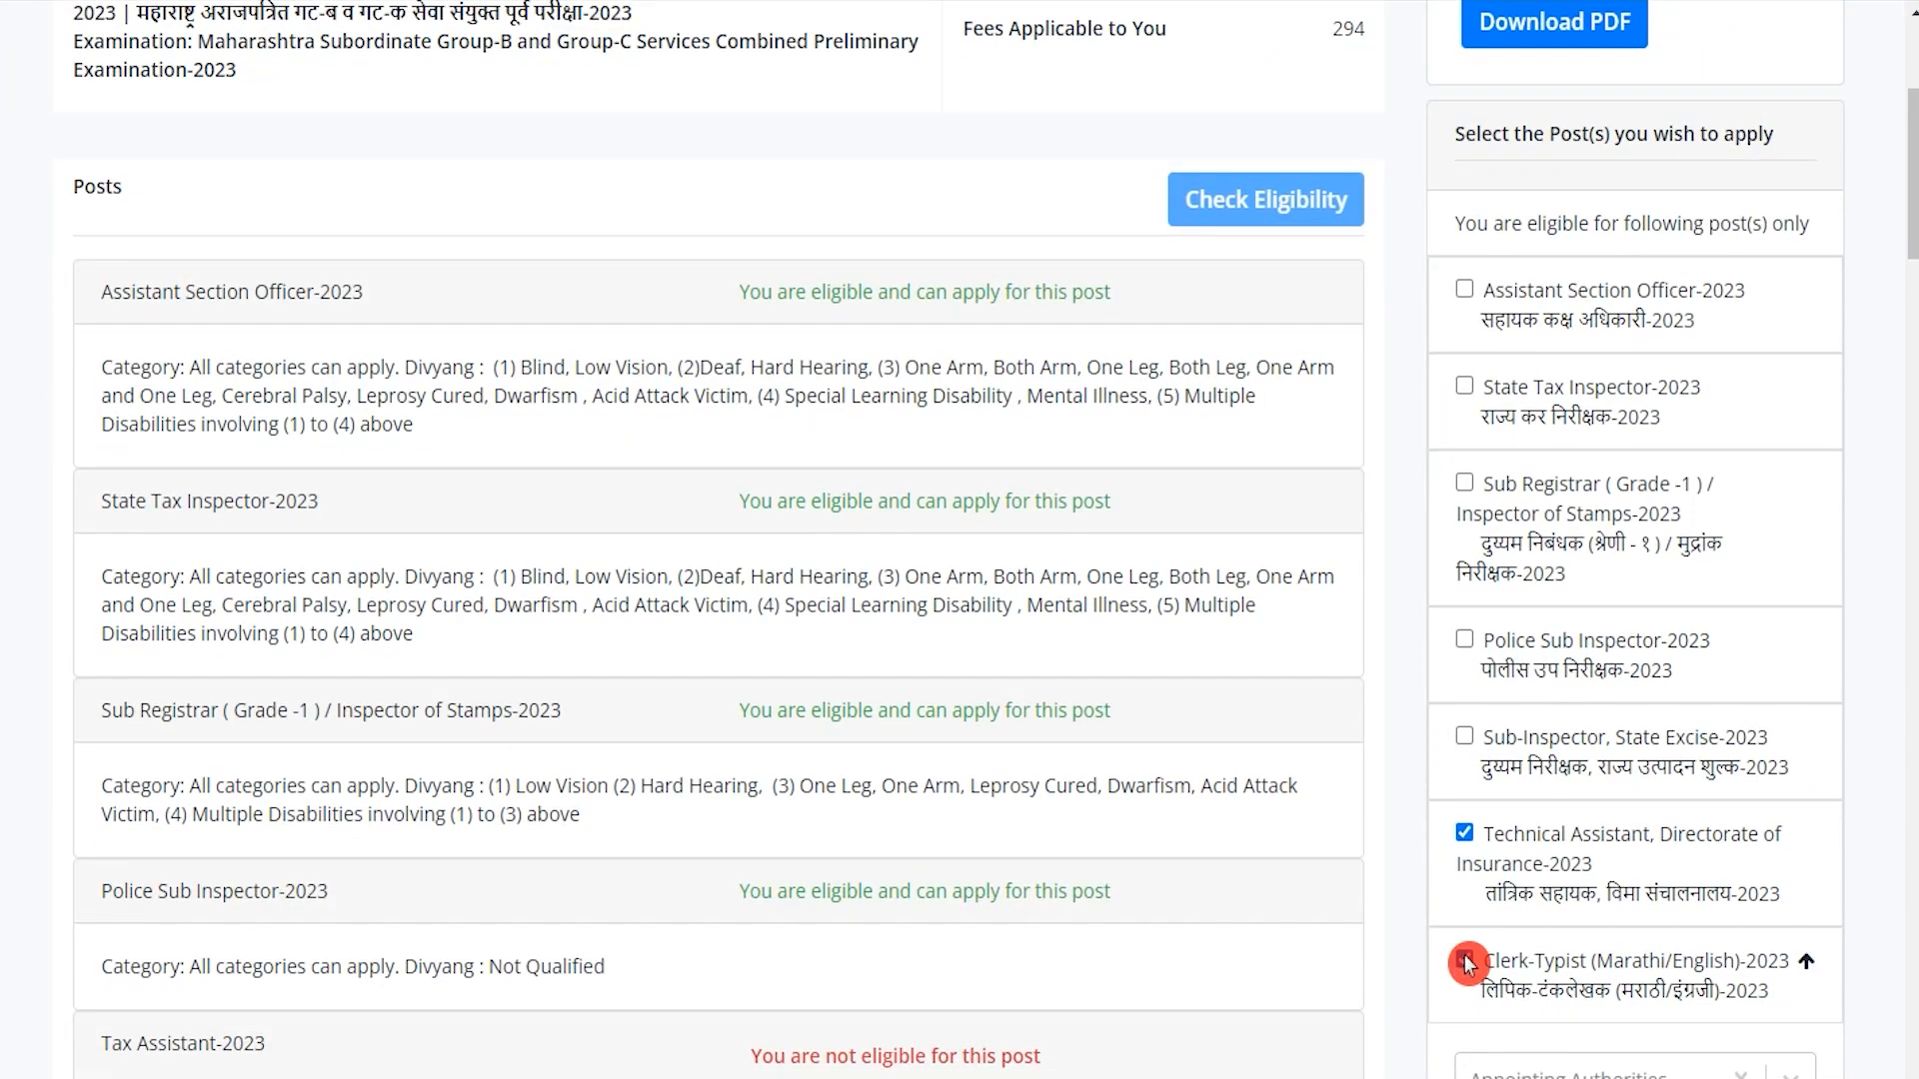
Tick the State Excise Sub-Inspector, Police Sub Inspector and State Tax Inspector posts.
{"action": "left_click", "coordinate": [1465, 738]}
{"action": "left_click", "coordinate": [1466, 644]}
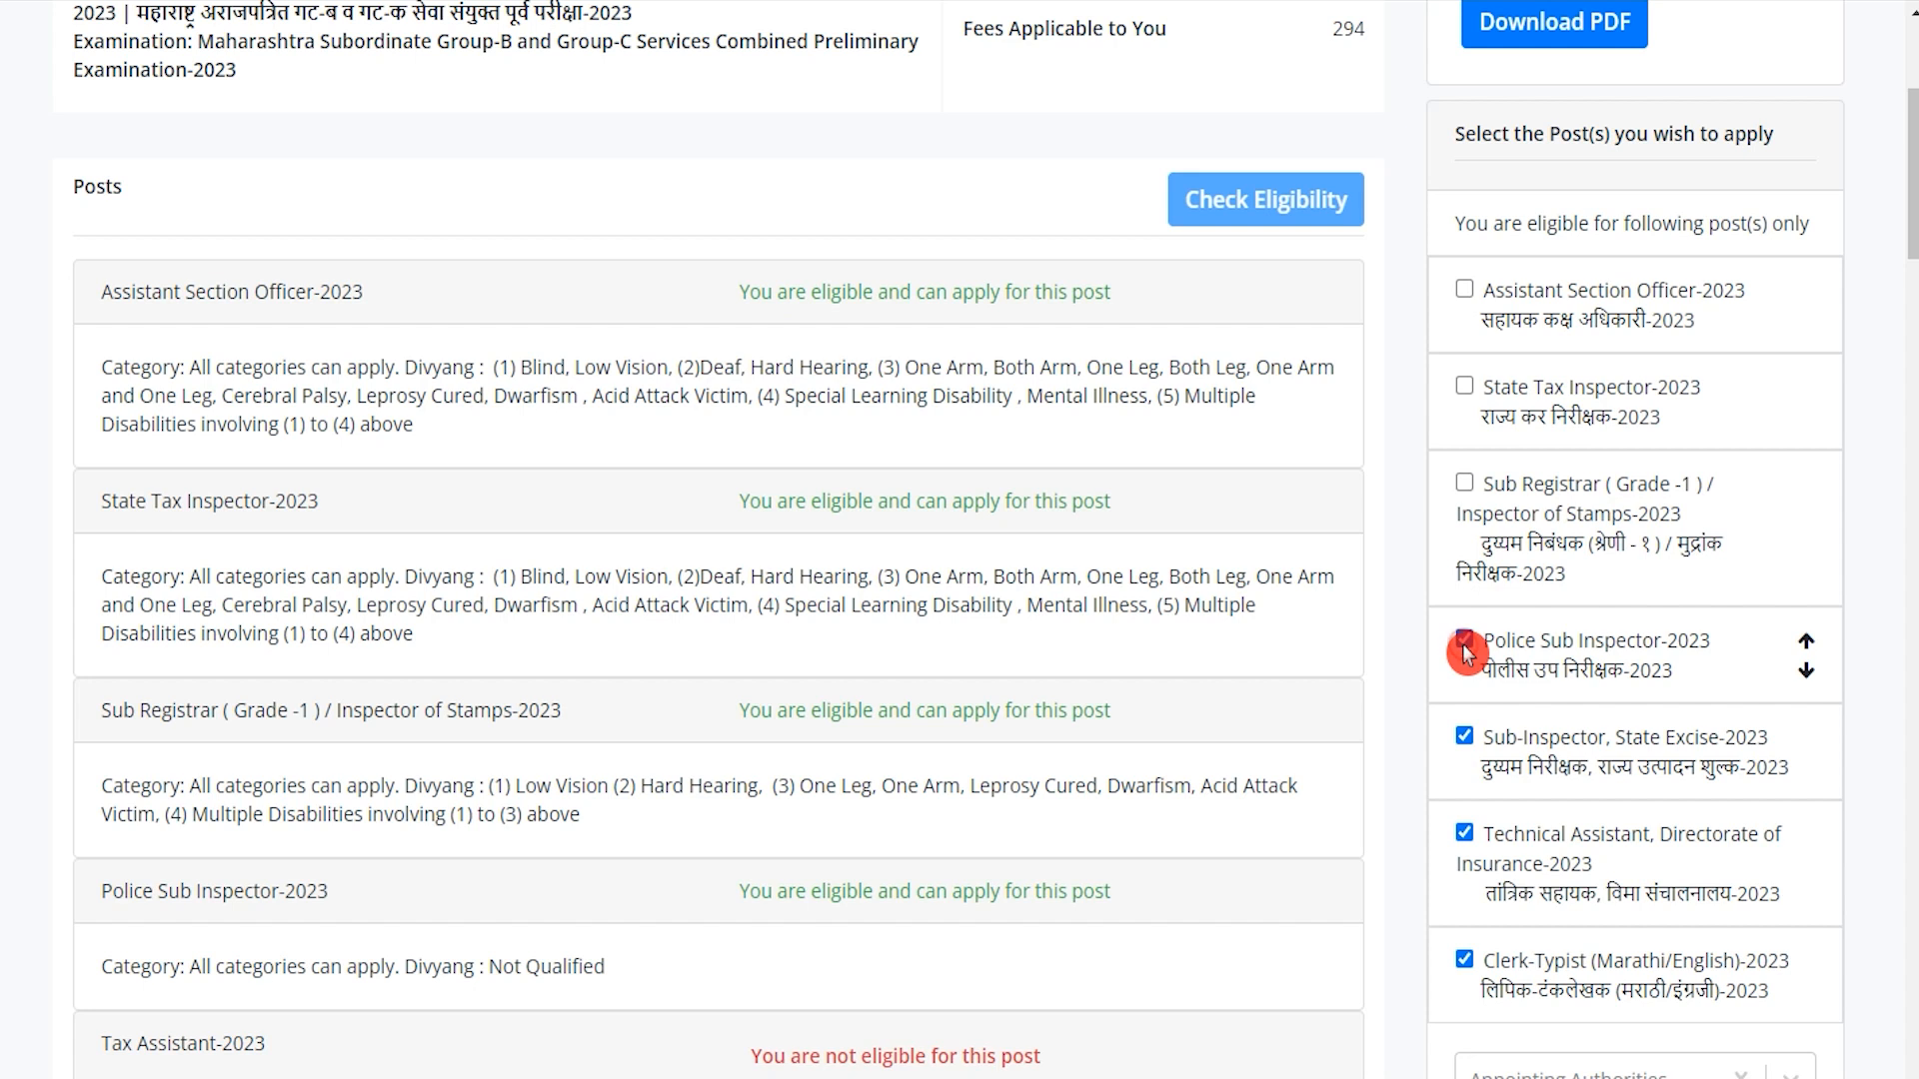
{"action": "left_click", "coordinate": [1466, 387]}
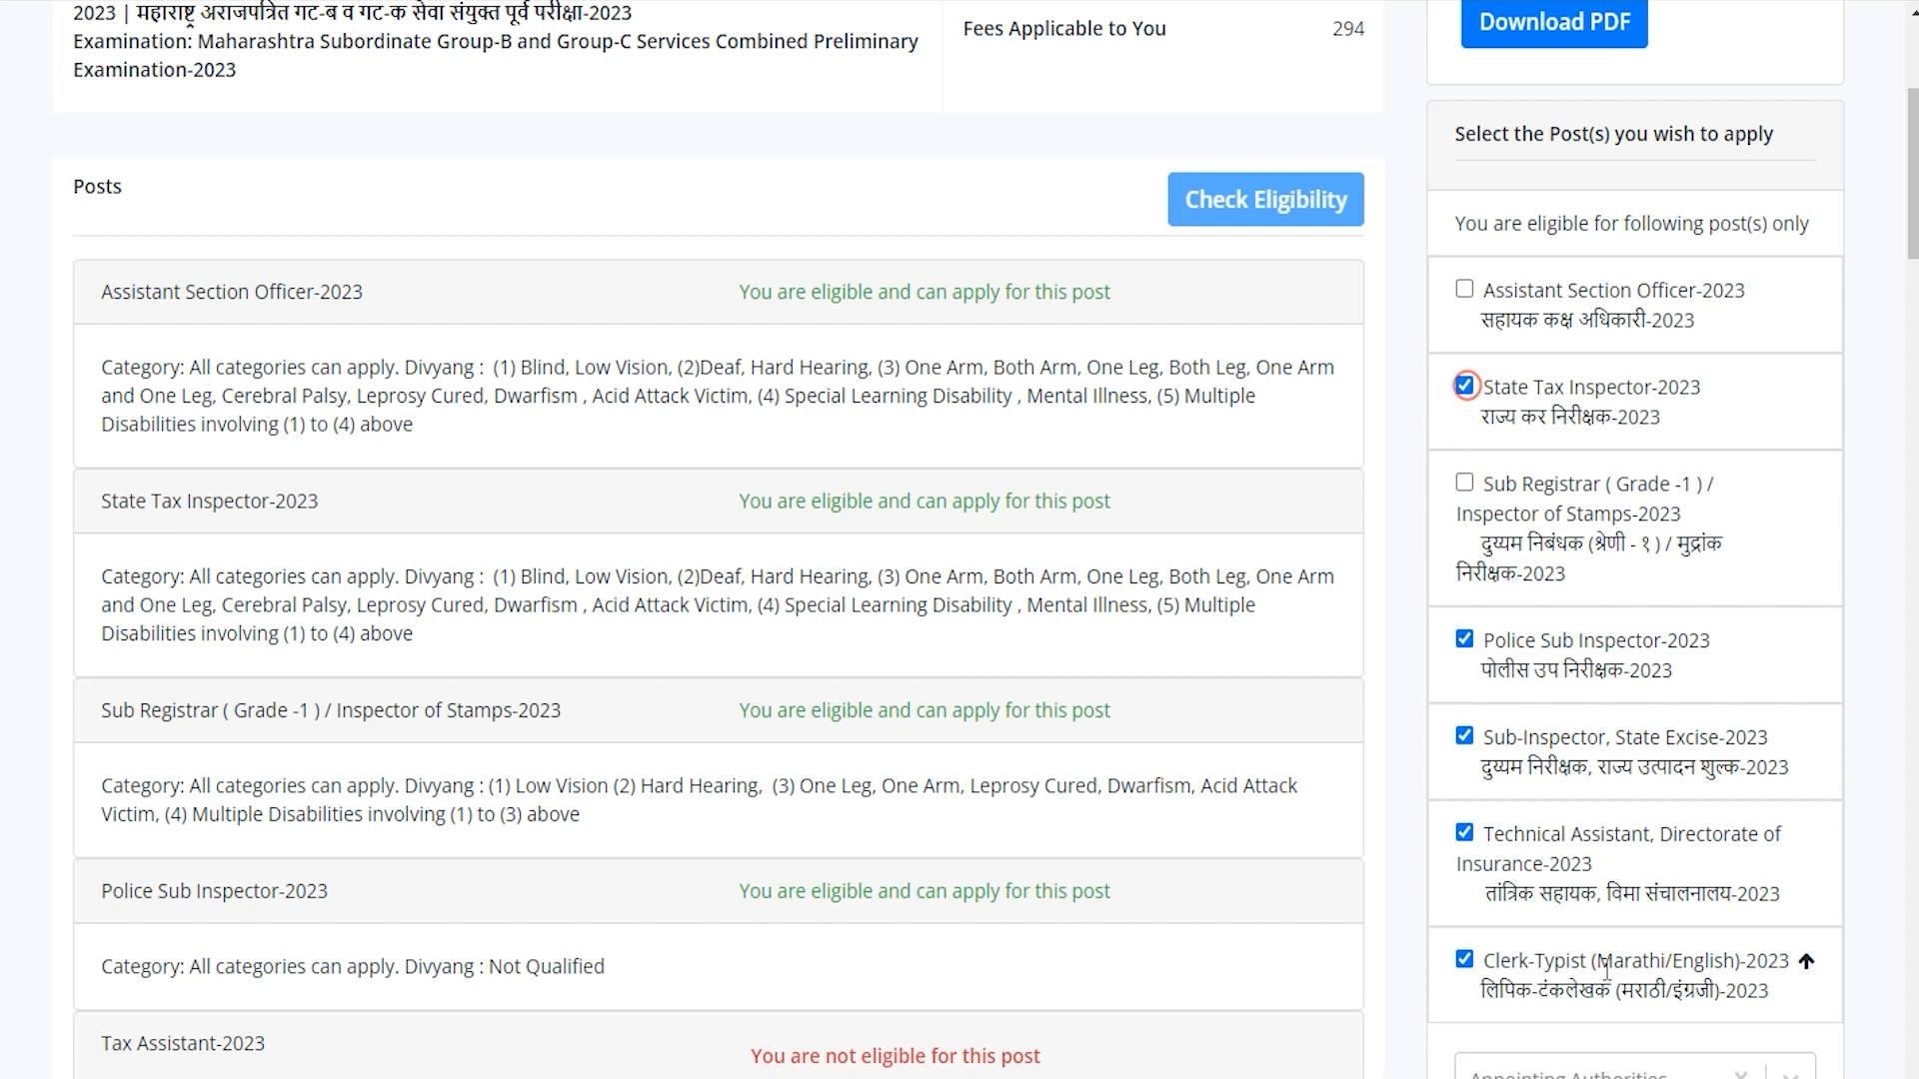
{"action": "scroll", "coordinate": [1499, 499], "scroll_direction": "down", "scroll_amount": 3}
Review the appointing authorities list, then apply for the five chosen posts.
{"action": "left_click", "coordinate": [1640, 832]}
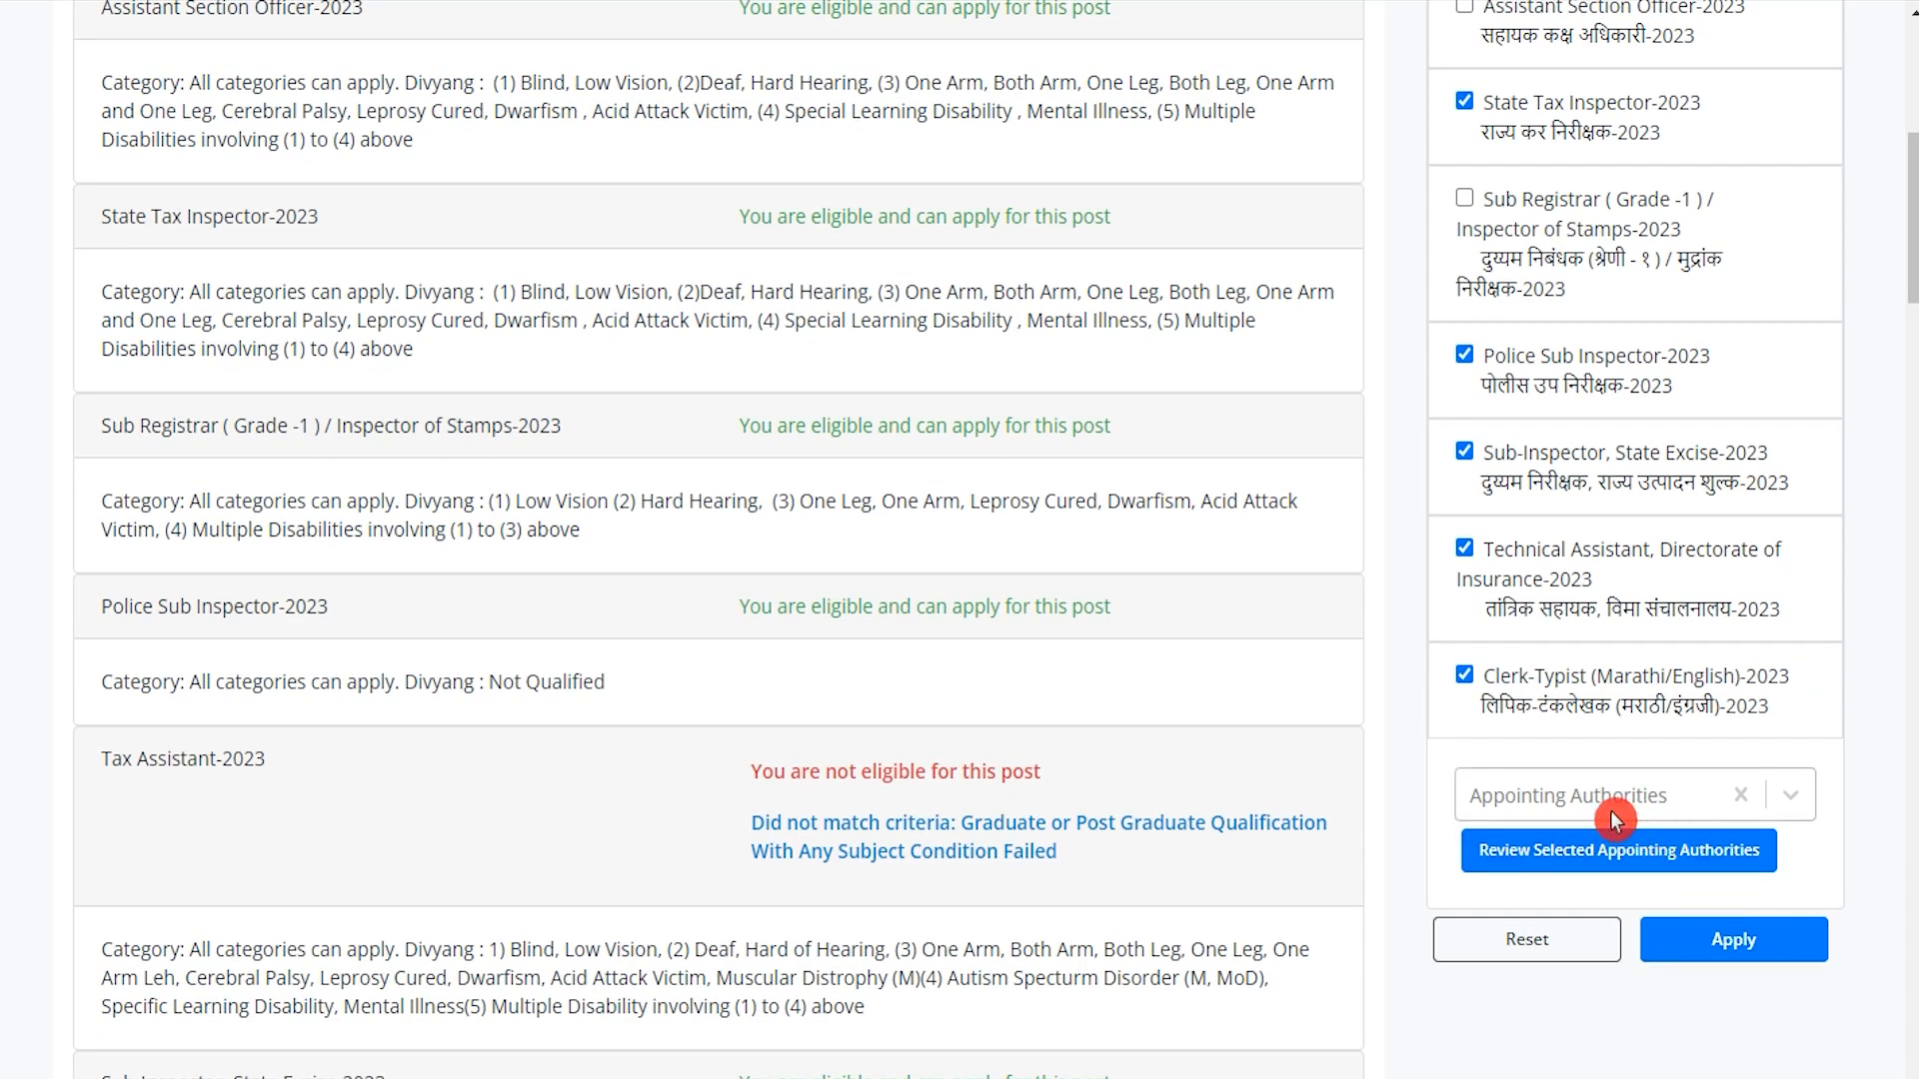
{"action": "left_click", "coordinate": [1780, 816]}
{"action": "scroll", "coordinate": [1792, 807], "scroll_direction": "down", "scroll_amount": 2}
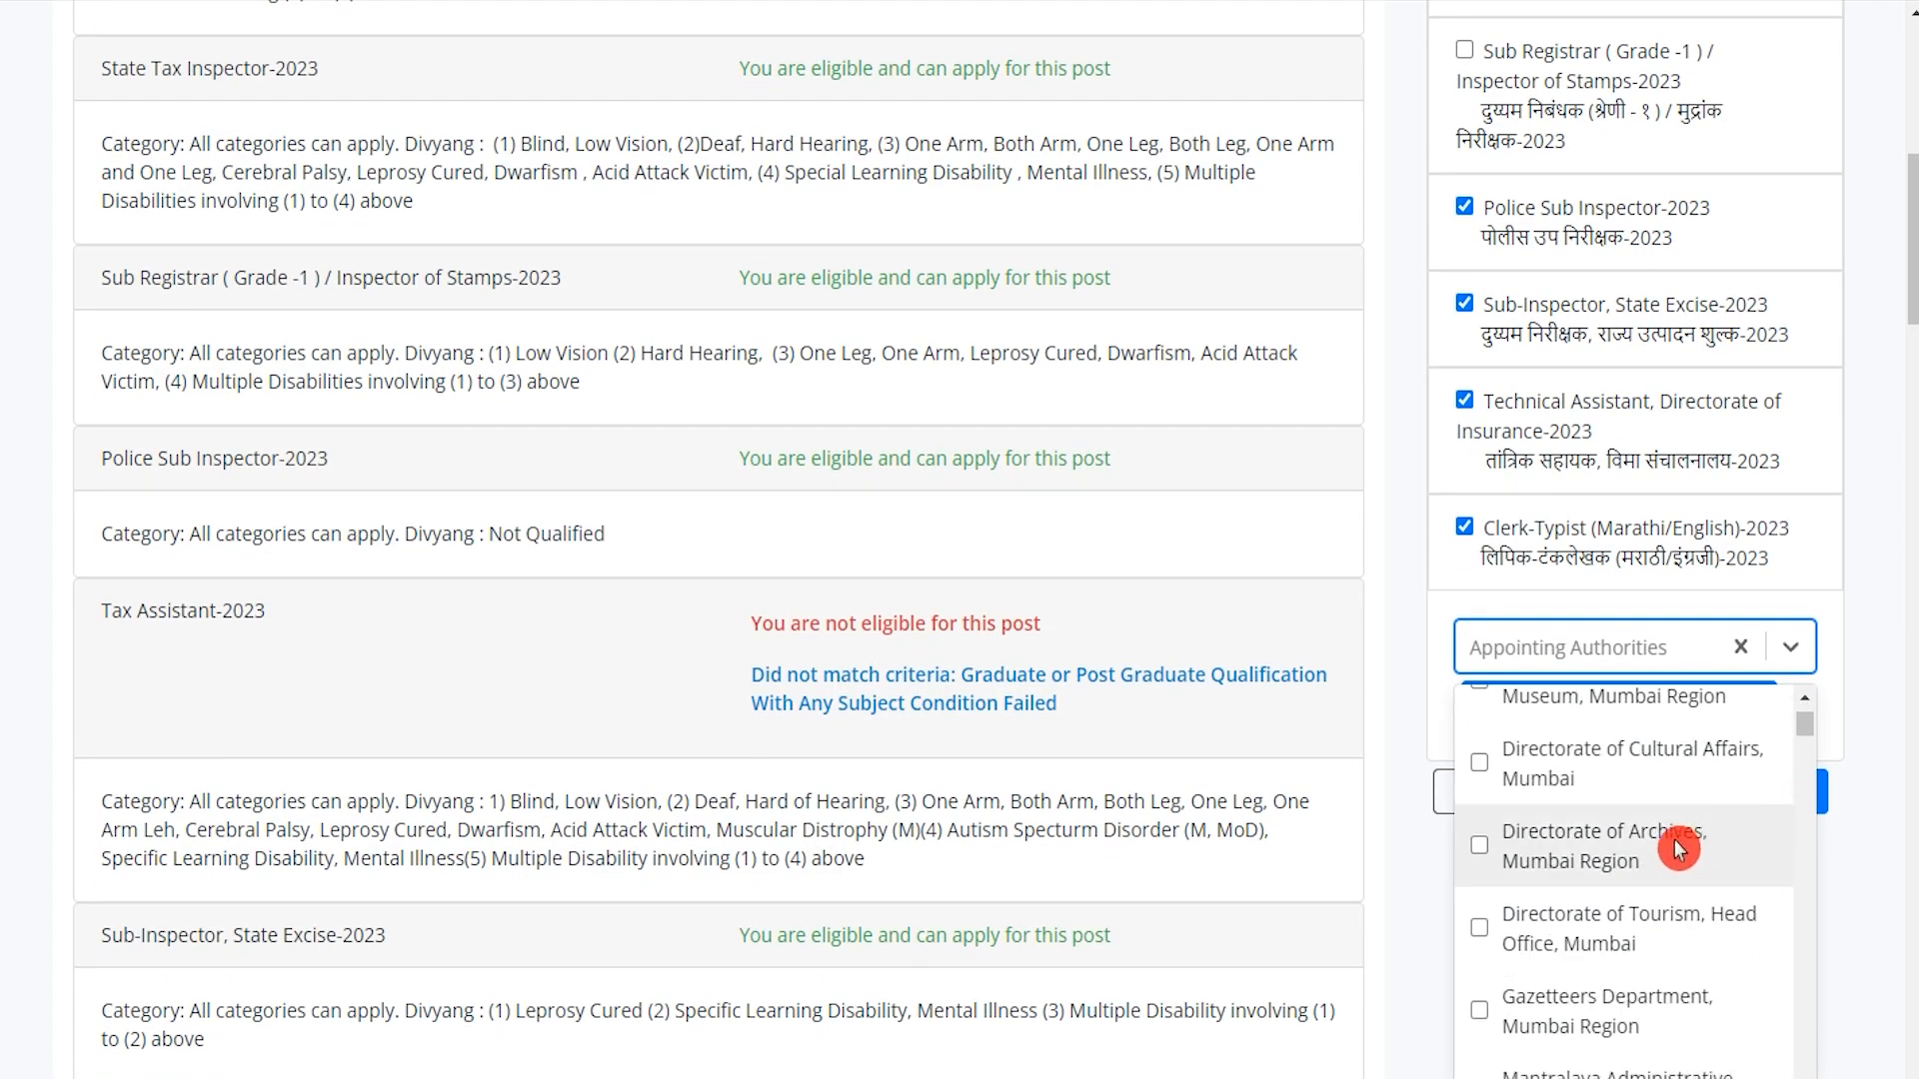
{"action": "scroll", "coordinate": [1519, 866], "scroll_direction": "down", "scroll_amount": 3}
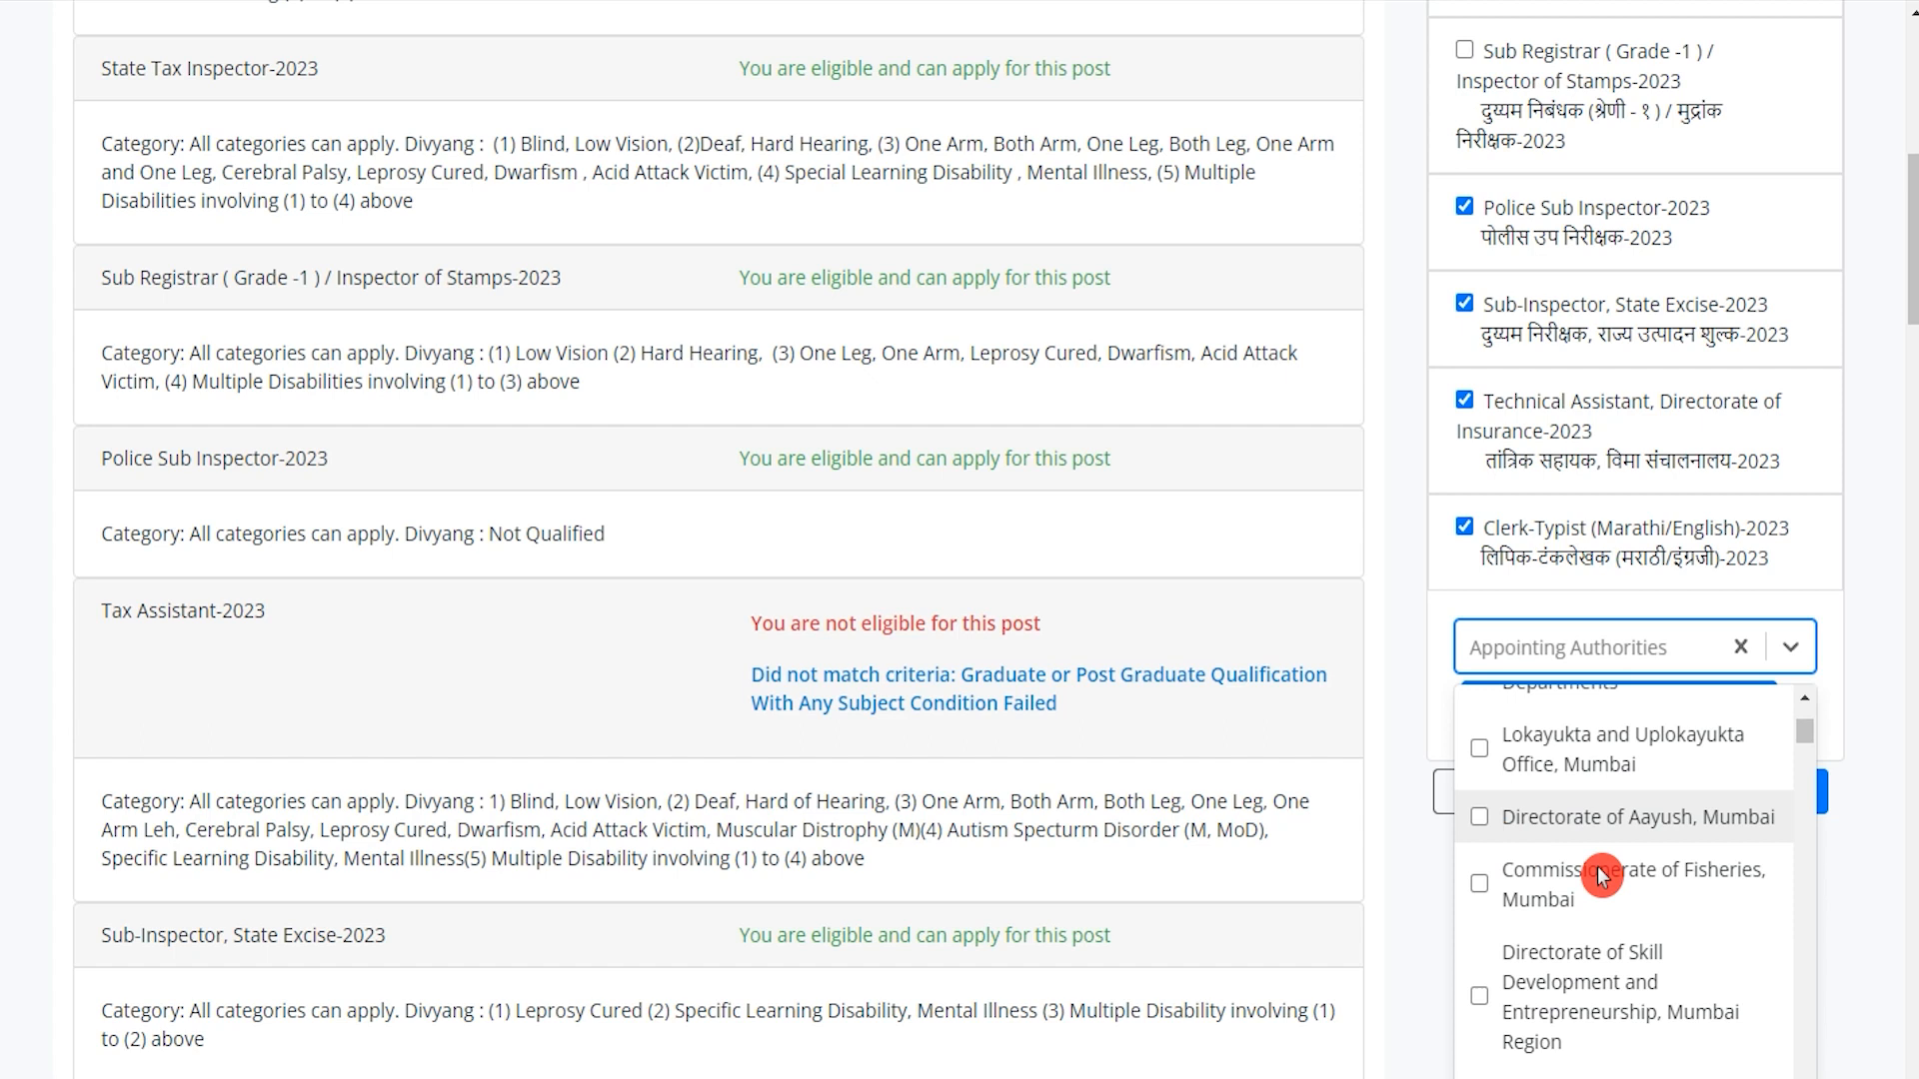
{"action": "left_click", "coordinate": [1850, 880]}
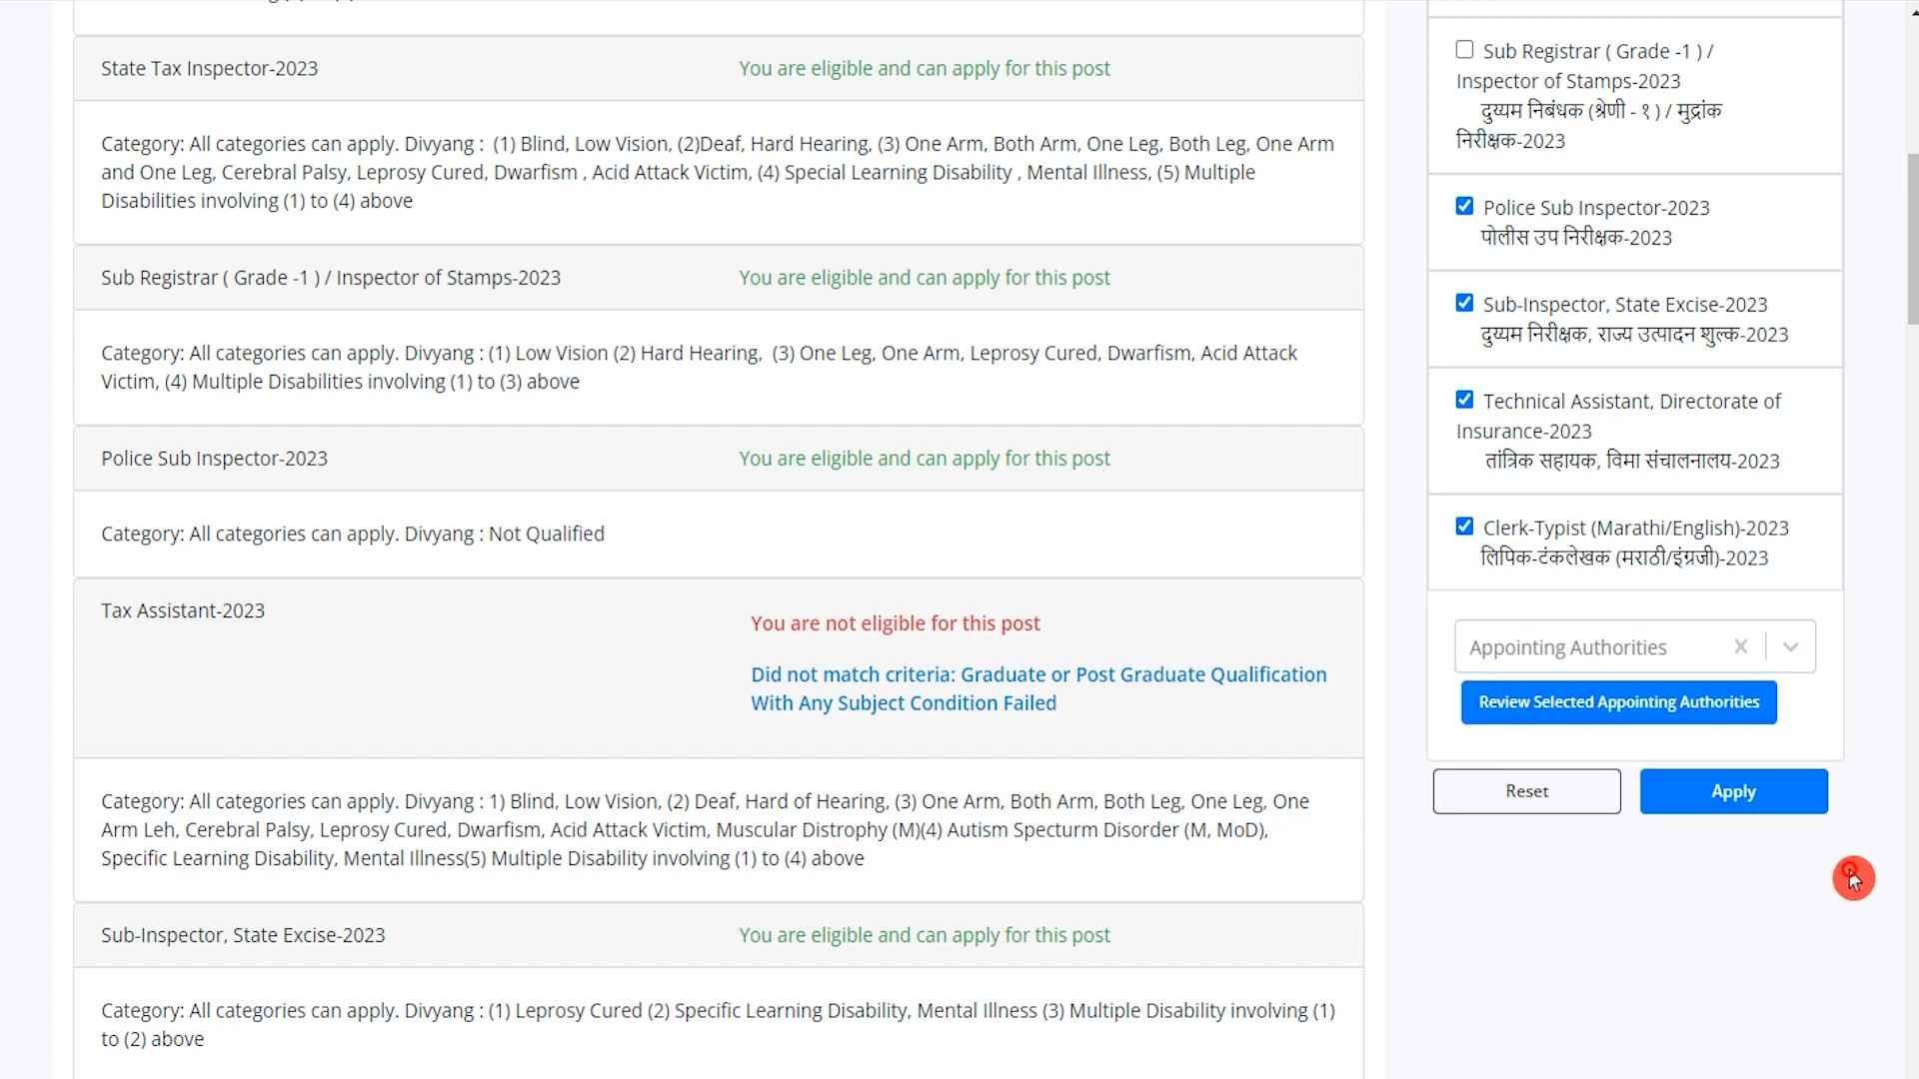
{"action": "left_click", "coordinate": [1772, 824]}
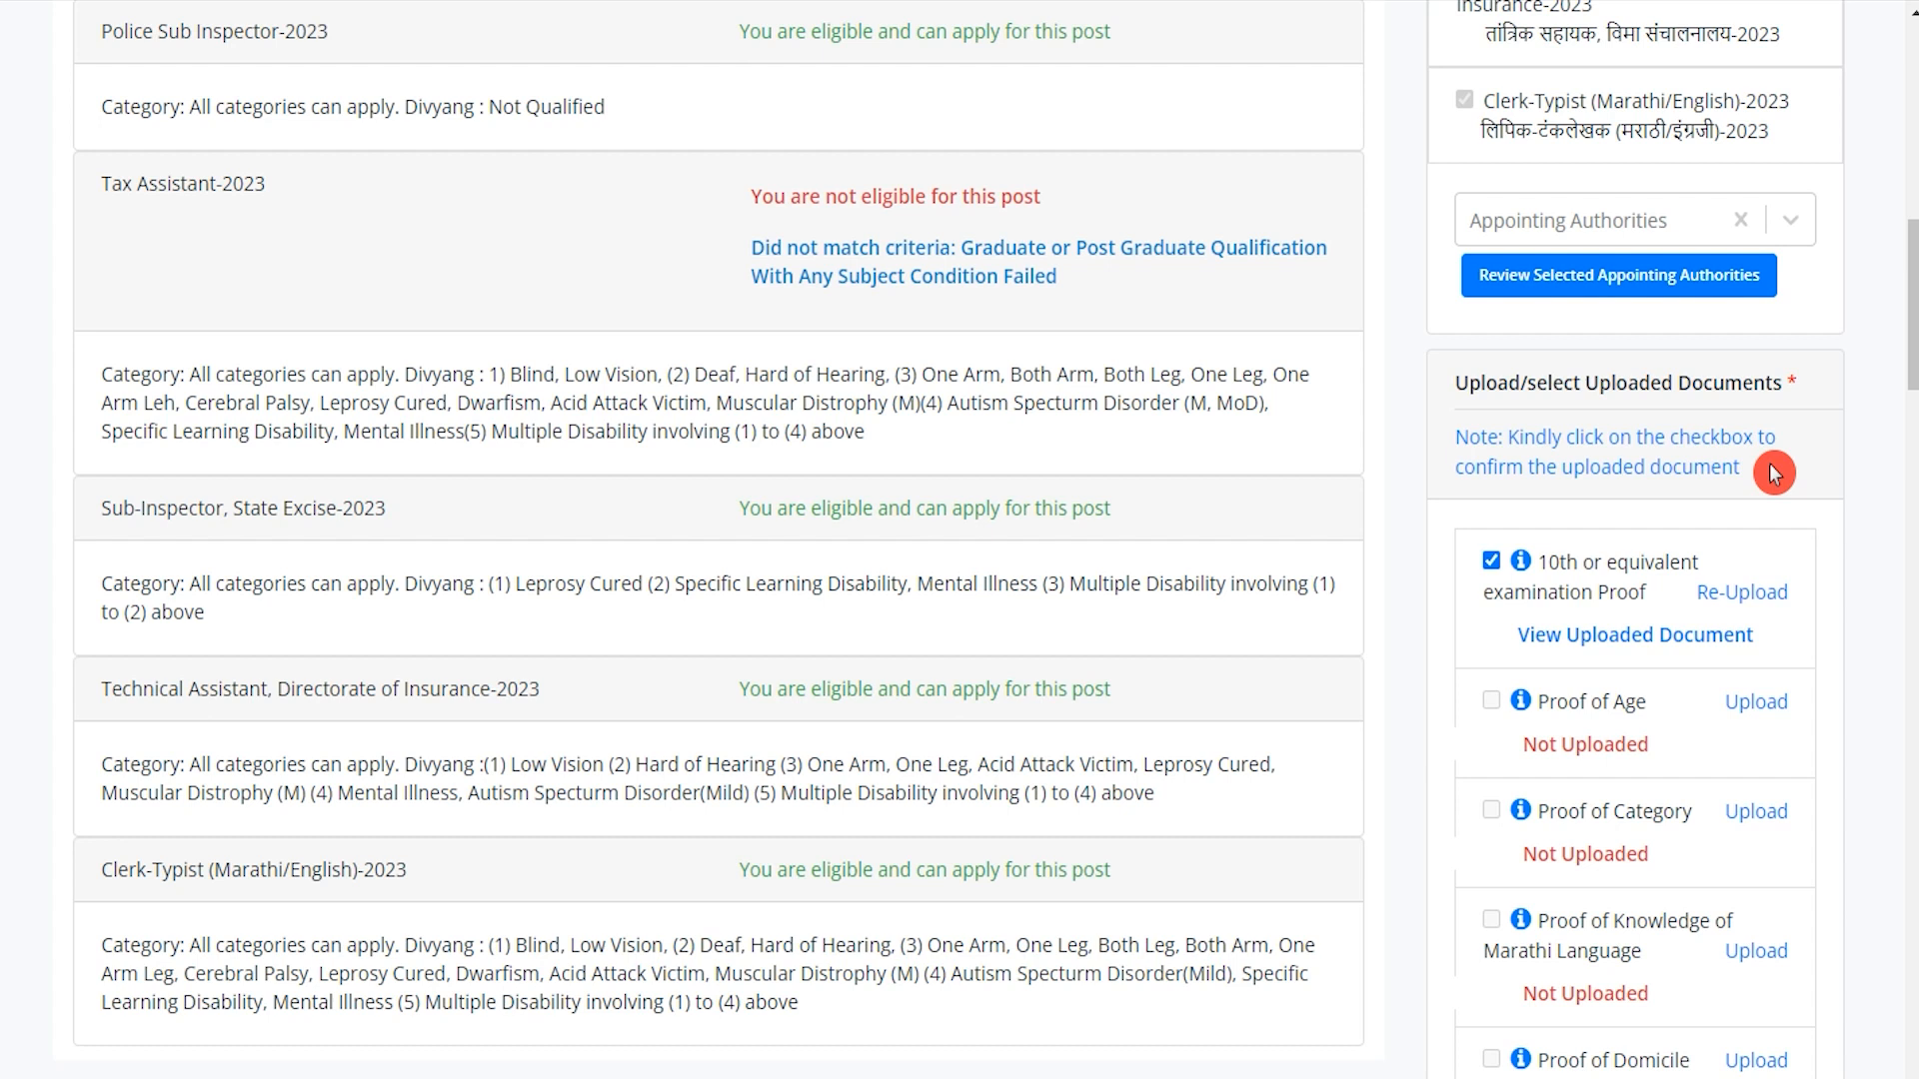
Go over the required proofs: 10th exam, age, Marathi language, domicile and educational qualification.
{"action": "scroll", "coordinate": [1704, 595], "scroll_direction": "down", "scroll_amount": 3}
{"action": "left_click", "coordinate": [1589, 332]}
{"action": "left_click", "coordinate": [1582, 417]}
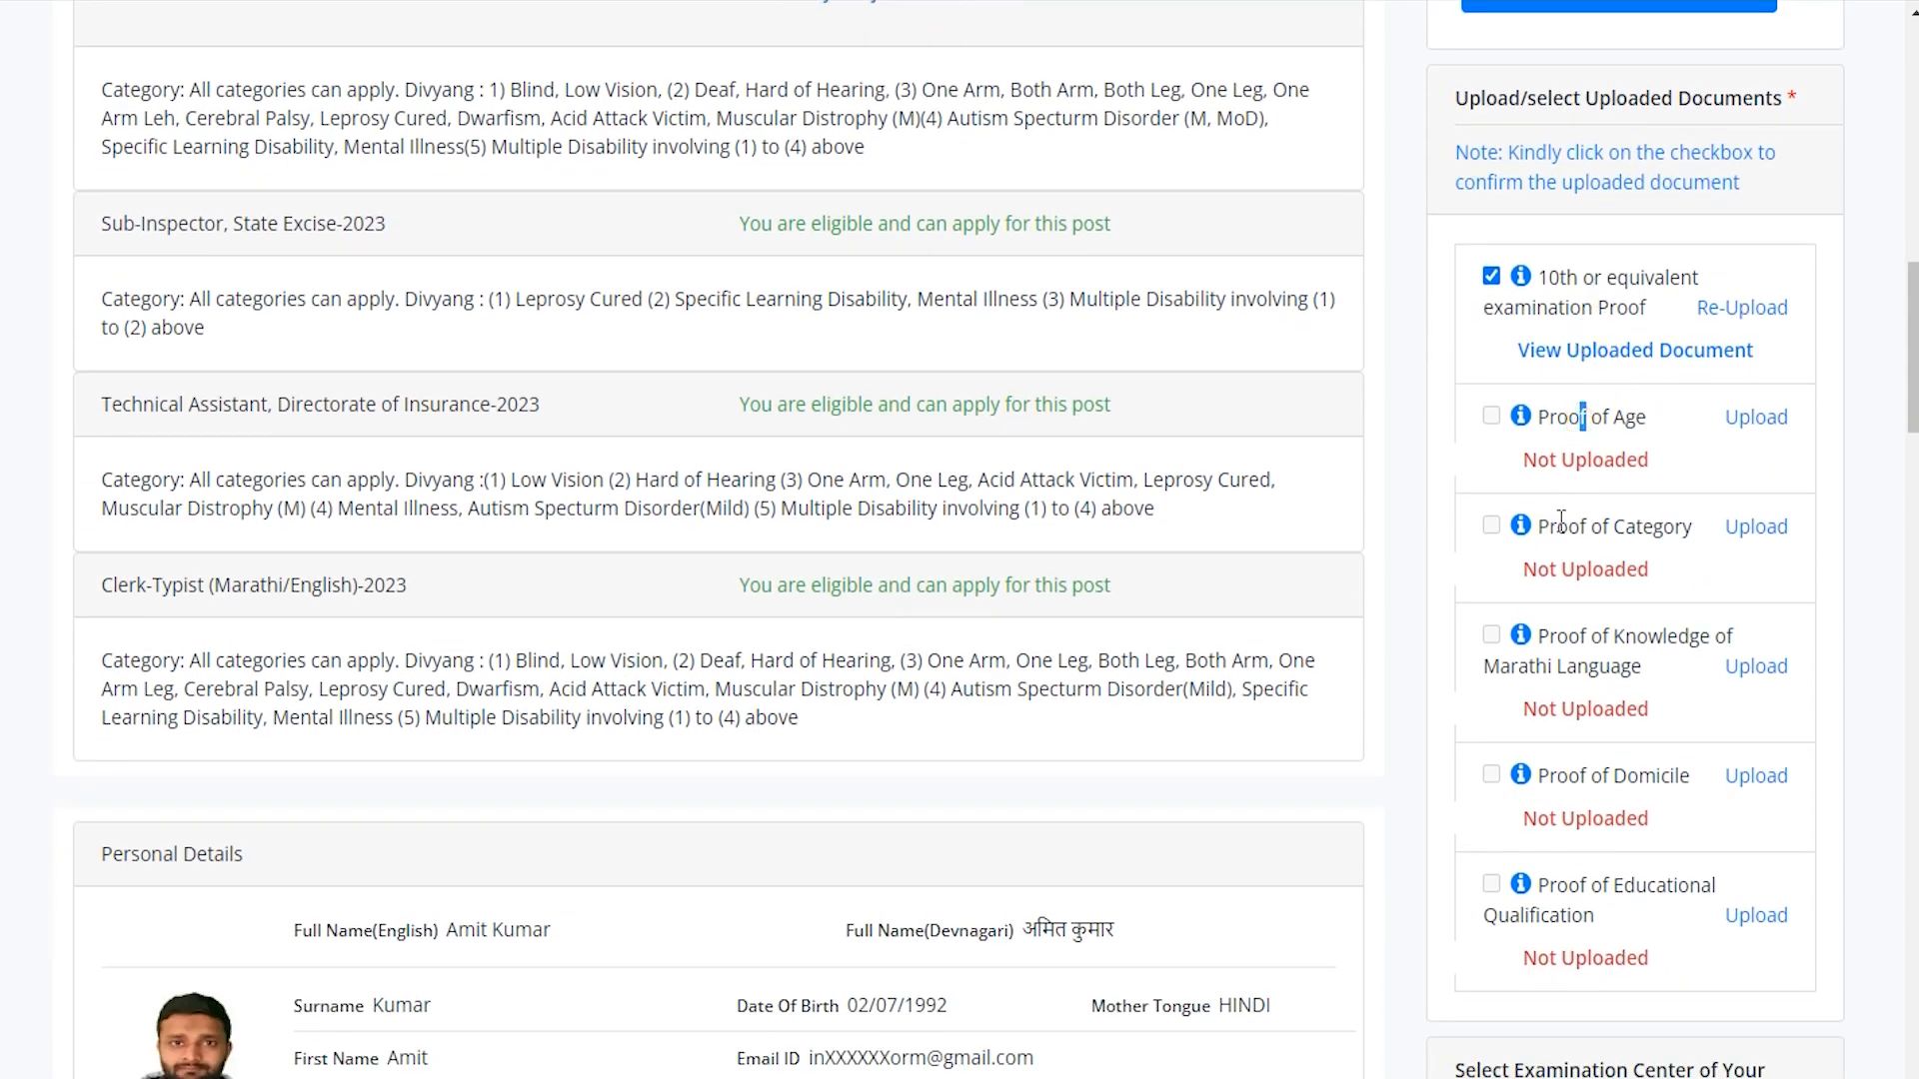
{"action": "left_click_drag", "start_coordinate": [1577, 636], "coordinate": [1610, 636]}
{"action": "left_click", "coordinate": [1584, 659]}
{"action": "left_click_drag", "start_coordinate": [1583, 773], "coordinate": [1613, 769]}
{"action": "left_click", "coordinate": [1584, 884]}
{"action": "left_click_drag", "start_coordinate": [1586, 885], "coordinate": [1609, 892]}
Upload the 58kb PDF as the Proof of Age document.
{"action": "left_click", "coordinate": [1819, 405]}
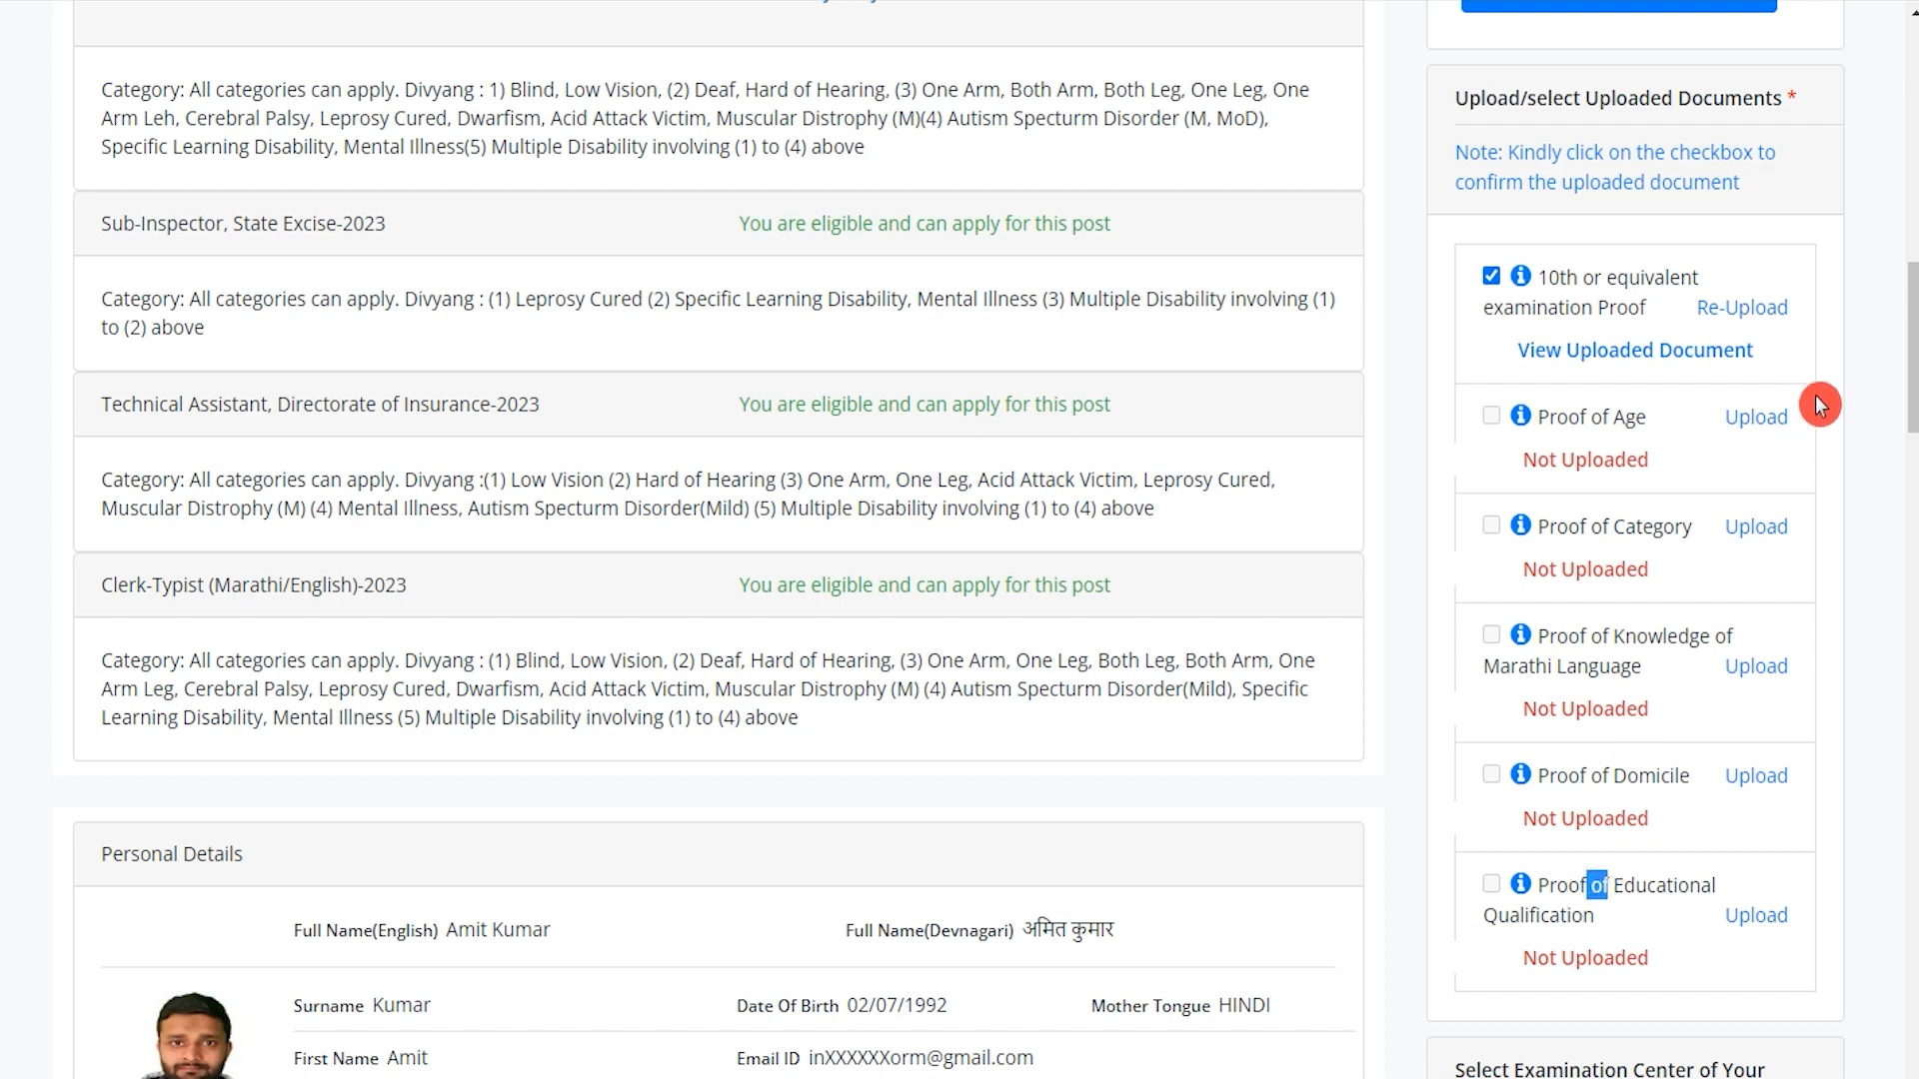
{"action": "left_click", "coordinate": [1761, 420]}
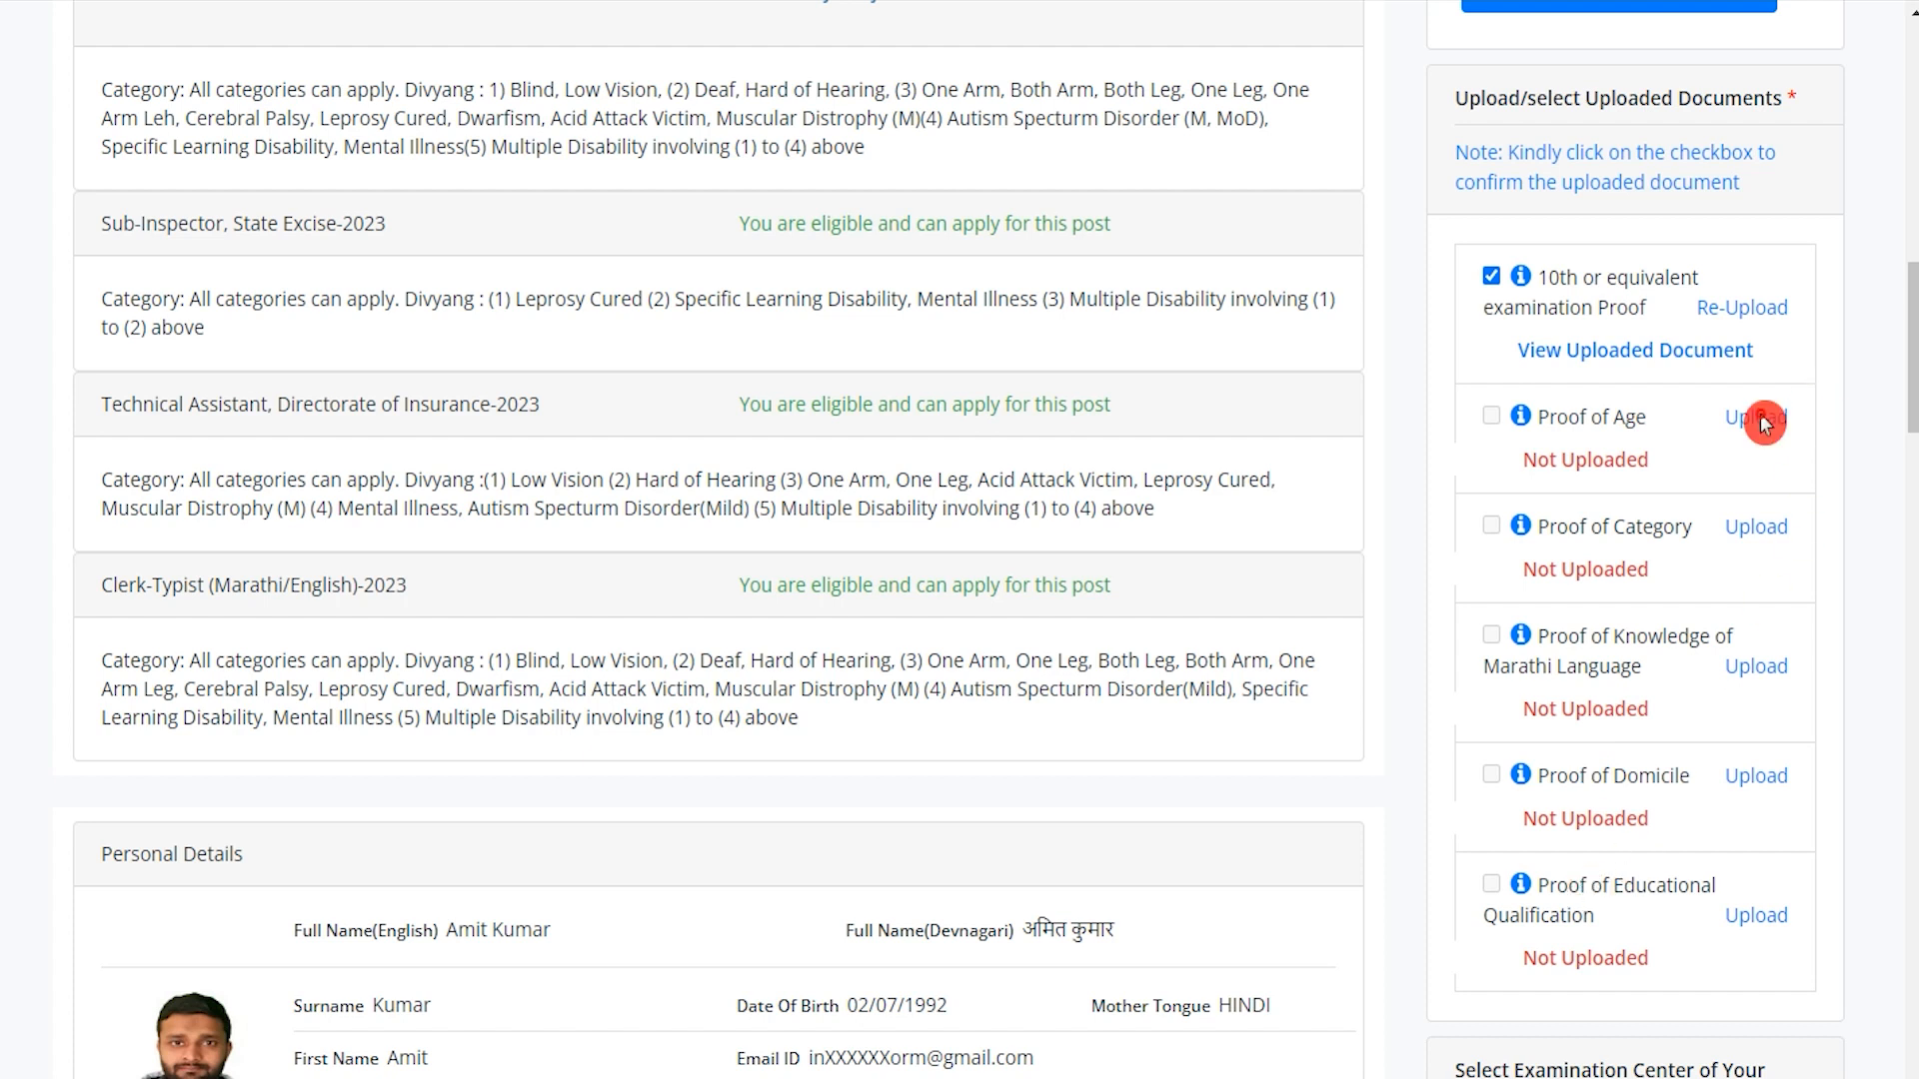
{"action": "left_click", "coordinate": [466, 372]}
{"action": "left_click", "coordinate": [466, 371]}
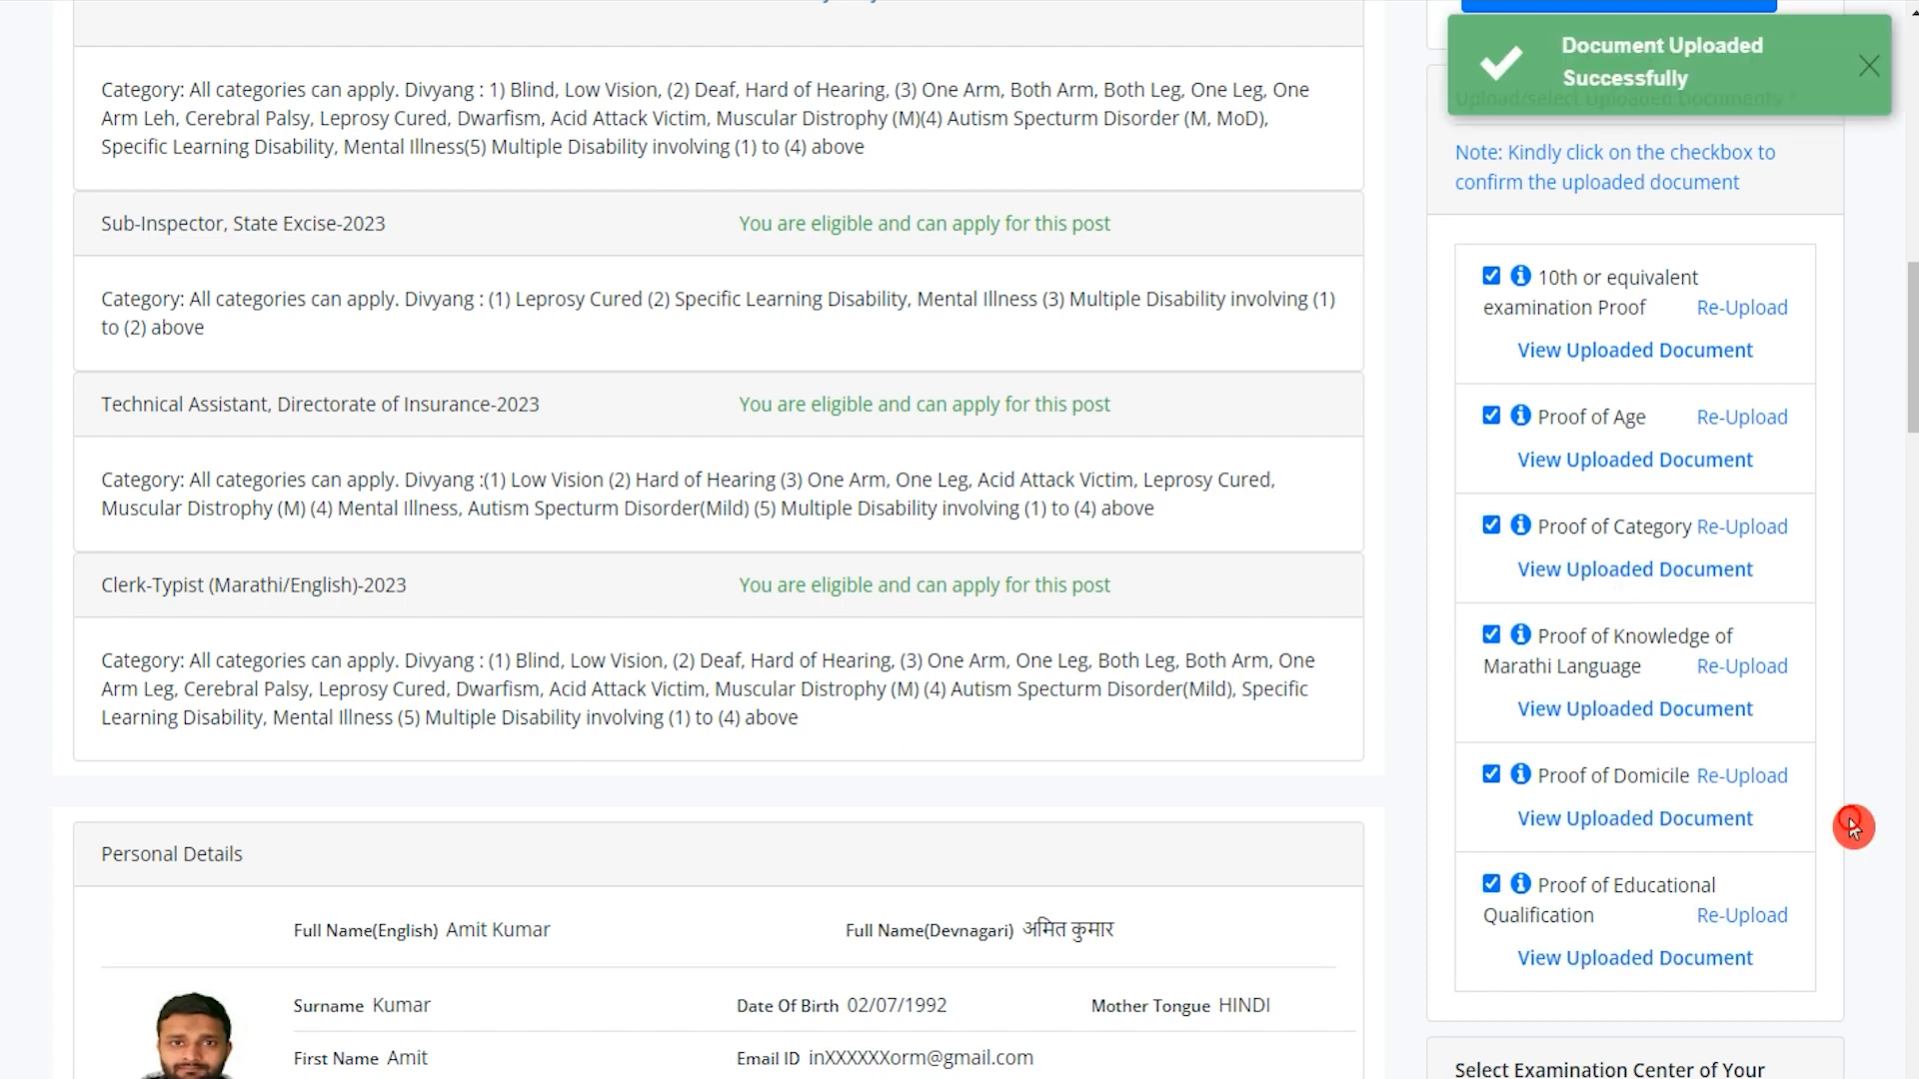
{"action": "scroll", "coordinate": [1854, 827], "scroll_direction": "down", "scroll_amount": 5}
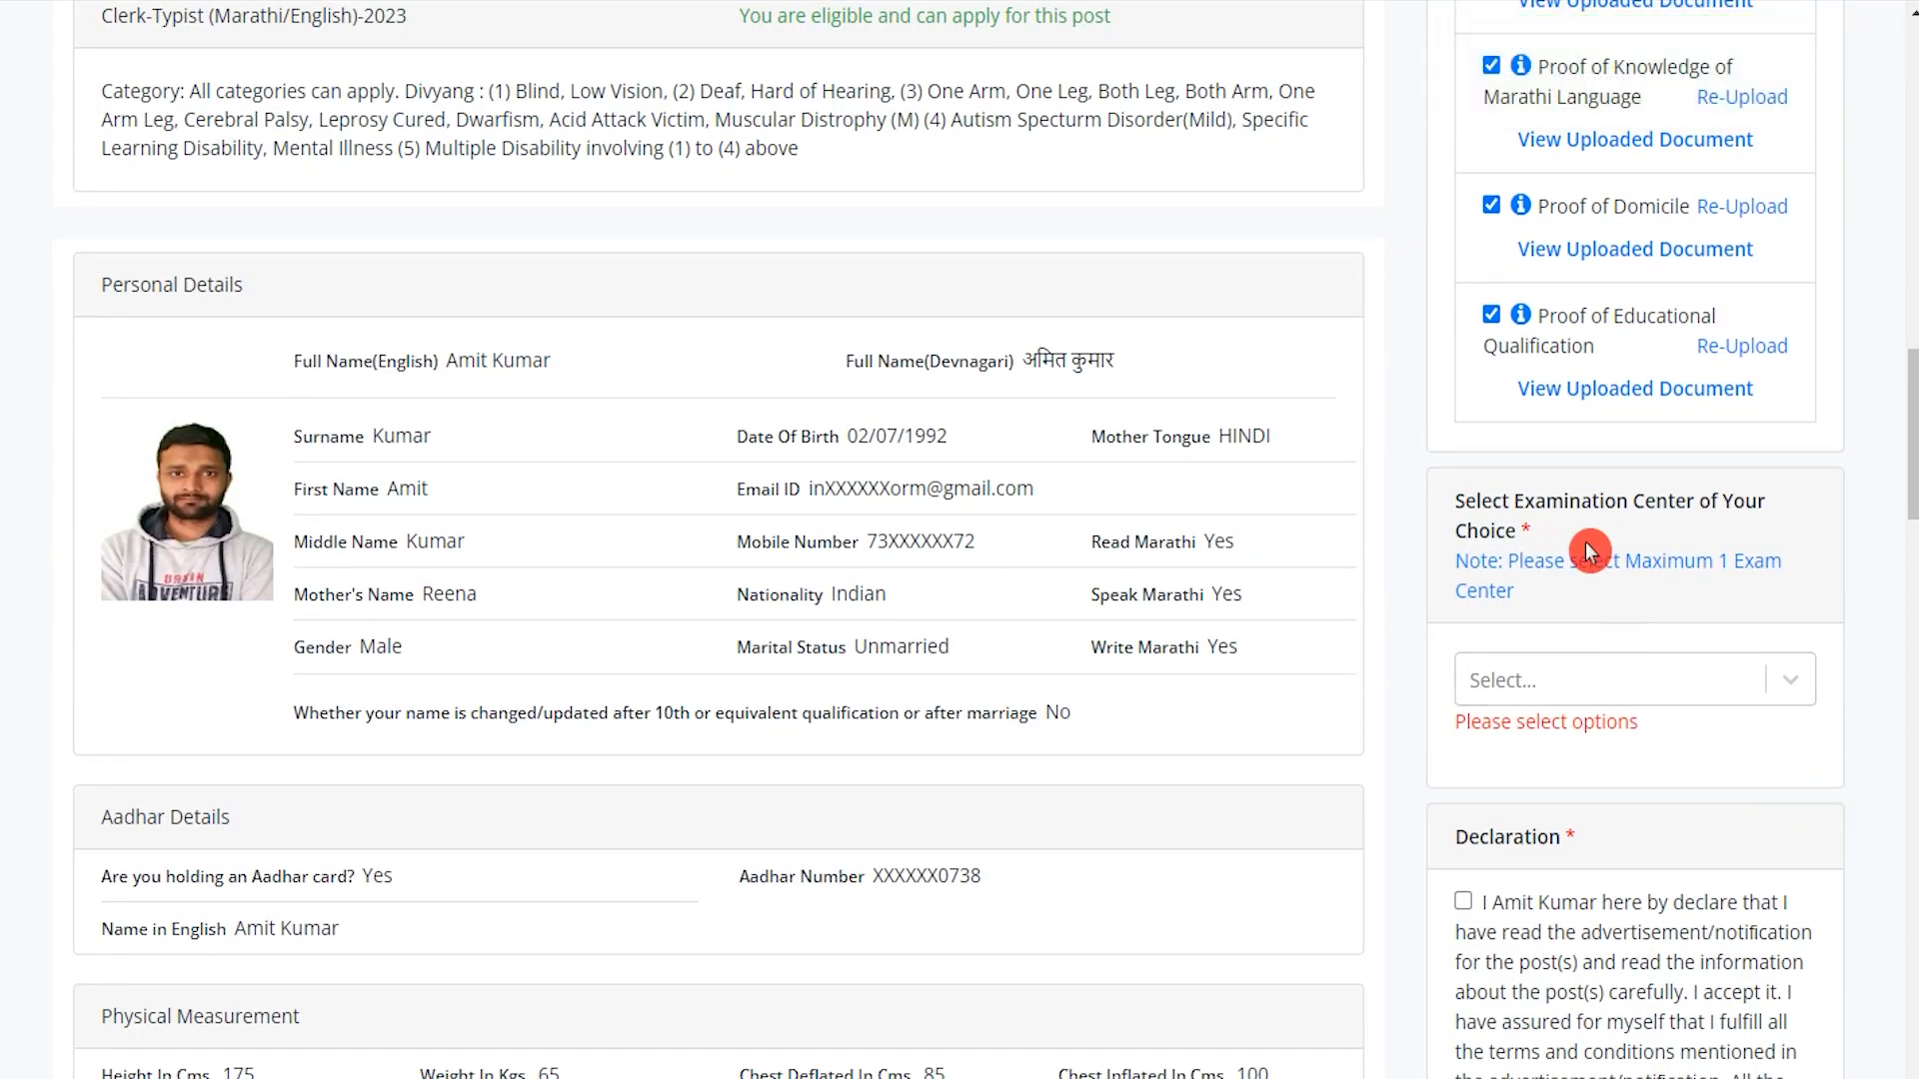
Select Ahmednagar as the examination centre.
{"action": "left_click_drag", "start_coordinate": [1564, 502], "coordinate": [1615, 502]}
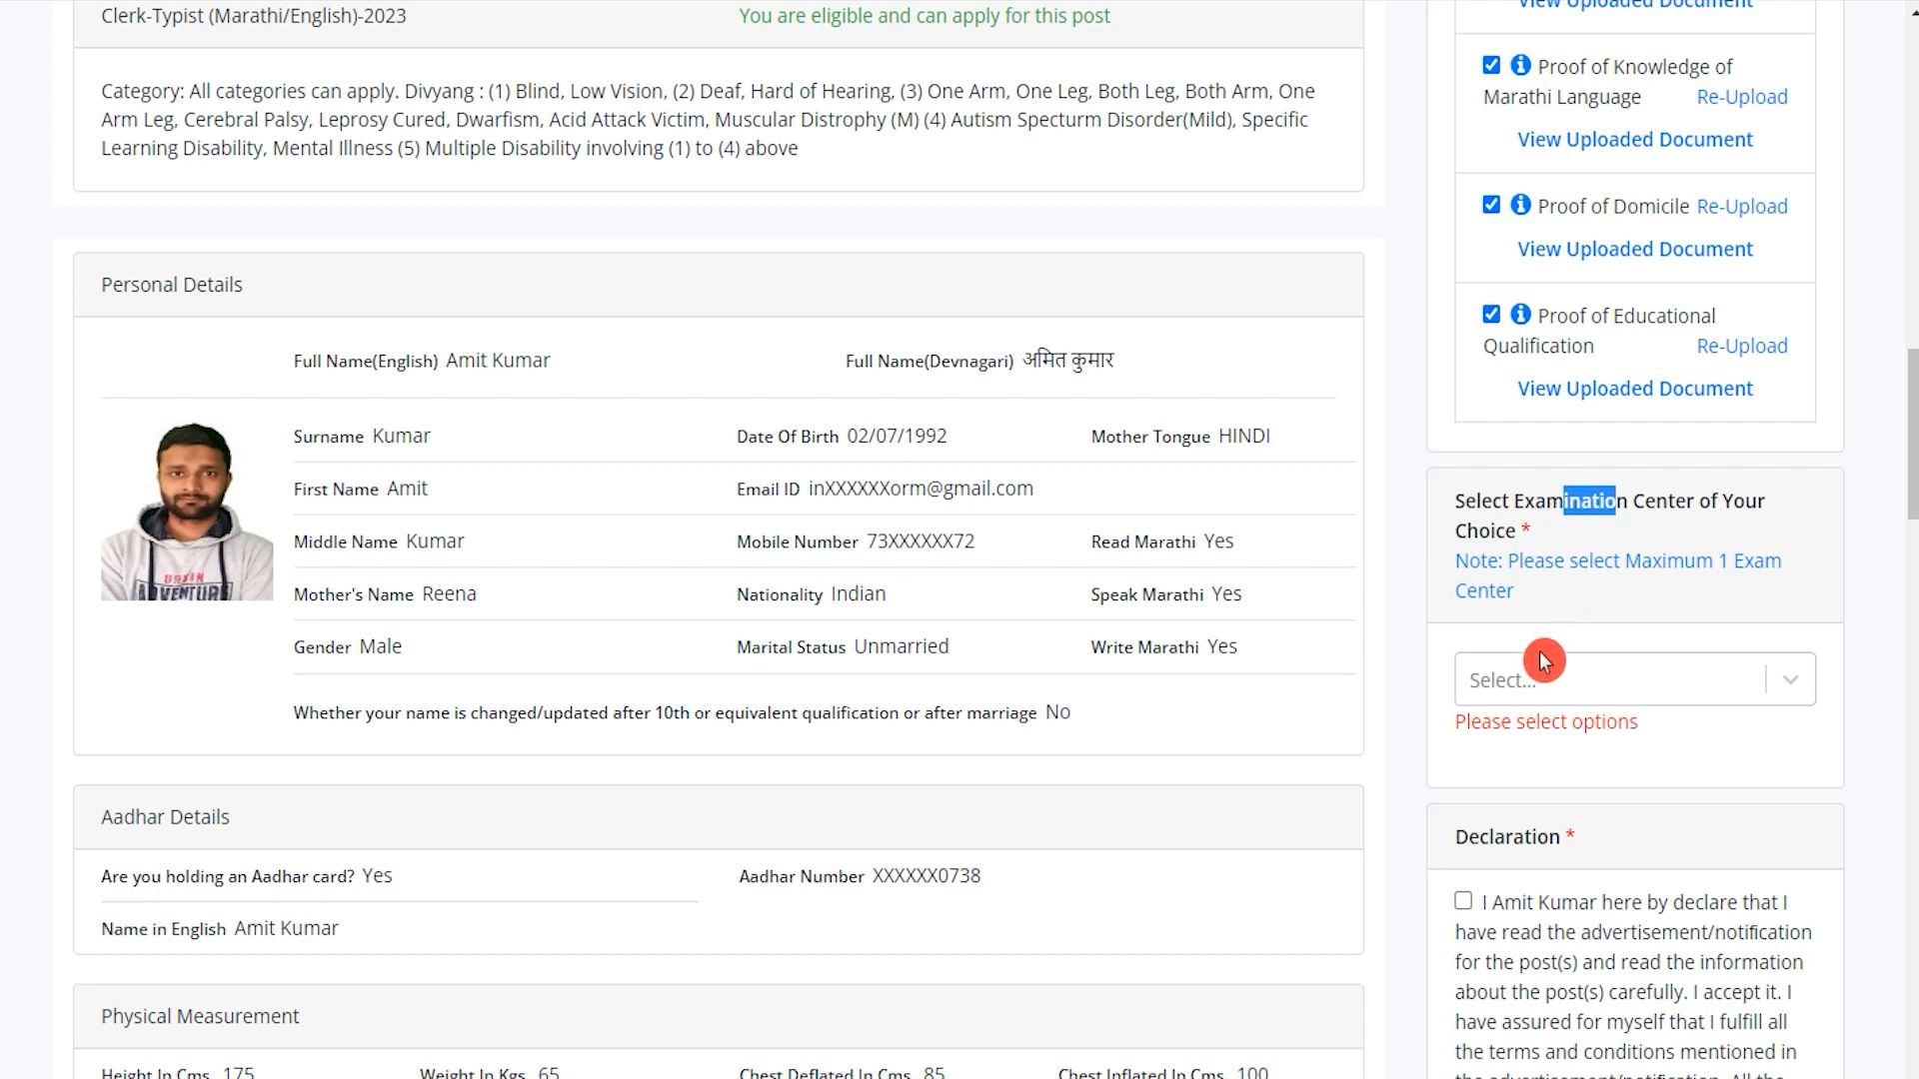
{"action": "left_click", "coordinate": [1794, 685]}
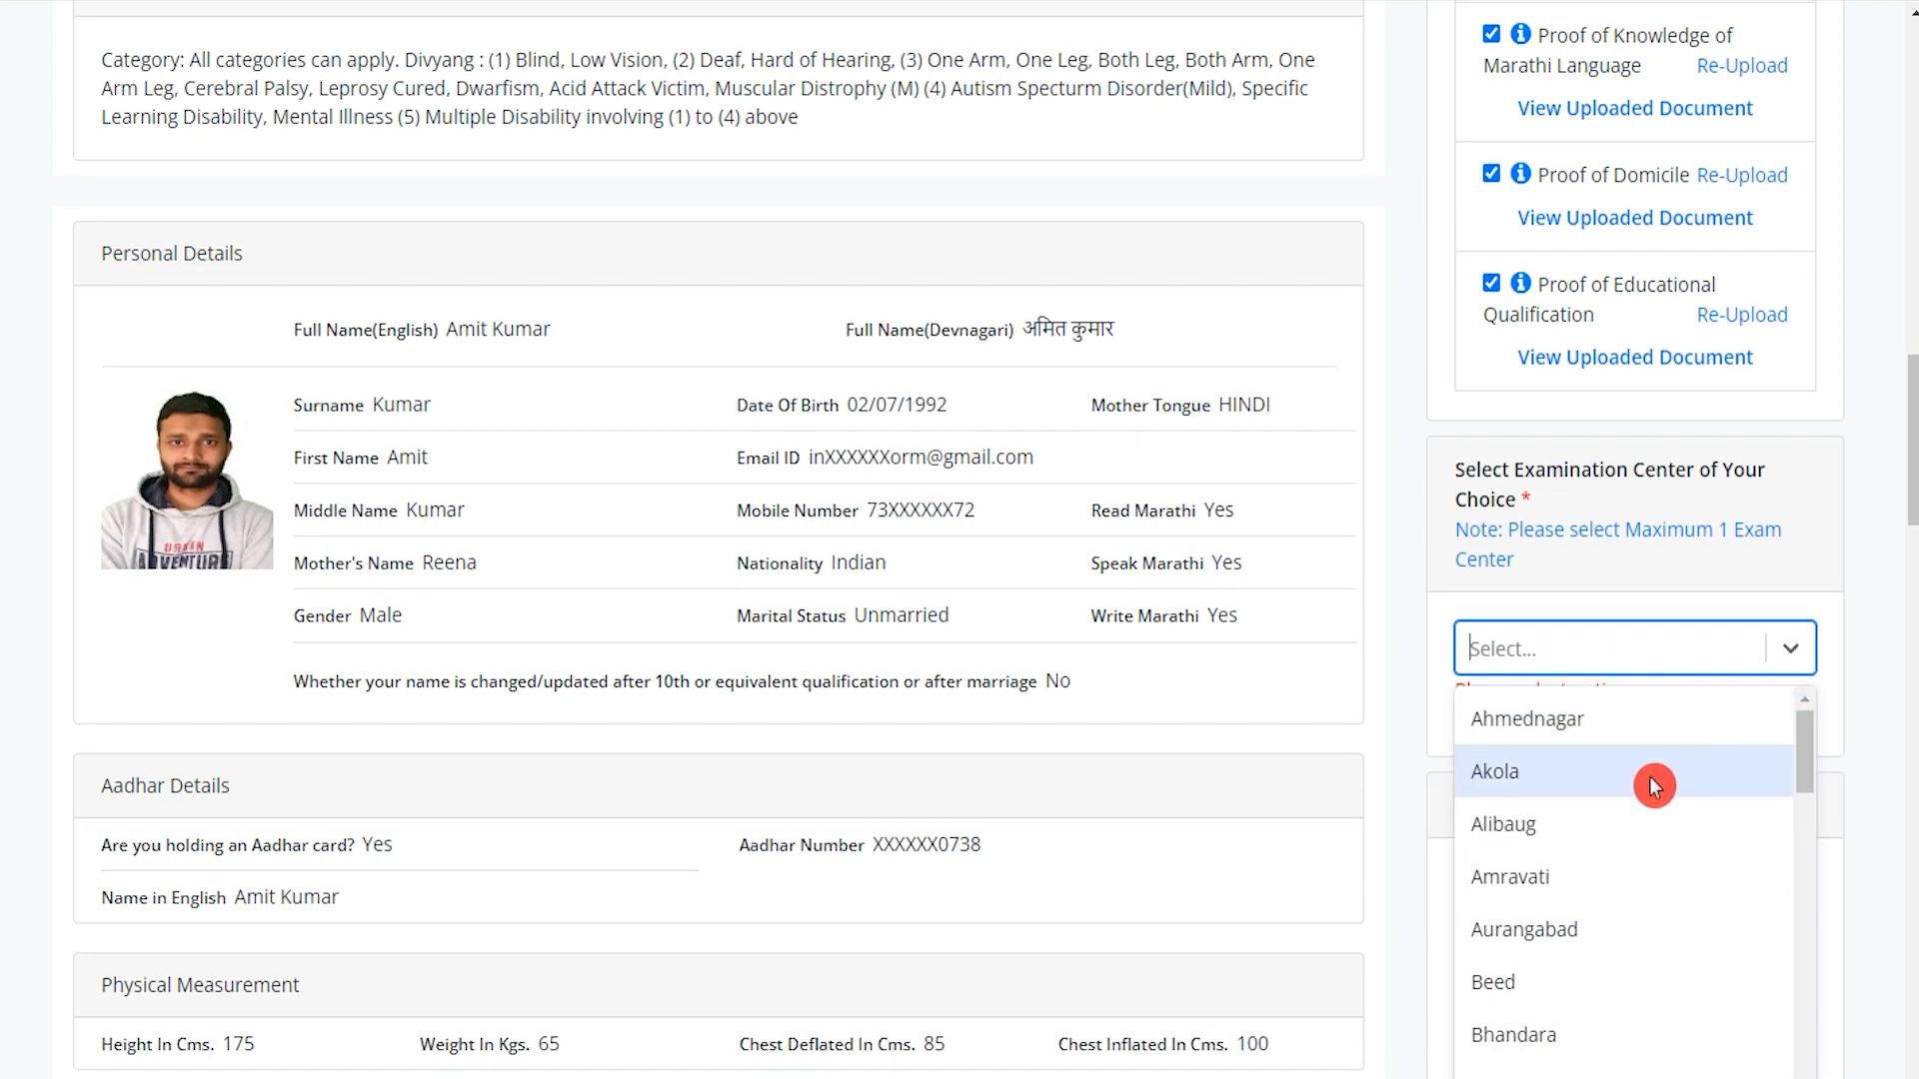
{"action": "left_click", "coordinate": [1559, 729]}
{"action": "scroll", "coordinate": [1699, 775], "scroll_direction": "down", "scroll_amount": 4}
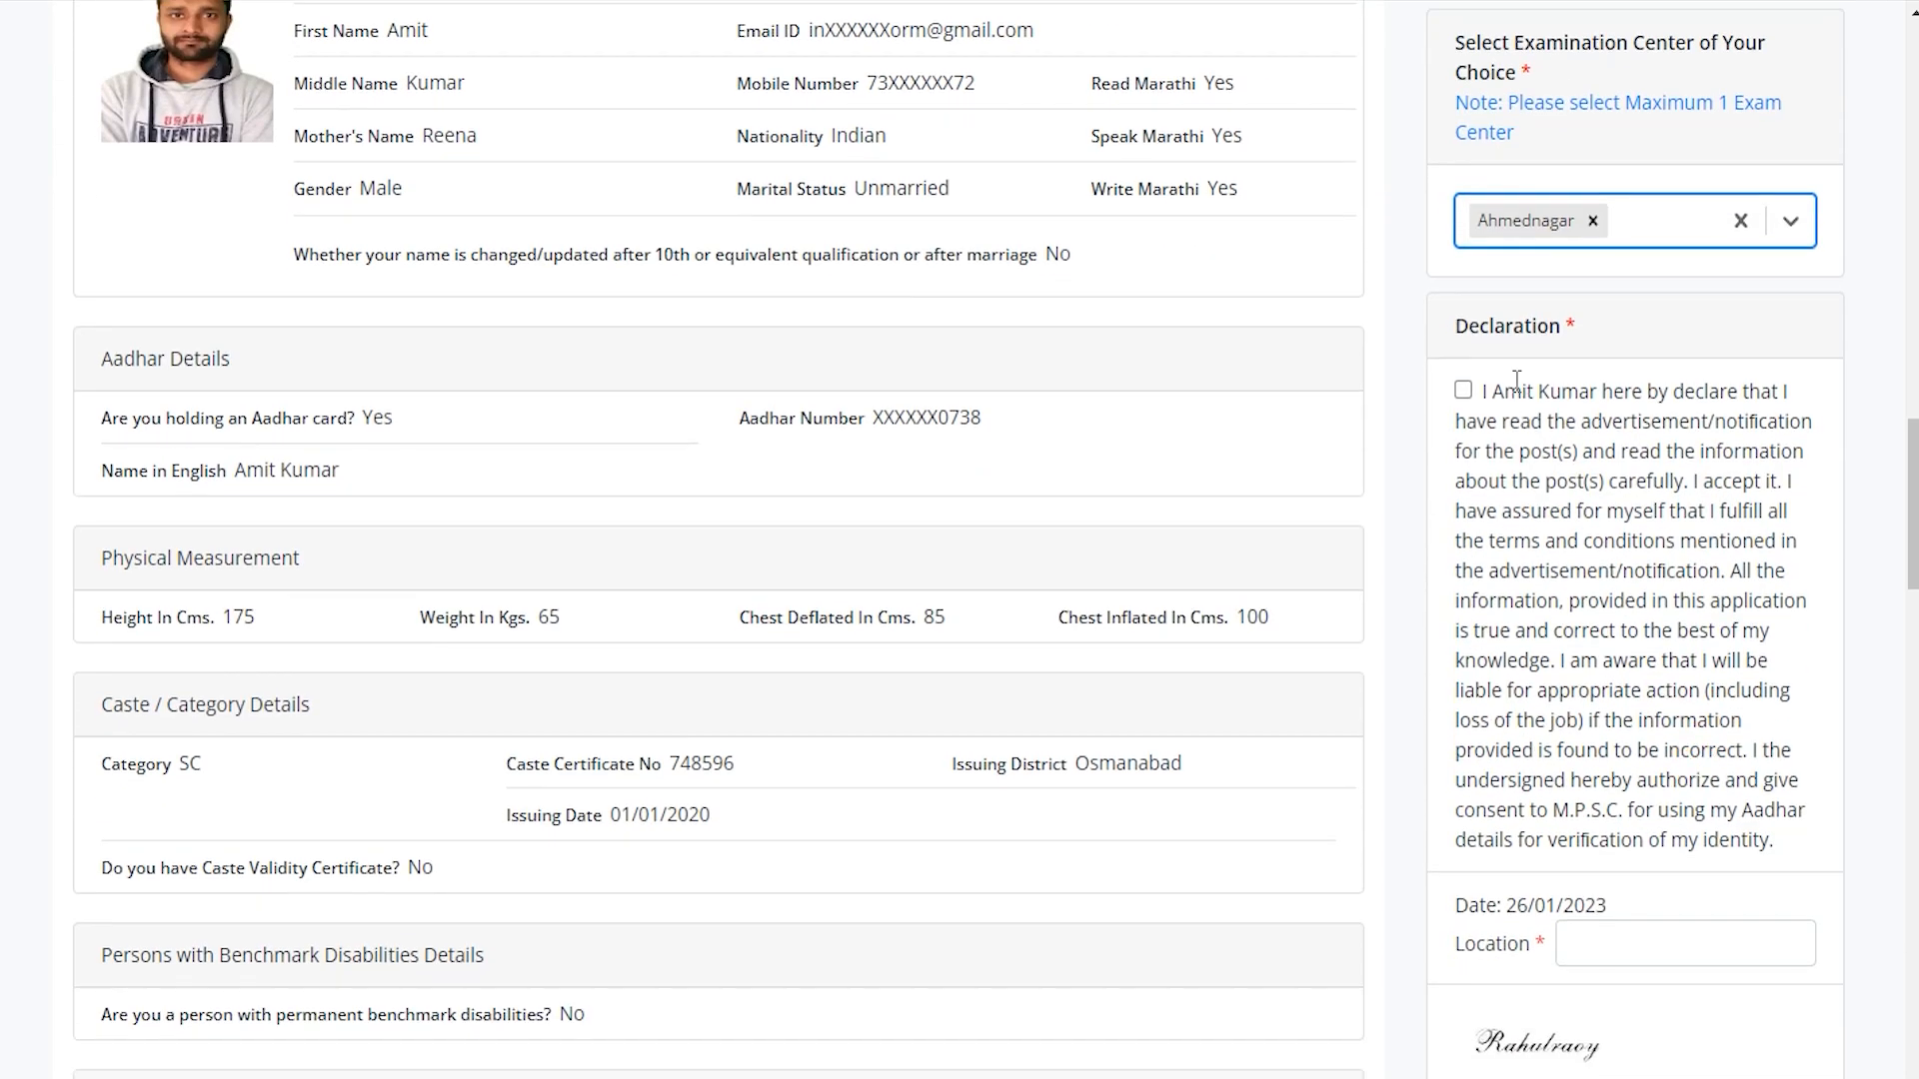
Accept the declaration, enter Akola as location, and submit the application to pay fees.
{"action": "left_click", "coordinate": [1462, 393]}
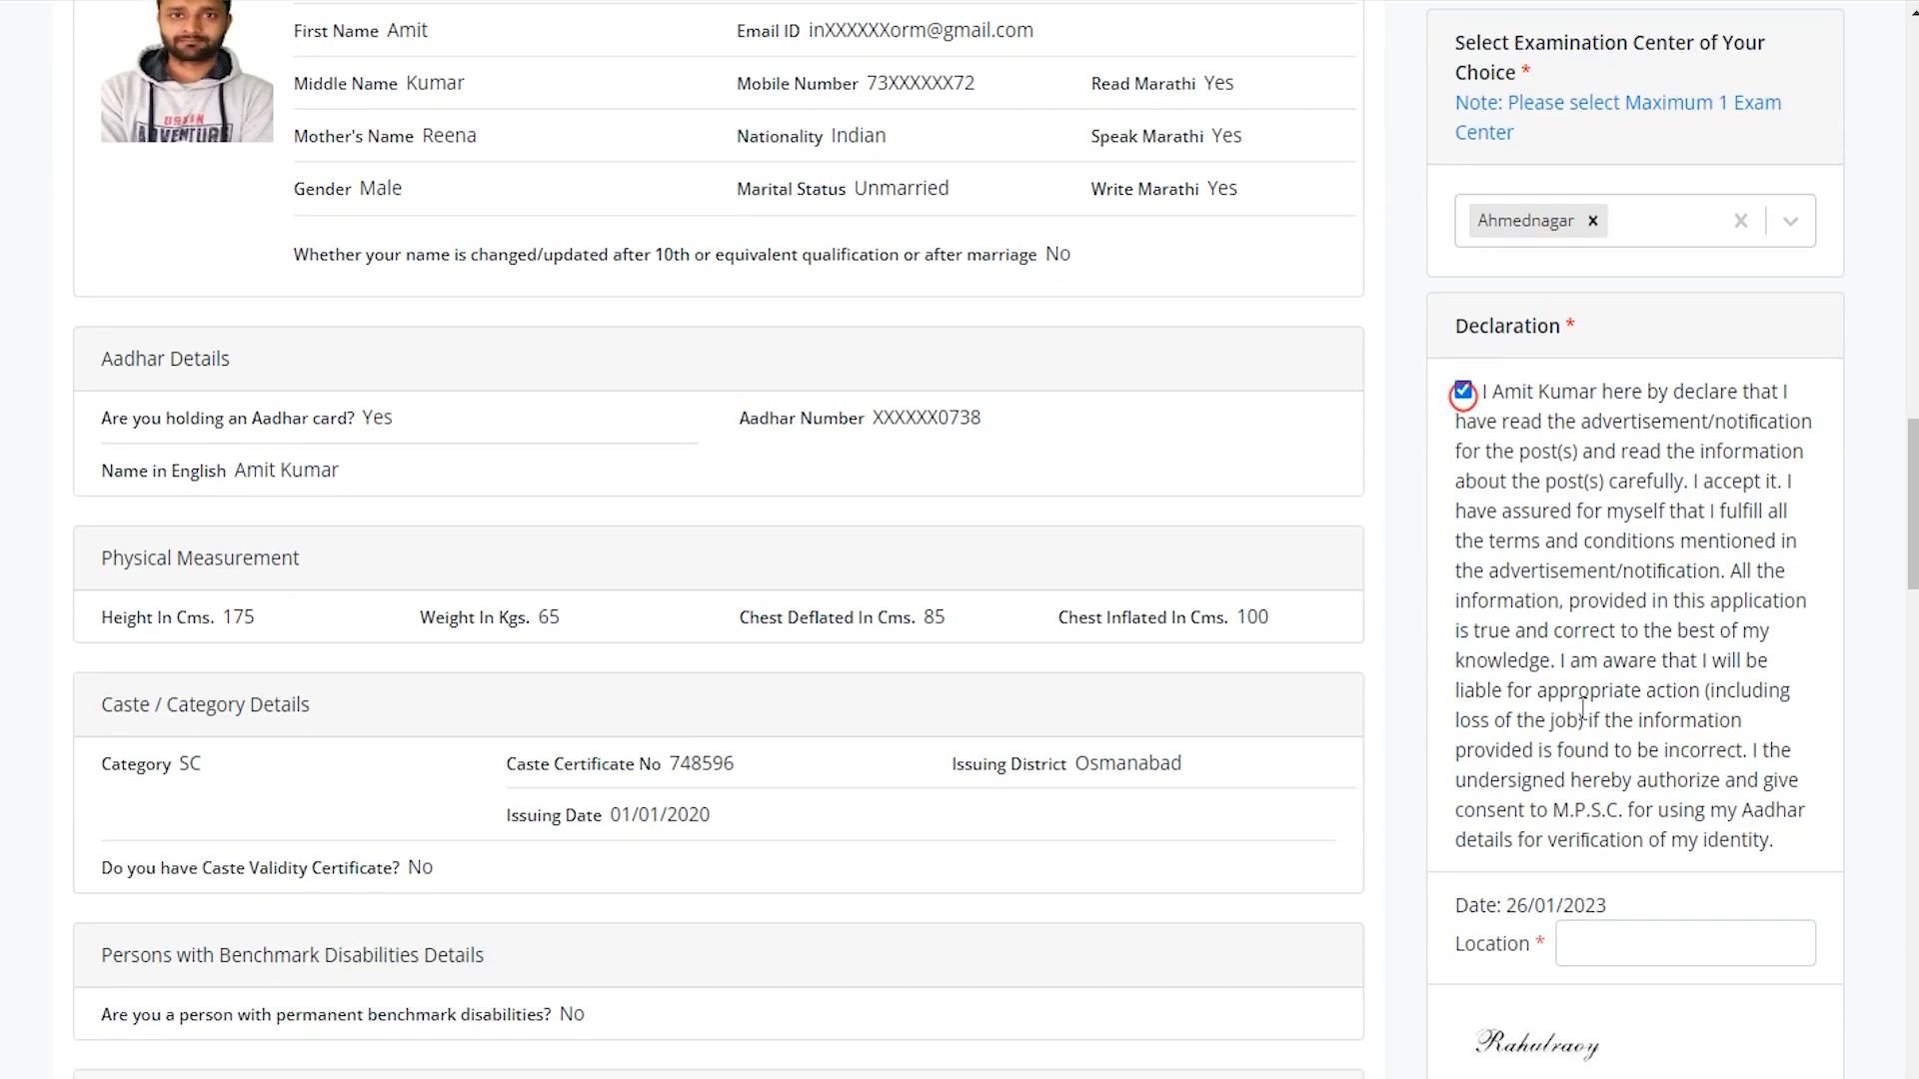
{"action": "scroll", "coordinate": [1462, 403], "scroll_direction": "down", "scroll_amount": 4}
{"action": "left_click", "coordinate": [1640, 506]}
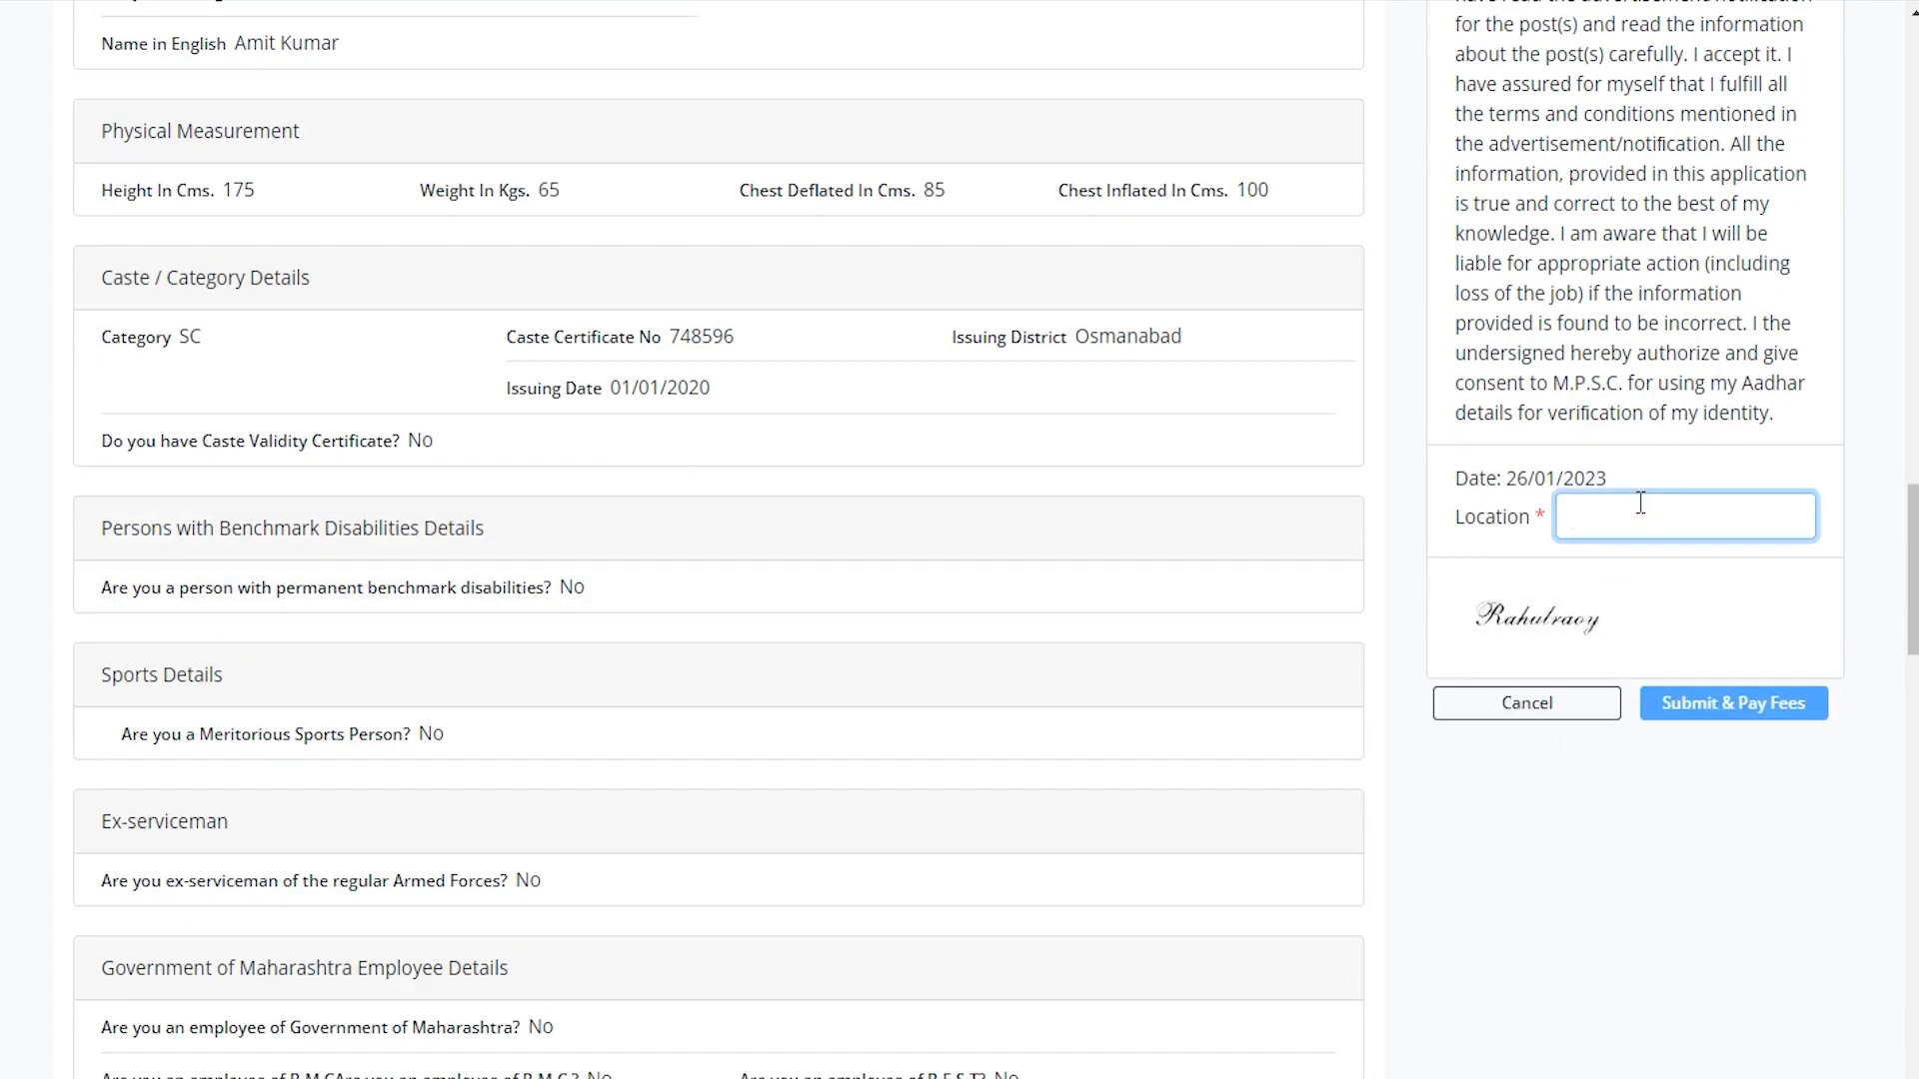
{"action": "left_click", "coordinate": [1751, 717]}
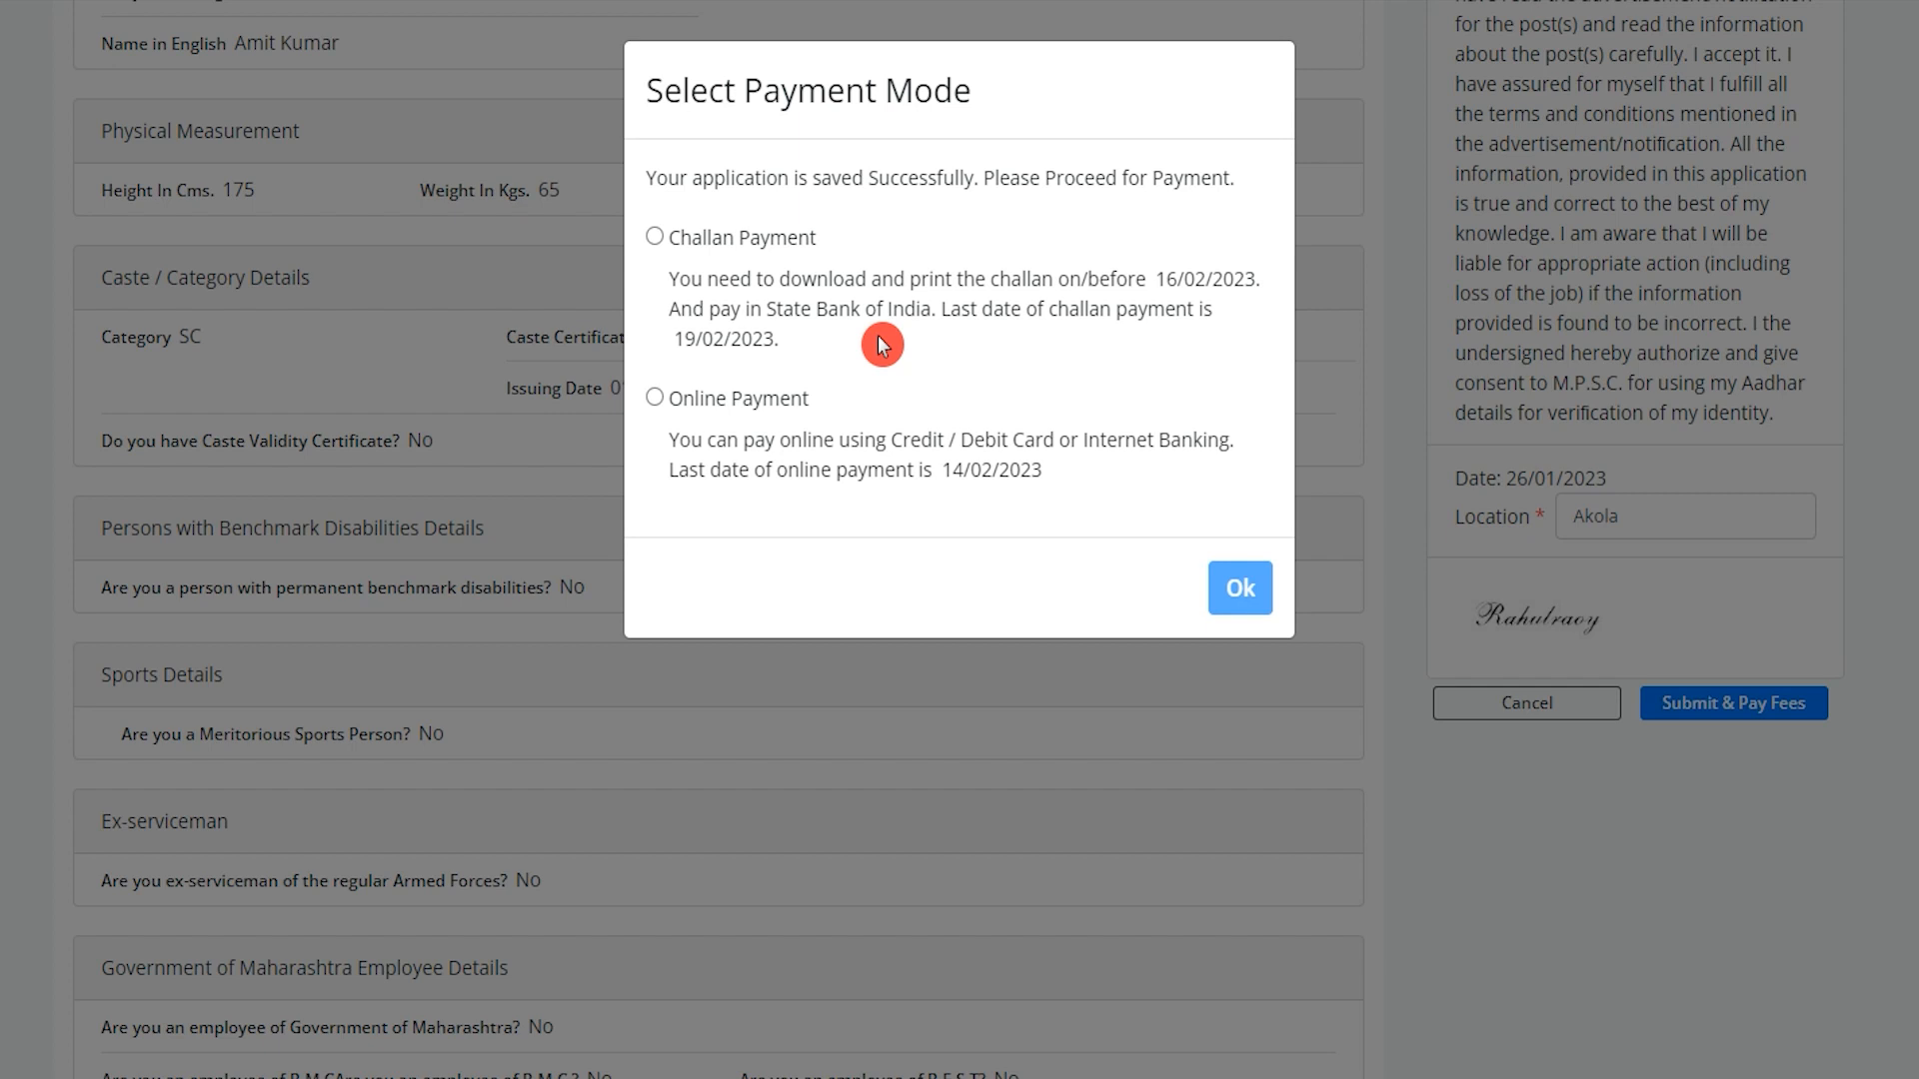
Choose Online Payment with SBI as gateway and confirm, opening the 294.00 SBI ePay page.
{"action": "left_click_drag", "start_coordinate": [728, 95], "coordinate": [826, 95]}
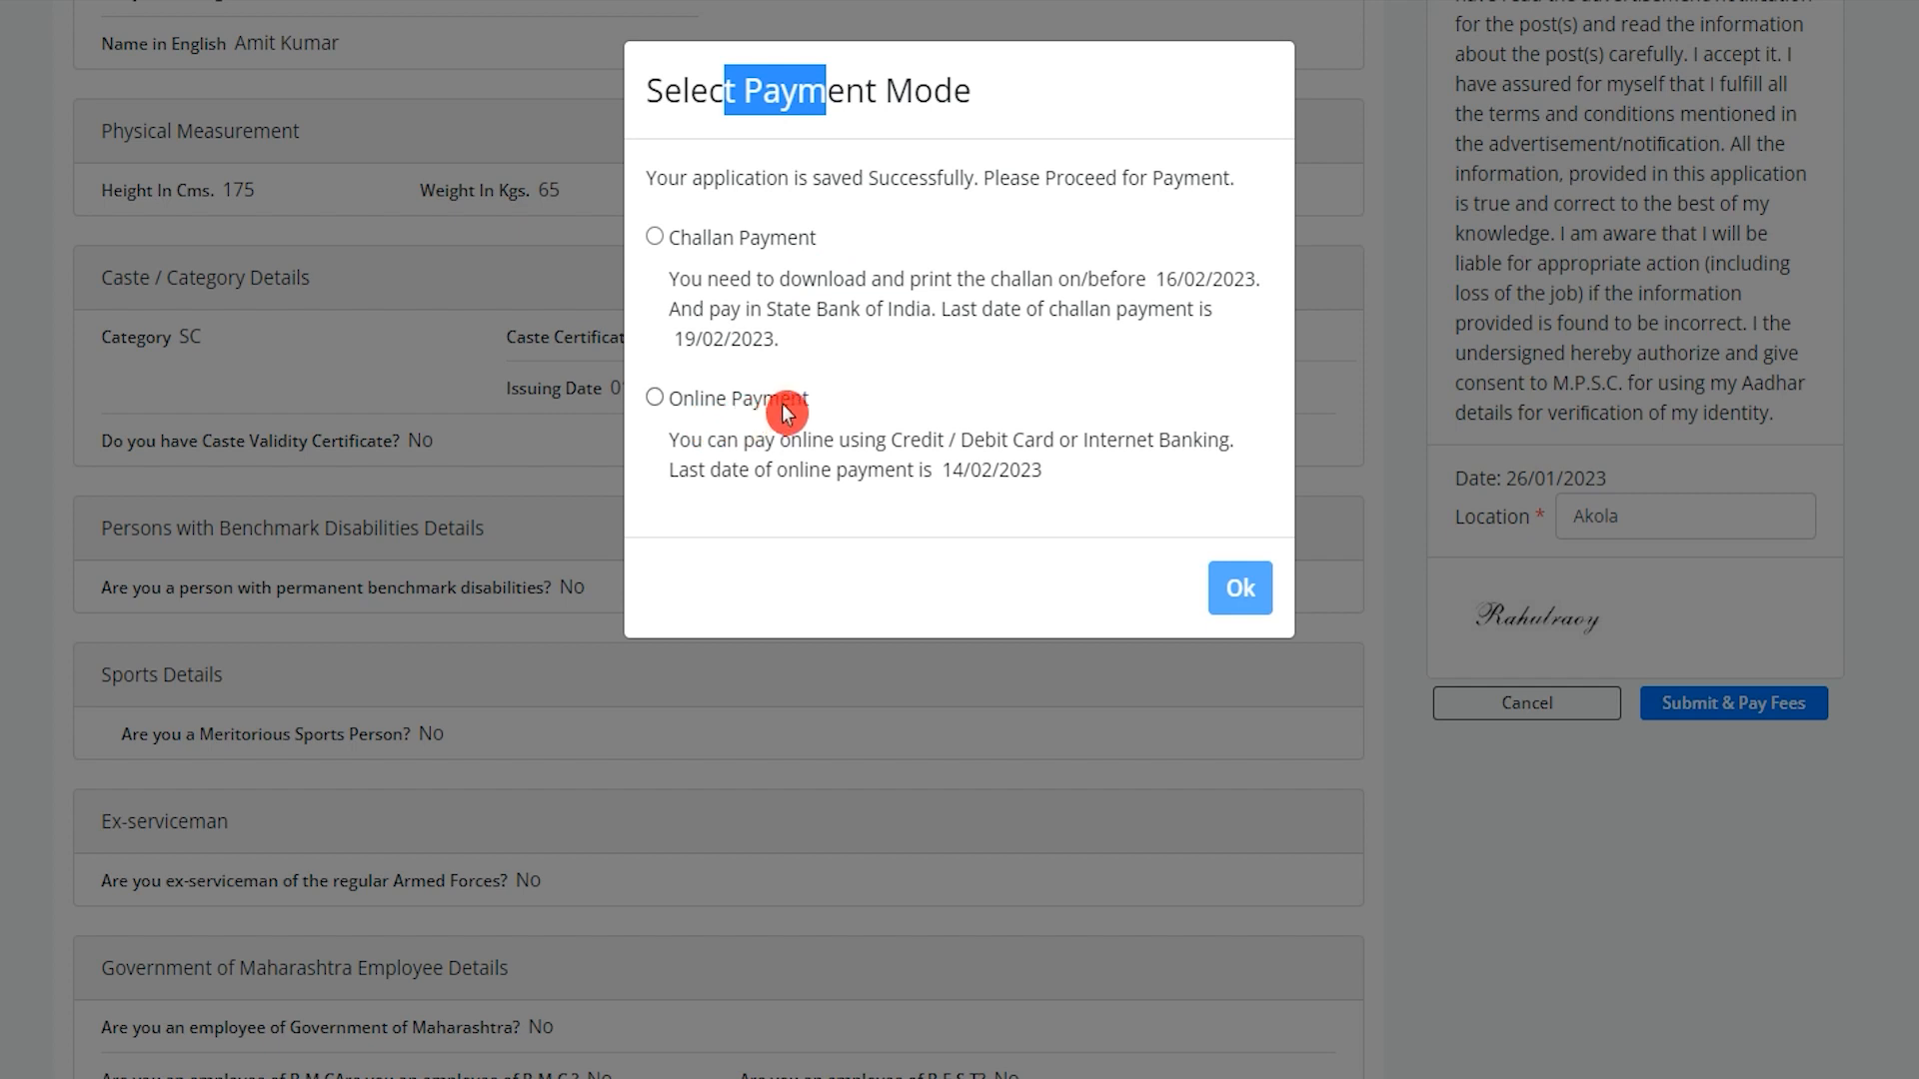
{"action": "left_click", "coordinate": [656, 403]}
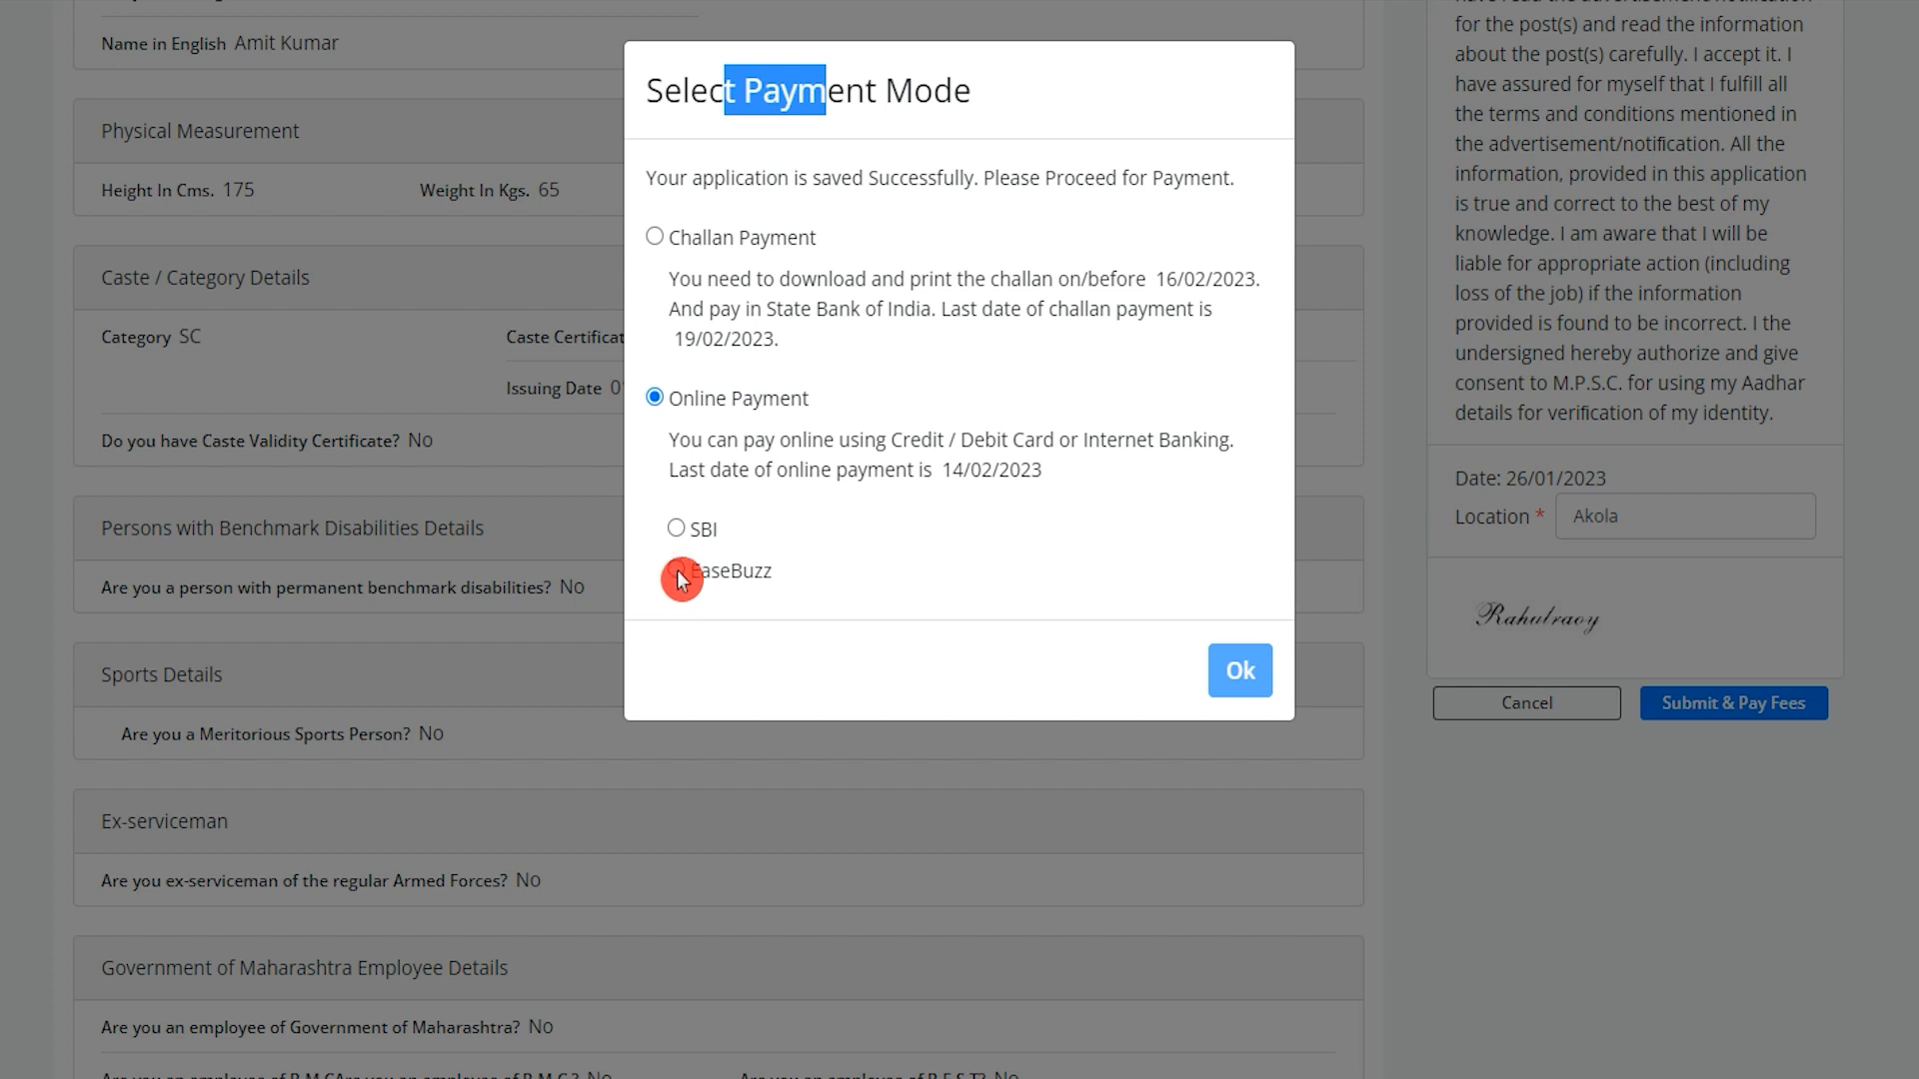
{"action": "left_click", "coordinate": [677, 532]}
{"action": "left_click", "coordinate": [1231, 667]}
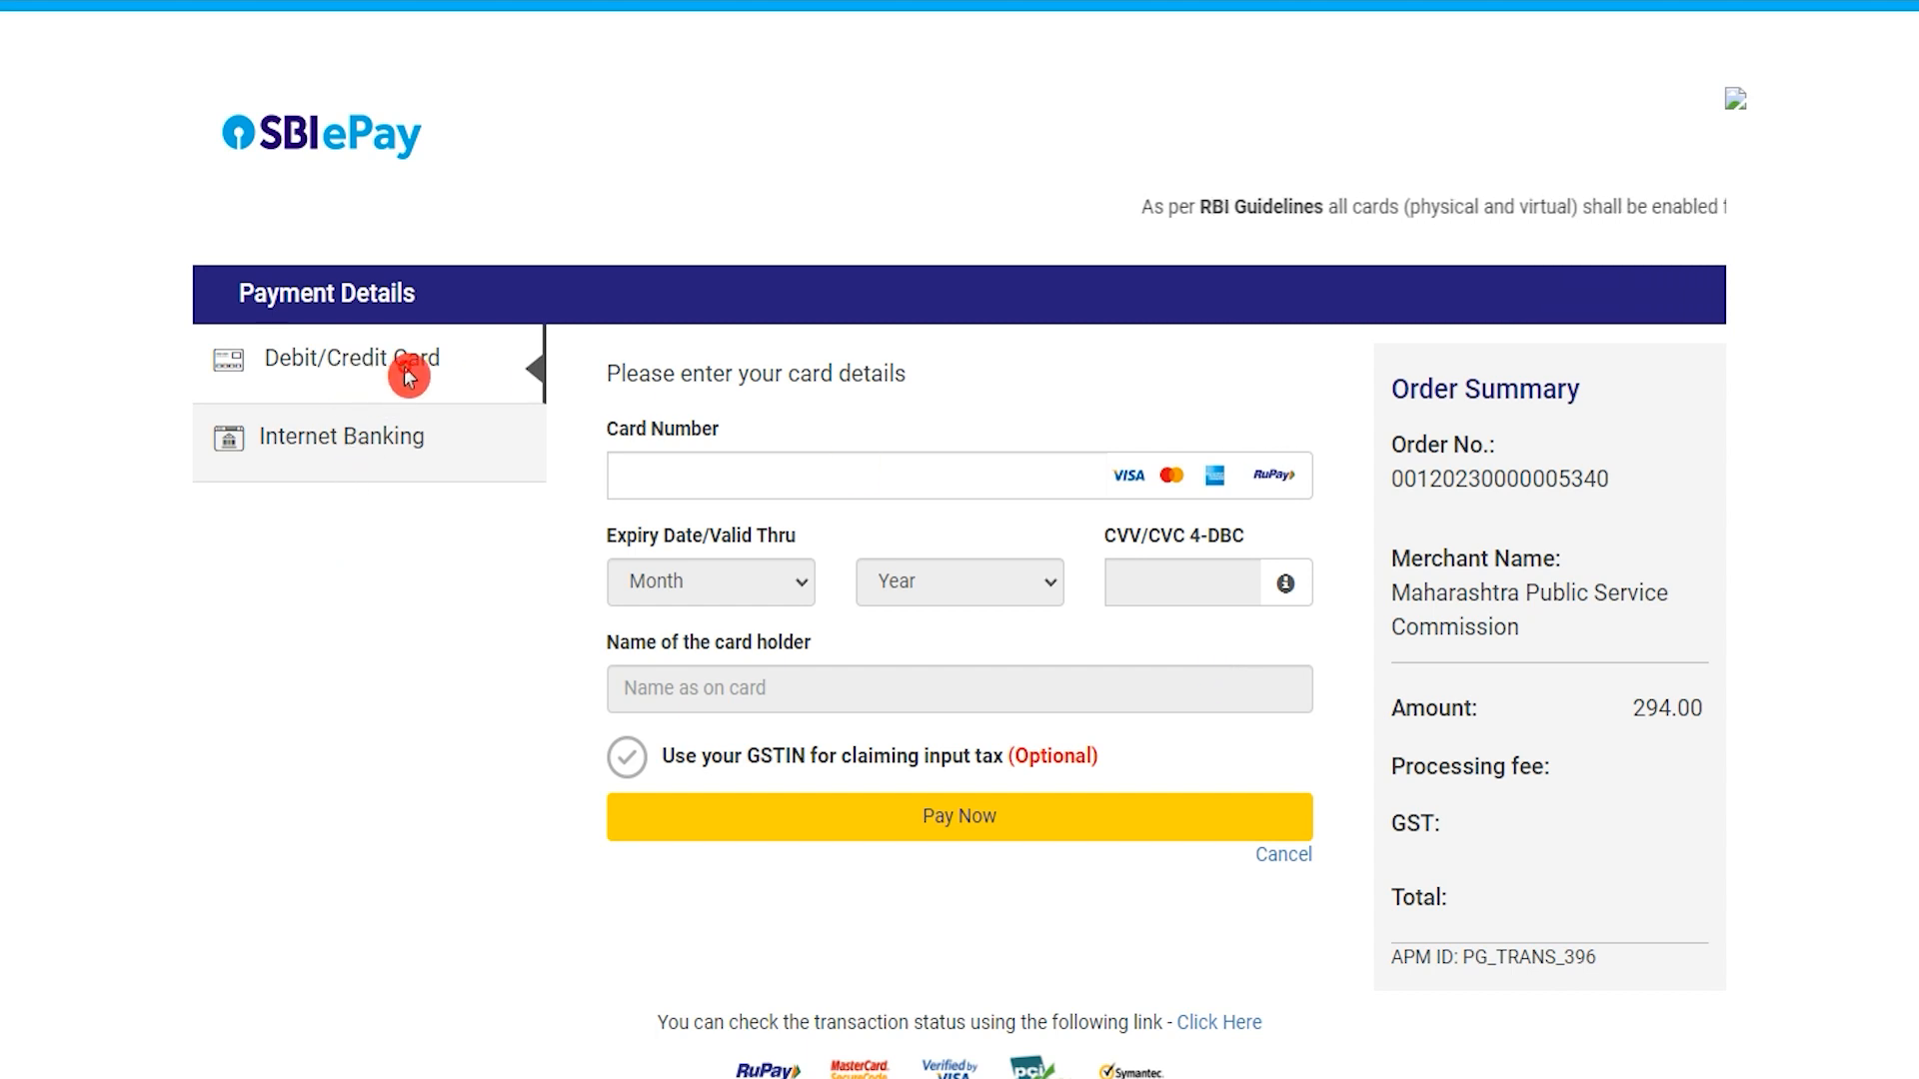
Inspect the empty card fields and 294.00 due, then note ejobhub.in's General fee of 394.
{"action": "left_click", "coordinate": [651, 471]}
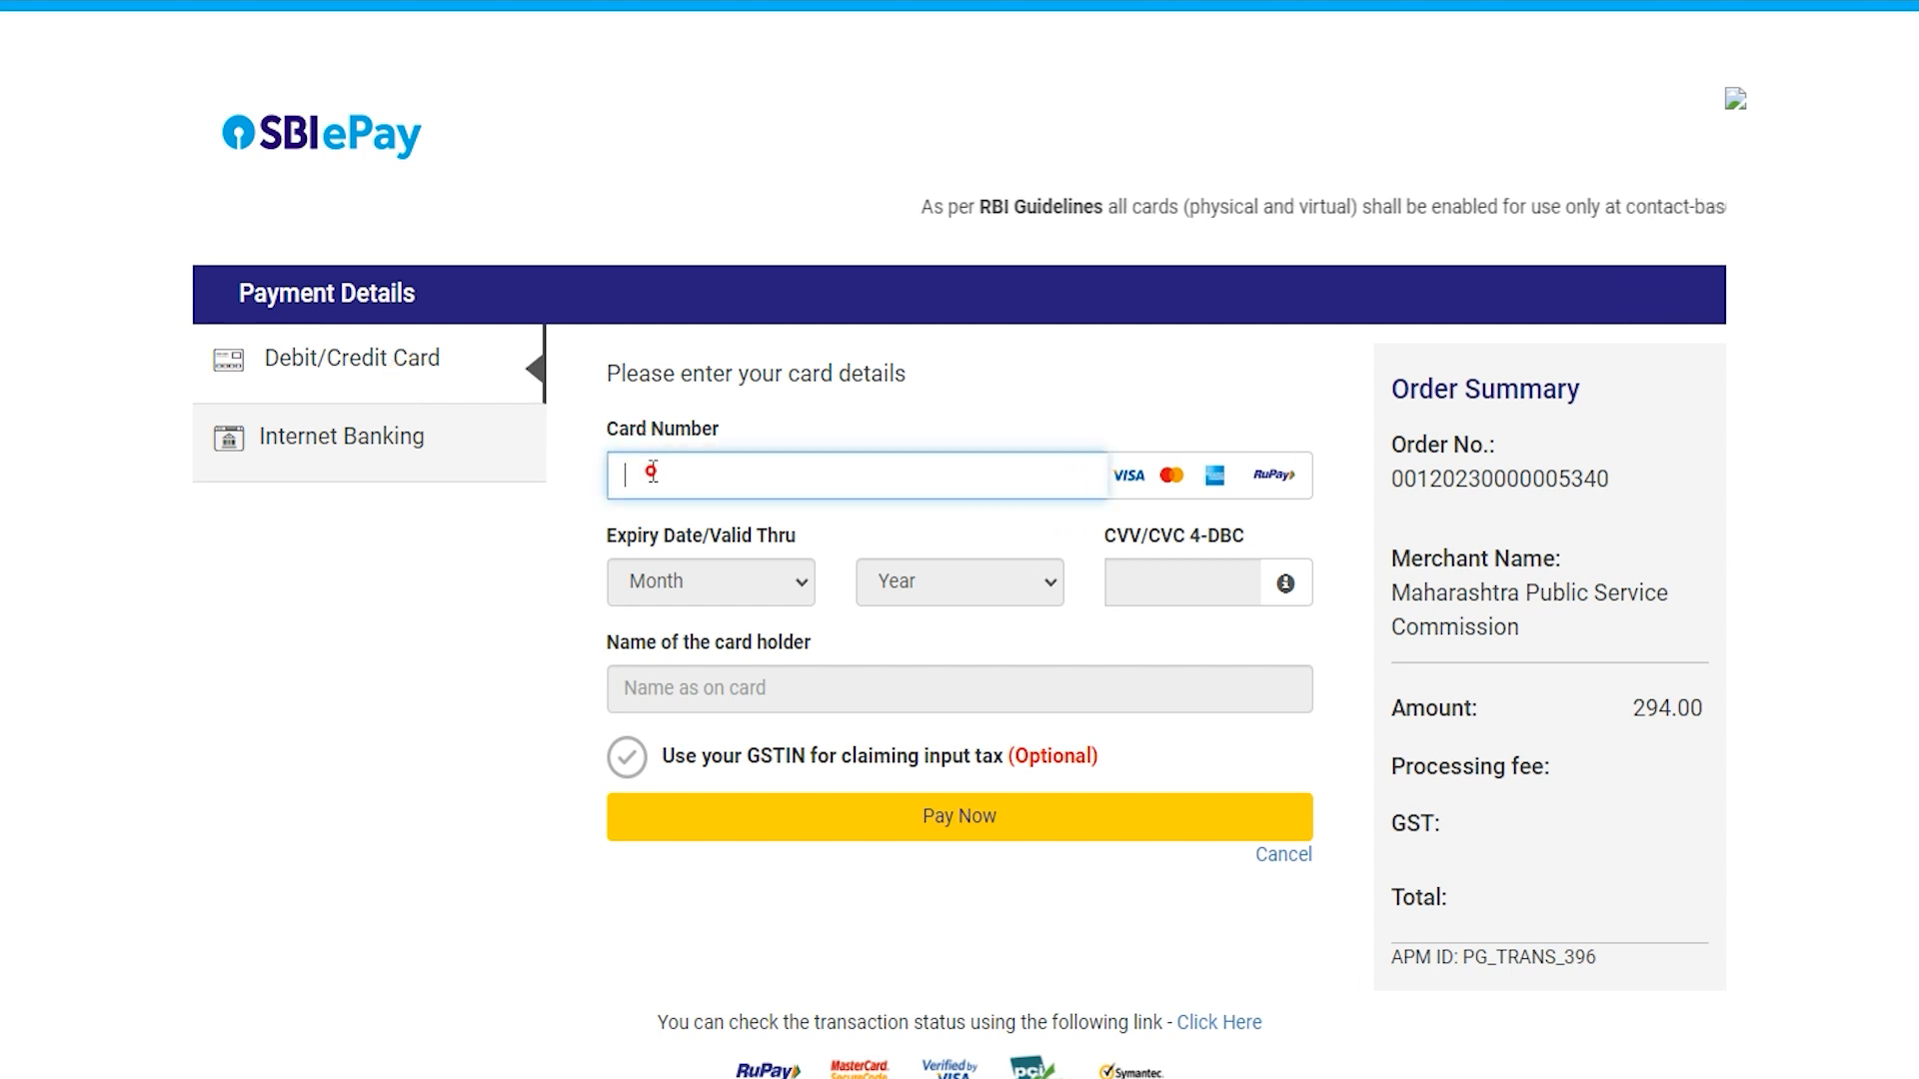
{"action": "left_click", "coordinate": [737, 589]}
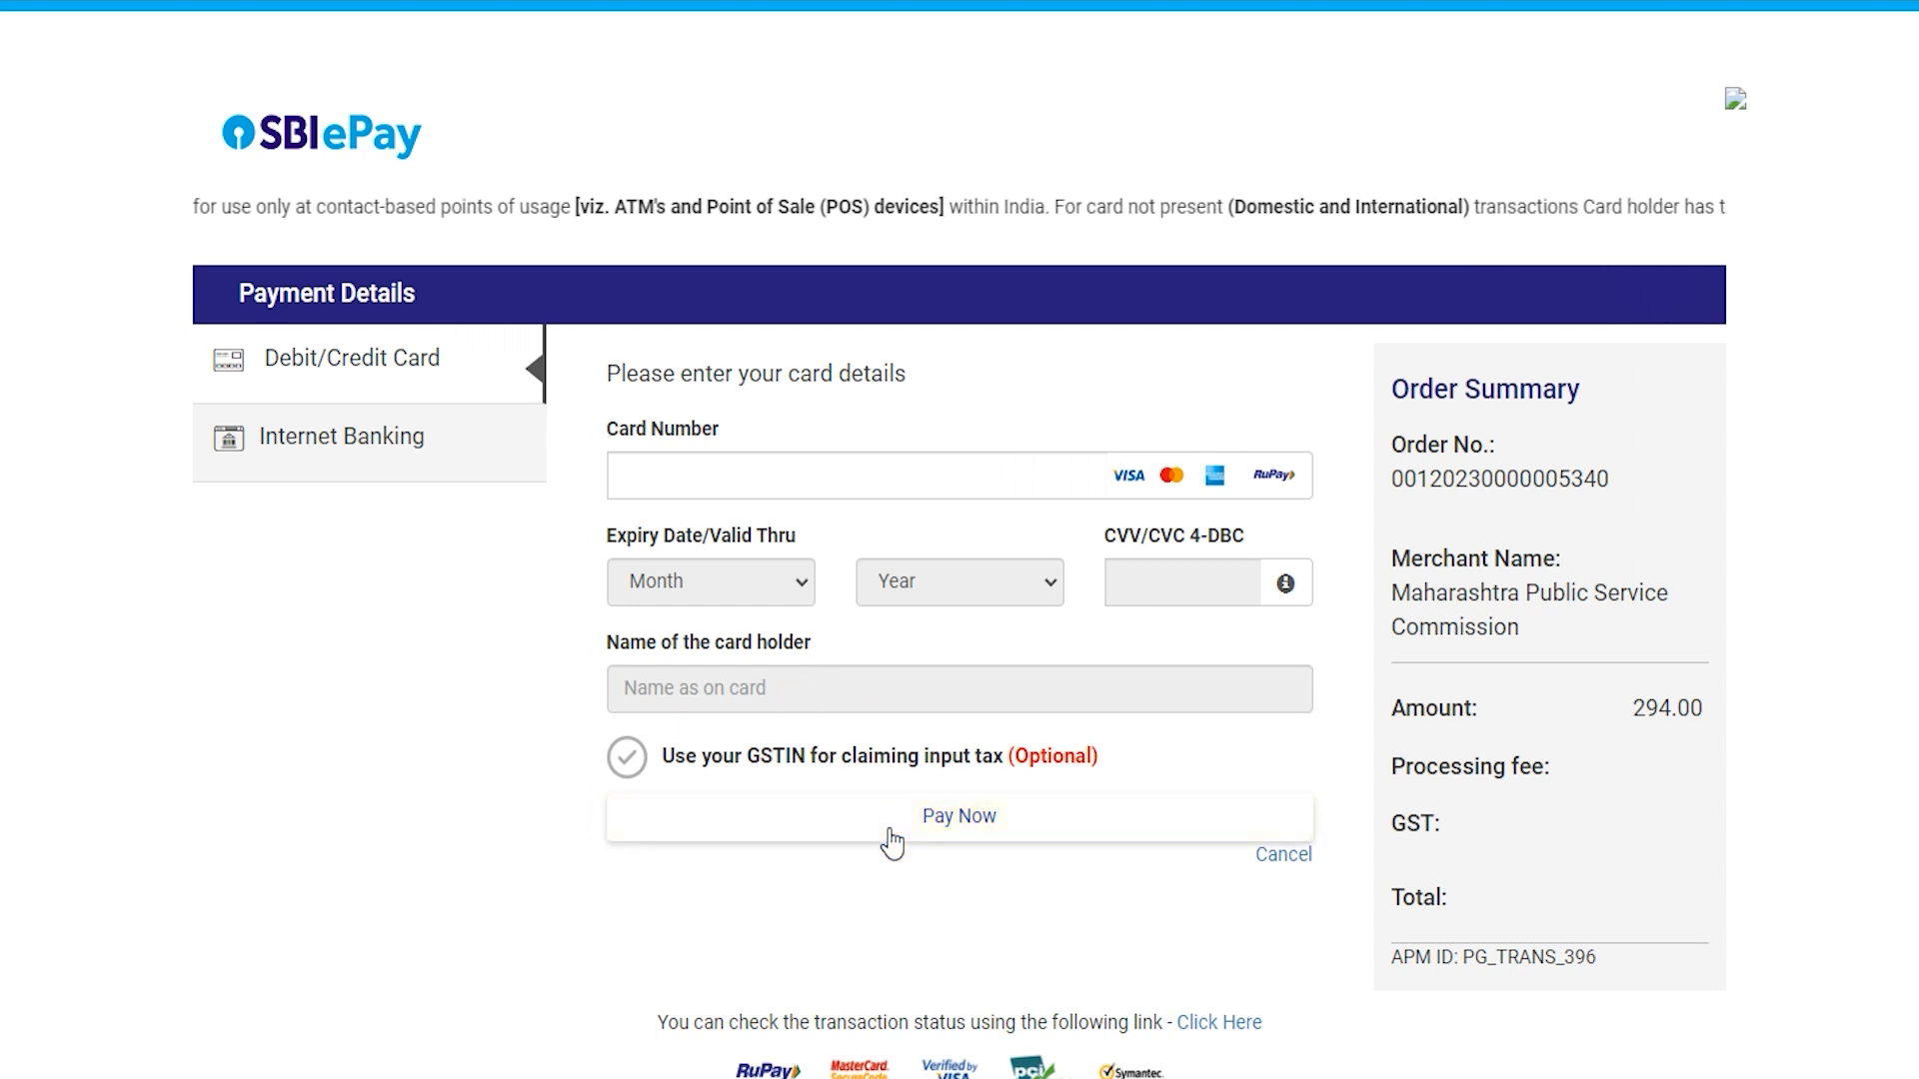
{"action": "left_click", "coordinate": [902, 908]}
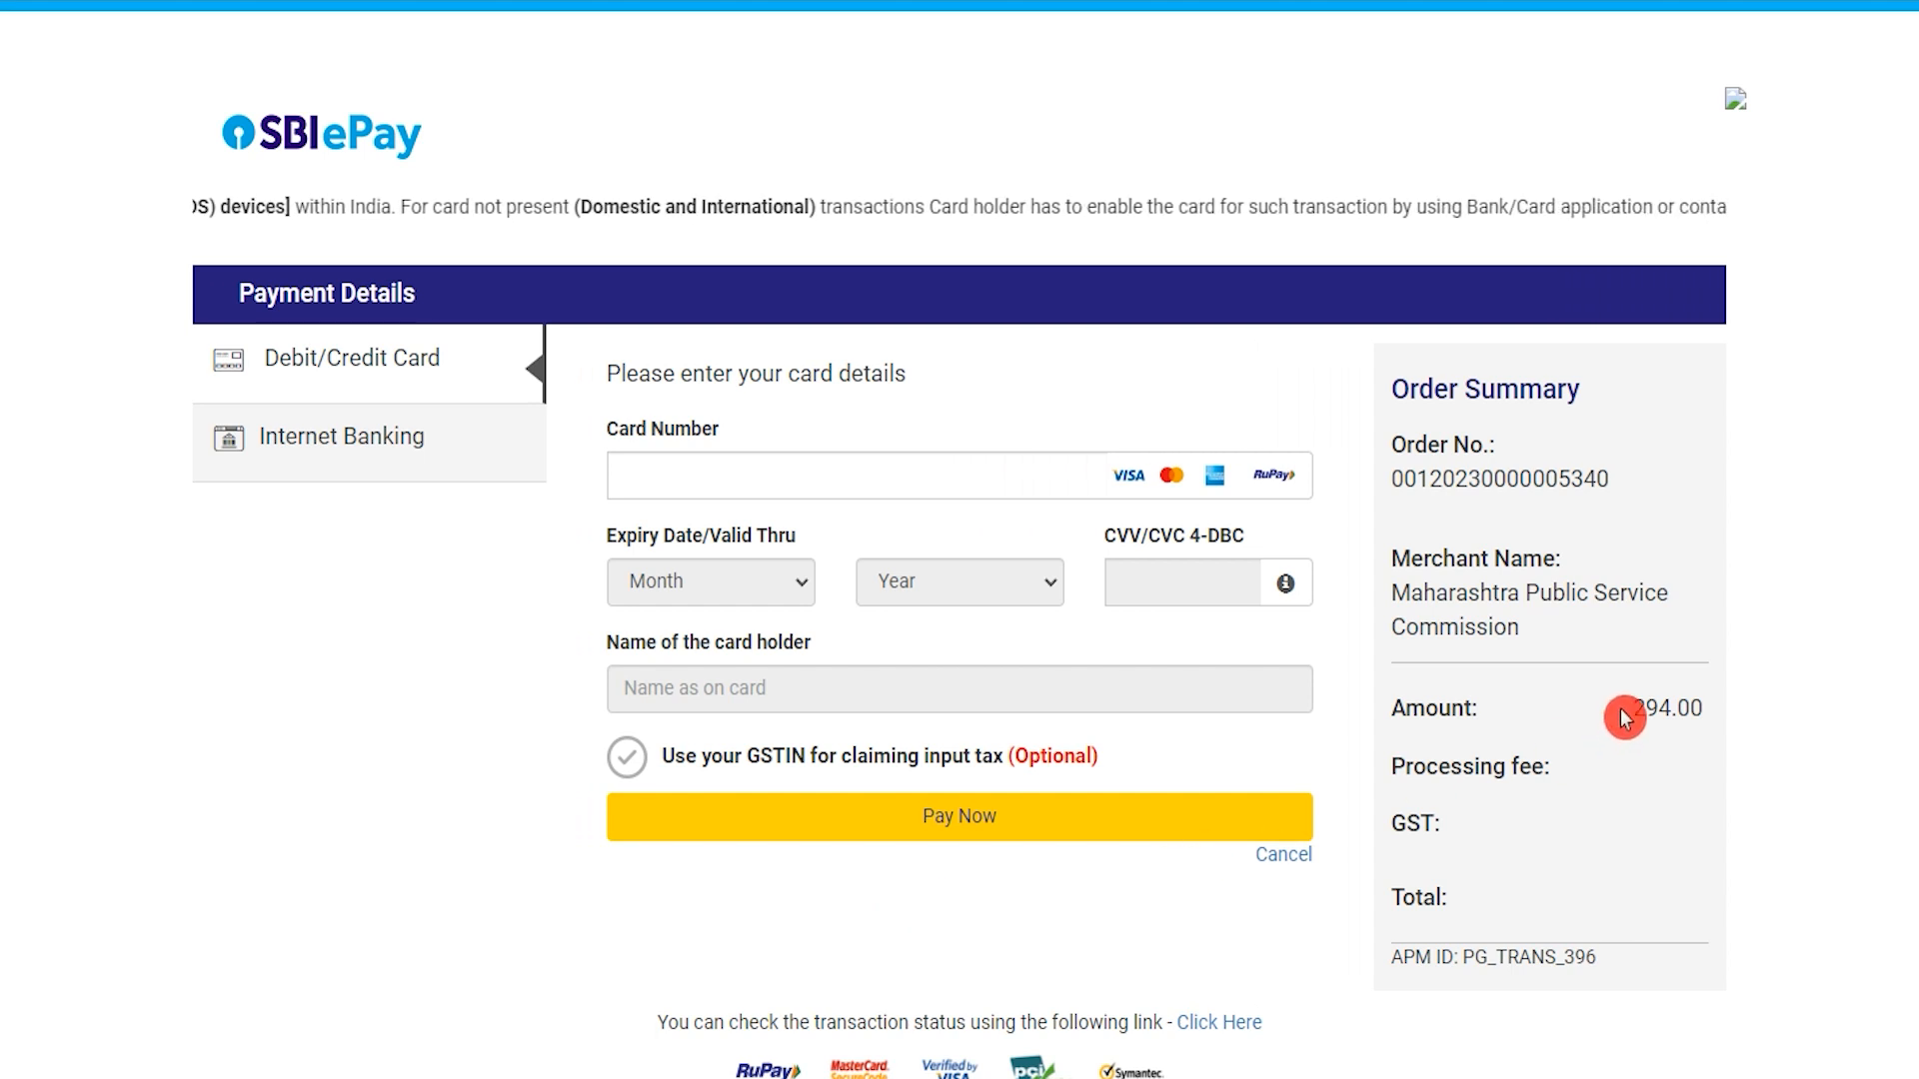
{"action": "left_click_drag", "start_coordinate": [1631, 710], "coordinate": [1696, 707]}
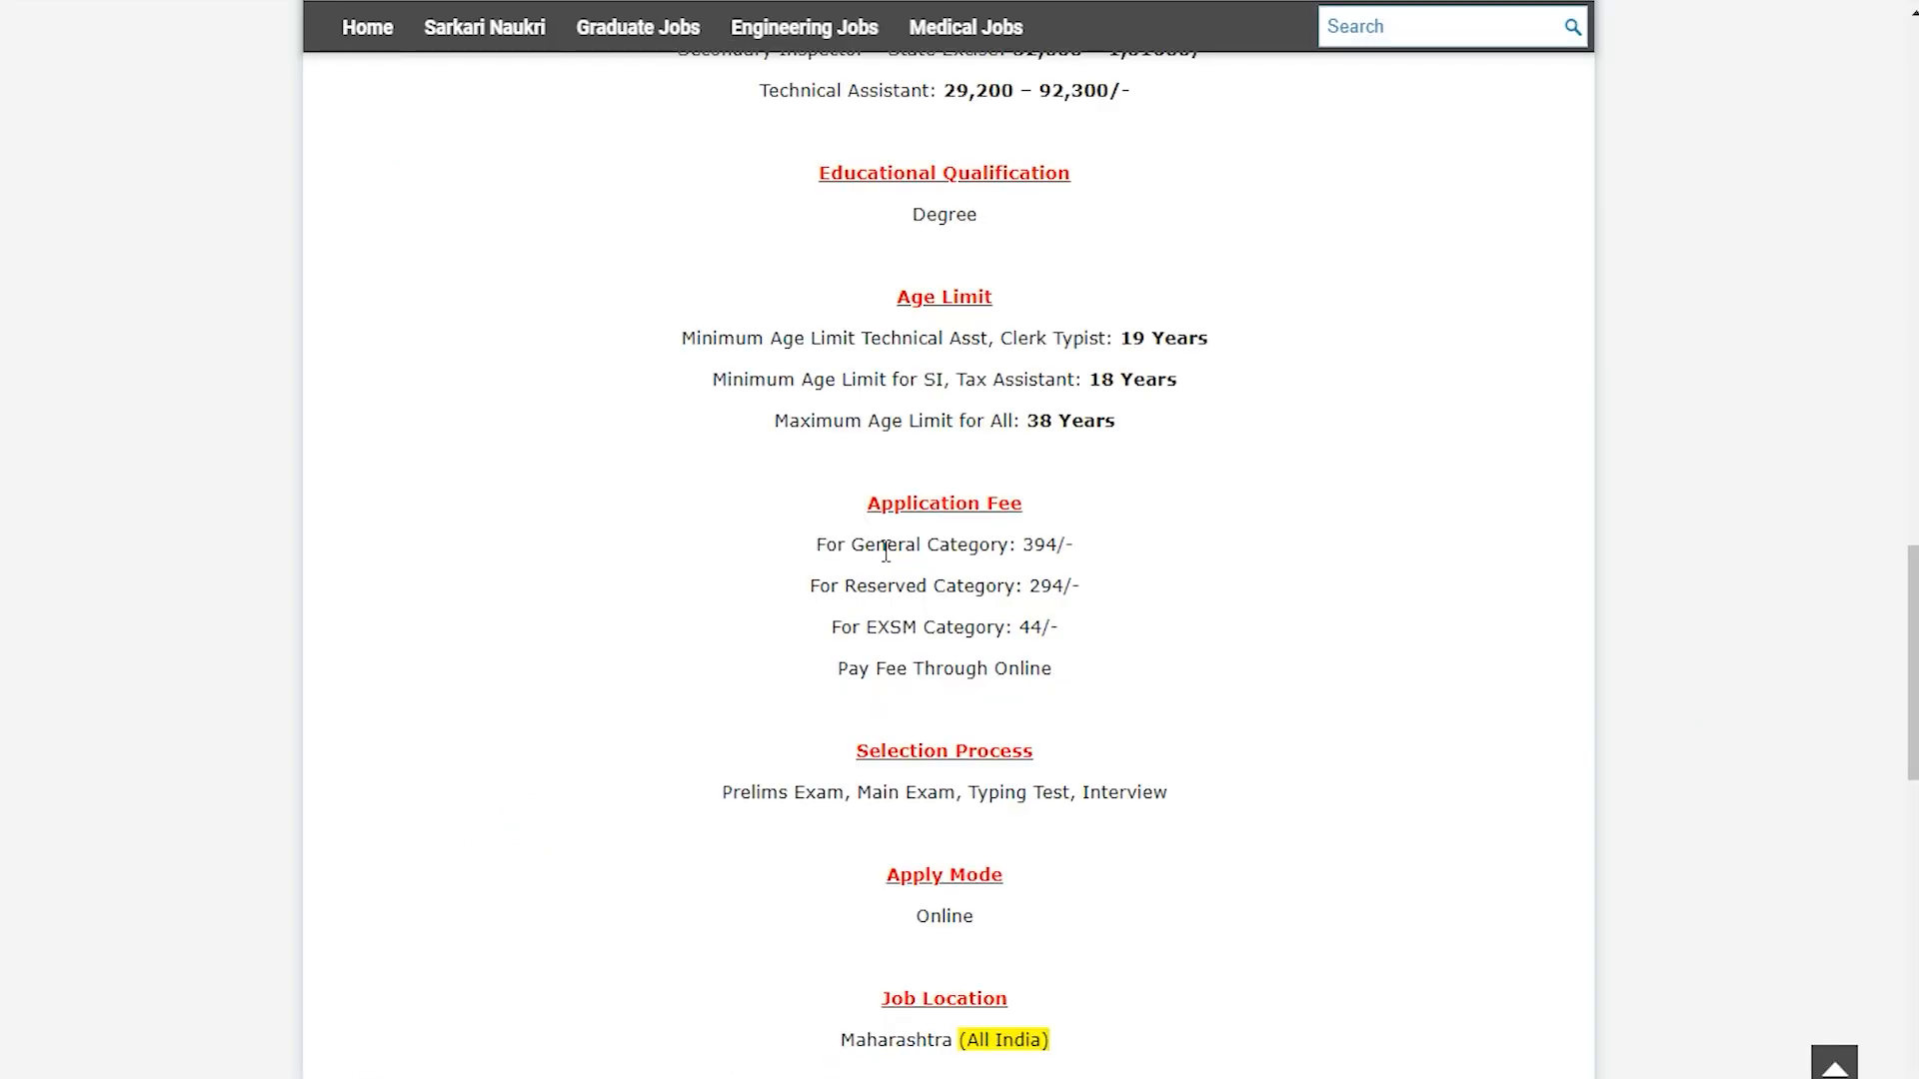
{"action": "left_click_drag", "start_coordinate": [886, 547], "coordinate": [1060, 544]}
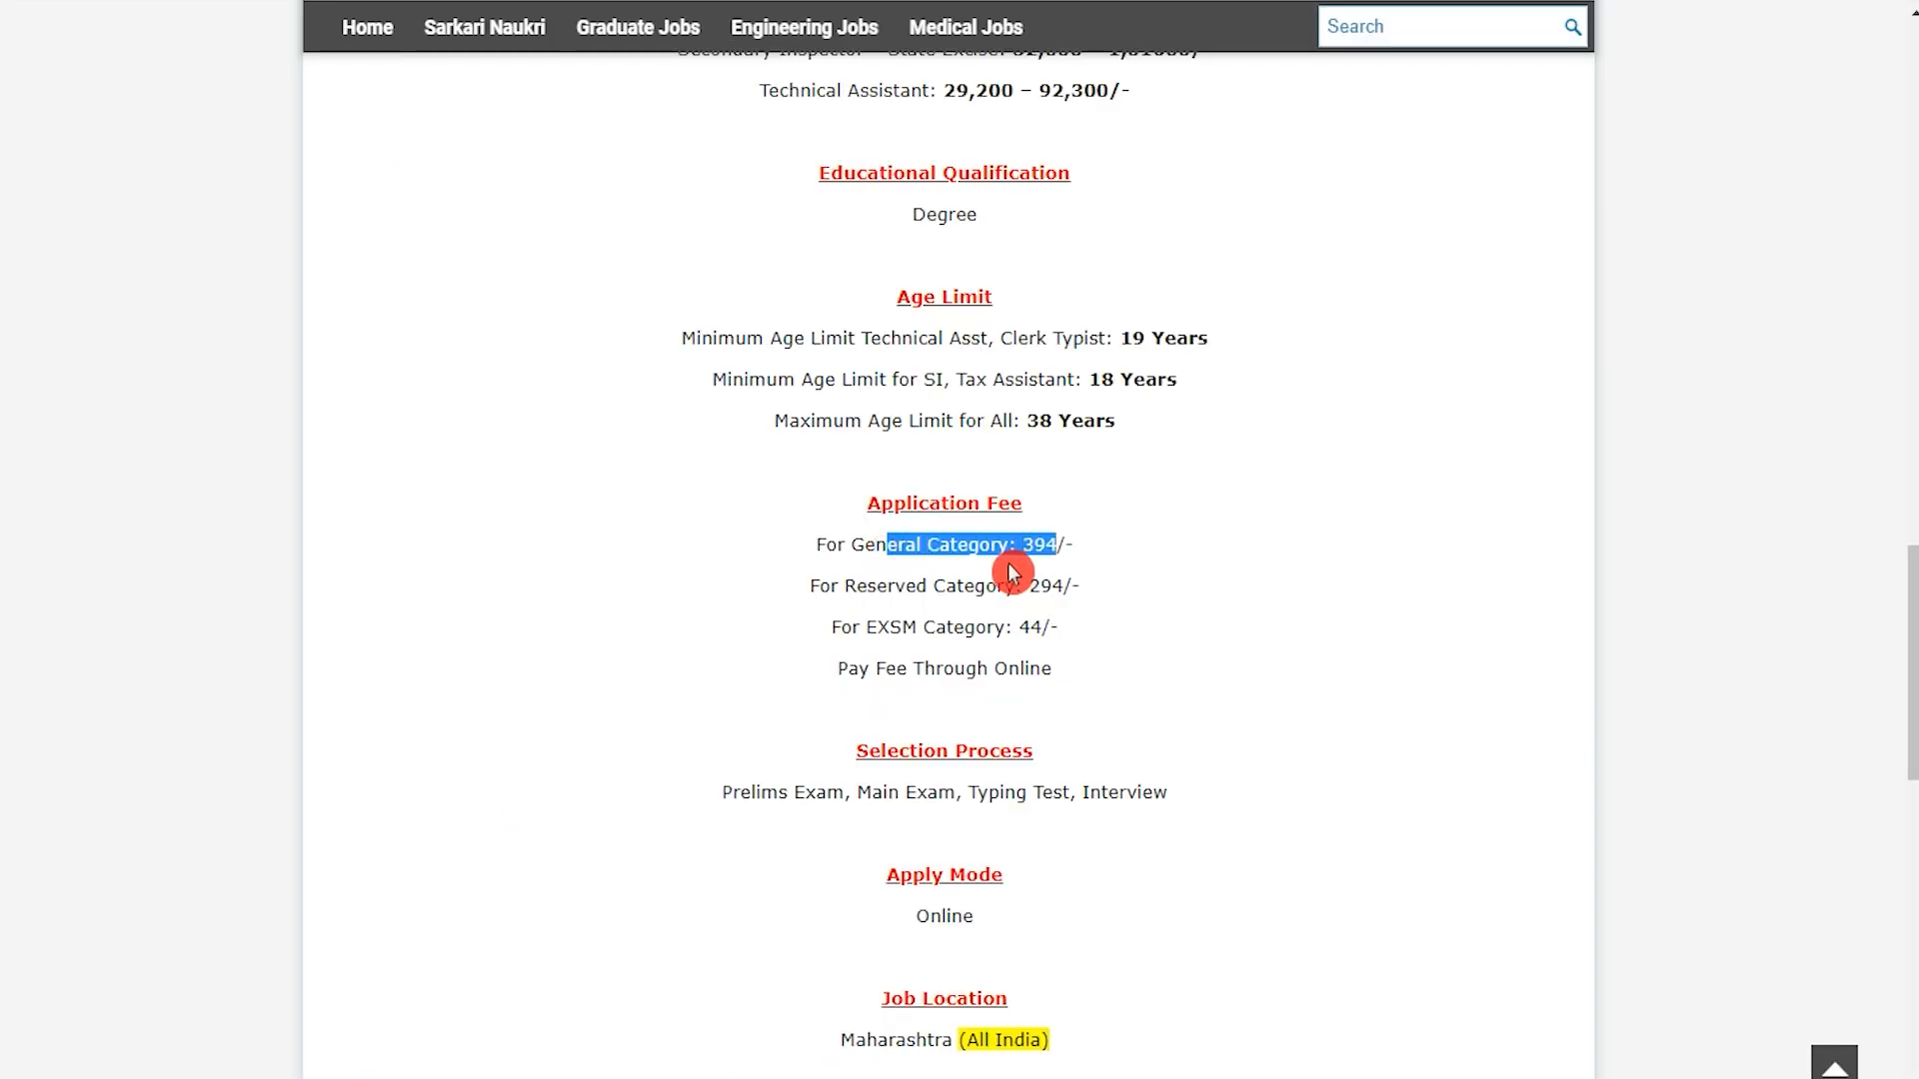
Highlight the Reserved Category (294) and EXSM Category (44) fees for comparison.
{"action": "left_click_drag", "start_coordinate": [876, 586], "coordinate": [1063, 585]}
{"action": "left_click_drag", "start_coordinate": [879, 618], "coordinate": [1041, 626]}
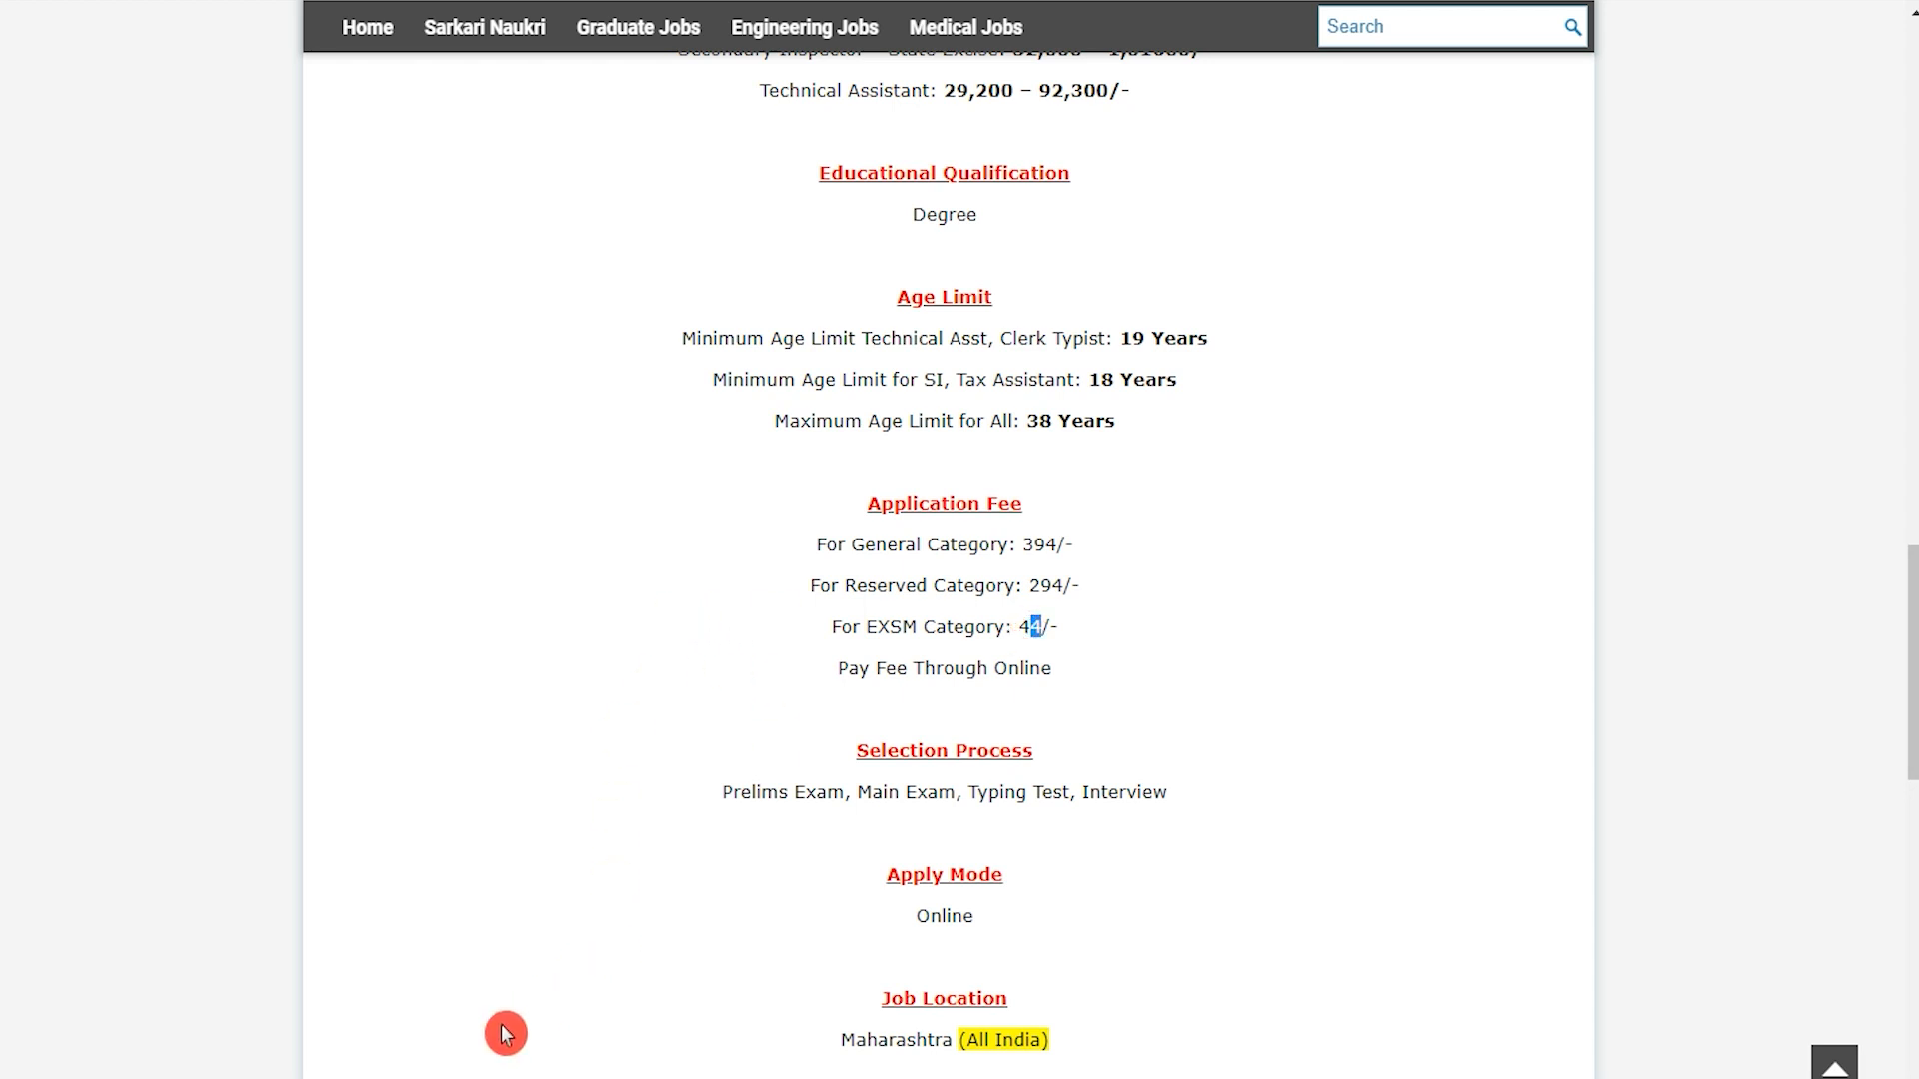